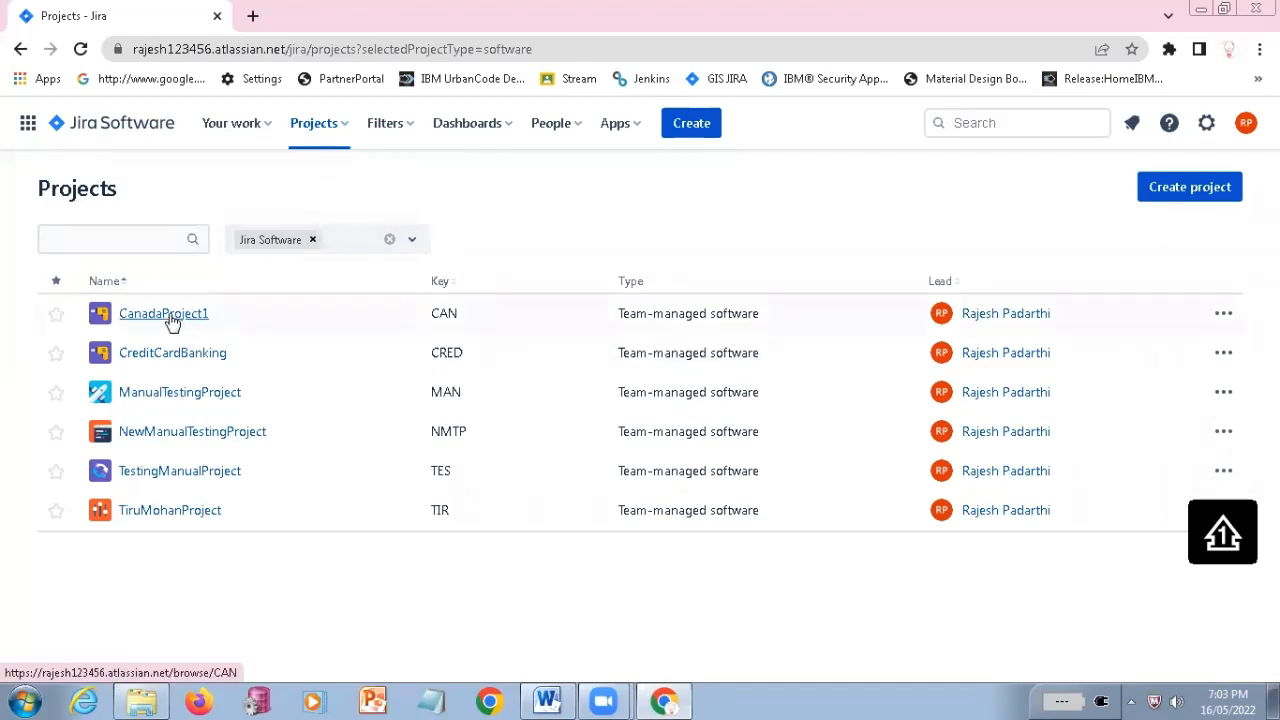
# Open the CanadaProject1 backlog and show the status options of issue CAN-2
pyautogui.click(170, 316)
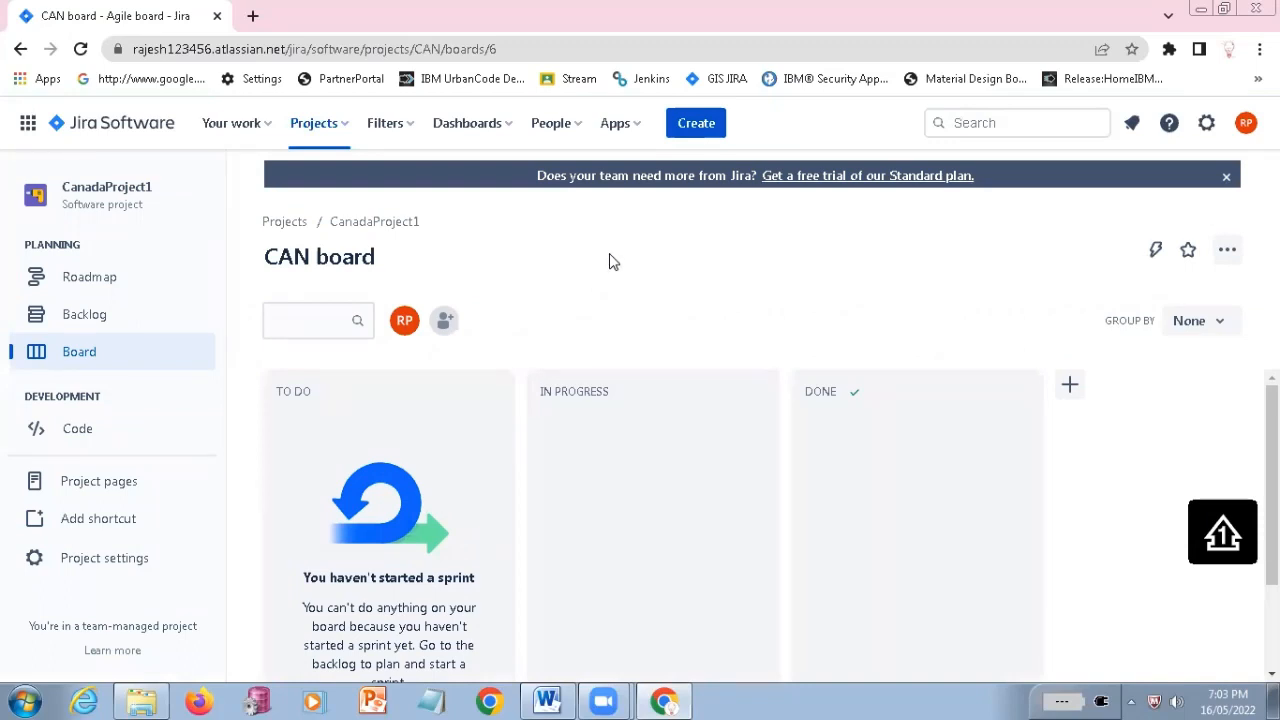
pyautogui.click(84, 316)
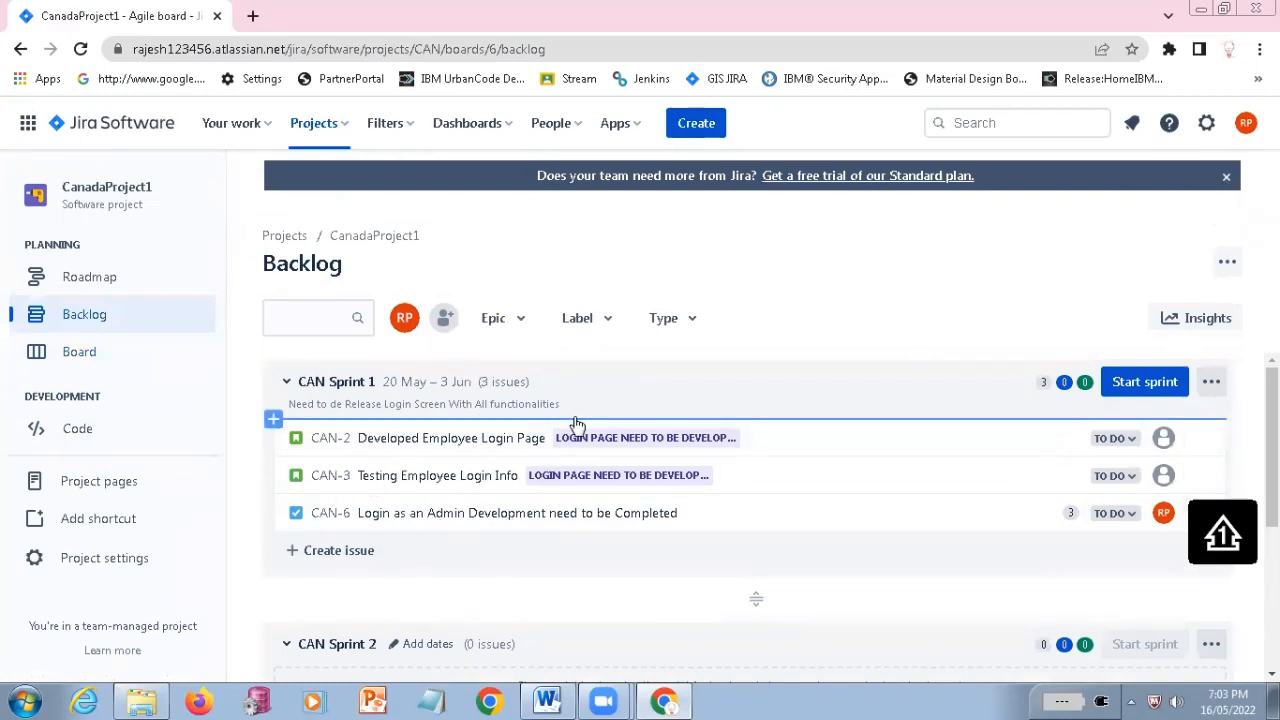
pyautogui.scroll(-1, 566, 435)
pyautogui.scroll(1, 566, 435)
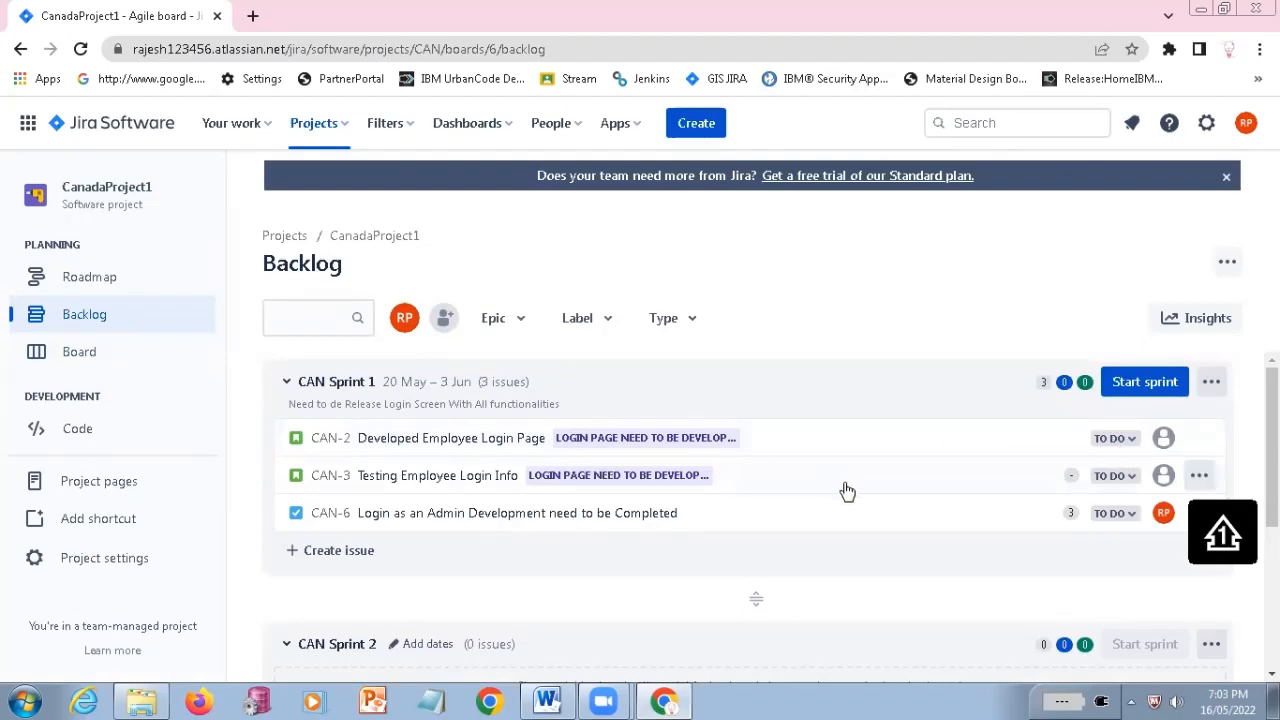
pyautogui.click(1133, 441)
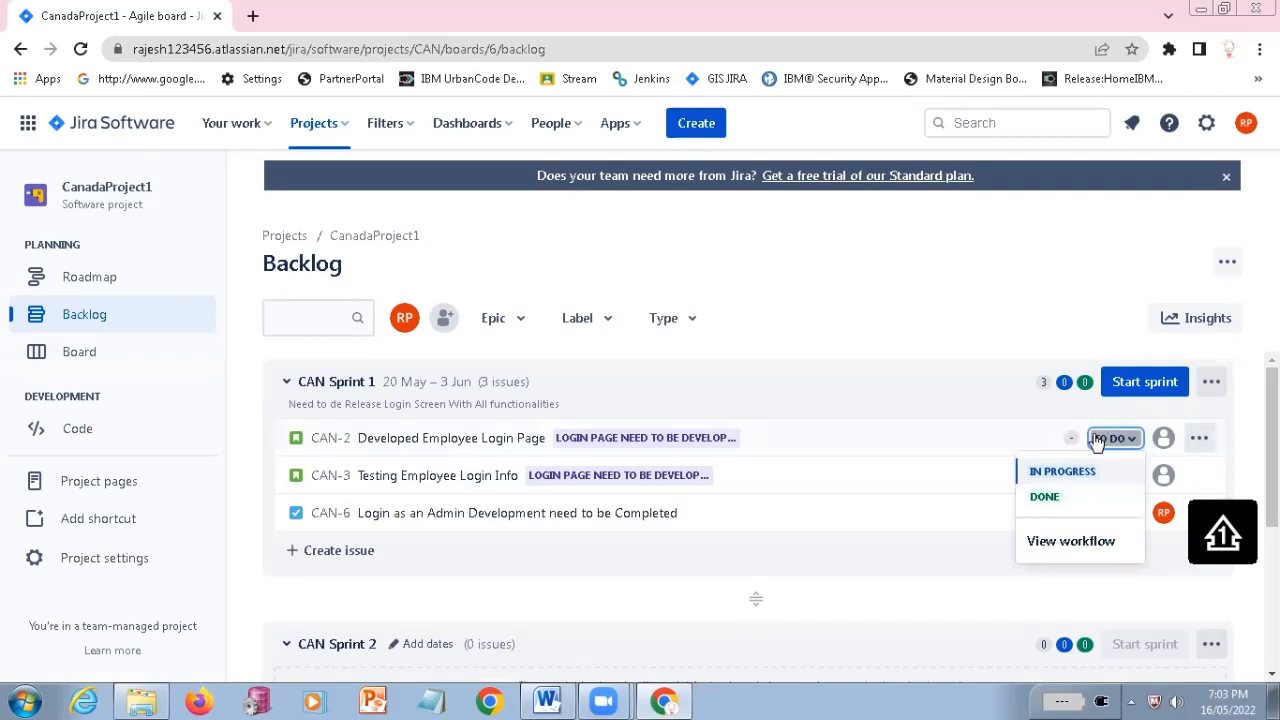
# Switch to Notepad and write the heading "User Story Status:" in the empty document
pyautogui.click(431, 701)
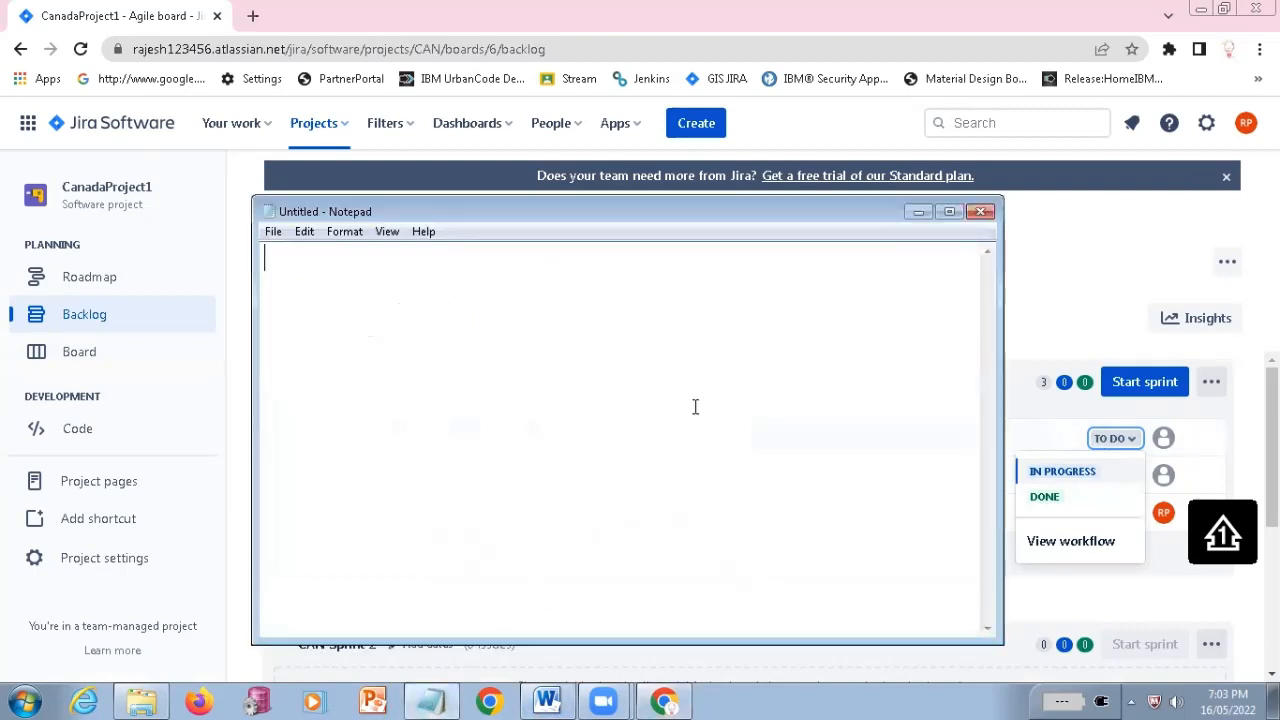
pyautogui.write('User Ststus')
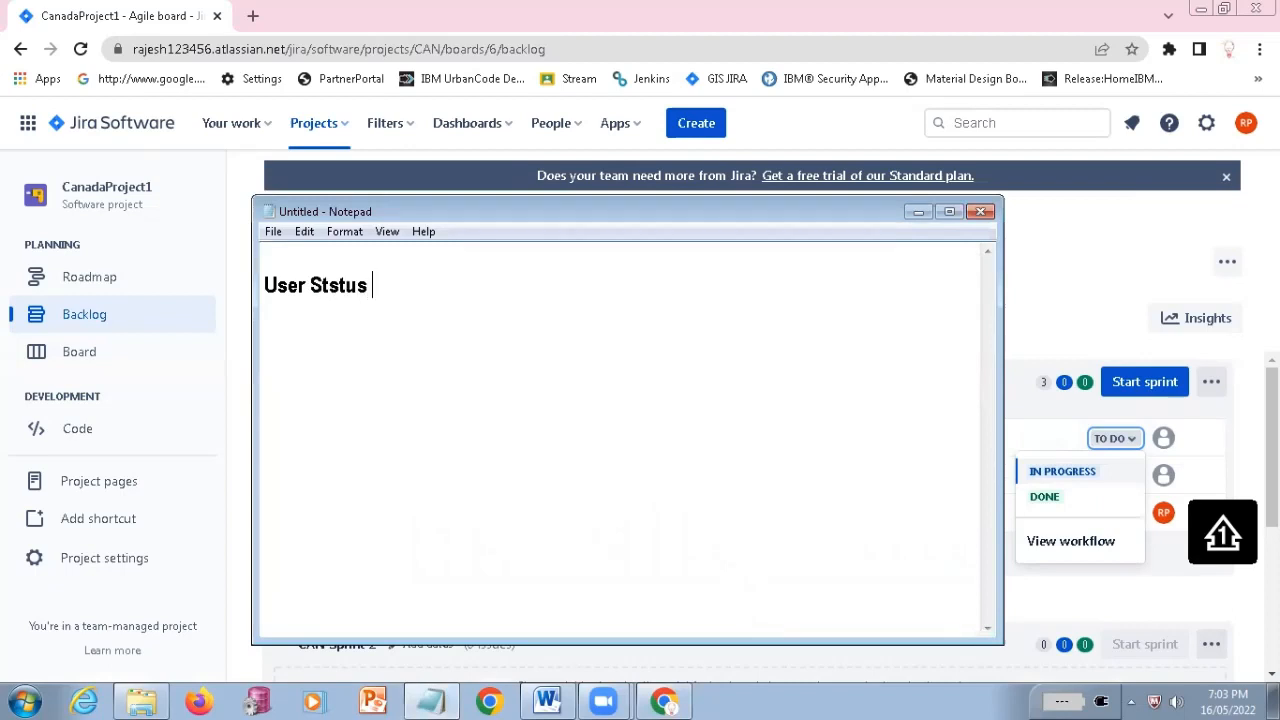
pyautogui.press('BackSpace')
pyautogui.press('BackSpace')
pyautogui.press('BackSpace')
pyautogui.press('BackSpace')
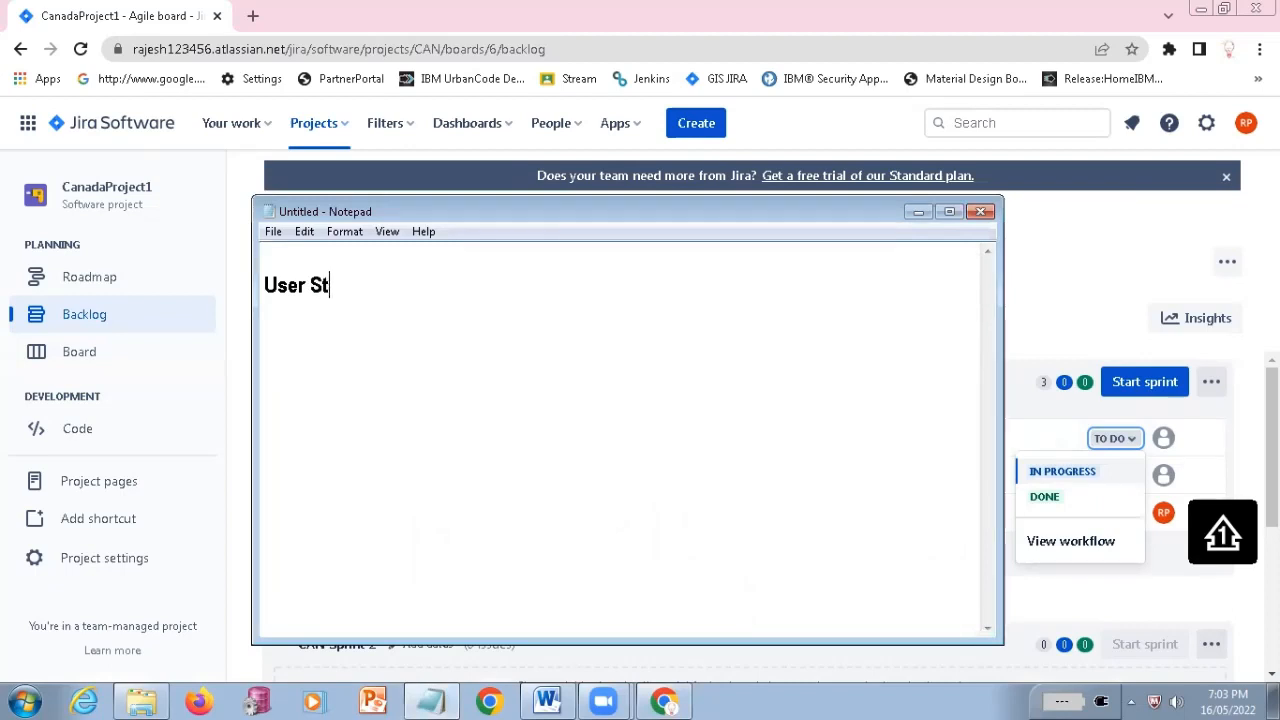
pyautogui.write('ory S')
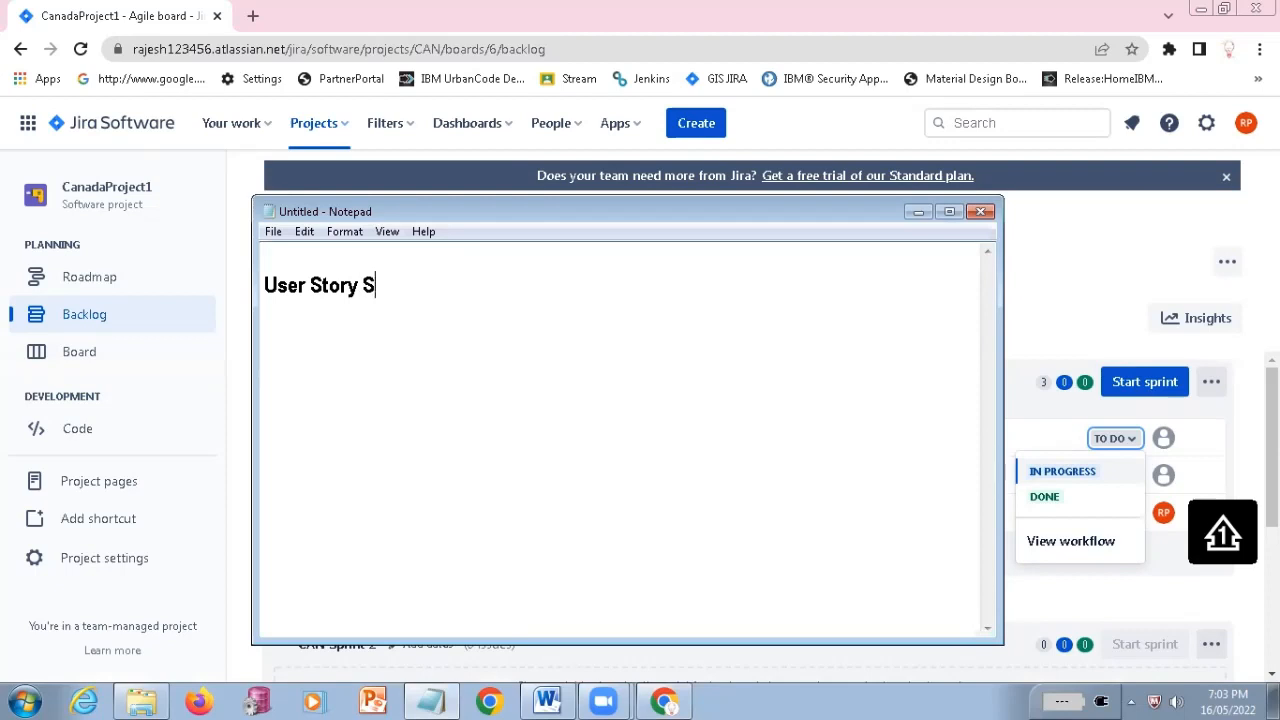
pyautogui.write('tatus:')
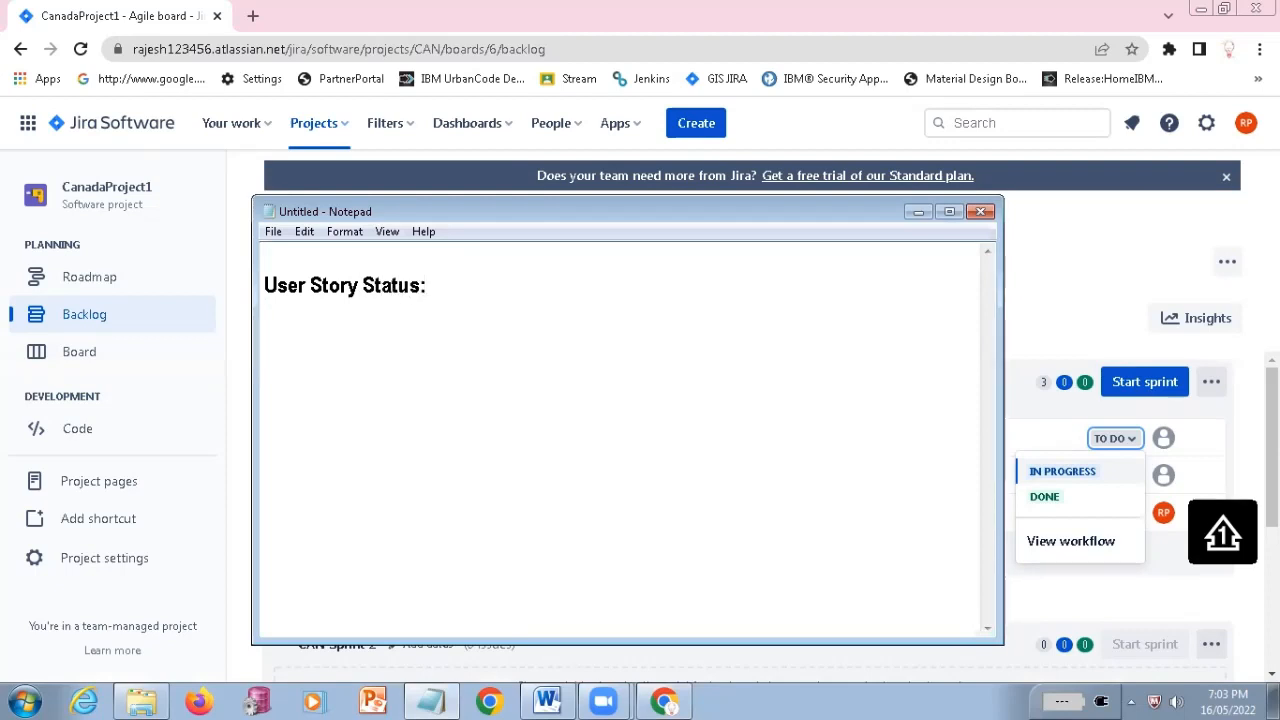
pyautogui.click(918, 211)
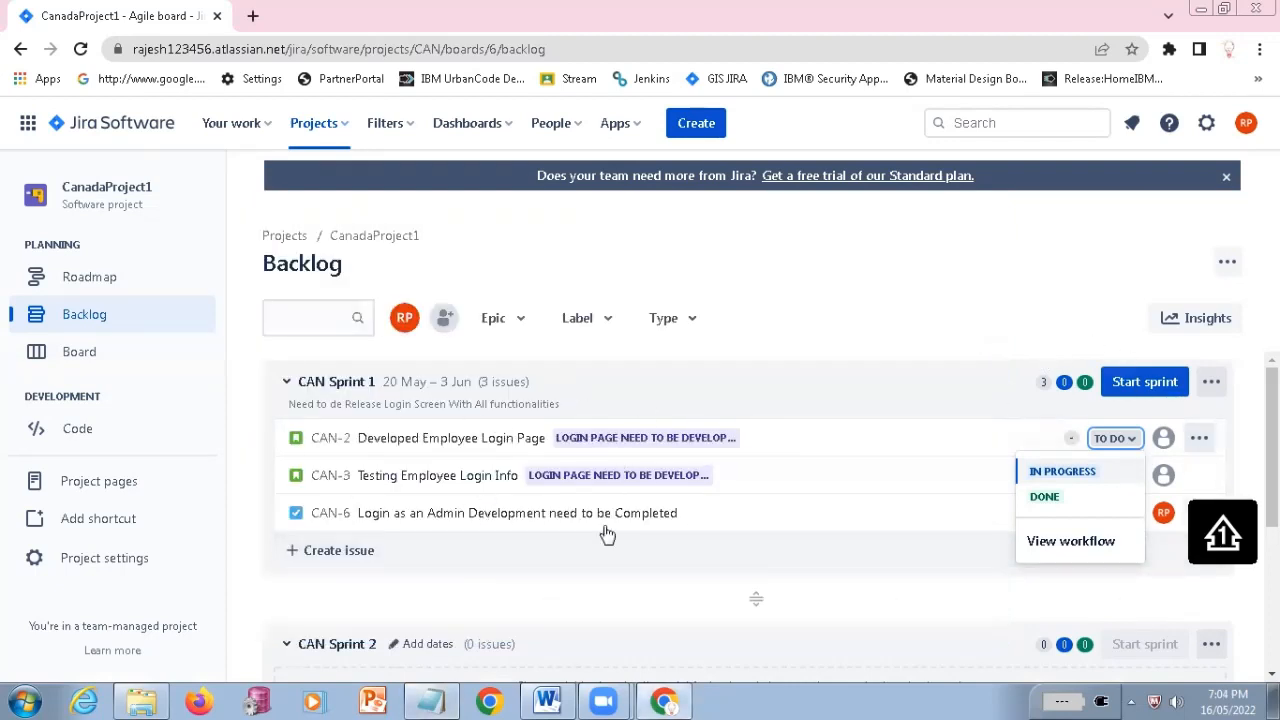
# In the Notepad notes, add the list entry "1. Created" below the heading and start entry "2."
pyautogui.hotkey('alt', 'Tab')
pyautogui.write('1')
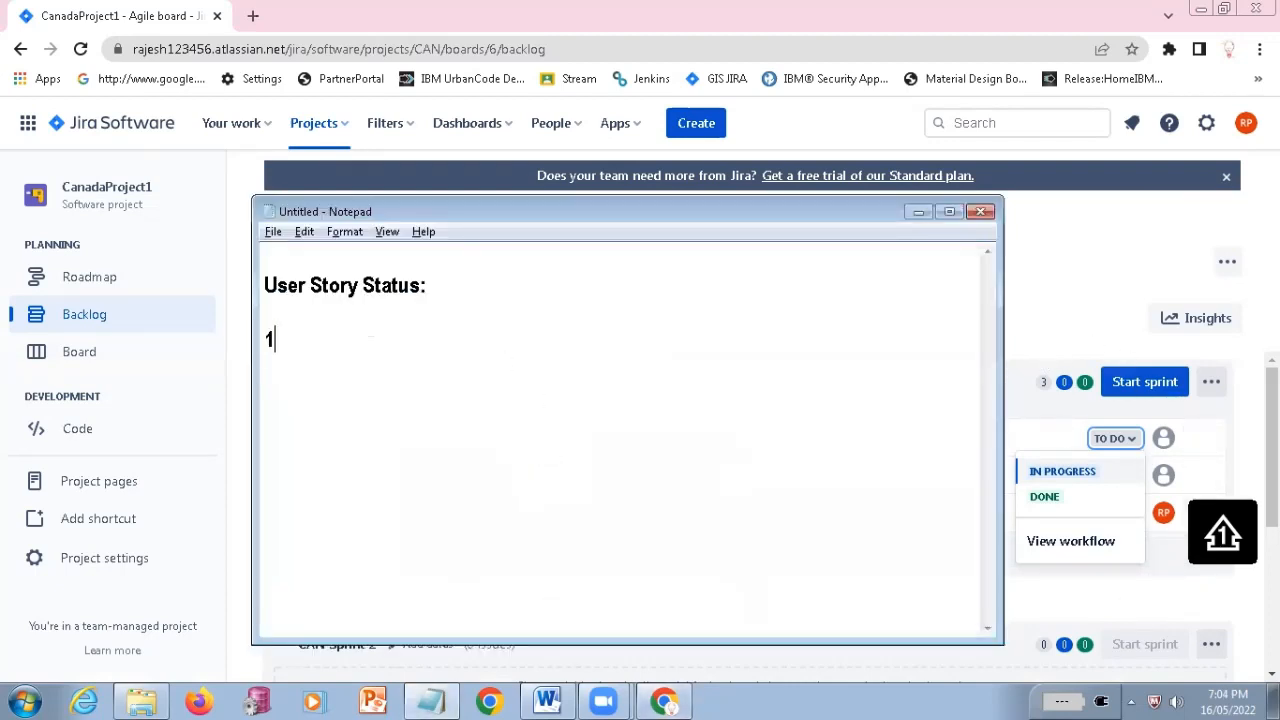
pyautogui.write('. Create ')
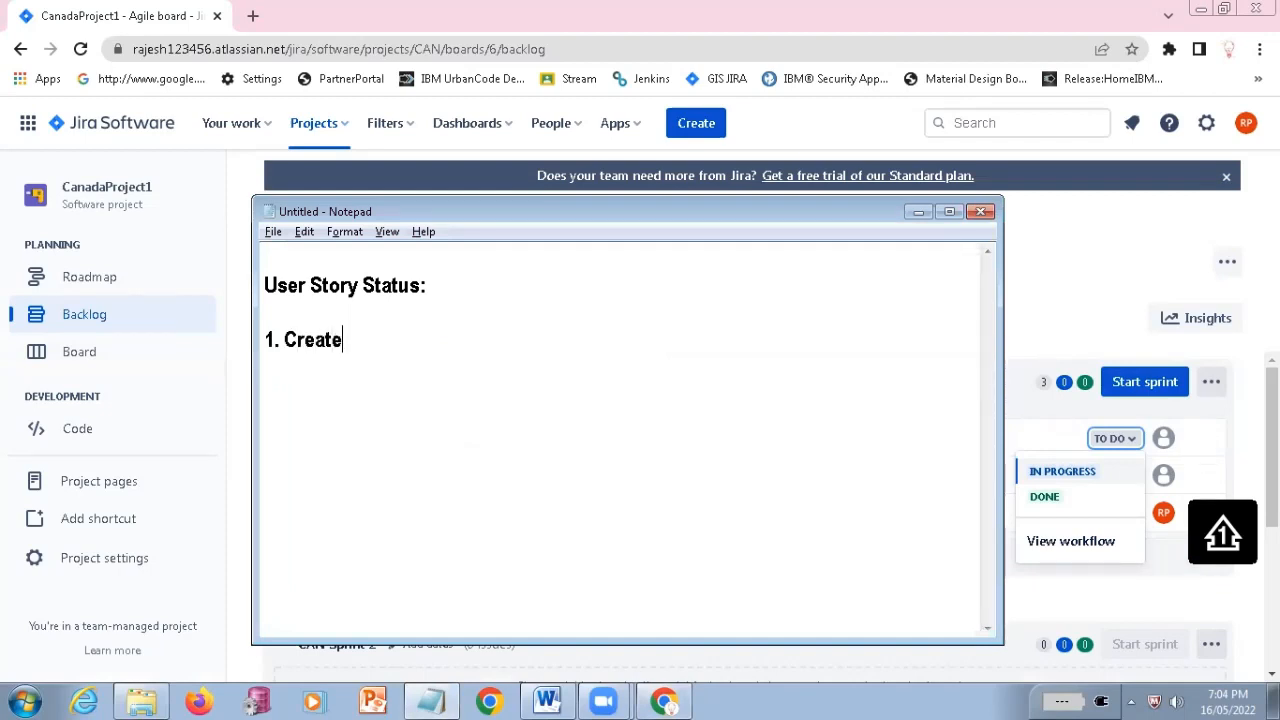
pyautogui.write('d')
pyautogui.press('Return')
pyautogui.write('2.')
pyautogui.moveTo(266, 282); pyautogui.dragTo(405, 318)
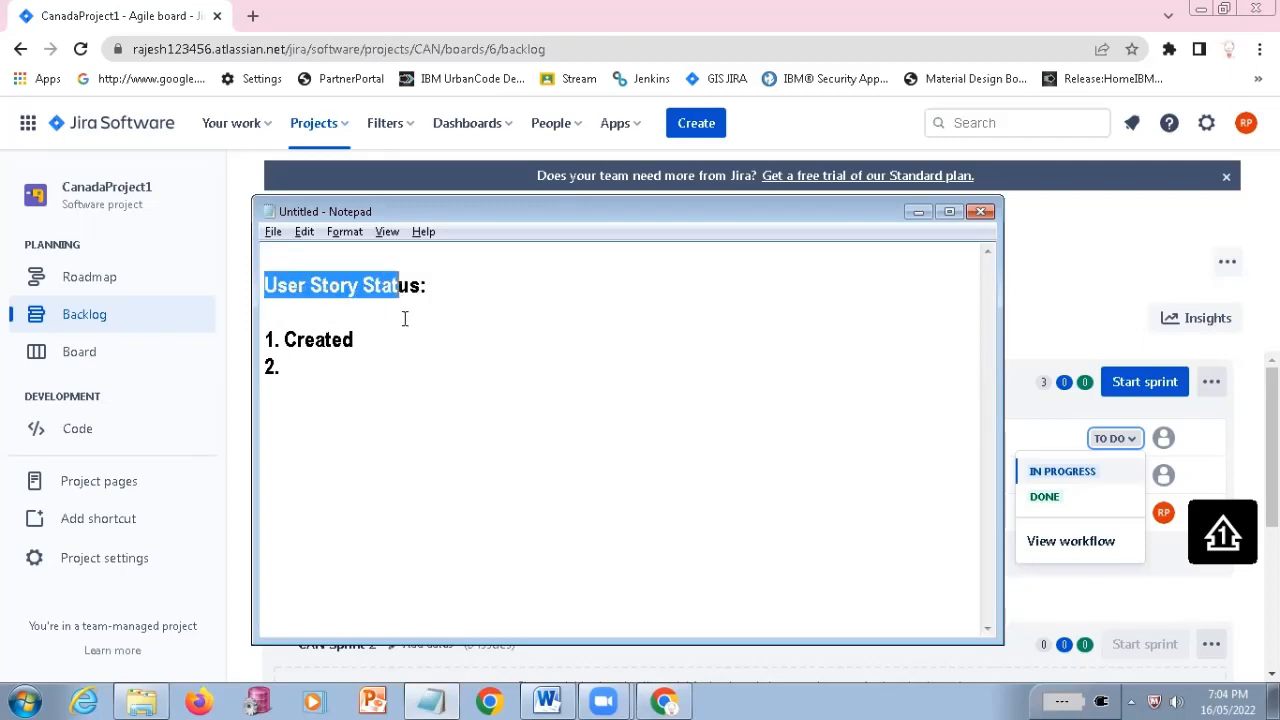
pyautogui.click(396, 377)
pyautogui.click(286, 342)
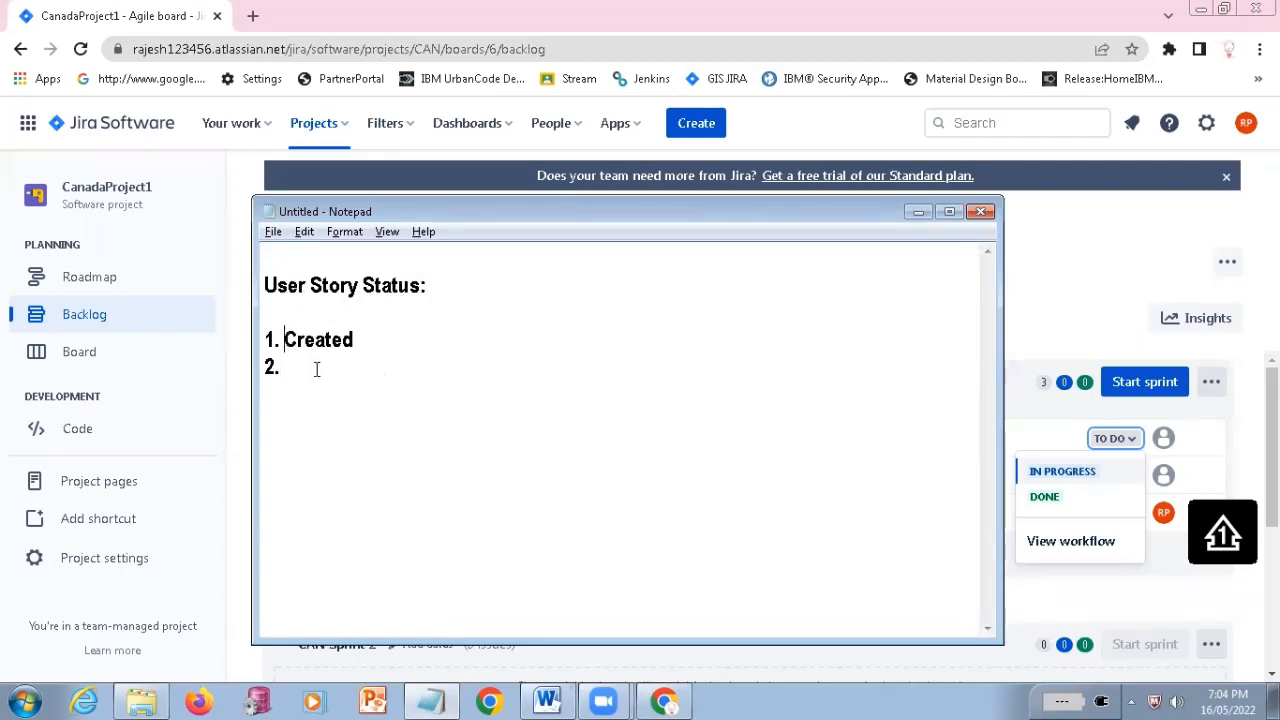
# Write "To do" as the second status in the Notepad list, comparing it with the CAN-2 status in Jira
pyautogui.hotkey('alt', 'Tab')
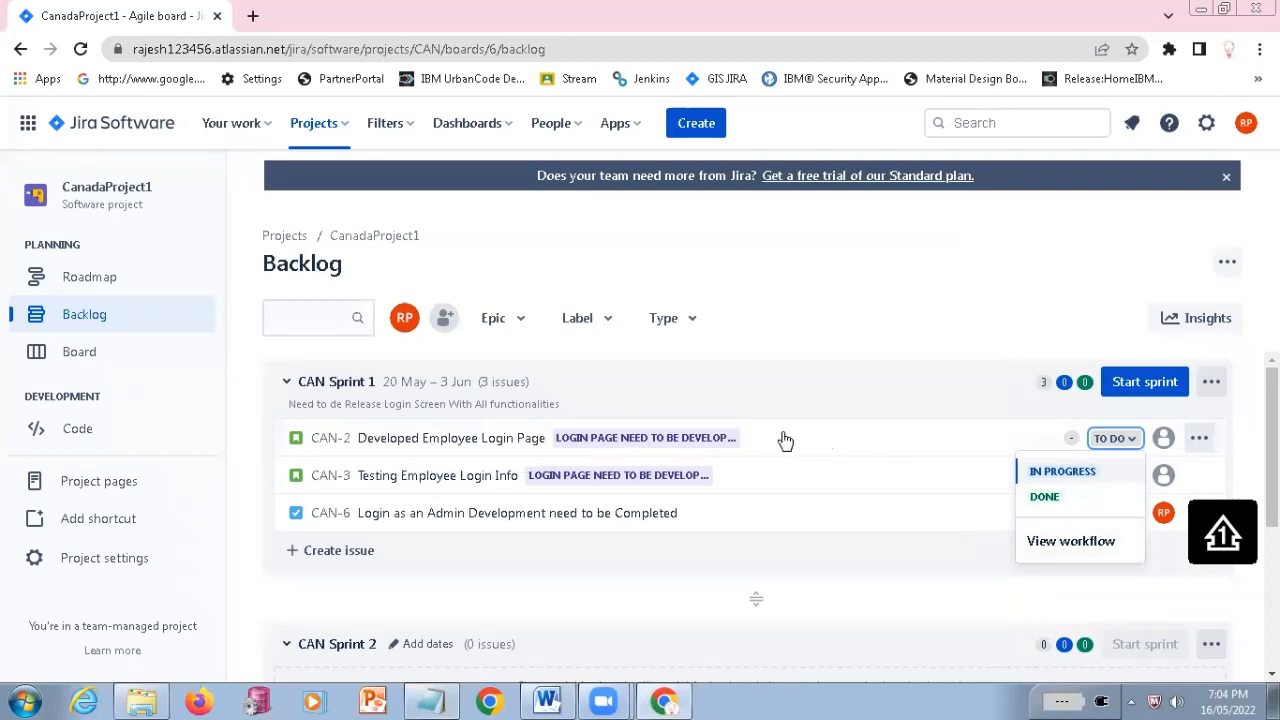
pyautogui.hotkey('alt', 'Tab')
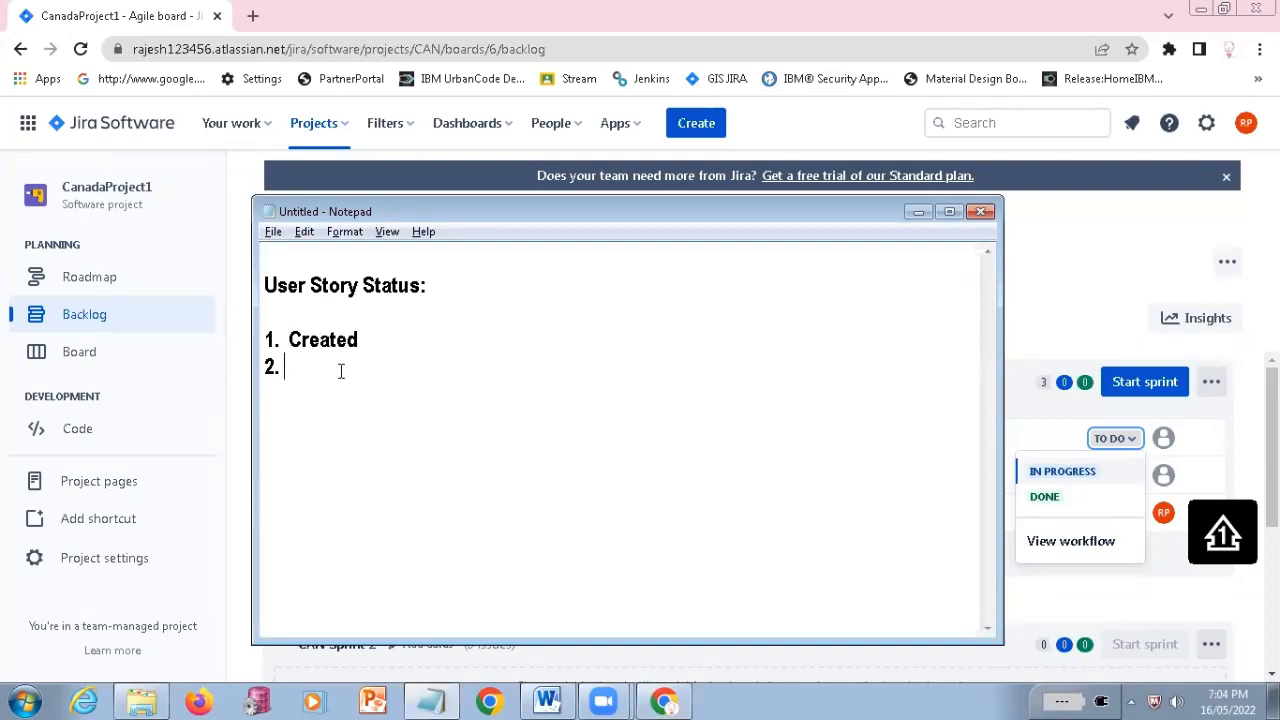
pyautogui.write('To do')
pyautogui.hotkey('alt', 'Tab')
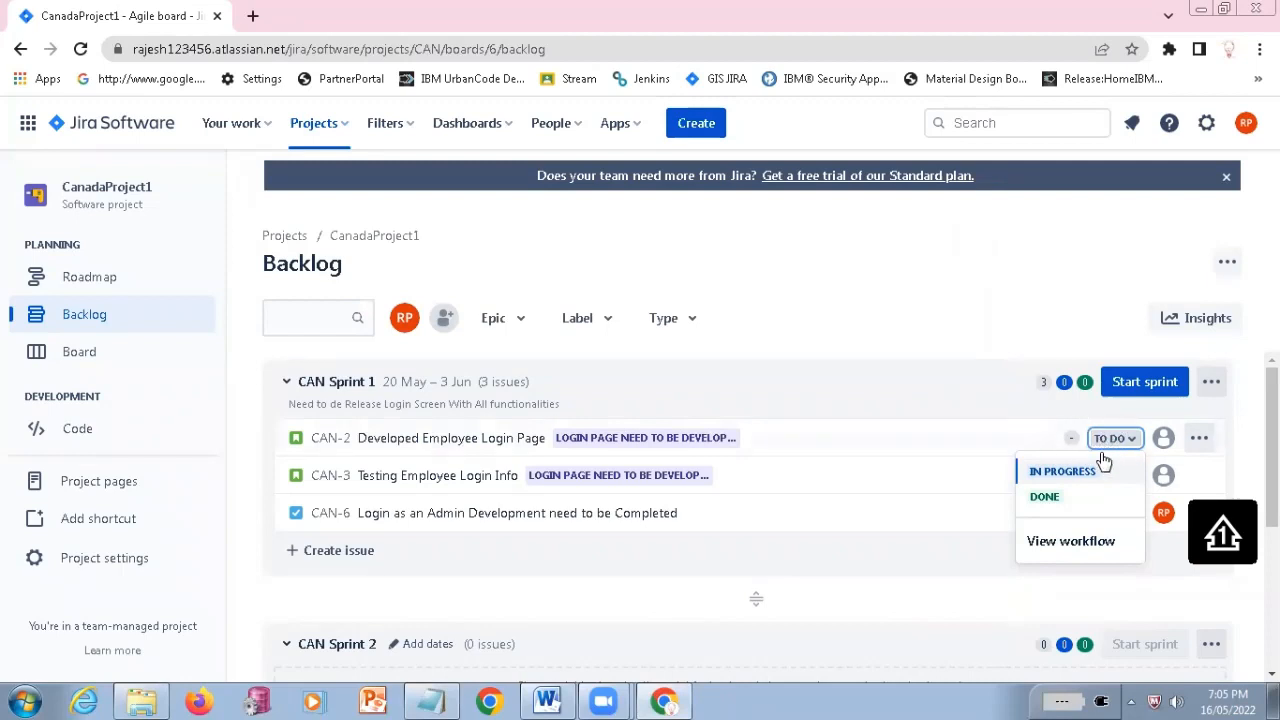
pyautogui.hotkey('alt', 'Tab')
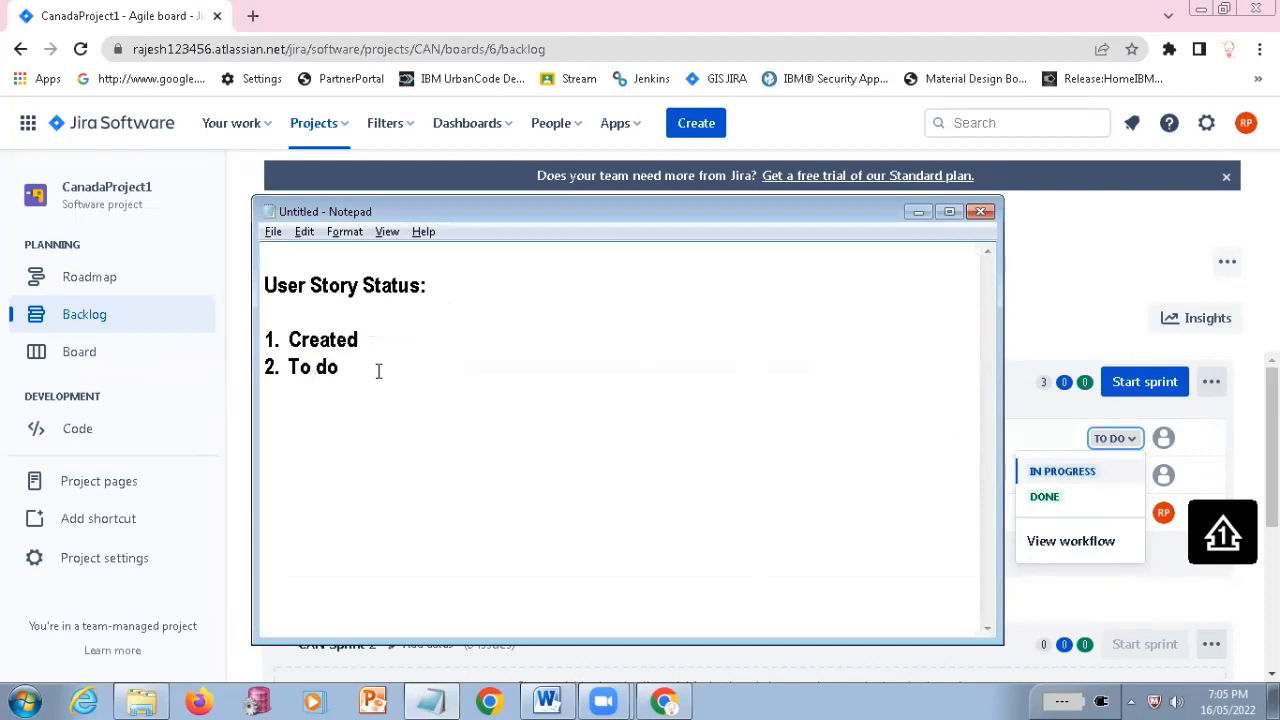
# Add the third list entry "3. Assigned -- Asigned to me" in Notepad, checking the CAN-2 status options in Jira
pyautogui.press('Return')
pyautogui.write('3.')
pyautogui.hotkey('alt', 'Tab')
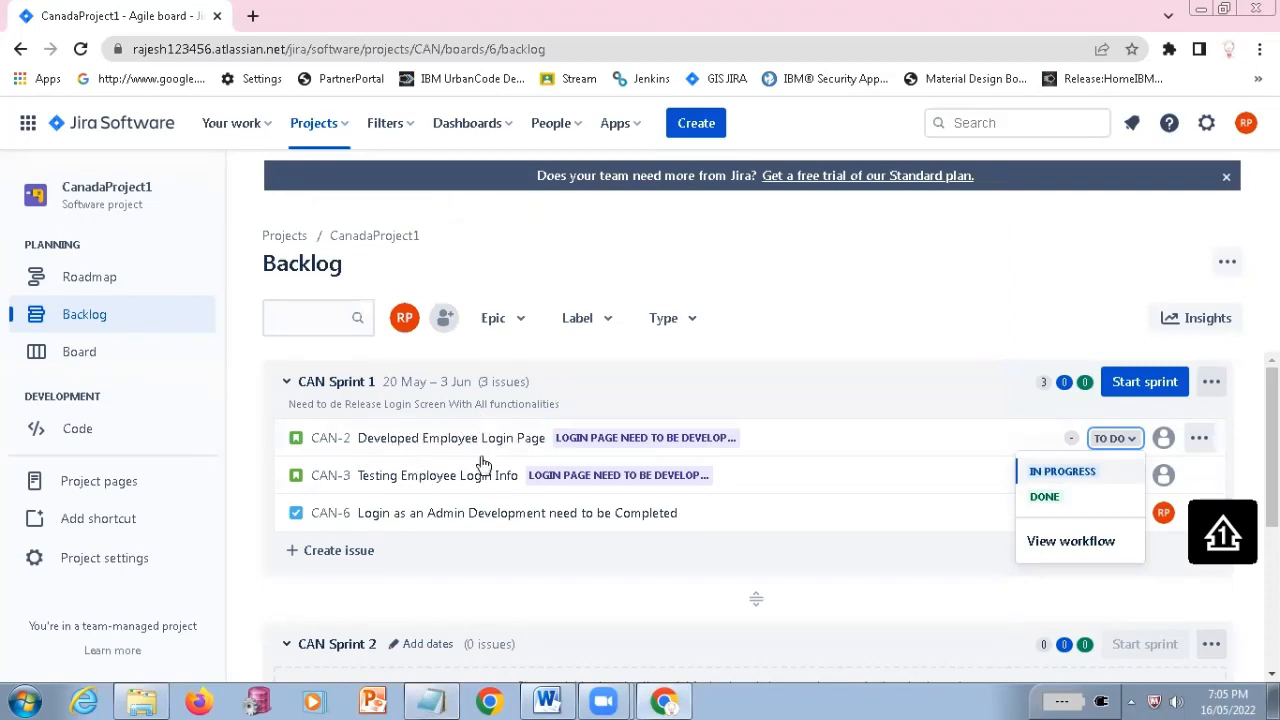
pyautogui.hotkey('alt', 'Tab')
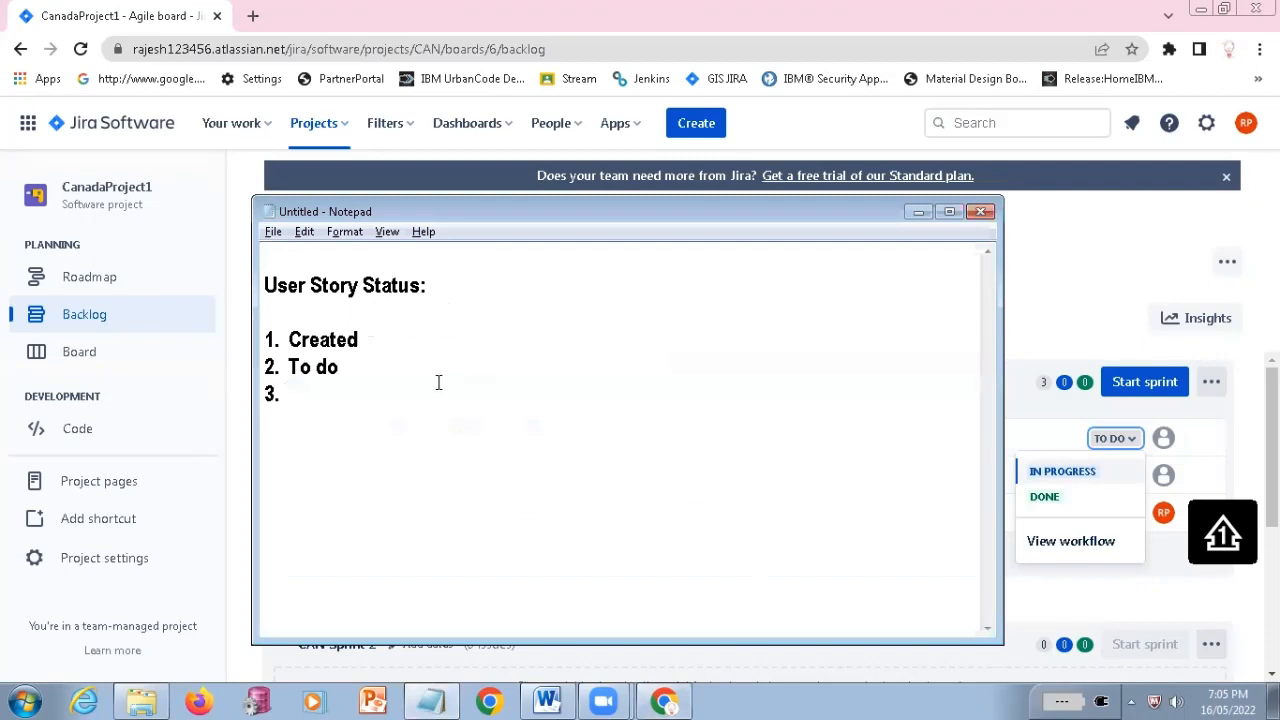
pyautogui.hotkey('alt', 'Tab')
pyautogui.click(1086, 257)
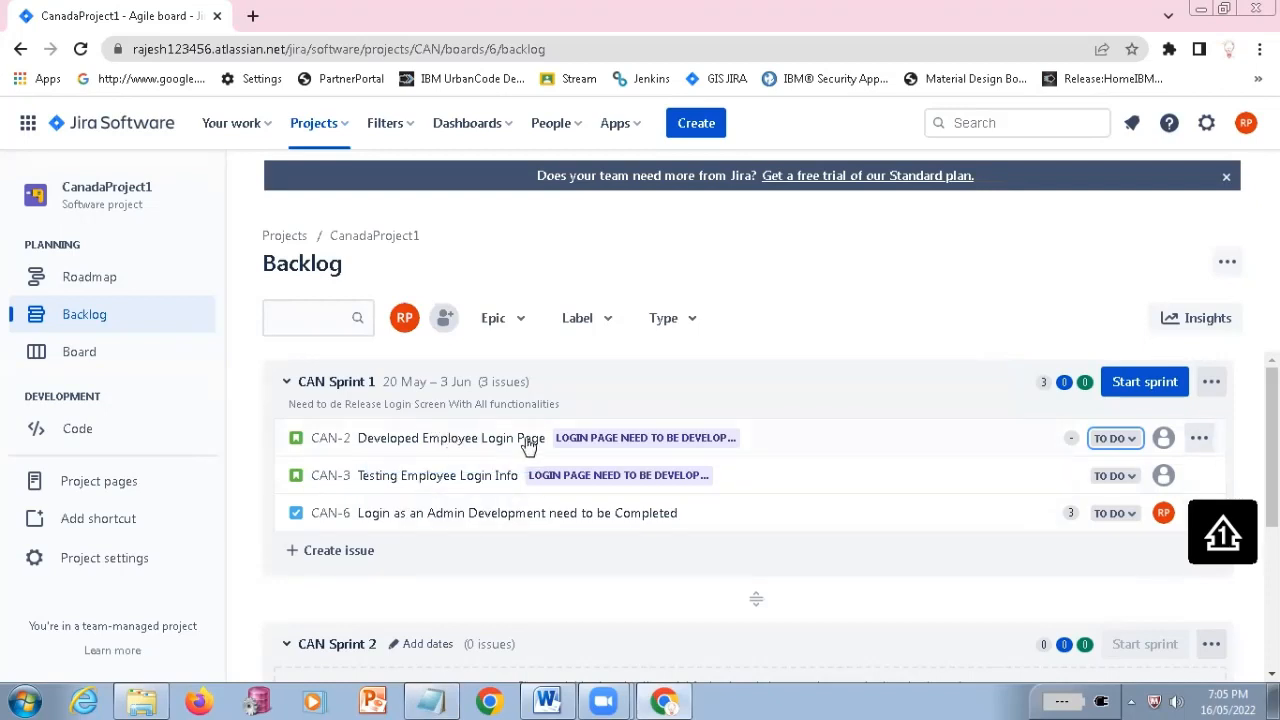
pyautogui.click(1120, 440)
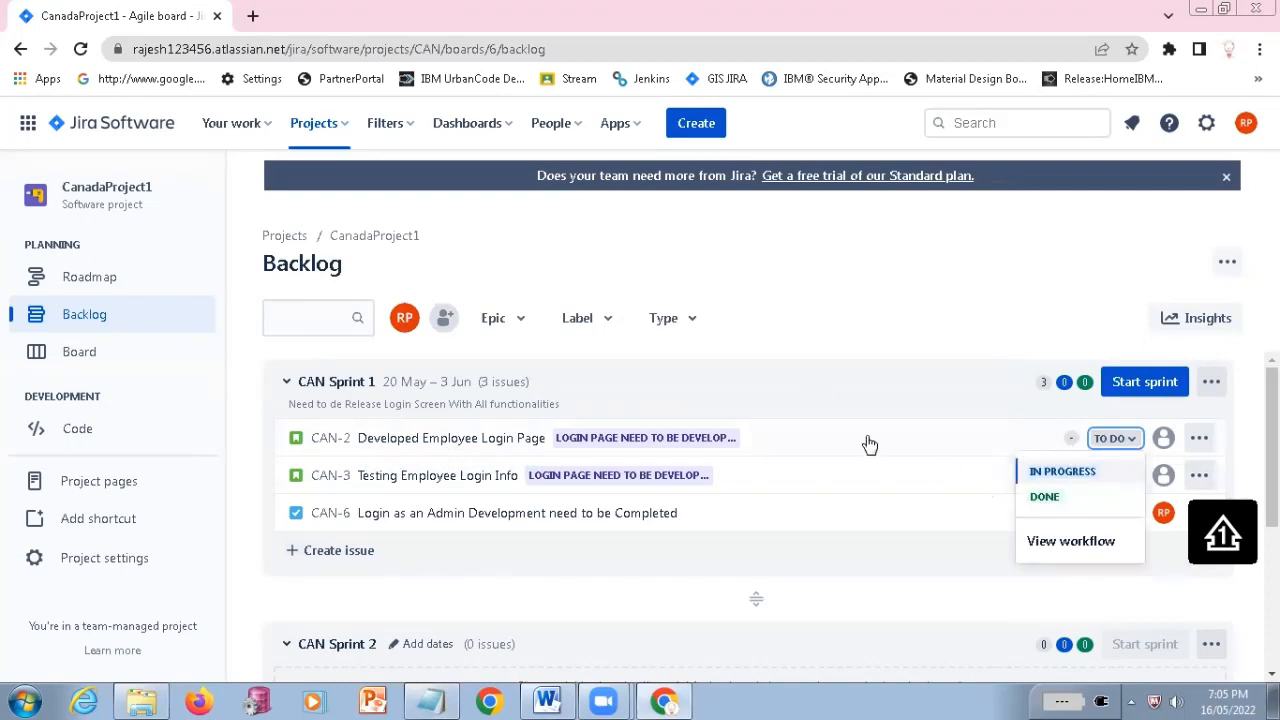
pyautogui.hotkey('alt', 'Tab')
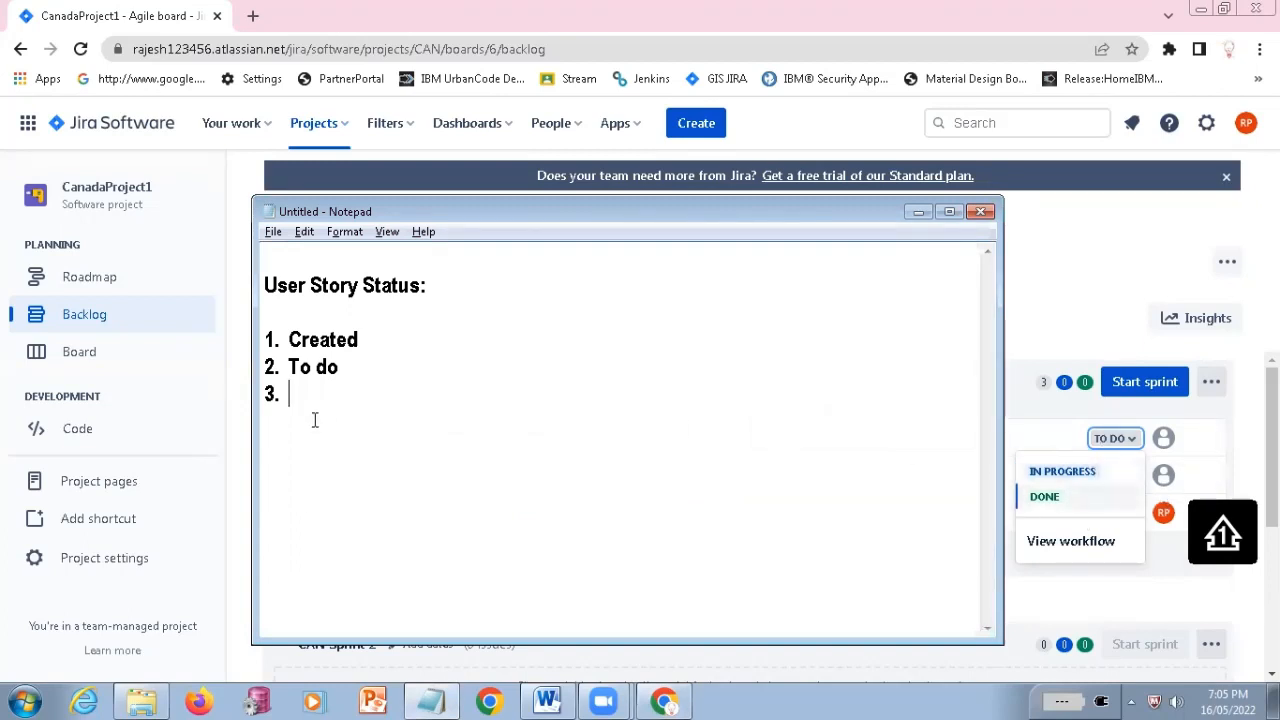
pyautogui.write('As')
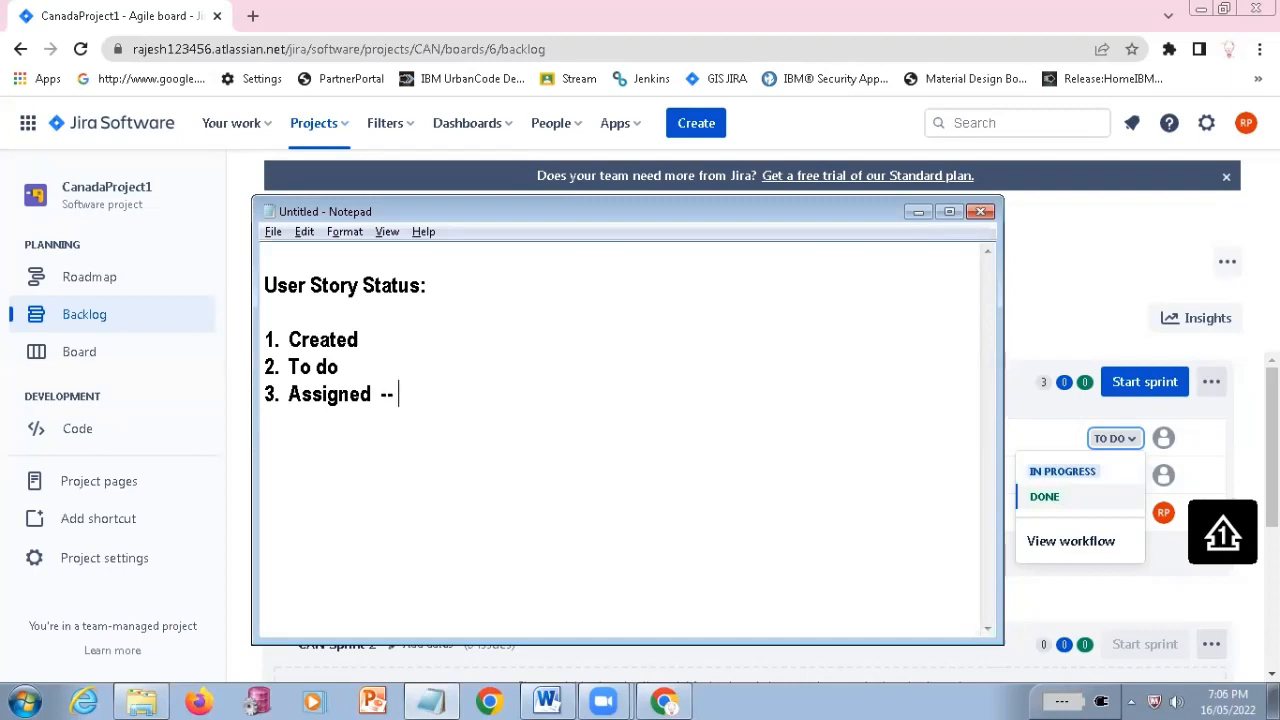
pyautogui.write('signed to me')
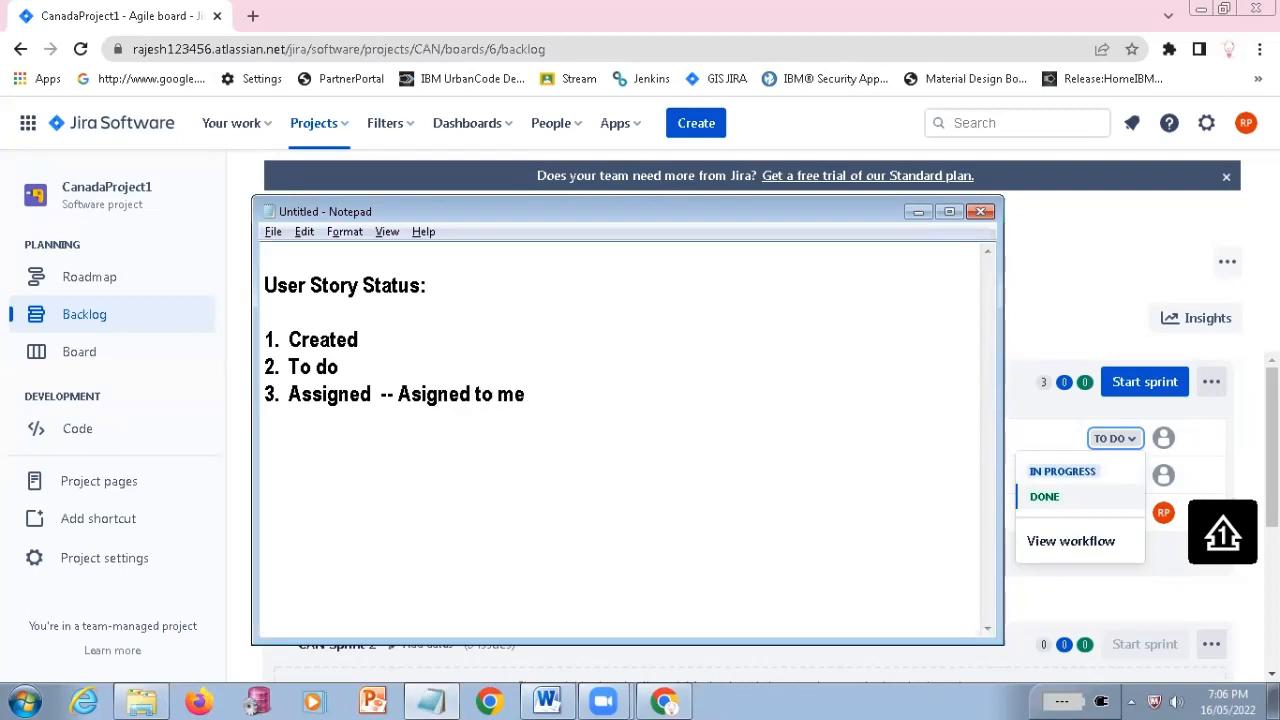
pyautogui.doubleClick(314, 394)
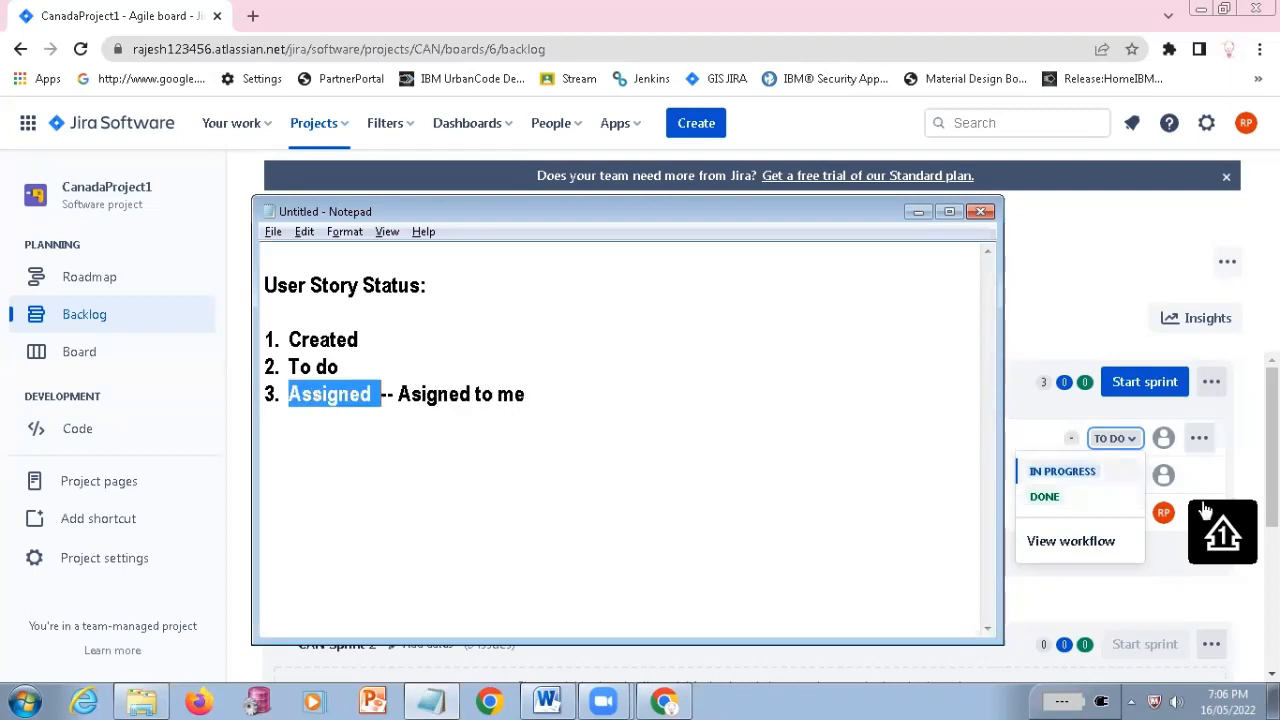
# Review the CAN-2 status options in Jira again and start entry "4." in the Notepad list
pyautogui.click(1063, 289)
pyautogui.click(1114, 438)
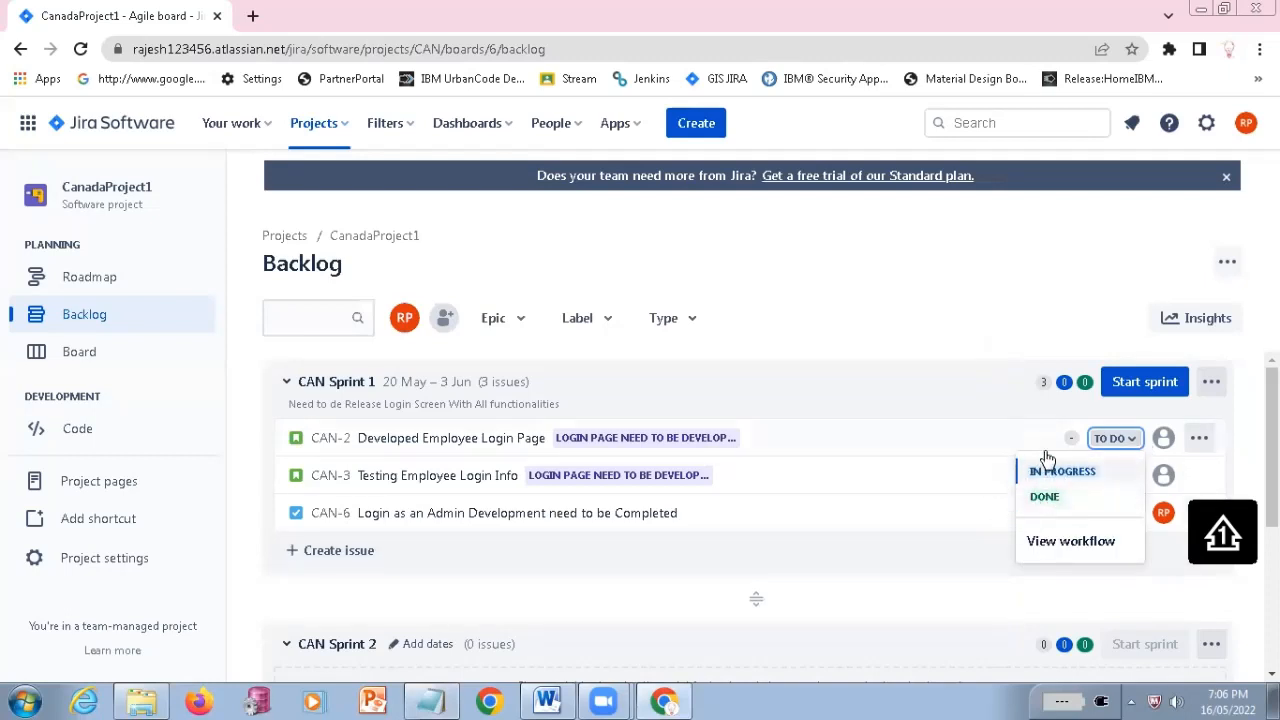
pyautogui.hotkey('alt', 'Tab')
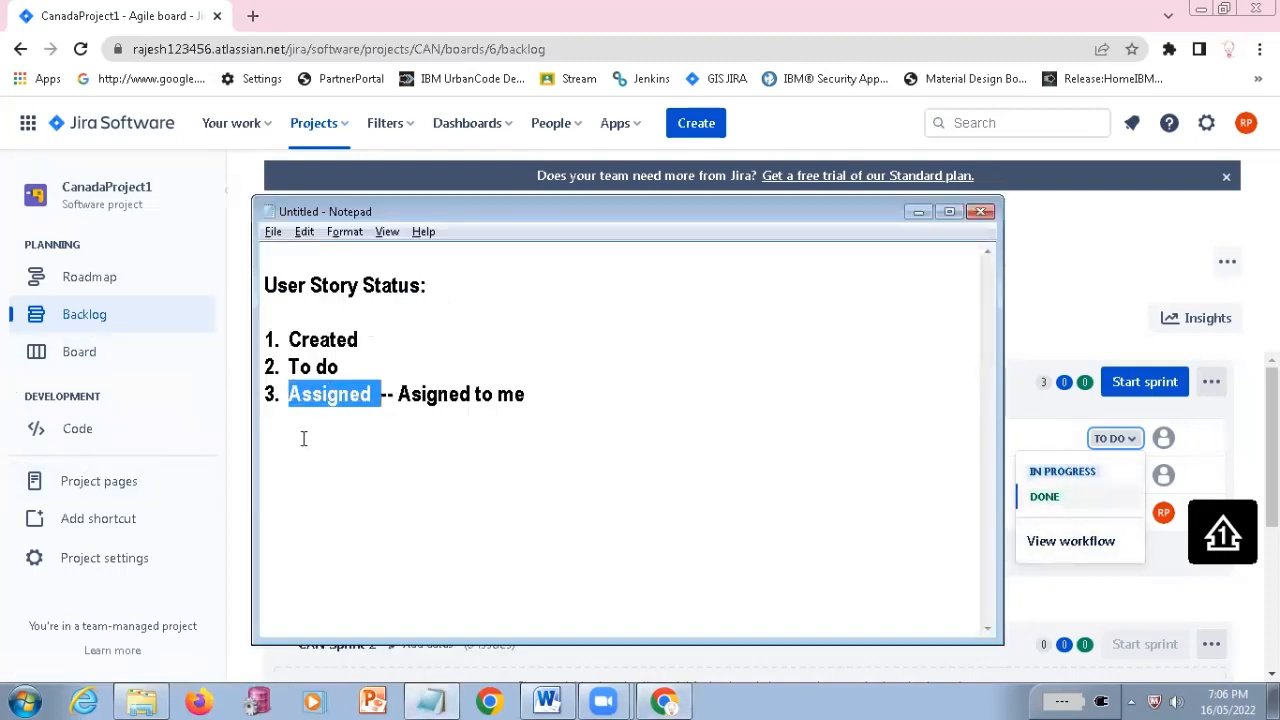
pyautogui.click(548, 401)
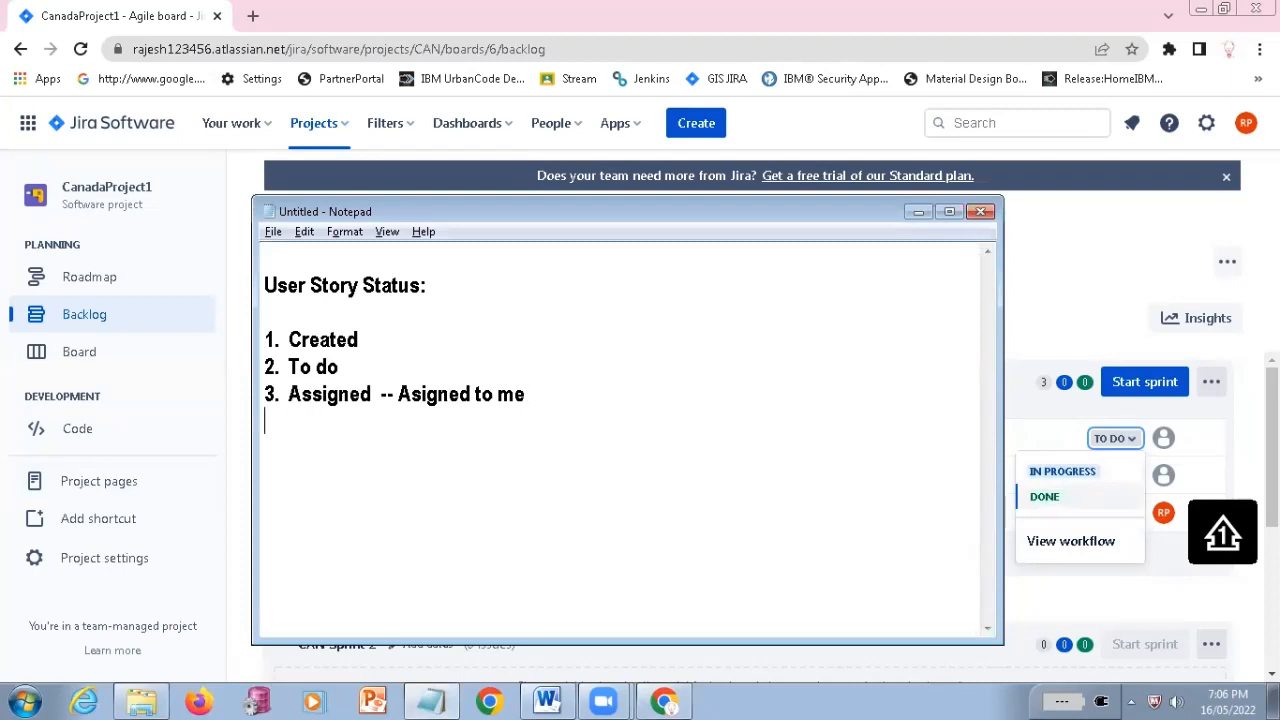
pyautogui.write('4.')
# Look up the key of the Testing Employee Login Info issue in Jira and append "CAN-3" to the Assigned entry in Notepad
pyautogui.hotkey('alt', 'Tab')
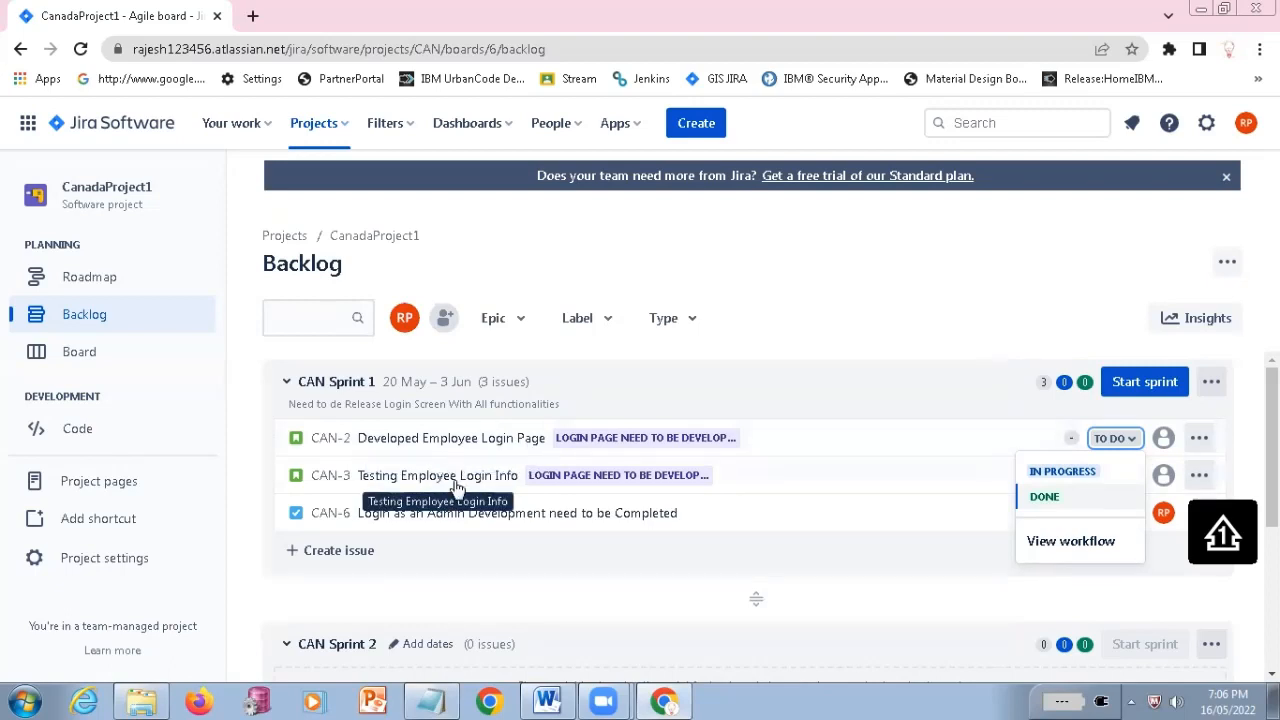
pyautogui.hotkey('alt', 'Tab')
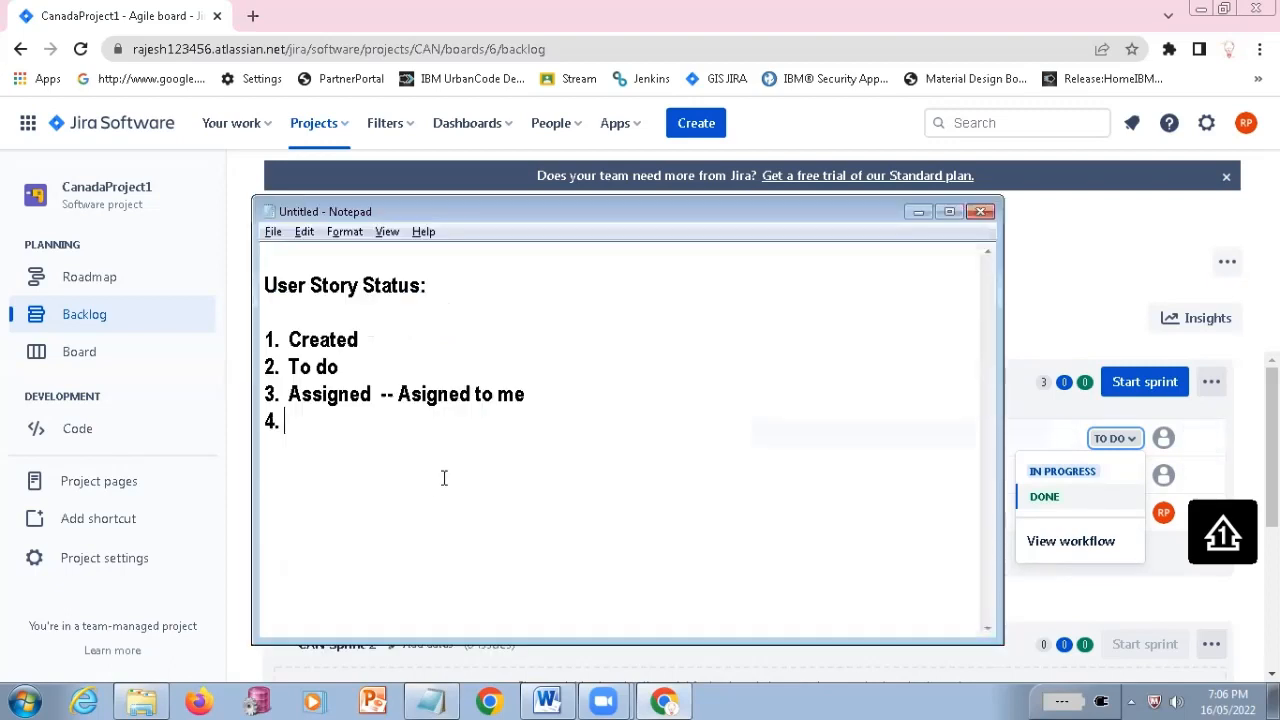
pyautogui.moveTo(293, 397); pyautogui.dragTo(372, 397)
pyautogui.hotkey('alt', 'Tab')
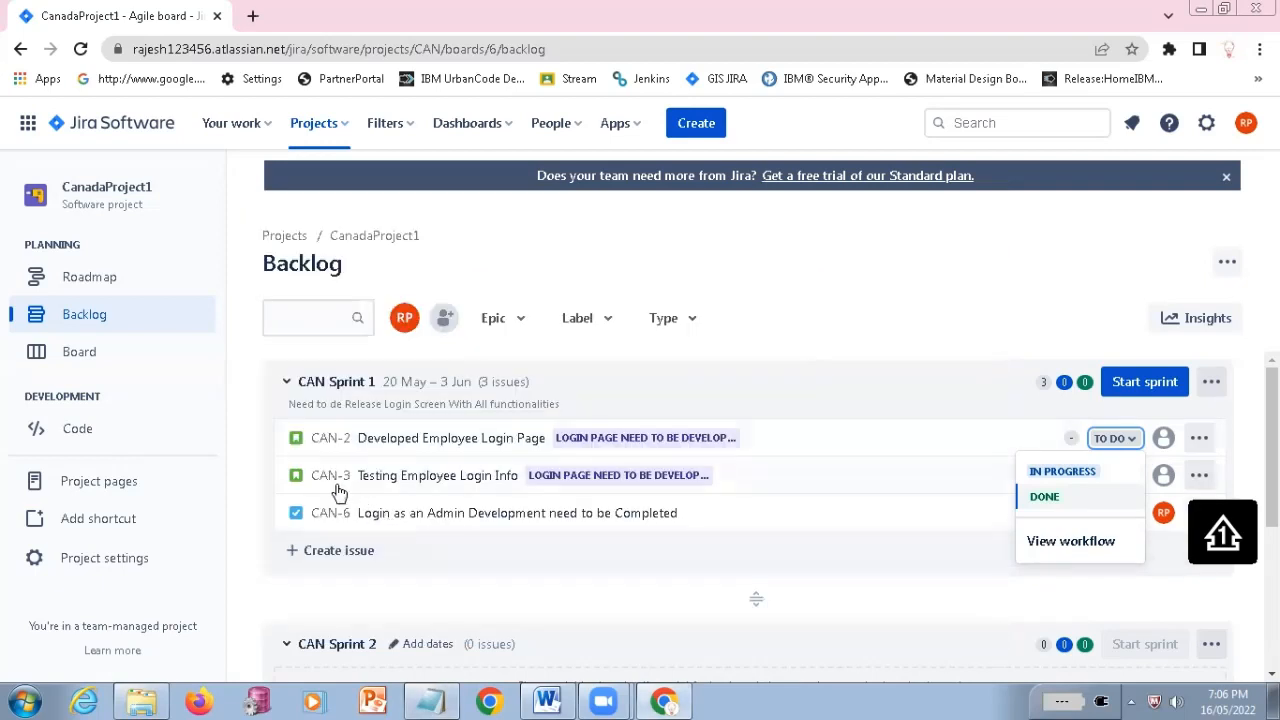
pyautogui.hotkey('alt', 'Tab')
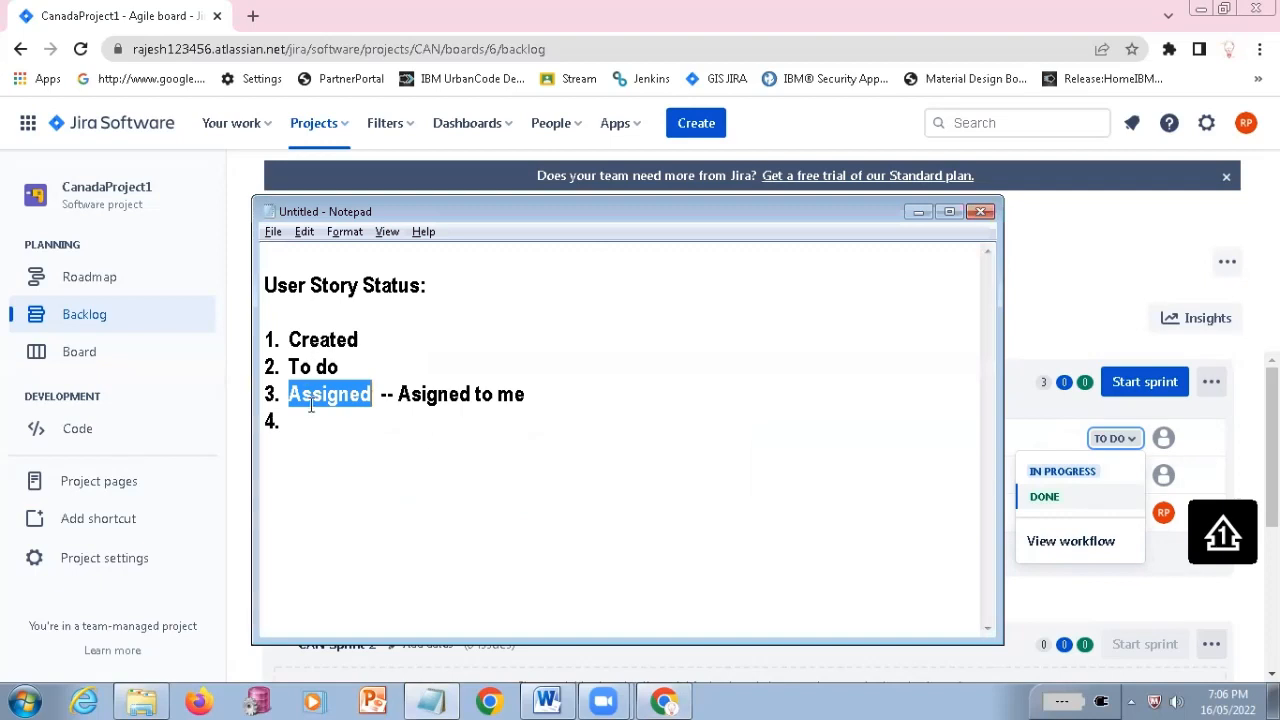
pyautogui.click(592, 388)
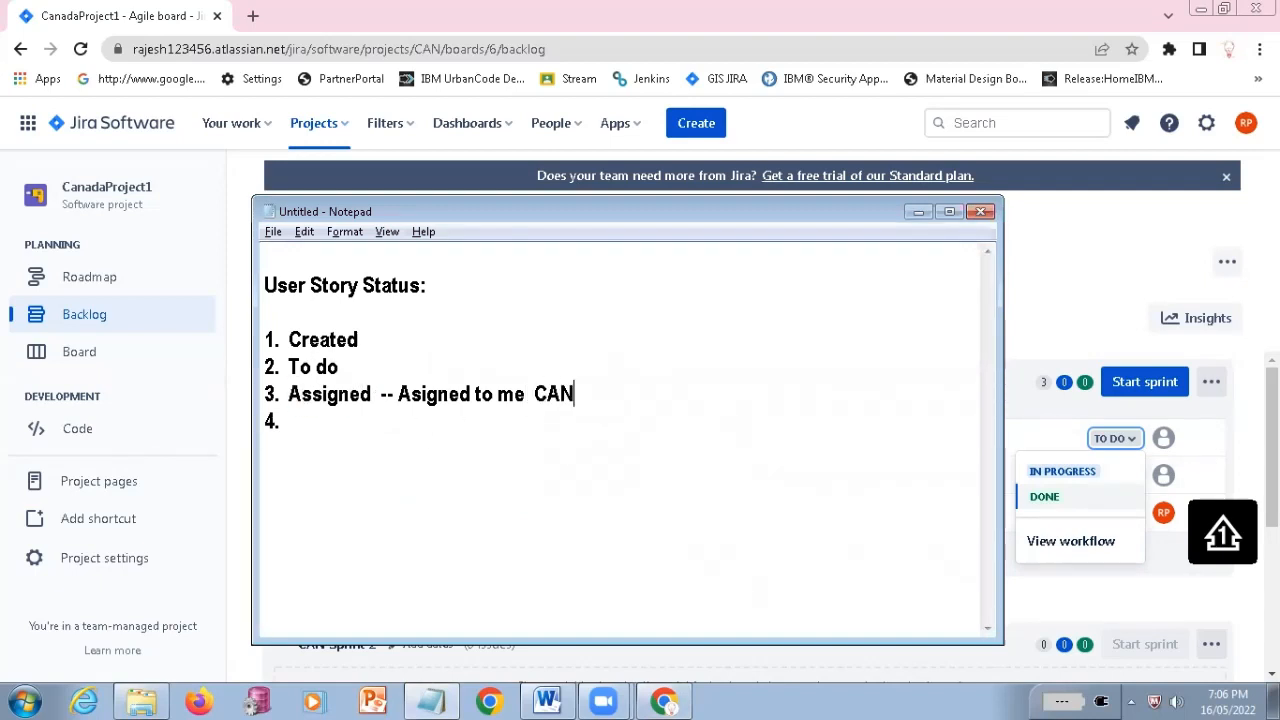
pyautogui.write('CAN-3')
pyautogui.press('Down')
pyautogui.hotkey('alt', 'Tab')
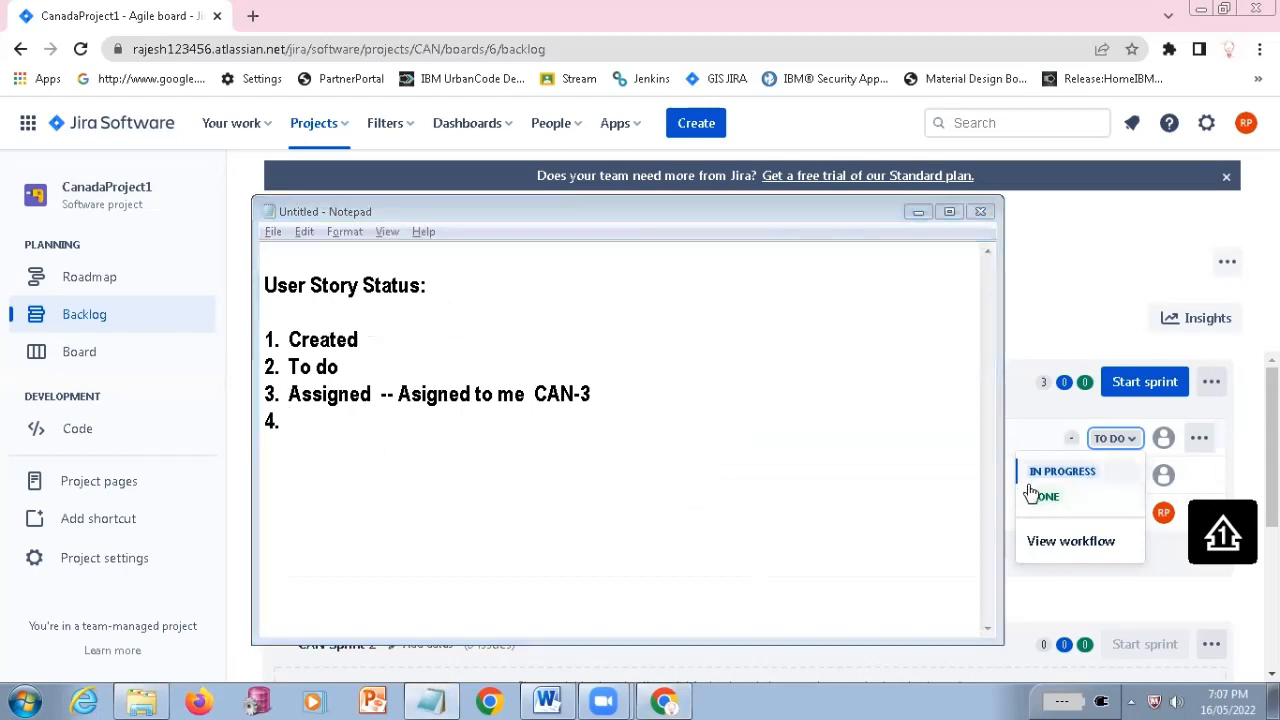
# Switch to Jira, open CAN-3 Testing Employee Login Info, and examine its status options, available actions and Assignee details
pyautogui.click(791, 482)
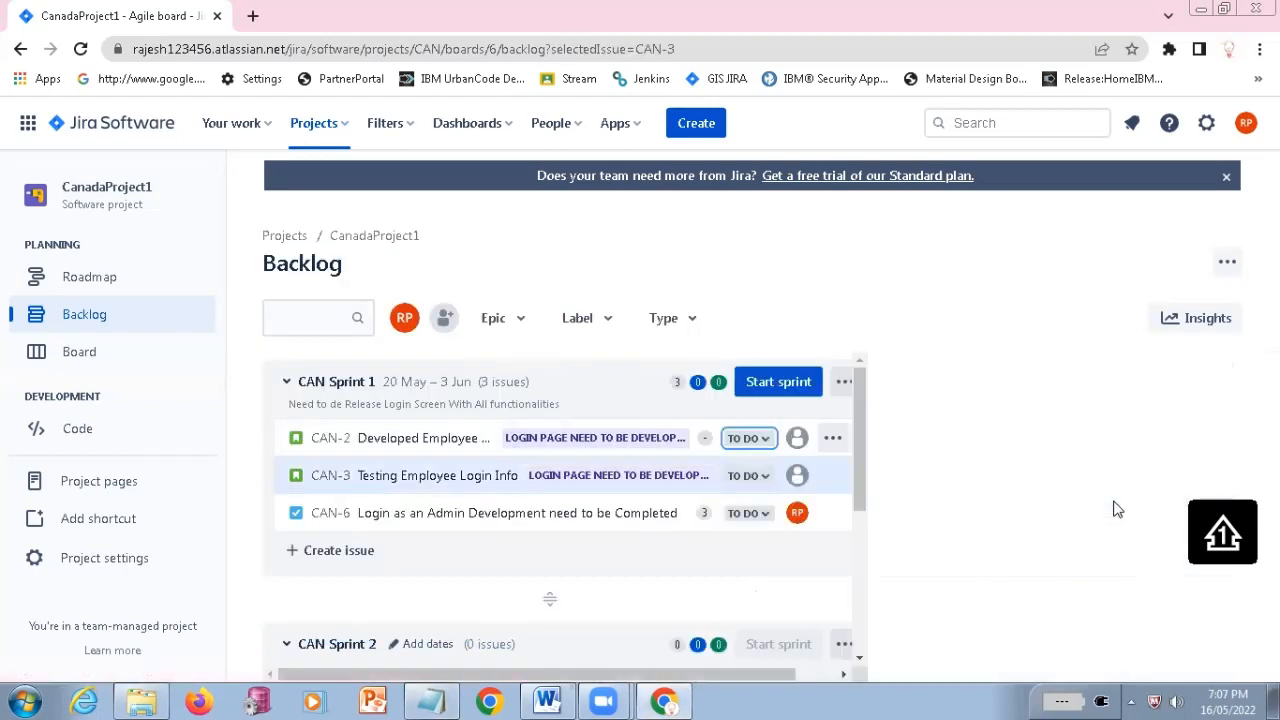
pyautogui.click(761, 480)
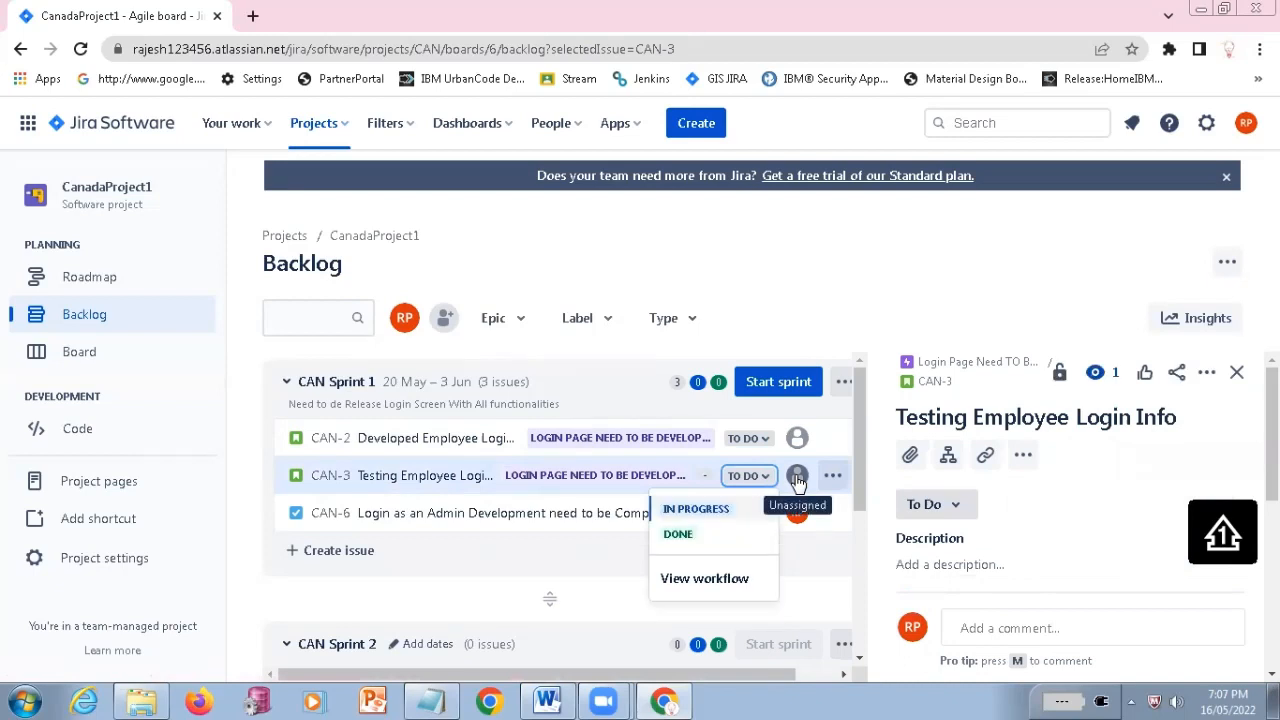
pyautogui.click(834, 477)
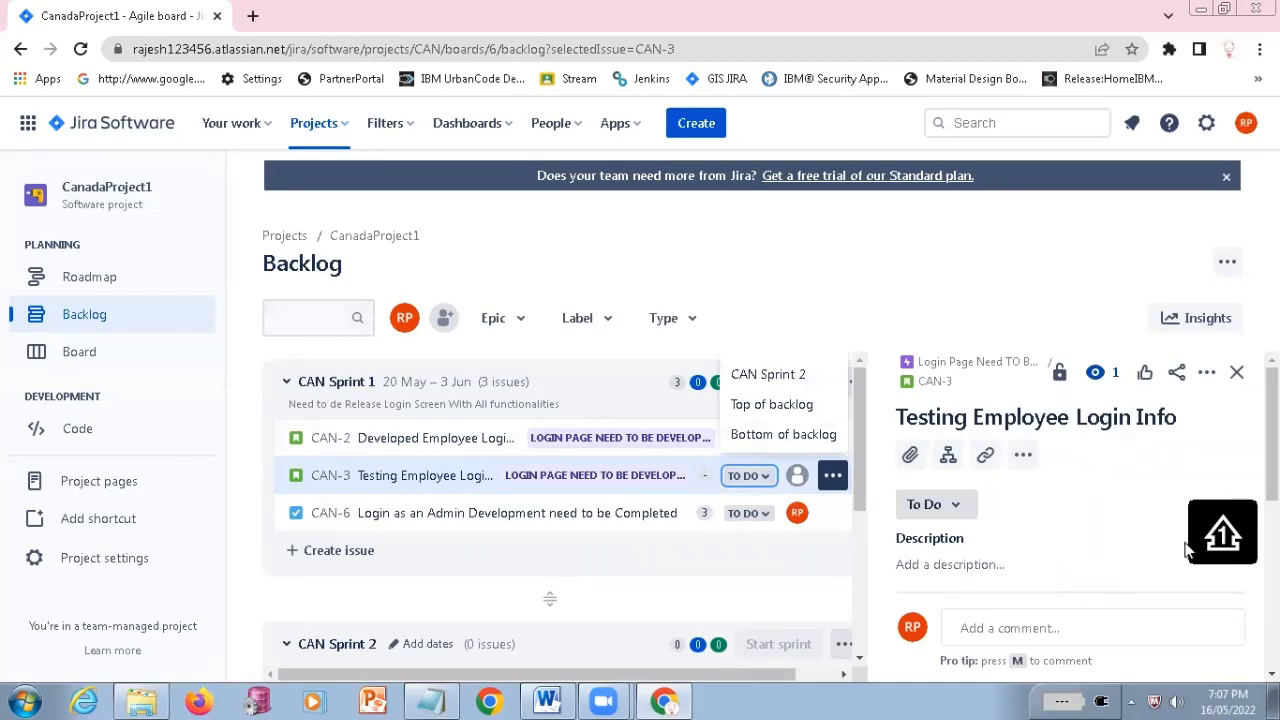
pyautogui.scroll(-3, 1186, 549)
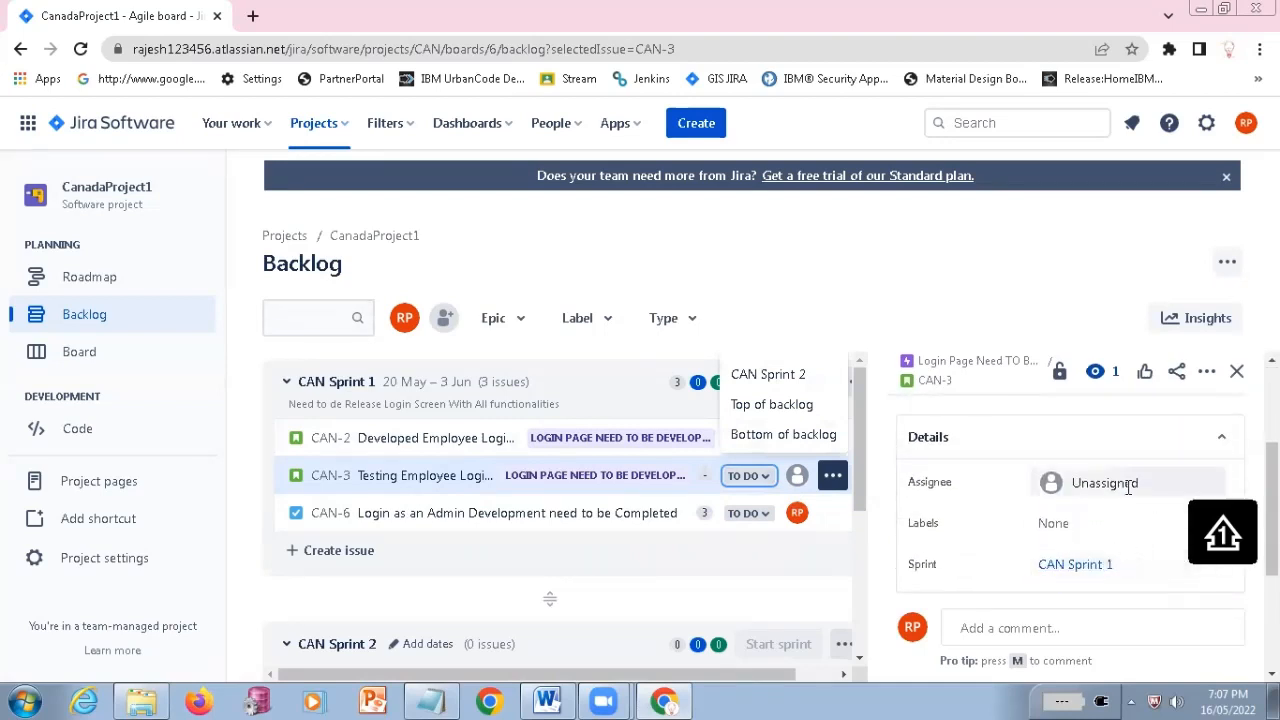
pyautogui.scroll(1, 1066, 491)
pyautogui.click(1067, 489)
pyautogui.scroll(-1, 1097, 544)
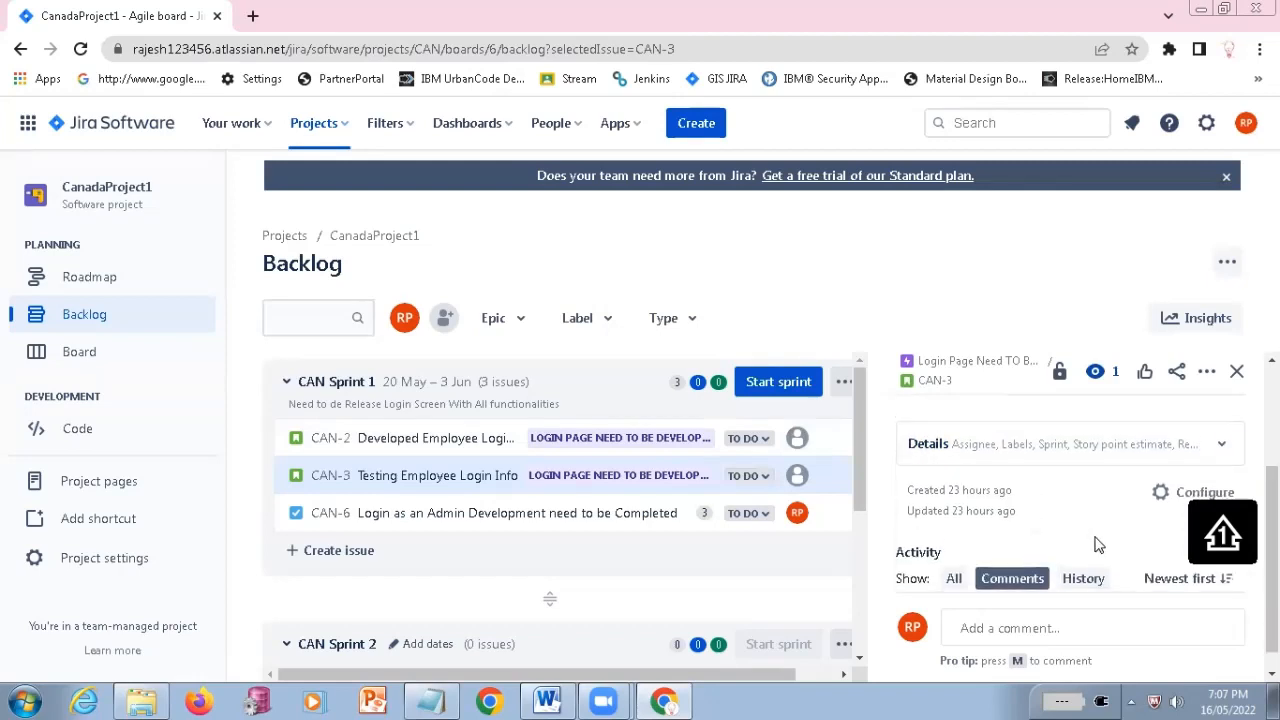
pyautogui.scroll(3, 1097, 546)
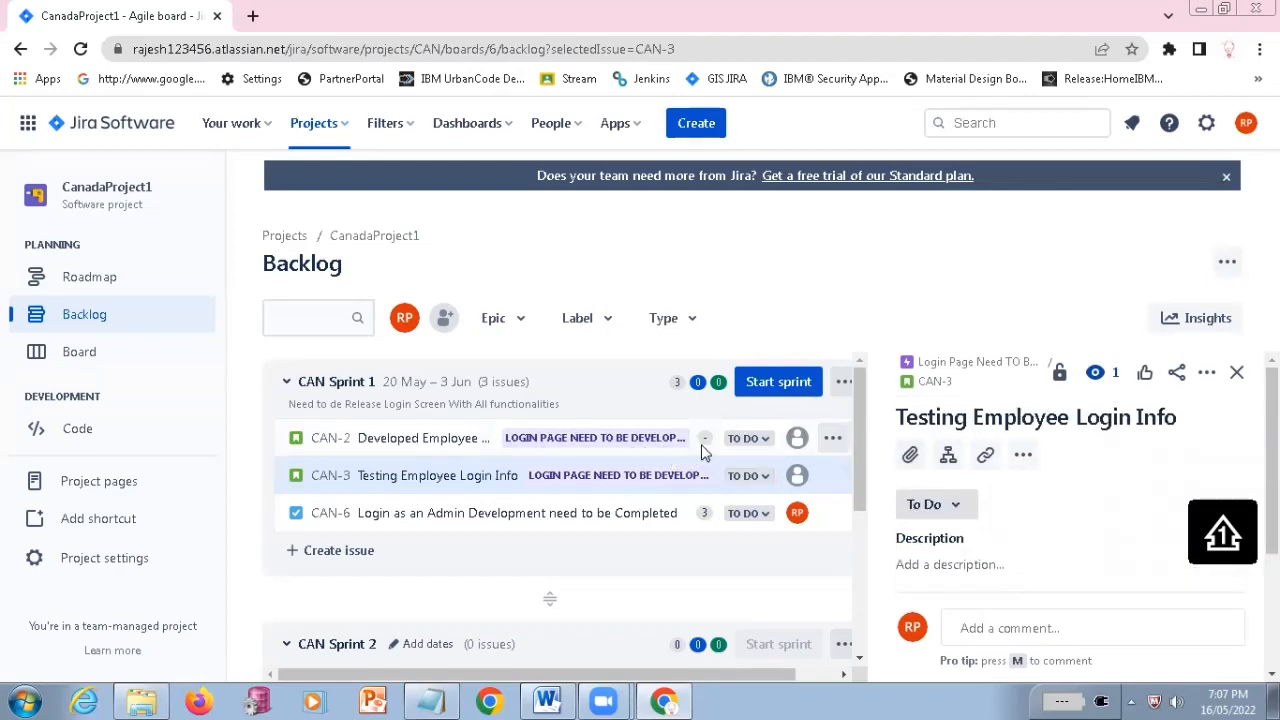
# Open CAN-2 Developed Employee Login Page and examine its details and status options
pyautogui.click(650, 450)
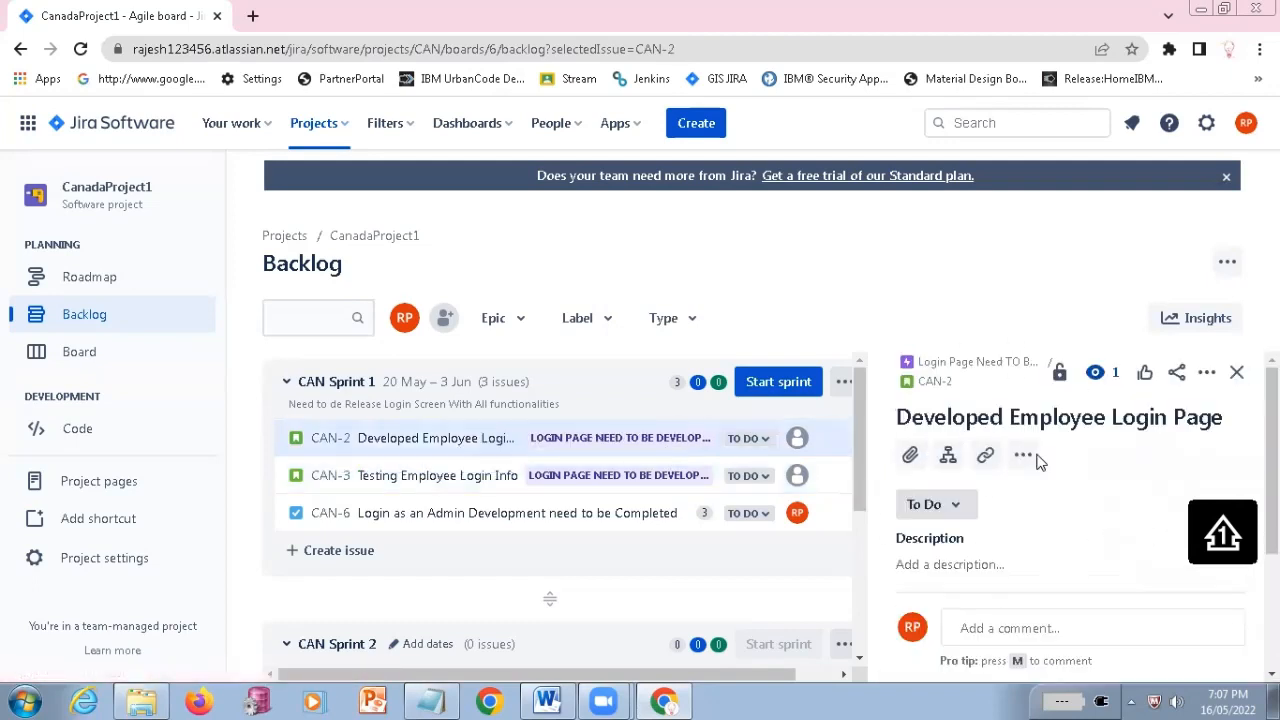
pyautogui.scroll(-3, 1272, 460)
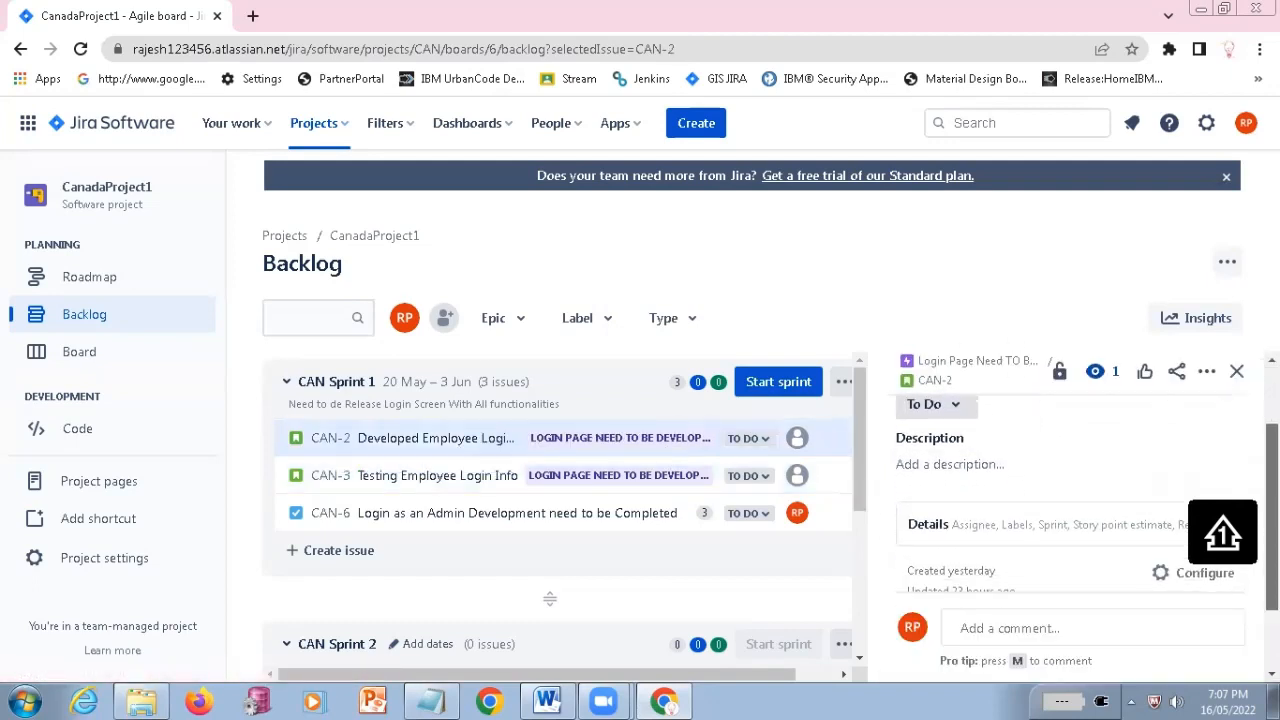
pyautogui.scroll(3, 985, 470)
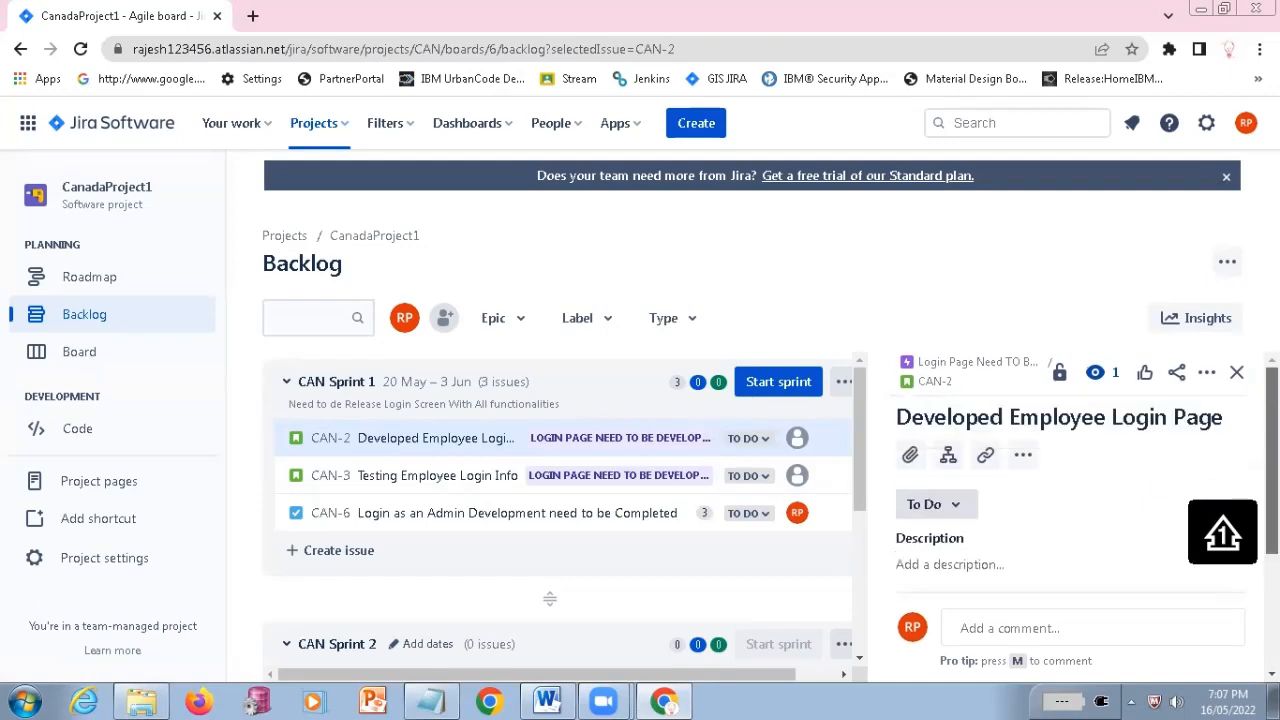
pyautogui.click(960, 510)
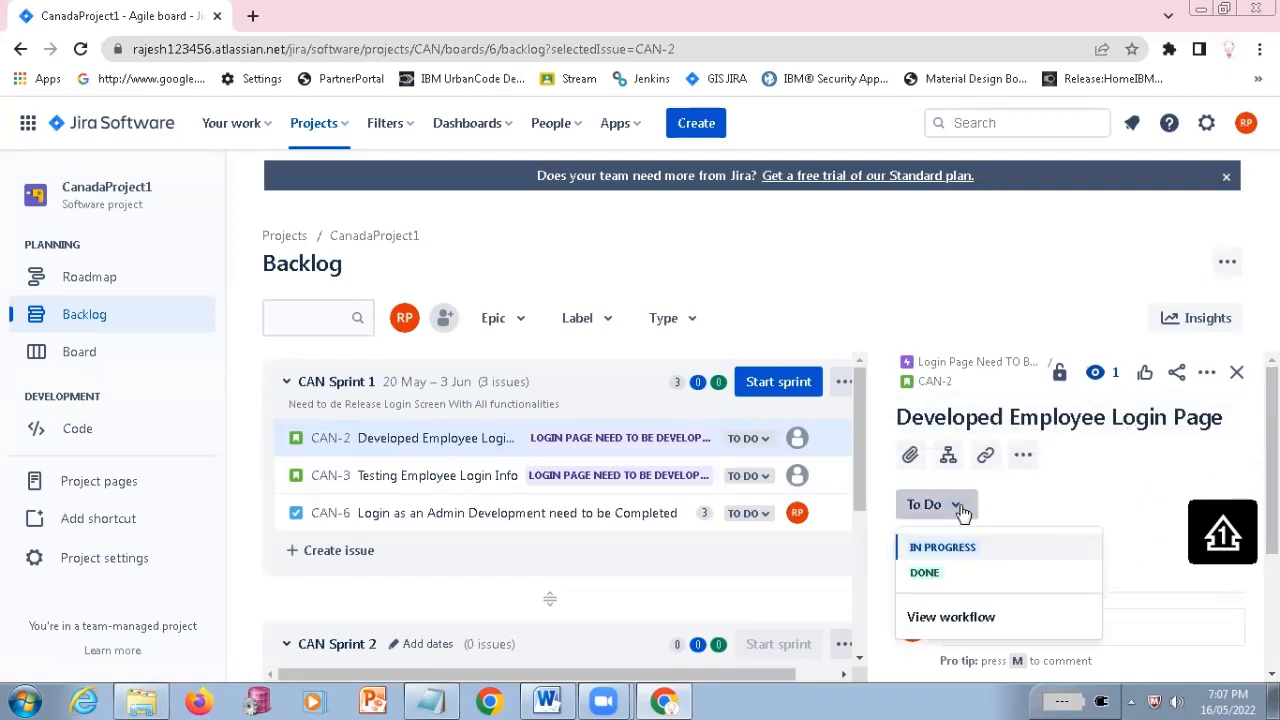
pyautogui.click(1116, 501)
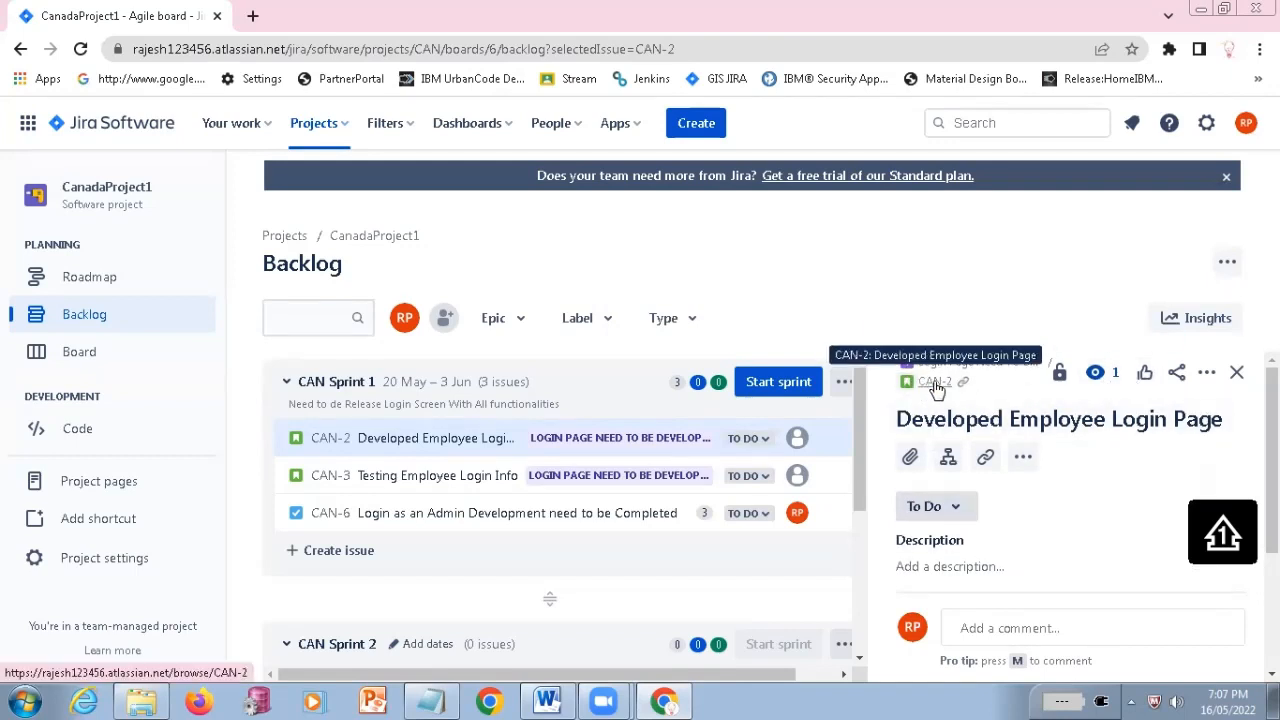
# Reopen CAN-3 and look through its details, activity section and additional actions for a way to assign it
pyautogui.click(497, 490)
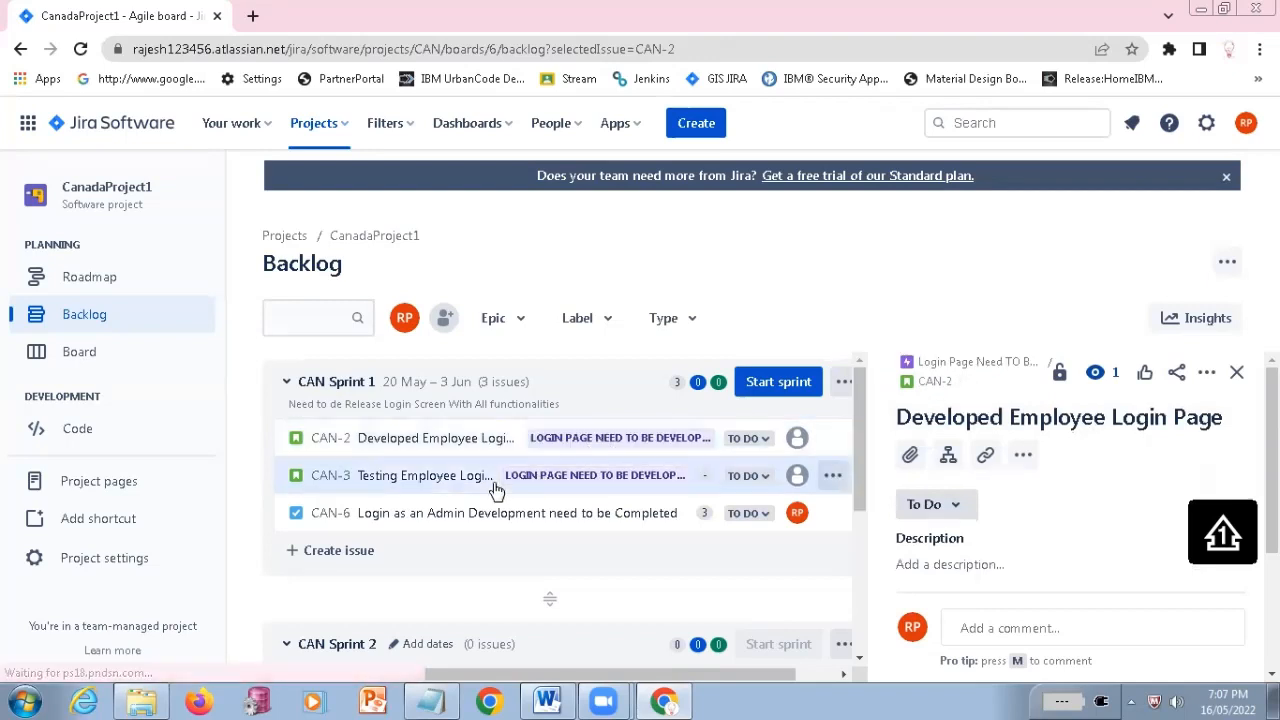
pyautogui.scroll(-5, 1048, 583)
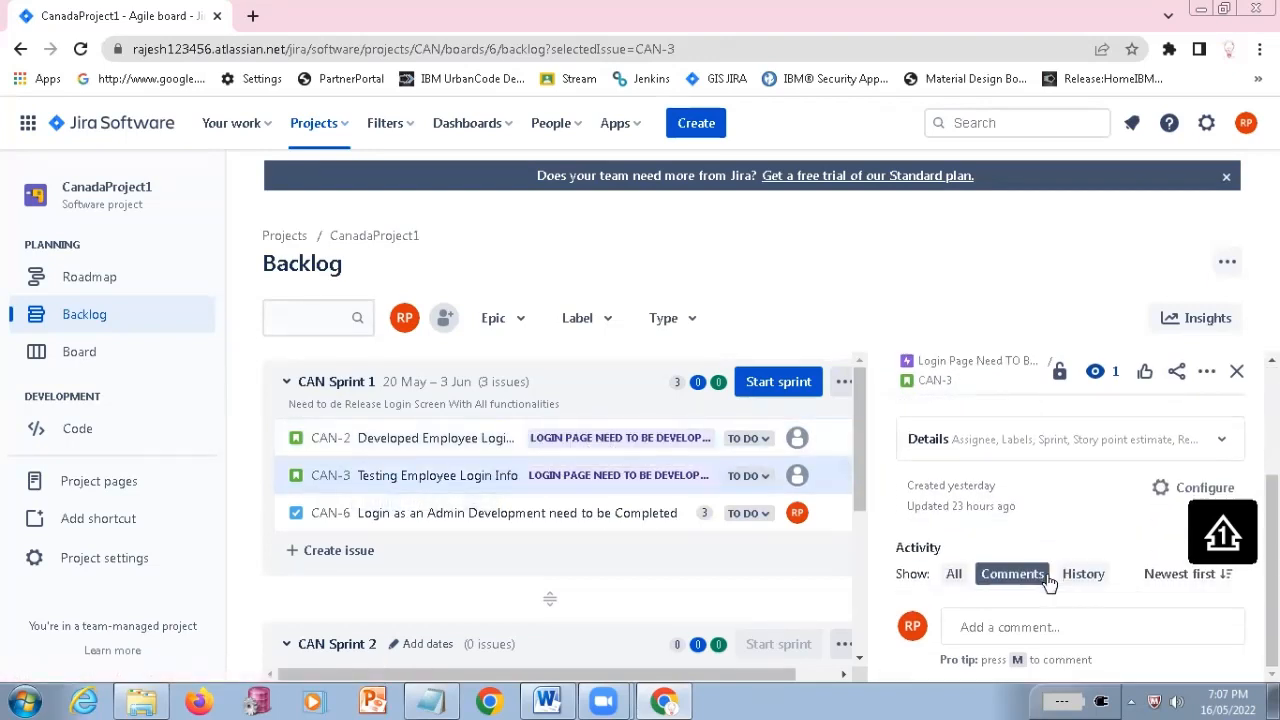
pyautogui.scroll(5, 1066, 570)
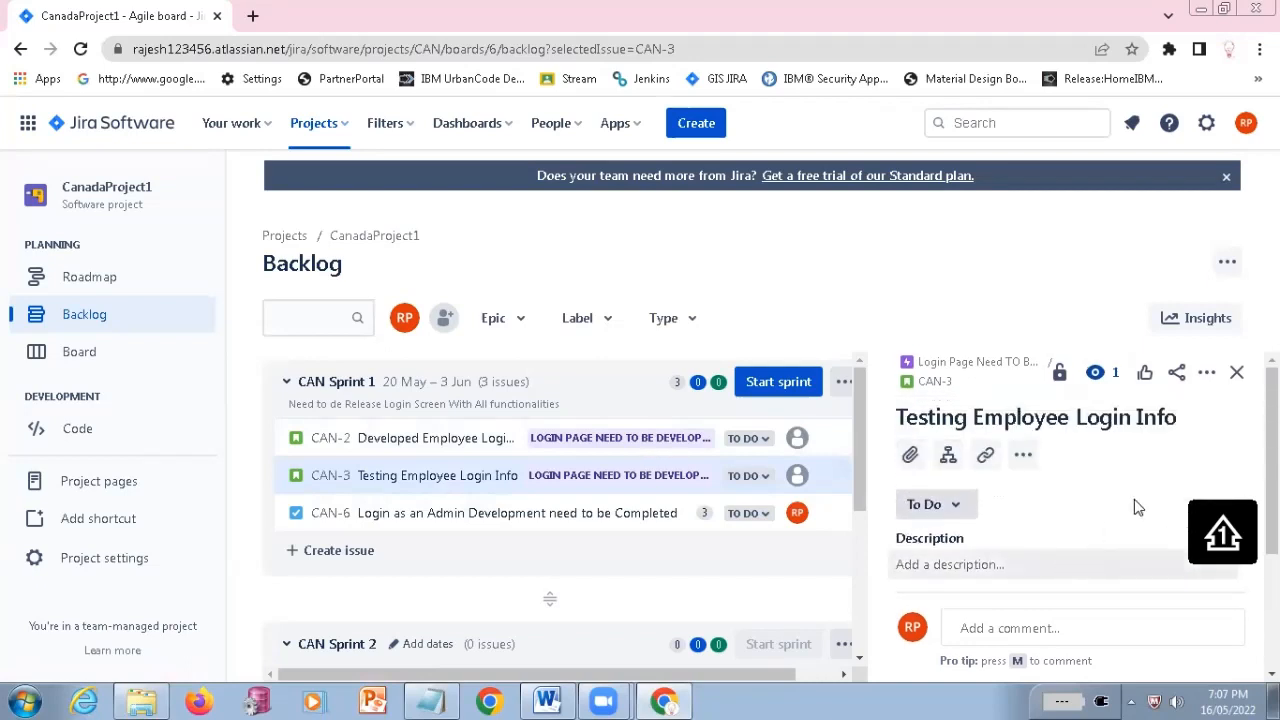
pyautogui.scroll(-5, 1130, 507)
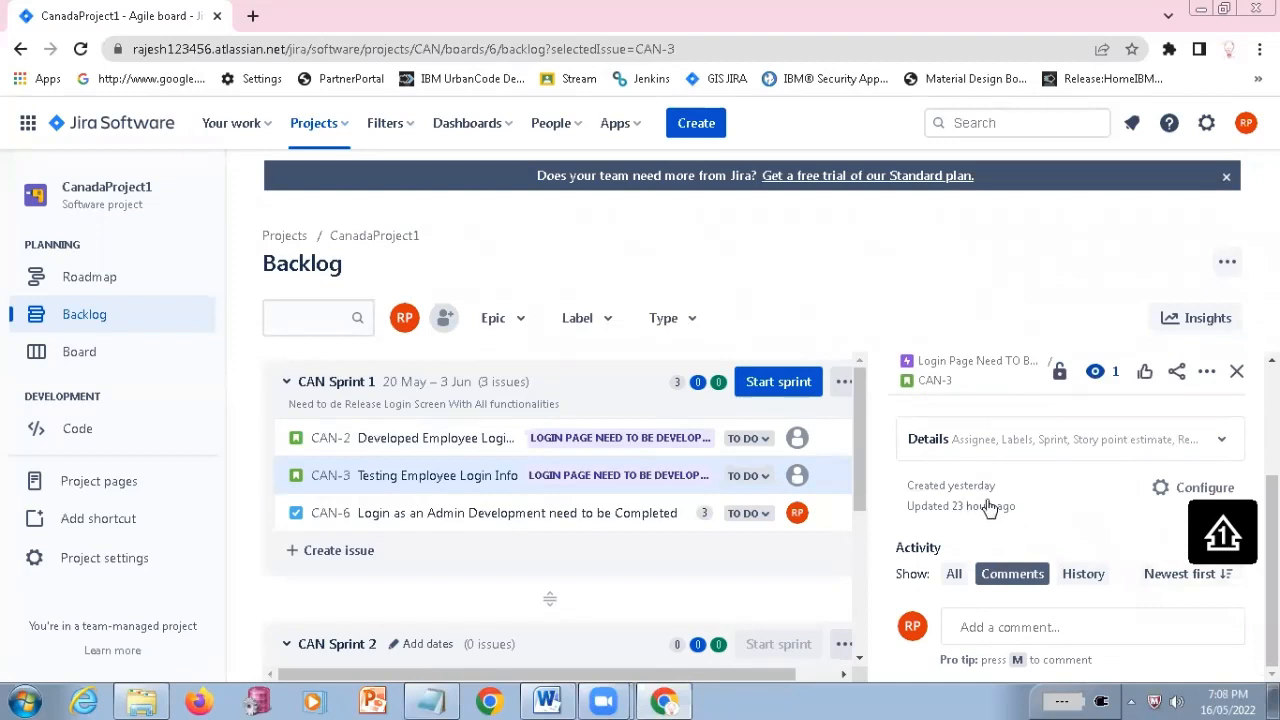
pyautogui.scroll(1, 988, 507)
pyautogui.scroll(2, 988, 507)
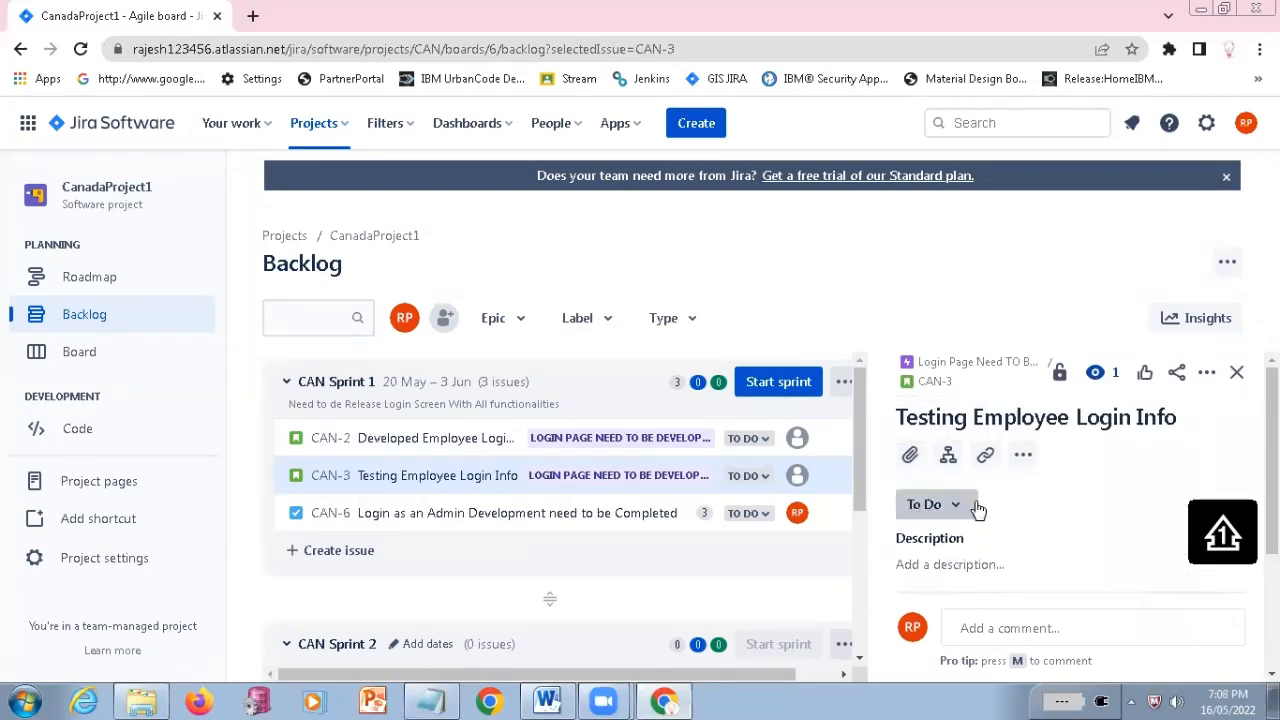
pyautogui.click(1023, 458)
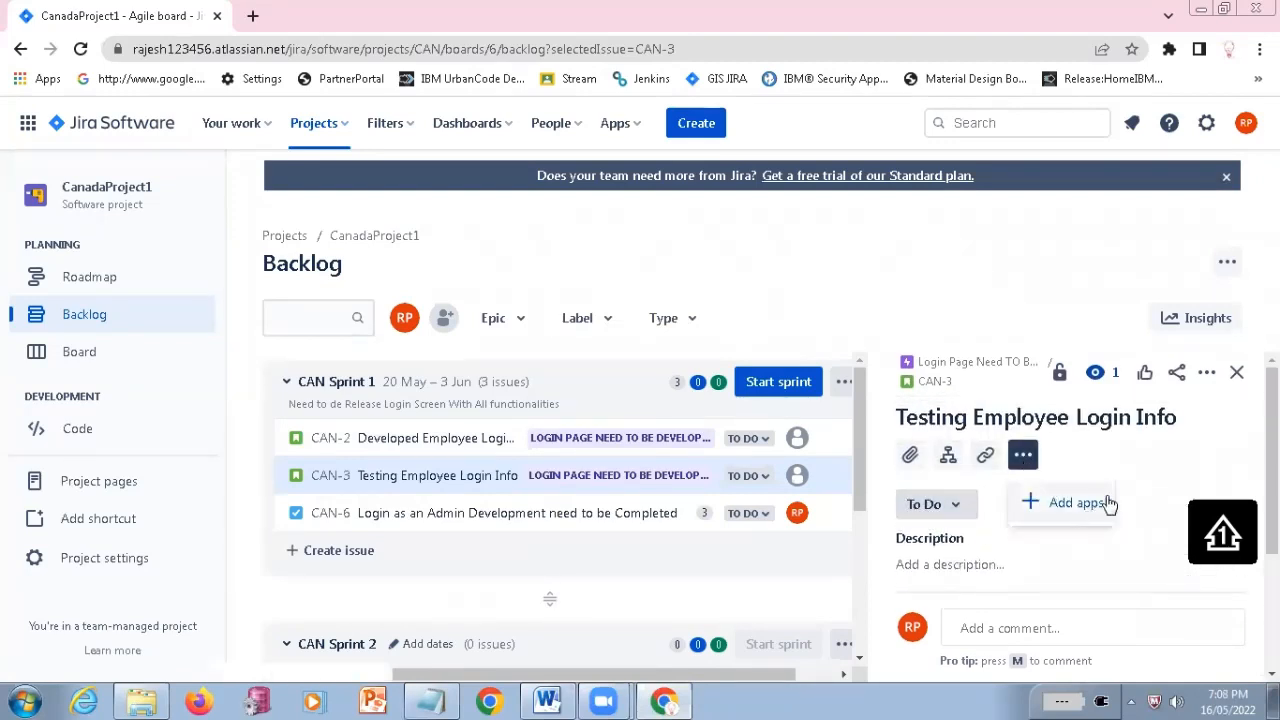
pyautogui.click(1143, 462)
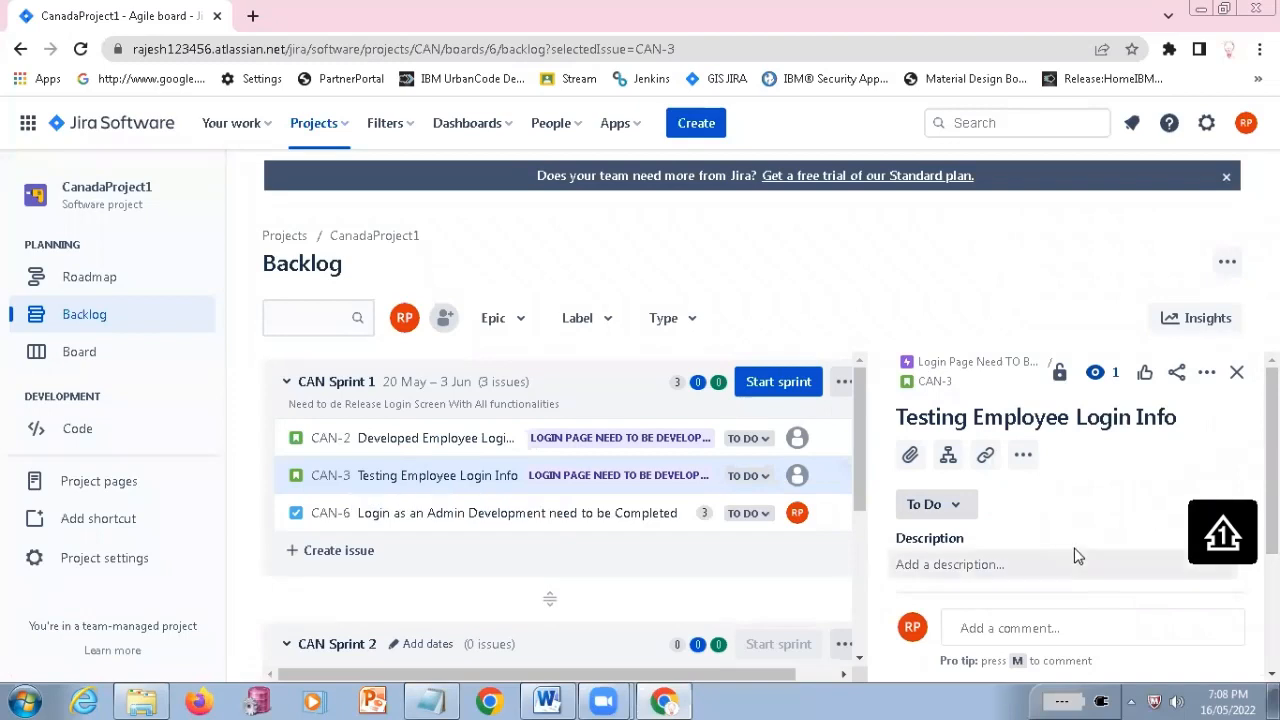
# Assign CAN-3 to yourself from the backlog and point out the matching Assigned entry in the Notepad list
pyautogui.click(796, 475)
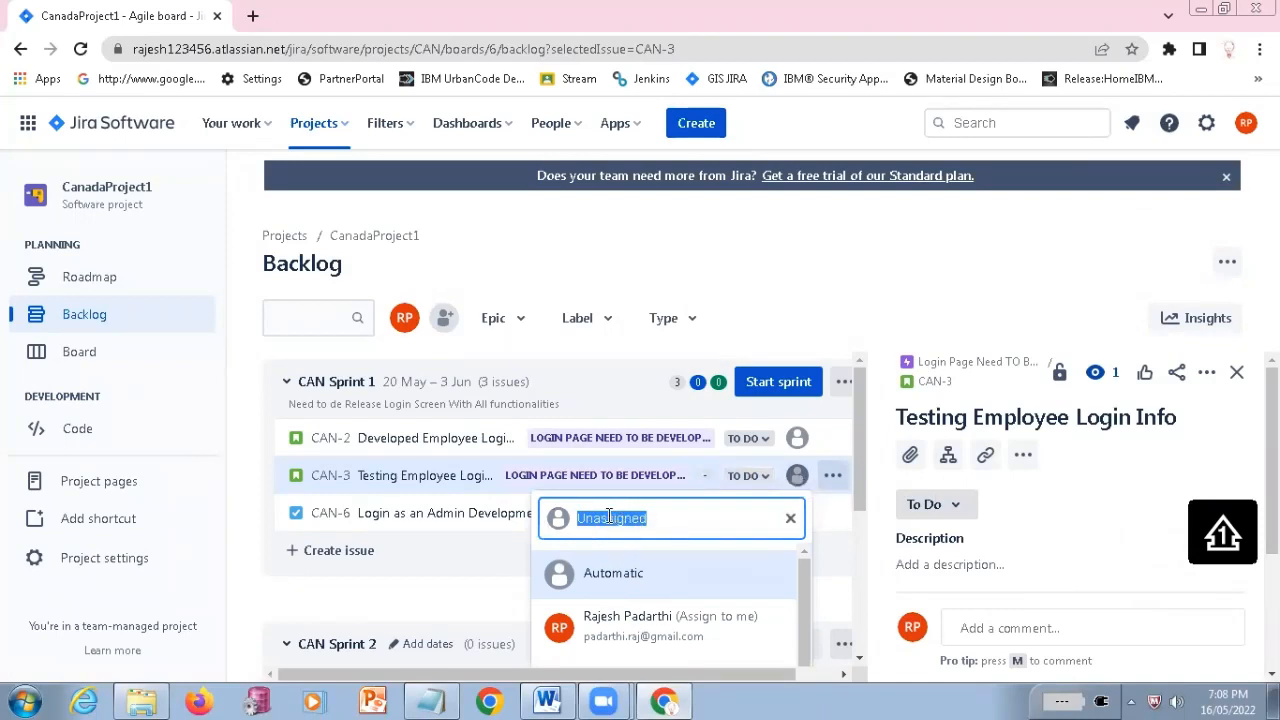
pyautogui.click(630, 626)
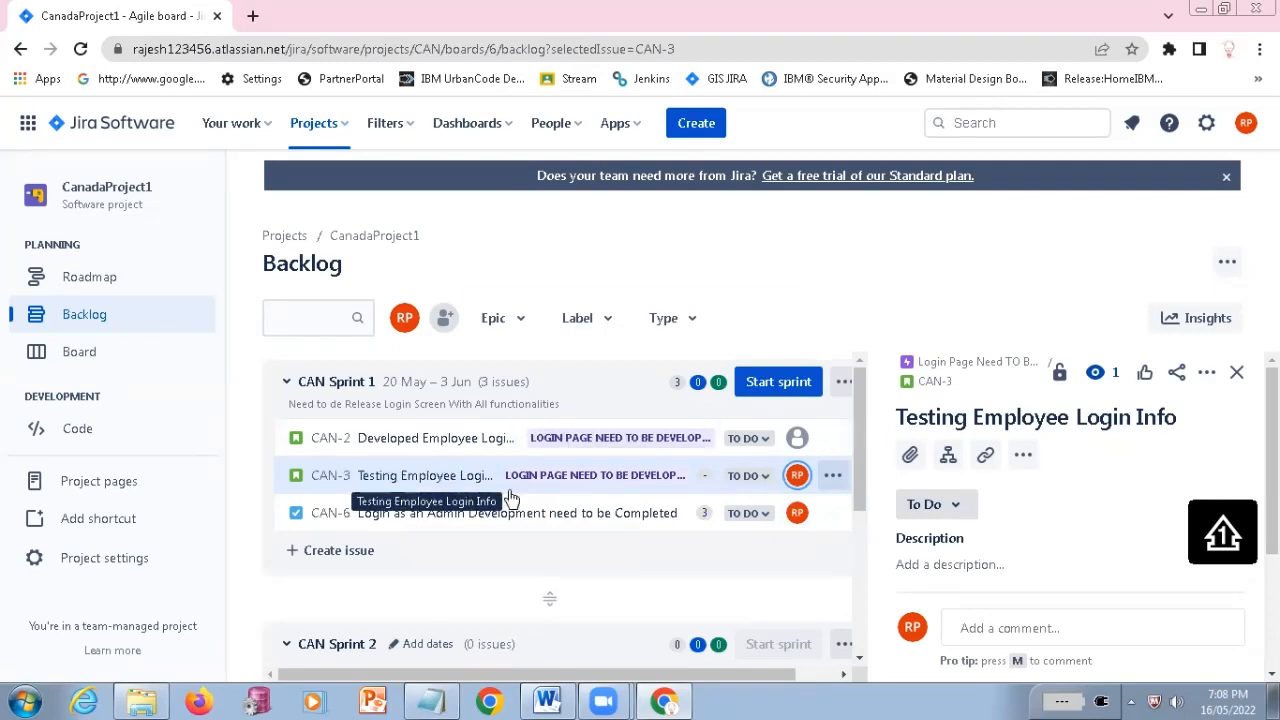
pyautogui.hotkey('alt', 'Tab')
pyautogui.doubleClick(316, 393)
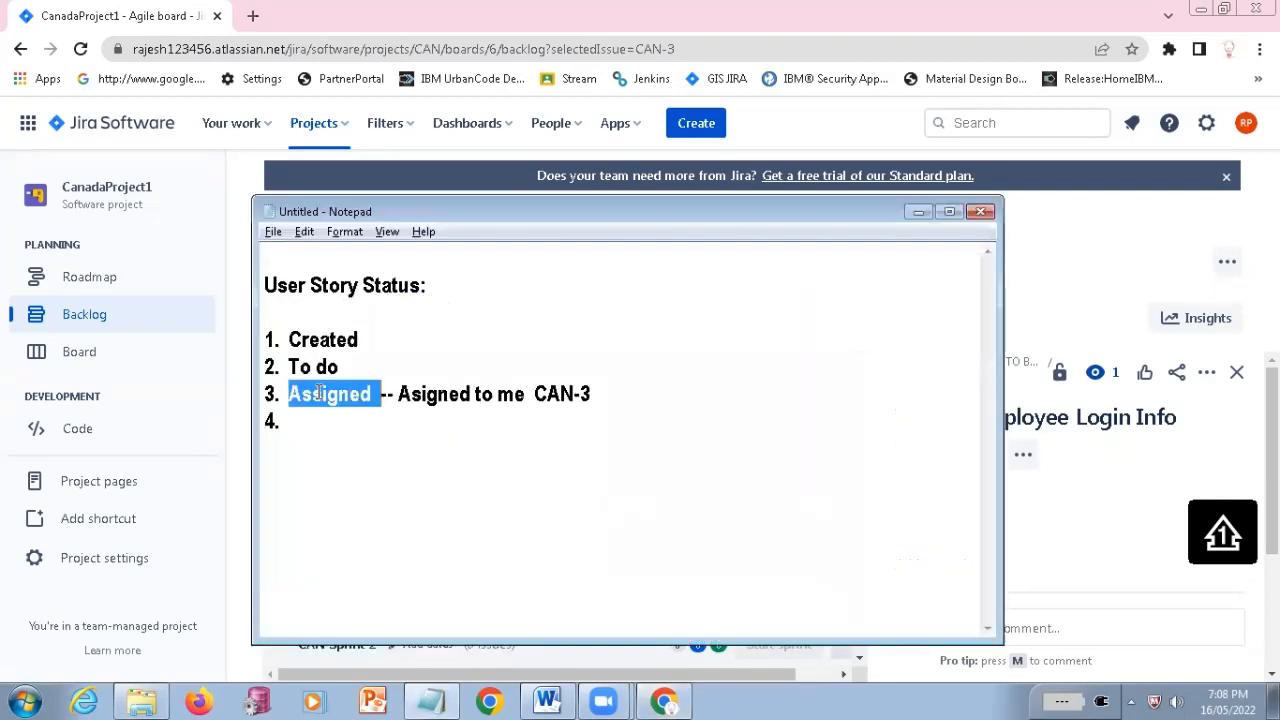
pyautogui.click(333, 427)
# Return to Jira and change the status of CAN-3 to In Progress
pyautogui.hotkey('alt', 'Tab')
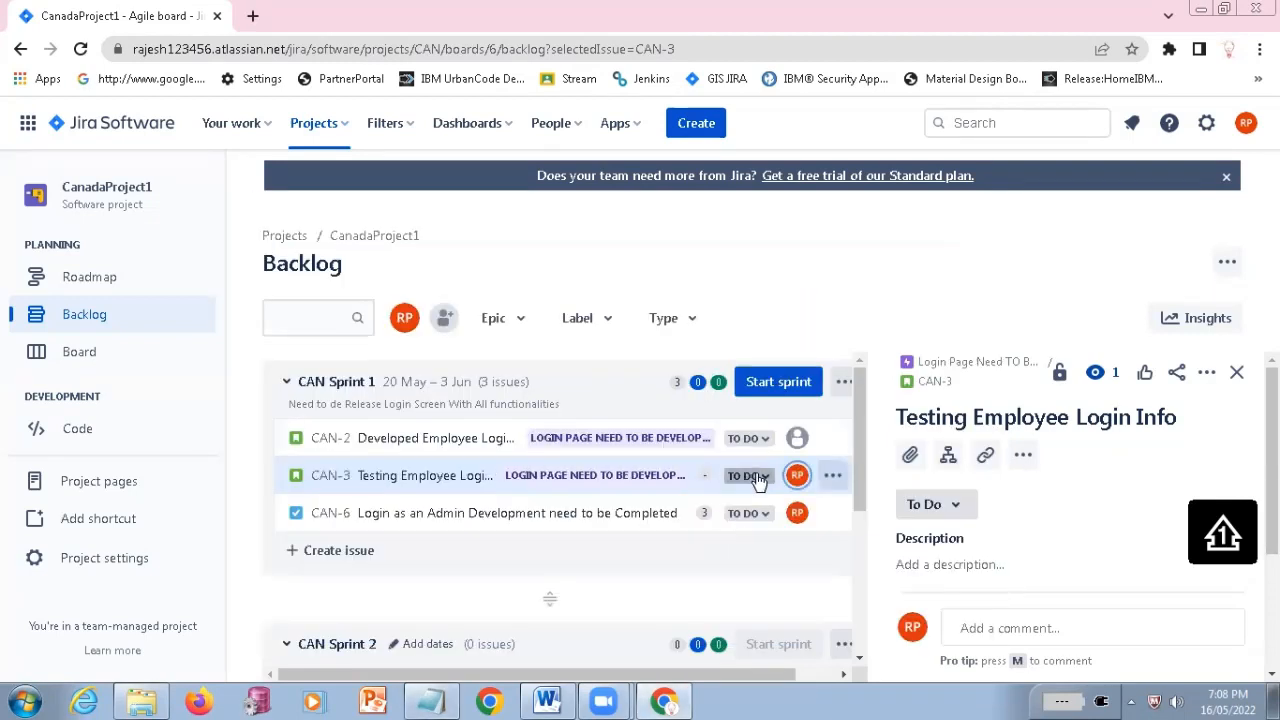
pyautogui.click(768, 486)
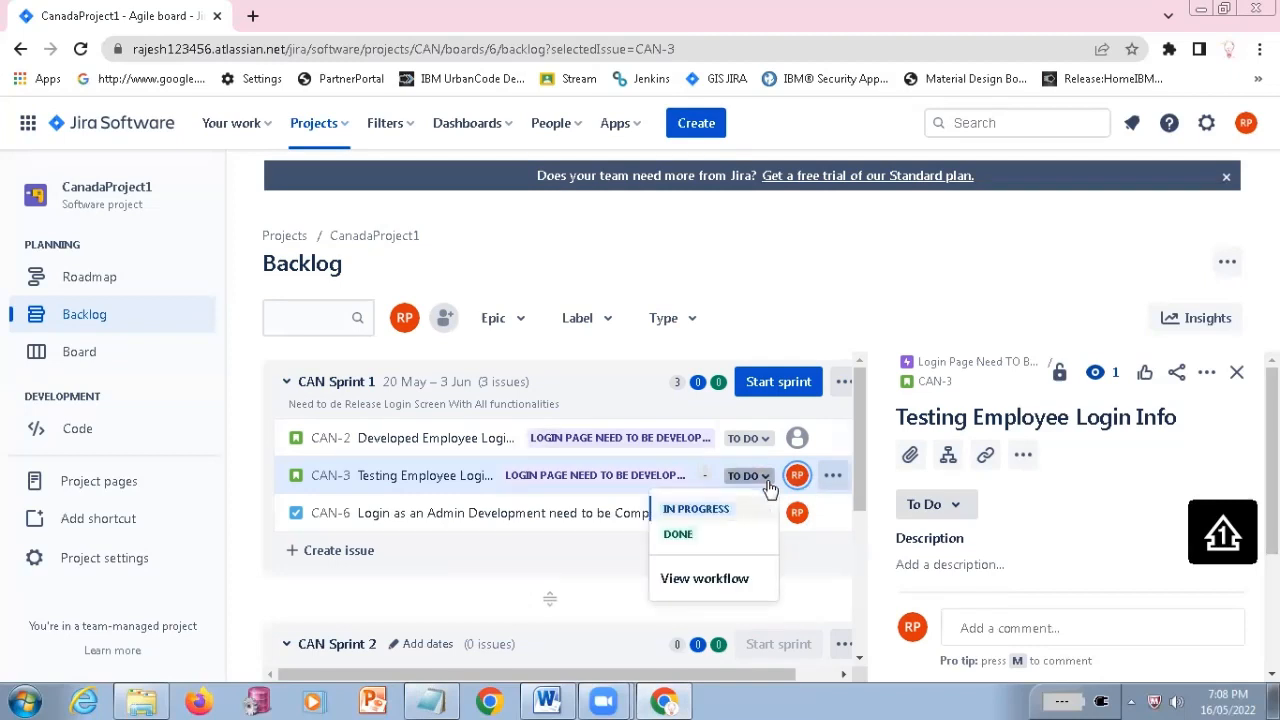
pyautogui.click(698, 511)
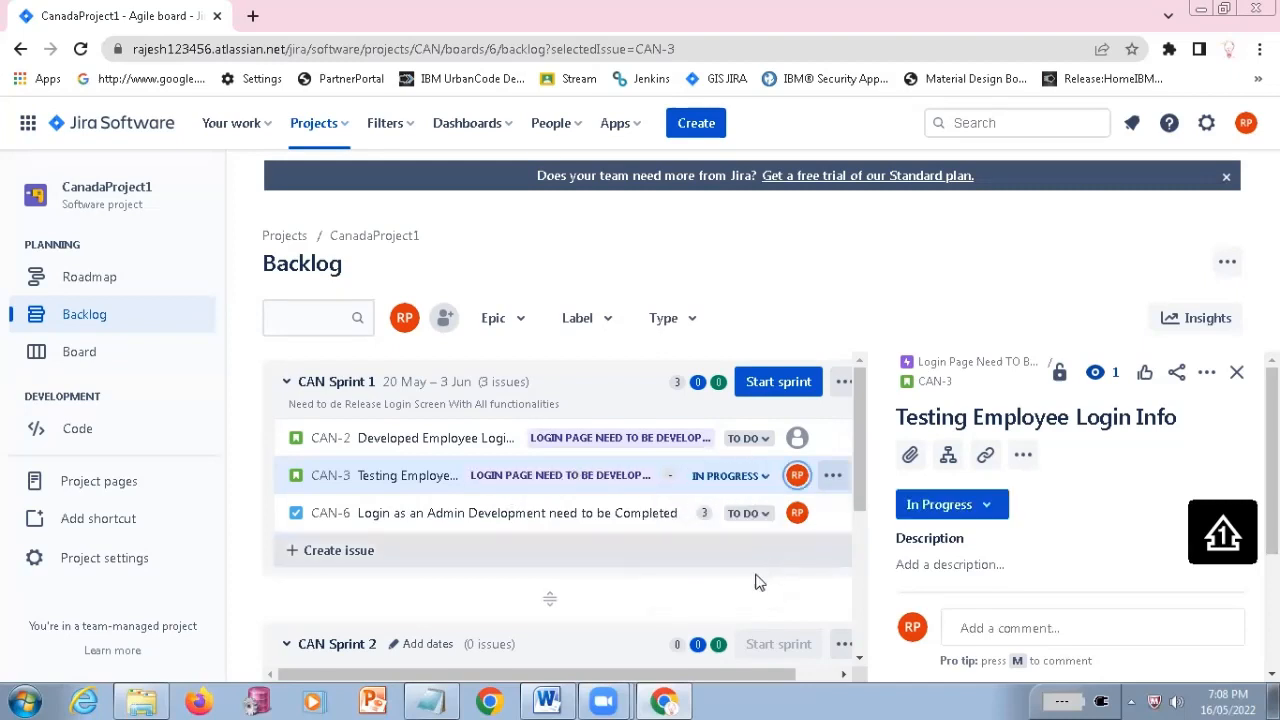
# Write "In-prgress" as the fourth status in Notepad and start entry "5.", comparing it with the CAN-3 status in Jira
pyautogui.hotkey('alt', 'Tab')
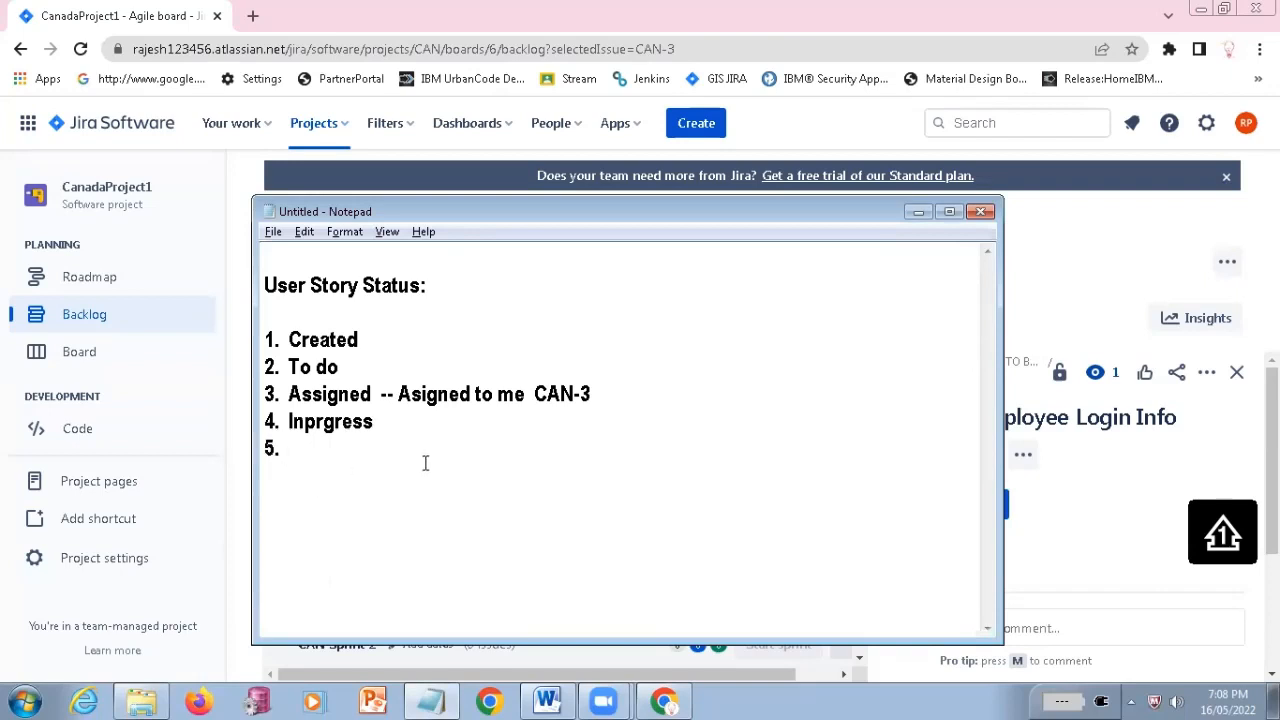
pyautogui.hotkey('alt', 'Tab')
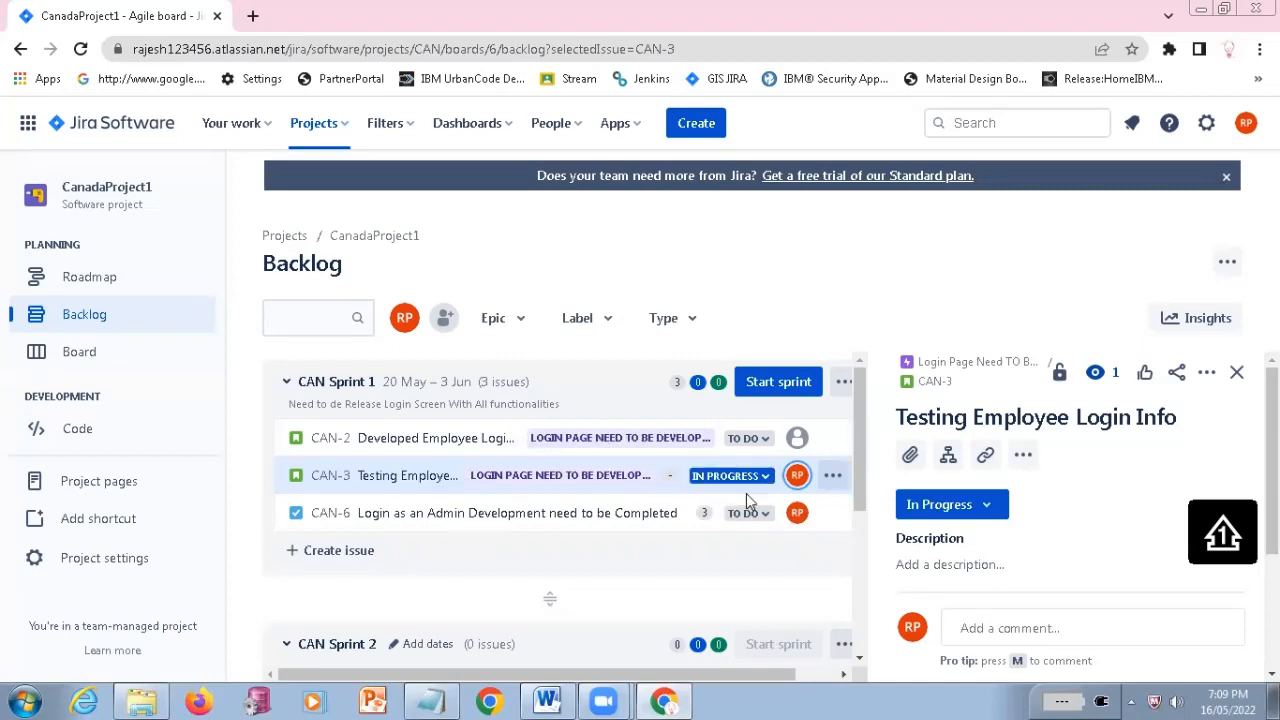
pyautogui.hotkey('alt', 'Tab')
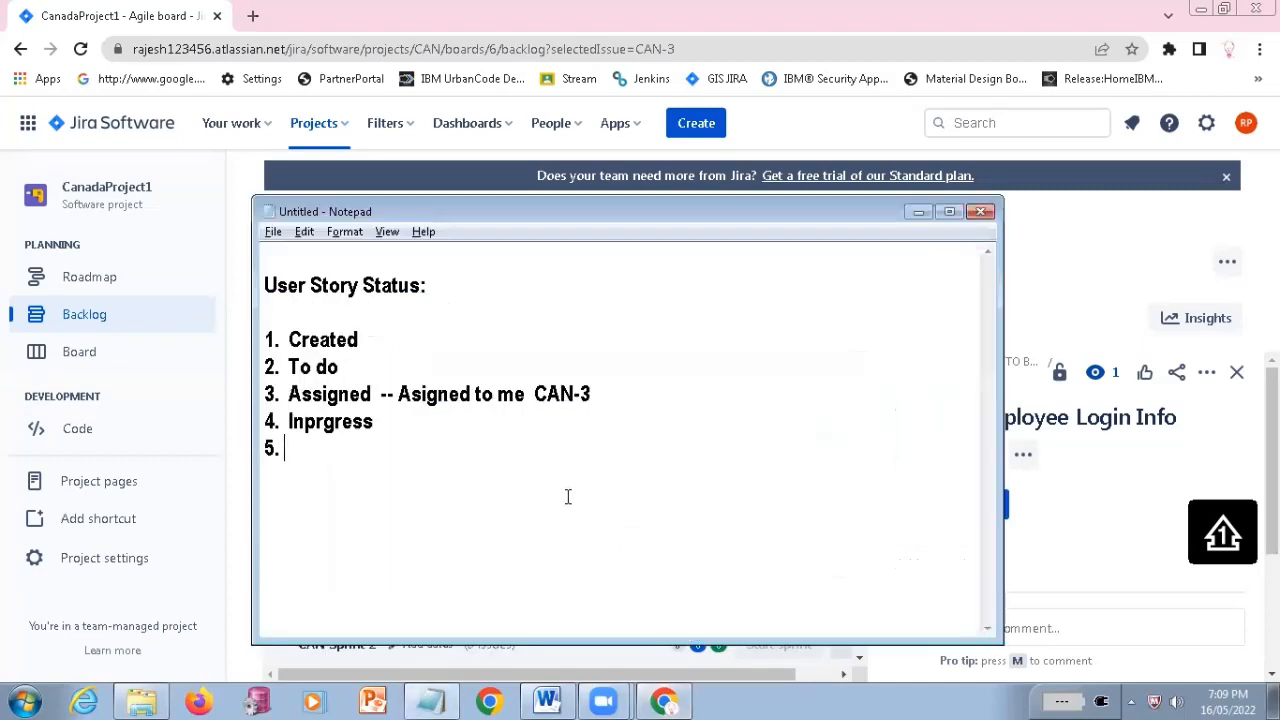
pyautogui.click(305, 430)
pyautogui.write('-')
pyautogui.click(300, 448)
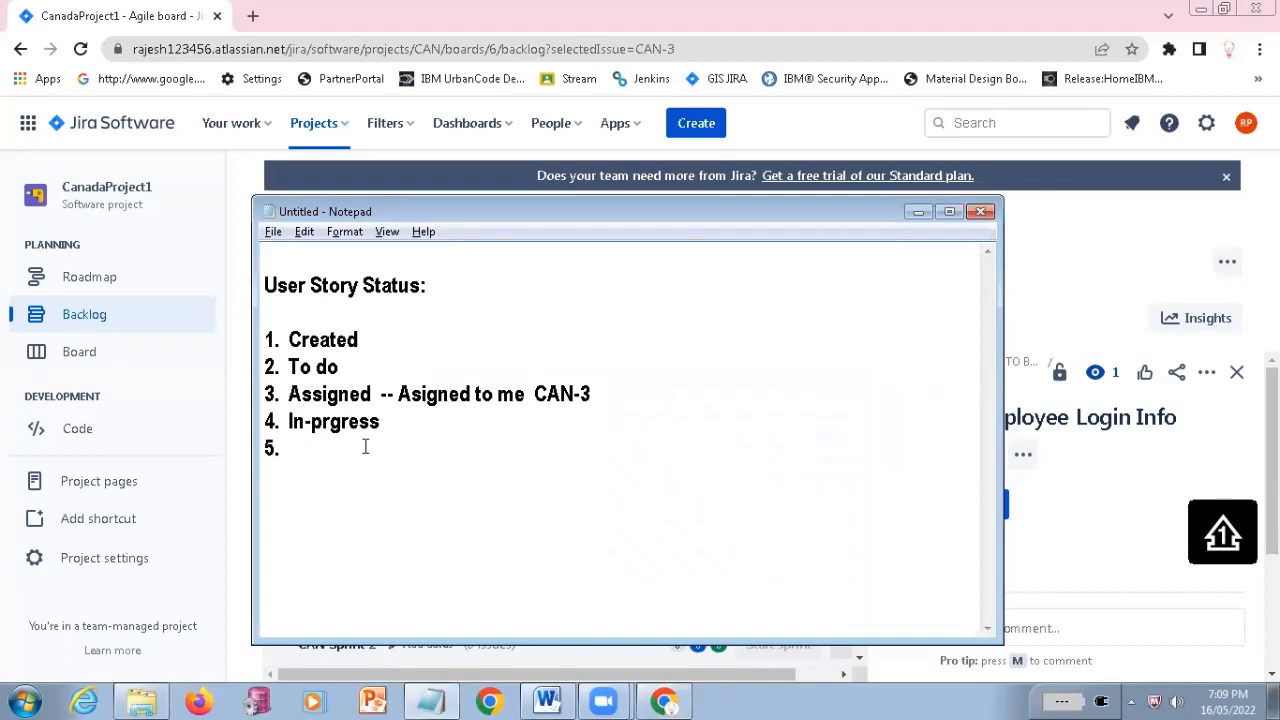
# Check CAN-3 in Jira again and write "Done / Resolved /Completed" as the fifth status in the Notepad list
pyautogui.hotkey('alt', 'Tab')
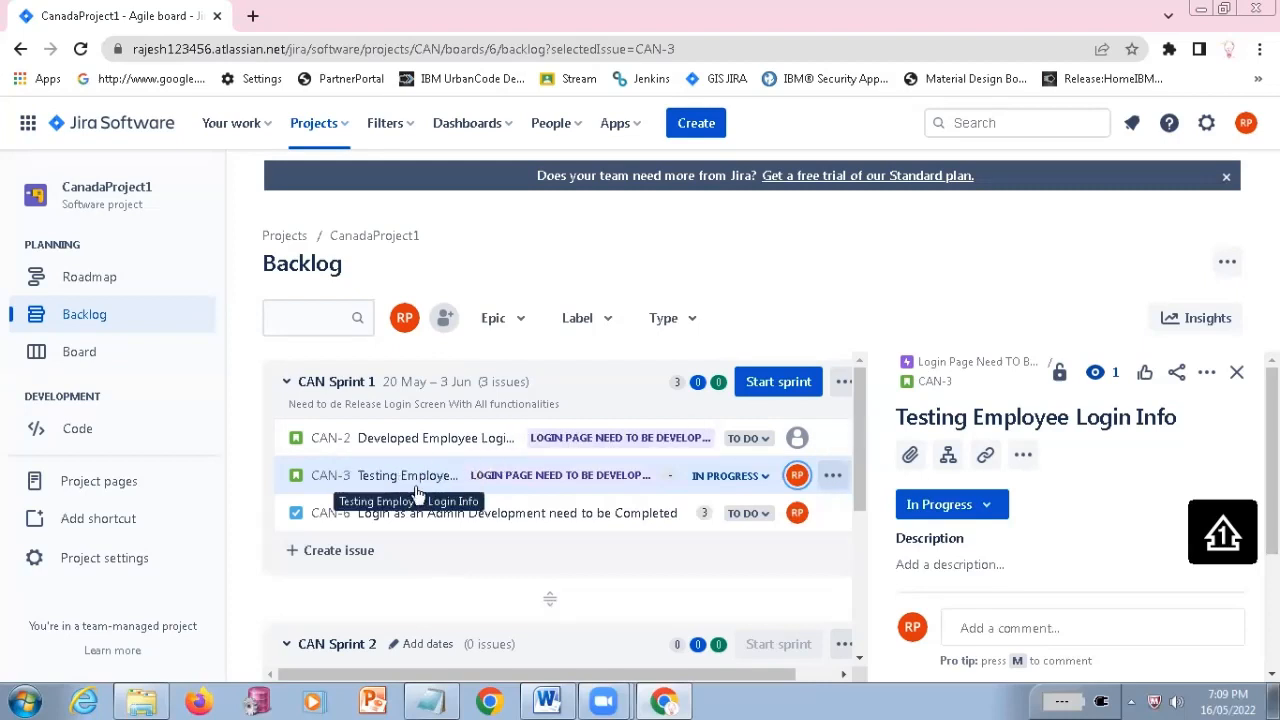
pyautogui.hotkey('alt', 'Tab')
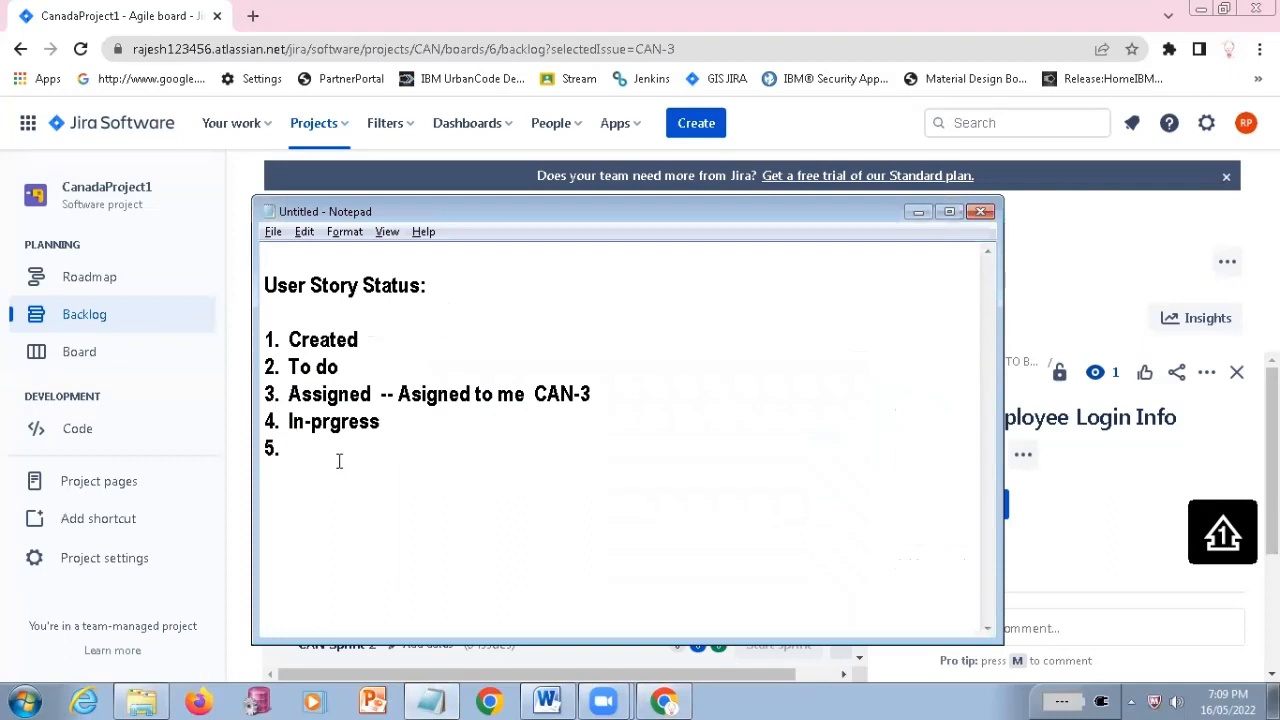
pyautogui.write('Done')
pyautogui.press('Left')
pyautogui.press('Left')
pyautogui.press('Left')
pyautogui.write('Done / Resolved')
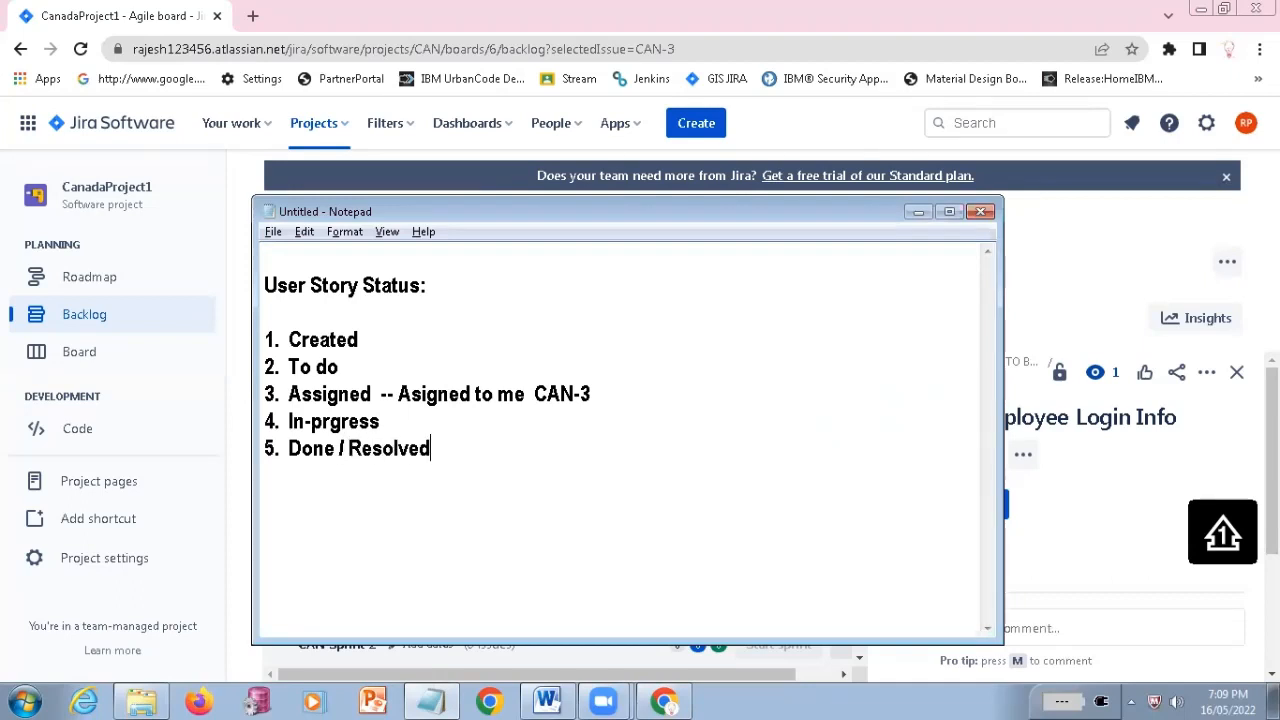
pyautogui.write(' /Completed')
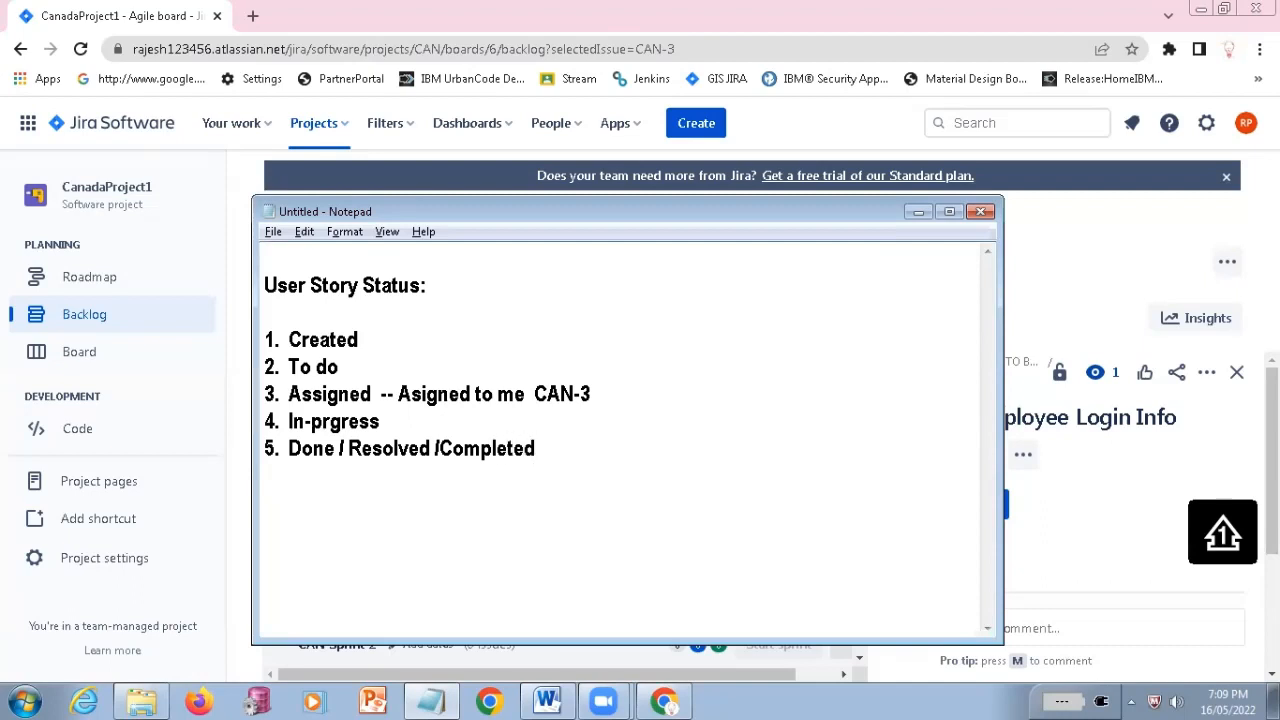
# Highlight the fifth entry and the complete list of five statuses in Notepad to review them
pyautogui.moveTo(288, 448); pyautogui.dragTo(552, 453)
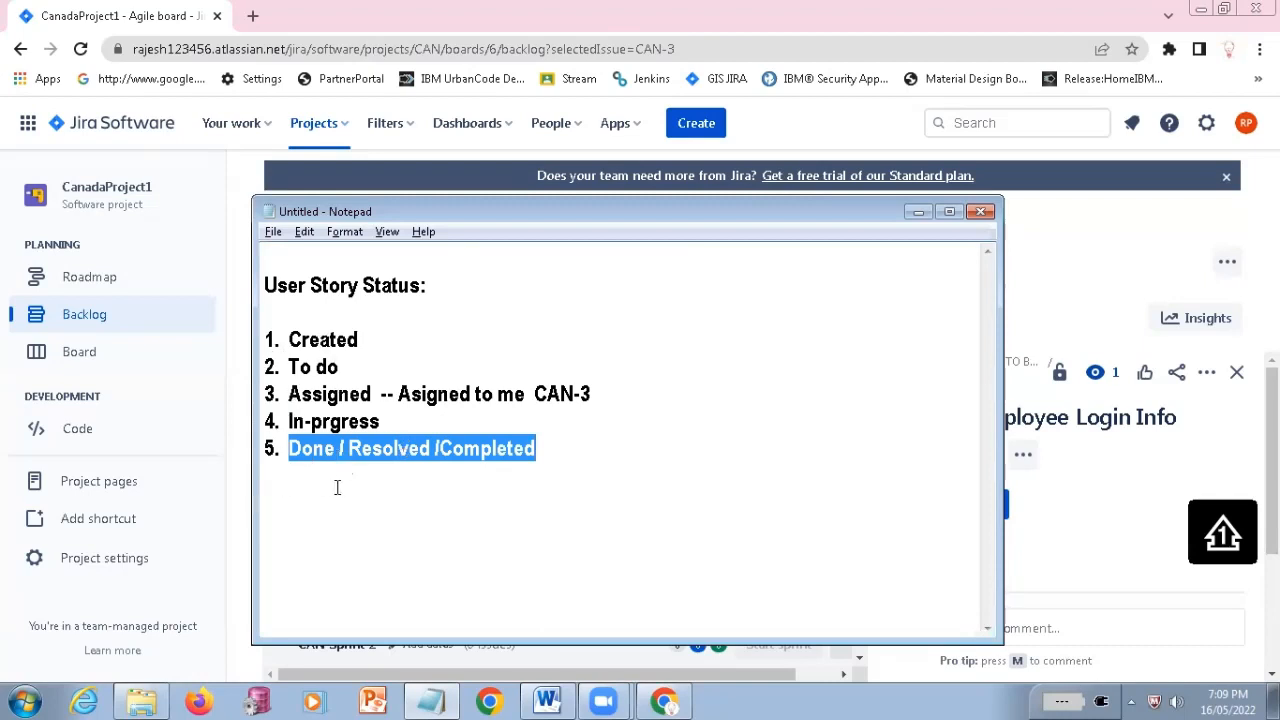
pyautogui.click(372, 452)
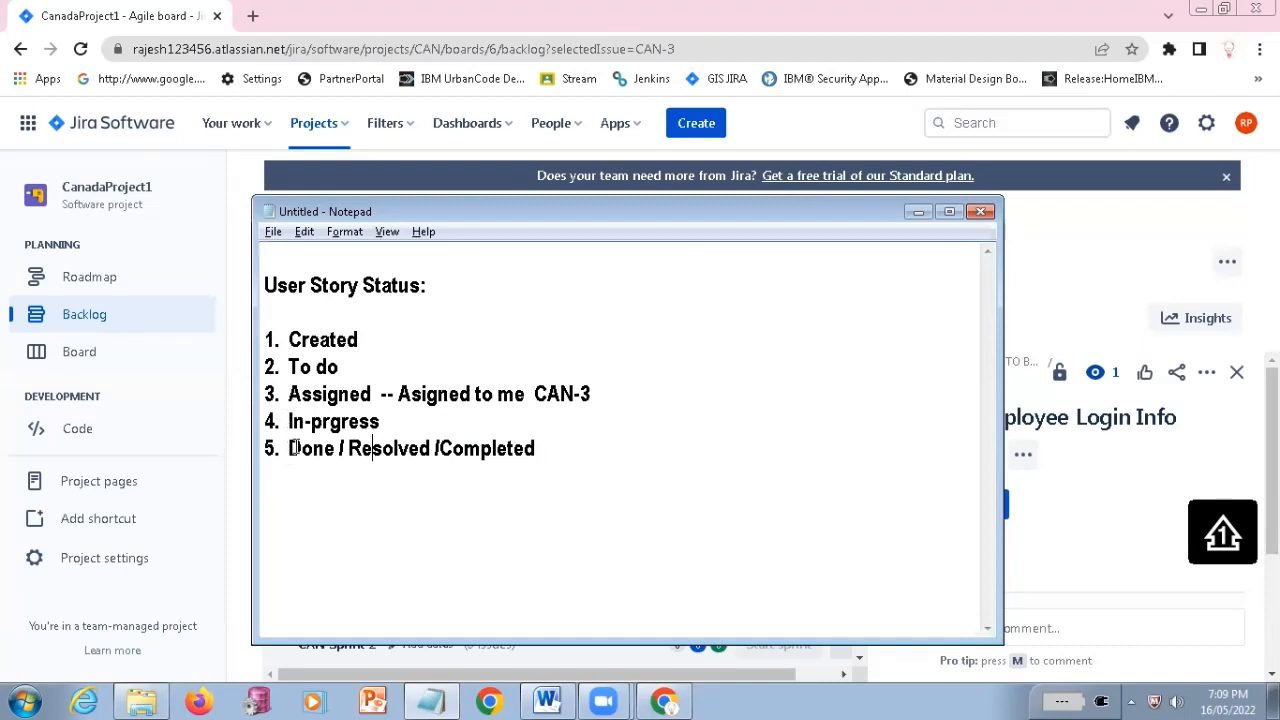
pyautogui.moveTo(290, 448); pyautogui.dragTo(564, 439)
pyautogui.click(332, 447)
pyautogui.moveTo(296, 308); pyautogui.dragTo(674, 497)
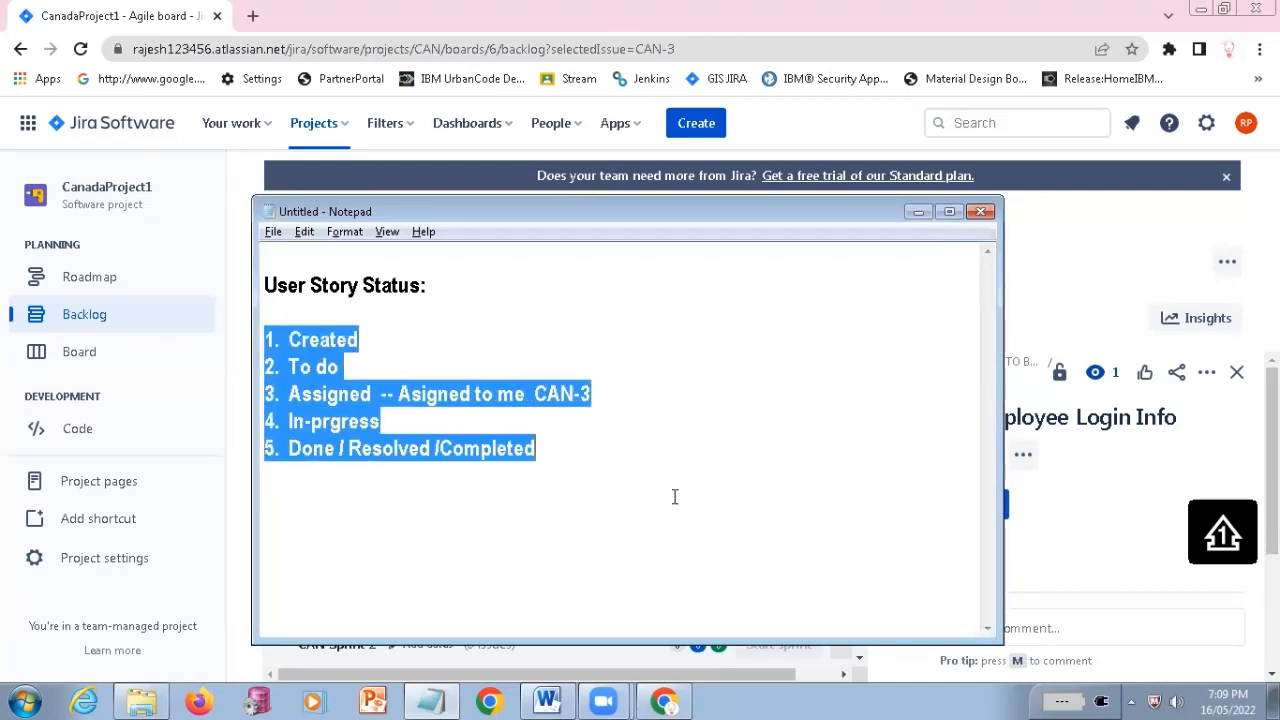
# Review the CanadaProject1 backlog in Jira, and highlight the fourth and fifth statuses of the Notepad list
pyautogui.hotkey('alt', 'Tab')
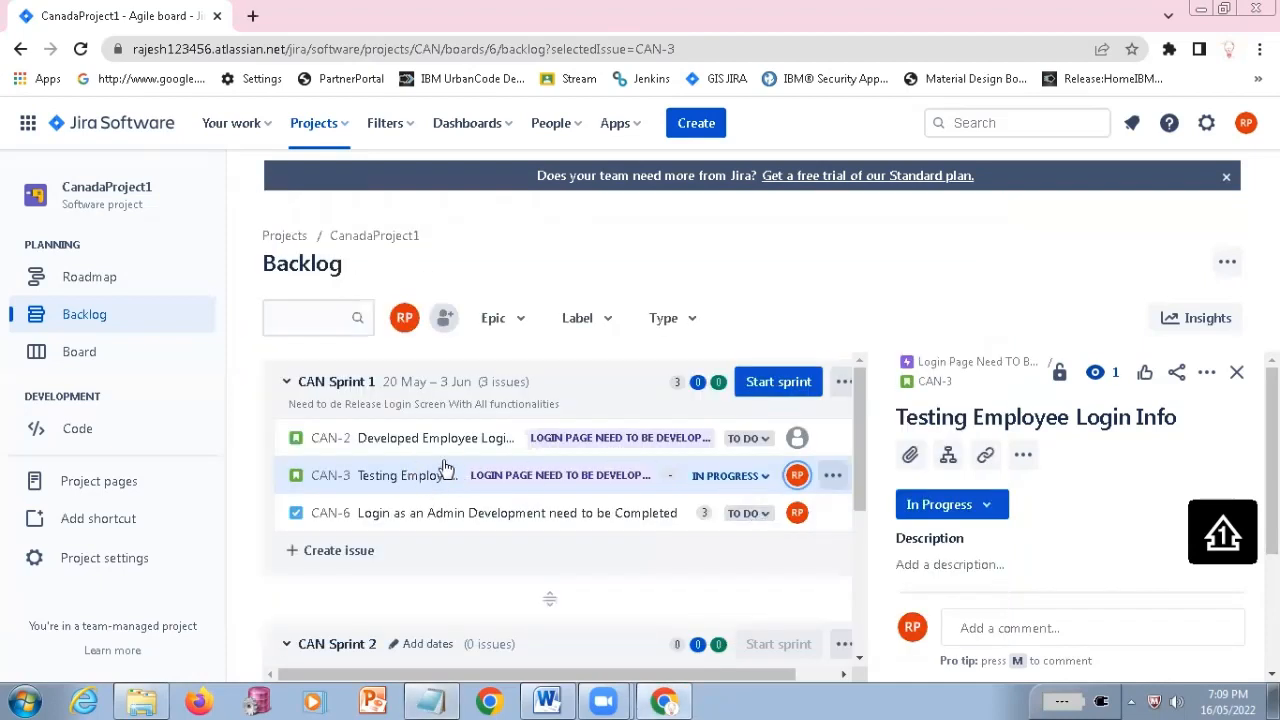
pyautogui.scroll(-3, 460, 550)
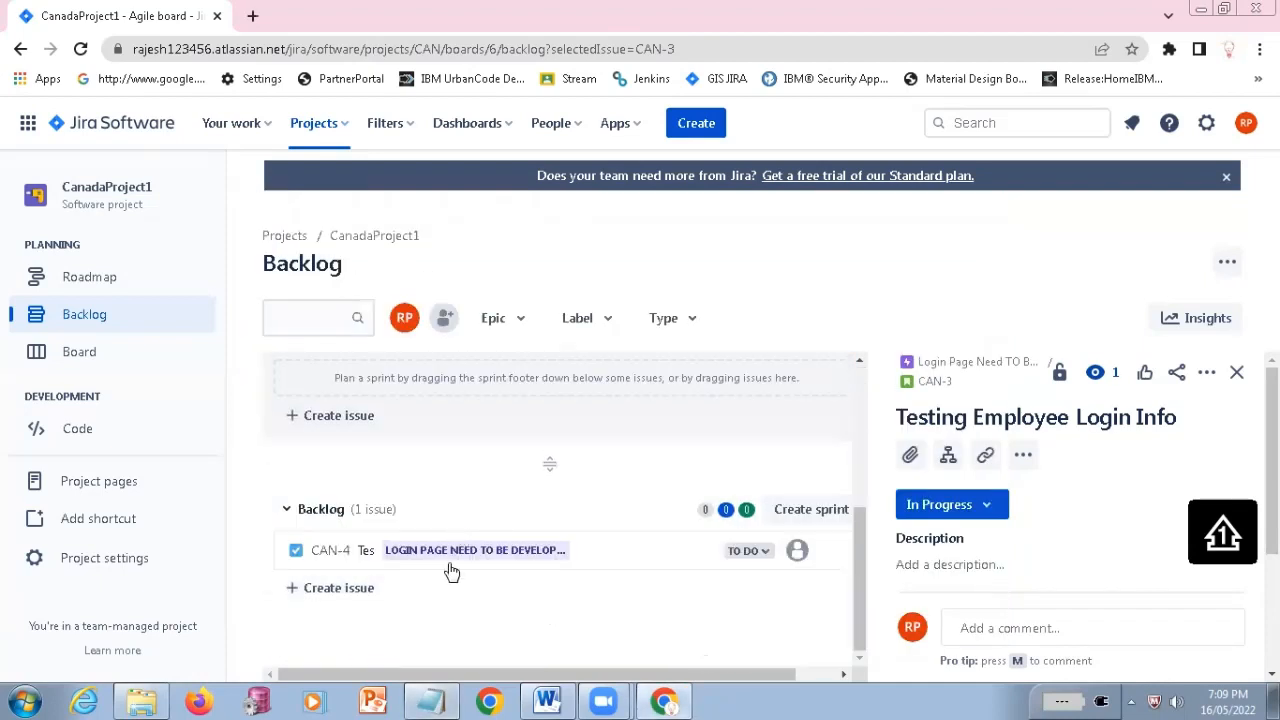
pyautogui.scroll(3, 383, 616)
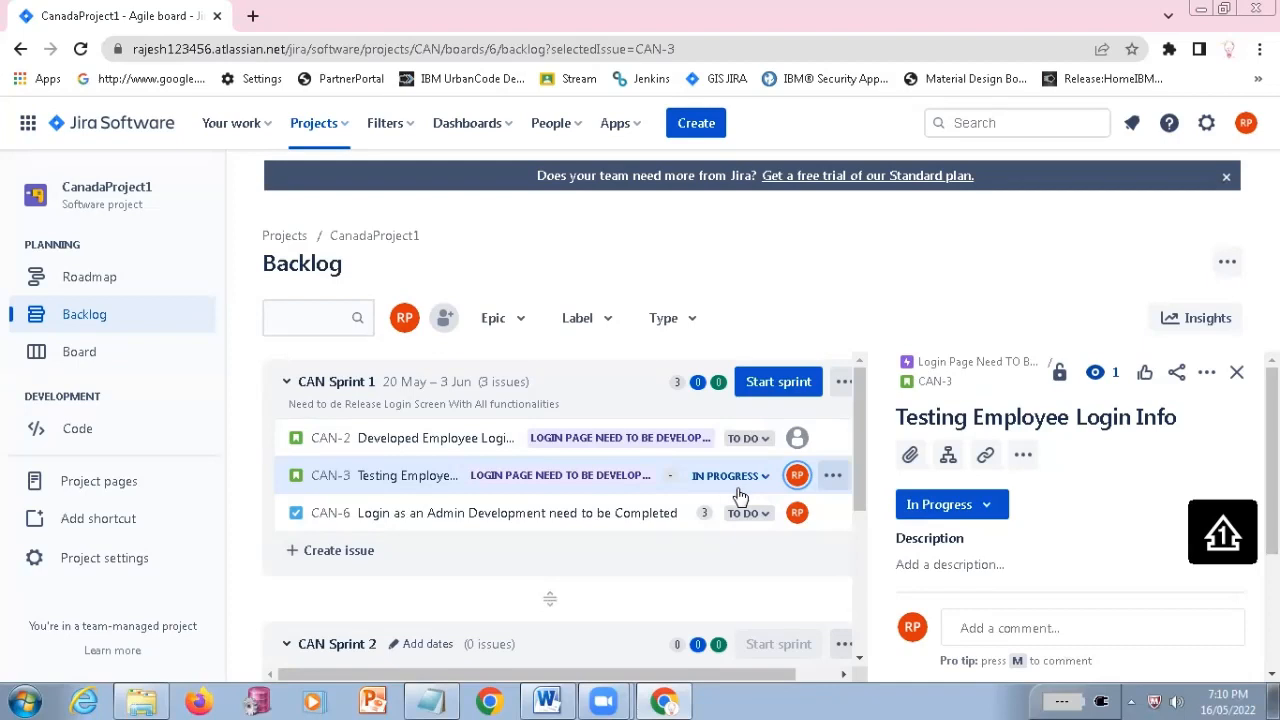
pyautogui.click(430, 701)
pyautogui.click(366, 376)
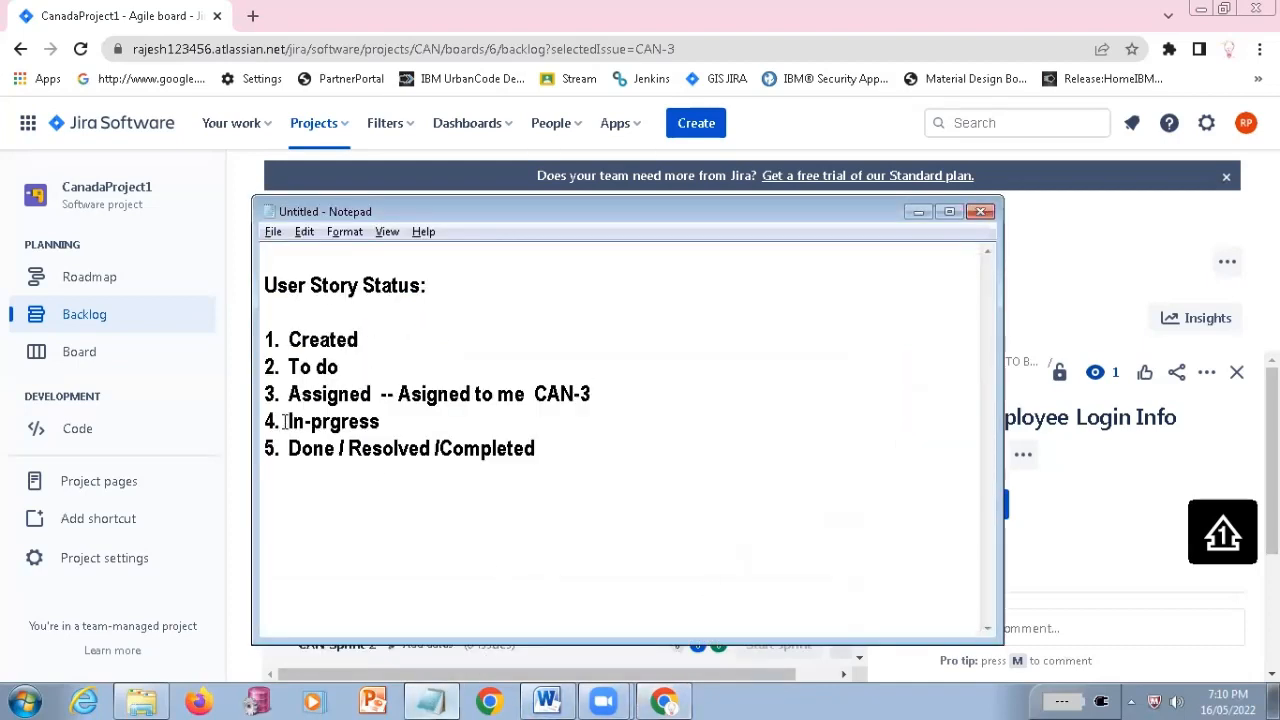
pyautogui.moveTo(288, 421); pyautogui.dragTo(399, 419)
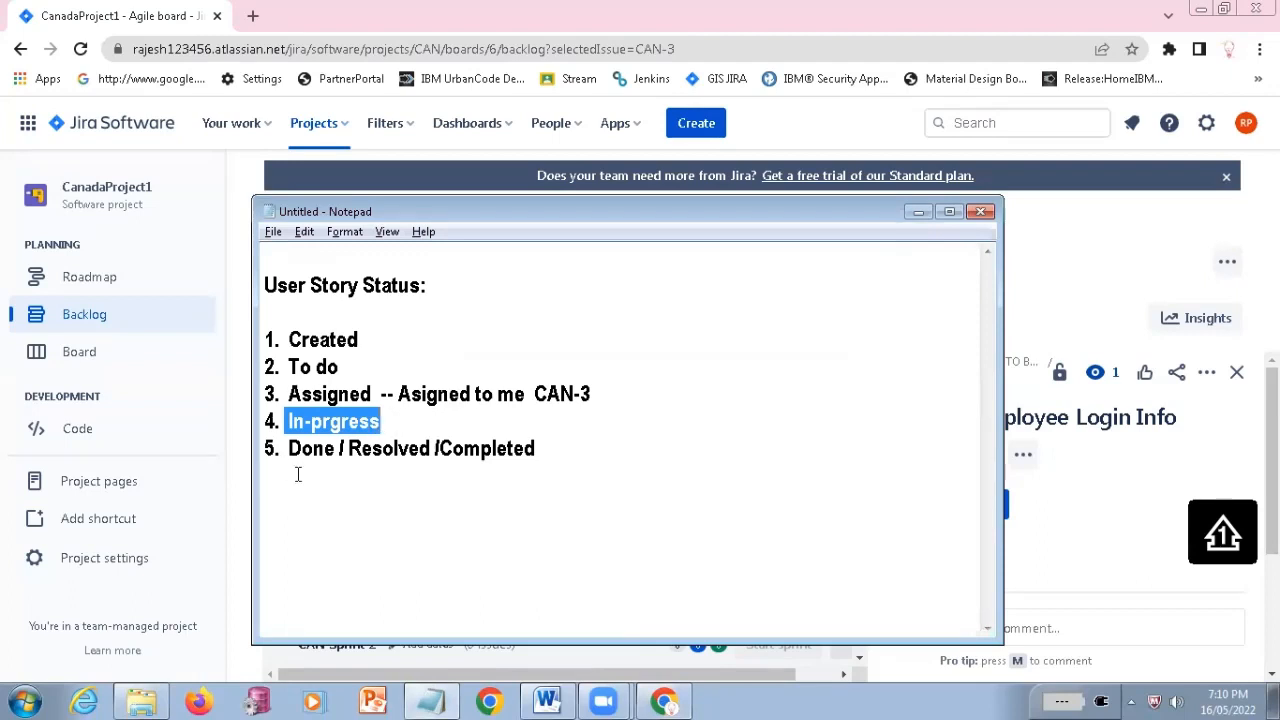
pyautogui.moveTo(289, 449); pyautogui.dragTo(573, 462)
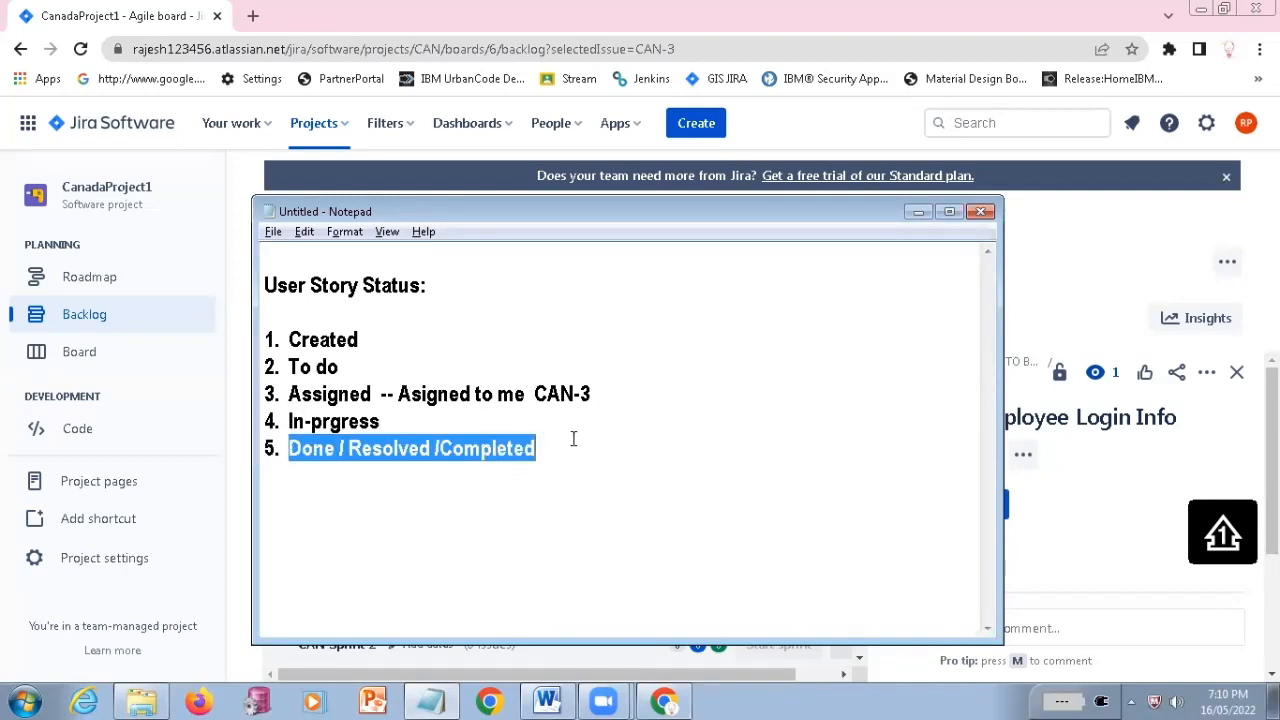
# Add "6. differ" as the sixth entry of the Notepad list, checking the status options of CAN-3 in Jira
pyautogui.click(573, 439)
pyautogui.press('Return')
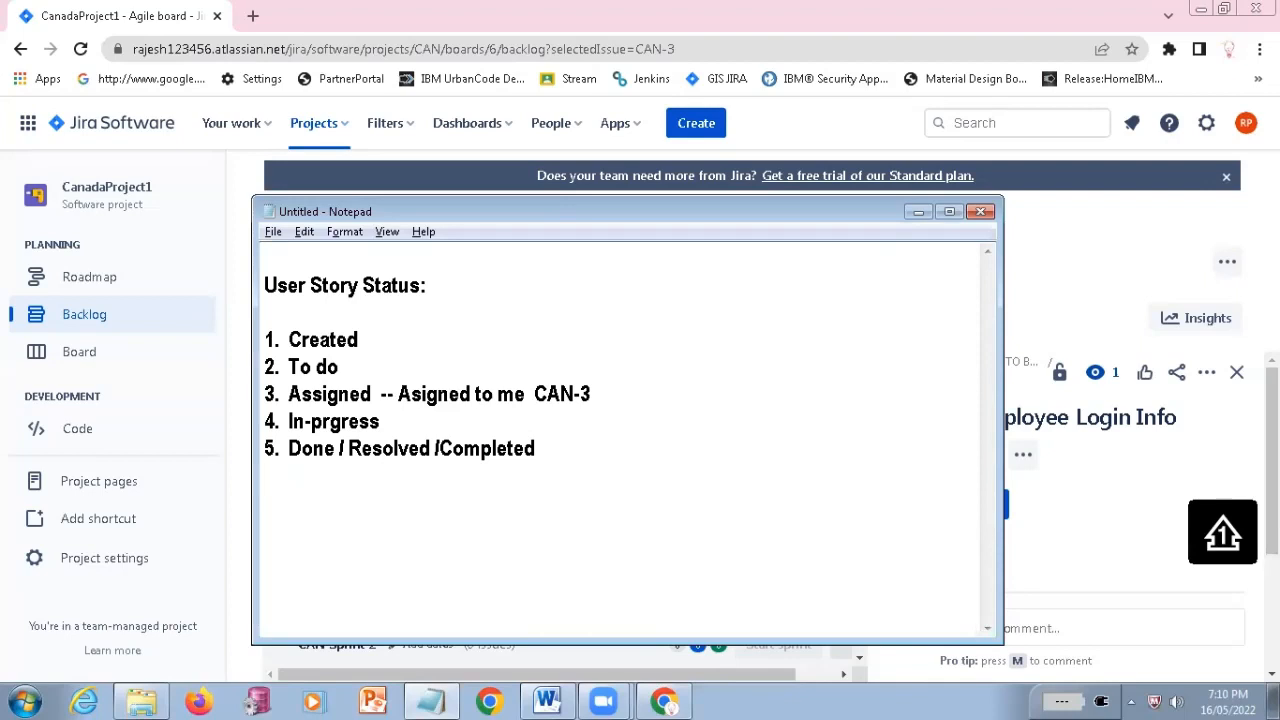
pyautogui.write('6.')
pyautogui.hotkey('alt', 'Tab')
pyautogui.click(765, 478)
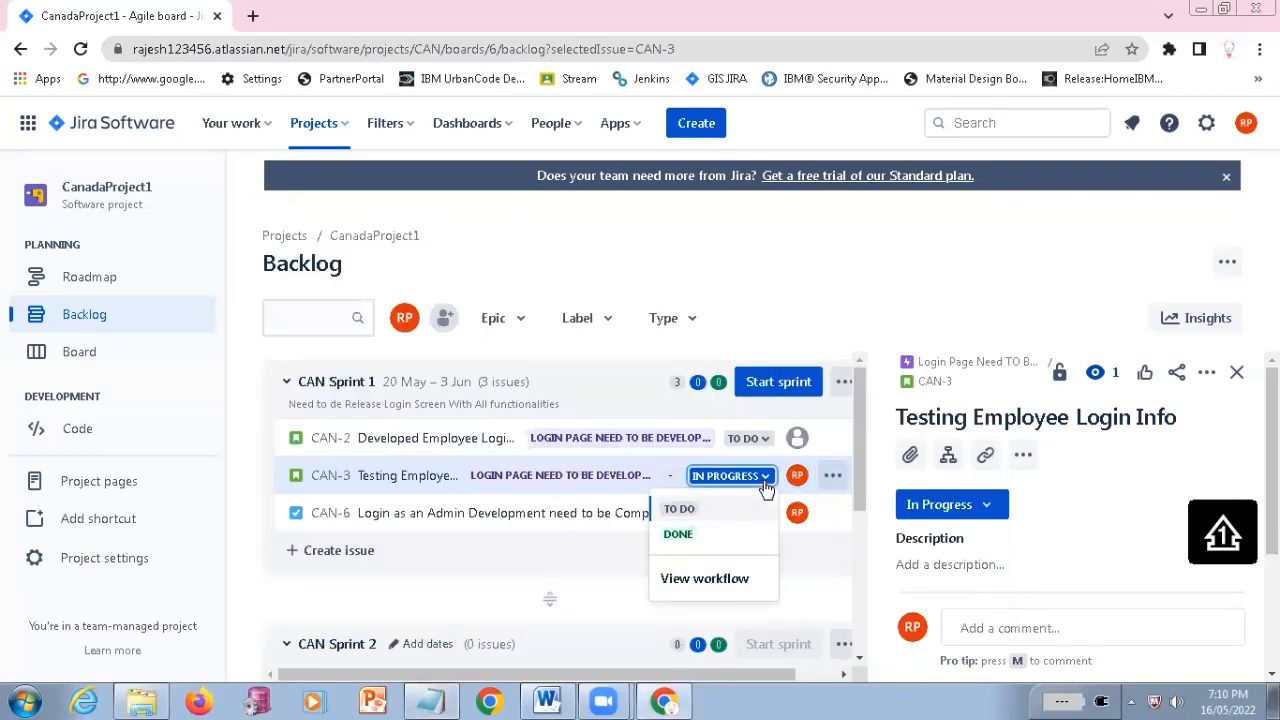
pyautogui.hotkey('alt', 'Tab')
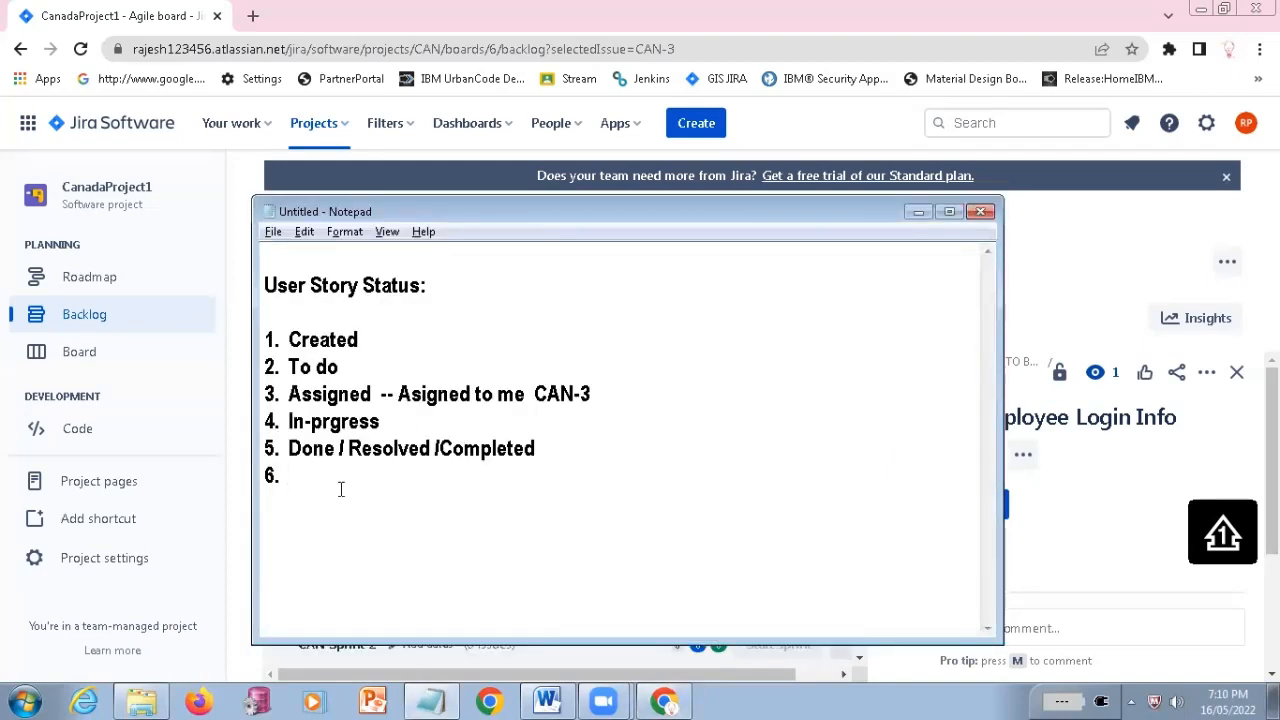
pyautogui.write('differ')
# Compare the "differ" entry in Notepad with the CAN-3 status options in Jira, and close the open options
pyautogui.hotkey('alt', 'Tab')
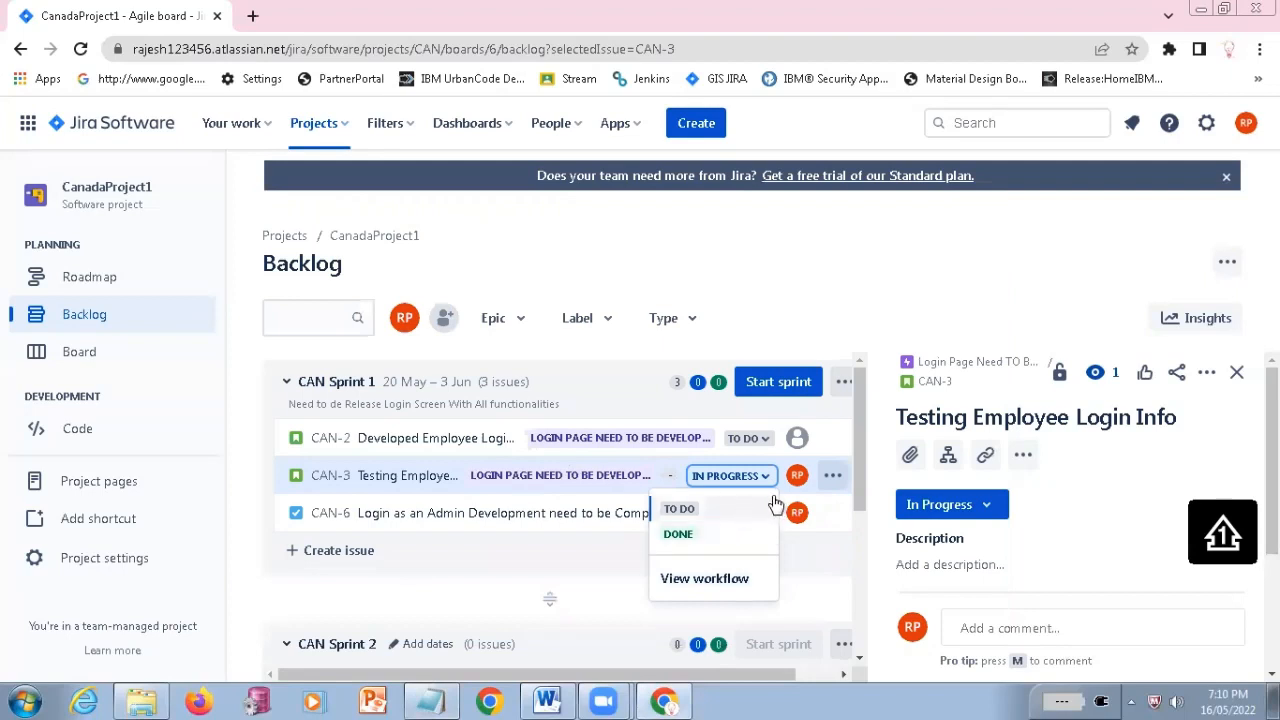
pyautogui.hotkey('alt', 'Tab')
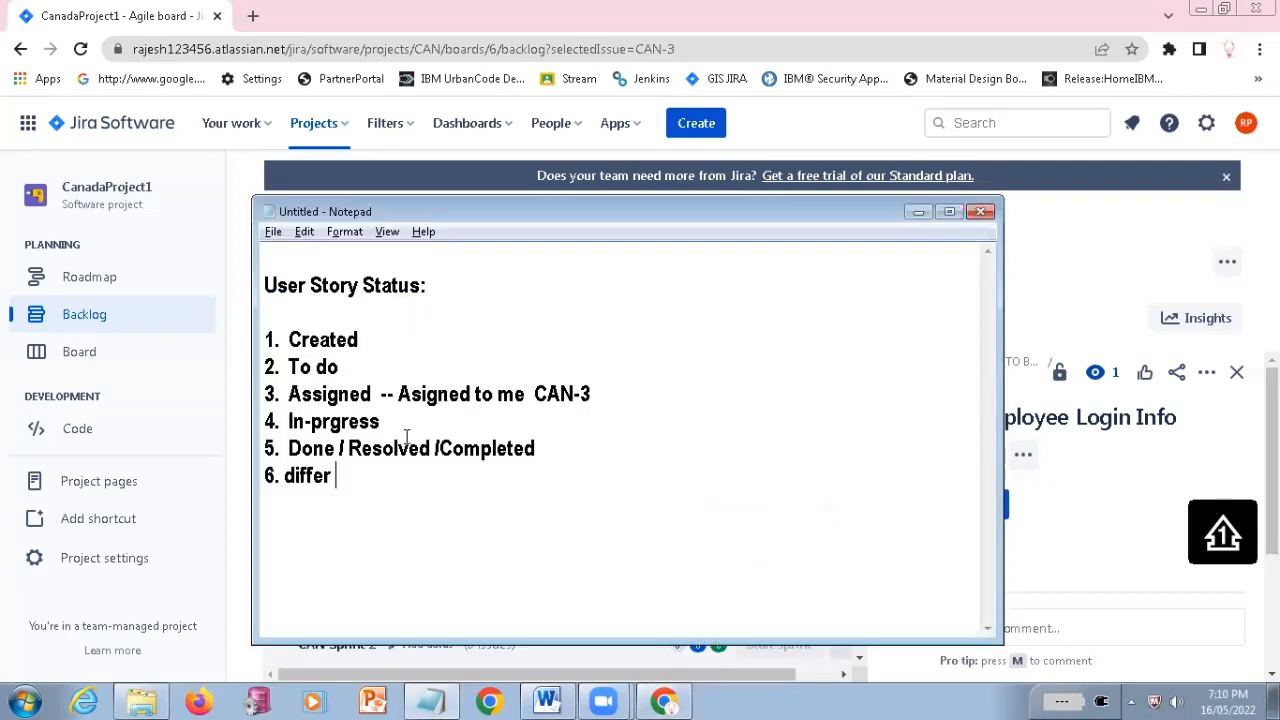
pyautogui.doubleClick(309, 476)
pyautogui.hotkey('alt', 'Tab')
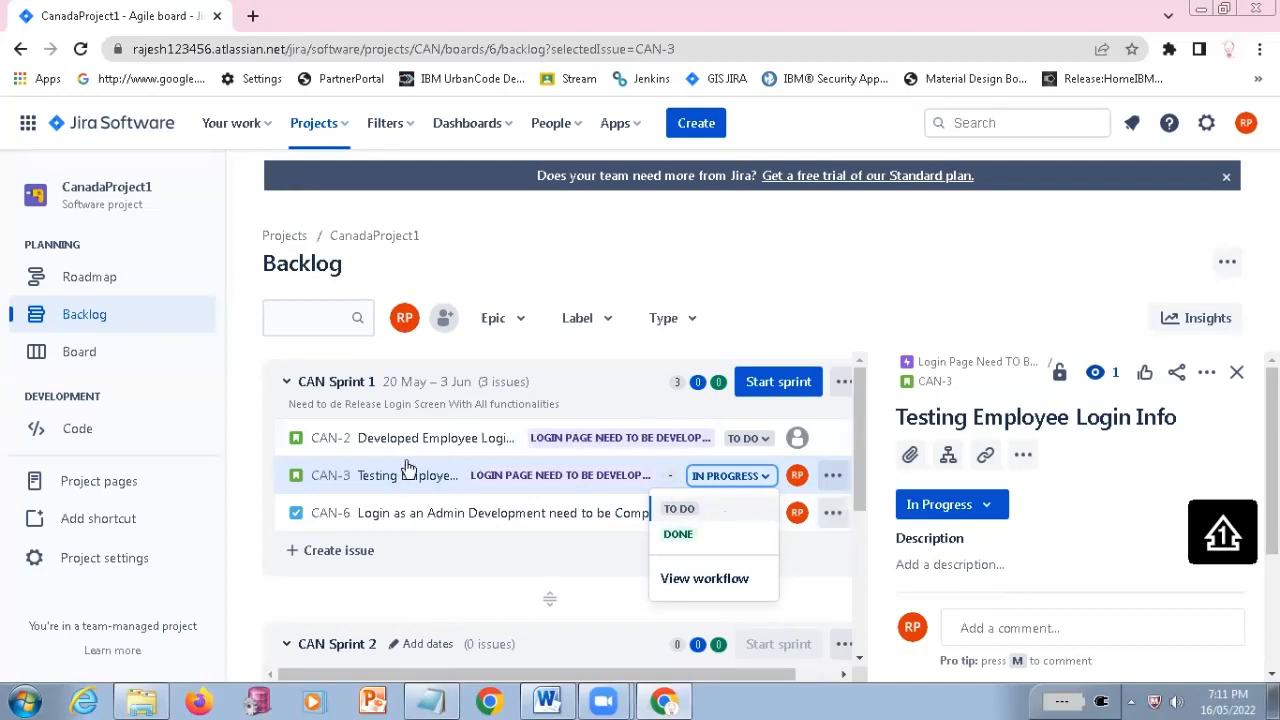
pyautogui.click(840, 297)
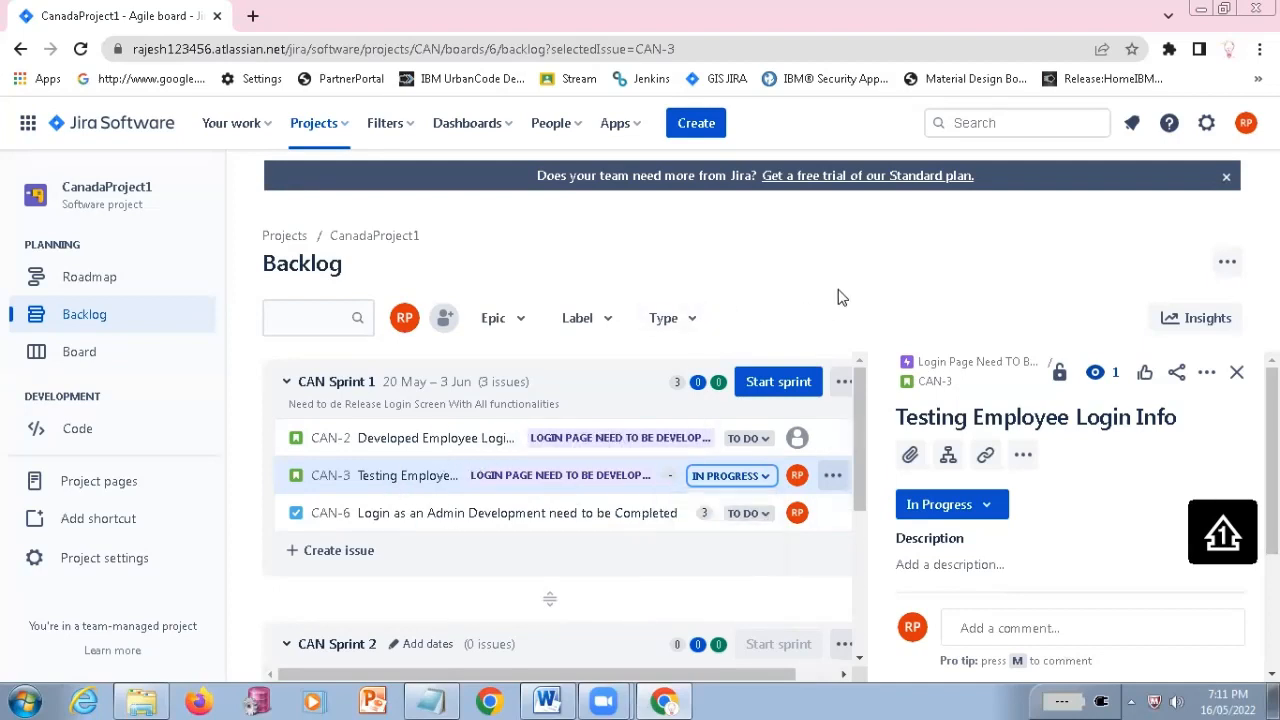
# Look over the User Story Status heading in Notepad and the sprint issues in the Jira backlog
pyautogui.hotkey('alt', 'Tab')
pyautogui.click(370, 304)
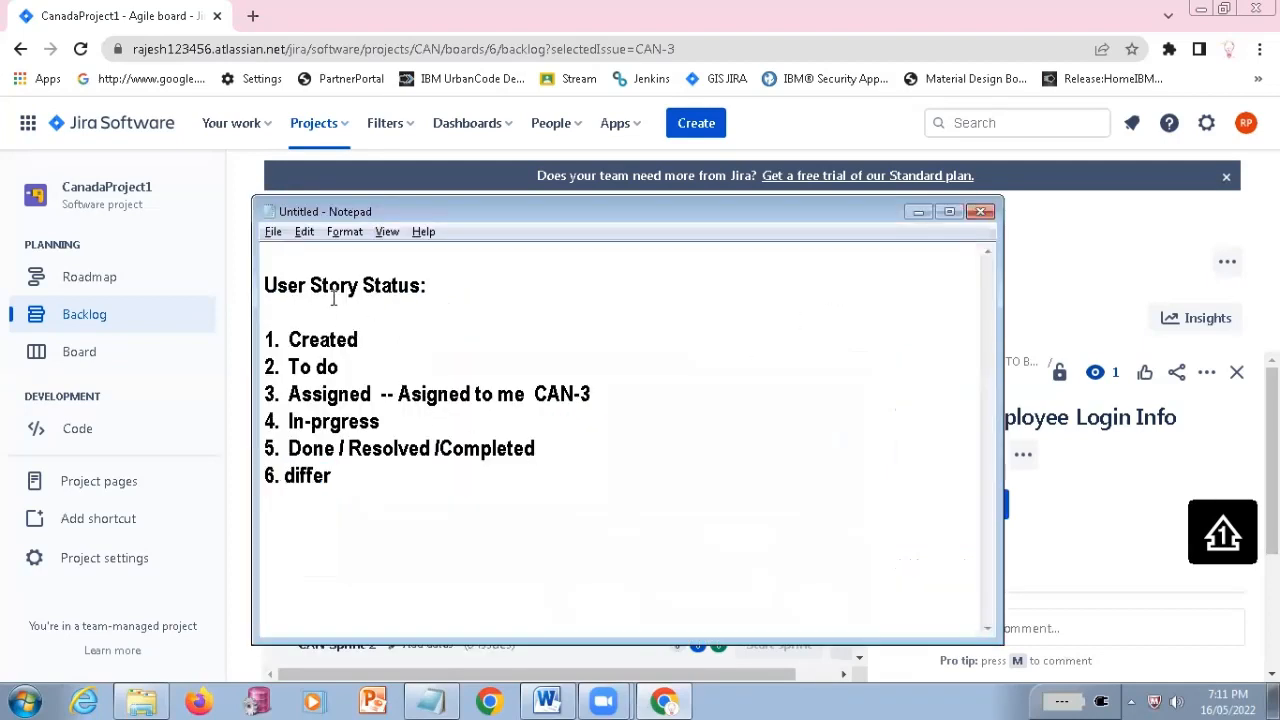
pyautogui.moveTo(311, 262); pyautogui.dragTo(485, 277)
pyautogui.hotkey('alt', 'Tab')
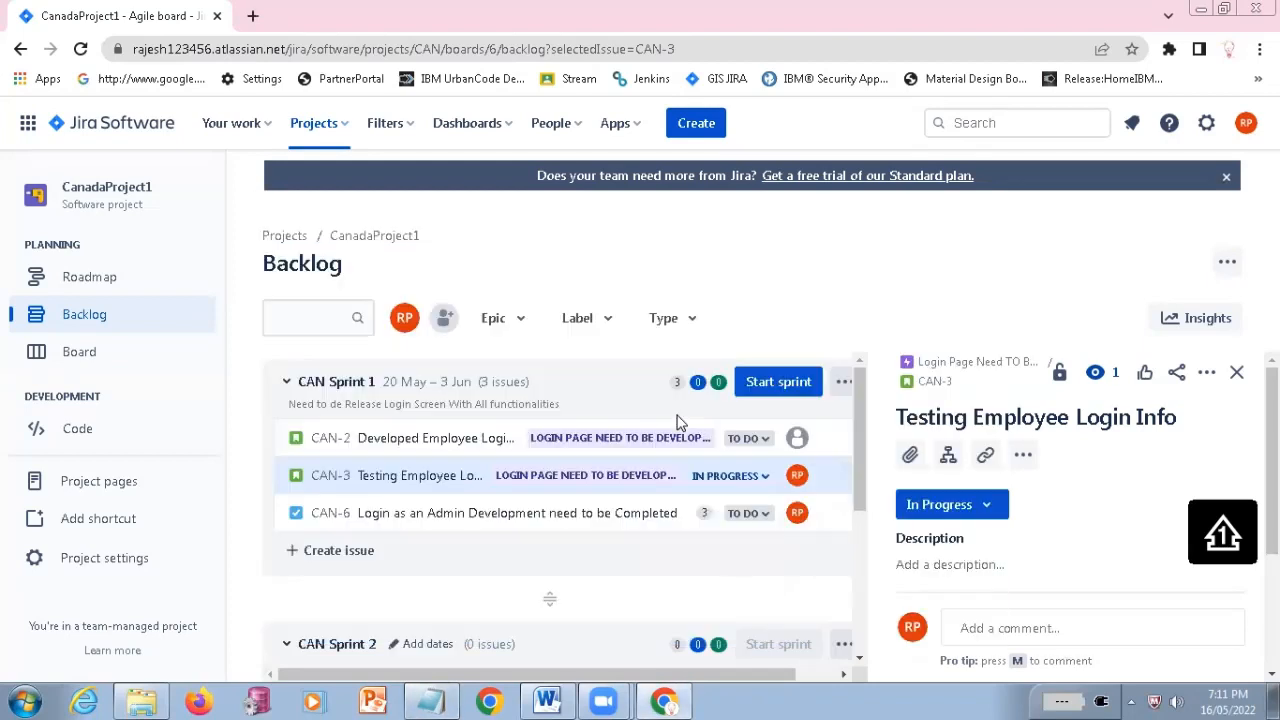
pyautogui.scroll(-1, 390, 460)
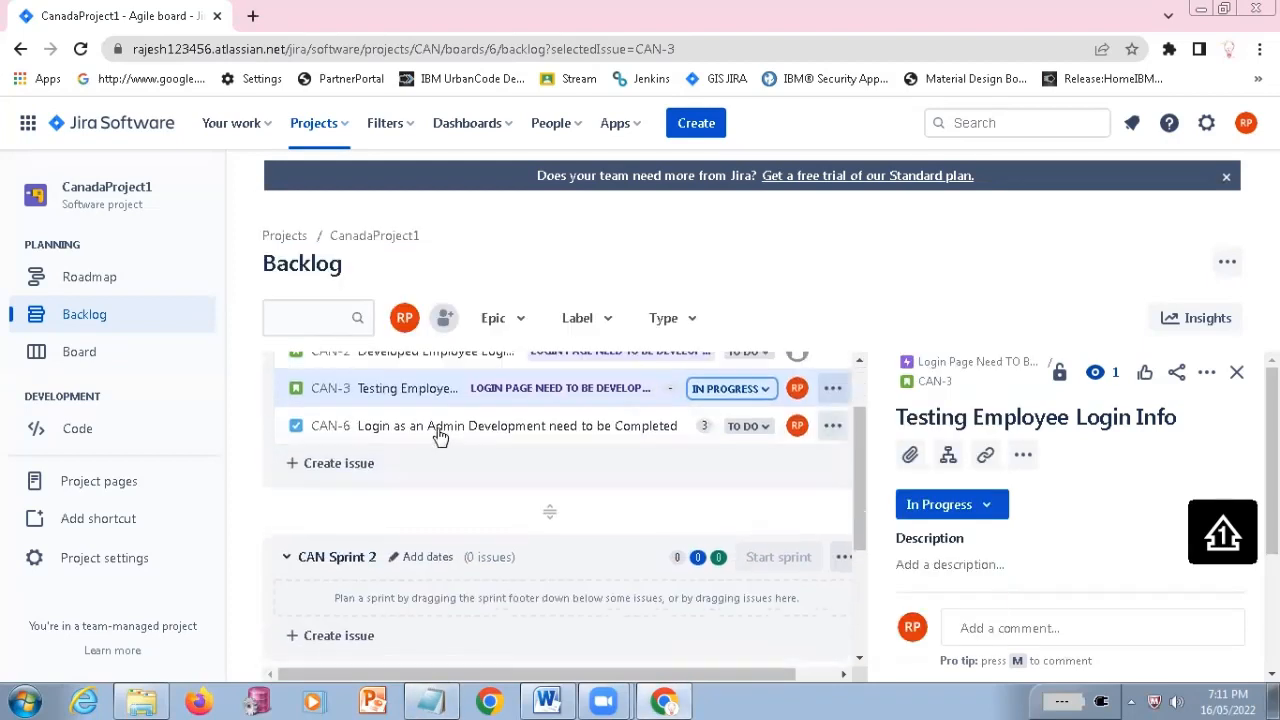
pyautogui.scroll(2, 401, 440)
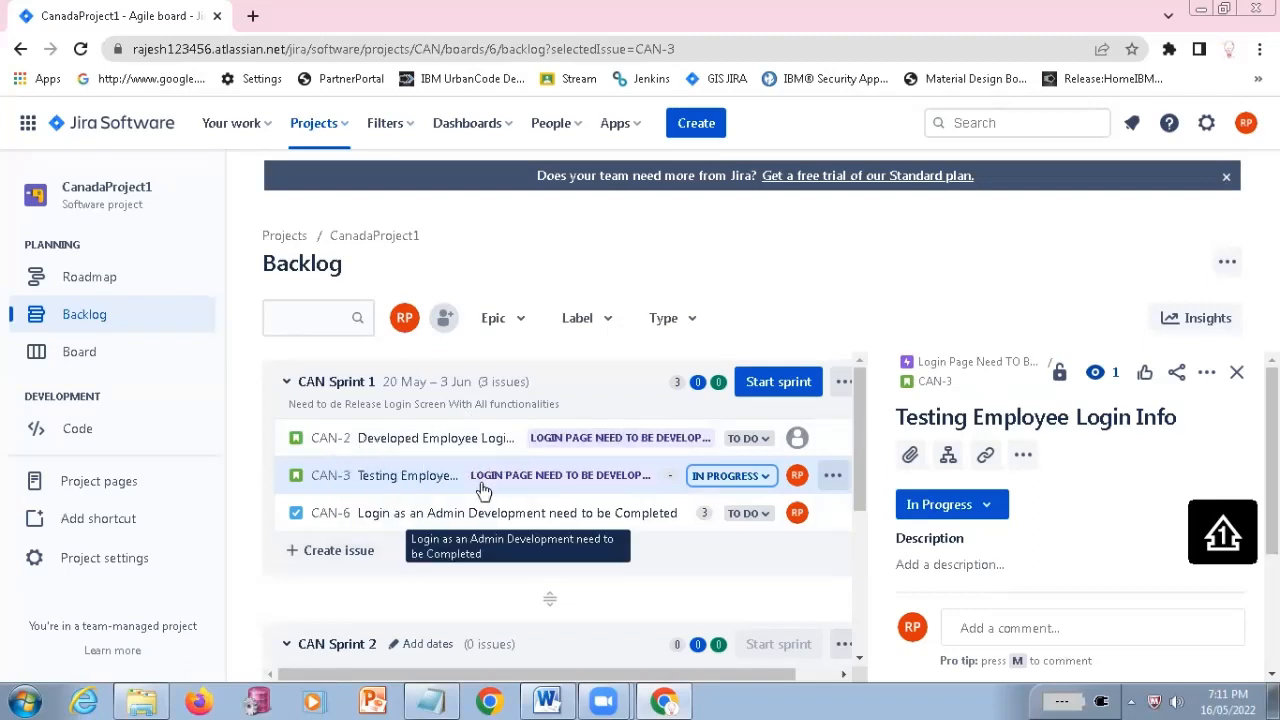
# Return to Notepad and add the line "Test Engineer :" above the User Story Status heading
pyautogui.click(430, 701)
pyautogui.click(444, 285)
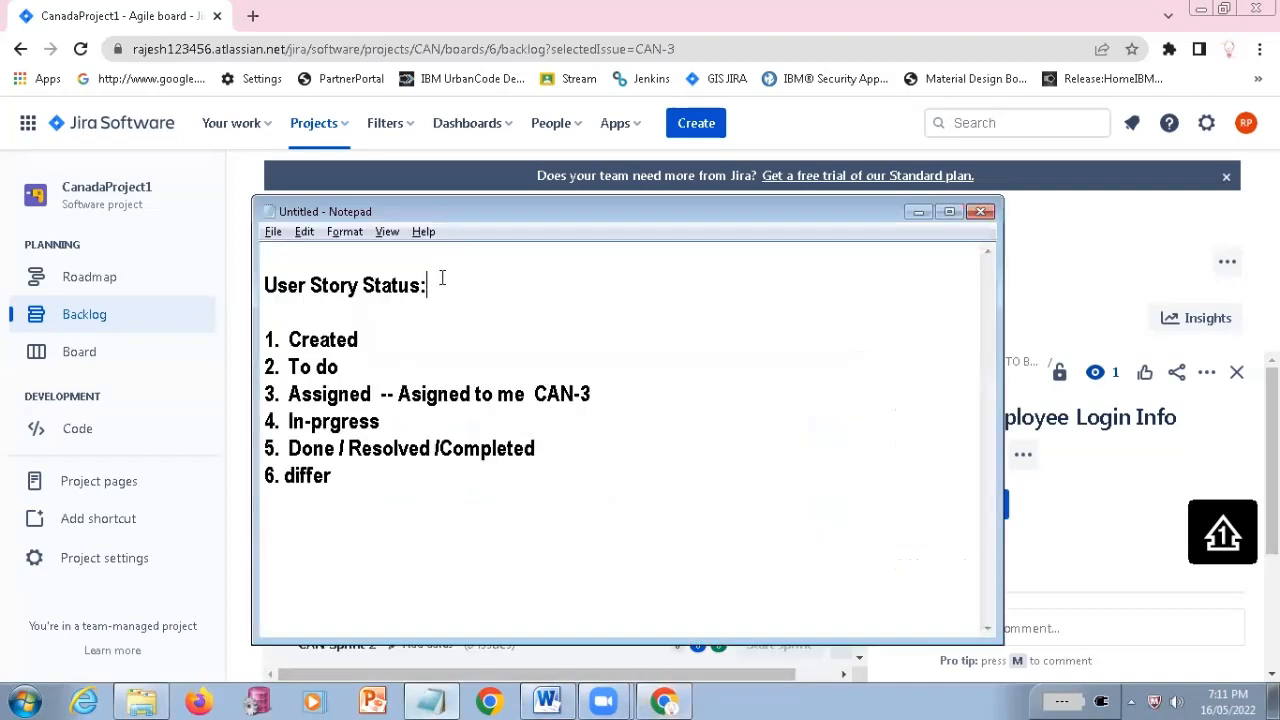
pyautogui.click(438, 260)
pyautogui.press('Return')
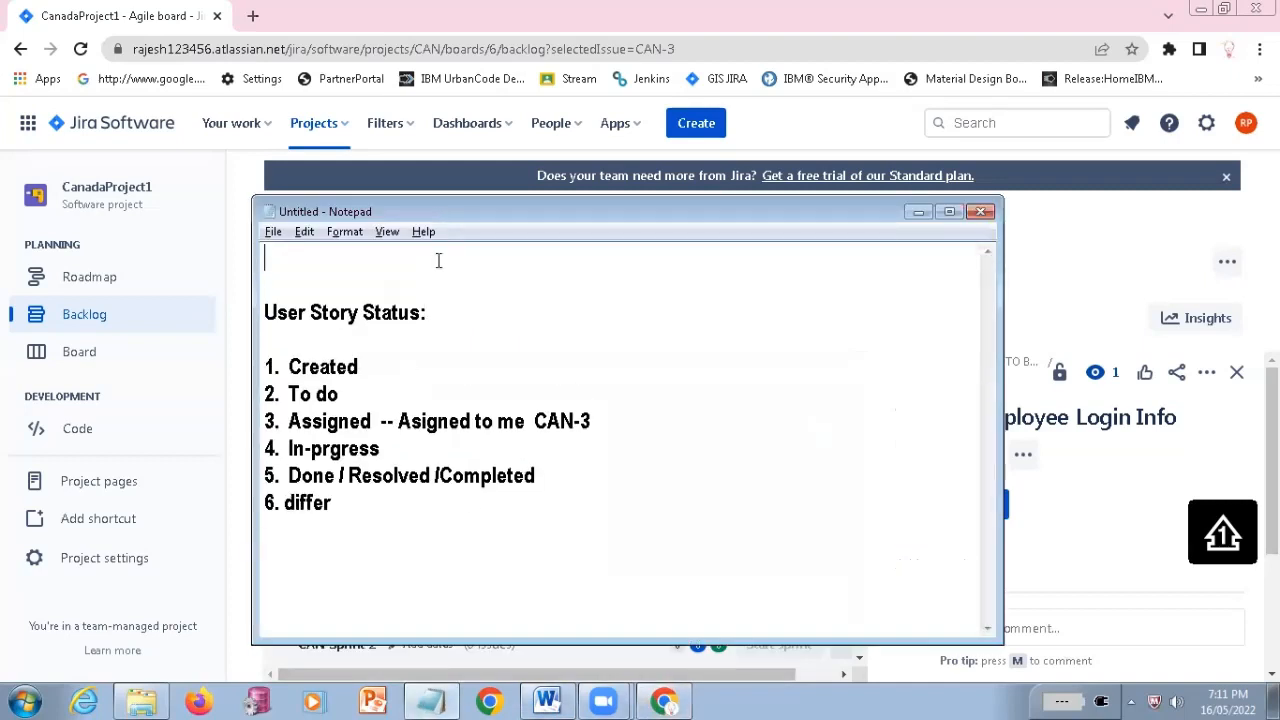
pyautogui.write('Test Engin')
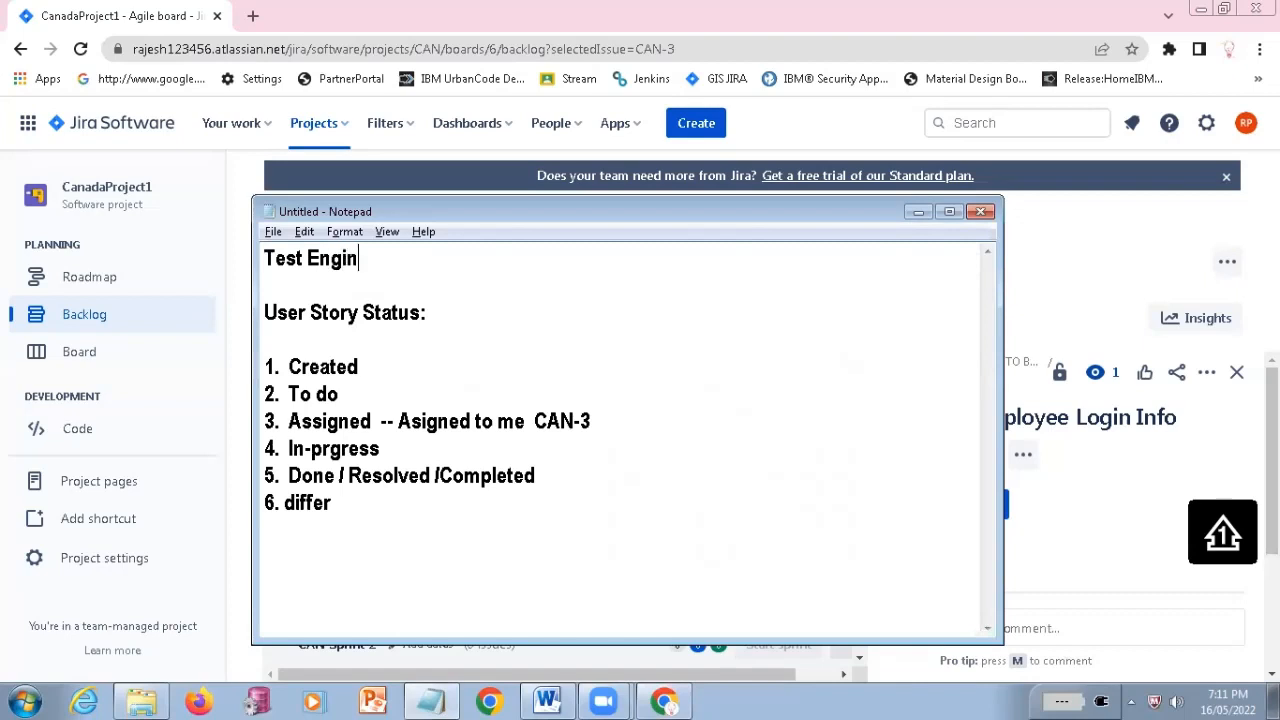
pyautogui.write('eer :')
pyautogui.press('Return')
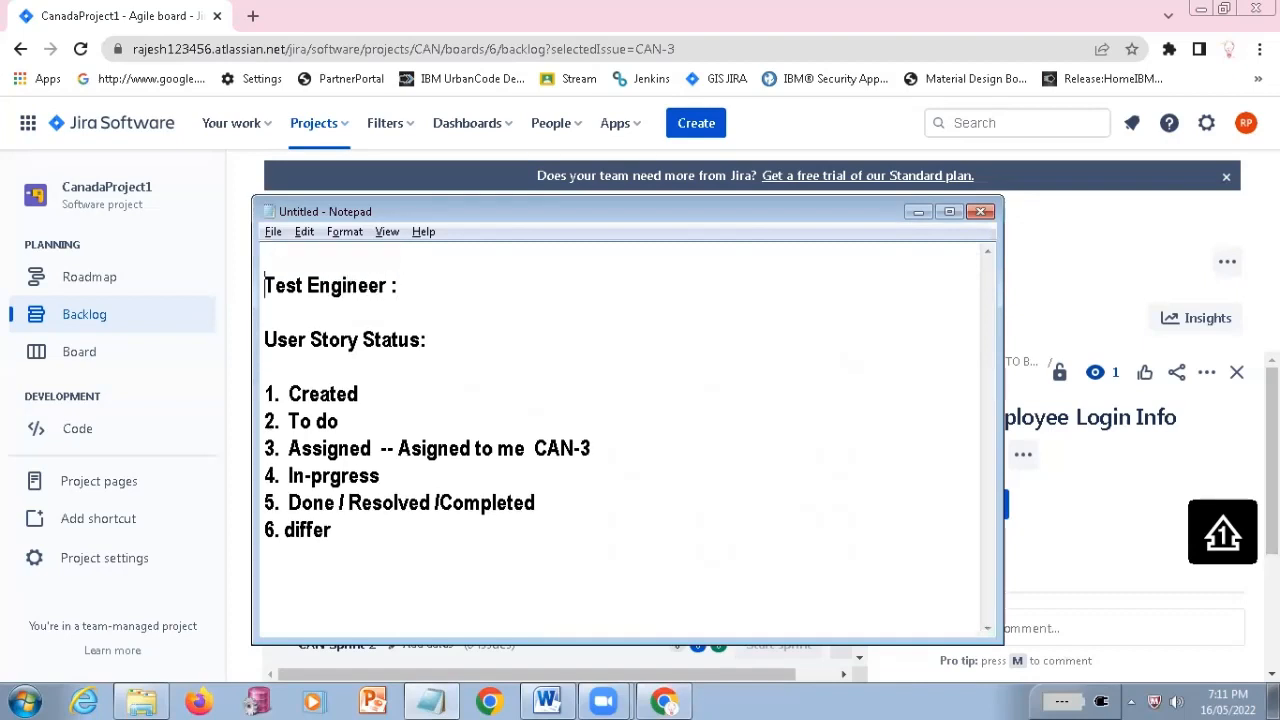
# Write "2 week of Sprint / 10 days Release" on the empty first line of the note
pyautogui.click(439, 261)
pyautogui.write('2 week of ')
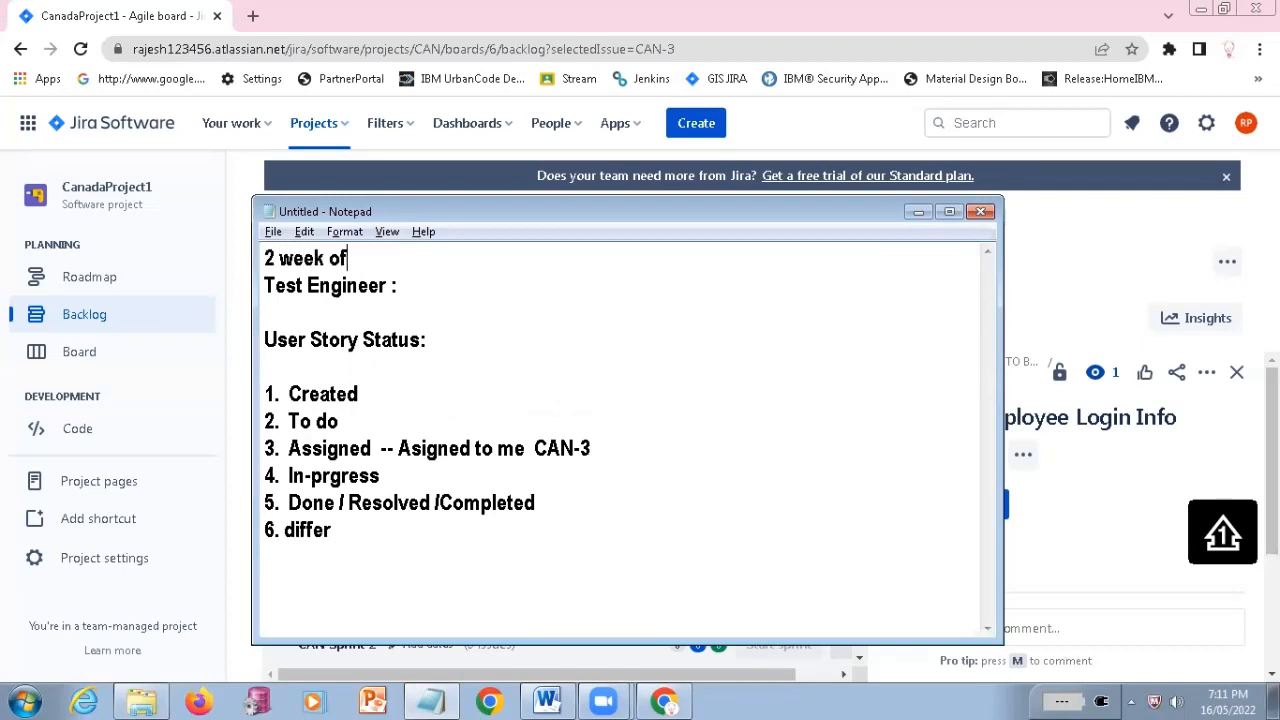
pyautogui.write('Sprint / 1')
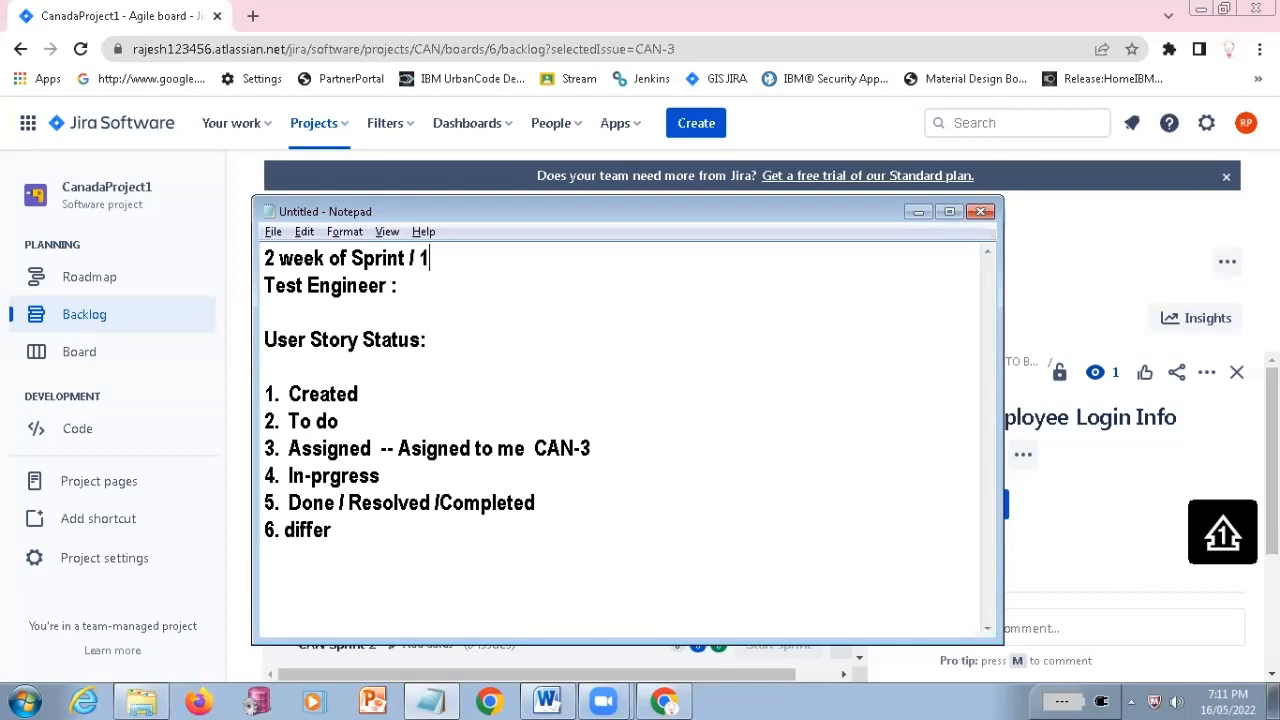
pyautogui.write('0 days Release')
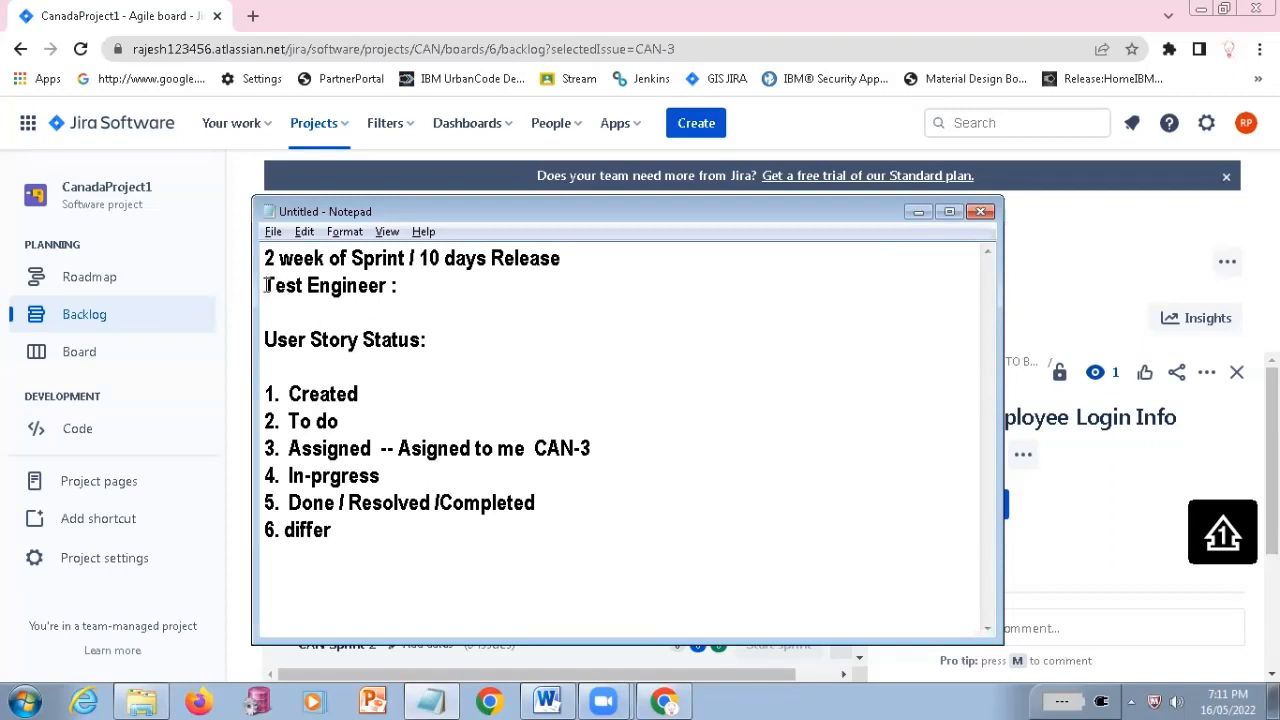
# Insert a blank line above "Test Engineer :" and prefix that line with "QA", highlighting the 10 days and the role
pyautogui.press('Return')
pyautogui.write('QA')
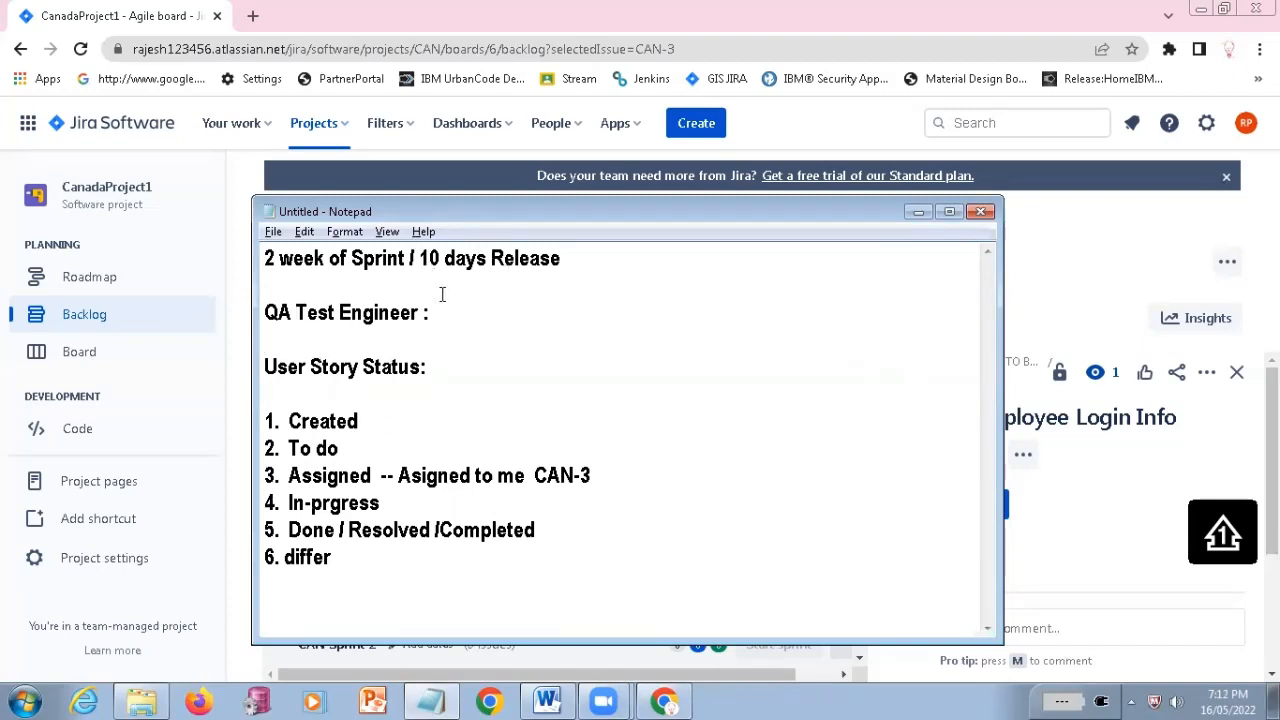
pyautogui.moveTo(418, 250); pyautogui.dragTo(446, 261)
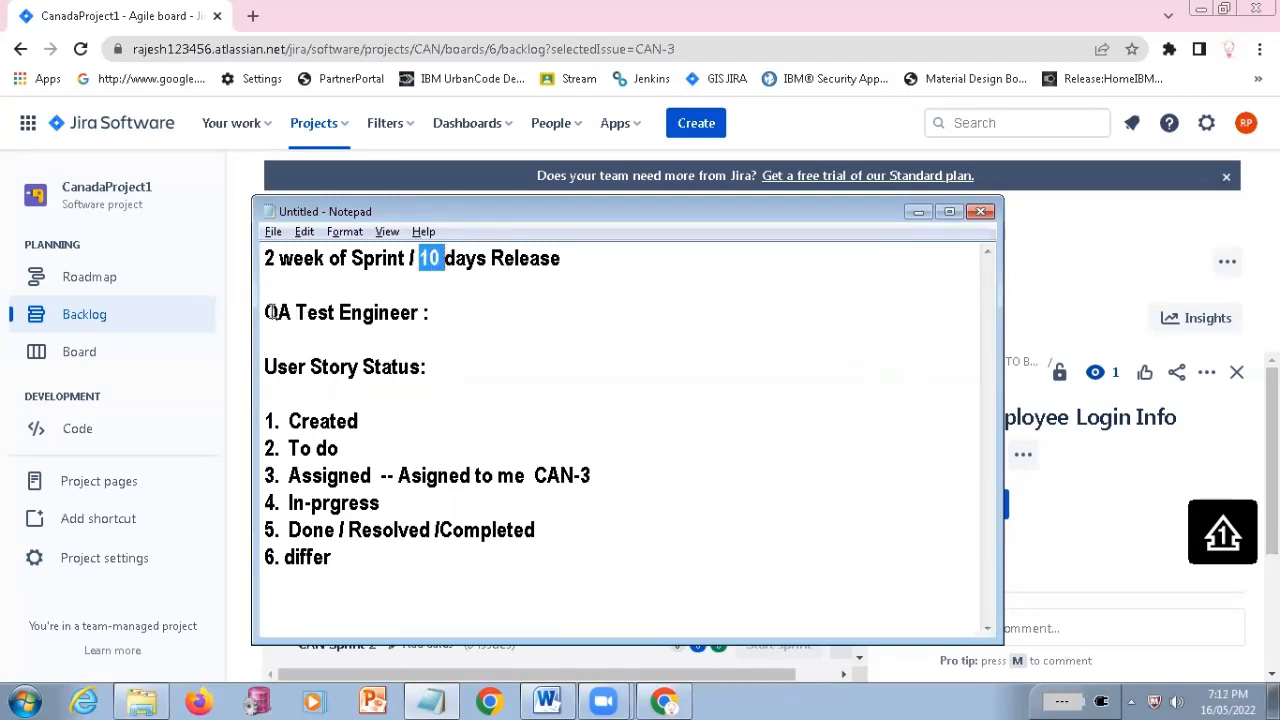
pyautogui.moveTo(270, 312); pyautogui.dragTo(432, 312)
# Complete the QA Test Engineer line with "60 hours User Stories need to be assined to each Employee"
pyautogui.click(506, 309)
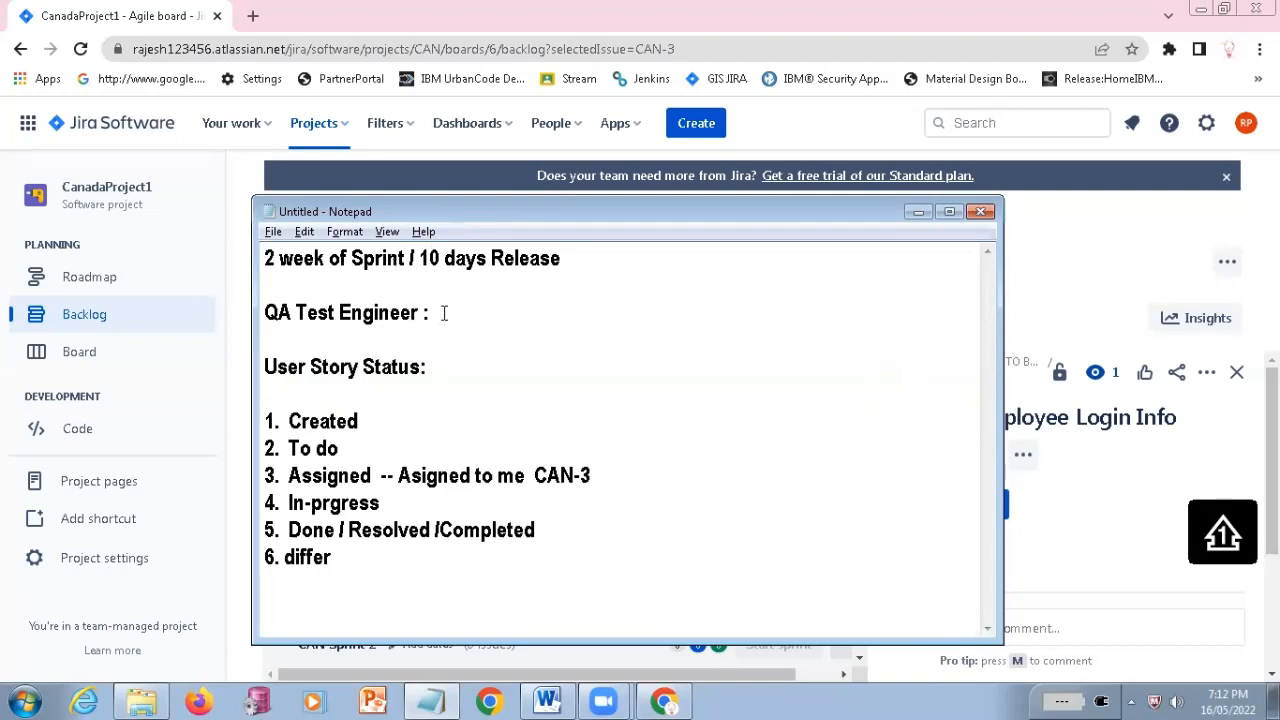
pyautogui.write('60 hou')
pyautogui.write('rs ')
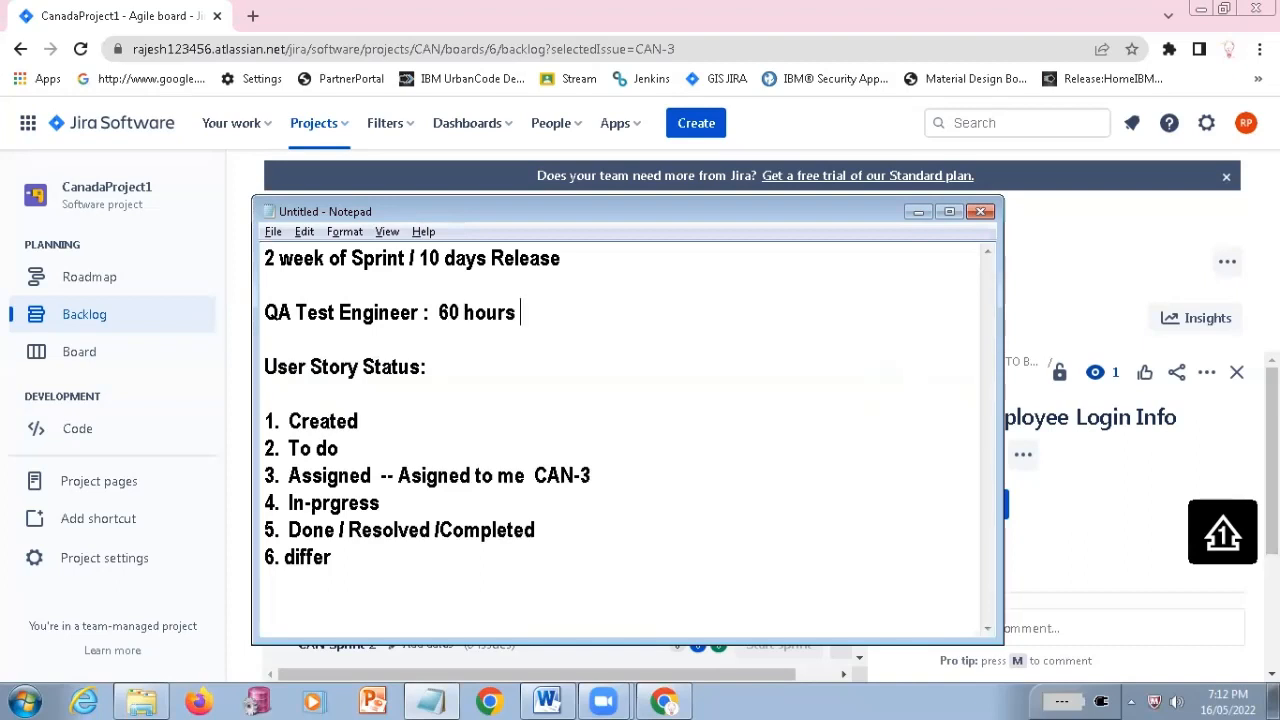
pyautogui.write('User Stories ')
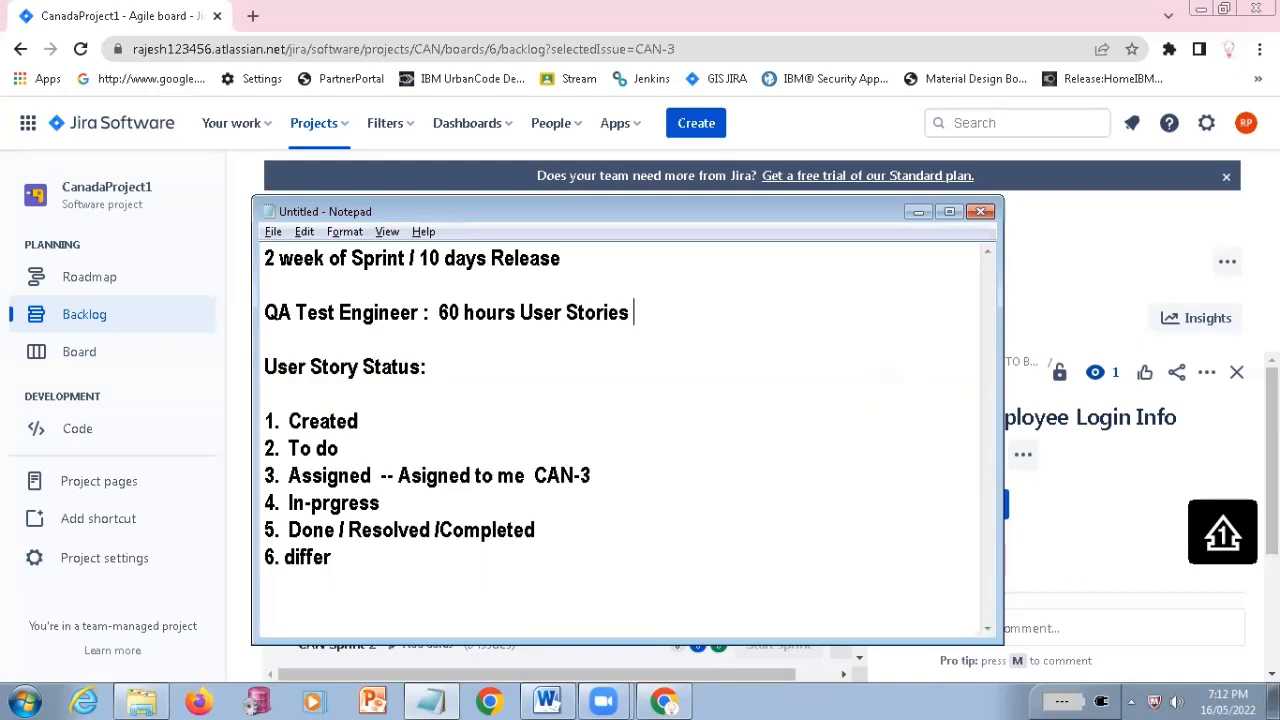
pyautogui.write('need to be ass')
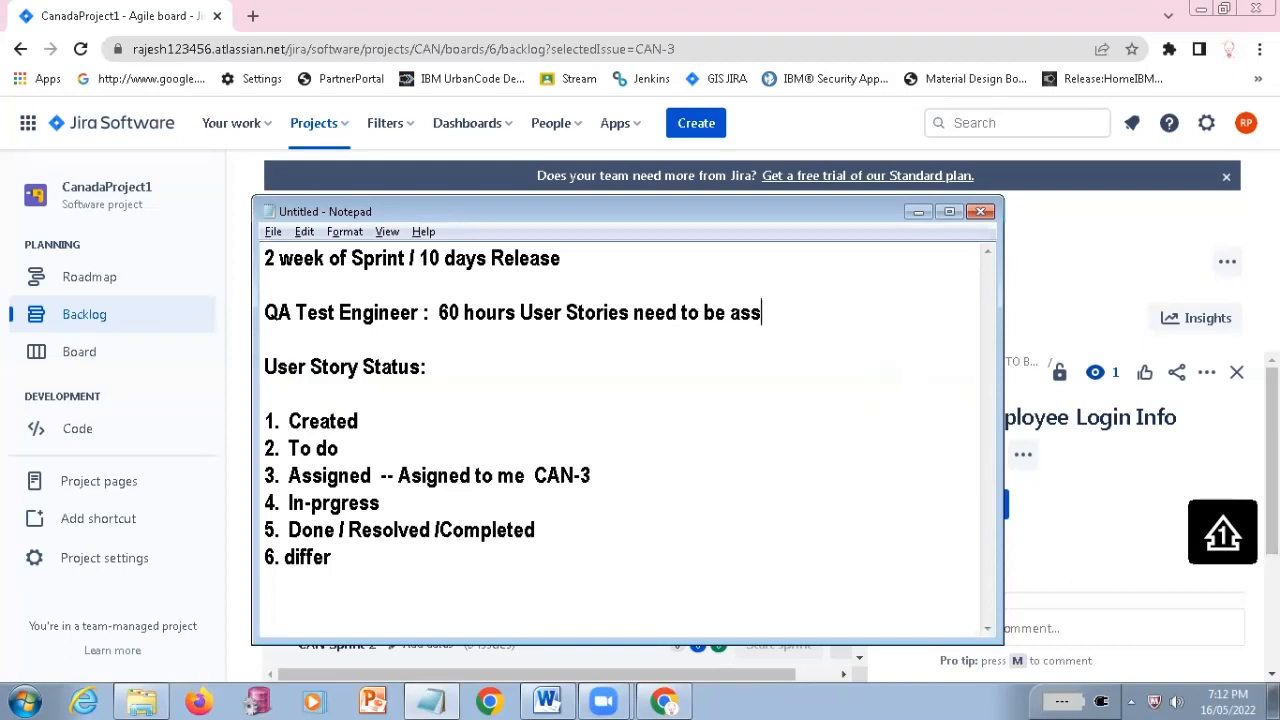
pyautogui.write('ib')
pyautogui.press('BackSpace')
pyautogui.write('ned to each ')
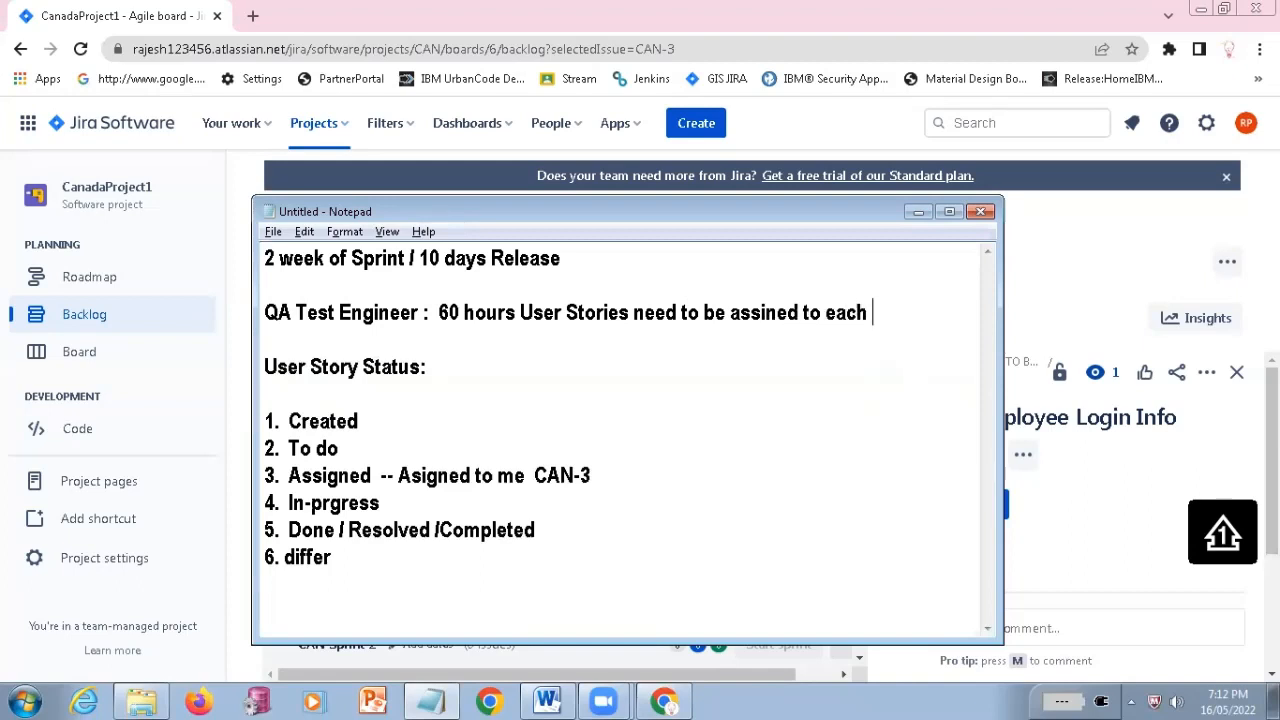
pyautogui.write('Employee')
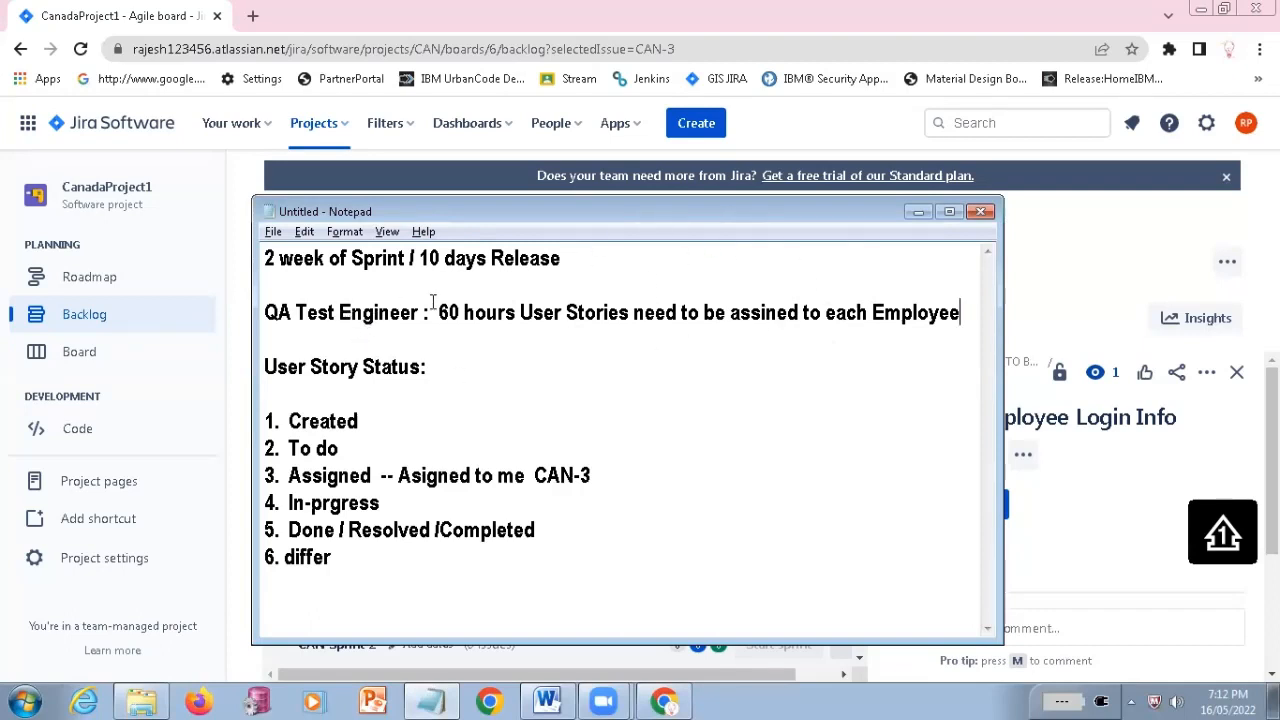
# Add the calculation "10 * 6 = 60 hours" on a new line below the sprint length line
pyautogui.moveTo(437, 312); pyautogui.dragTo(517, 312)
pyautogui.click(580, 268)
pyautogui.press('Return')
pyautogui.write('10 ')
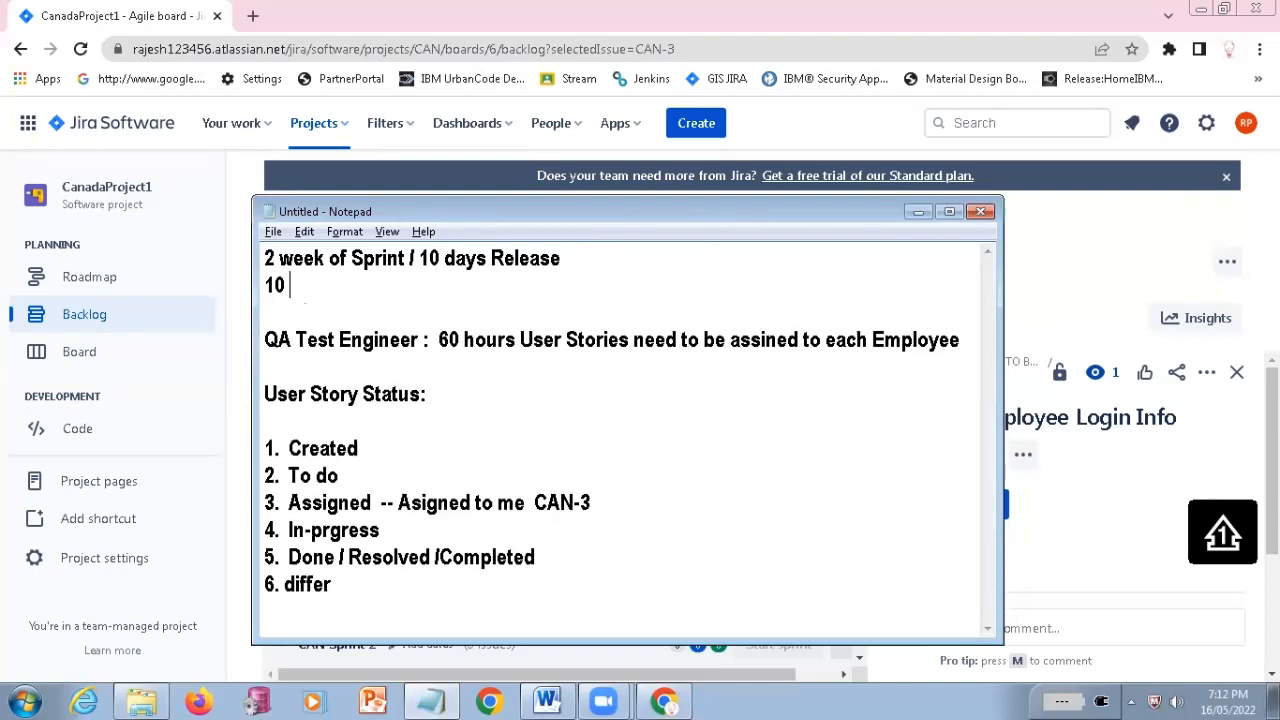
pyautogui.write('* 6 = 60 hours')
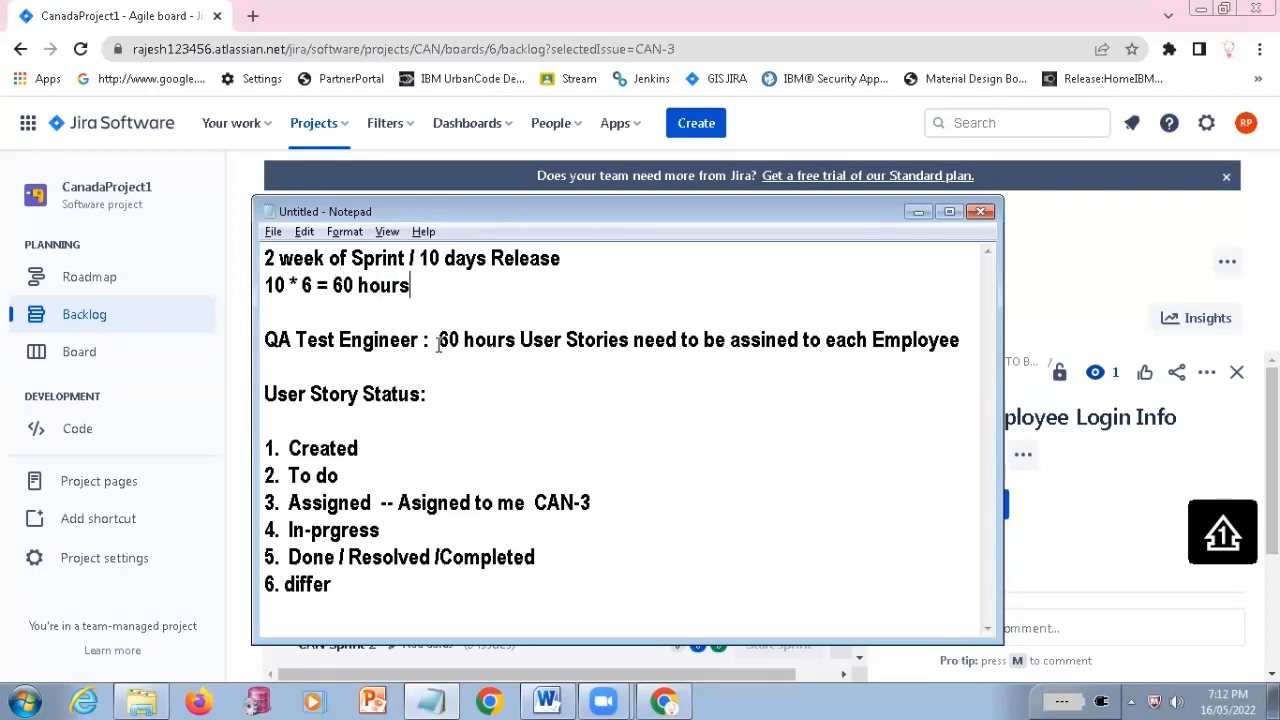
# Highlight the "60 hours User Stories" part of the QA Test Engineer line to review it
pyautogui.moveTo(449, 340); pyautogui.dragTo(697, 343)
pyautogui.click(489, 355)
pyautogui.moveTo(437, 340); pyautogui.dragTo(645, 343)
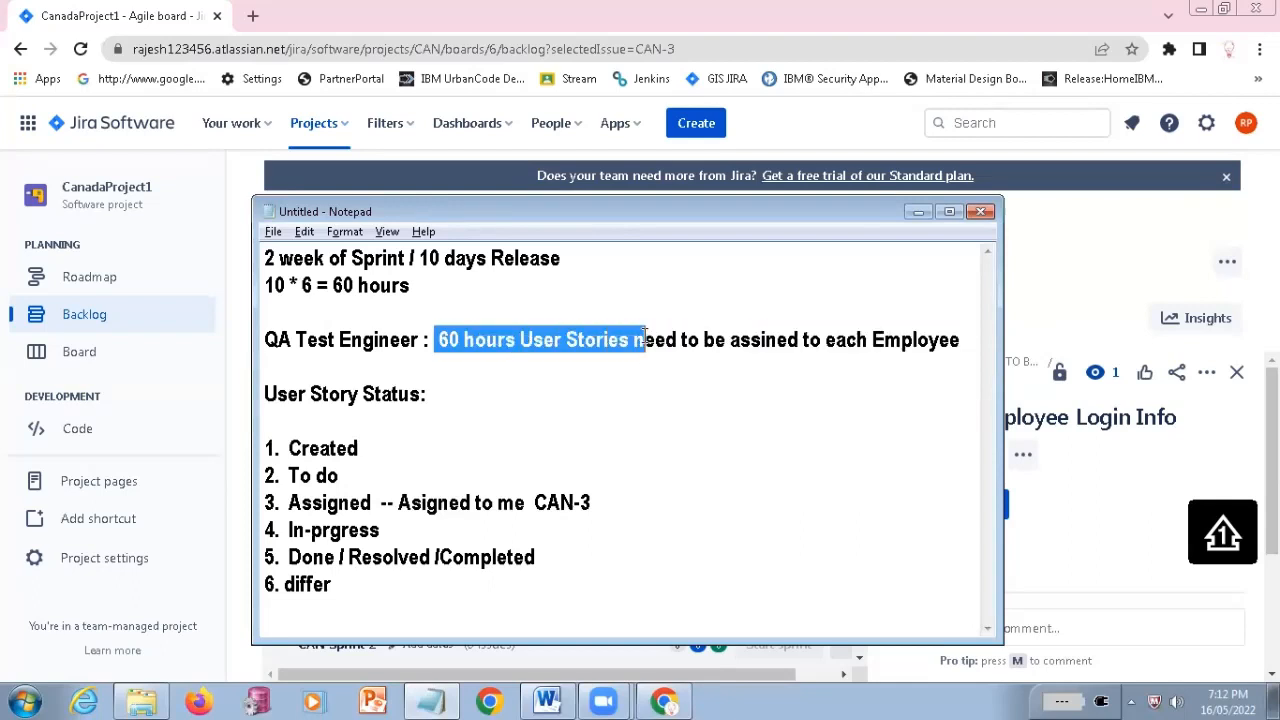
# Add the line "CAN -3 : 20 hours" below the QA Test Engineer line, checking the issue key in the Jira backlog
pyautogui.click(472, 369)
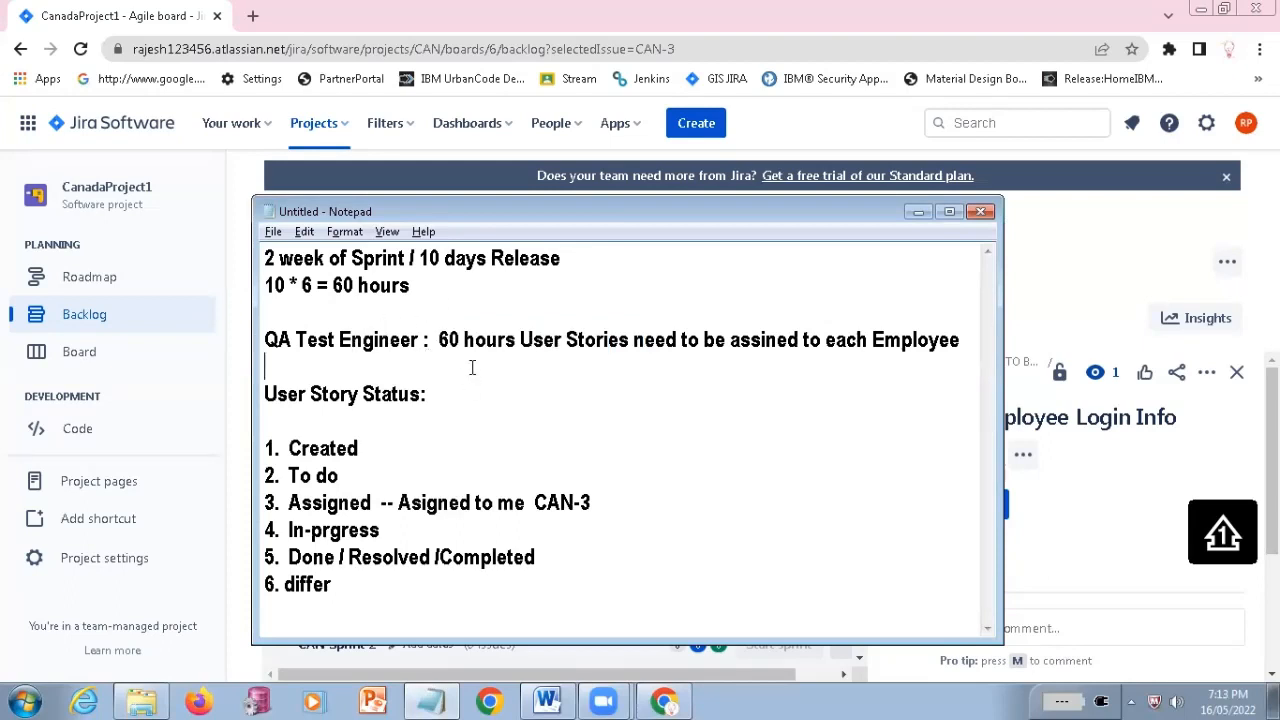
pyautogui.hotkey('alt', 'Tab')
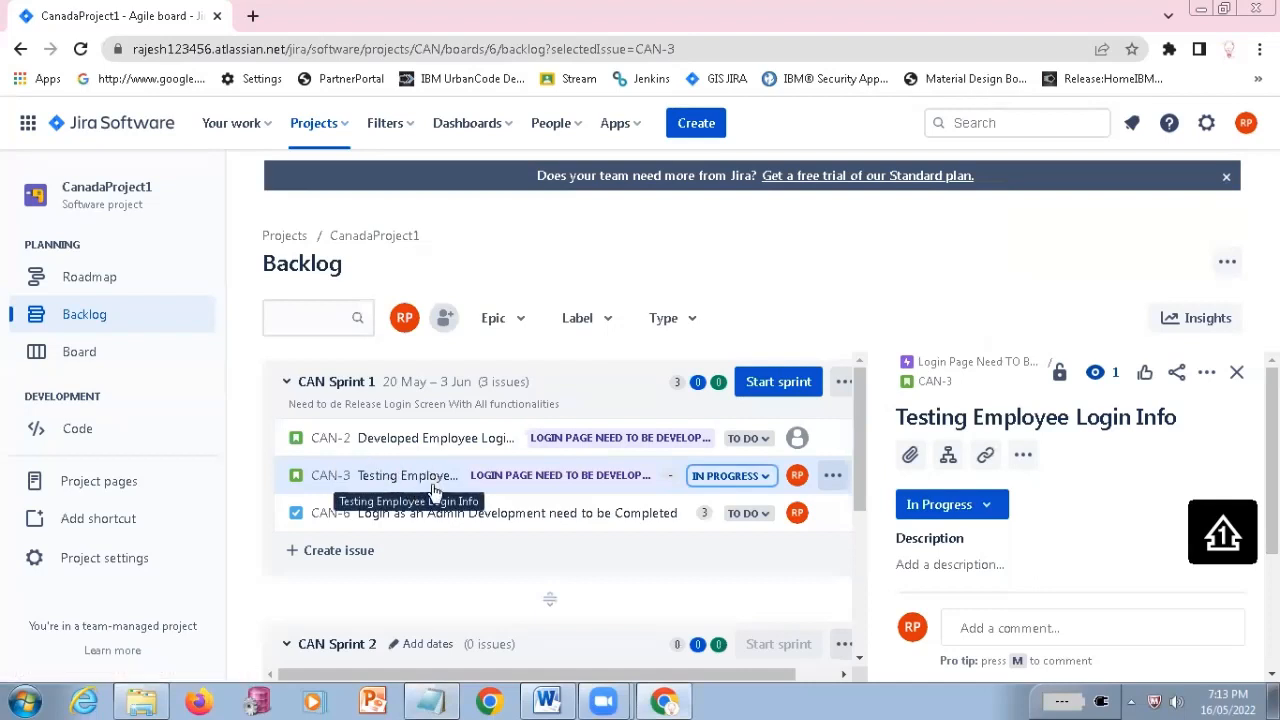
pyautogui.hotkey('alt', 'Tab')
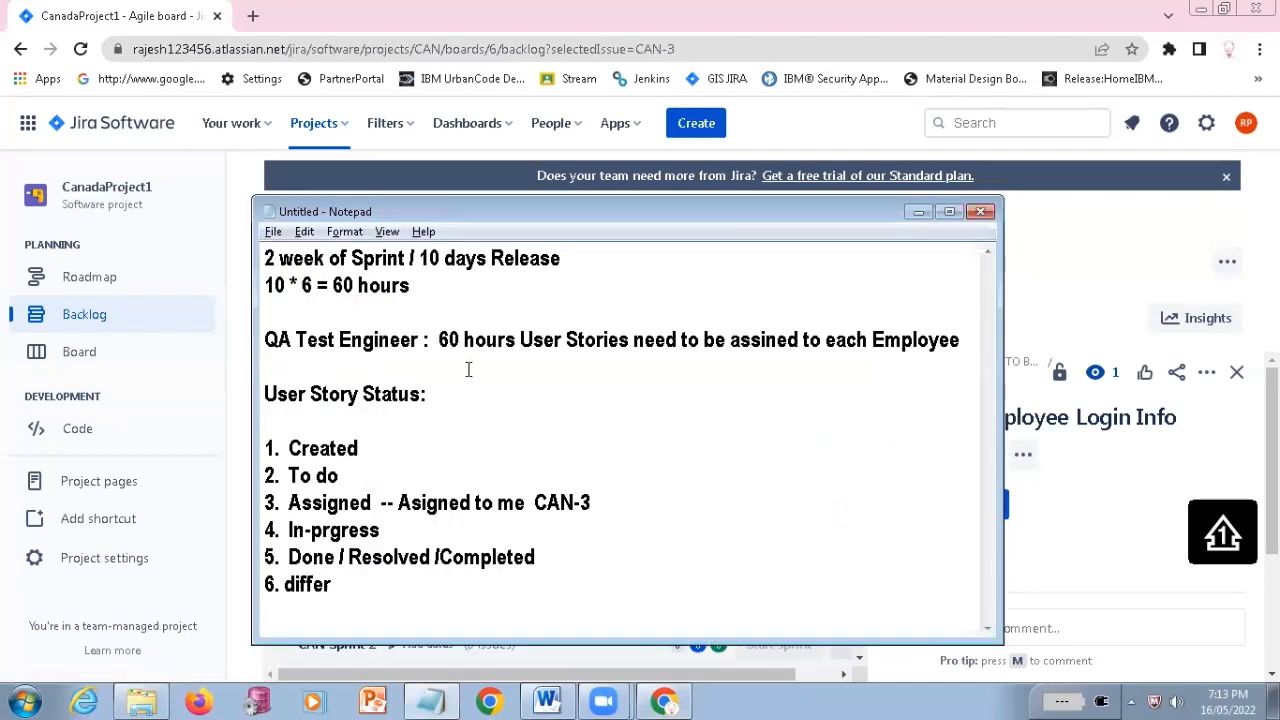
pyautogui.press('Return')
pyautogui.write('CAN ')
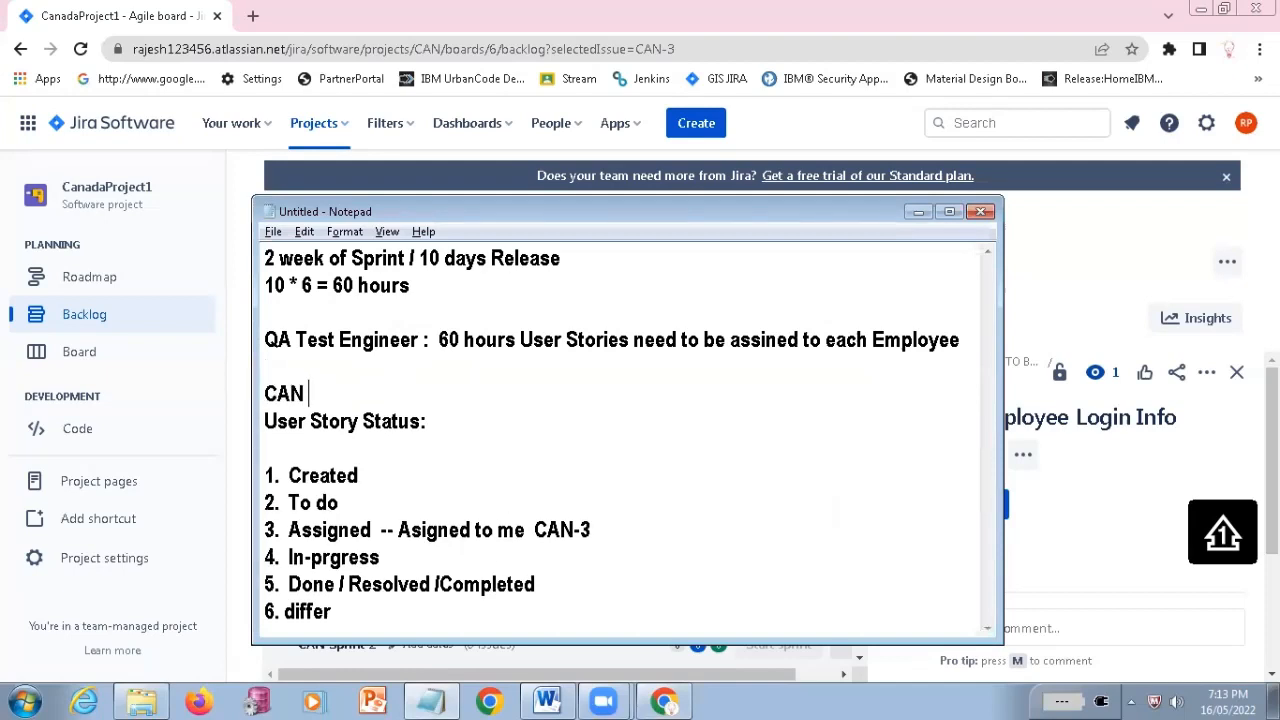
pyautogui.write('-3 : 20 hours')
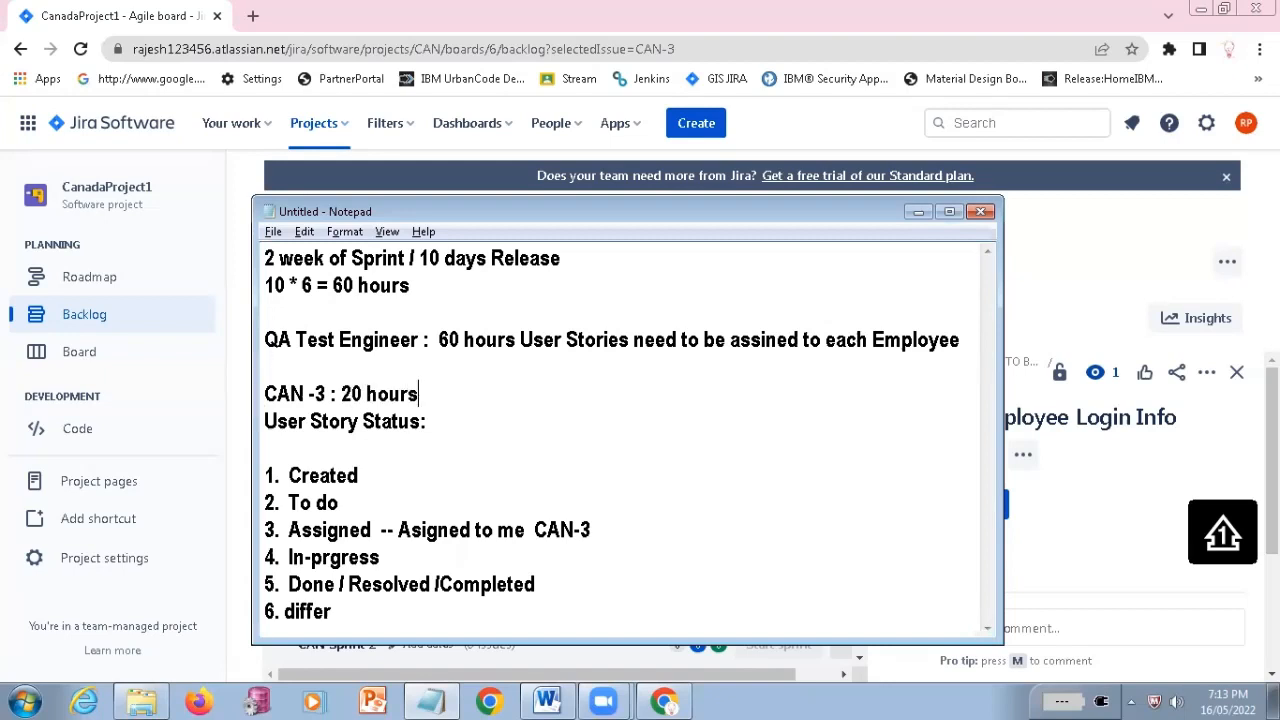
pyautogui.press('Return')
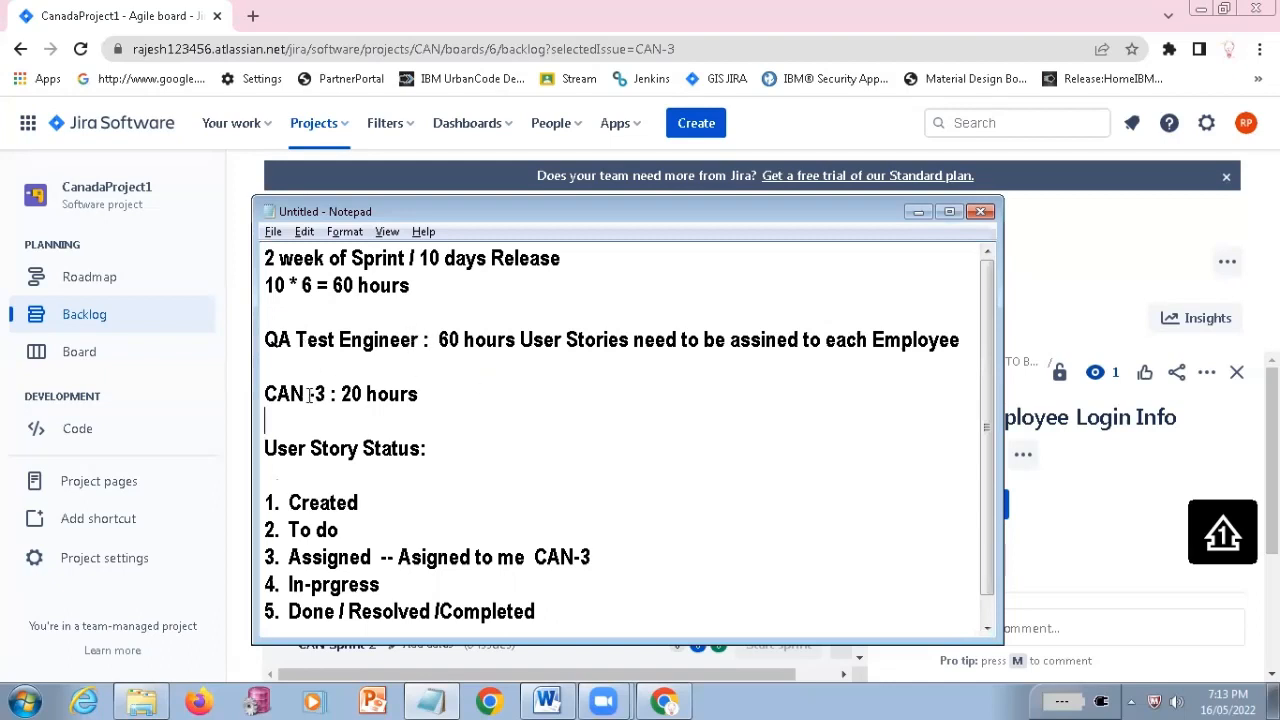
# Highlight the 60 and the 20 hours, and add "CAN-5 : 25 hours" below the CAN -3 line
pyautogui.moveTo(438, 340); pyautogui.dragTo(464, 340)
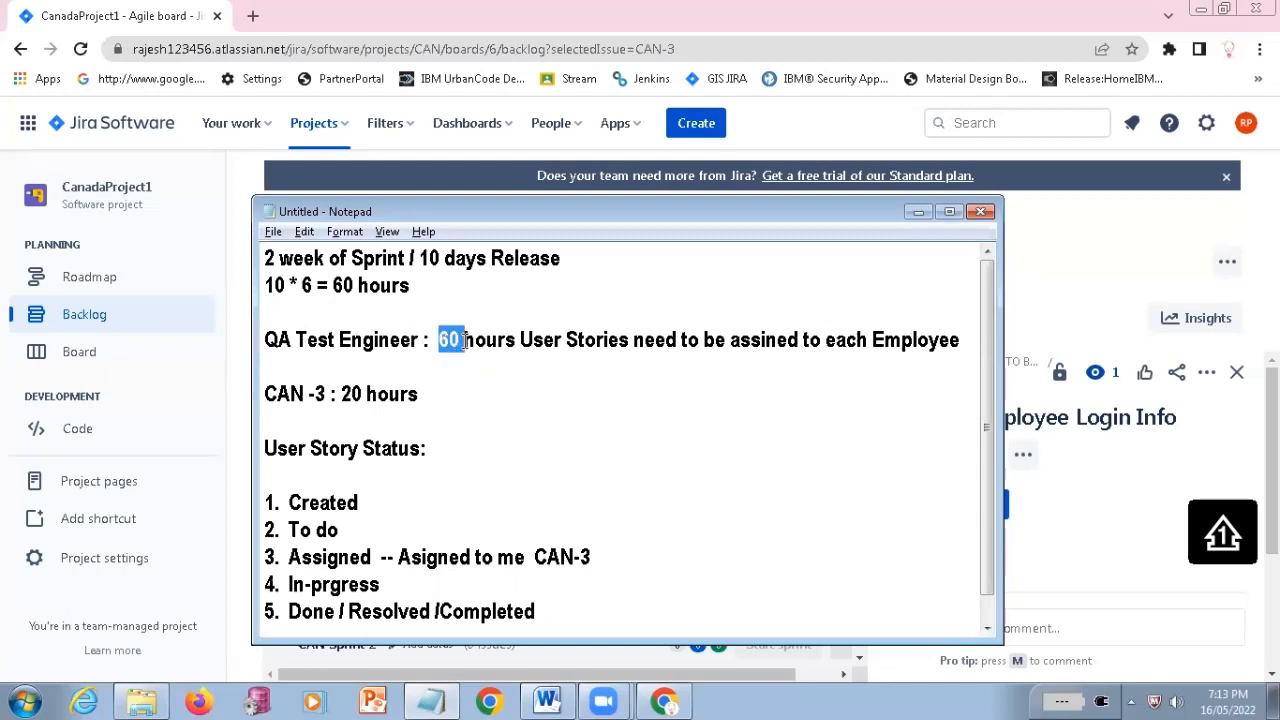
pyautogui.moveTo(343, 393); pyautogui.dragTo(388, 393)
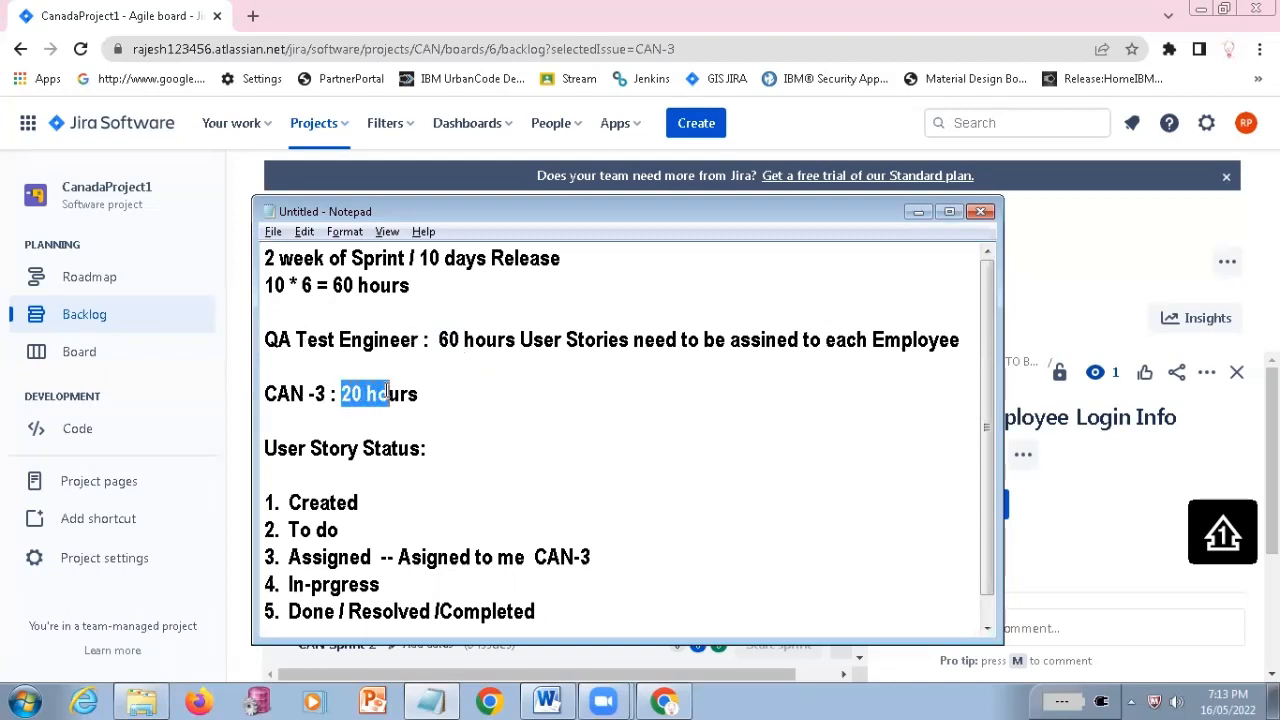
pyautogui.click(336, 416)
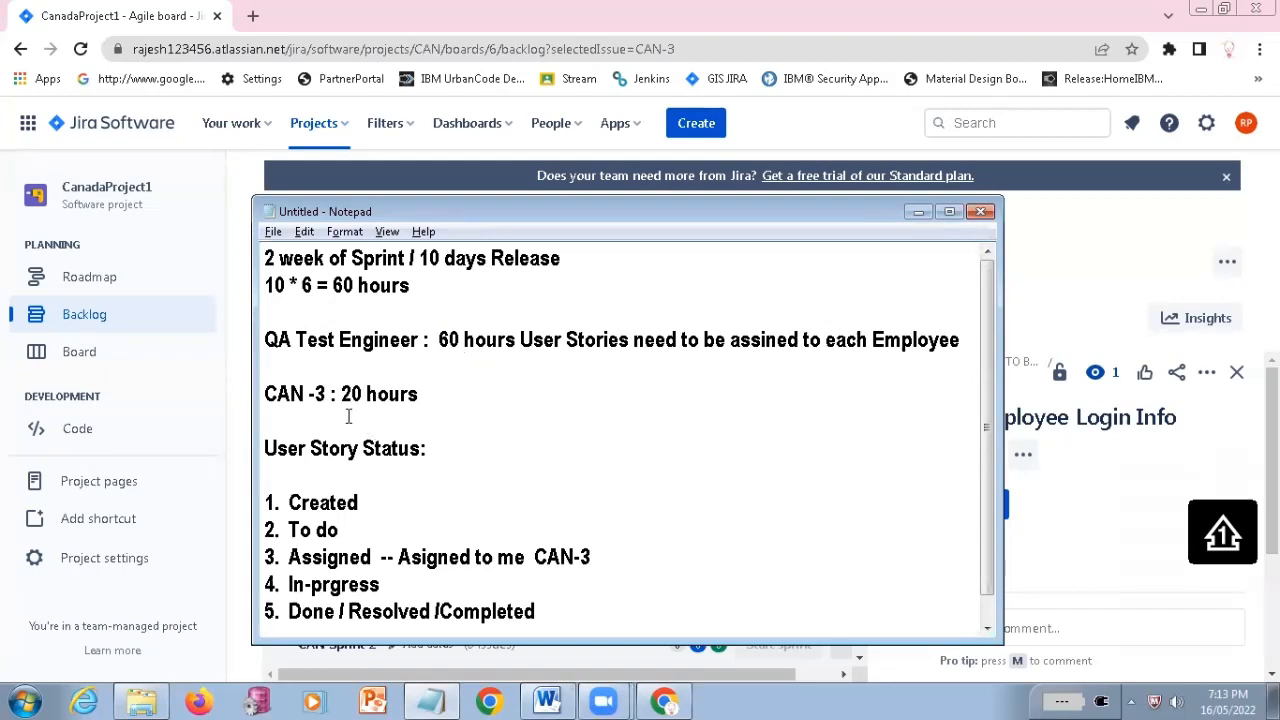
pyautogui.write('CAN-5')
pyautogui.write(': 25 hours')
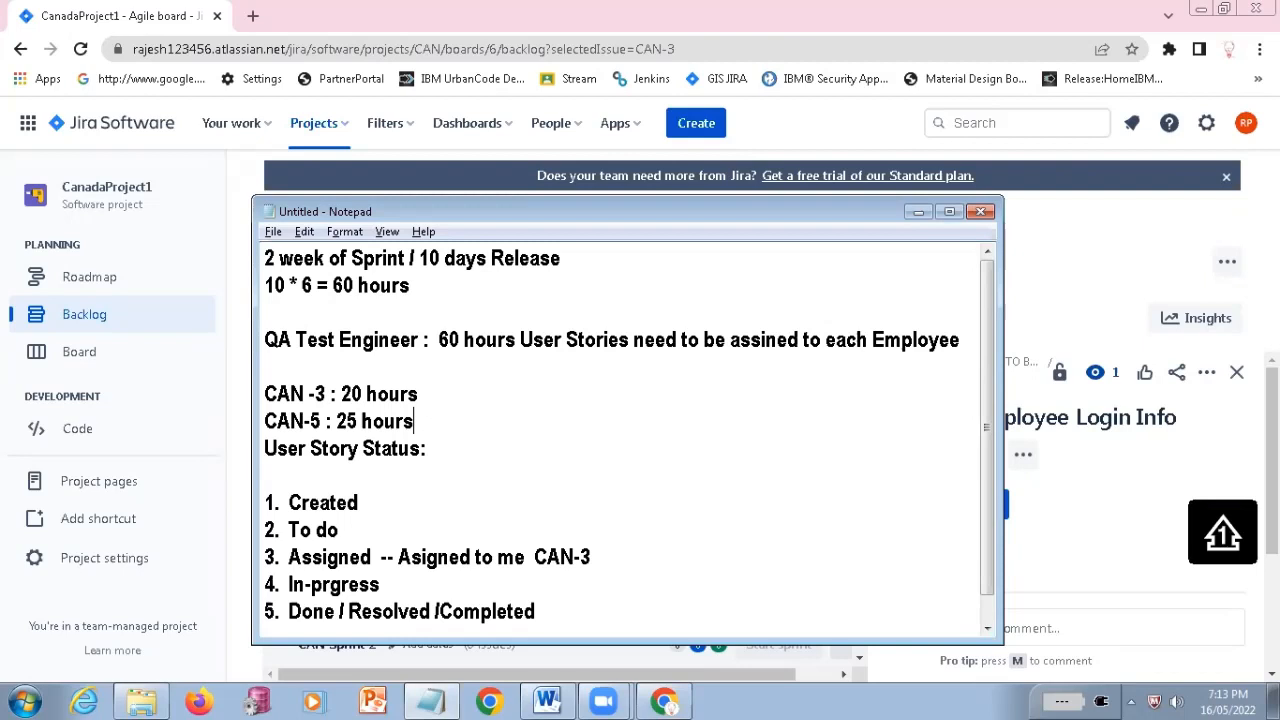
# Add the line "CAN 7 : 10 hours" below the CAN-5 line, highlighting the first two estimates and the 60
pyautogui.press('Return')
pyautogui.write('CAN 7 ')
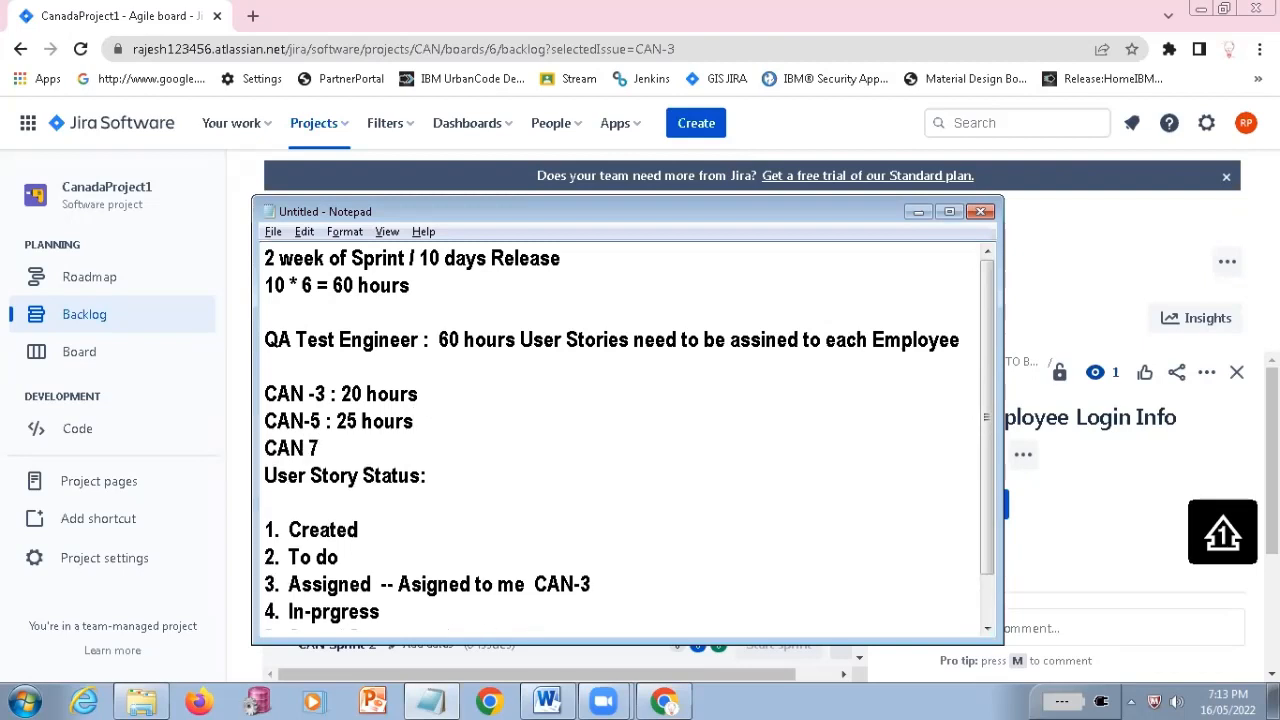
pyautogui.write(':')
pyautogui.moveTo(341, 394); pyautogui.dragTo(212, 374)
pyautogui.click(423, 425)
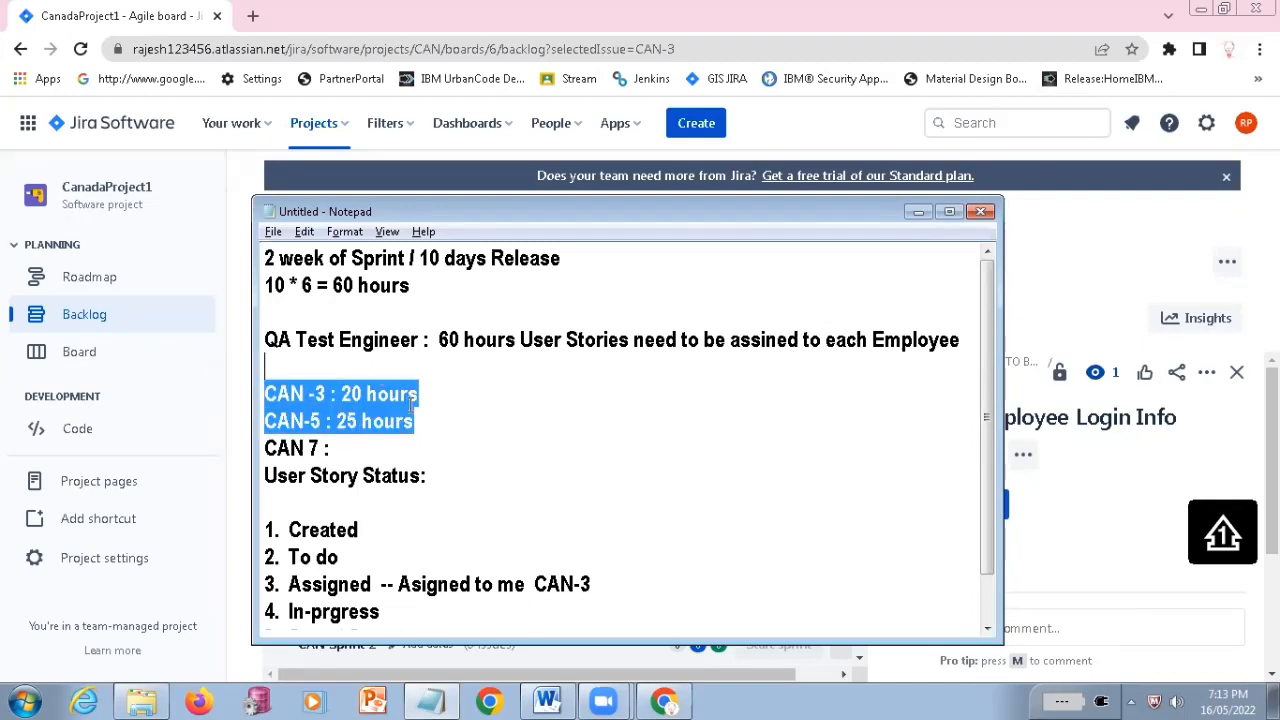
pyautogui.moveTo(438, 340); pyautogui.dragTo(463, 340)
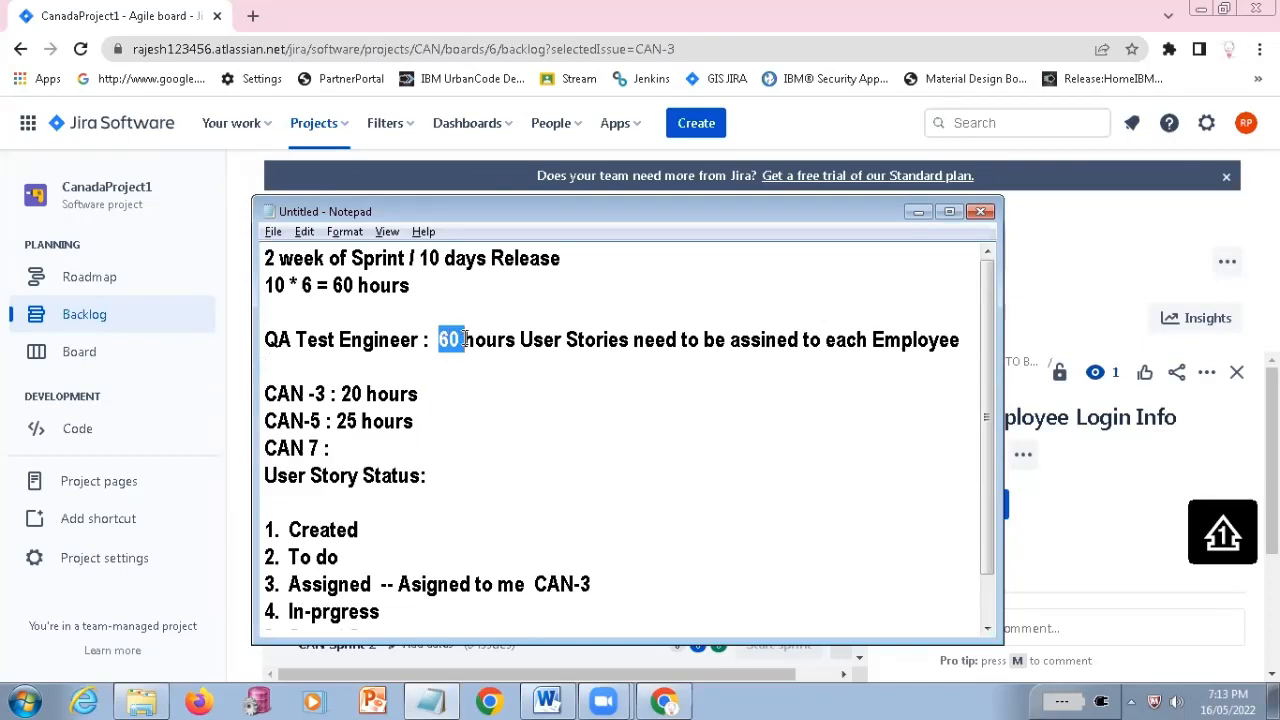
pyautogui.click(358, 445)
pyautogui.write('10 hours')
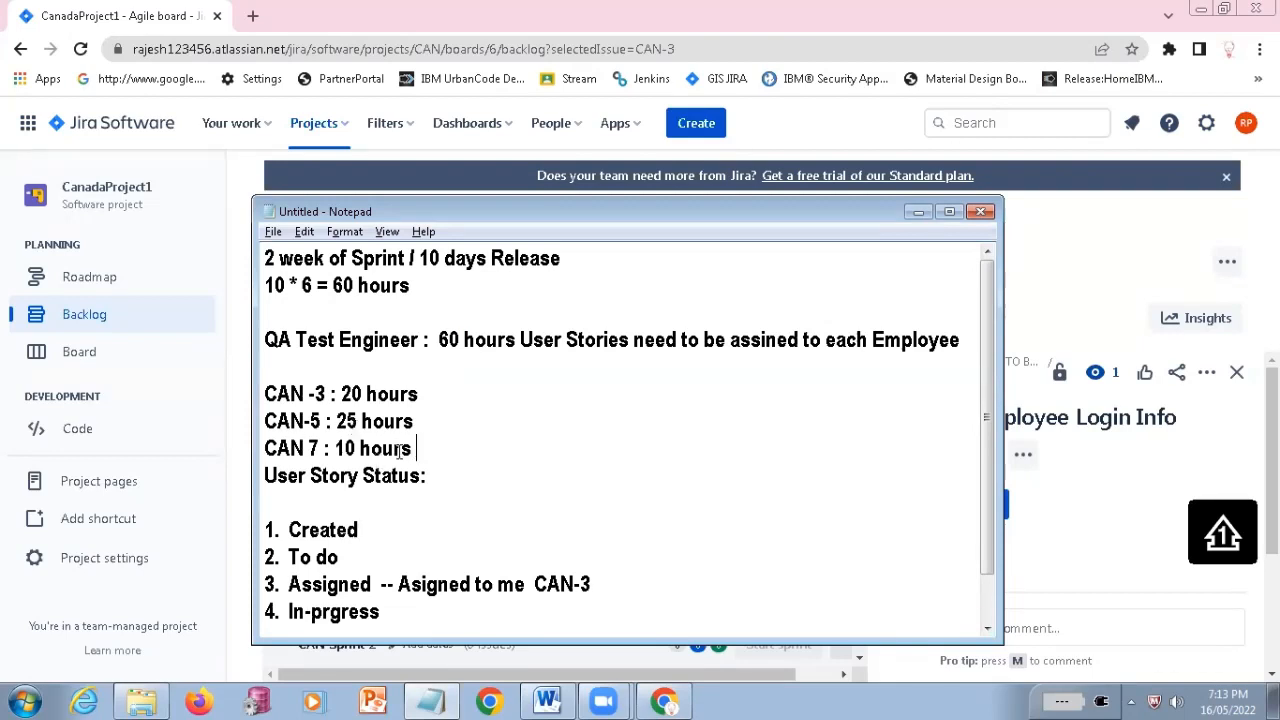
# Compare the three CAN story estimates with the 60 hours per QA Test Engineer by highlighting each alternately
pyautogui.click(440, 340)
pyautogui.moveTo(440, 340); pyautogui.dragTo(514, 340)
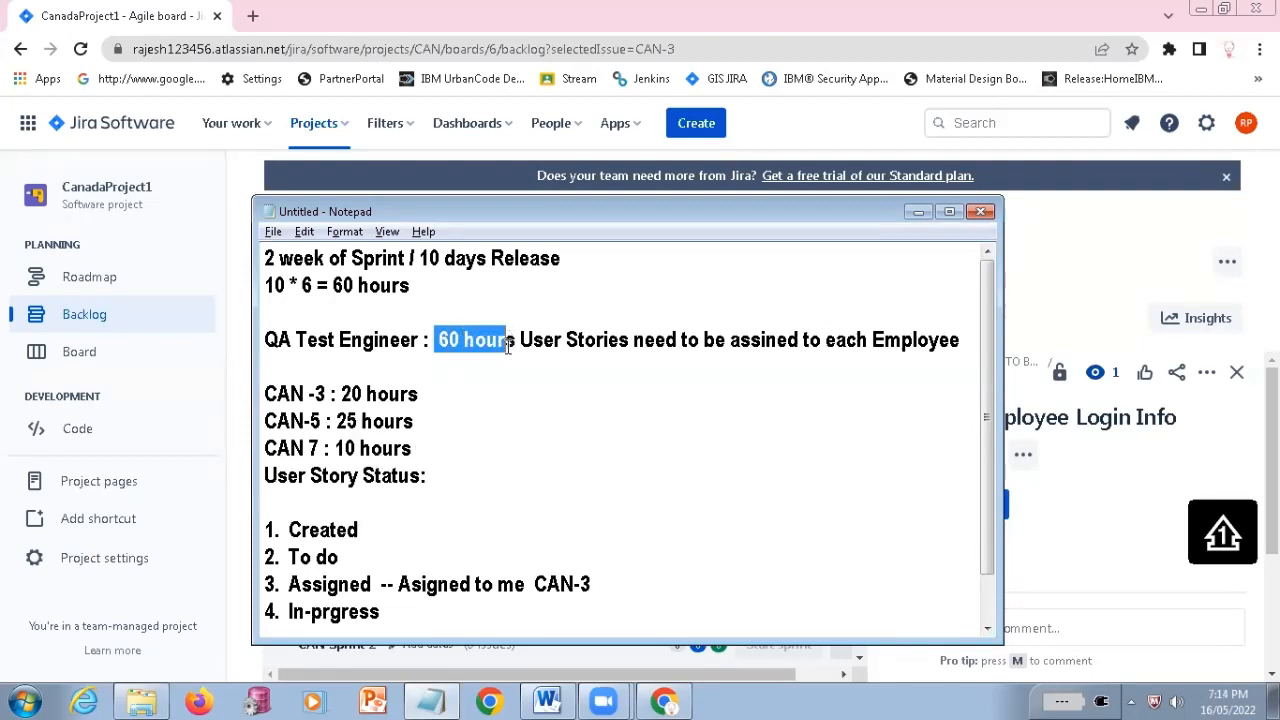
pyautogui.moveTo(420, 448); pyautogui.dragTo(457, 452)
pyautogui.click(372, 445)
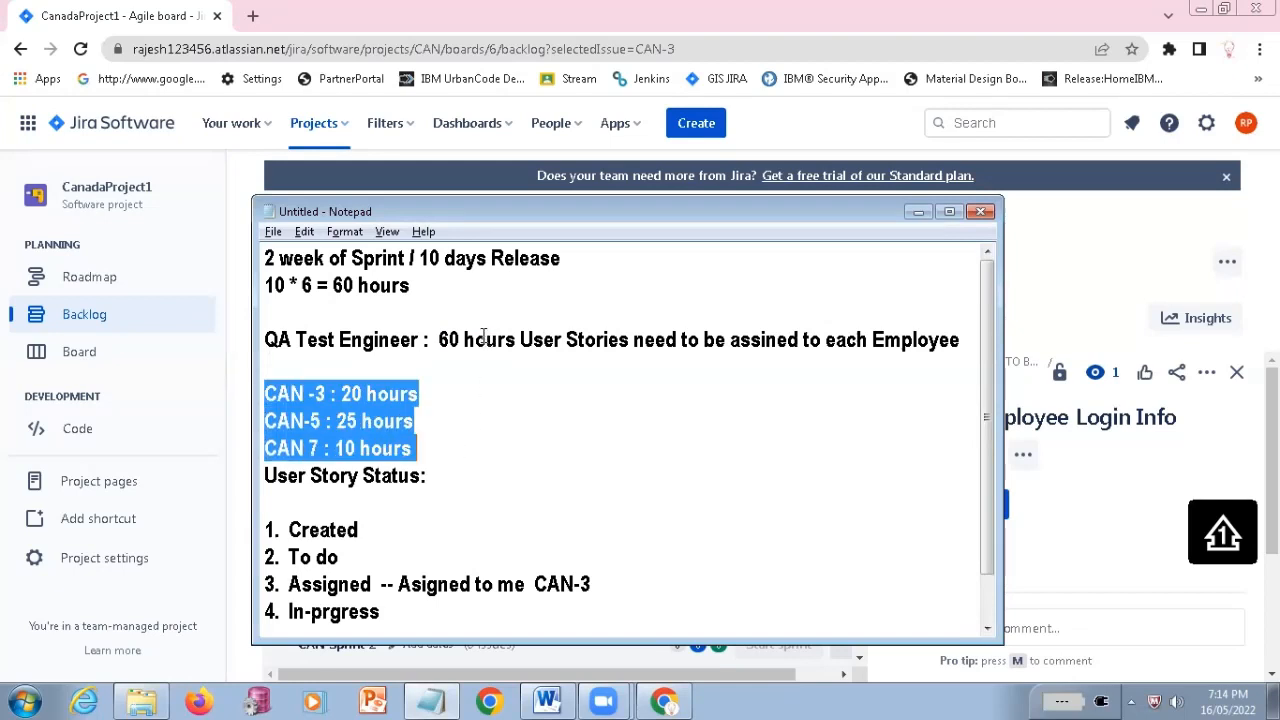
pyautogui.moveTo(440, 340); pyautogui.dragTo(516, 340)
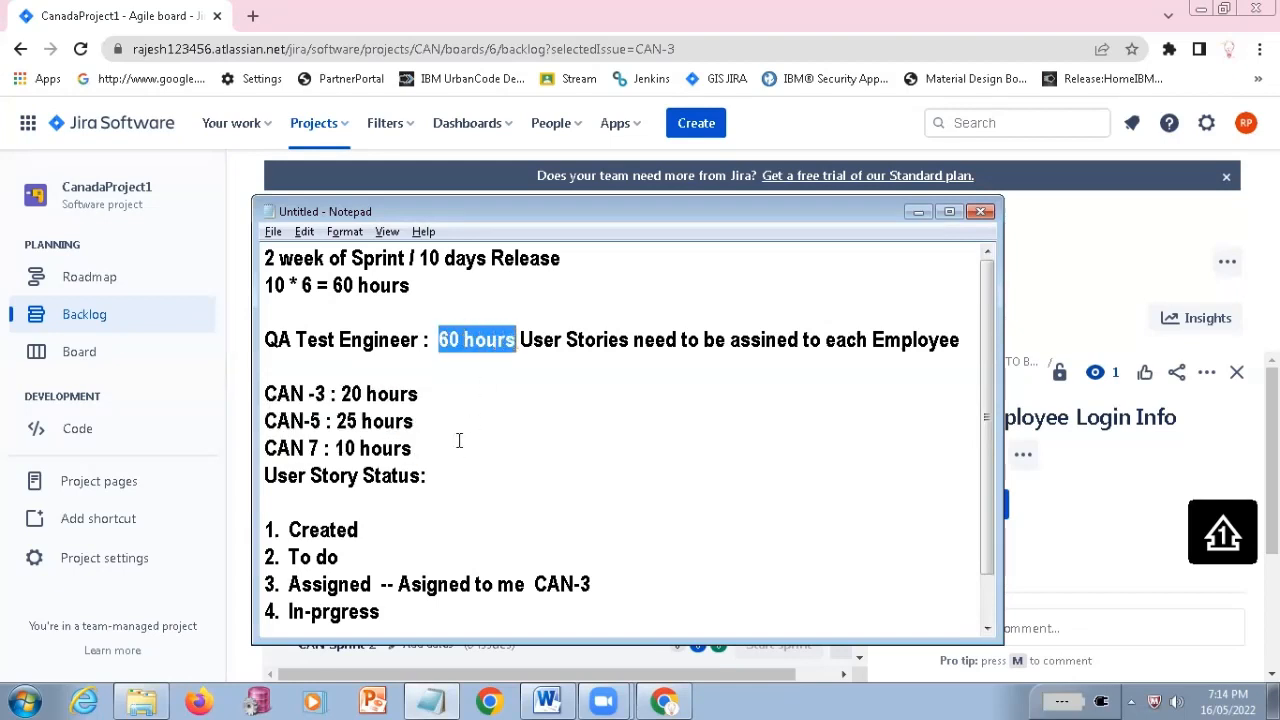
pyautogui.moveTo(436, 457); pyautogui.dragTo(240, 392)
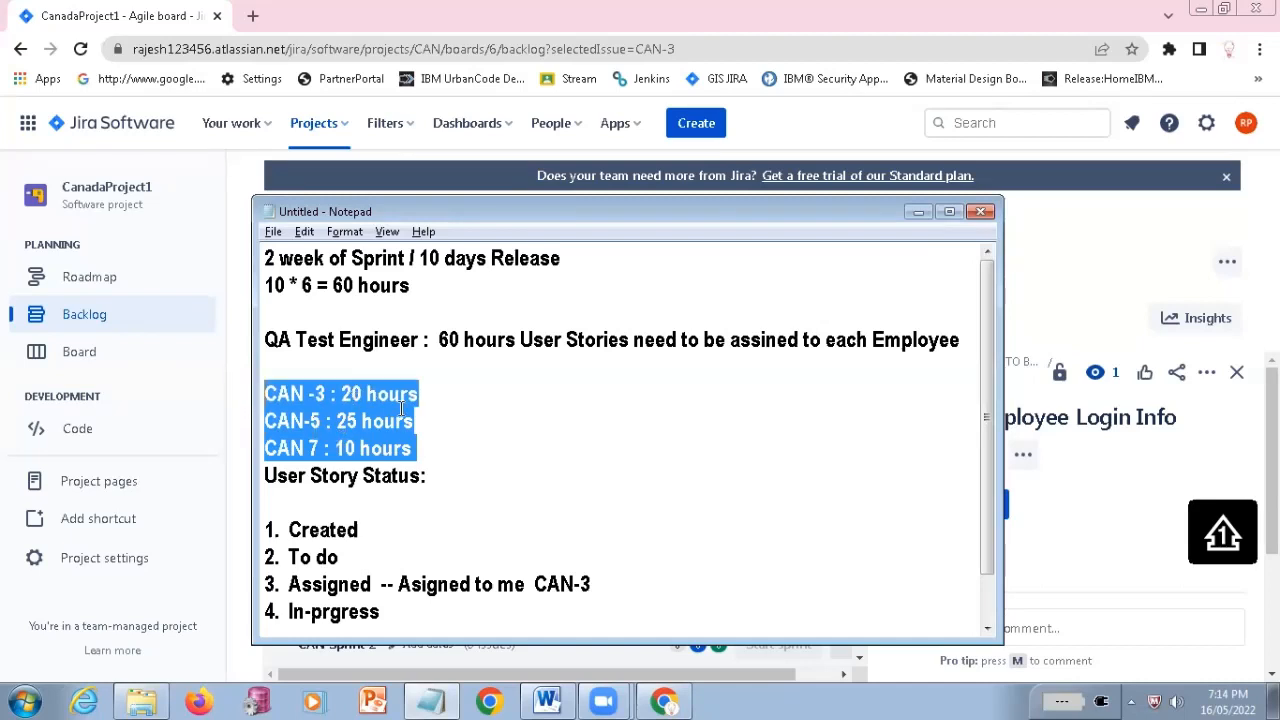
pyautogui.moveTo(449, 338); pyautogui.dragTo(488, 346)
# Add the line "CAN 9 : 5 hours" below the CAN 7 line
pyautogui.click(458, 441)
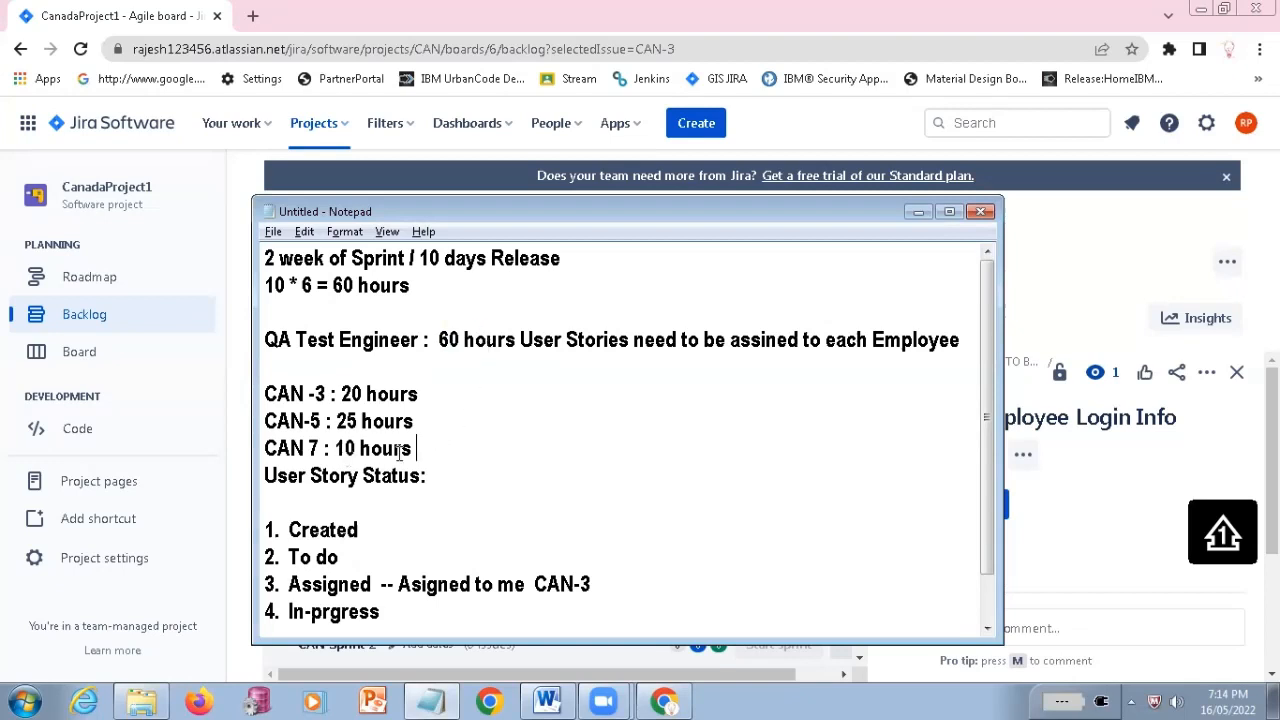
pyautogui.press('Return')
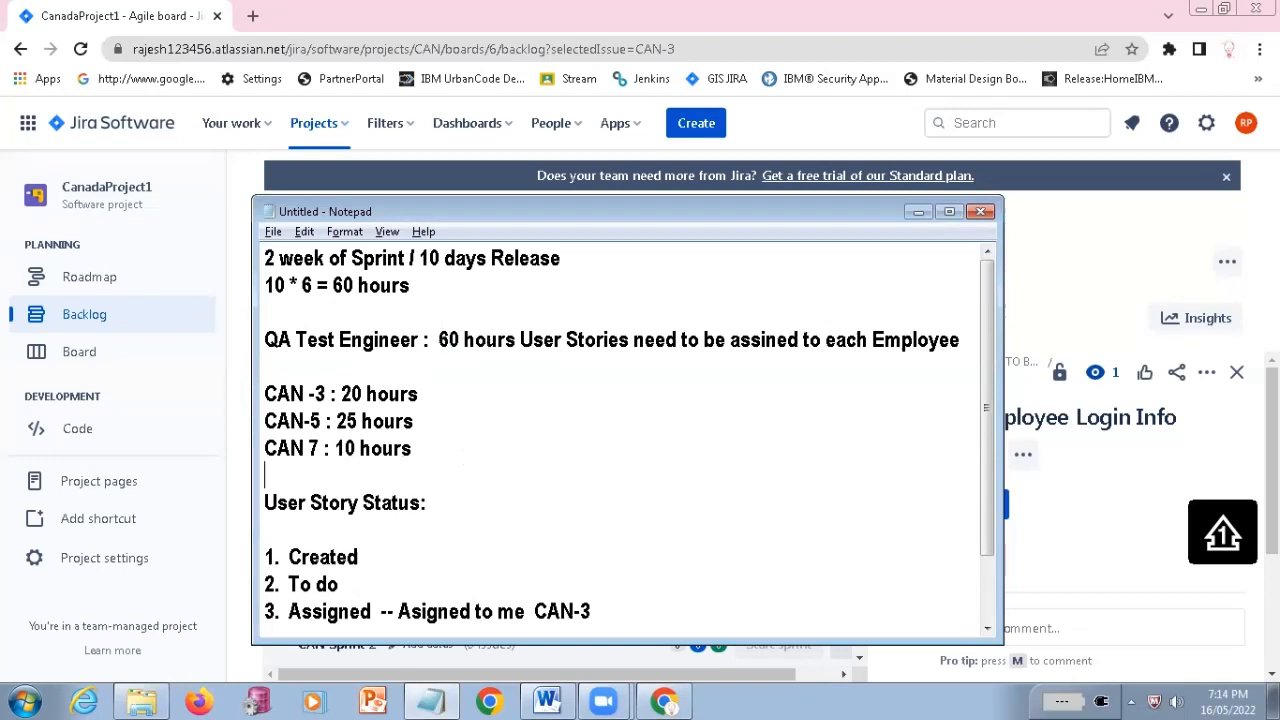
pyautogui.write('CAN 9 ')
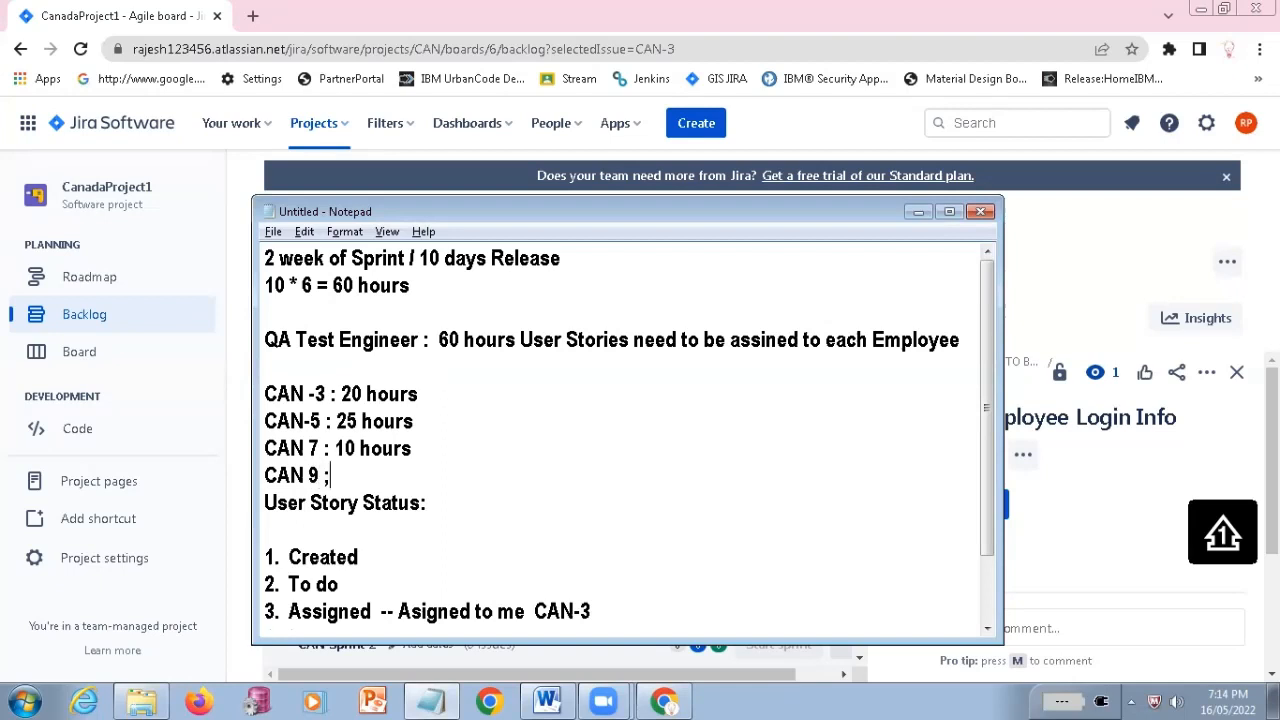
pyautogui.write(';')
pyautogui.press('BackSpace')
pyautogui.write(': 5 hours')
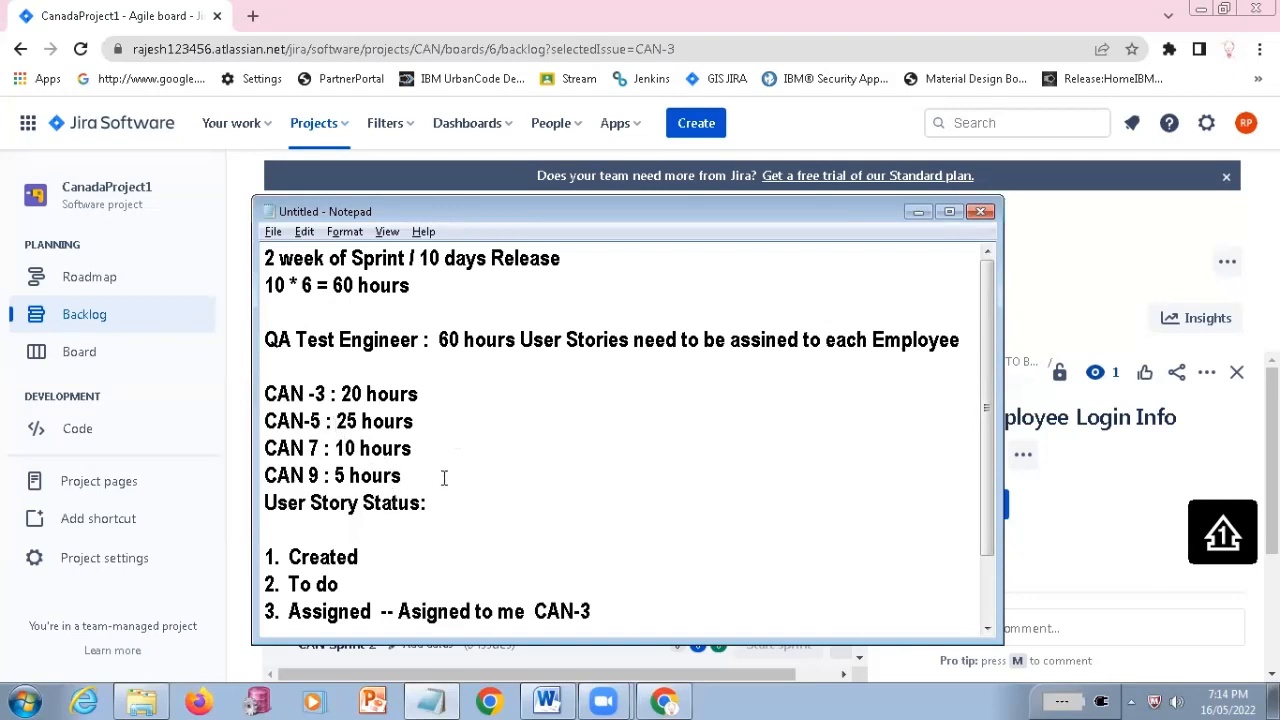
# Highlight the four CAN estimates, glance at the Jira backlog, and insert a blank line above "User Story Status:"
pyautogui.moveTo(265, 394); pyautogui.dragTo(413, 482)
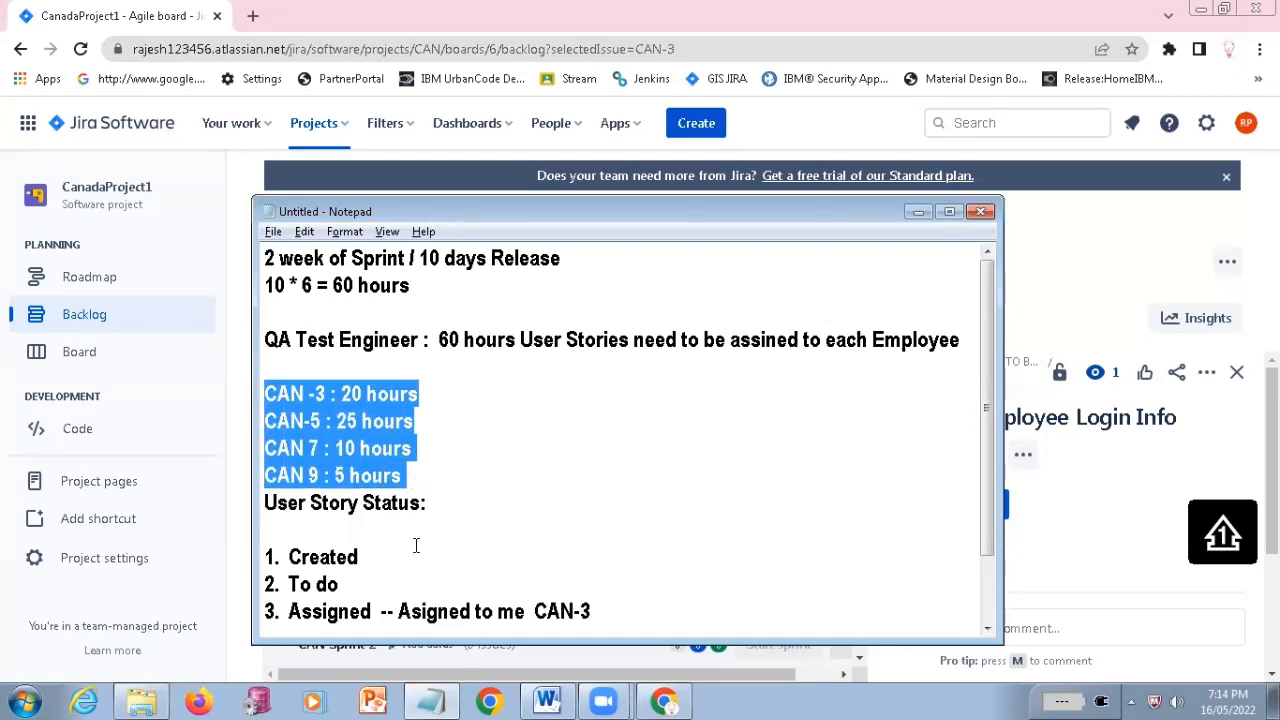
pyautogui.scroll(-1, 443, 509)
pyautogui.hotkey('alt', 'Tab')
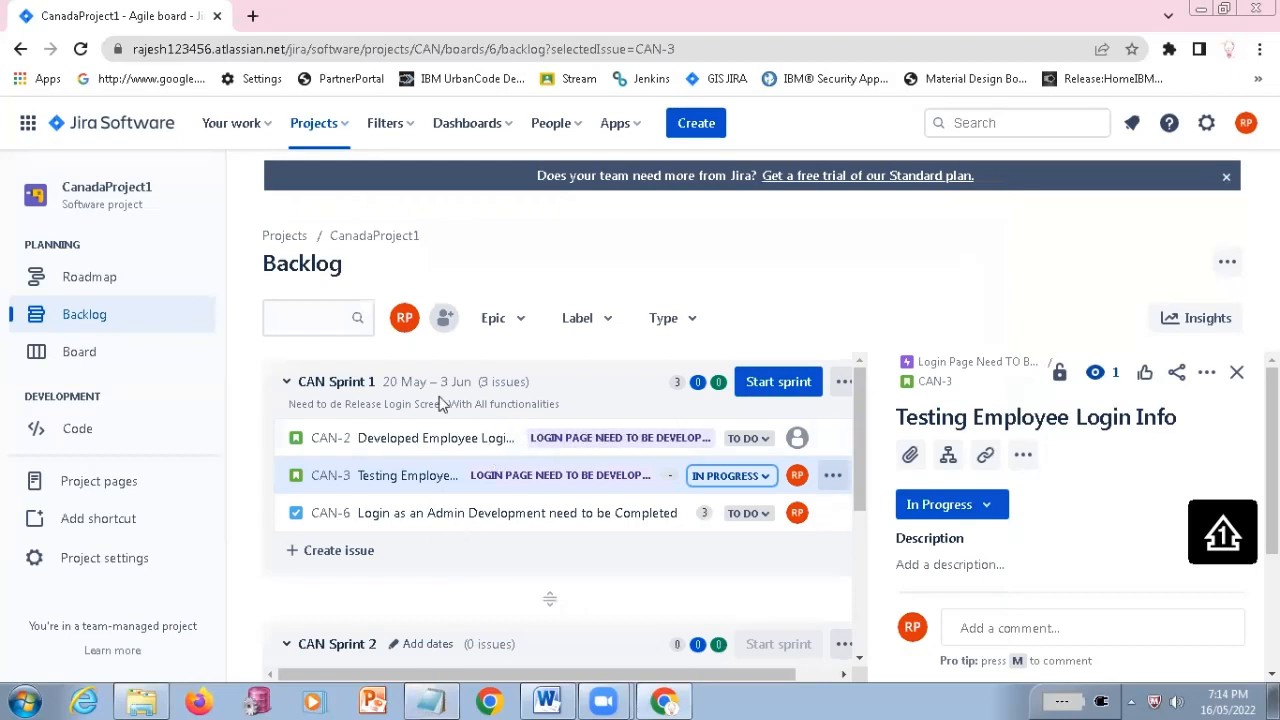
pyautogui.hotkey('alt', 'Tab')
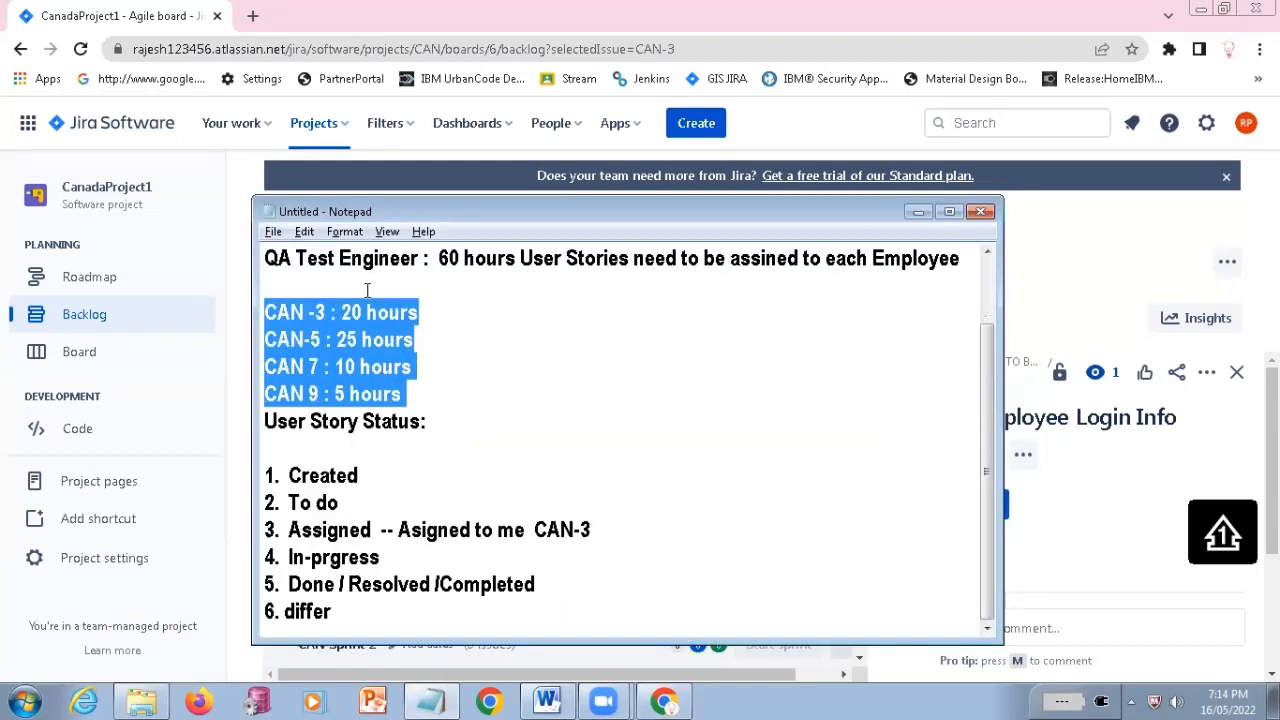
pyautogui.click(416, 392)
pyautogui.press('Return')
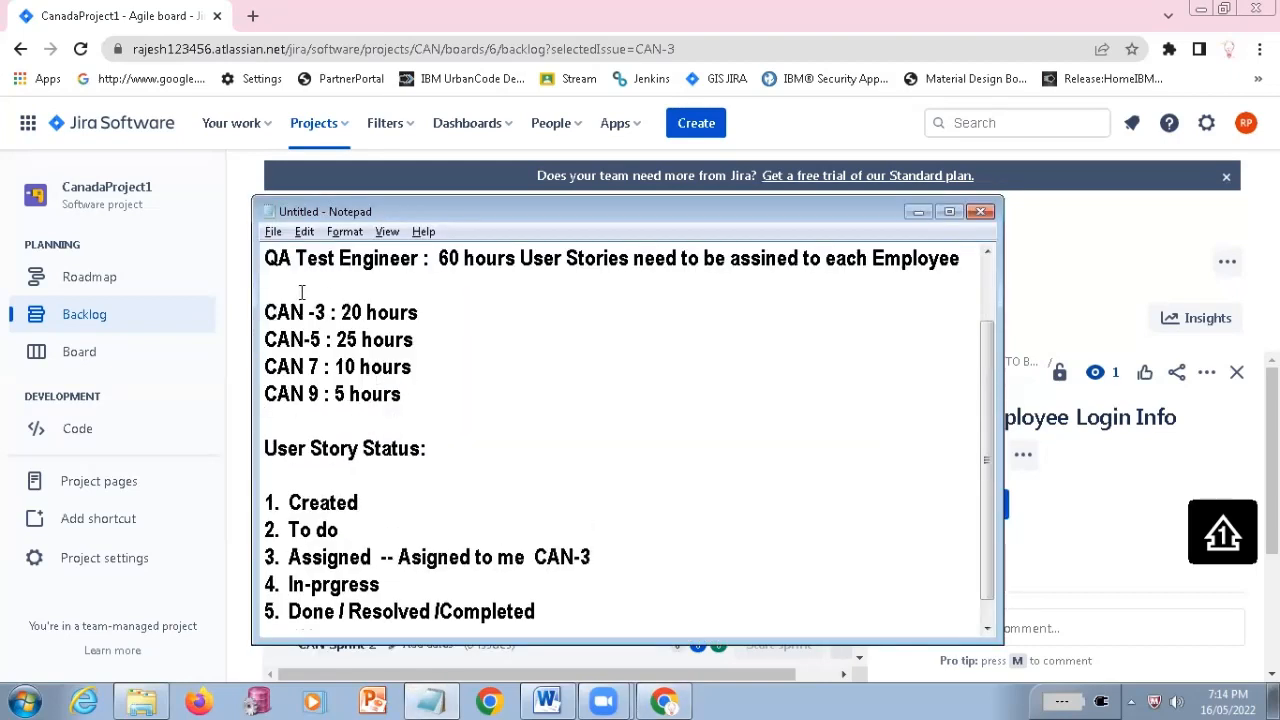
# Highlight the four CAN estimates again and compare them with the CAN Sprint 1 stories in the Jira backlog
pyautogui.doubleClick(284, 312)
pyautogui.keyDown('shift'); pyautogui.click(433, 395); pyautogui.keyUp('shift')
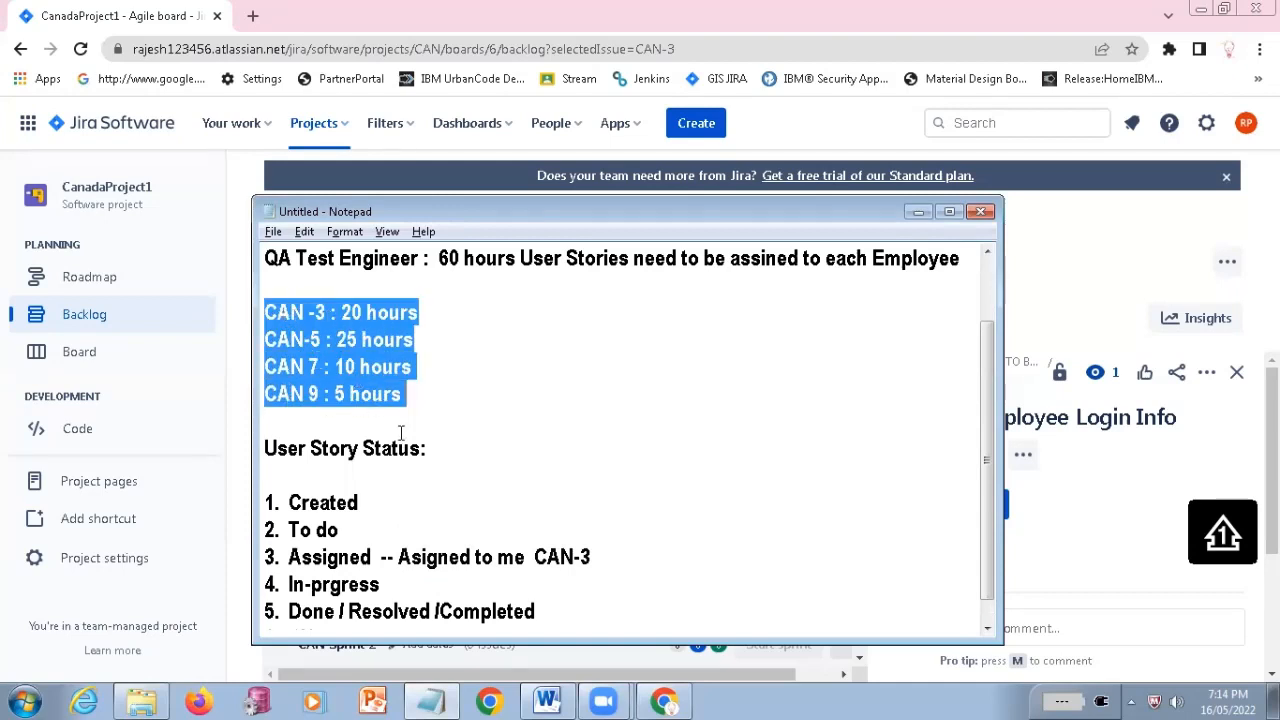
pyautogui.hotkey('alt', 'Tab')
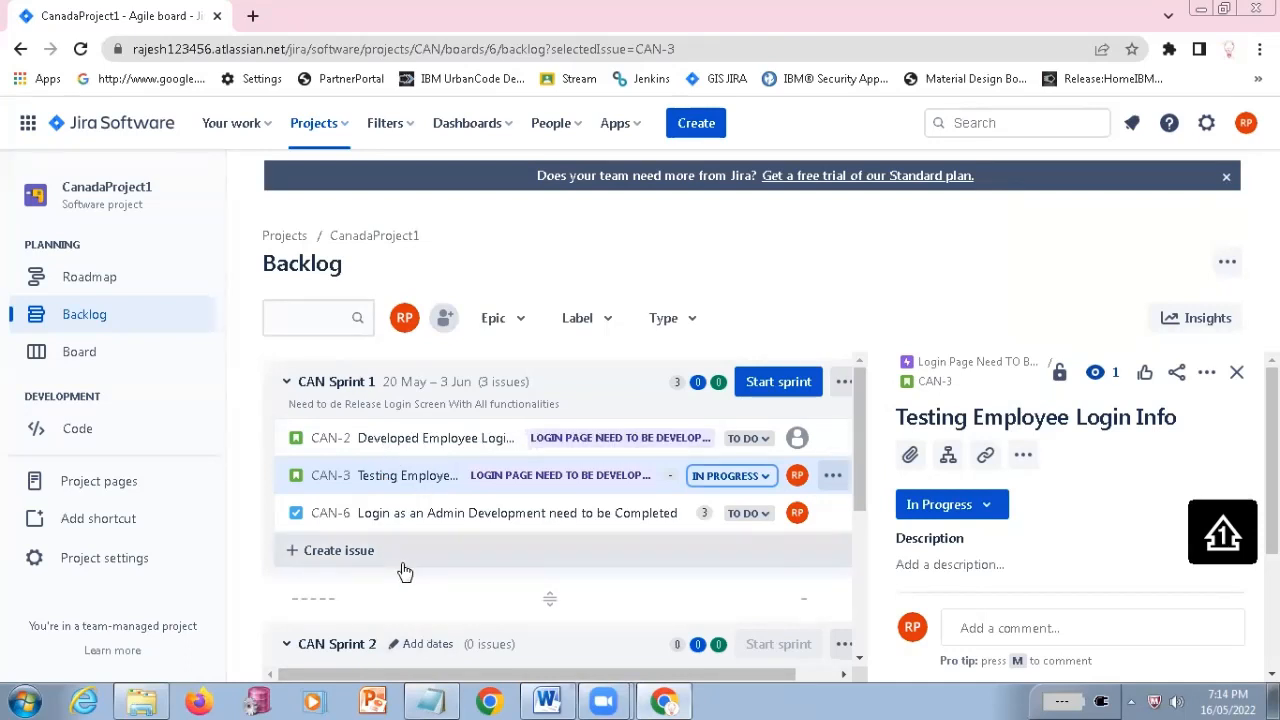
pyautogui.hotkey('alt', 'Tab')
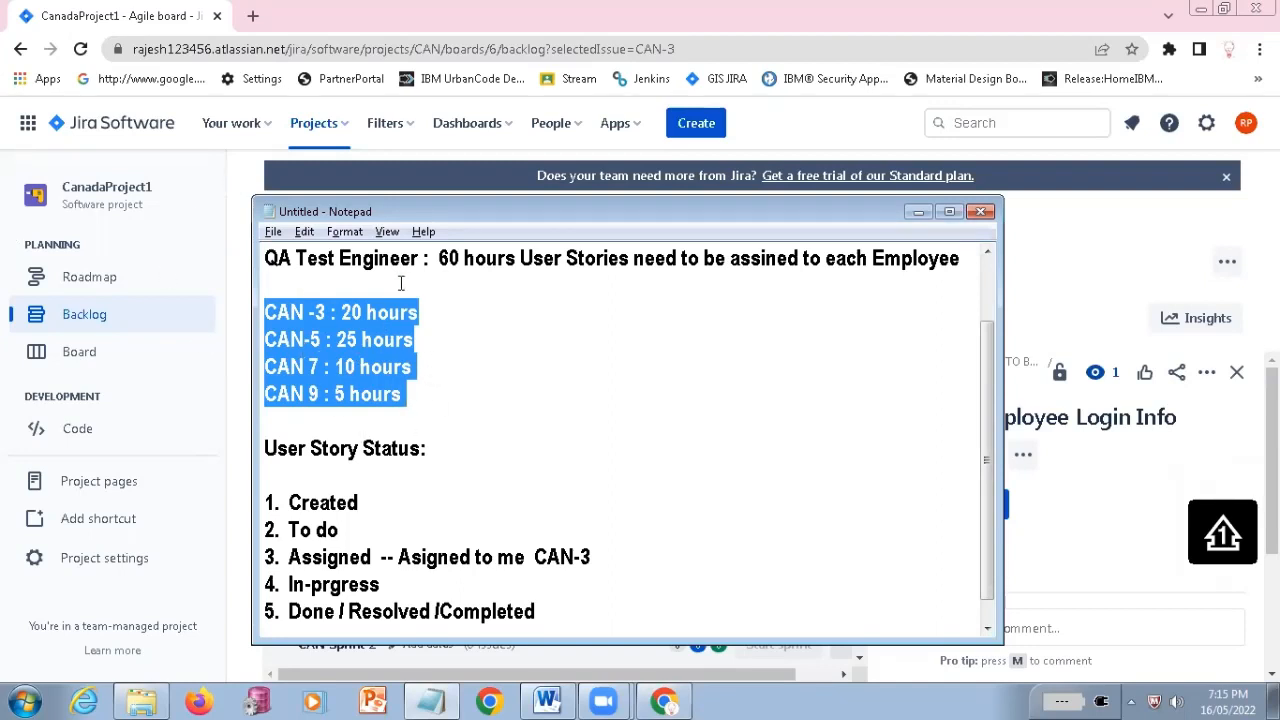
# Switch to the Jira backlog and set the status of CAN-3 in CAN Sprint 1 to Done
pyautogui.hotkey('alt', 'Tab')
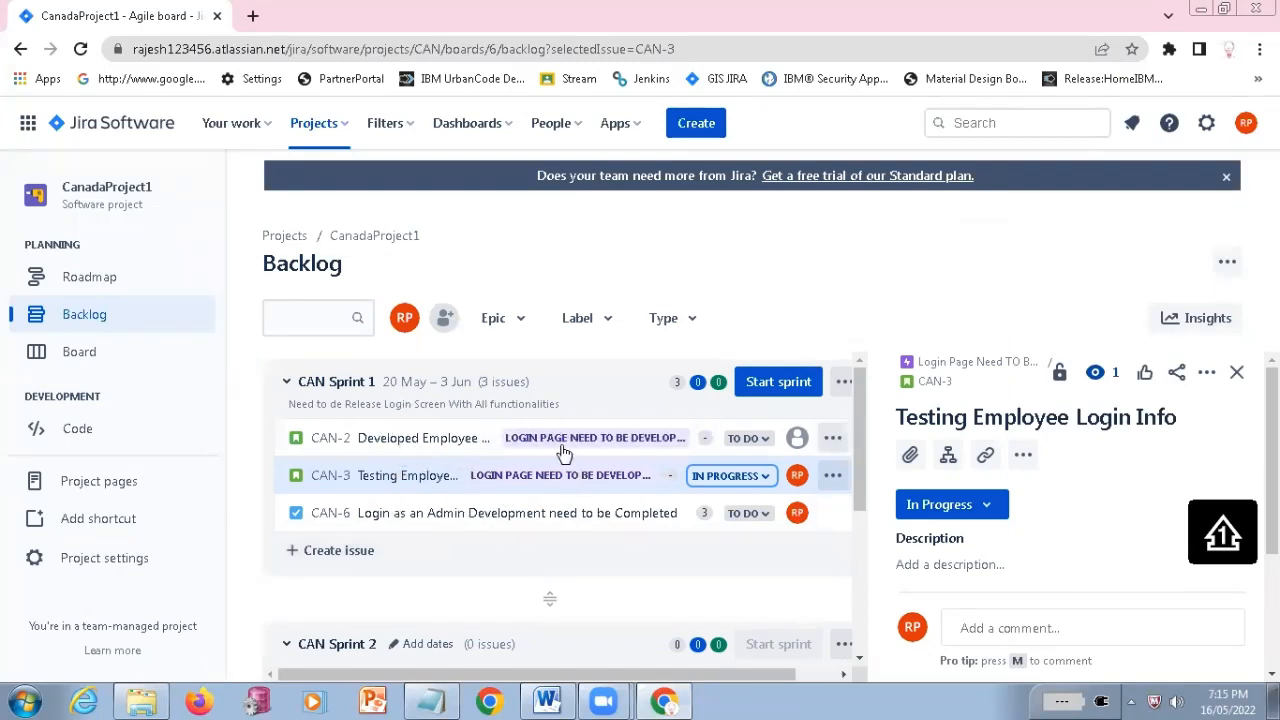
pyautogui.click(764, 480)
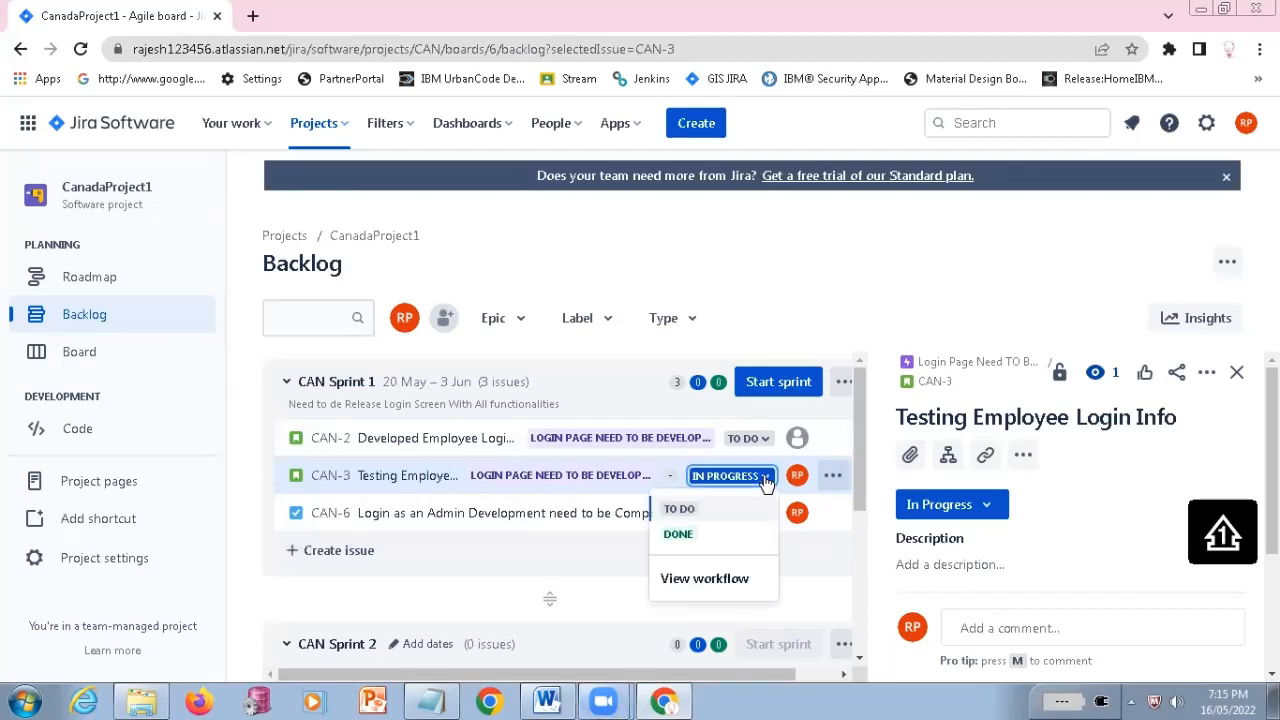
pyautogui.click(678, 534)
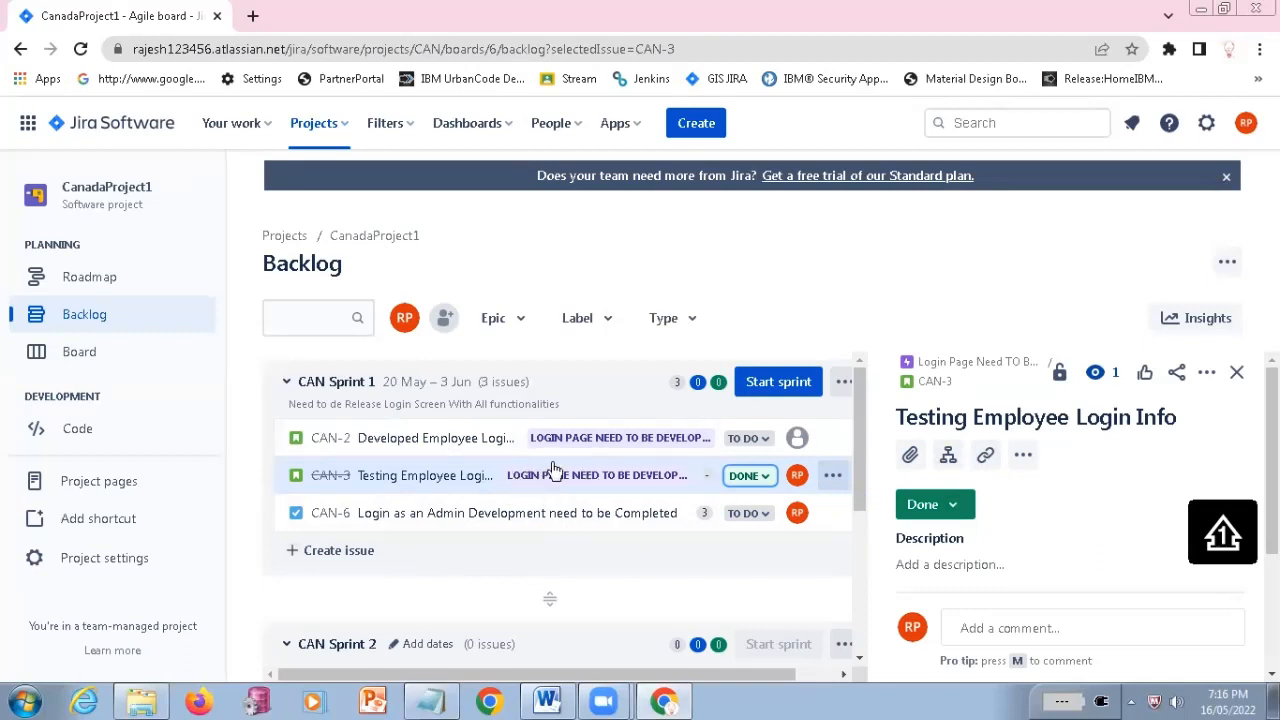
# Examine the status options available for CAN-3, leave its status as is, and open the context menu on its title
pyautogui.click(755, 485)
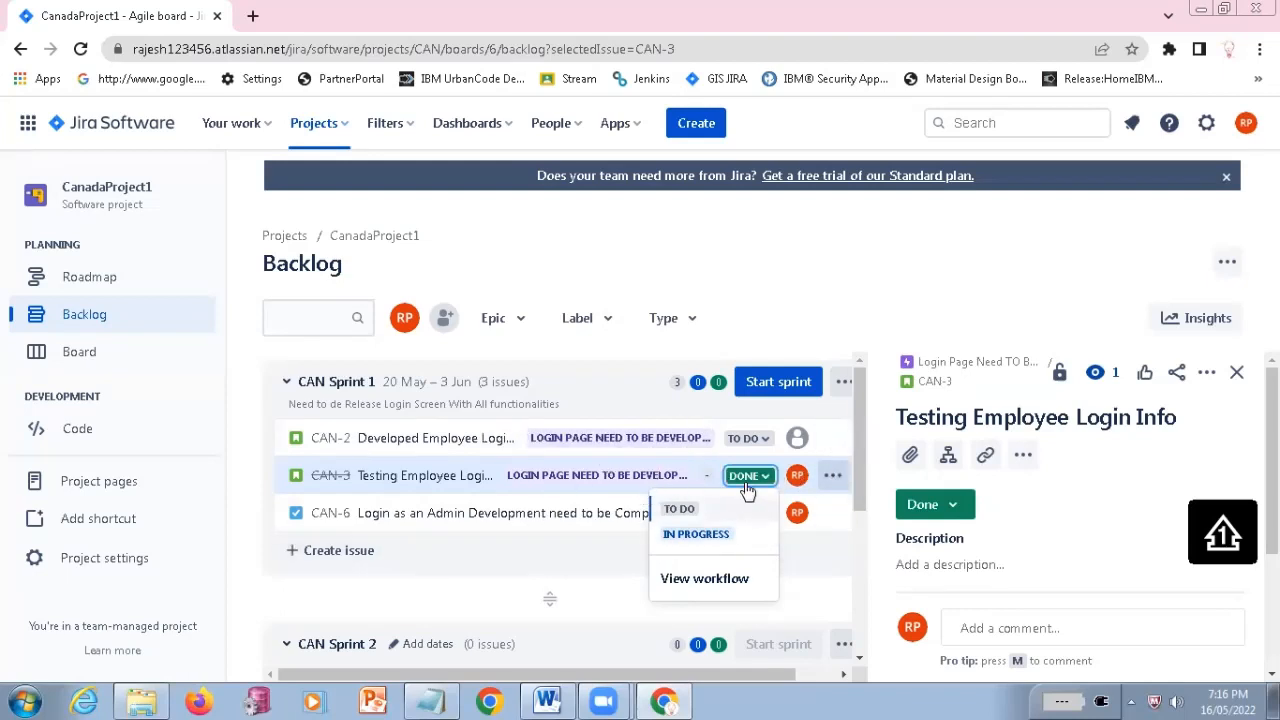
pyautogui.click(696, 464)
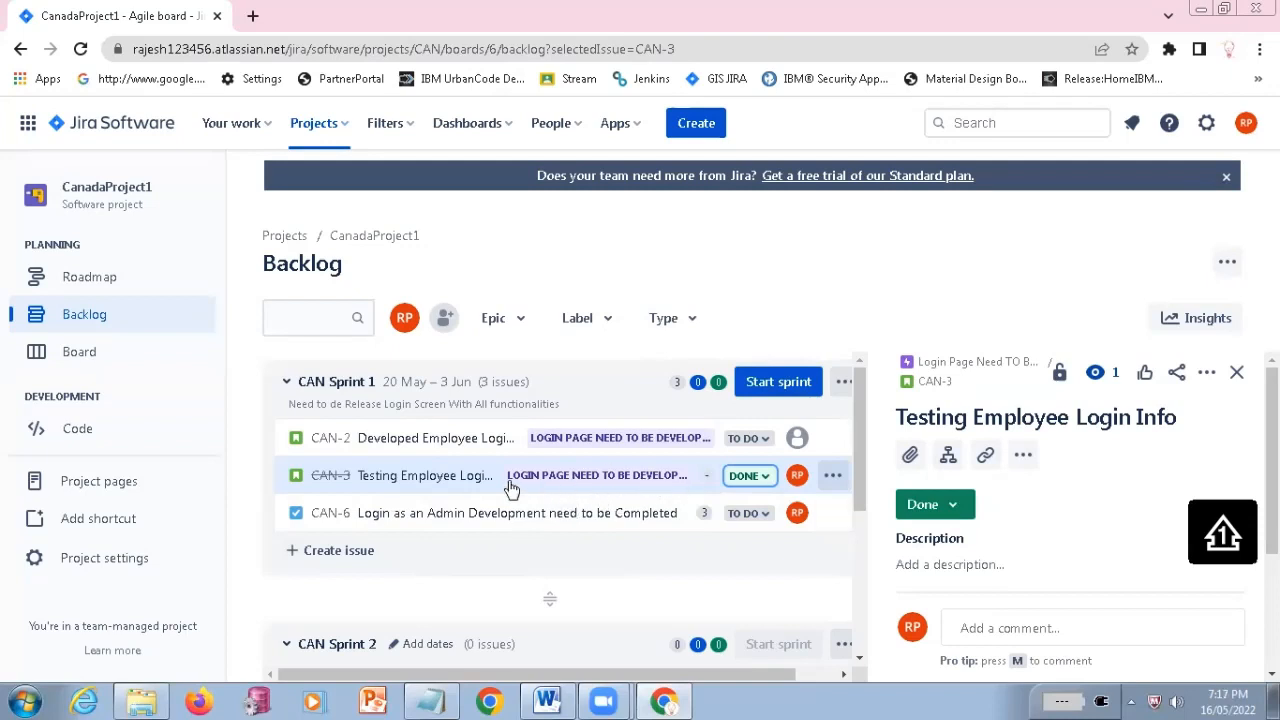
pyautogui.rightClick(432, 481)
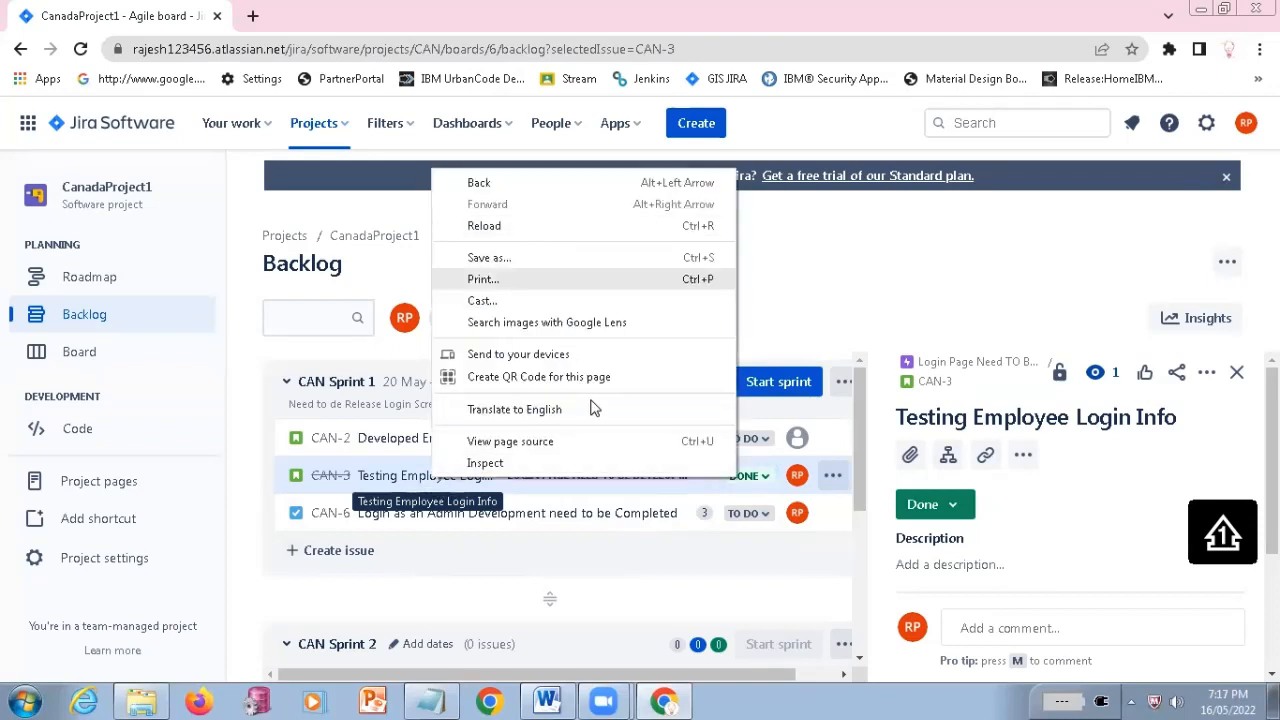
# Dismiss the context menu, open the CAN-3 comment editor, and switch the issue's activity view to its change history
pyautogui.click(403, 485)
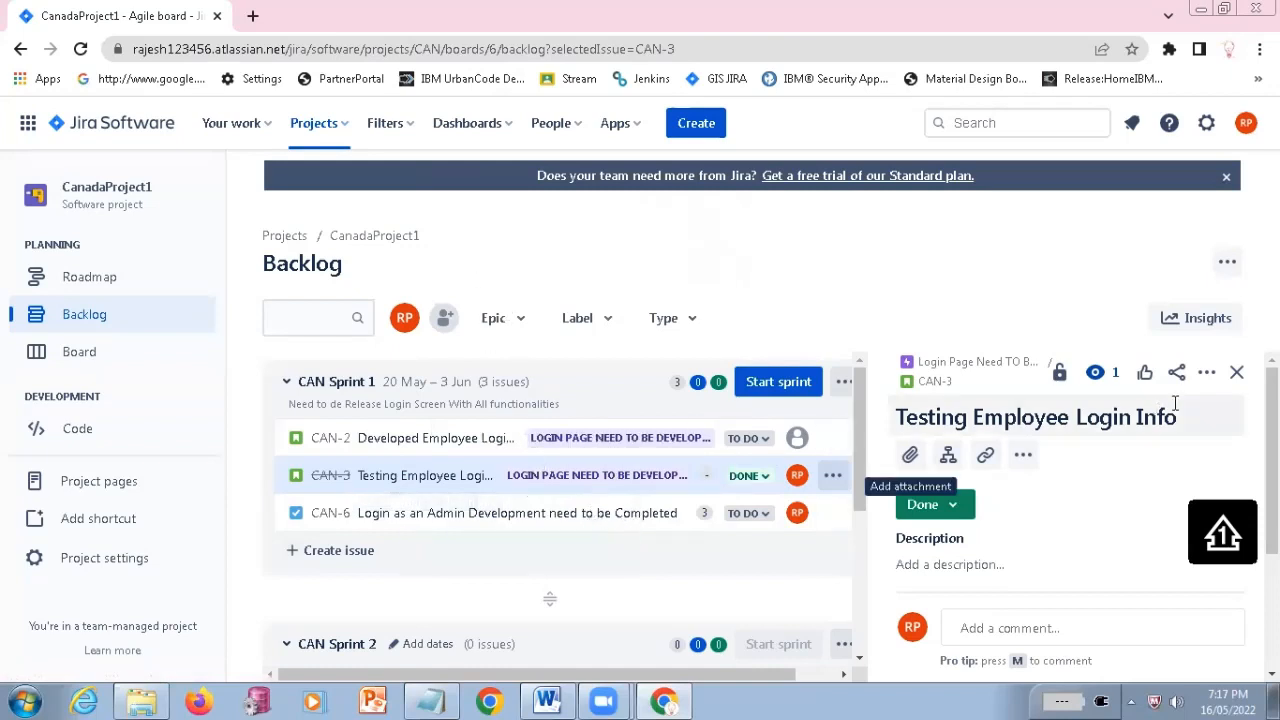
pyautogui.scroll(-3, 1066, 512)
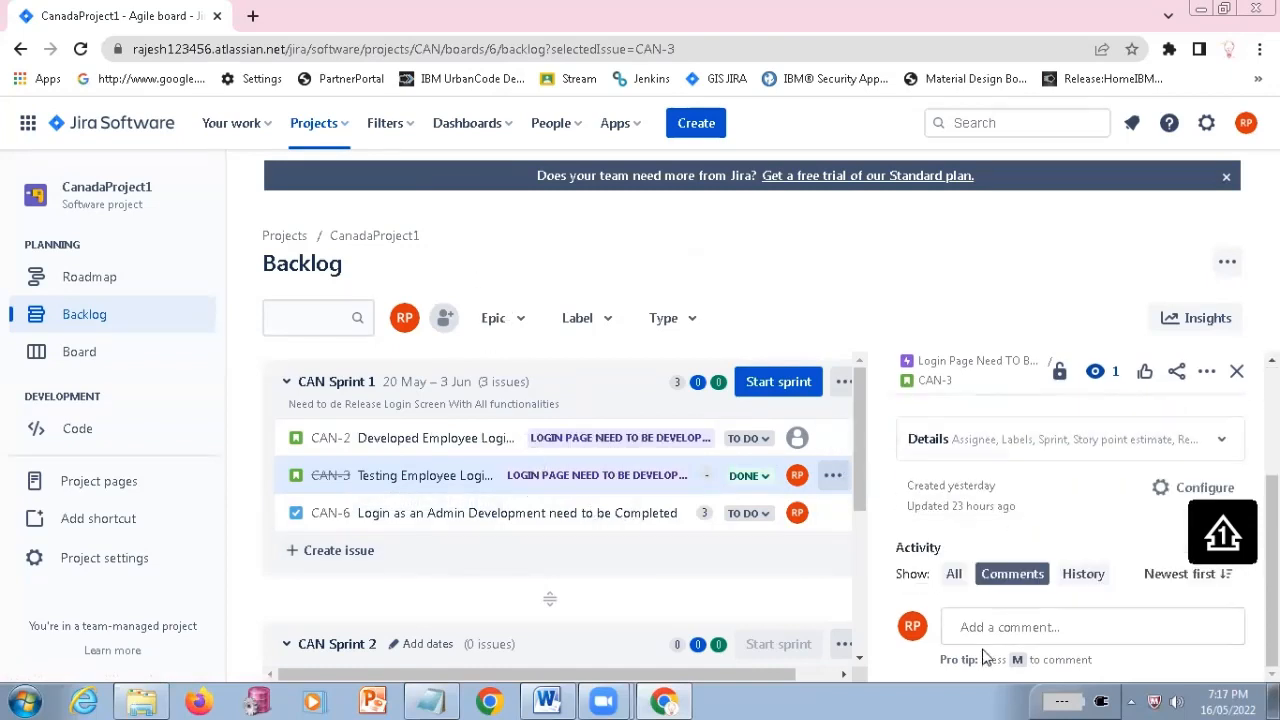
pyautogui.click(982, 622)
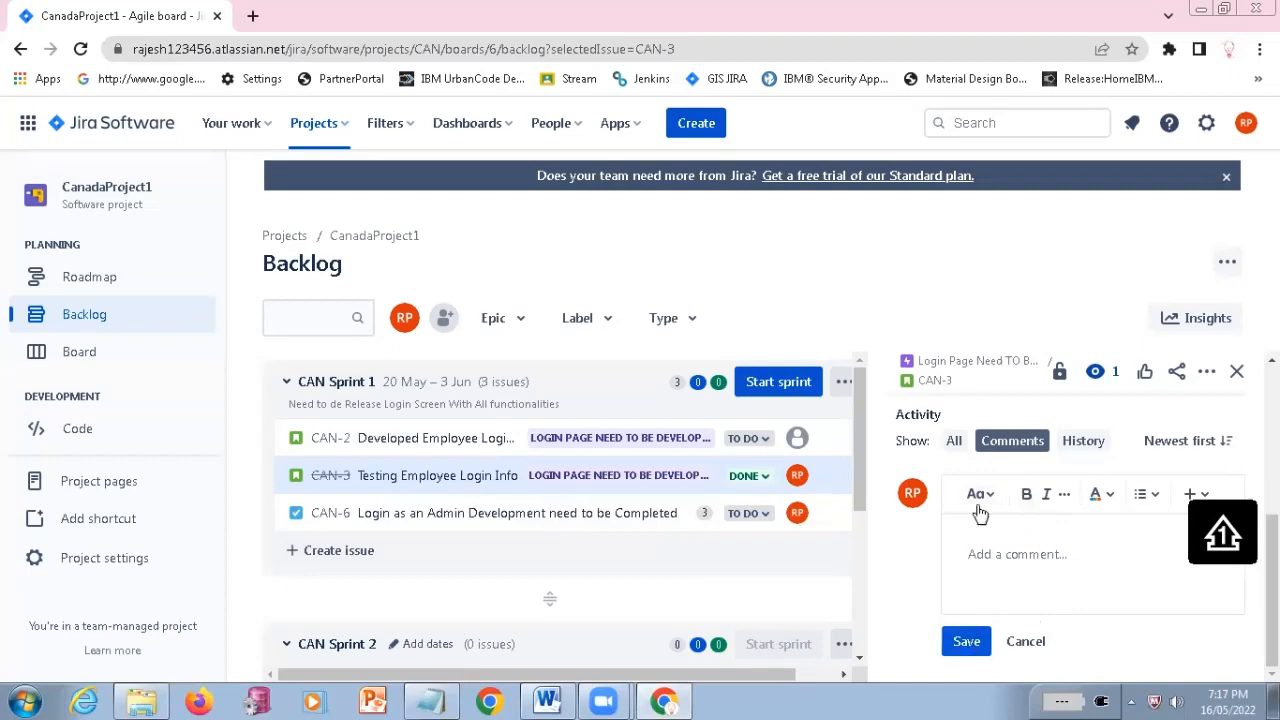
pyautogui.click(1085, 443)
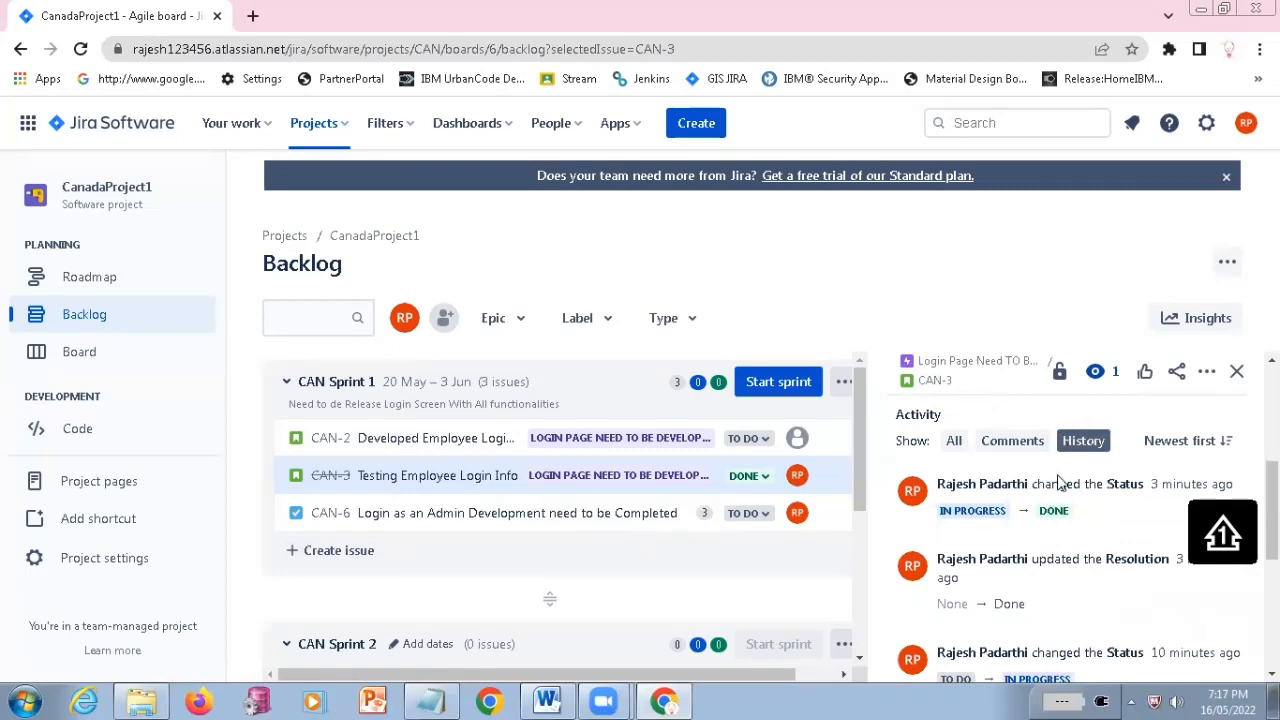
# Highlight the issue creation, Parent change and Sprint update entries in the CAN-3 history, including the CAN Sprint 1 value
pyautogui.scroll(-5, 1052, 530)
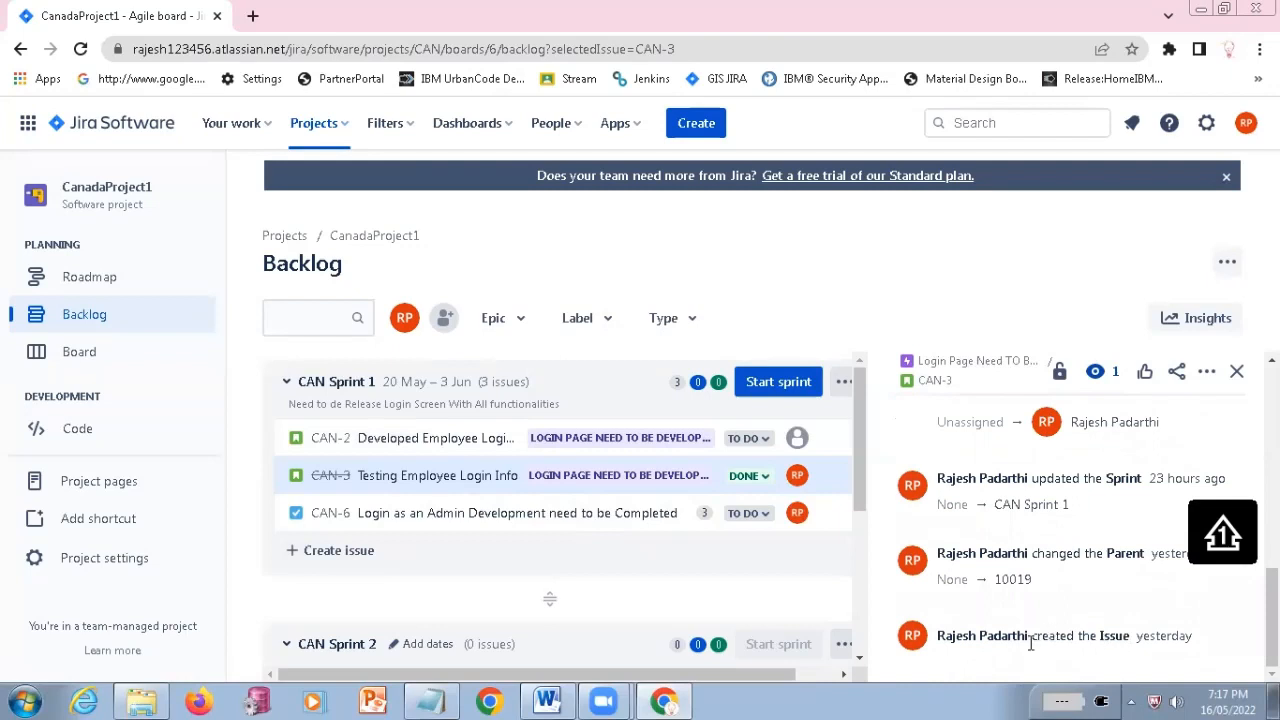
pyautogui.moveTo(1030, 636); pyautogui.dragTo(1131, 638)
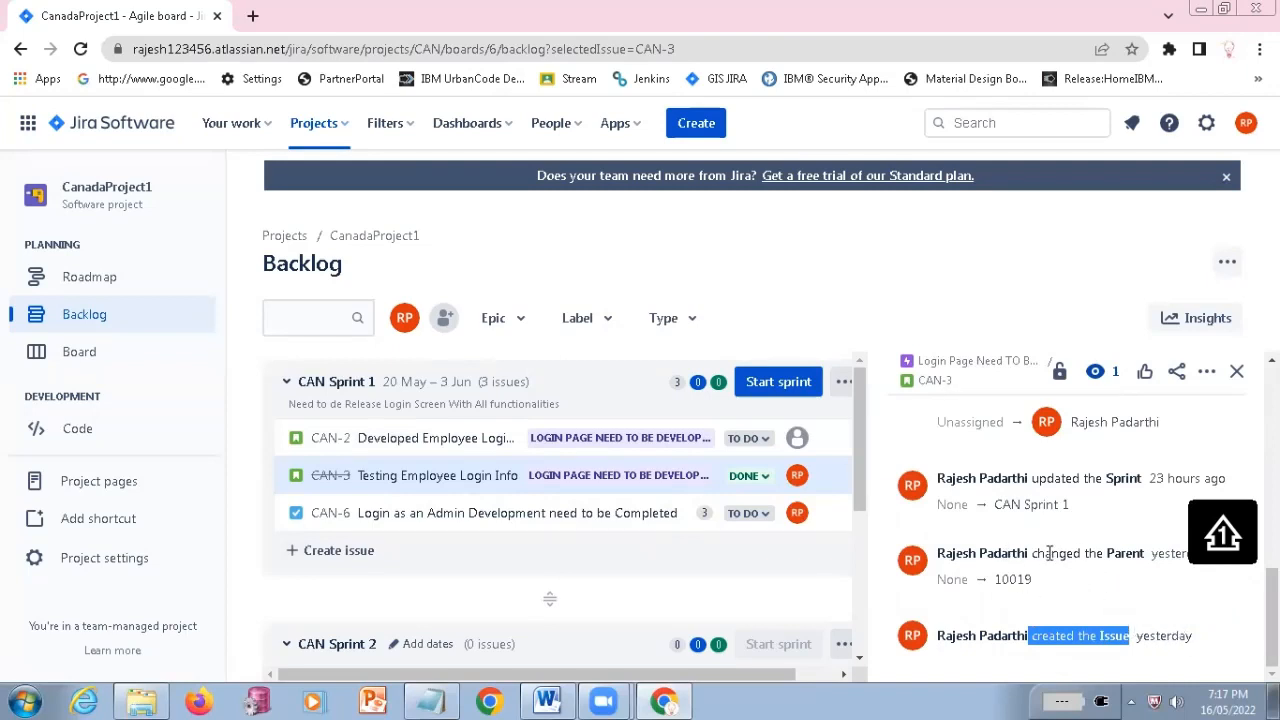
pyautogui.moveTo(1049, 553); pyautogui.dragTo(1193, 568)
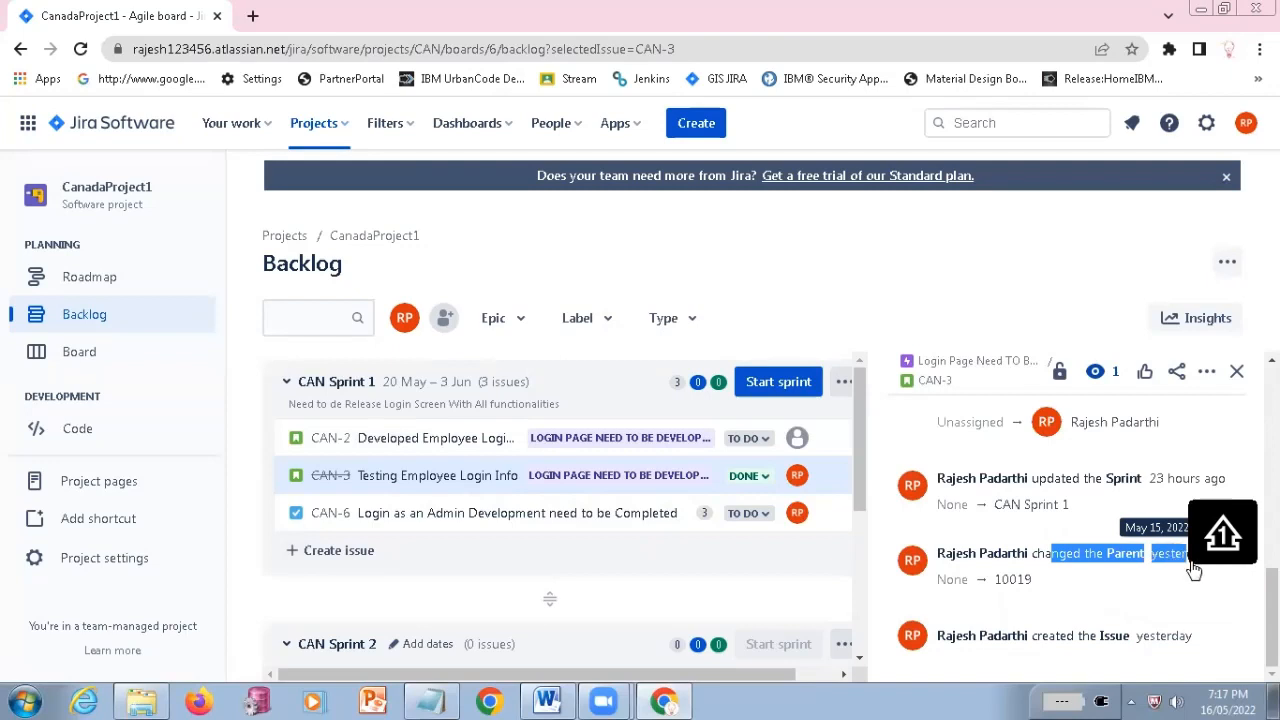
pyautogui.scroll(1, 1180, 577)
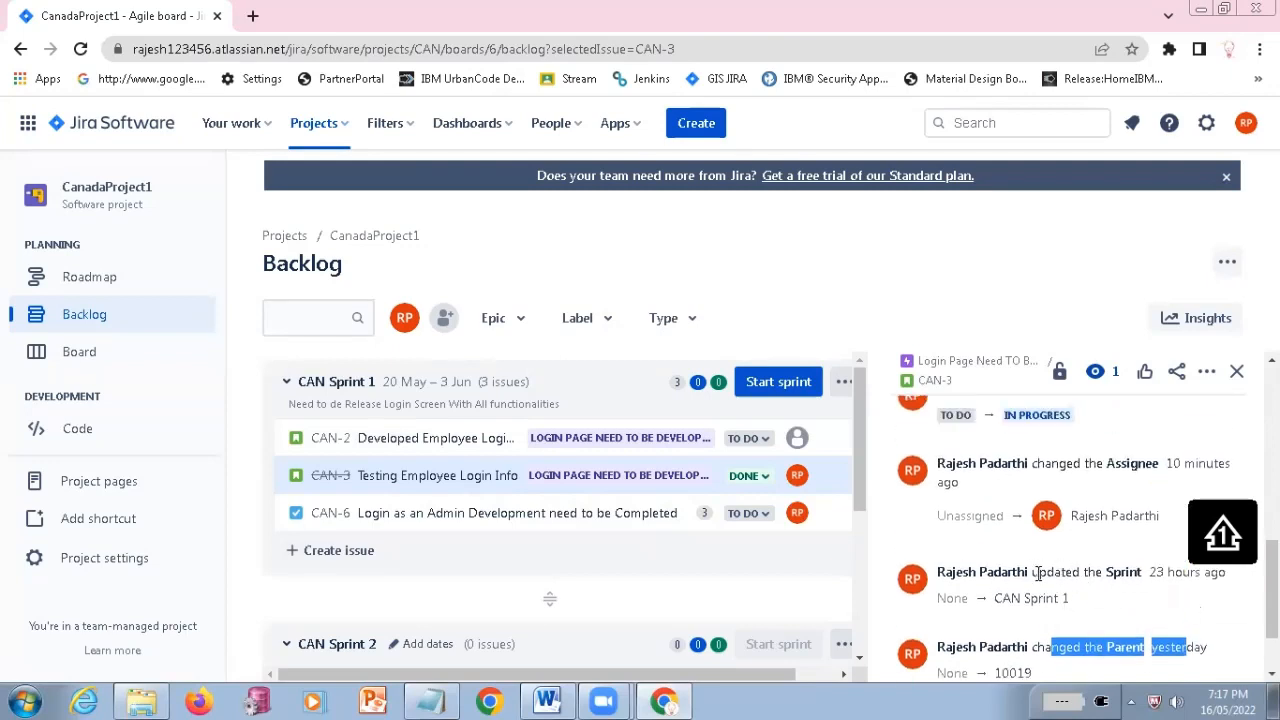
pyautogui.moveTo(1038, 572); pyautogui.dragTo(1139, 573)
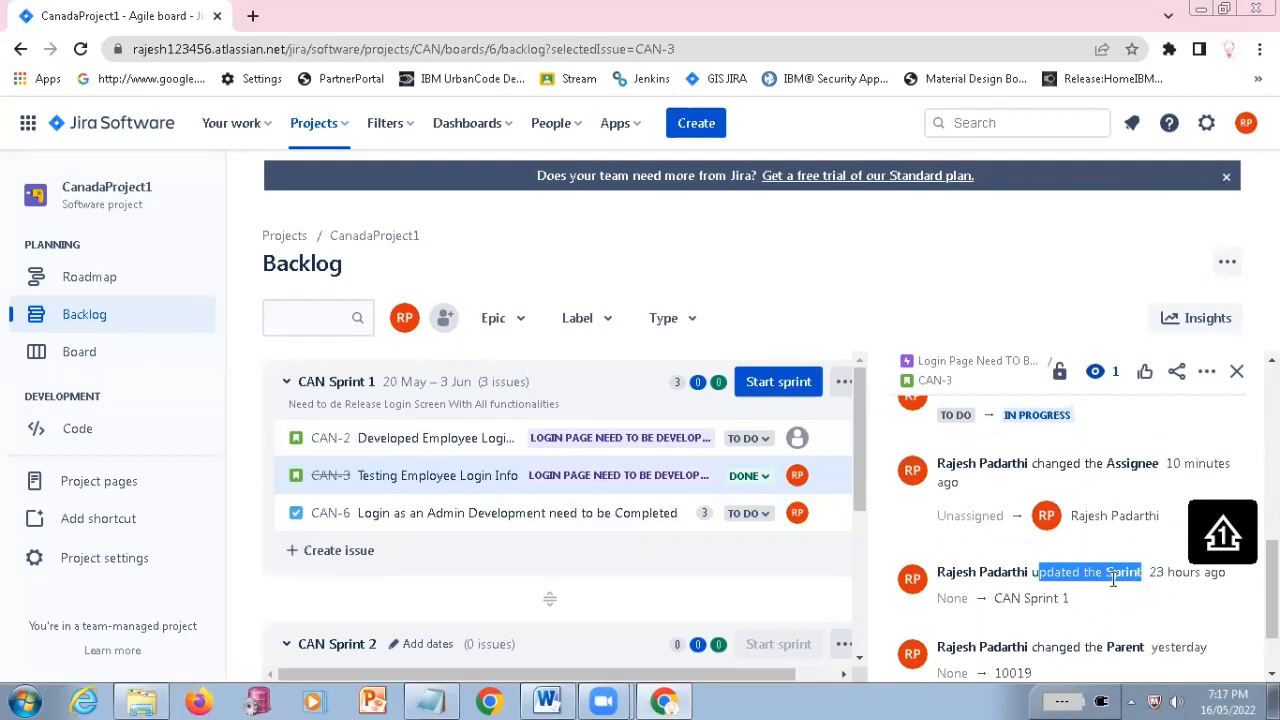
pyautogui.moveTo(996, 598); pyautogui.dragTo(1108, 614)
pyautogui.doubleClick(953, 598)
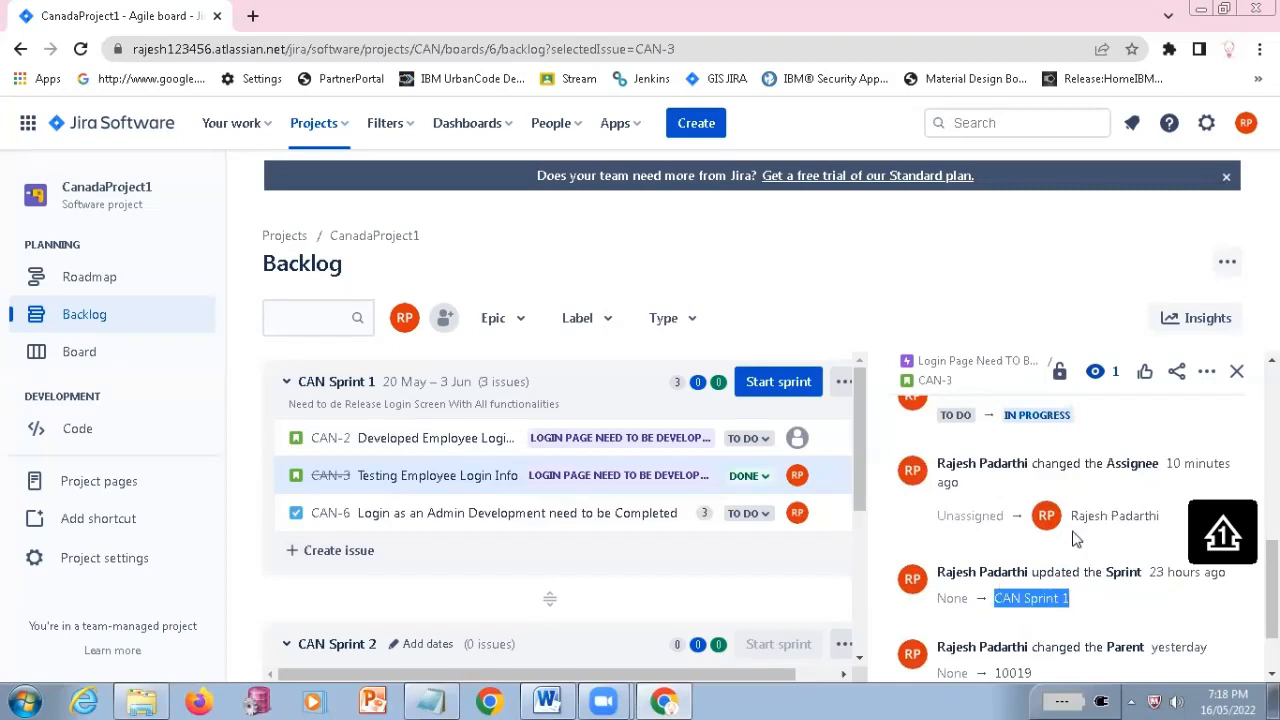
# Highlight the Assignee change in the CAN-3 history, including its old and new assignee values
pyautogui.moveTo(1104, 463); pyautogui.dragTo(1232, 470)
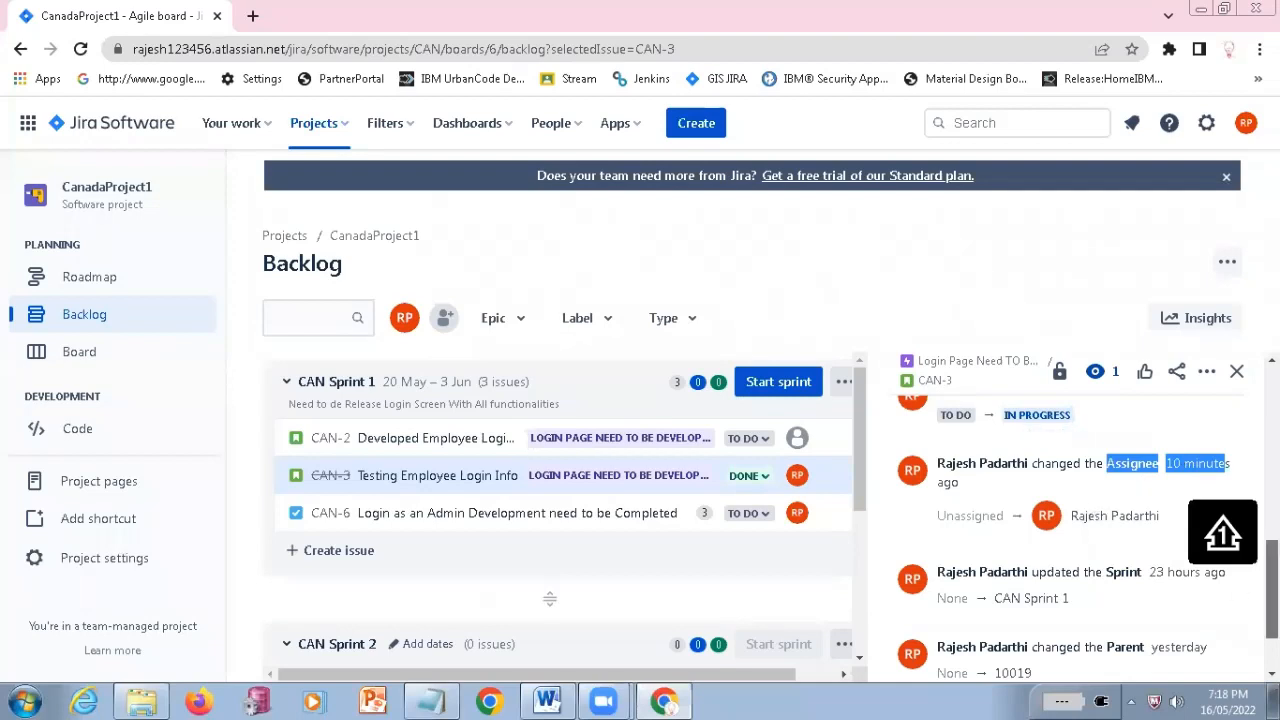
pyautogui.scroll(1, 1137, 605)
pyautogui.doubleClick(968, 631)
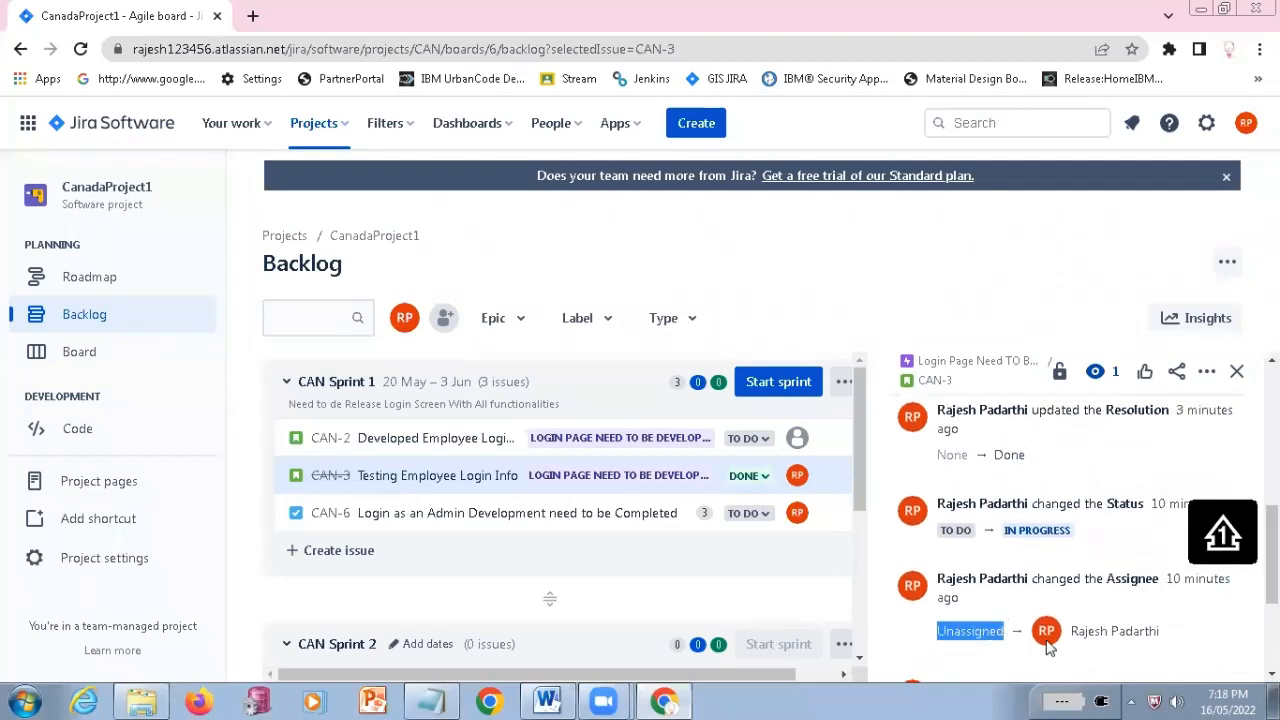
pyautogui.moveTo(1072, 631); pyautogui.dragTo(1165, 645)
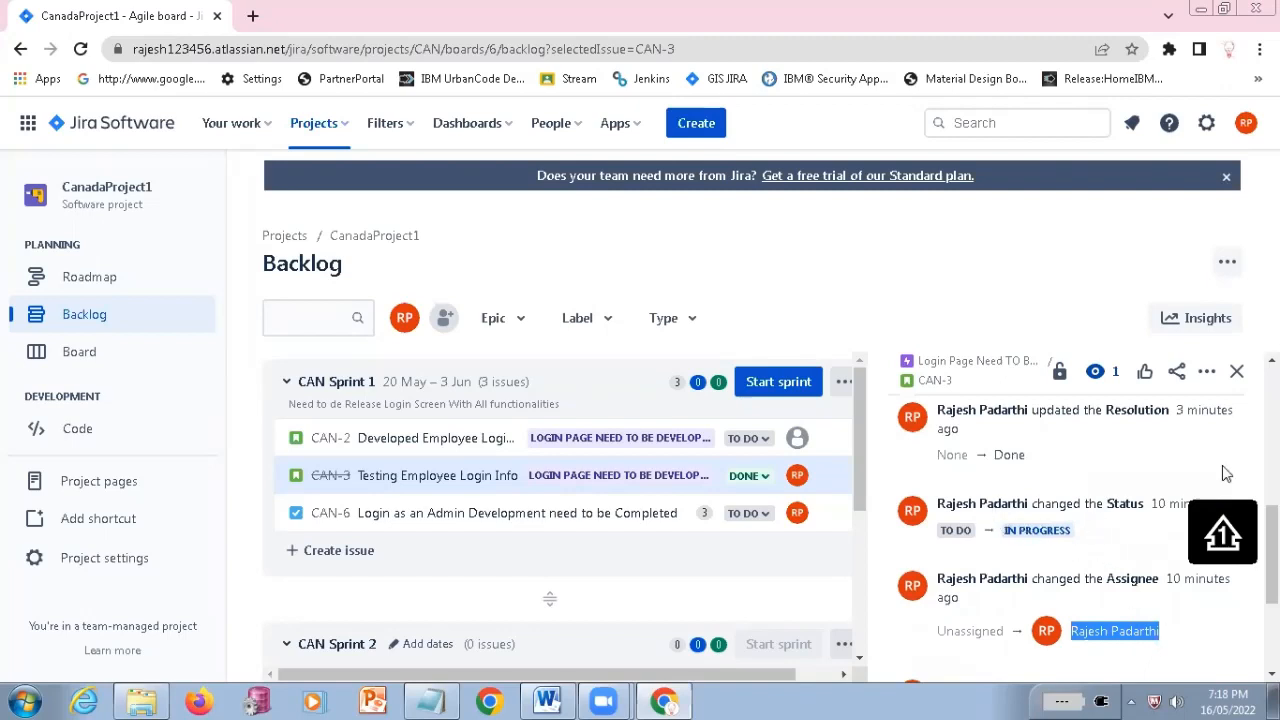
# Highlight the two Status changes in the CAN-3 history, from To Do to In Progress and from In Progress to Done
pyautogui.scroll(-1, 1078, 455)
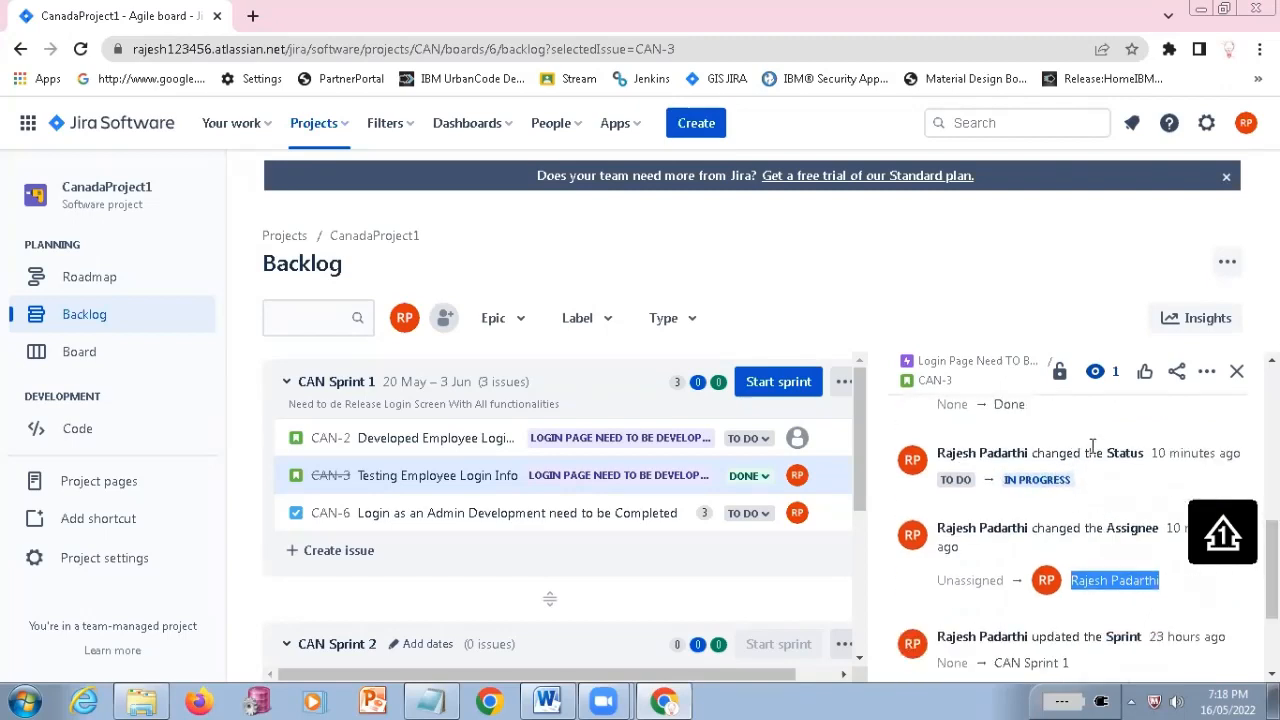
pyautogui.moveTo(1108, 455); pyautogui.dragTo(1242, 458)
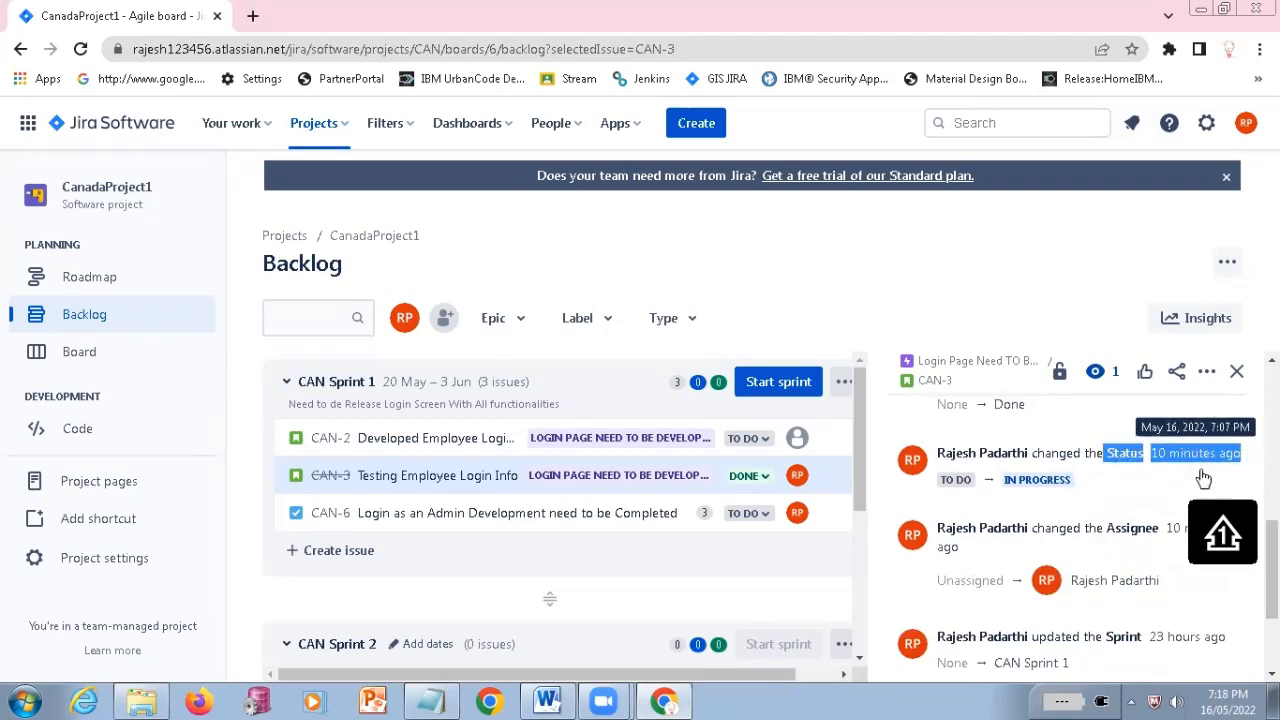
pyautogui.click(965, 485)
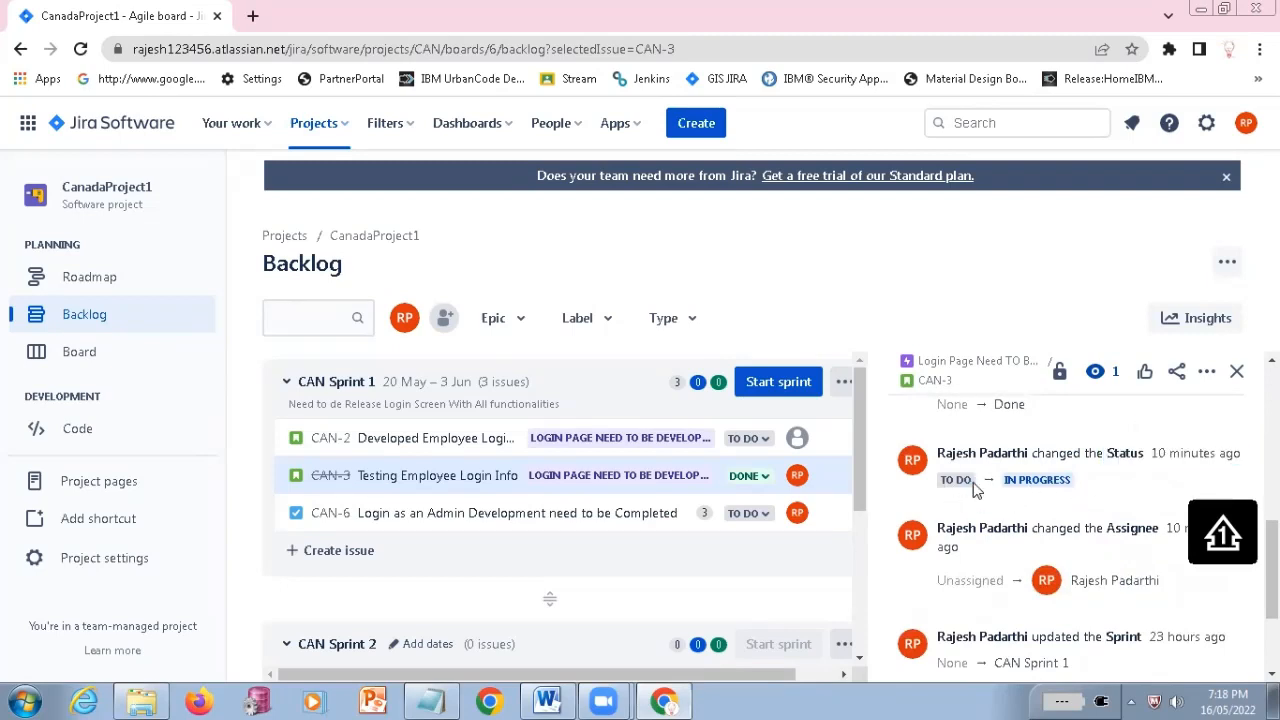
pyautogui.moveTo(1007, 485); pyautogui.dragTo(1088, 483)
pyautogui.scroll(2, 1050, 548)
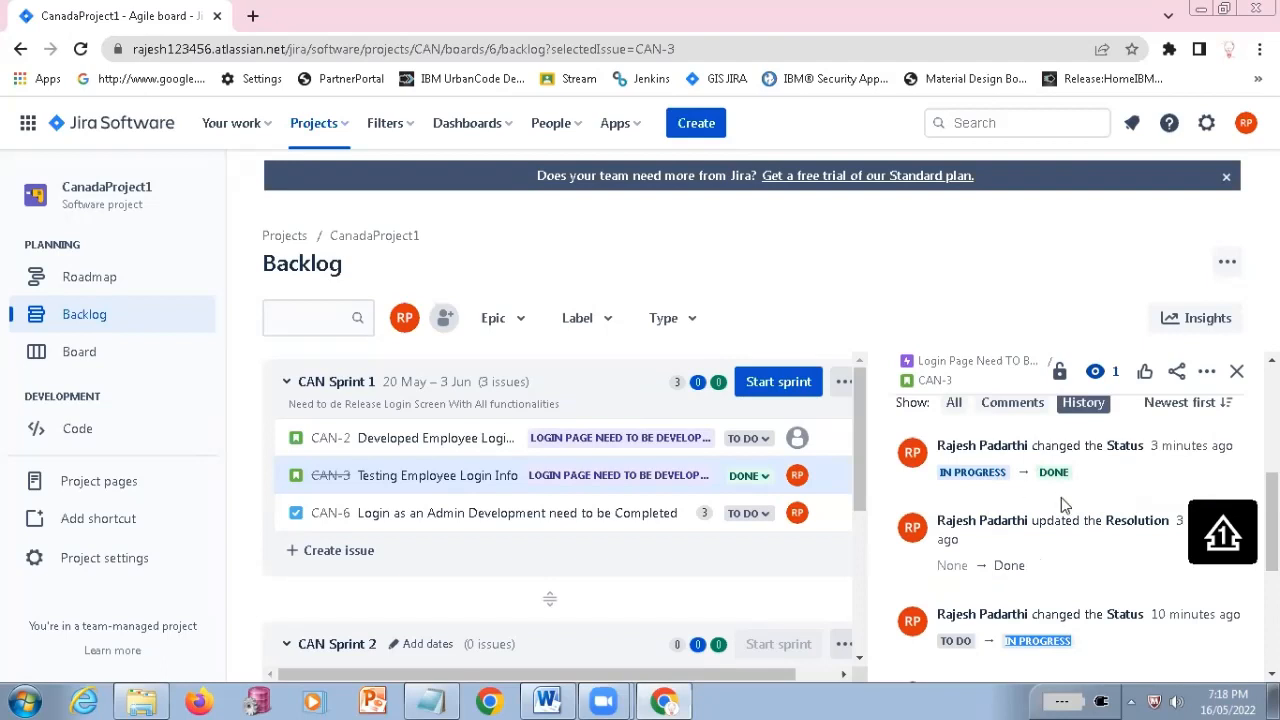
pyautogui.moveTo(940, 473); pyautogui.dragTo(1069, 472)
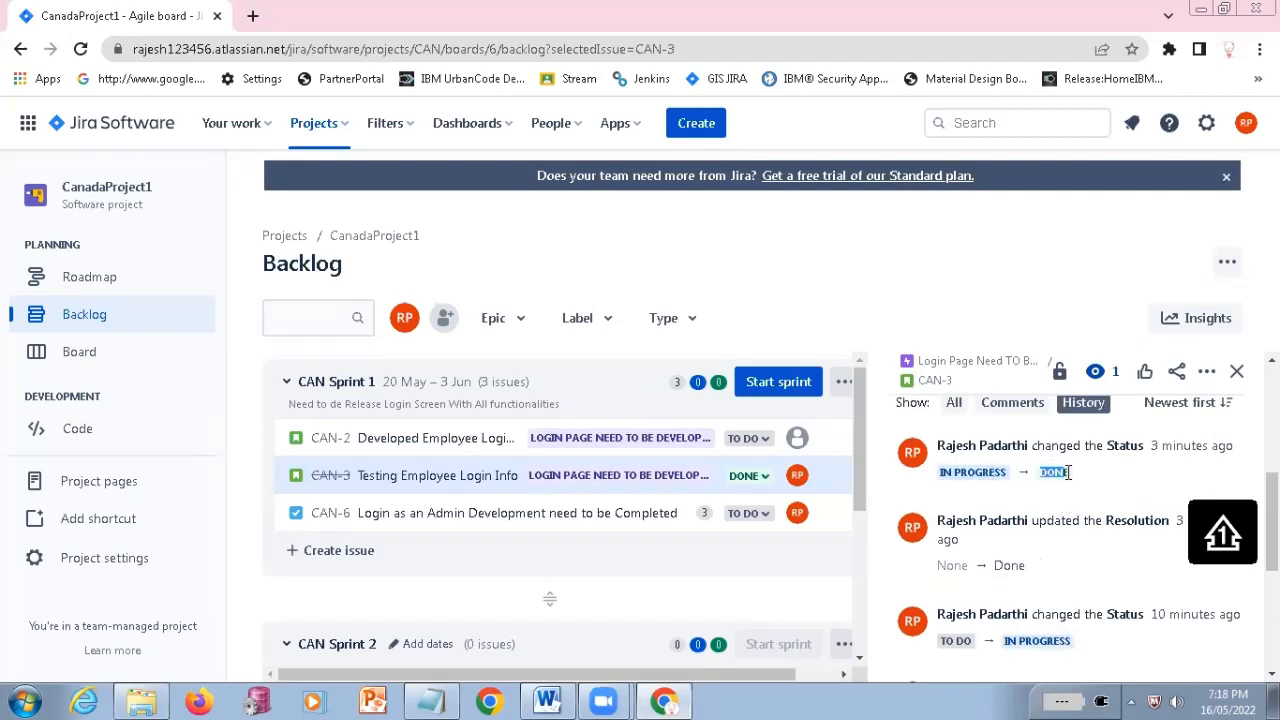
# Review the CAN-3 details and history once more, and switch the activity view back to the empty comment editor
pyautogui.scroll(1, 1070, 540)
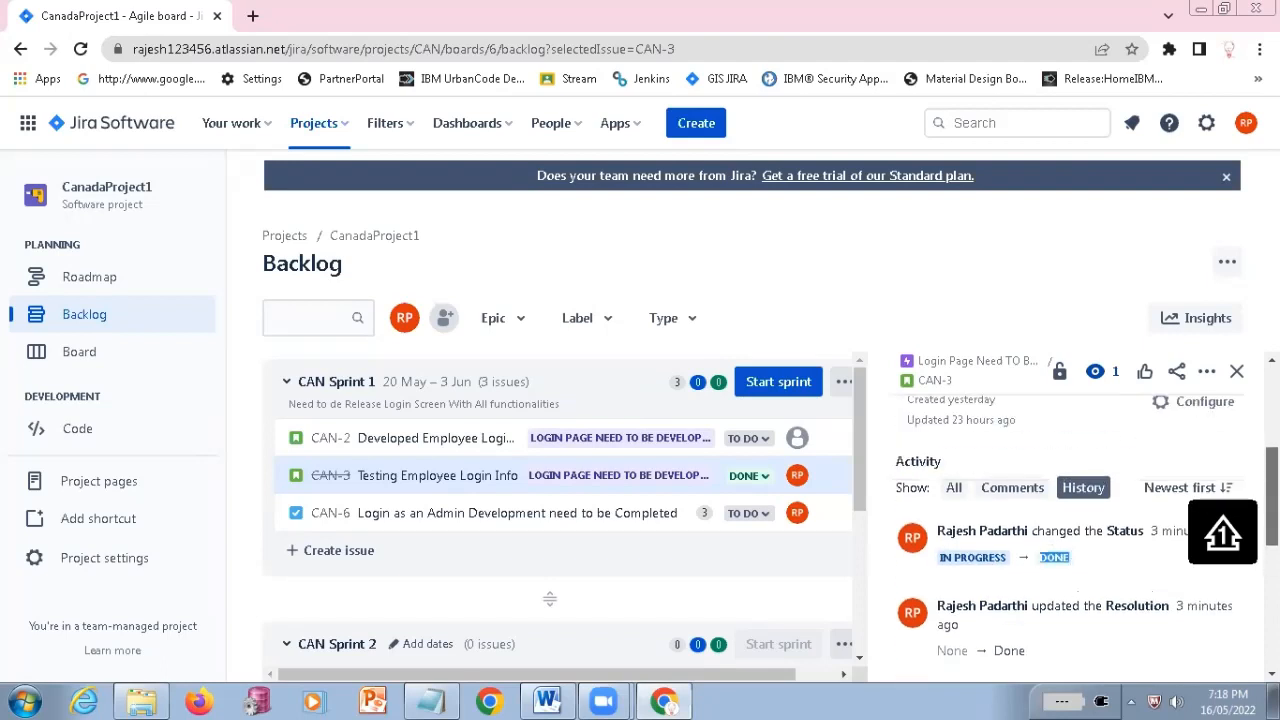
pyautogui.scroll(3, 1070, 540)
pyautogui.scroll(-2, 1070, 540)
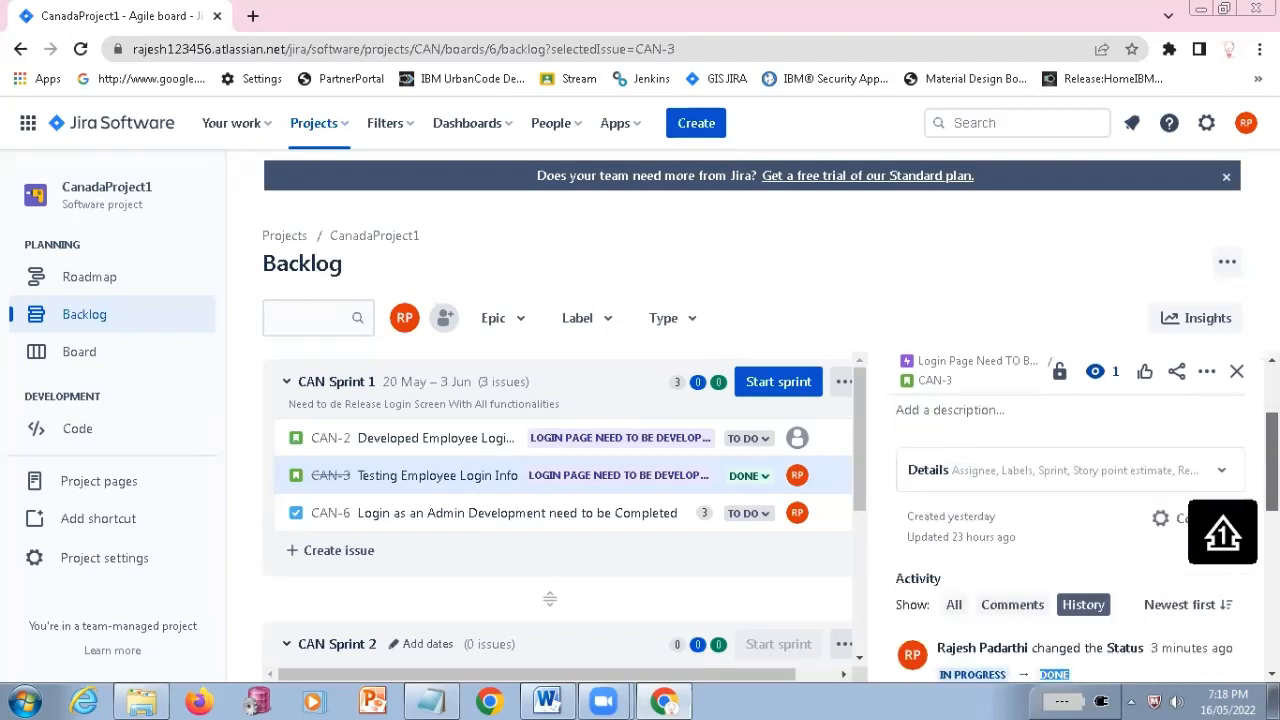
pyautogui.scroll(-2, 1094, 489)
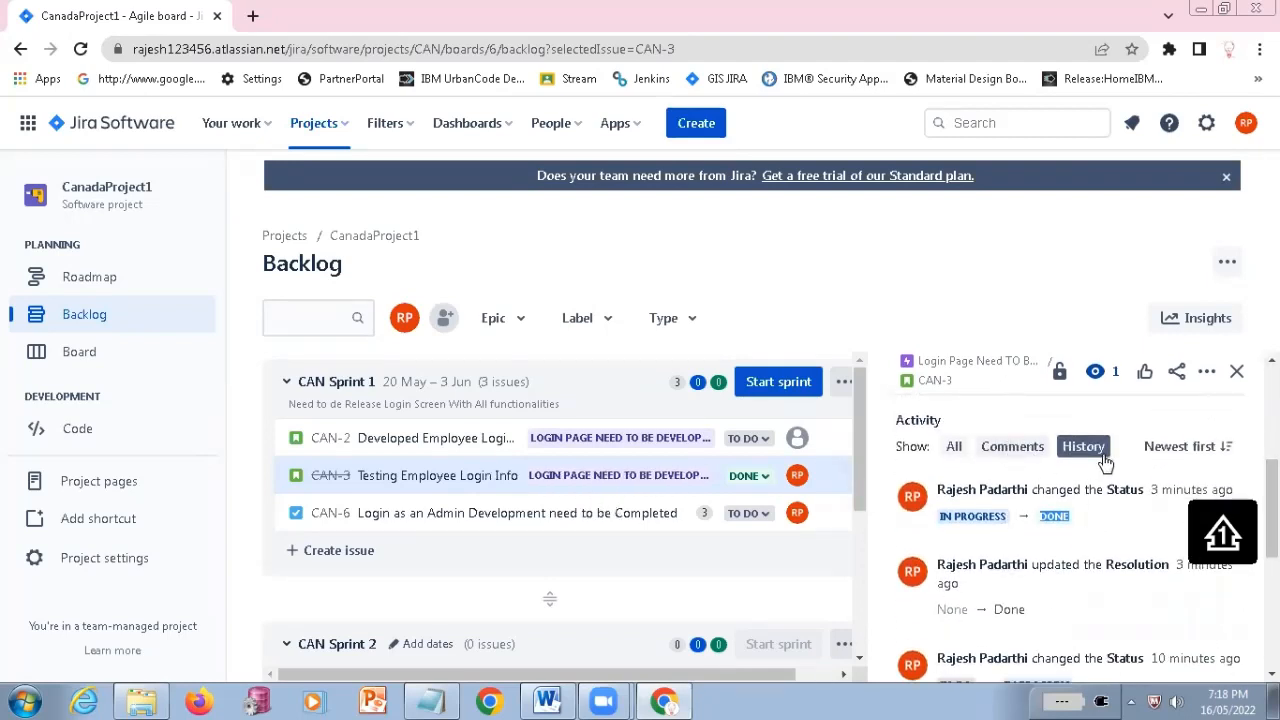
pyautogui.click(1017, 452)
pyautogui.click(1022, 550)
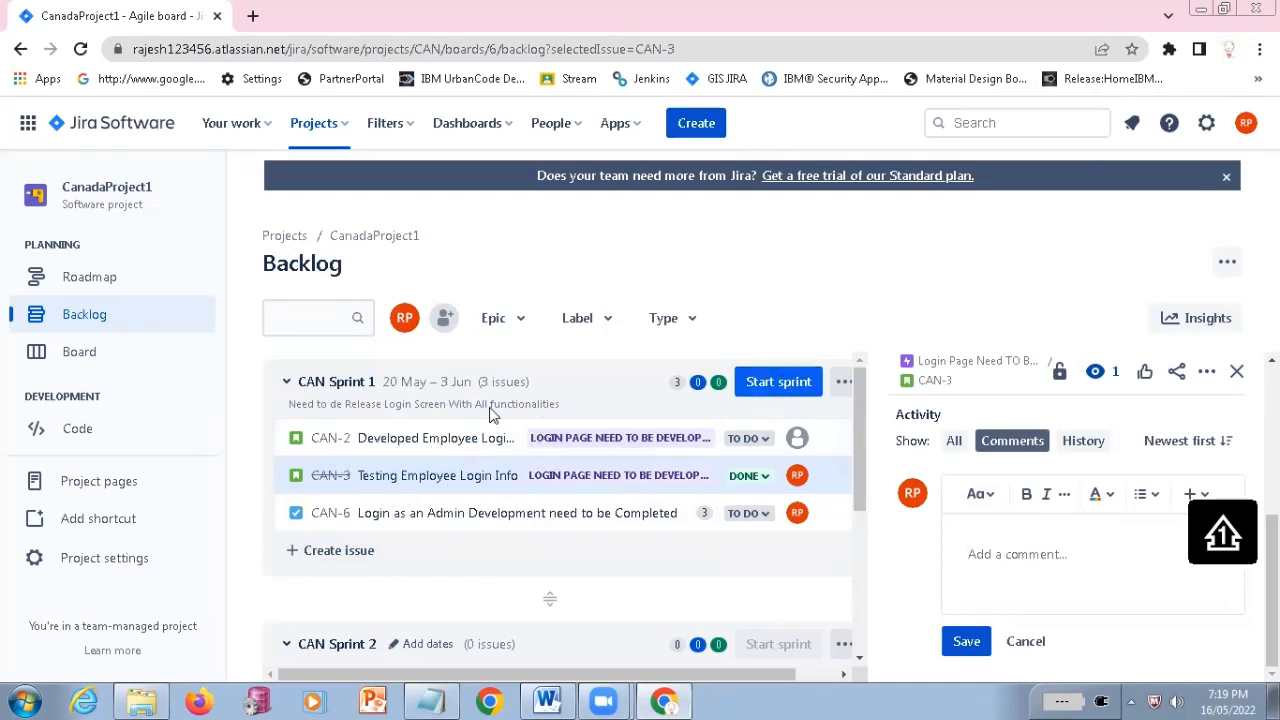
# Start CAN Sprint 1 with its prefilled name, custom duration, dates and sprint goal
pyautogui.click(761, 384)
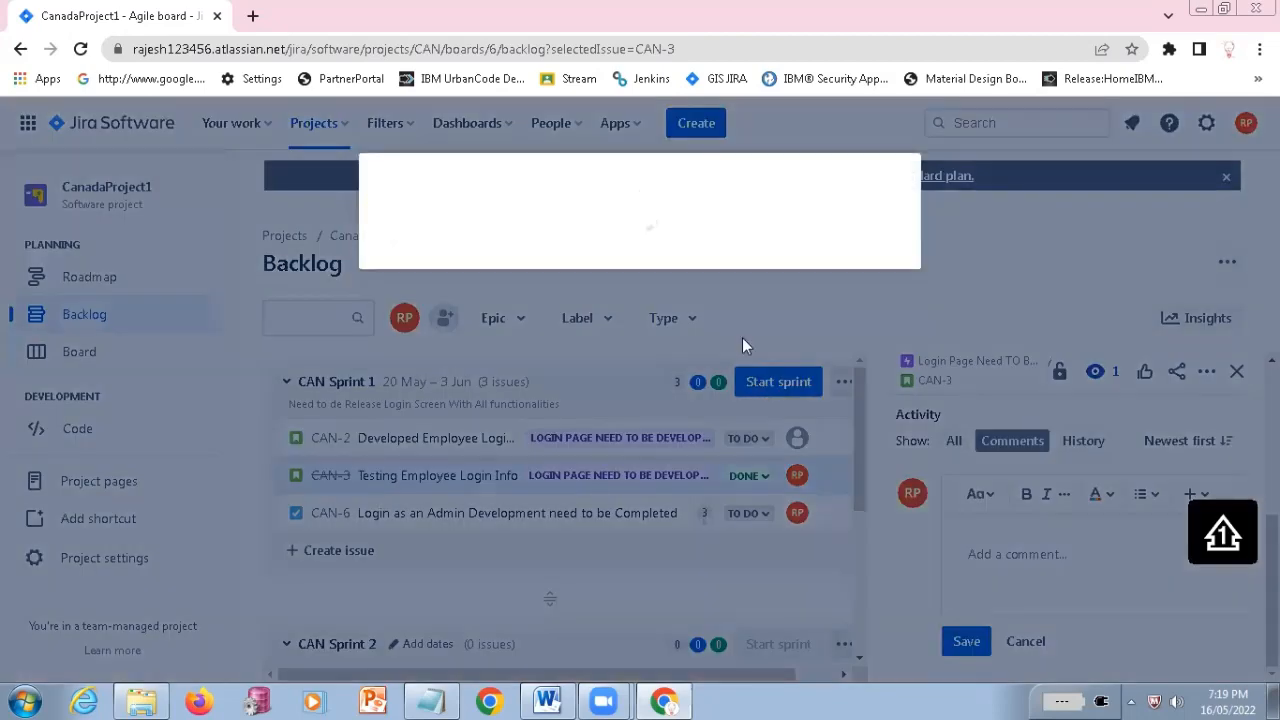
pyautogui.scroll(-3, 520, 520)
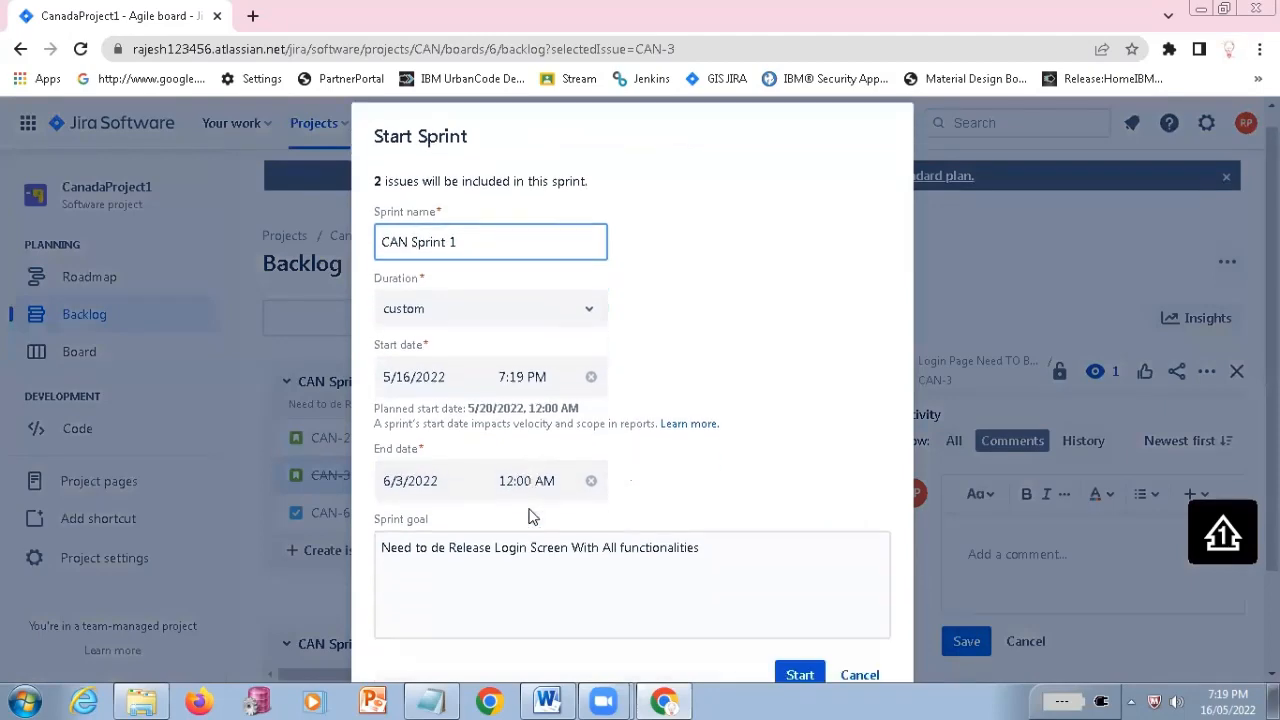
pyautogui.click(800, 582)
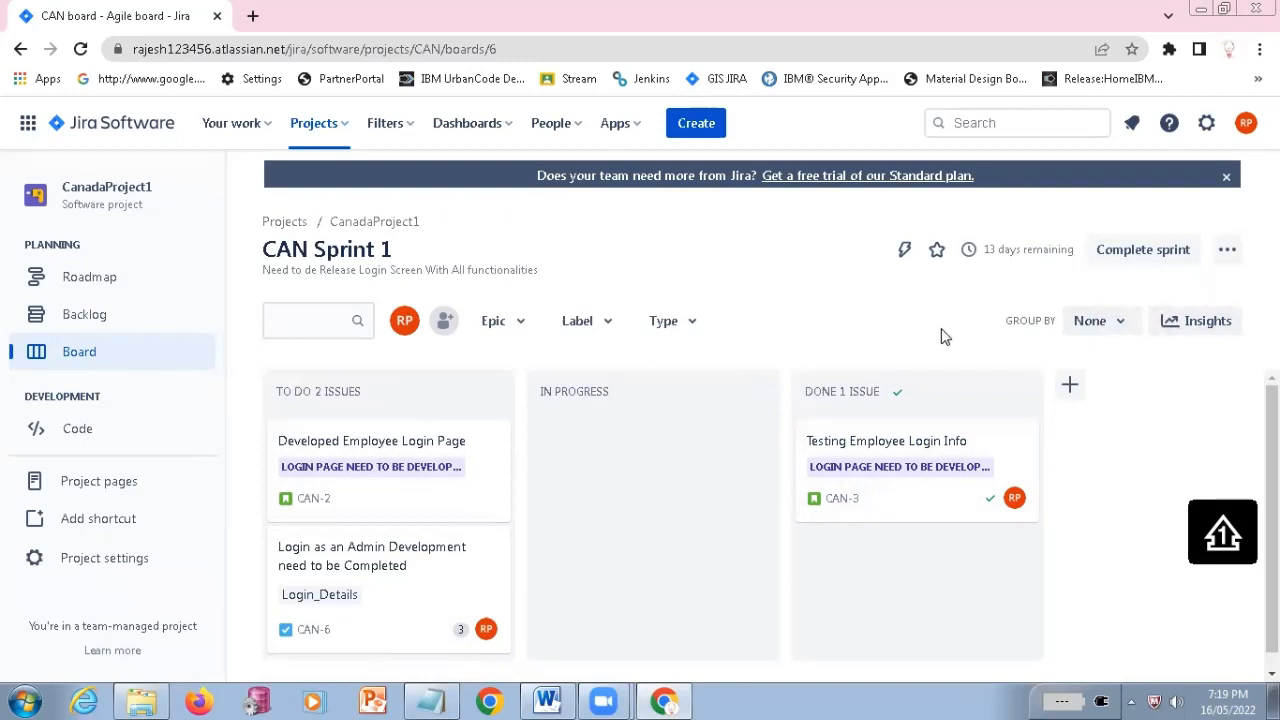
# Return to the backlog and move CAN-6 from CAN Sprint 1 to CAN Sprint 2, accepting the sprint scope change
pyautogui.click(97, 318)
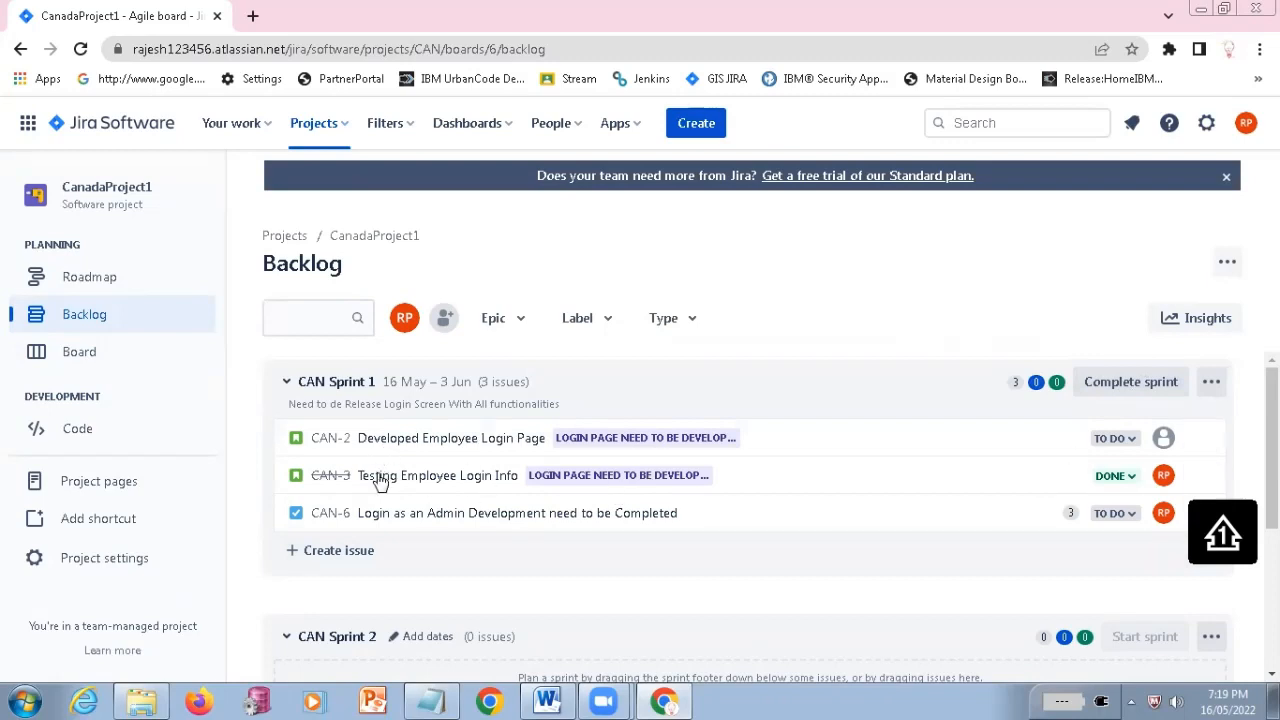
pyautogui.scroll(-1, 418, 480)
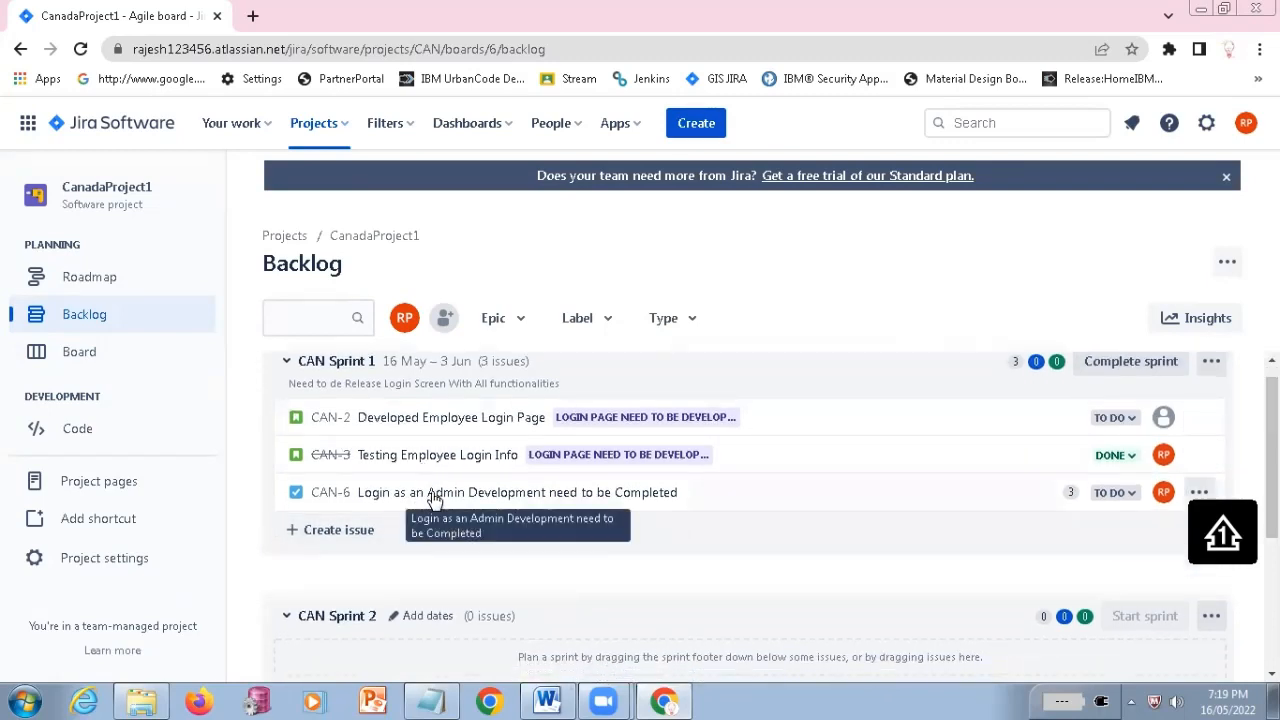
pyautogui.moveTo(428, 497); pyautogui.dragTo(428, 557)
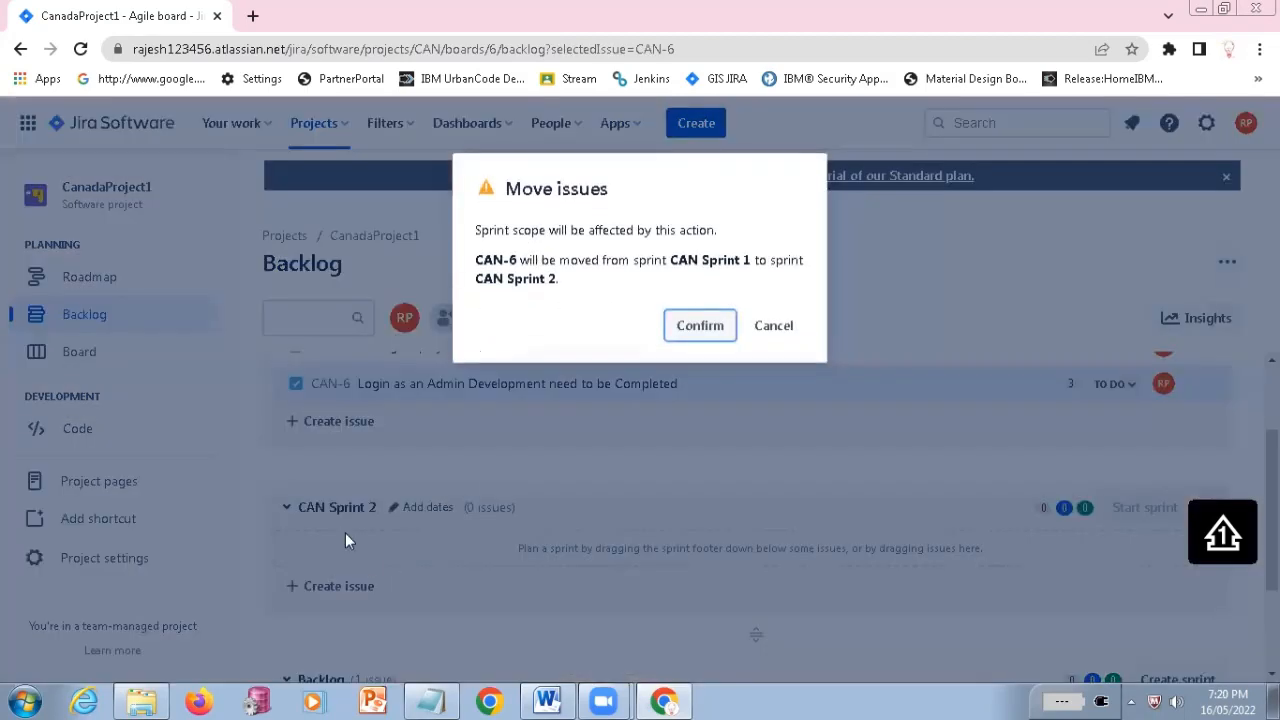
pyautogui.click(700, 328)
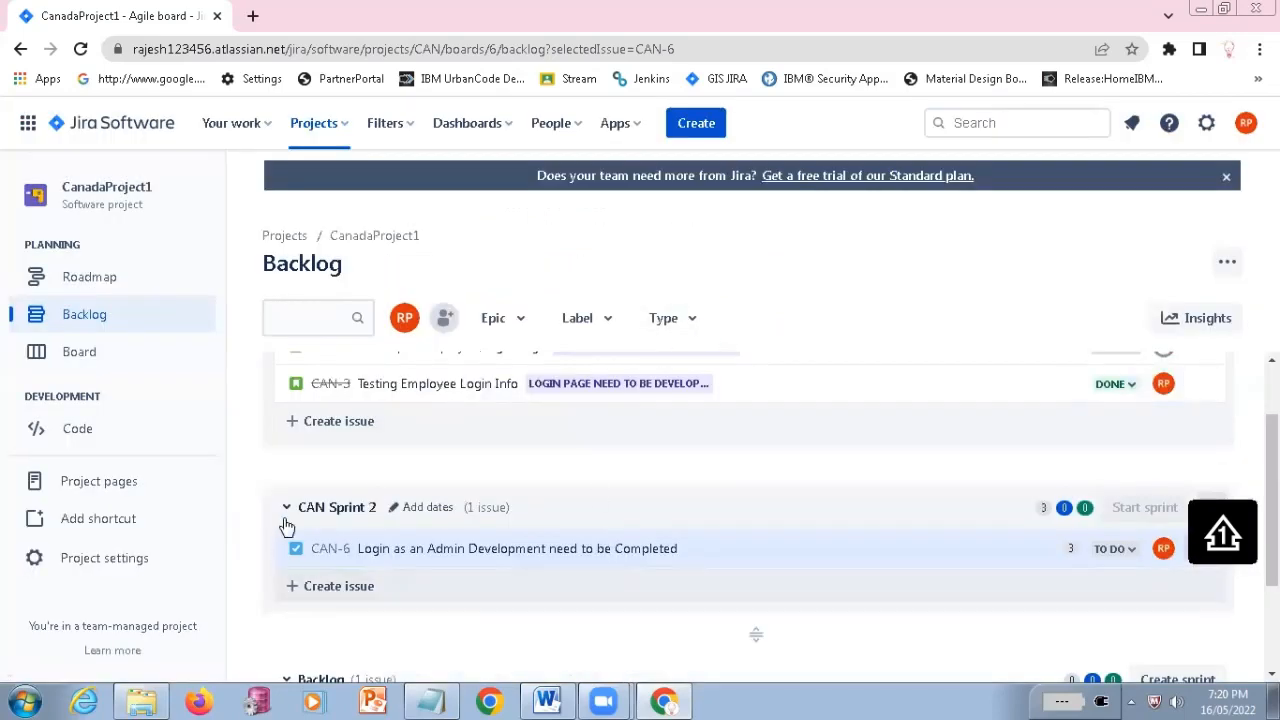
# Review the issues in both sprints and the backlog, and open the details of CAN-2 in CAN Sprint 1
pyautogui.scroll(1, 418, 500)
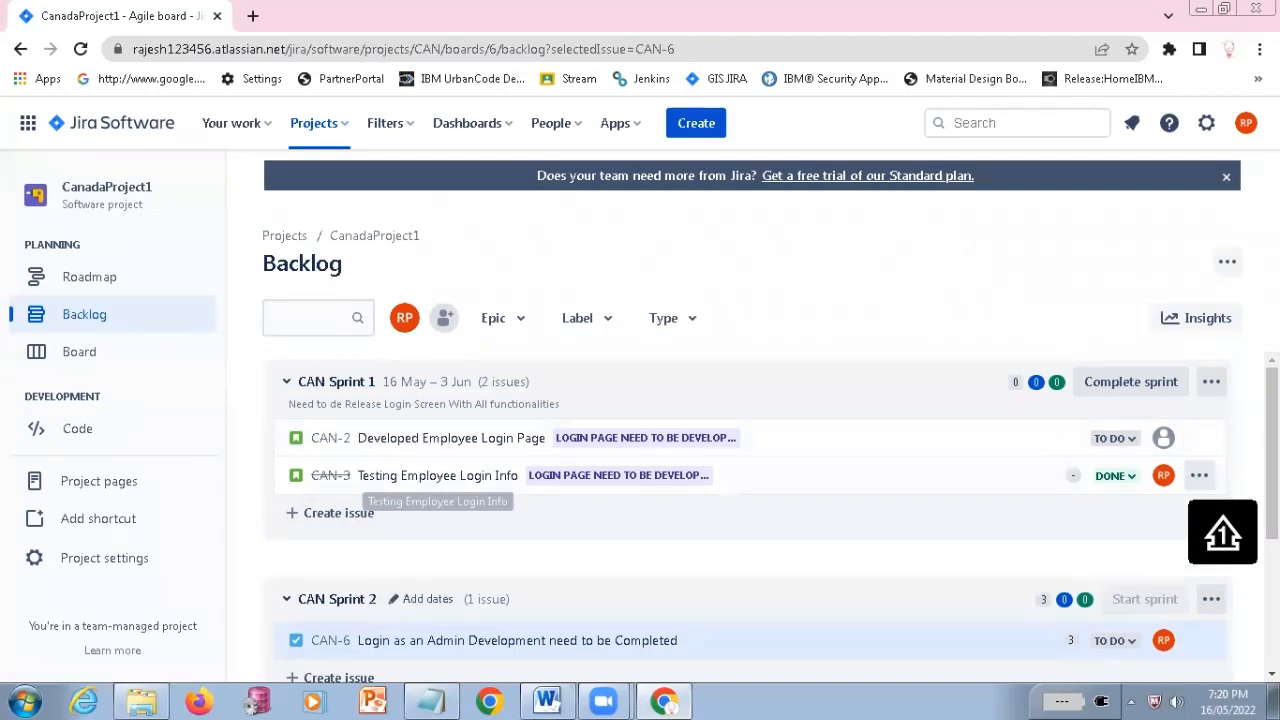
pyautogui.scroll(-1, 470, 396)
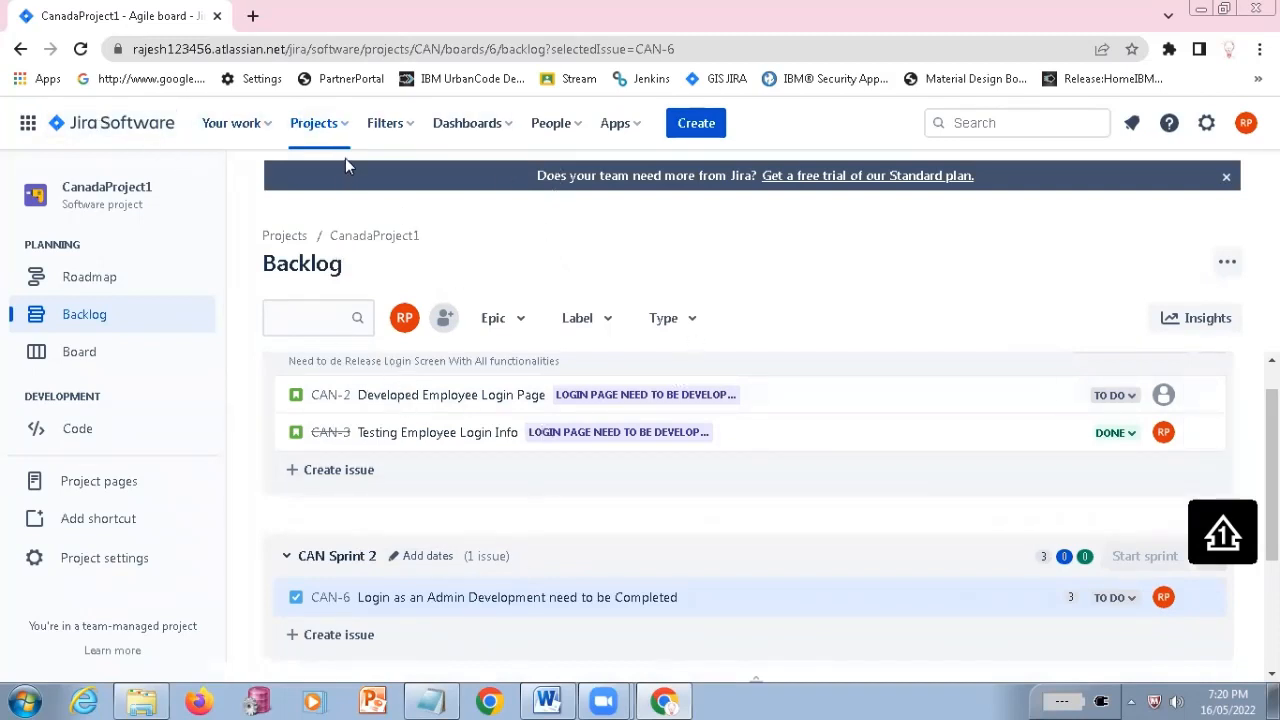
pyautogui.scroll(-2, 505, 545)
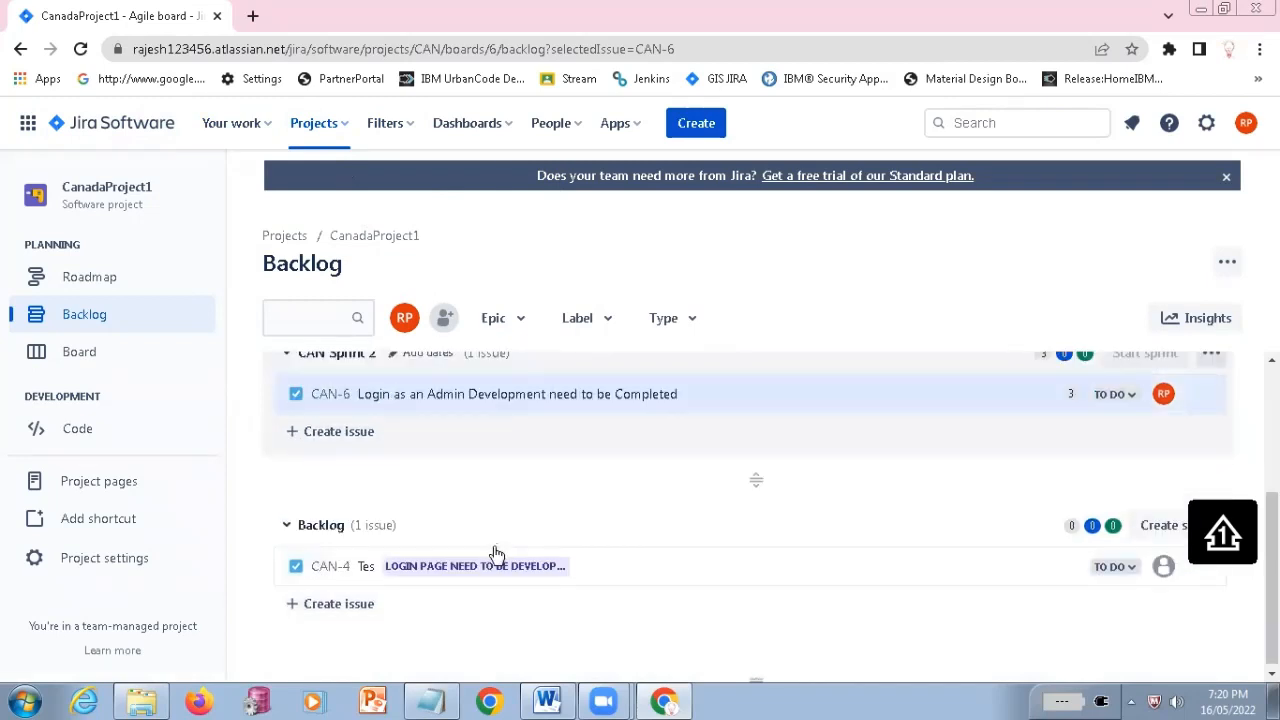
pyautogui.scroll(3, 511, 514)
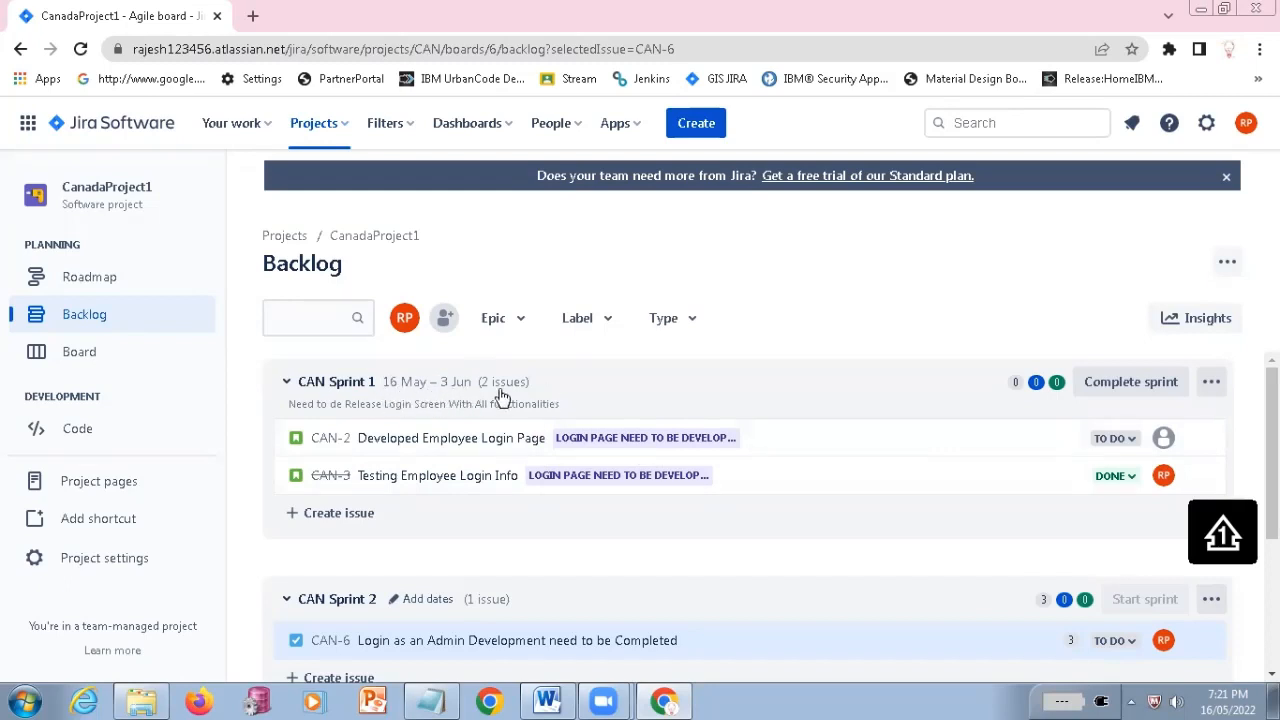
pyautogui.click(423, 446)
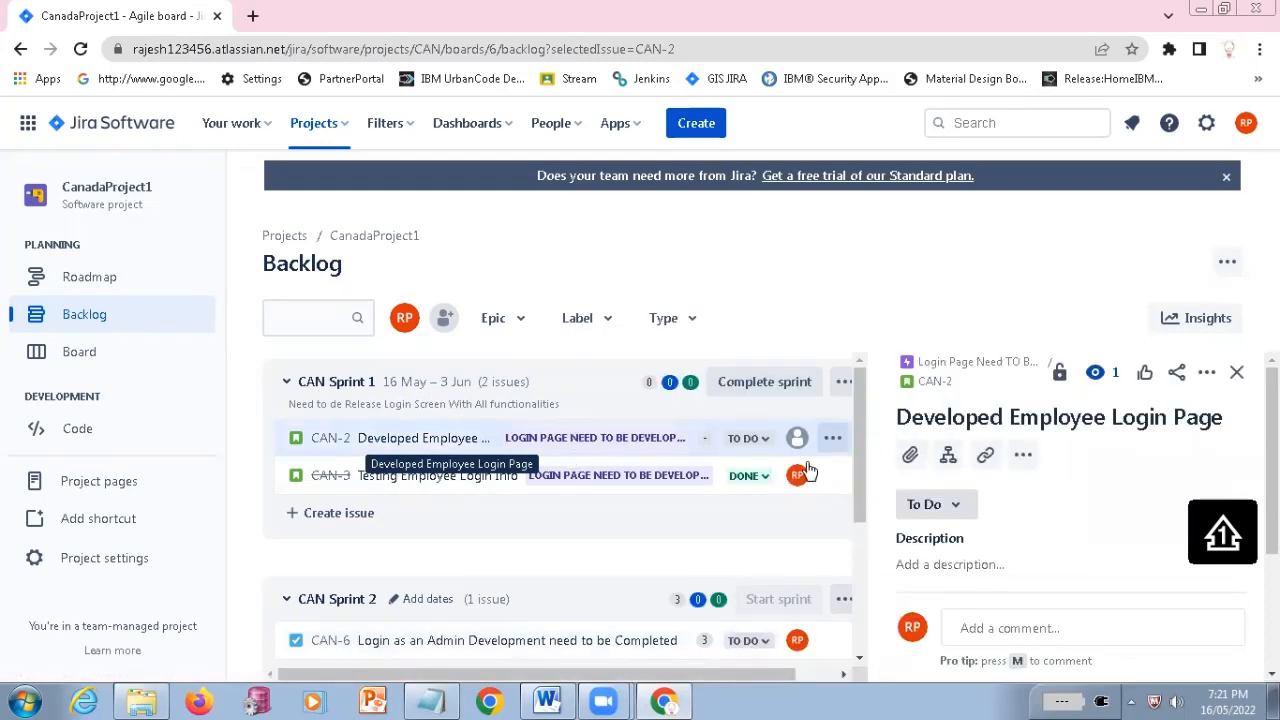
pyautogui.scroll(-2, 1060, 545)
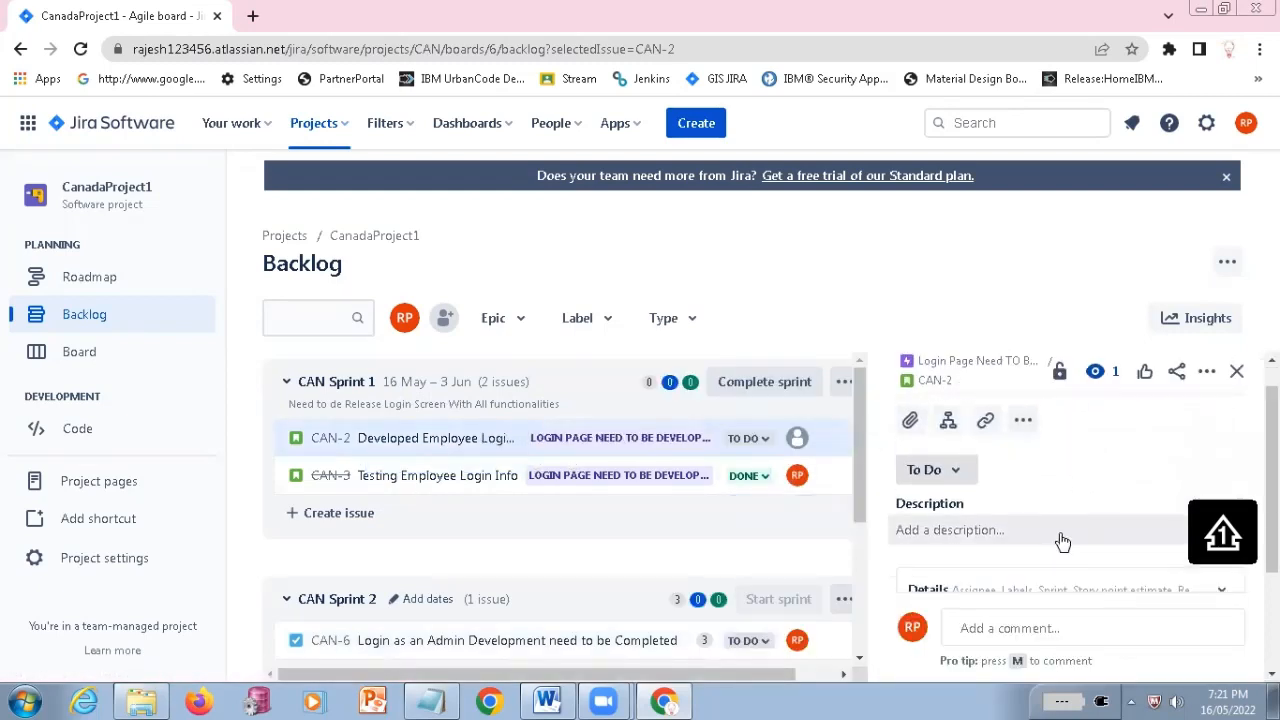
# Look through the CAN-2 details, its access restriction information and the actions available for the issue, and close them
pyautogui.scroll(-1, 1072, 530)
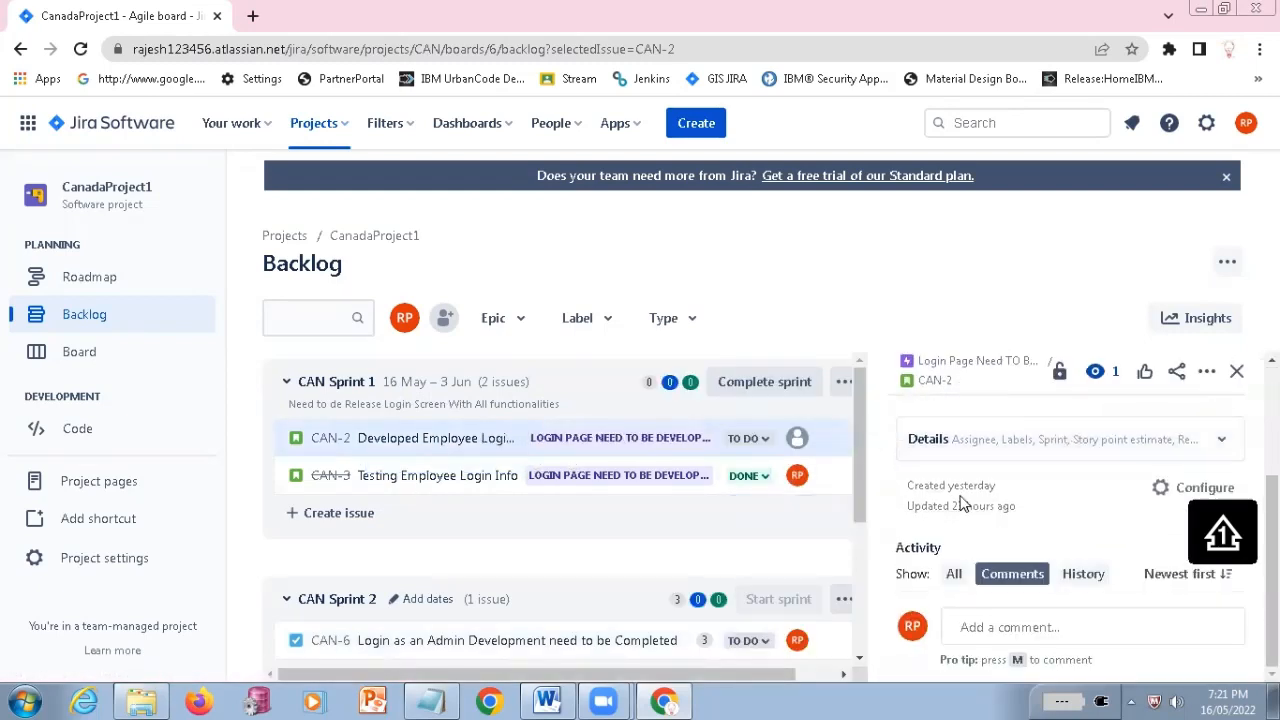
pyautogui.scroll(3, 1192, 422)
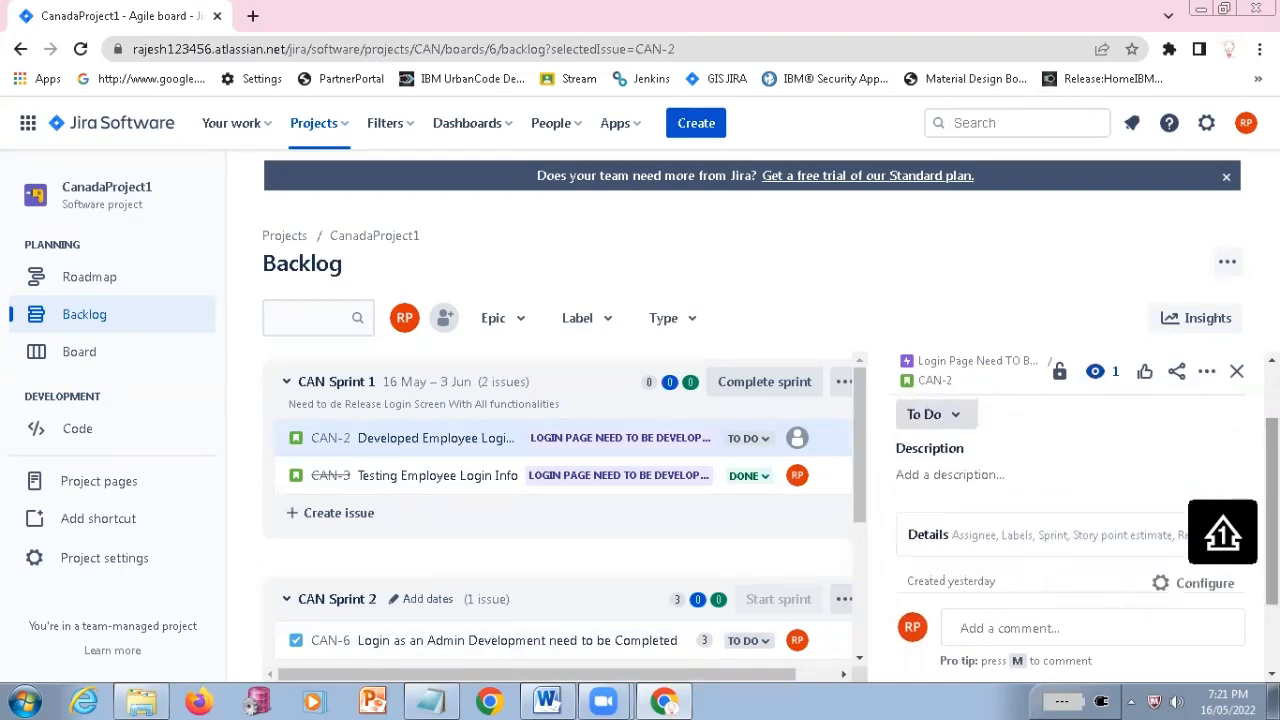
pyautogui.click(1062, 375)
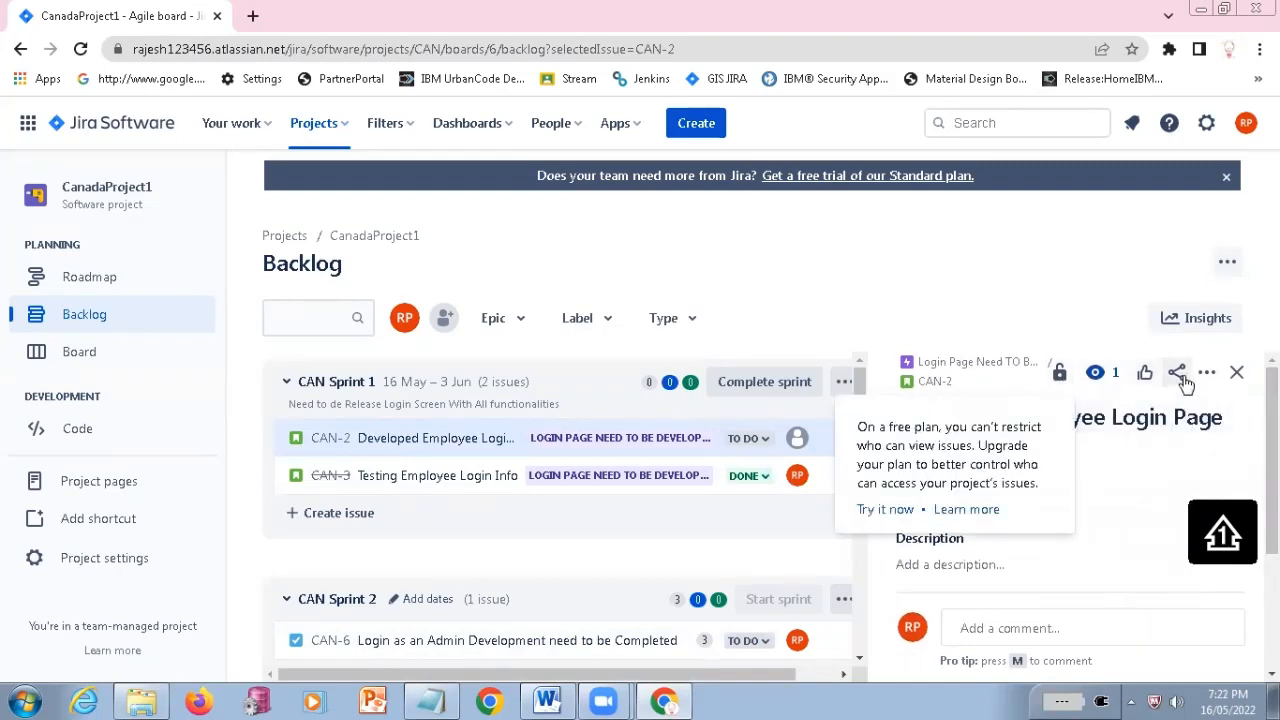
pyautogui.click(1205, 375)
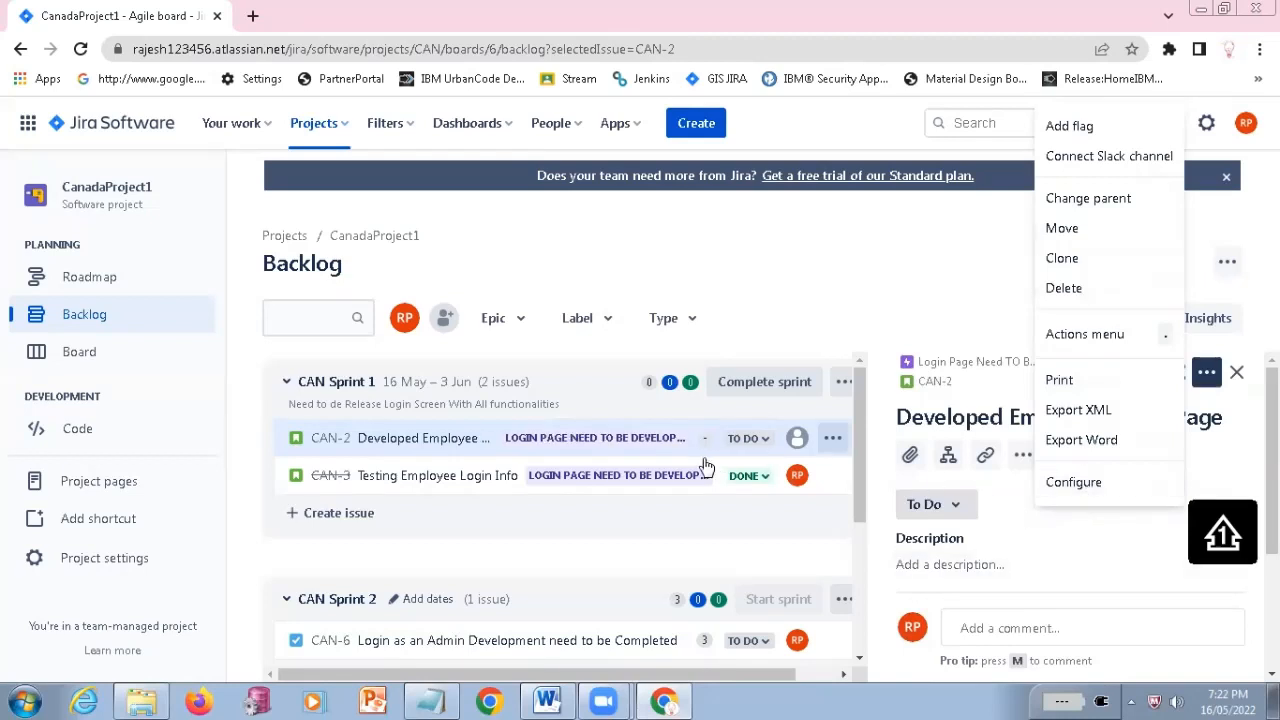
pyautogui.click(834, 438)
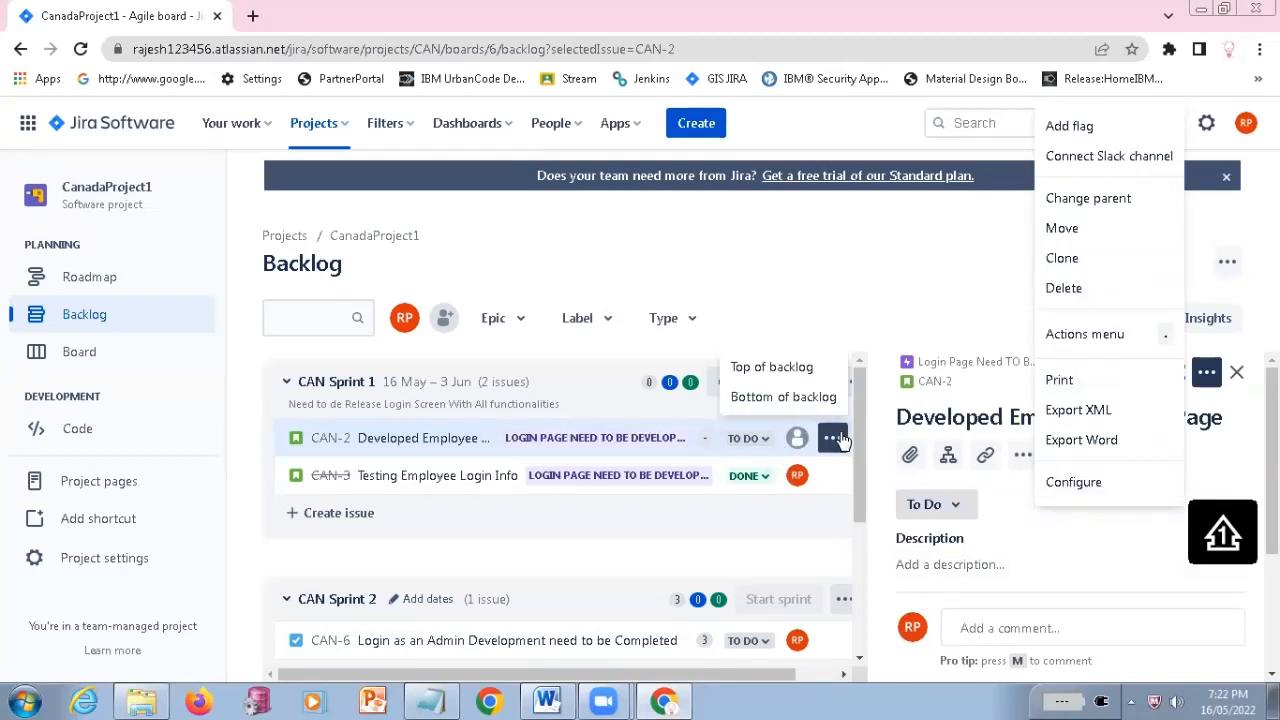
pyautogui.click(920, 257)
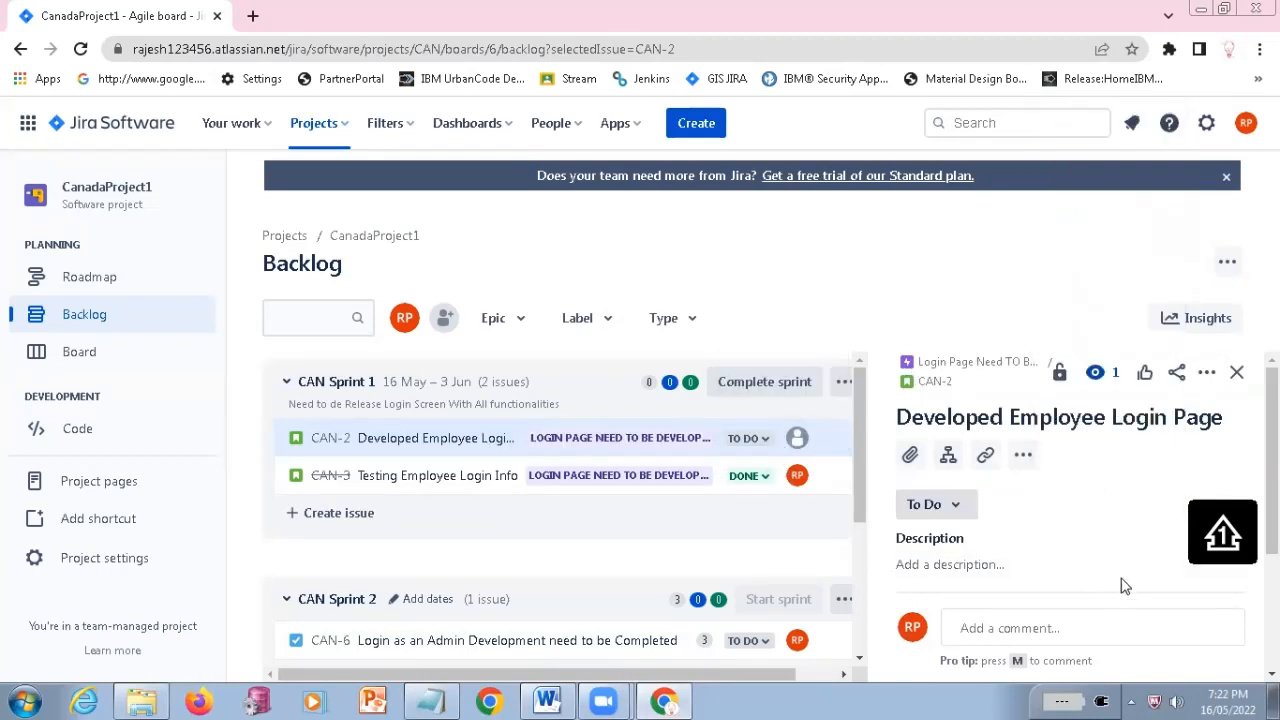
# Open the issue type configuration from CAN-2, return to the backlog and check the issue's additional app options
pyautogui.scroll(-3, 1105, 572)
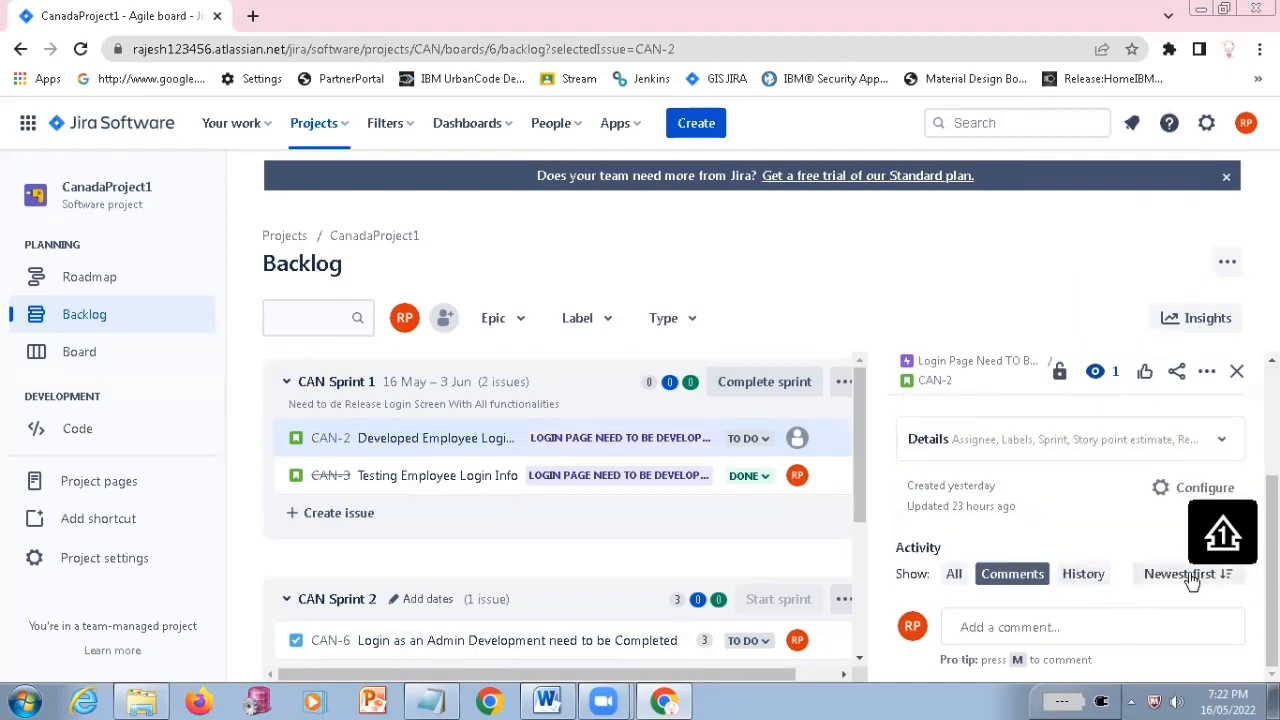
pyautogui.click(1185, 490)
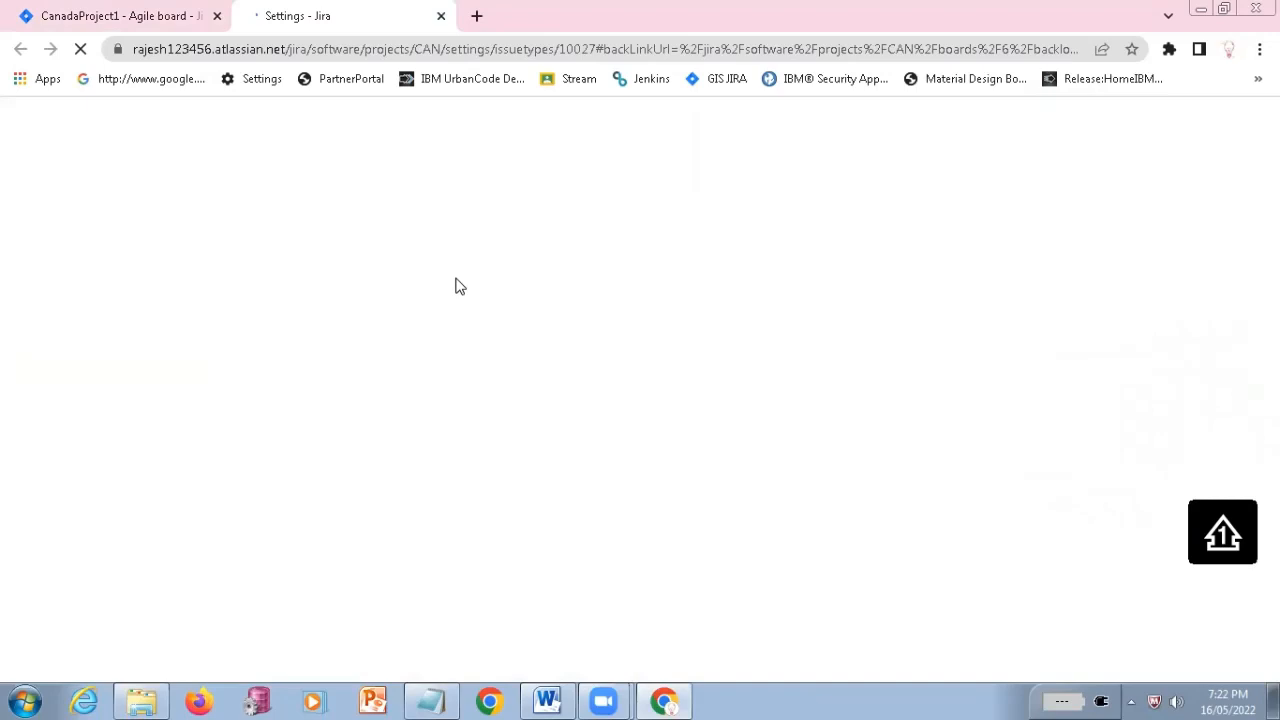
pyautogui.click(167, 23)
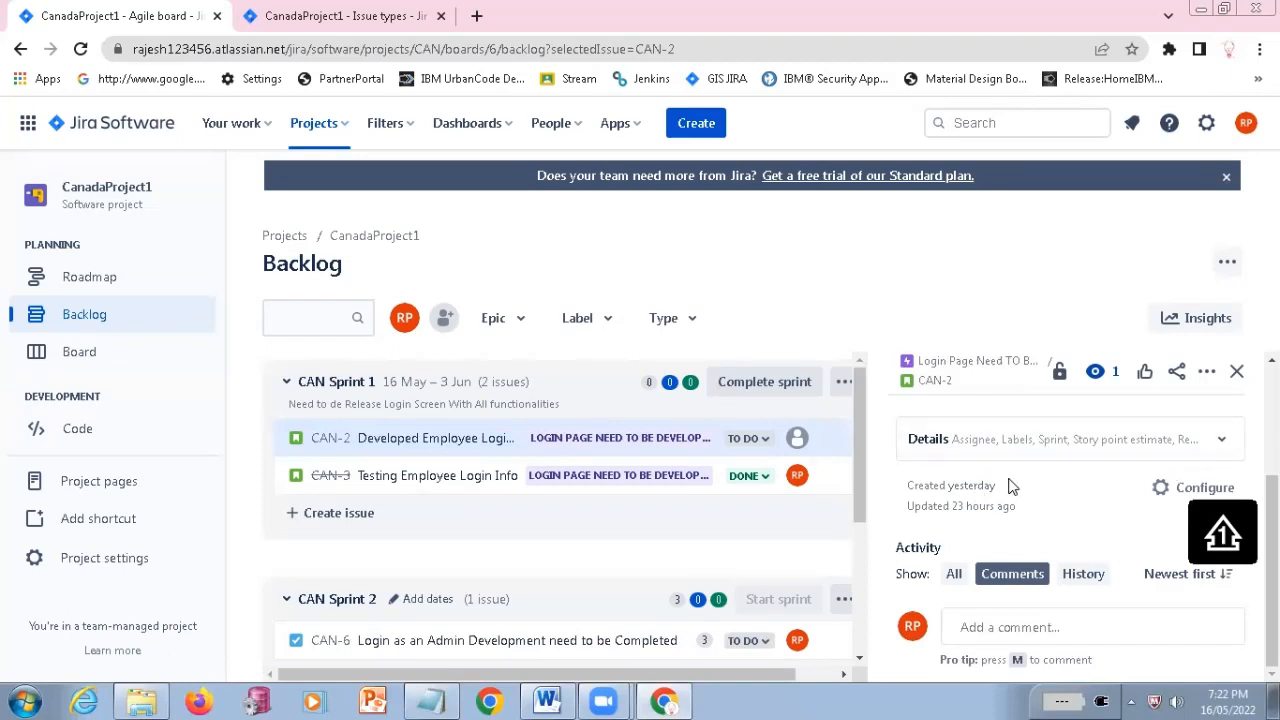
pyautogui.scroll(3, 1008, 486)
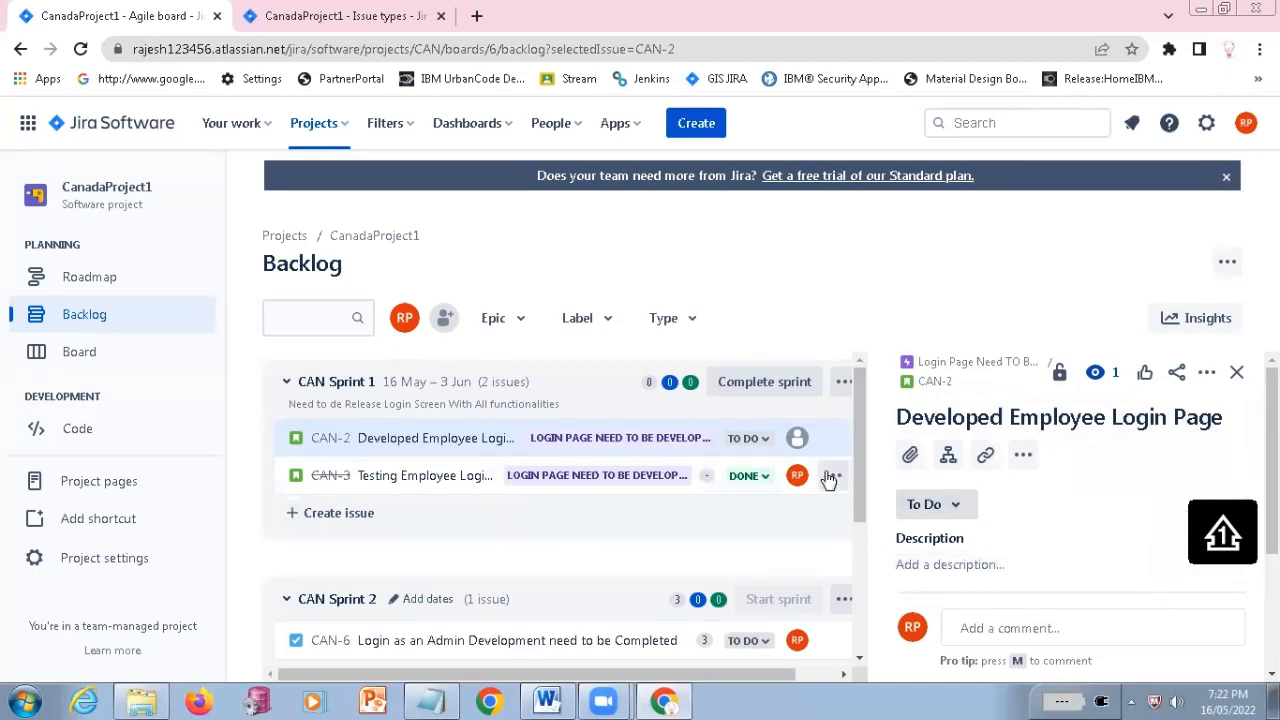
pyautogui.click(1022, 457)
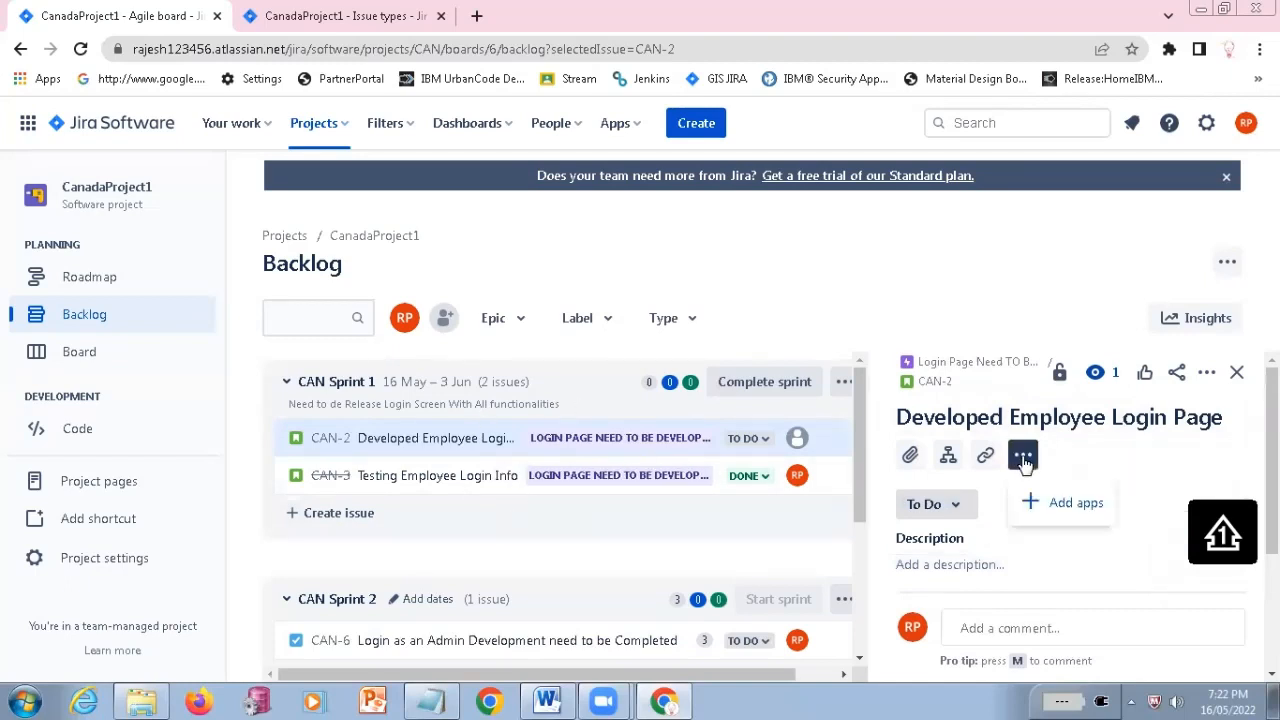
pyautogui.click(944, 259)
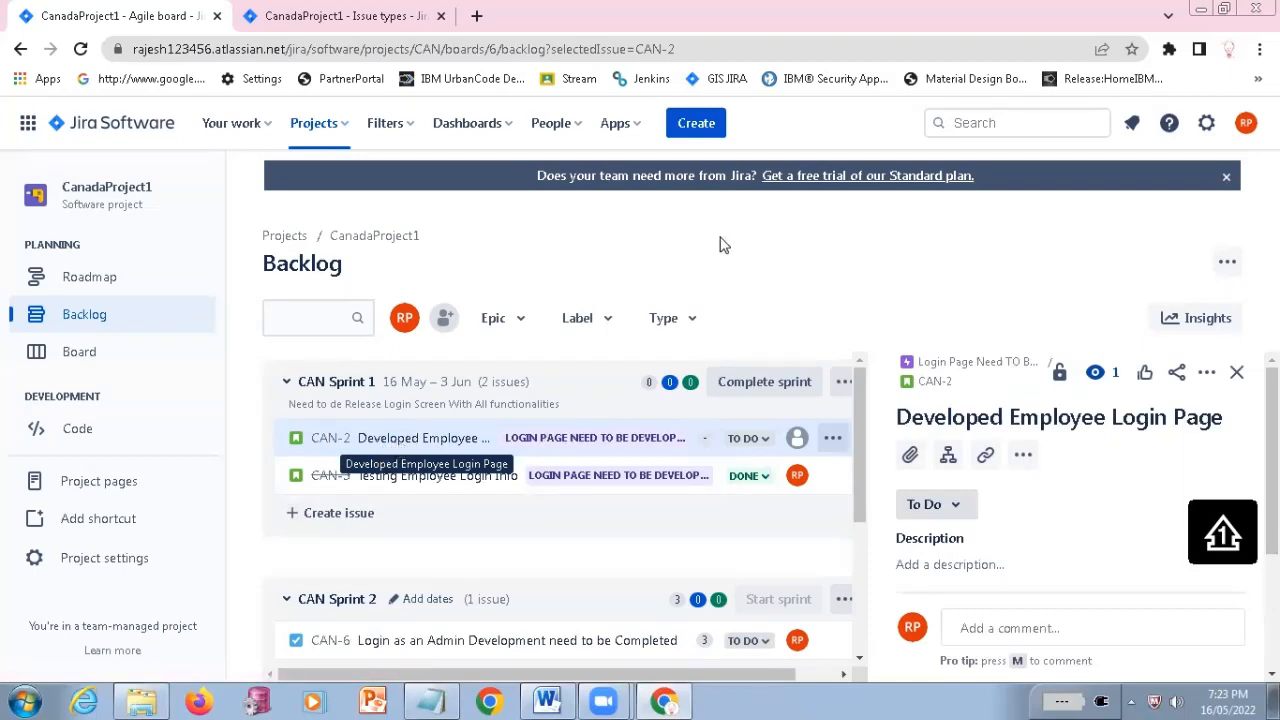
# Start a new issue in CanadaProject1 and set its issue type to Bug
pyautogui.click(696, 131)
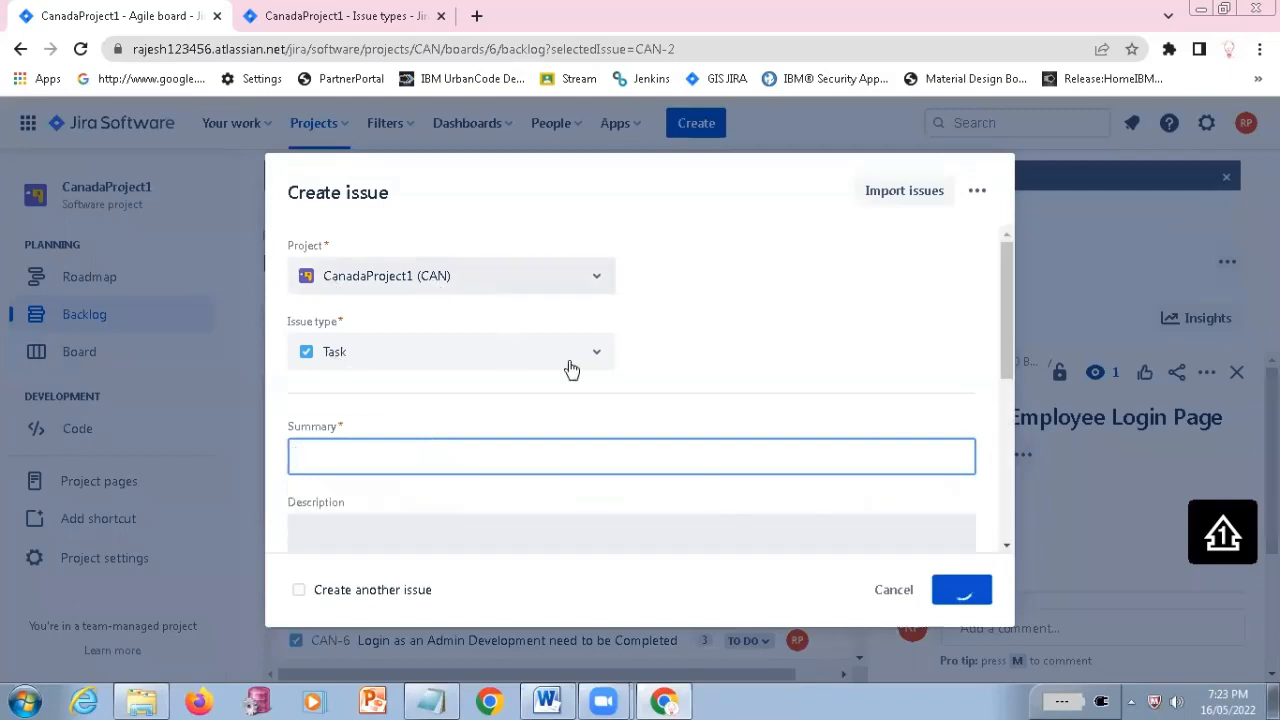
pyautogui.click(472, 362)
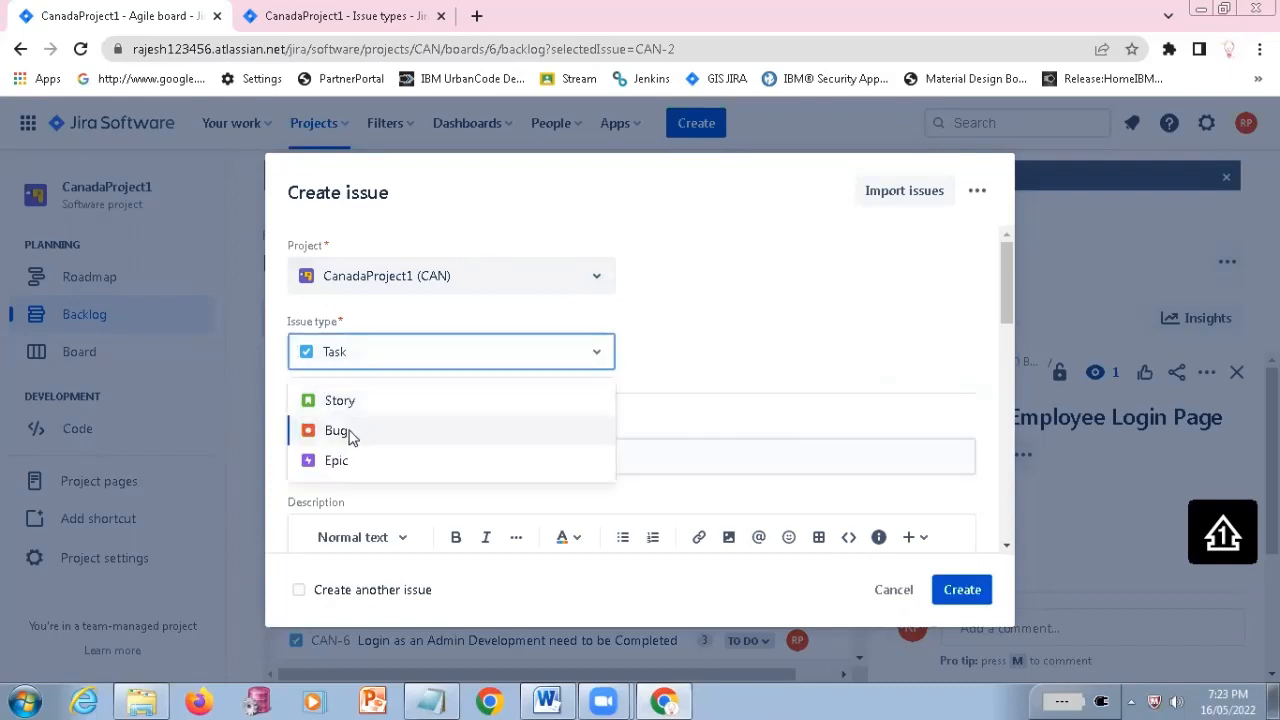
pyautogui.click(348, 432)
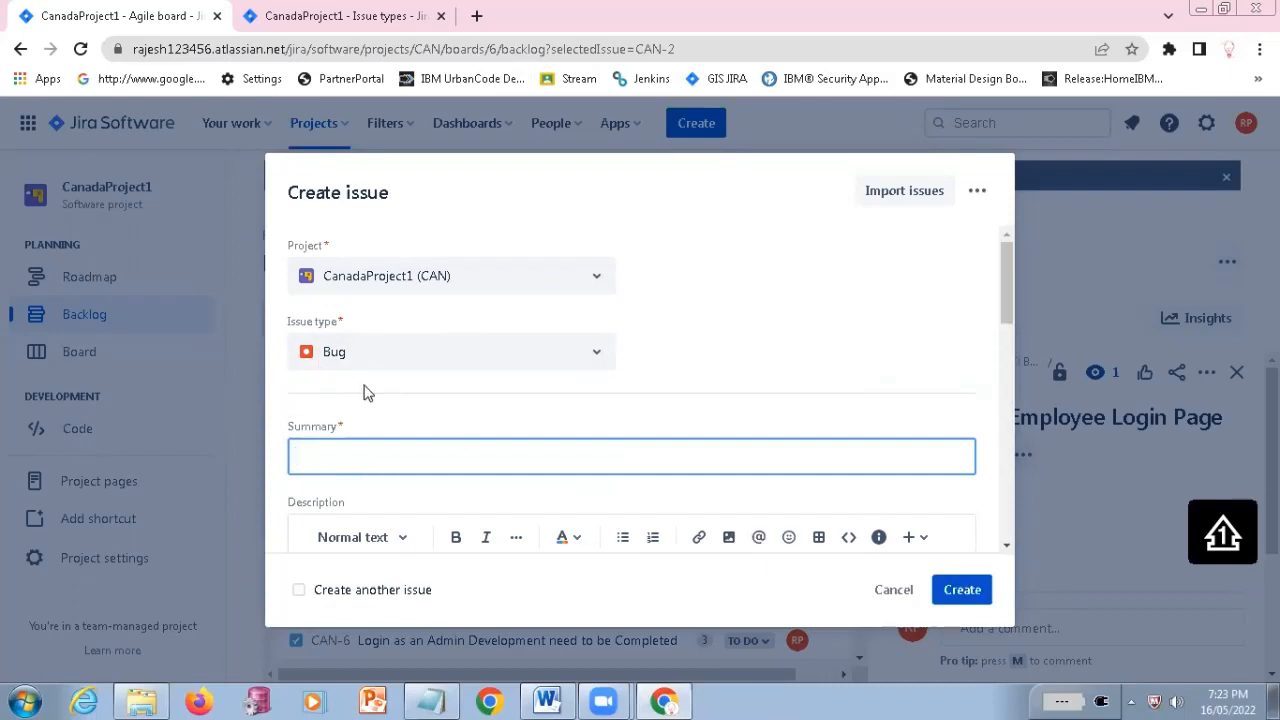
# Enter the bug's summary as "Getting Error Page on Login Button click"
pyautogui.click(383, 464)
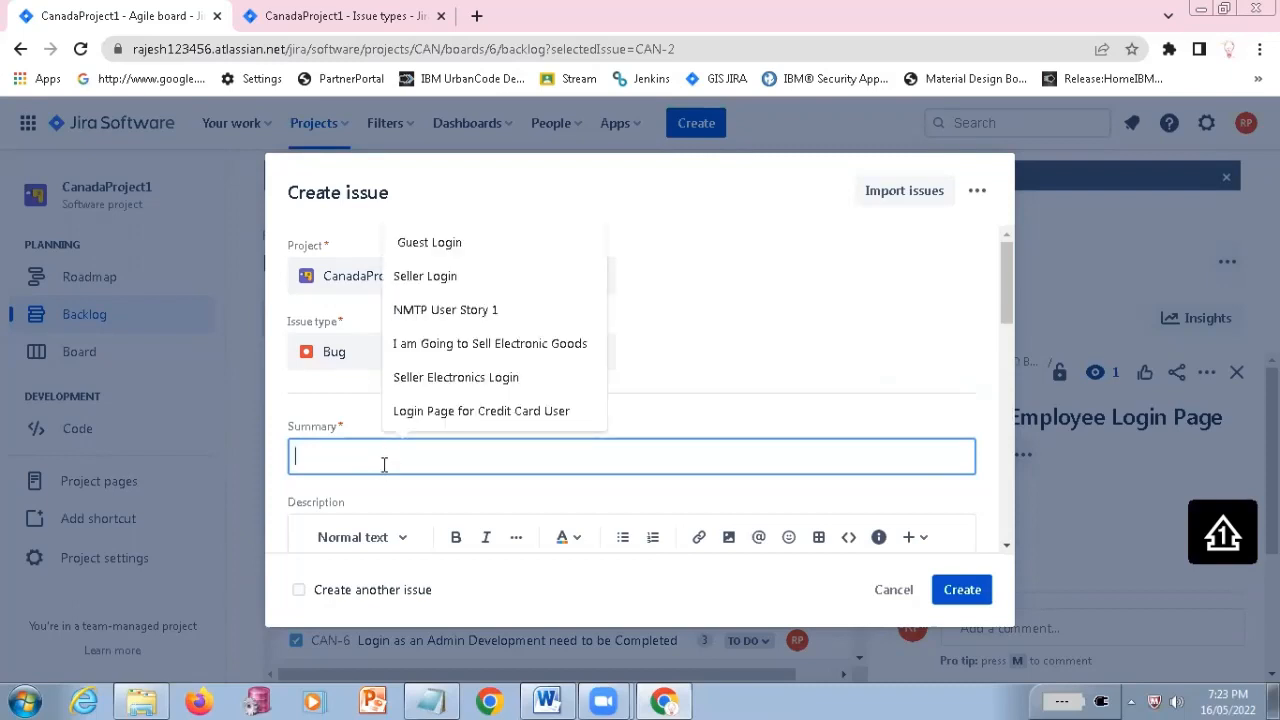
pyautogui.write('L')
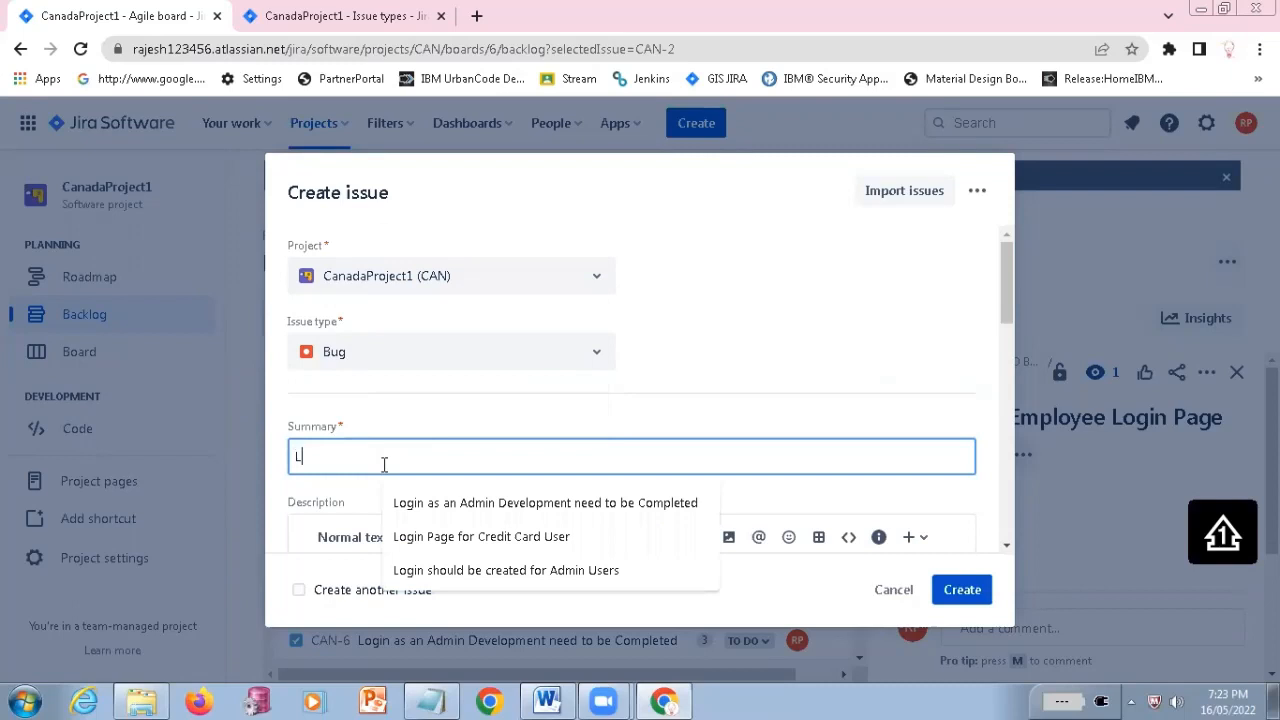
pyautogui.write('ogin Button')
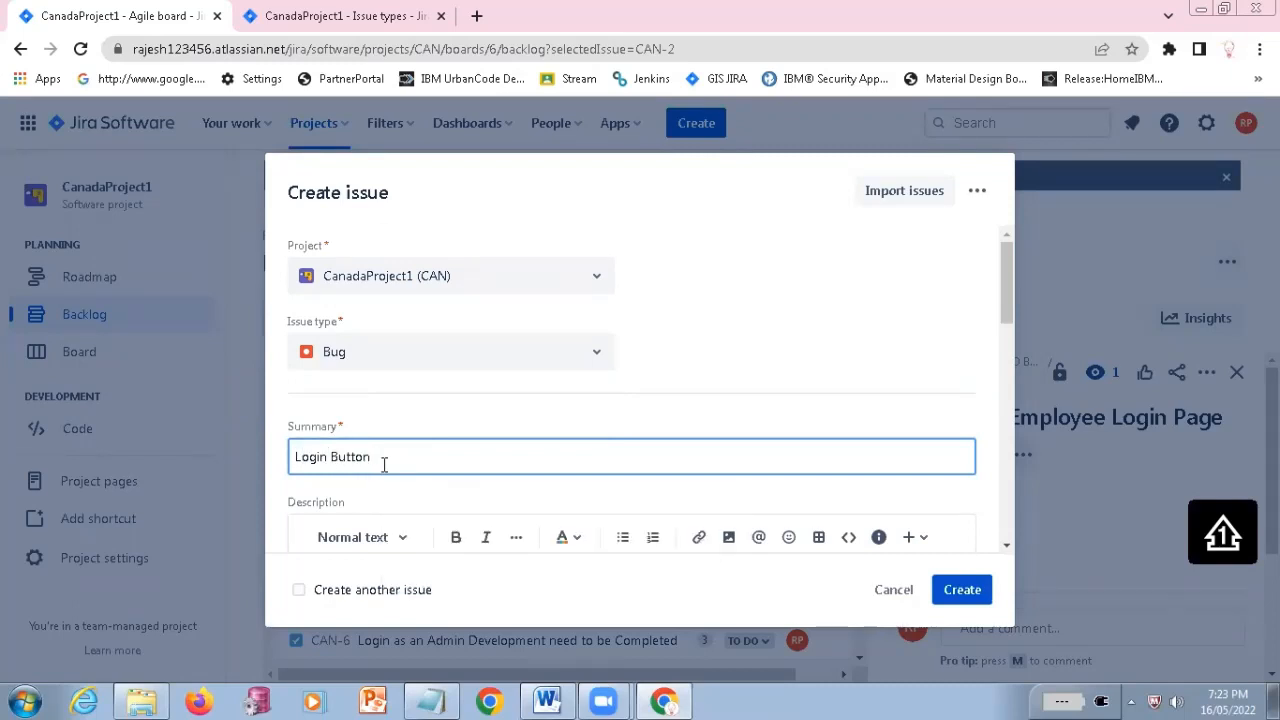
pyautogui.press('Home')
pyautogui.write('Getting')
pyautogui.write(' Em')
pyautogui.write('ror Page on')
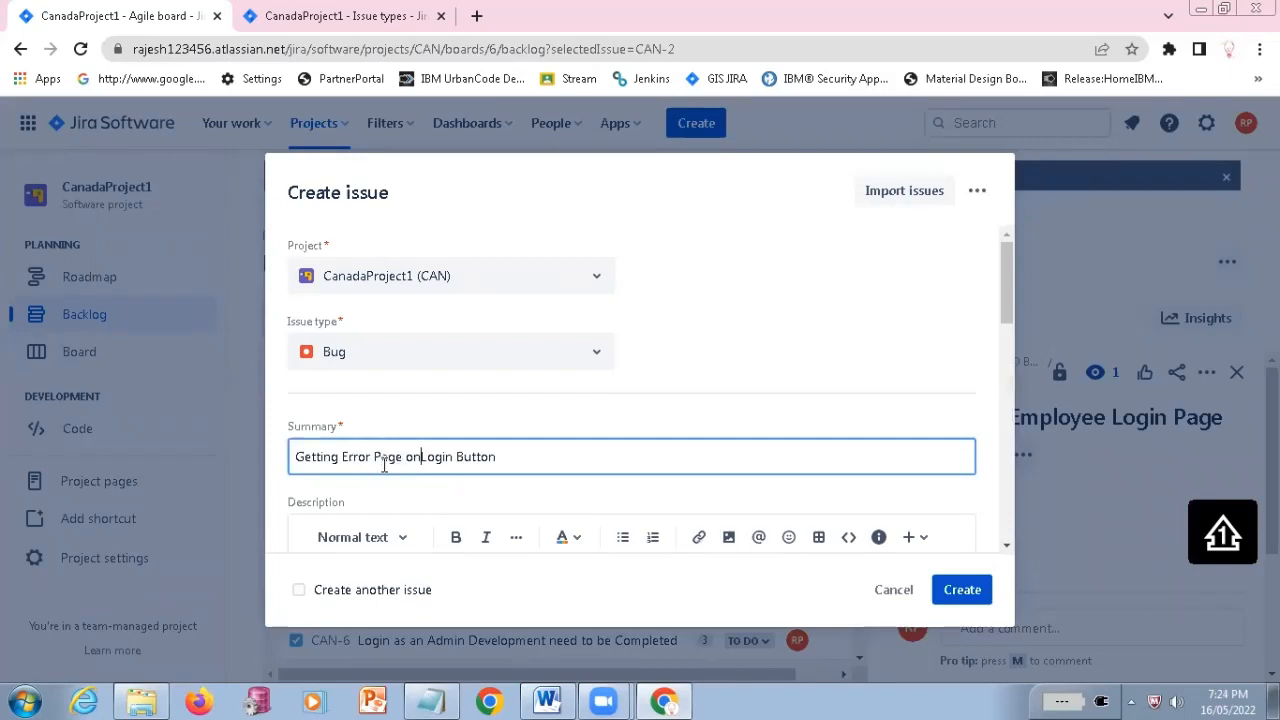
pyautogui.write('  clic')
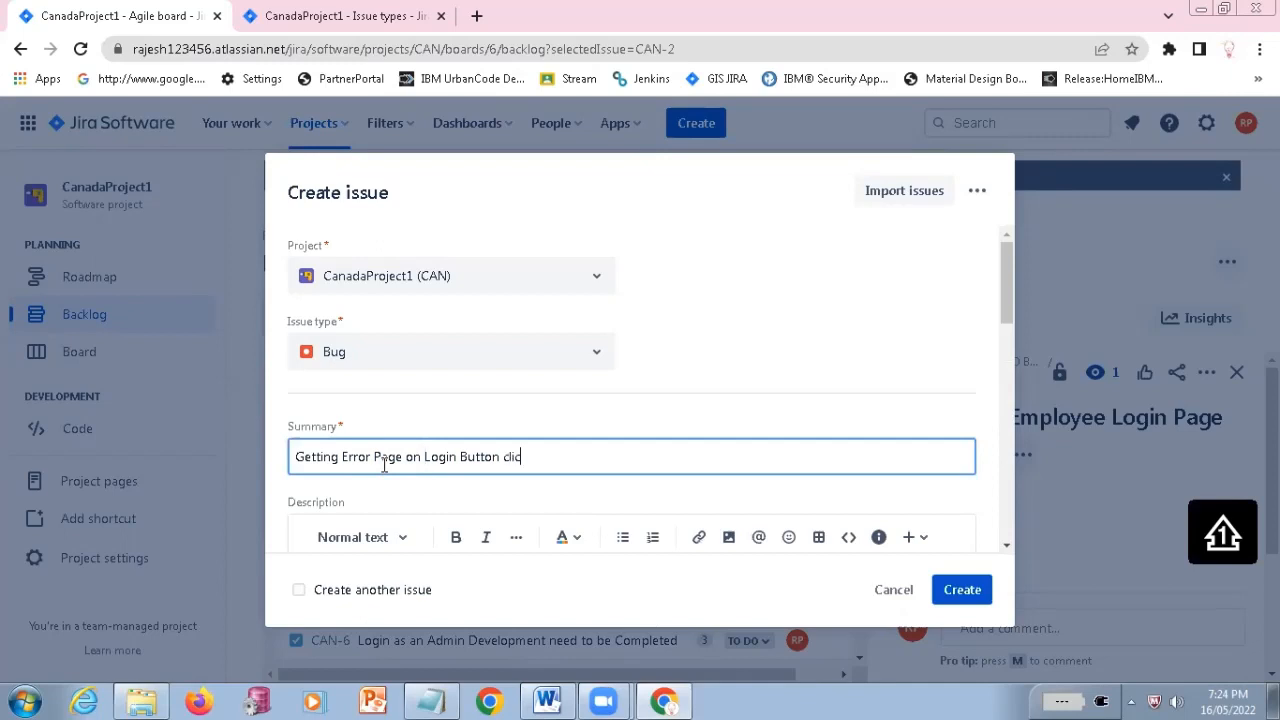
pyautogui.write('k')
# Copy the bug's summary text into its description
pyautogui.hotkey('ctrl', 'a')
pyautogui.hotkey('ctrl', 'c')
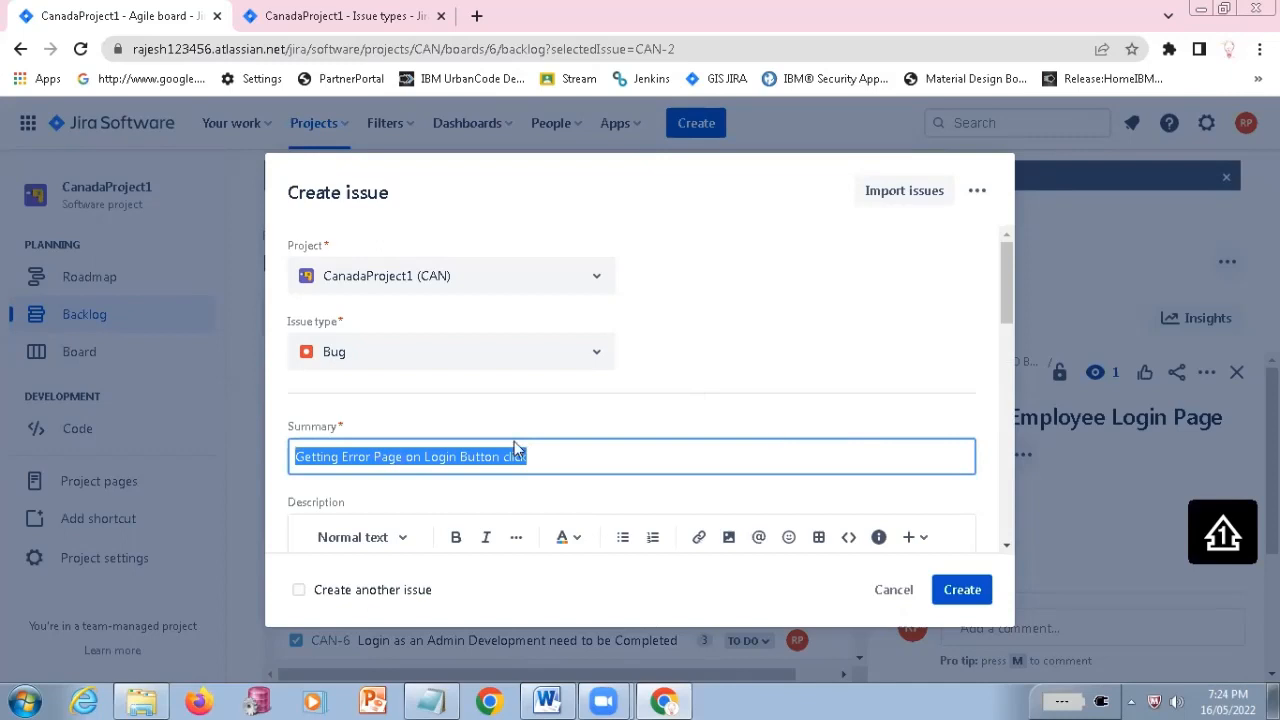
pyautogui.scroll(-2, 514, 441)
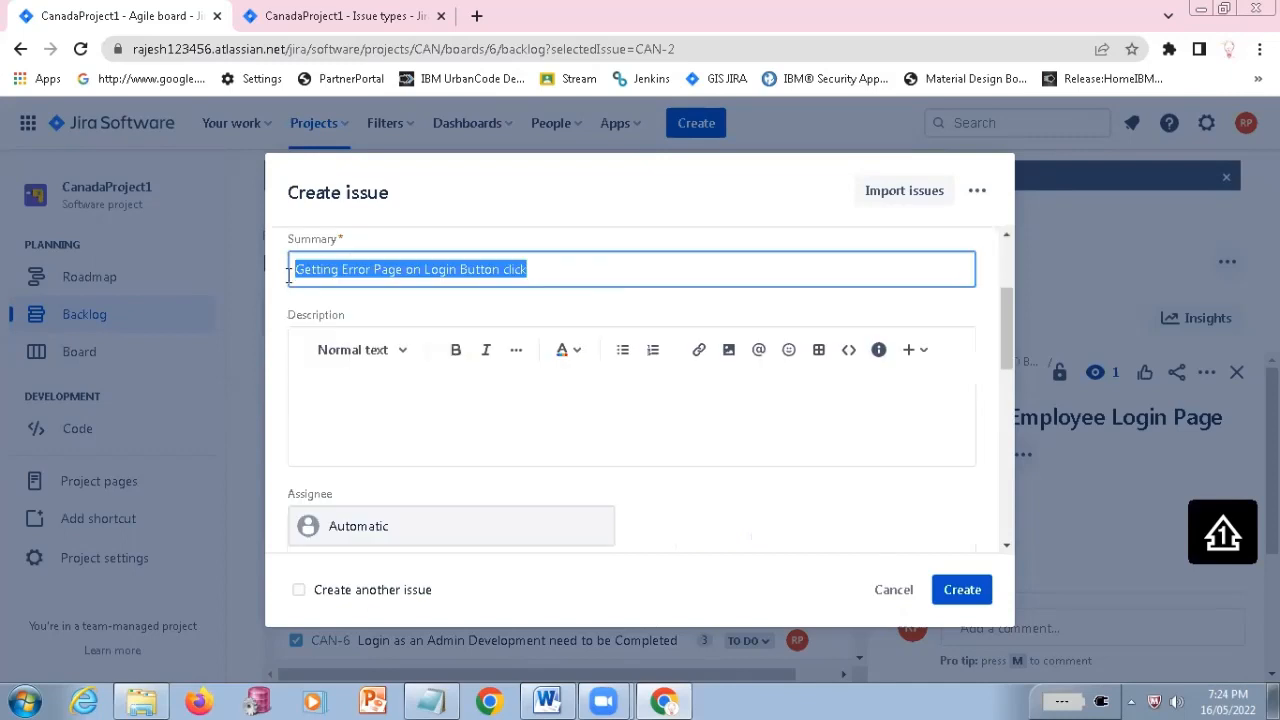
pyautogui.click(451, 414)
pyautogui.hotkey('ctrl', 'v')
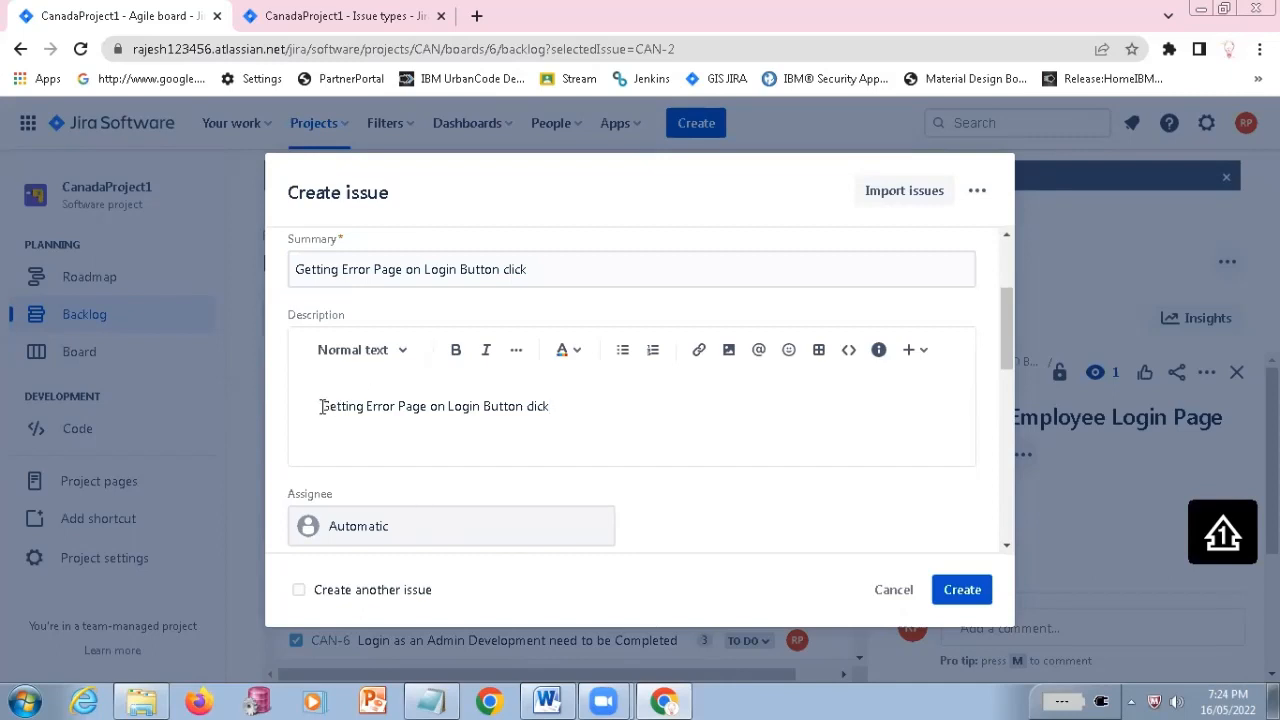
# Add the heading "Scenario:" above the pasted description text, correct its spelling and leave an empty line beneath it
pyautogui.press('Delete')
pyautogui.press('Return')
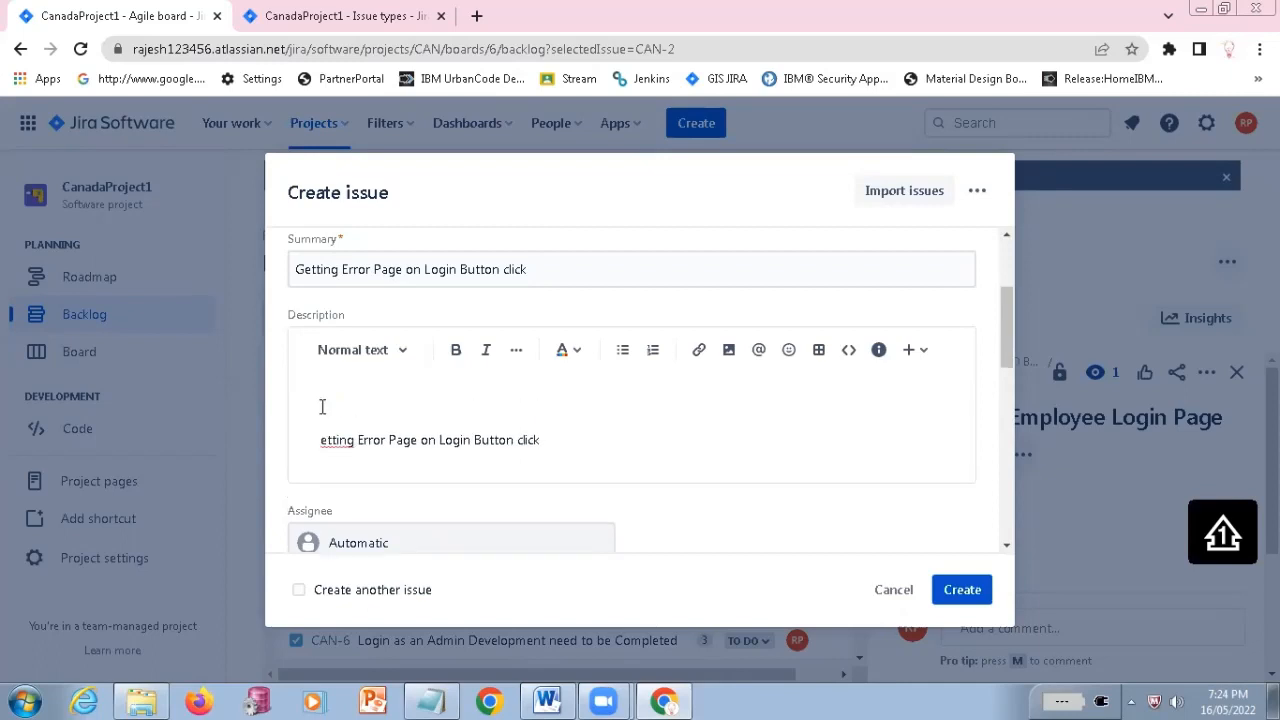
pyautogui.write('G')
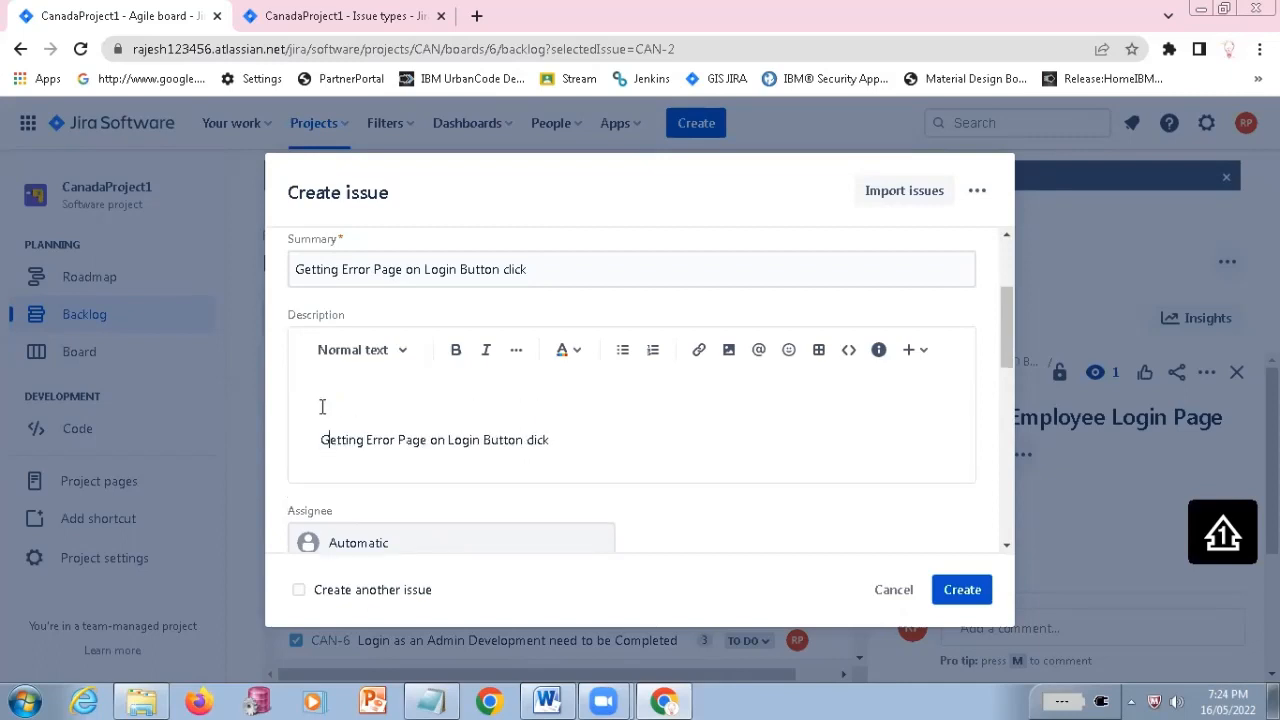
pyautogui.write('Scenario:')
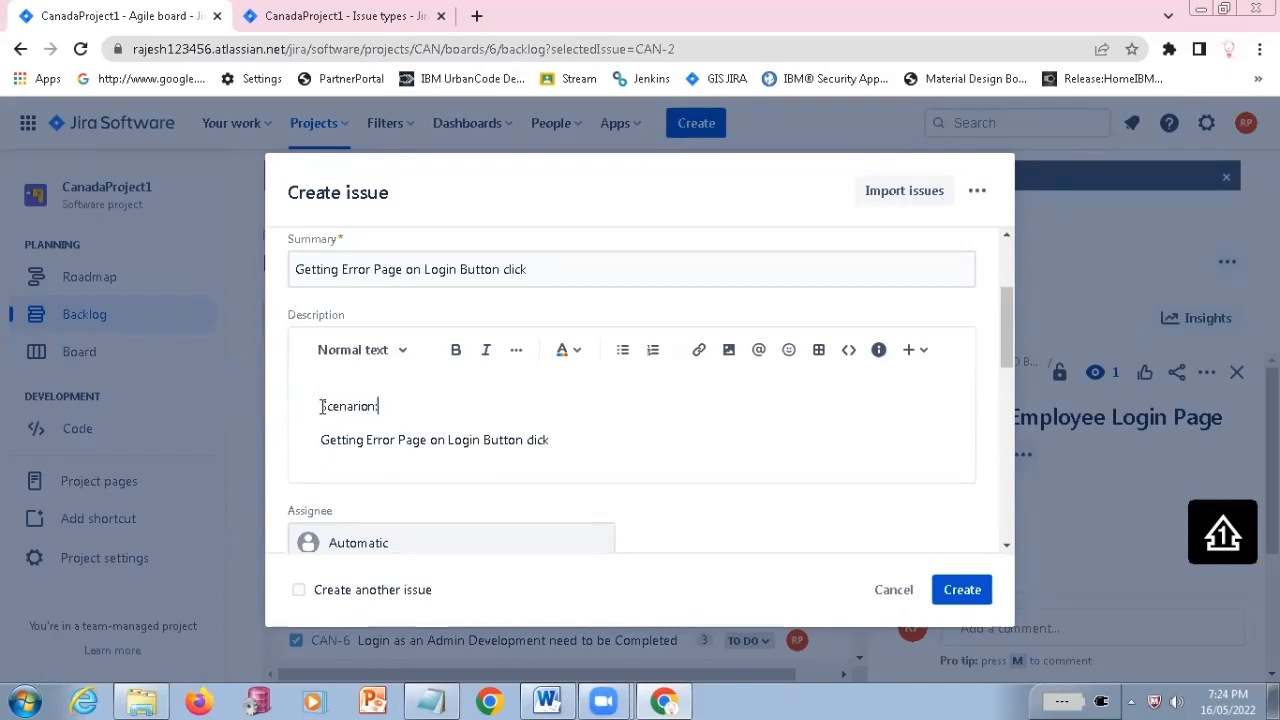
pyautogui.press('Return')
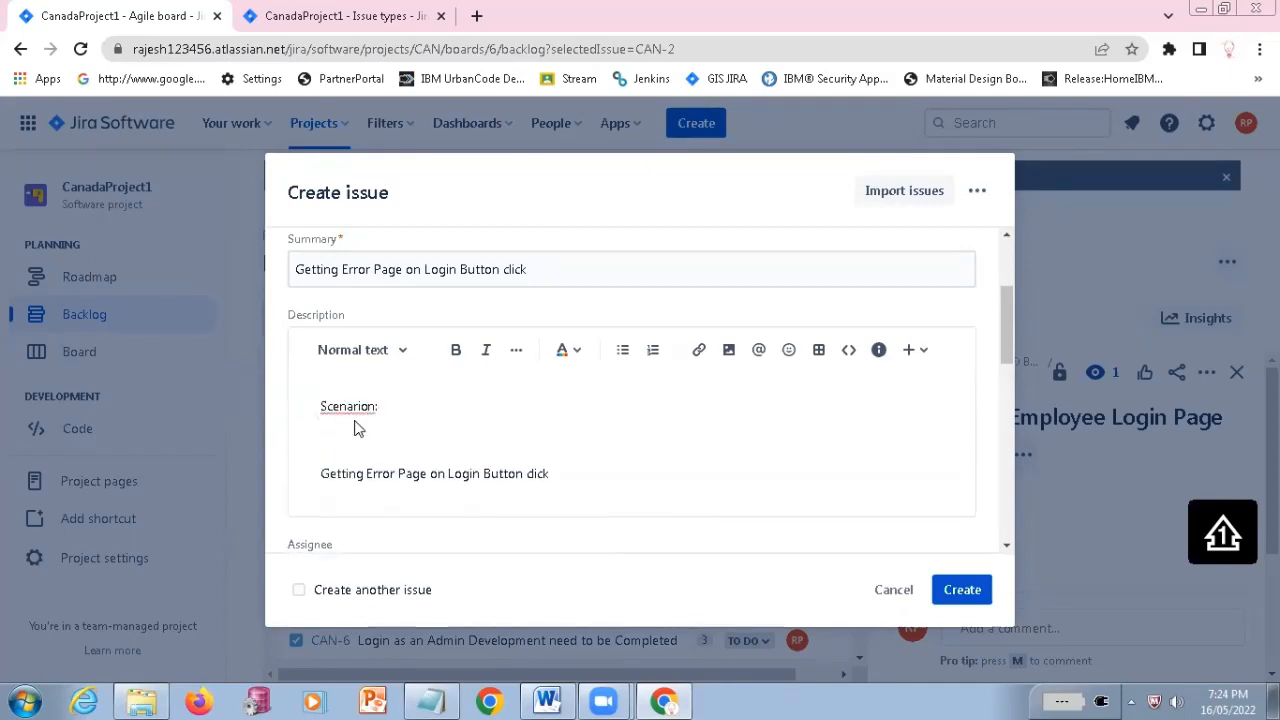
pyautogui.rightClick(342, 408)
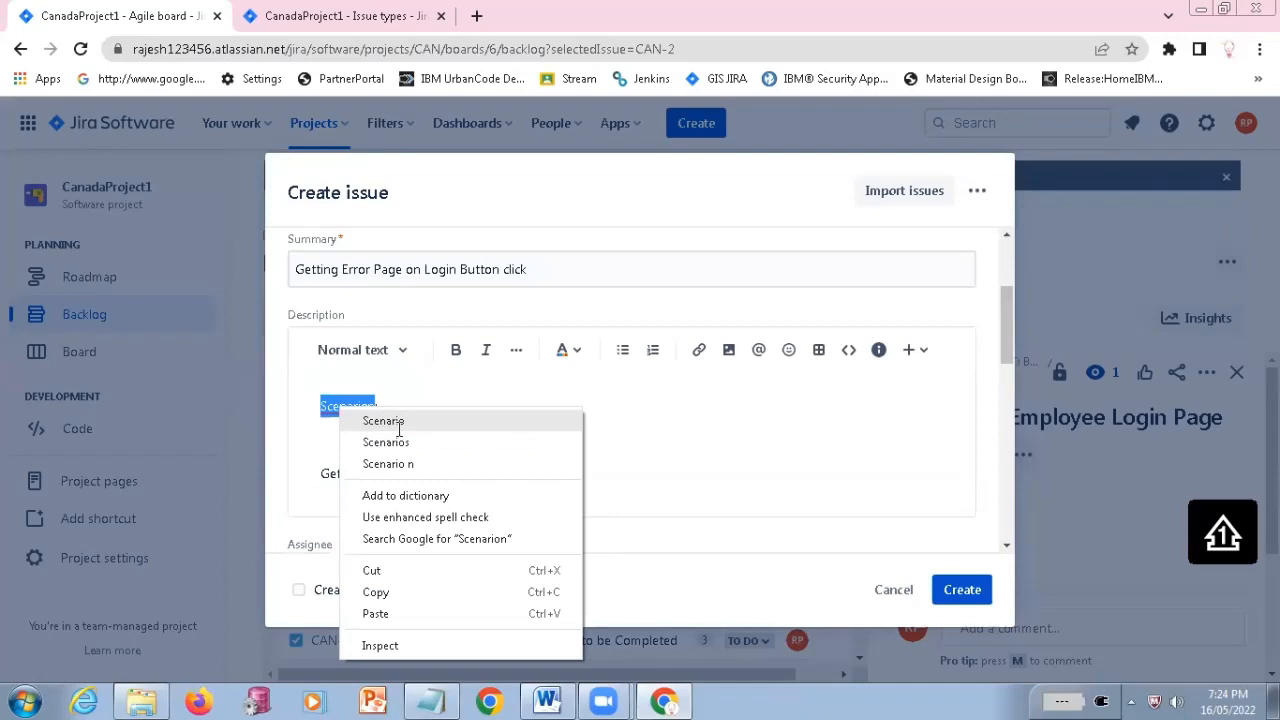
pyautogui.click(399, 425)
pyautogui.click(399, 429)
# Add the line "Enter Correct User Name in to User Name field" below the Scenario heading
pyautogui.write('Ent')
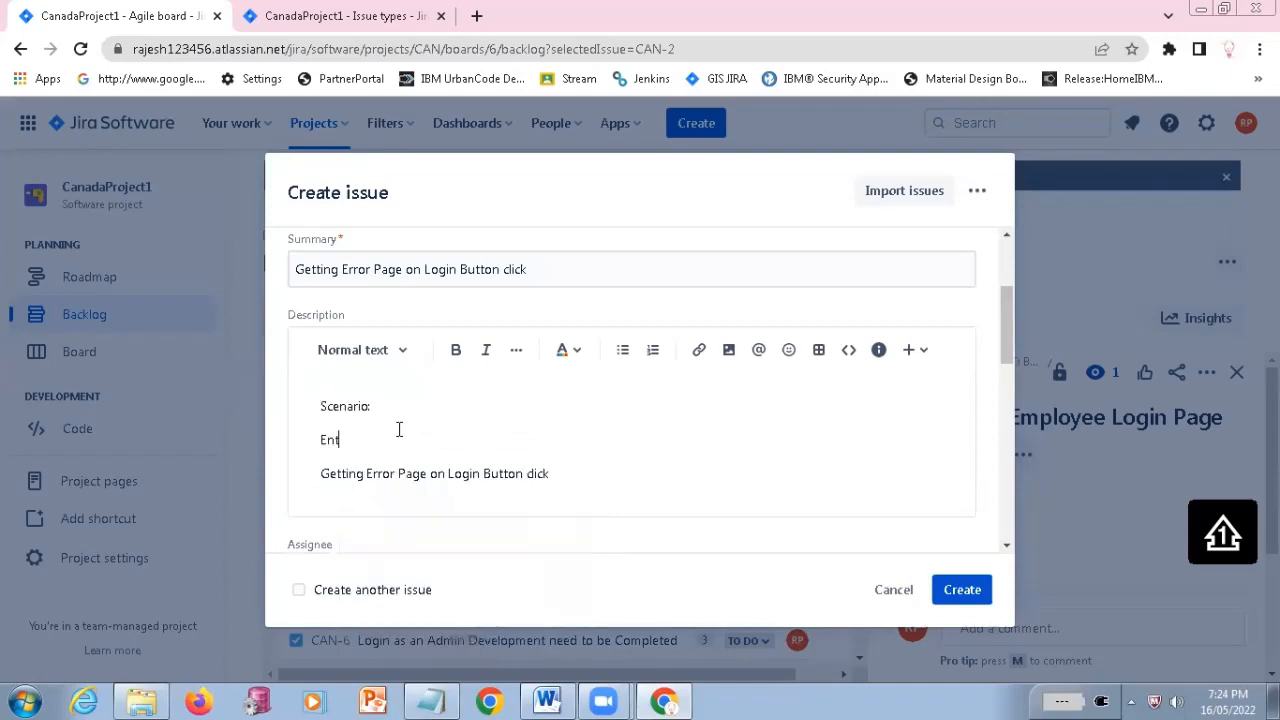
pyautogui.write('er Correct User Name in to User Name')
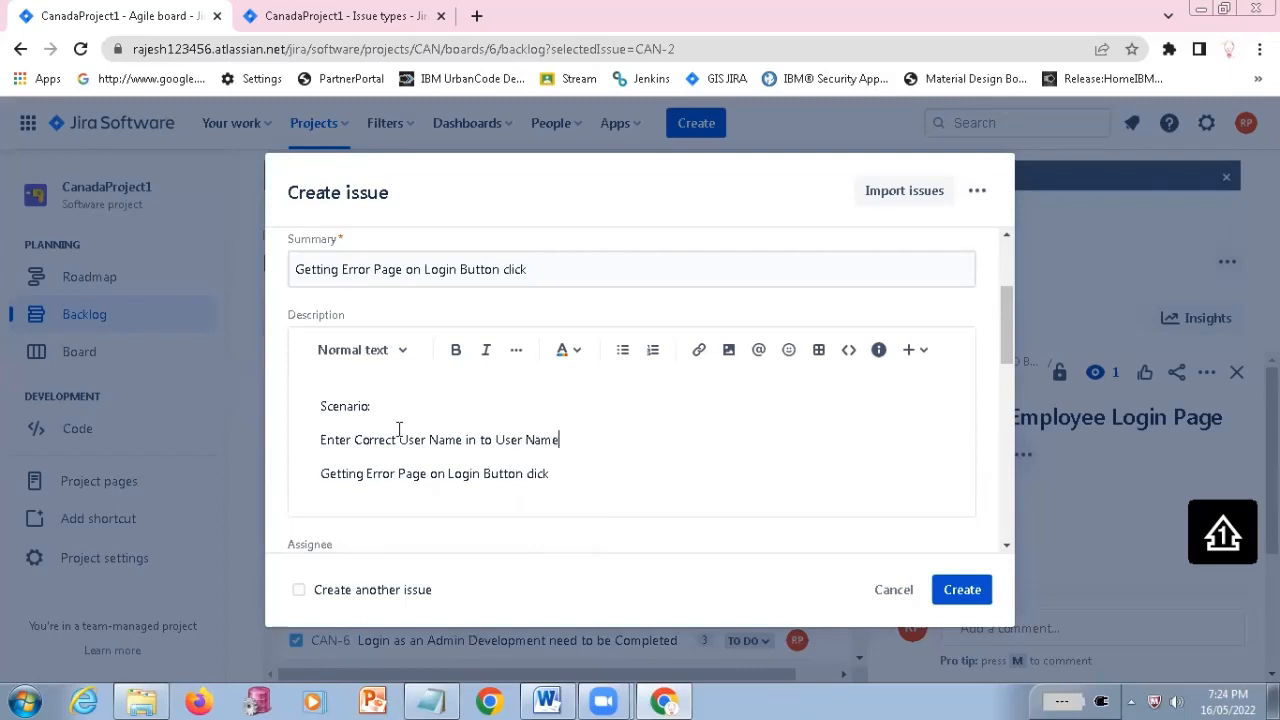
pyautogui.write(' field')
pyautogui.press('Return')
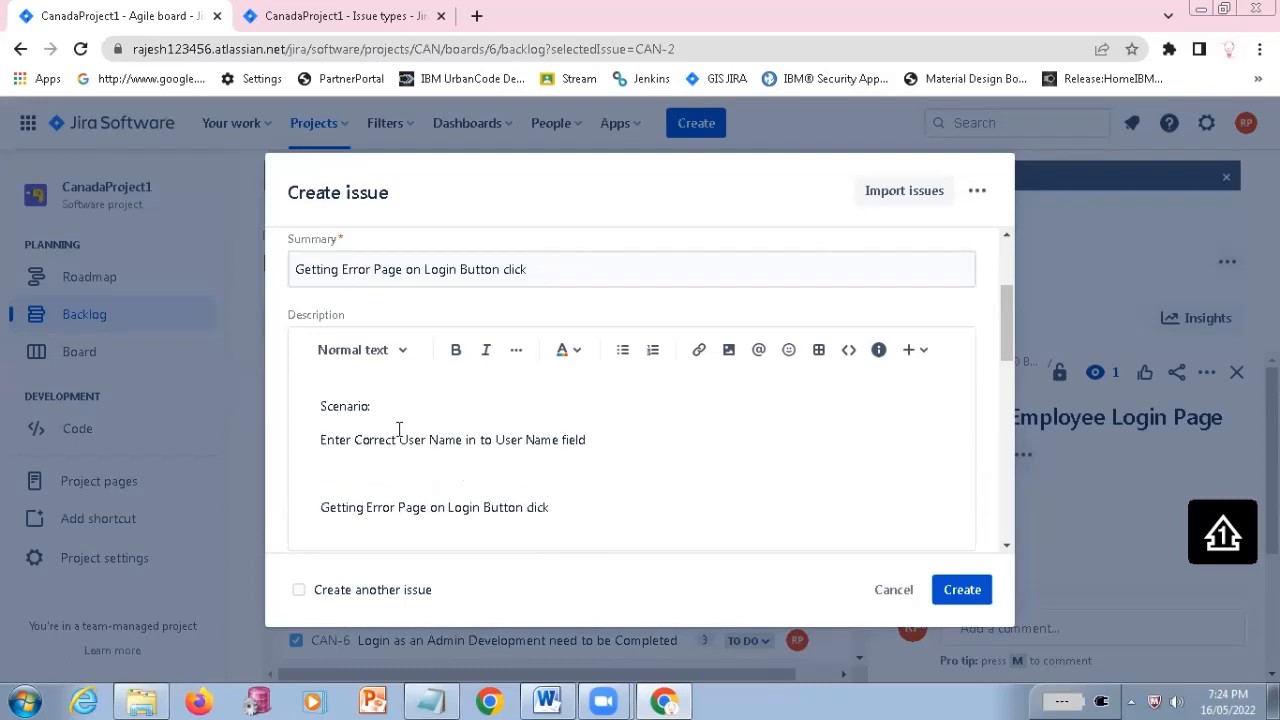
# Add the second scenario line "Enter Correct Password into Password Field"
pyautogui.write('Enter Correct Passin')
pyautogui.press('BackSpace')
pyautogui.press('BackSpace')
pyautogui.write('ord')
pyautogui.press('BackSpace')
pyautogui.press('BackSpace')
pyautogui.press('BackSpace')
pyautogui.press('BackSpace')
pyautogui.write('word into ')
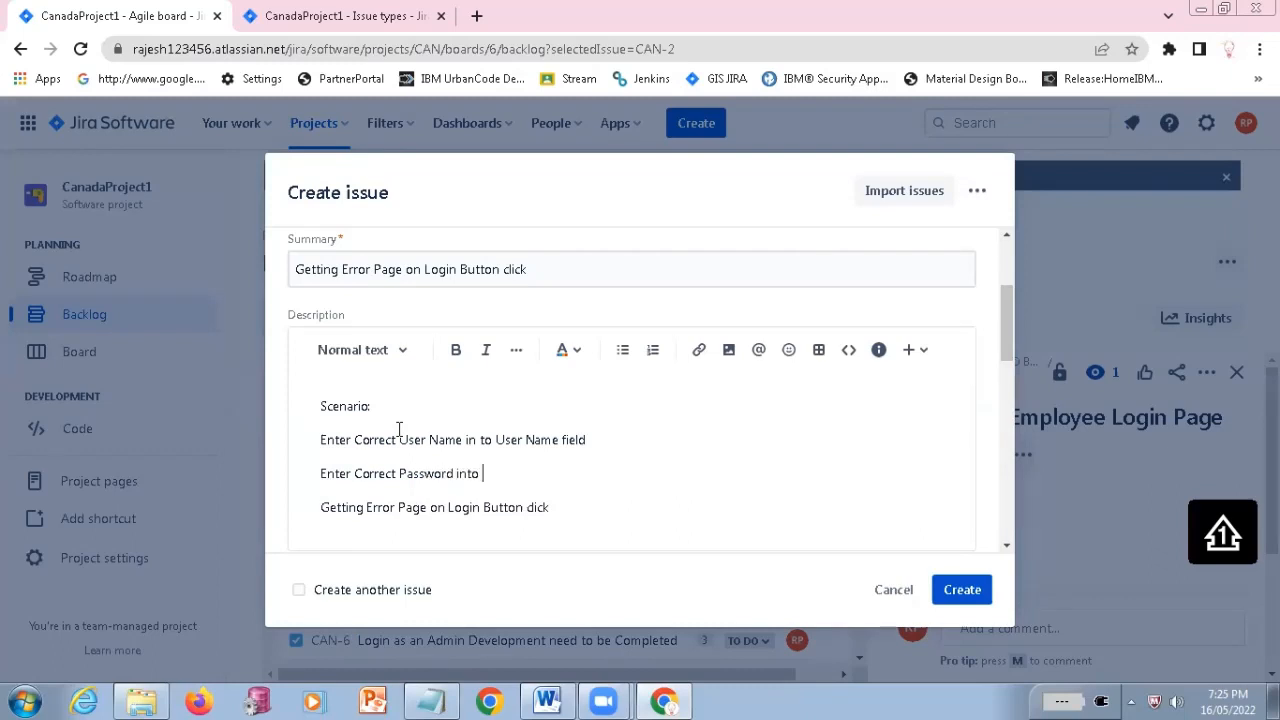
pyautogui.write('Password Field')
pyautogui.press('Return')
# Begin the third scenario line, below the password line in the description, with "Click on Login Button,"
pyautogui.write('Click on ')
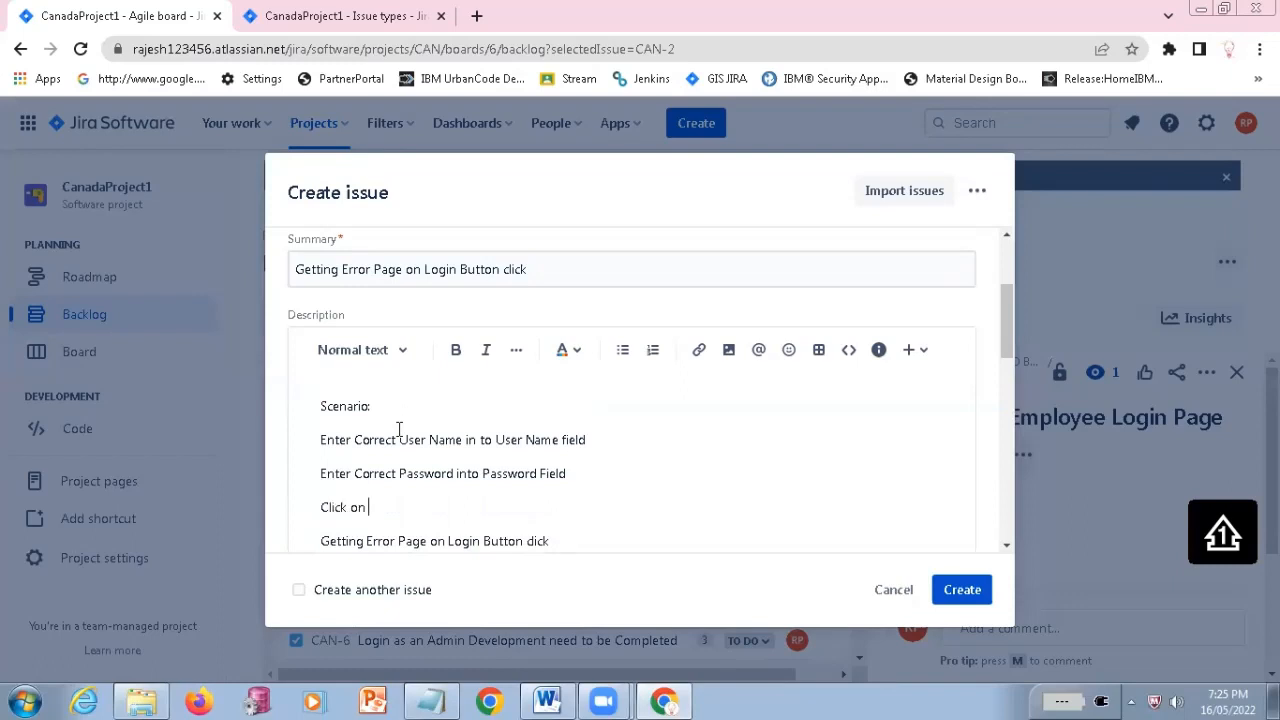
pyautogui.write('Login Button')
pyautogui.write('n')
pyautogui.press('BackSpace')
pyautogui.press('BackSpace')
# Continue the third scenario line with "On Login button click, getting the Error Page called 500 Error"
pyautogui.write('On Login butt')
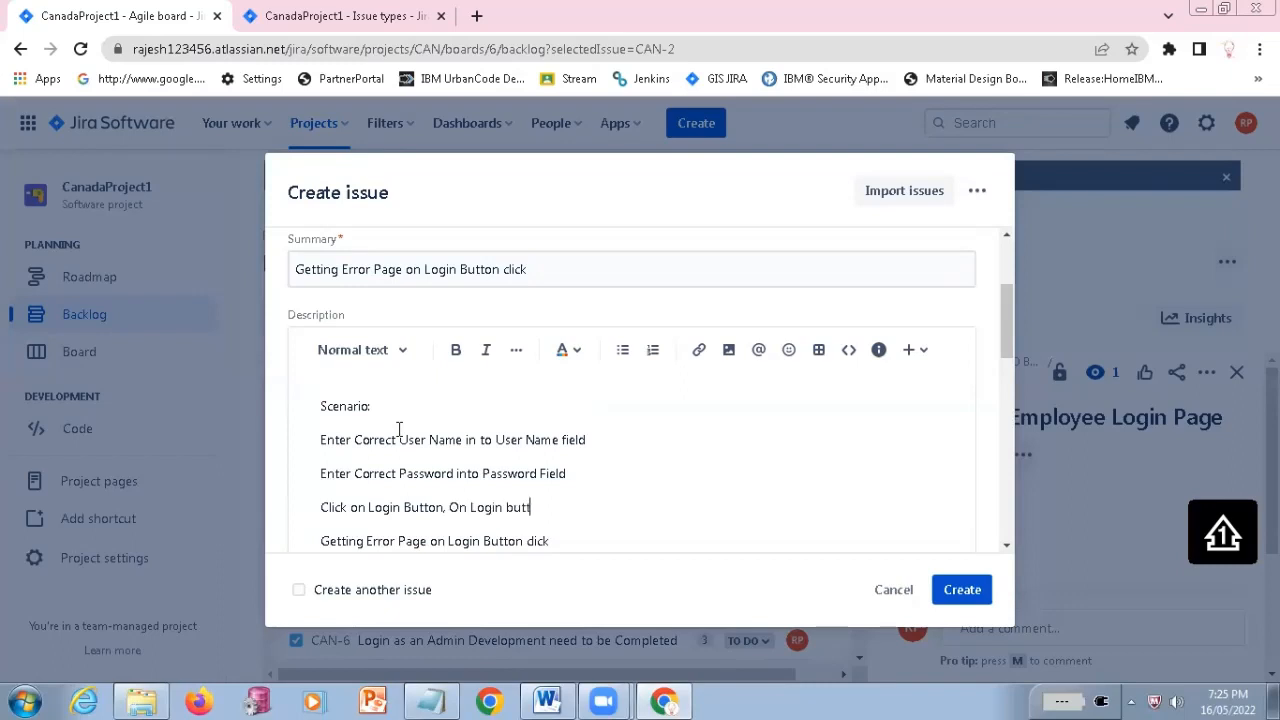
pyautogui.write('on clickk, getting the Er')
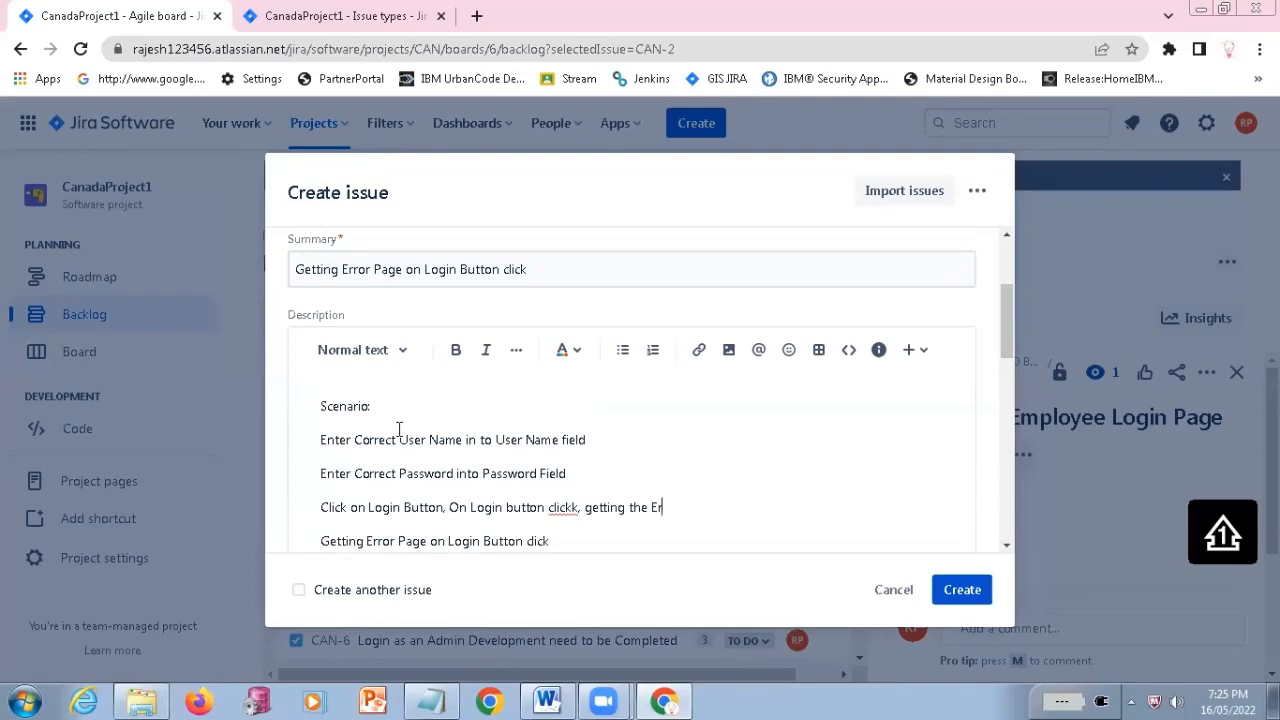
pyautogui.write('ror Page called 5')
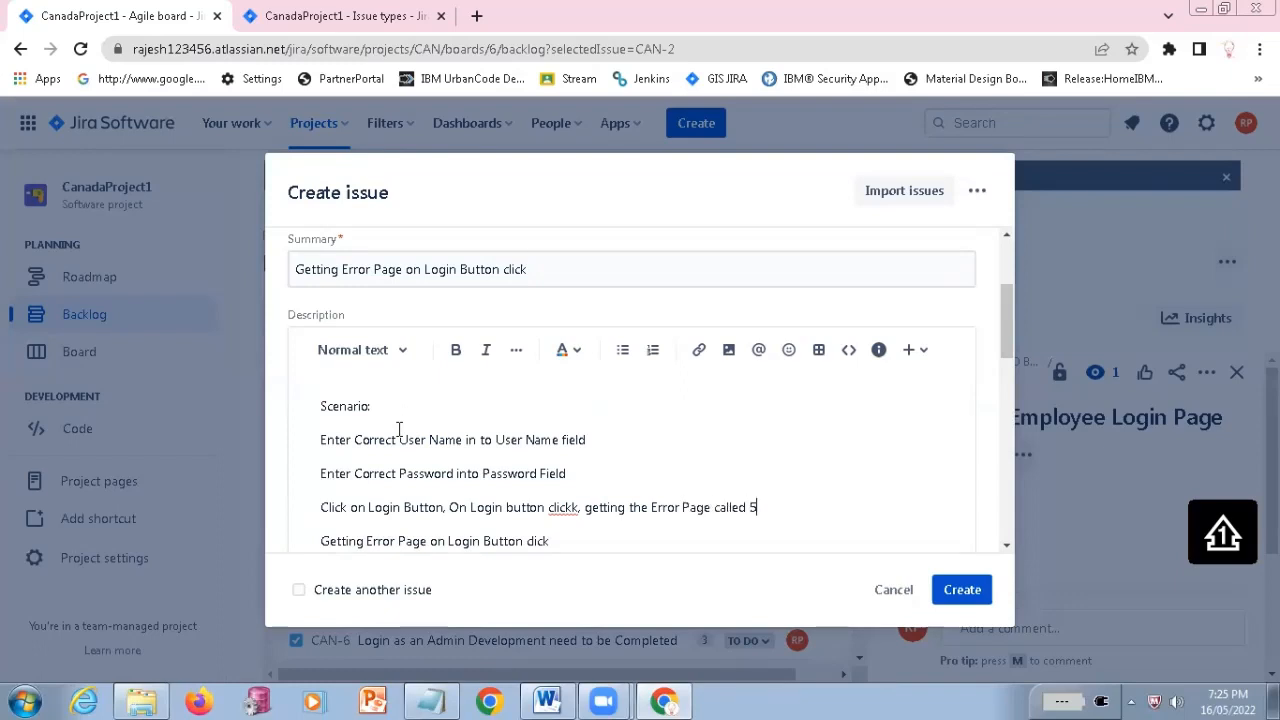
pyautogui.write('00 ERrror')
# Correct the misspelled words in the third scenario line to "click" and "Error"
pyautogui.press('Left')
pyautogui.press('Left')
pyautogui.press('BackSpace')
pyautogui.write('r')
pyautogui.rightClick(568, 507)
pyautogui.press('Return')
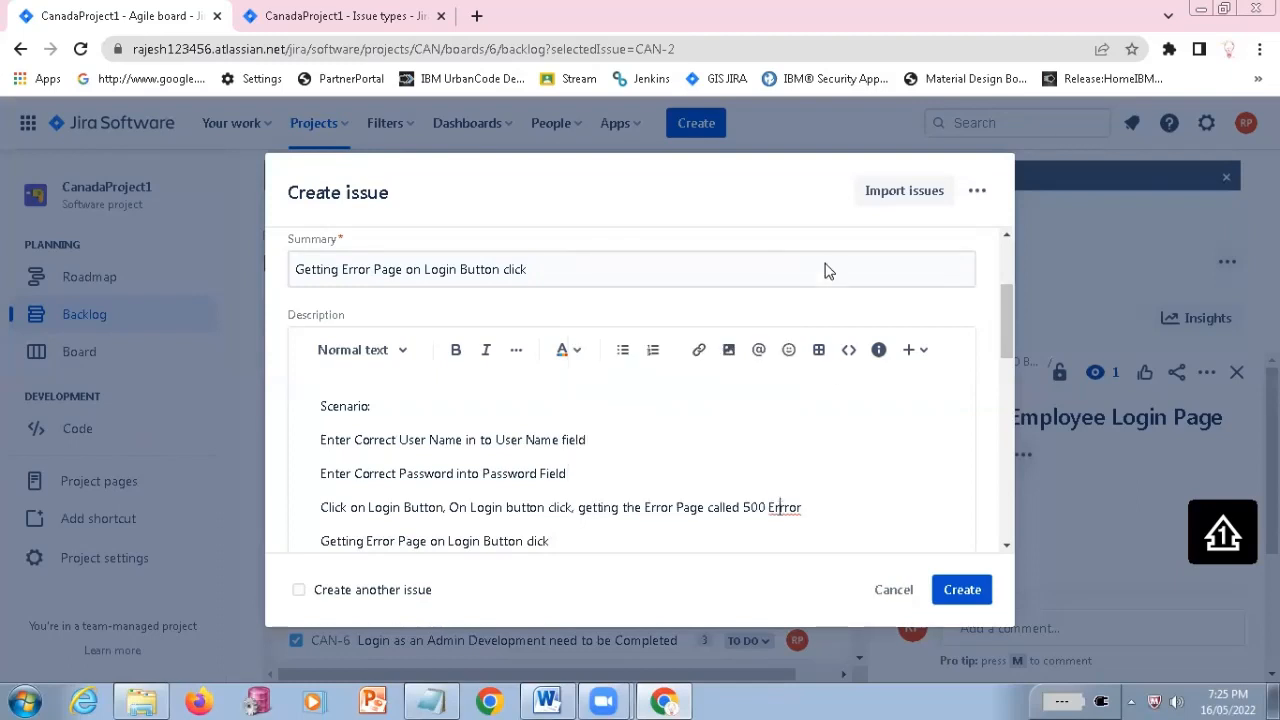
pyautogui.rightClick(782, 507)
pyautogui.press('Return')
# Insert "500" into the bug's summary so it reads "Getting Error 500 Page on Login Button click"
pyautogui.scroll(-1, 575, 320)
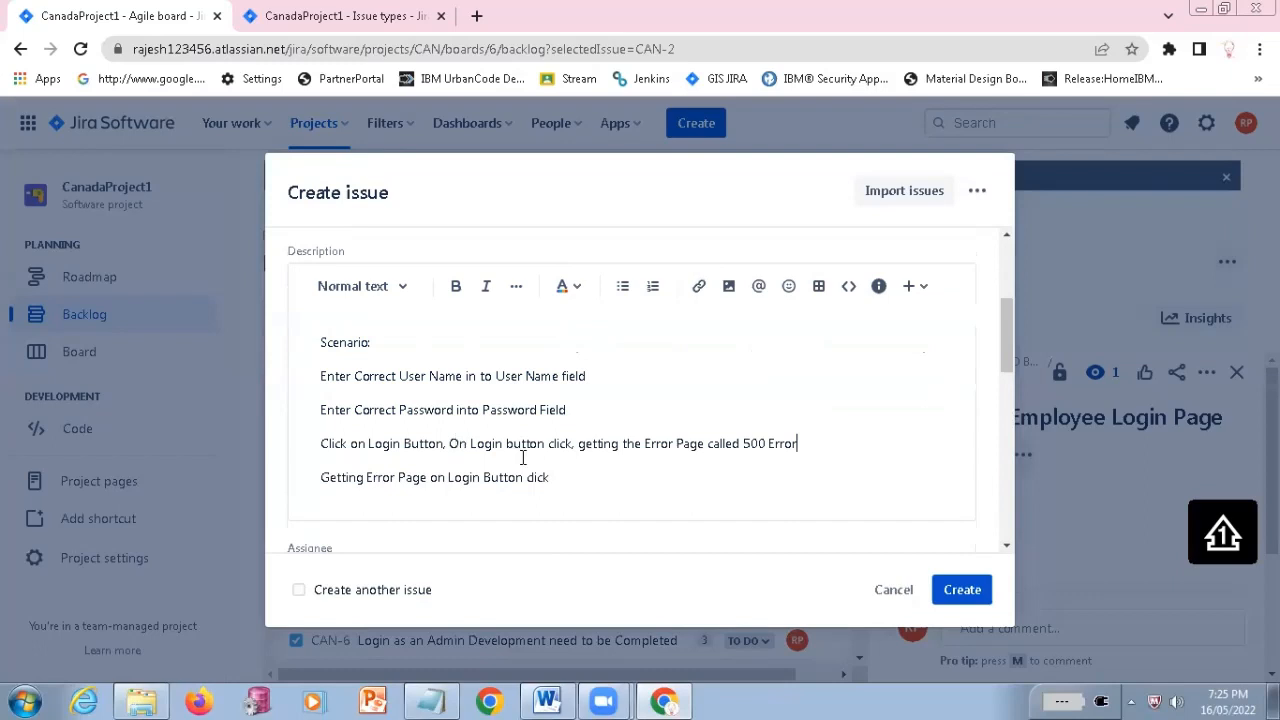
pyautogui.scroll(4, 522, 457)
pyautogui.tripleClick(390, 466)
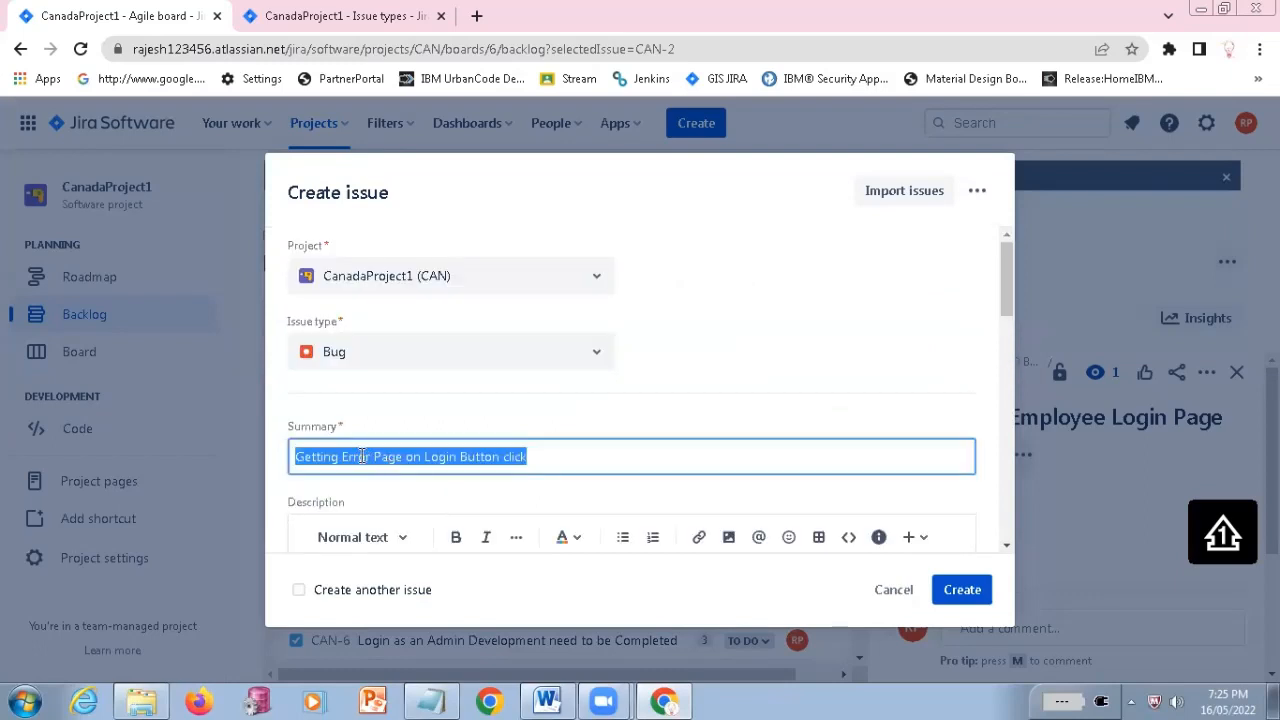
pyautogui.click(373, 458)
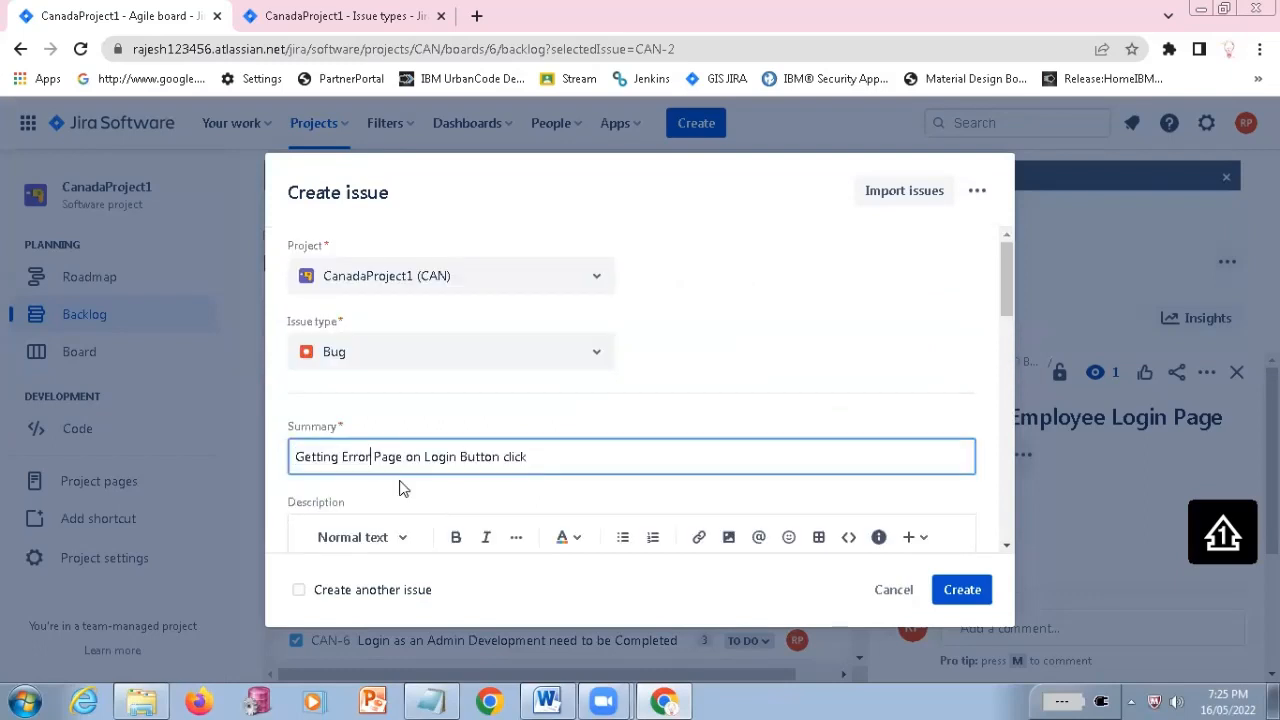
pyautogui.write('500')
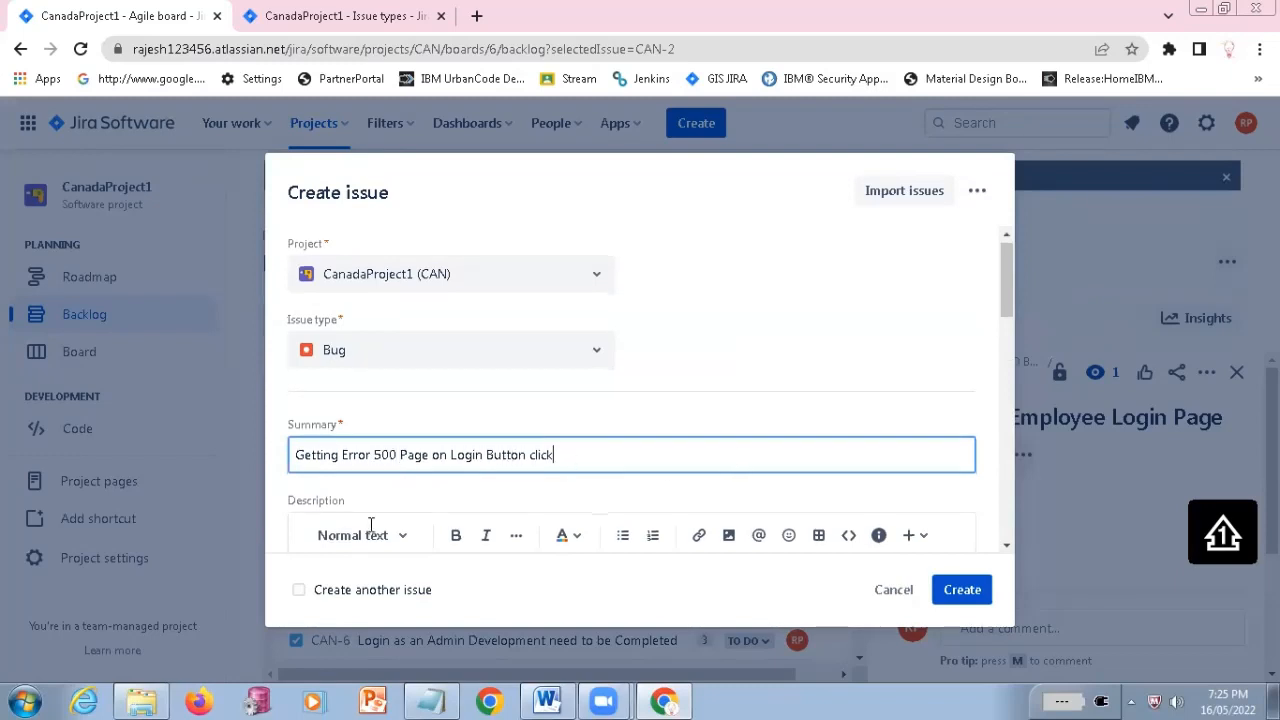
# Insert "500" after "Error" in the description's last line to match the summary "Getting Error 500 Page on Login Button click"
pyautogui.scroll(-1, 371, 531)
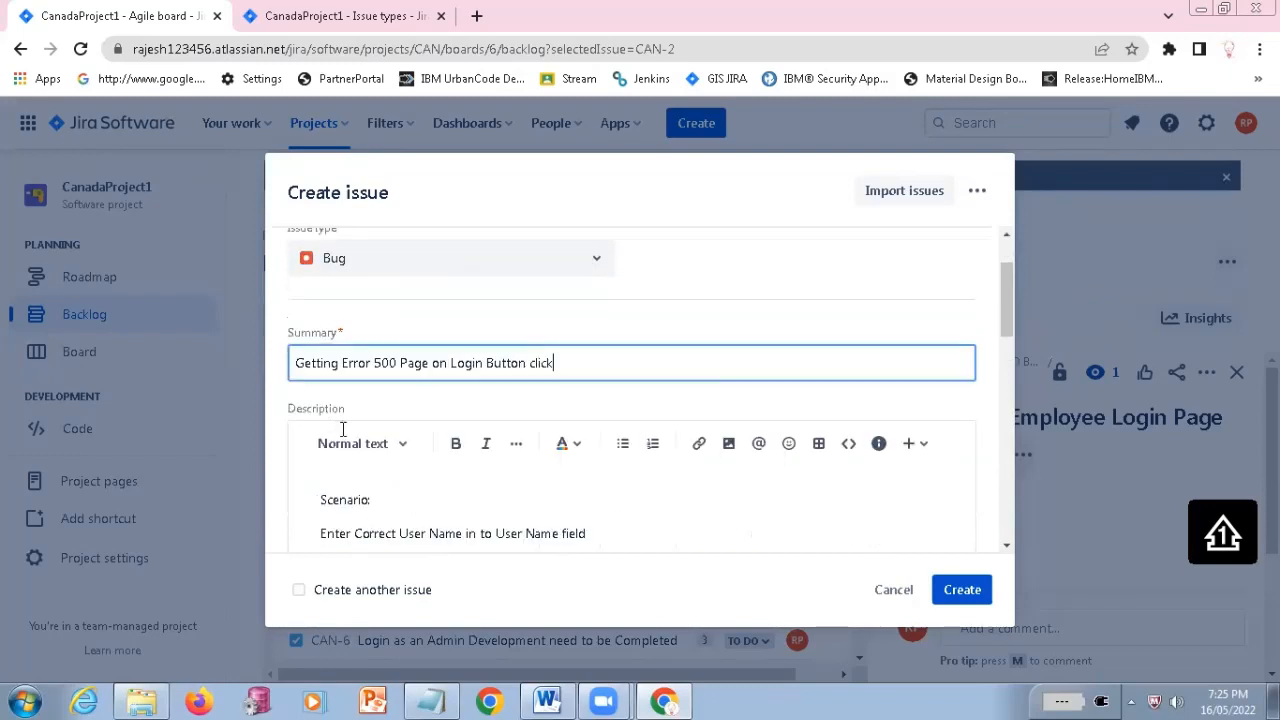
pyautogui.scroll(-1, 343, 428)
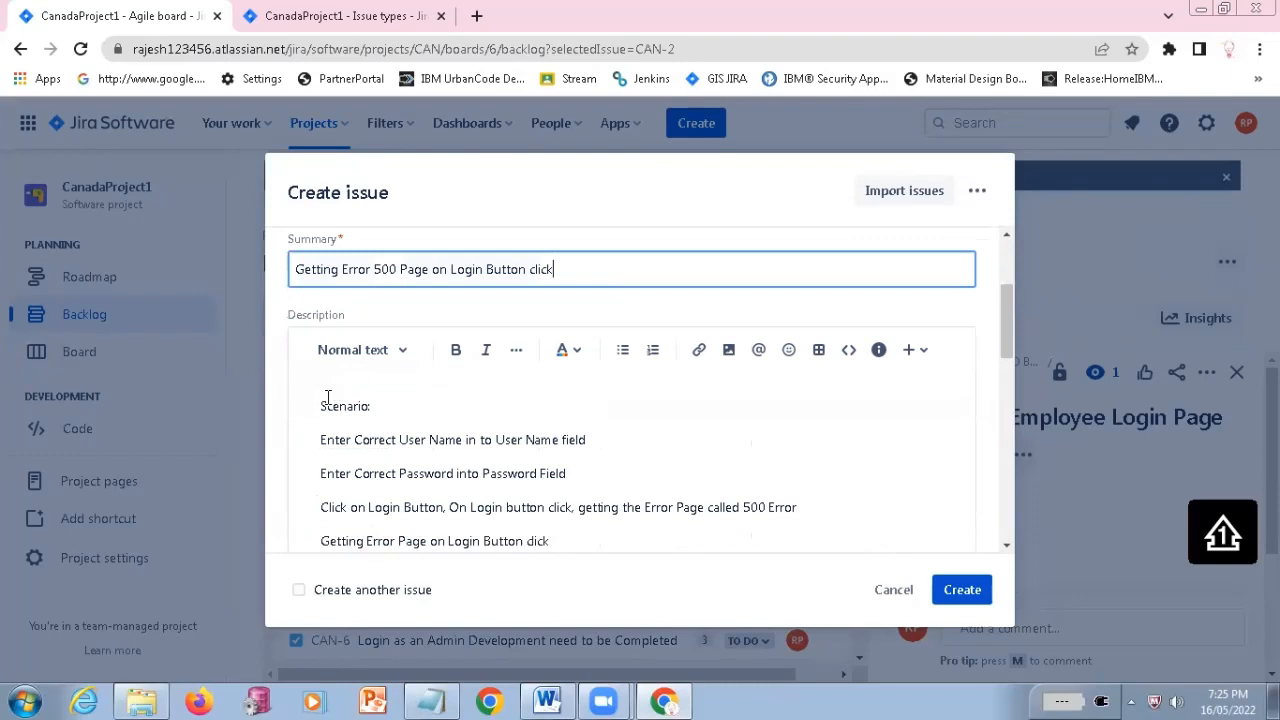
pyautogui.click(489, 534)
pyautogui.hotkey('ctrl', 'a')
pyautogui.scroll(-1, 399, 408)
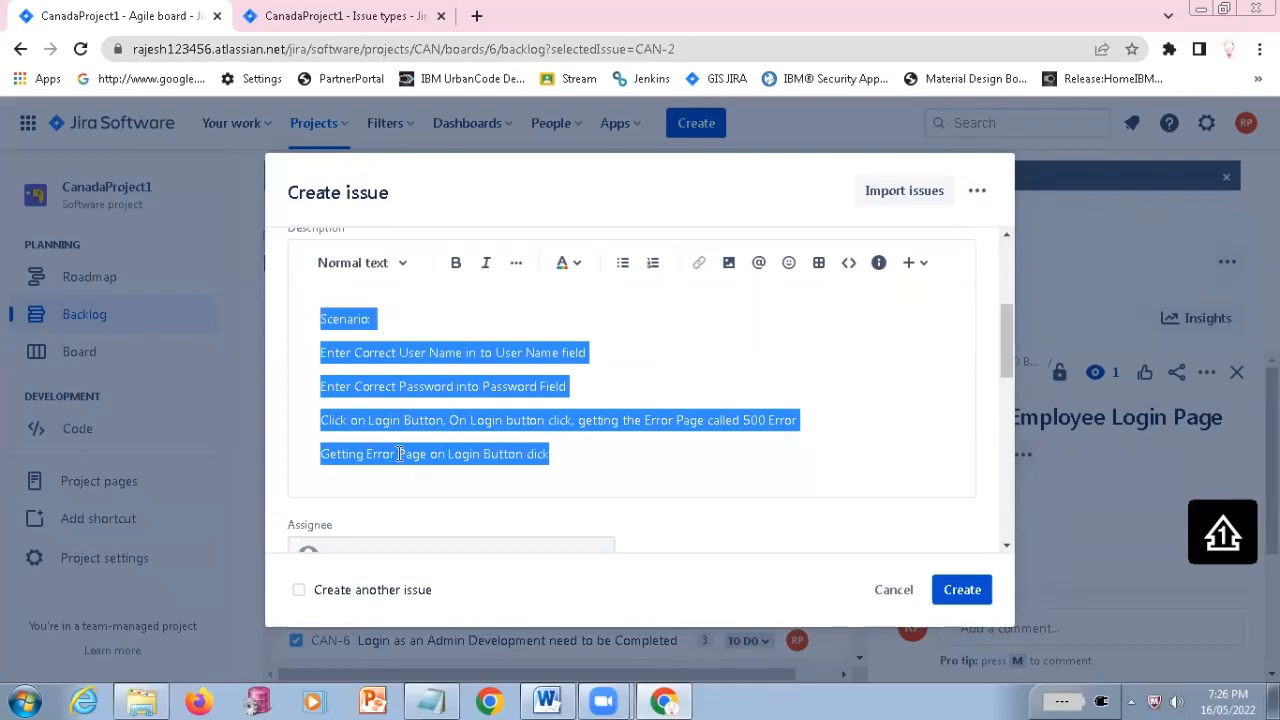
pyautogui.click(403, 455)
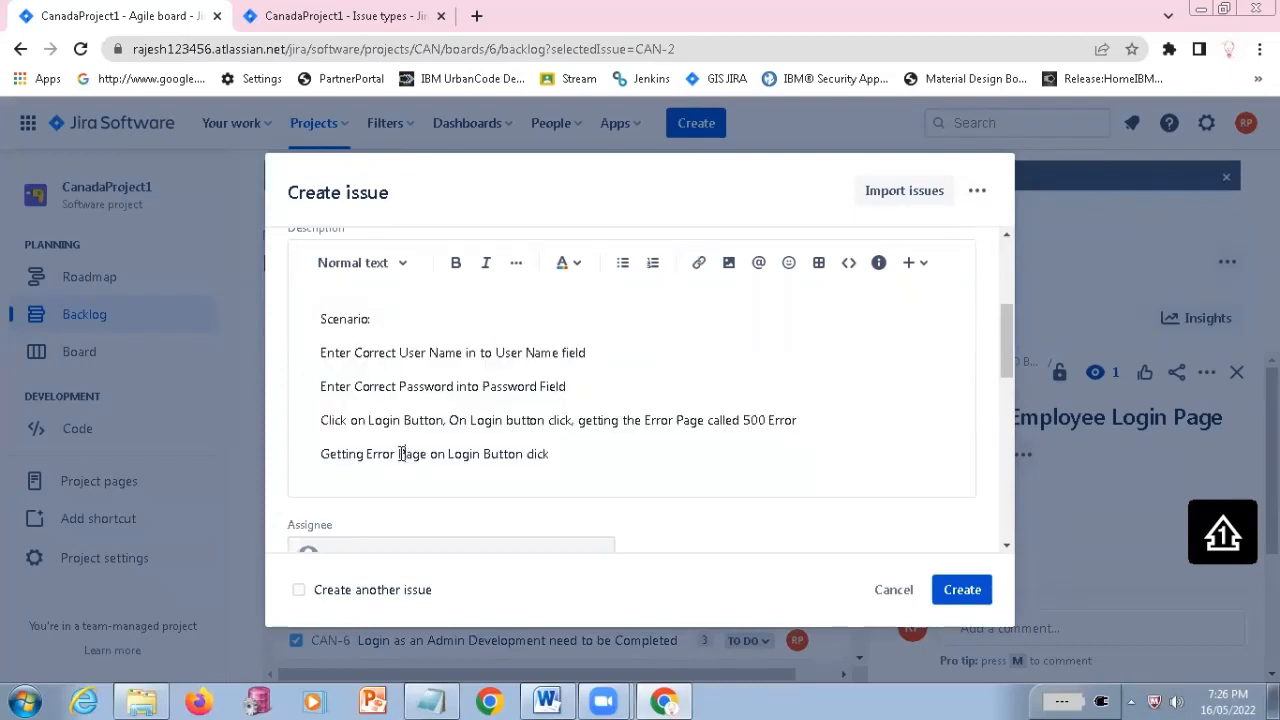
pyautogui.write('500')
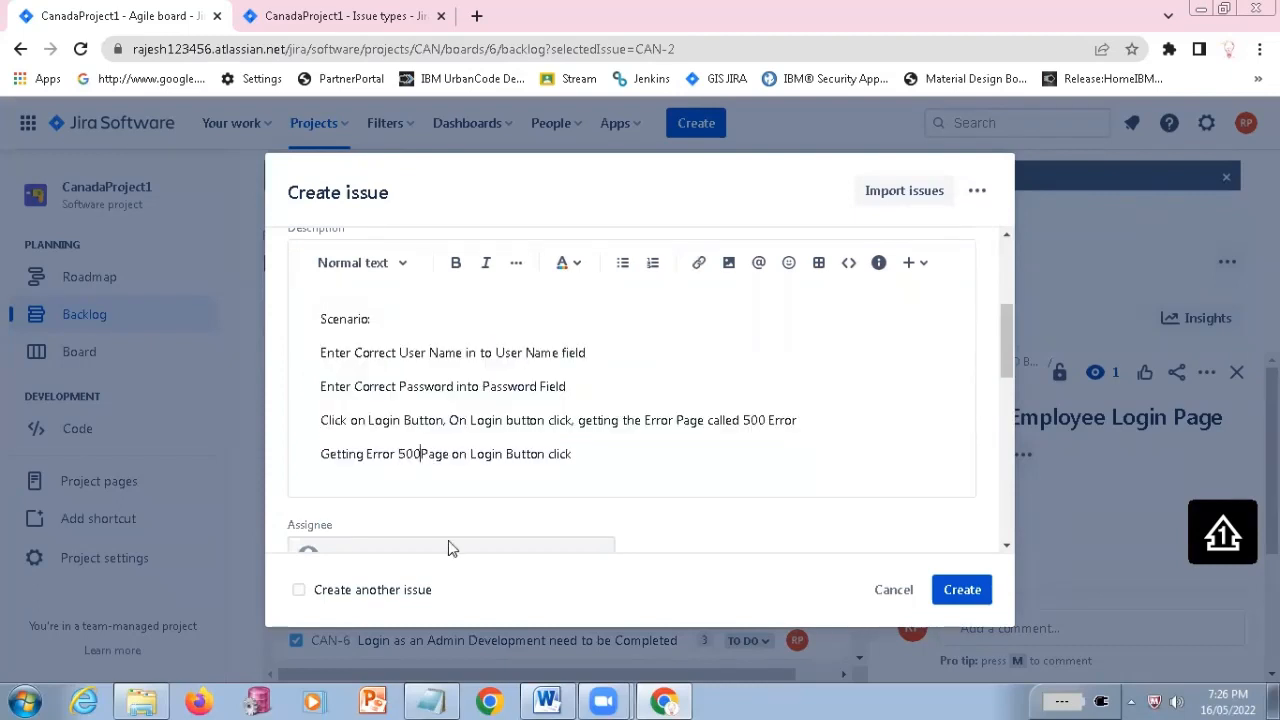
# Look over the bug's Assignee, Labels, Sprint and Story point estimate fields
pyautogui.scroll(-1, 586, 397)
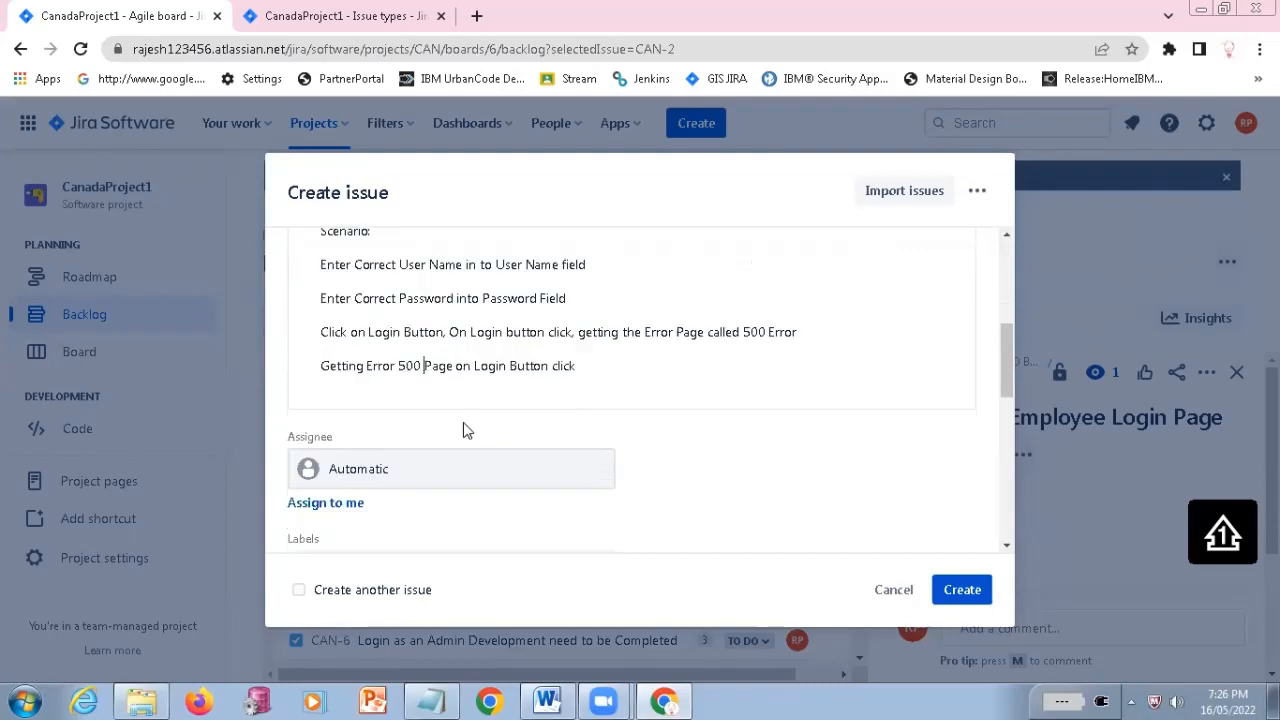
pyautogui.scroll(-1, 355, 380)
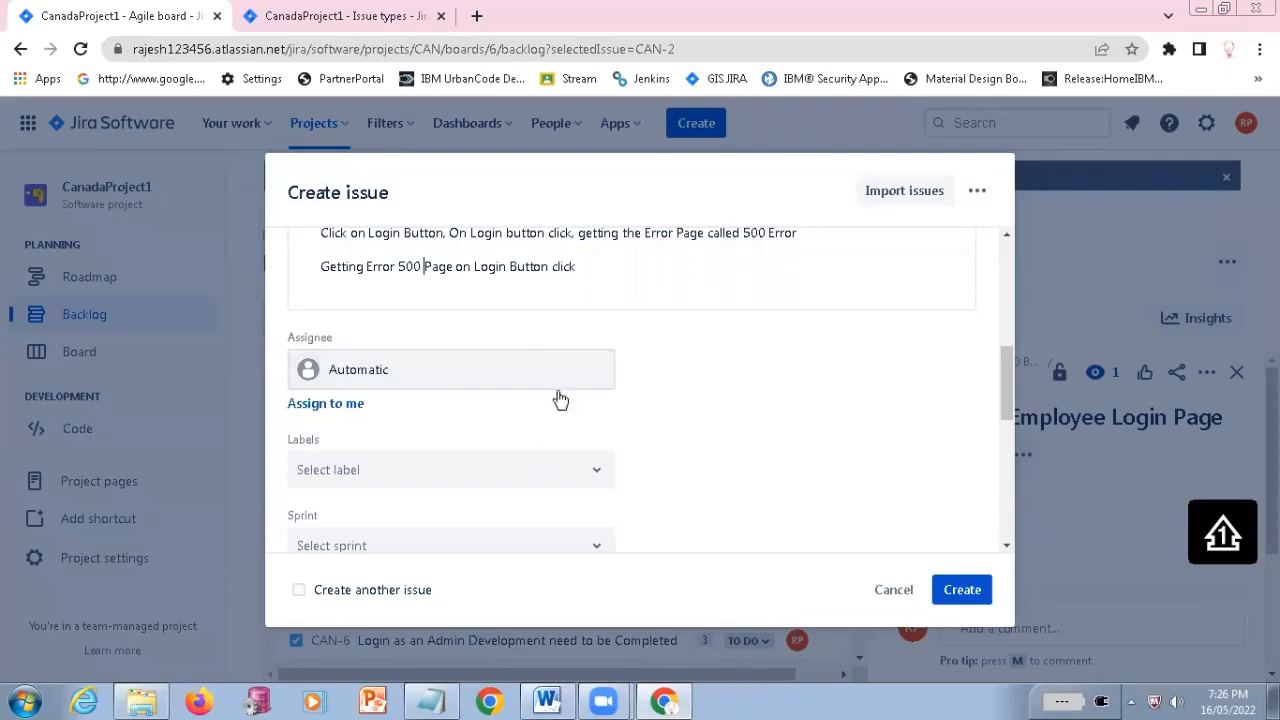
pyautogui.scroll(-1, 557, 400)
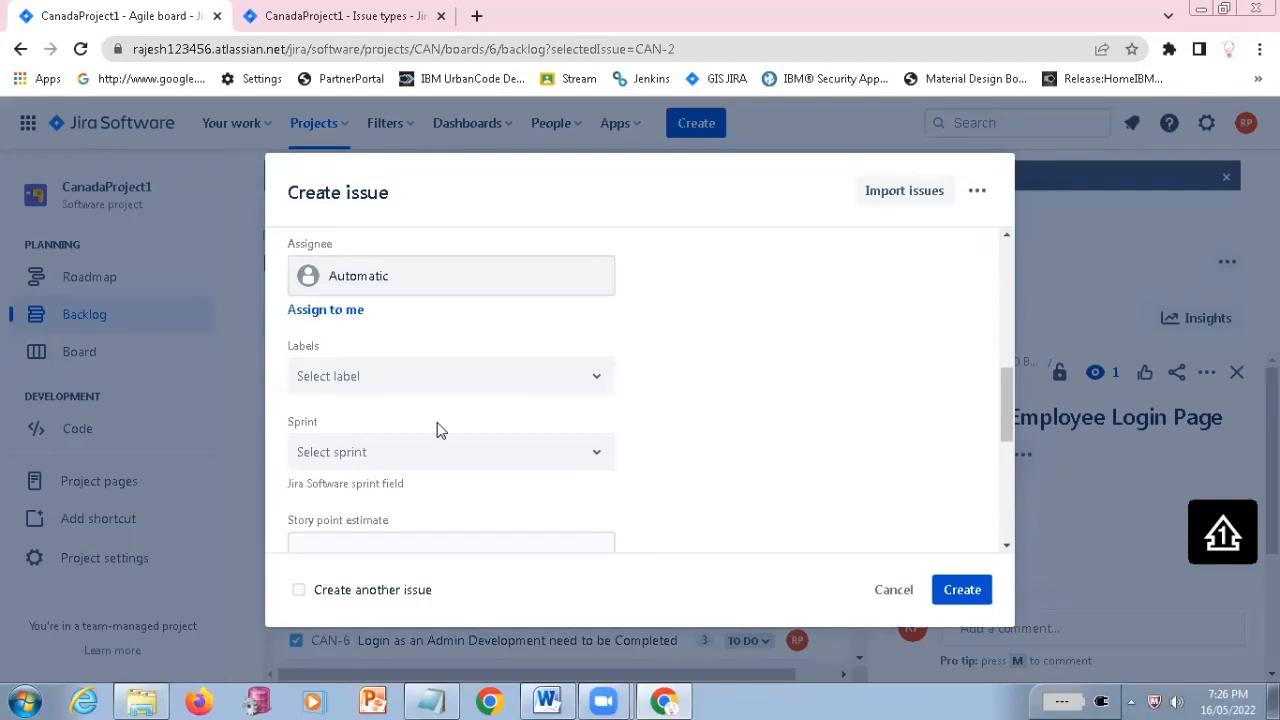
# Add the Login_Details label to the bug and assign it to CAN Sprint 1
pyautogui.click(390, 378)
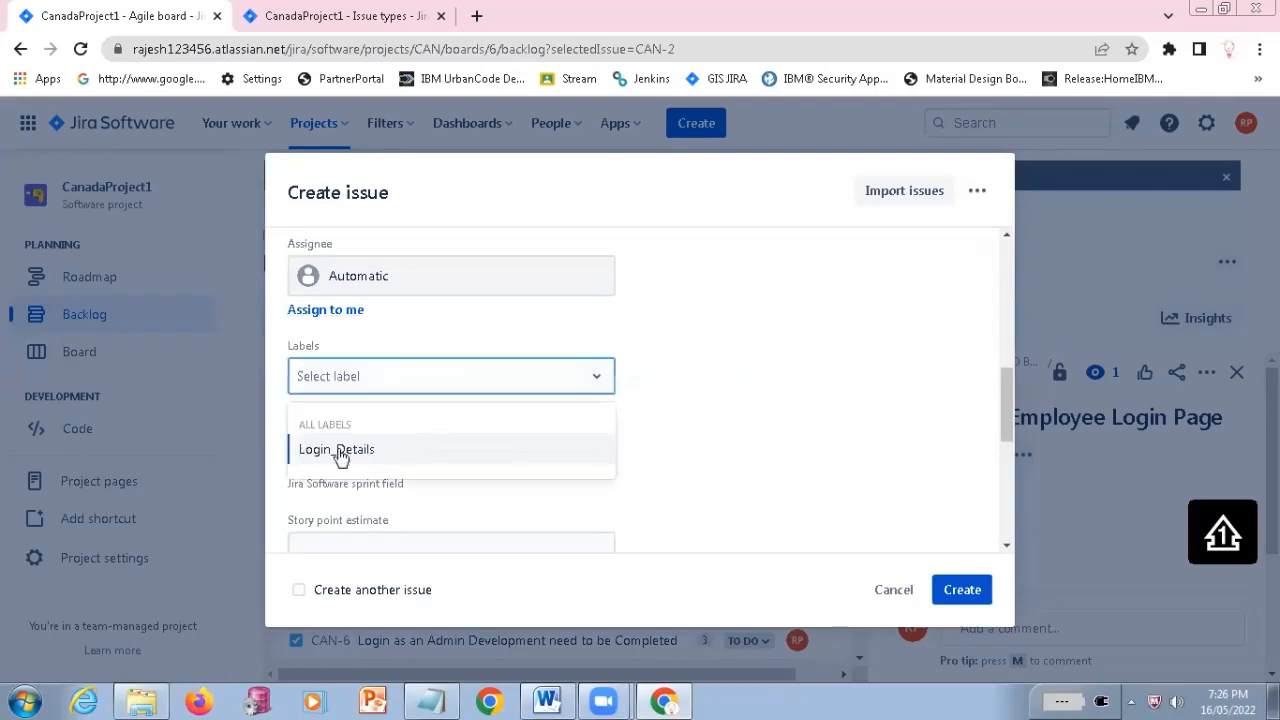
pyautogui.click(337, 449)
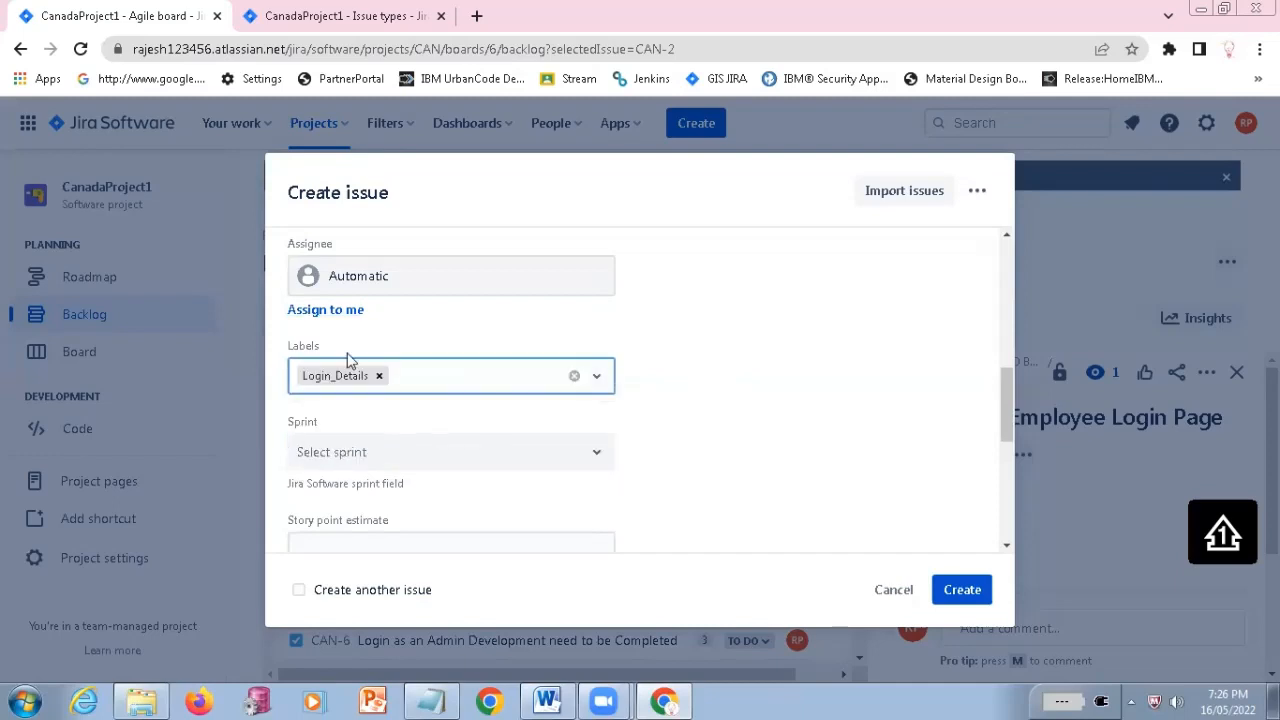
pyautogui.click(434, 457)
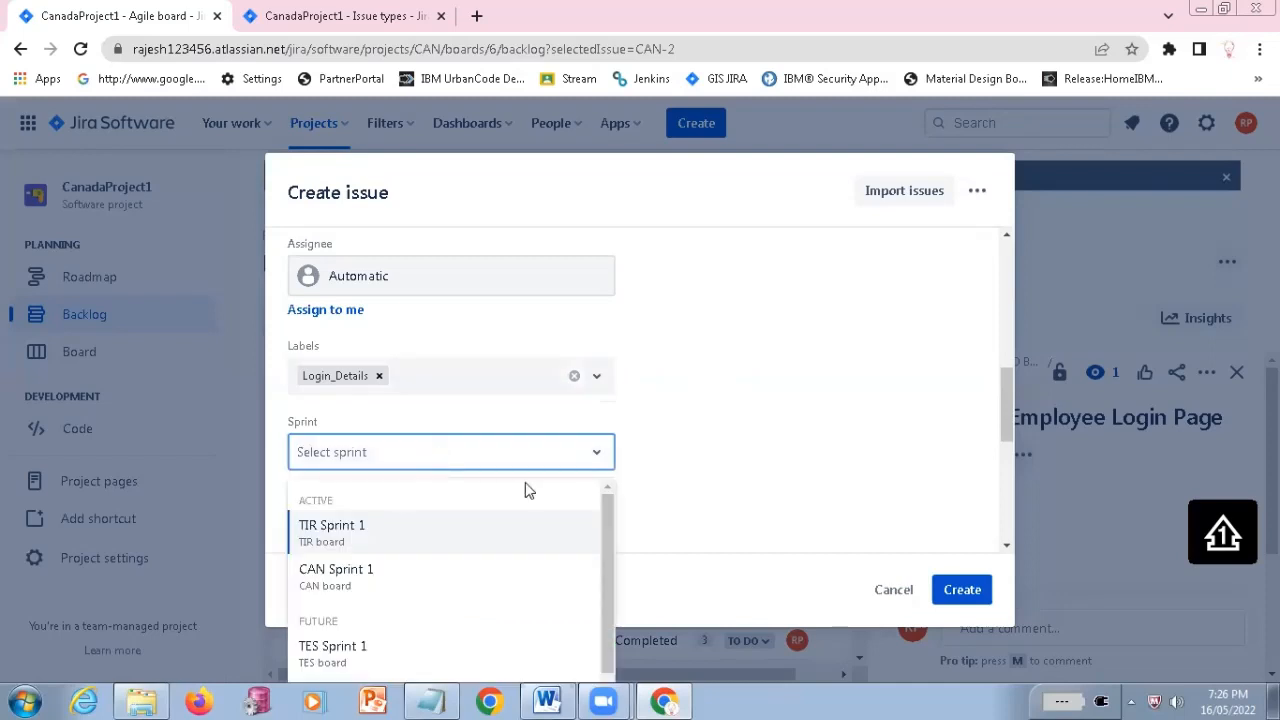
pyautogui.scroll(-3, 480, 343)
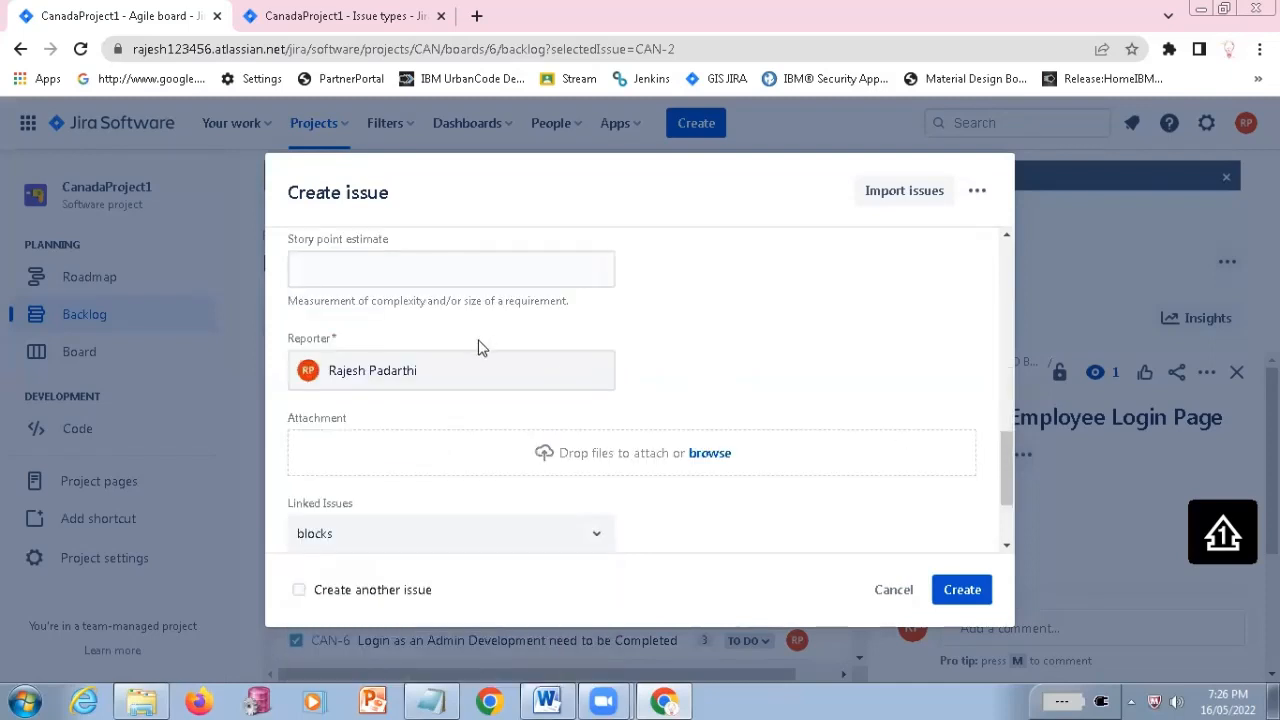
pyautogui.scroll(1, 471, 294)
pyautogui.click(490, 268)
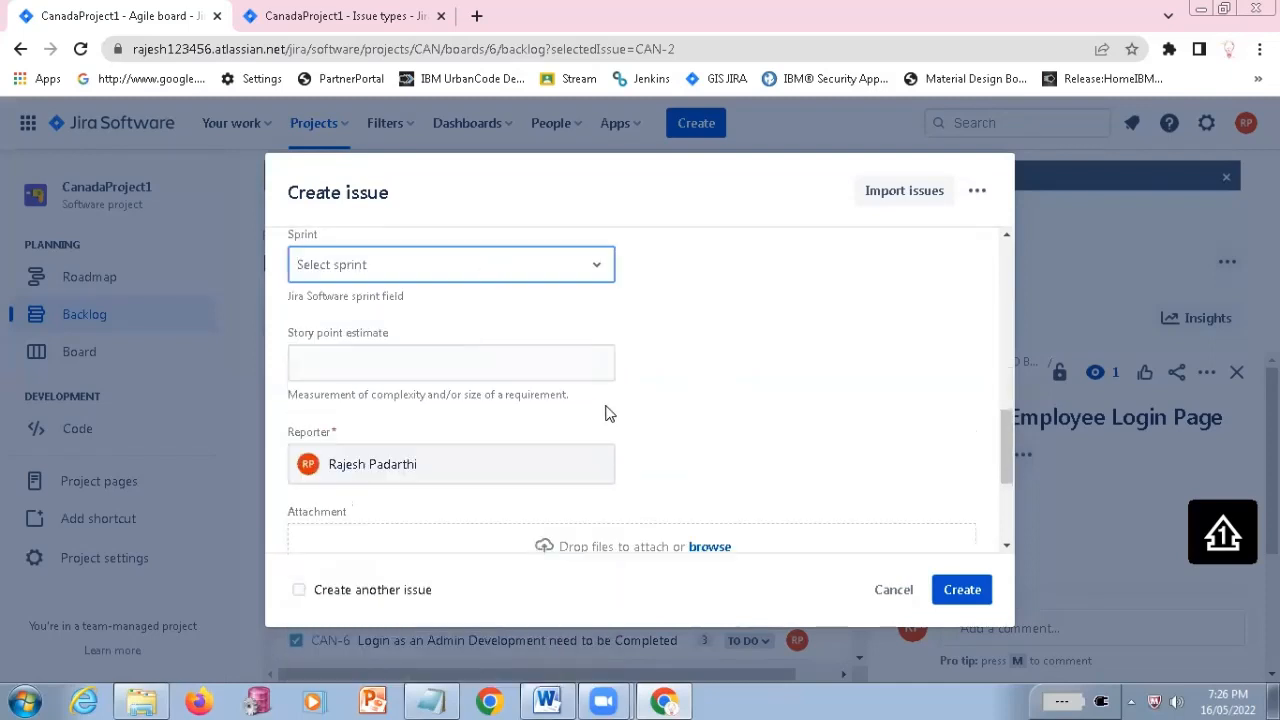
pyautogui.scroll(-2, 347, 495)
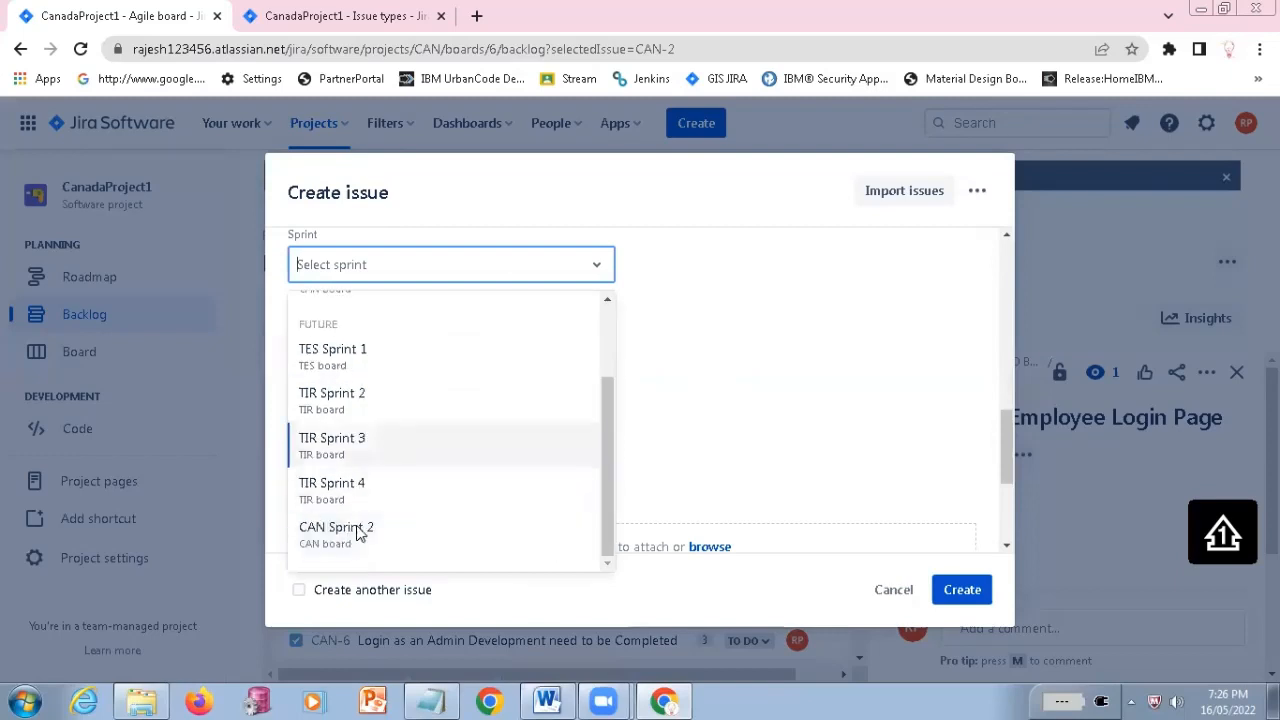
pyautogui.scroll(2, 356, 530)
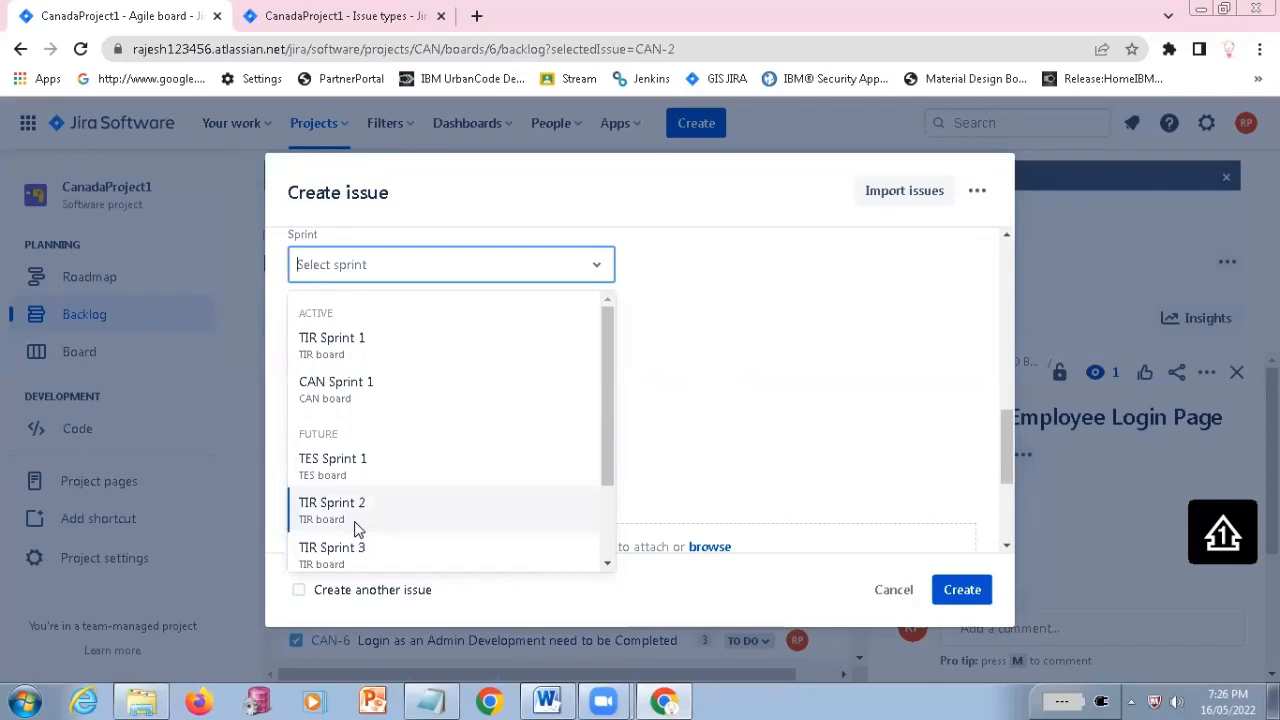
pyautogui.click(336, 398)
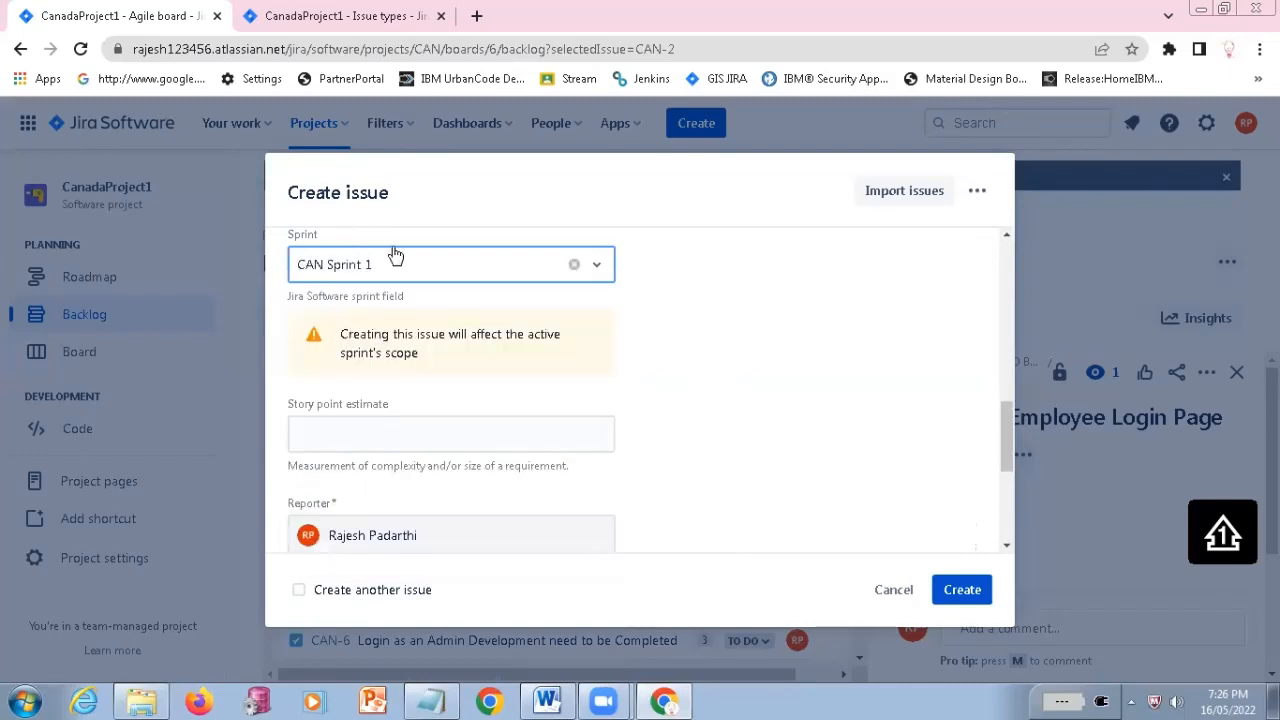
# Read the sprint scope warning, dismiss the hardware notification, and set the bug's story point estimate to 1
pyautogui.click(483, 306)
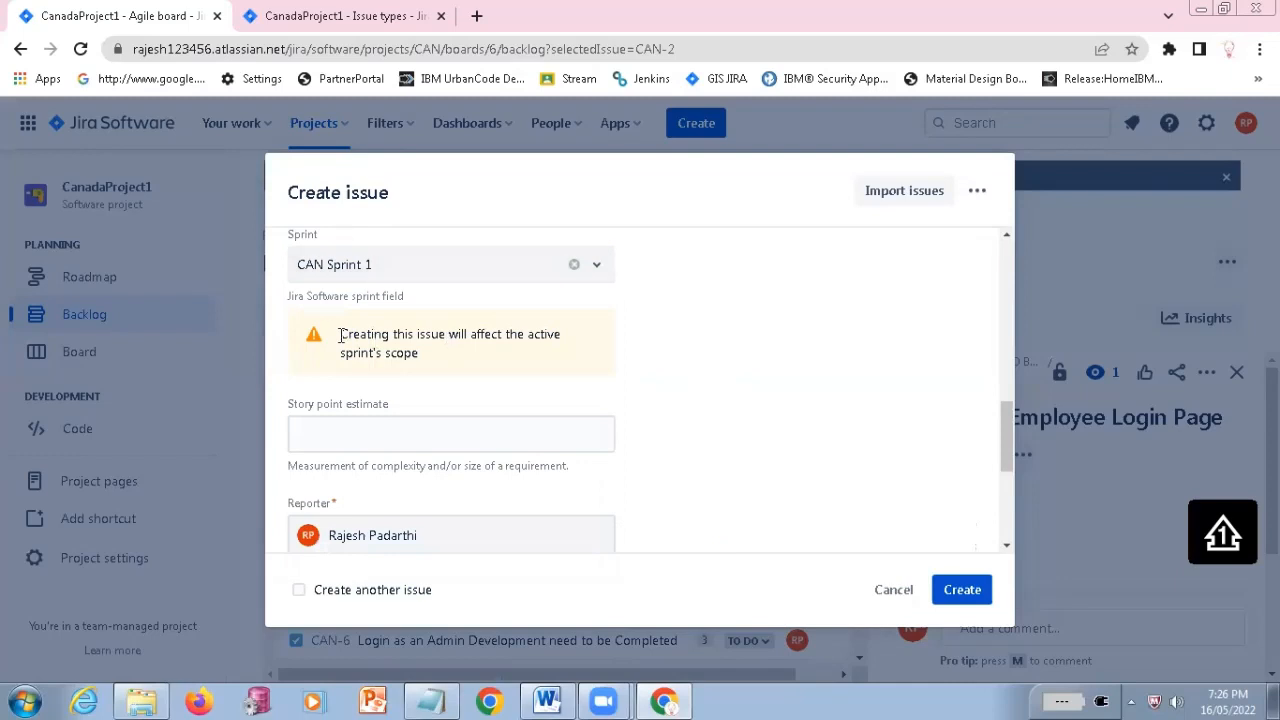
pyautogui.tripleClick(420, 357)
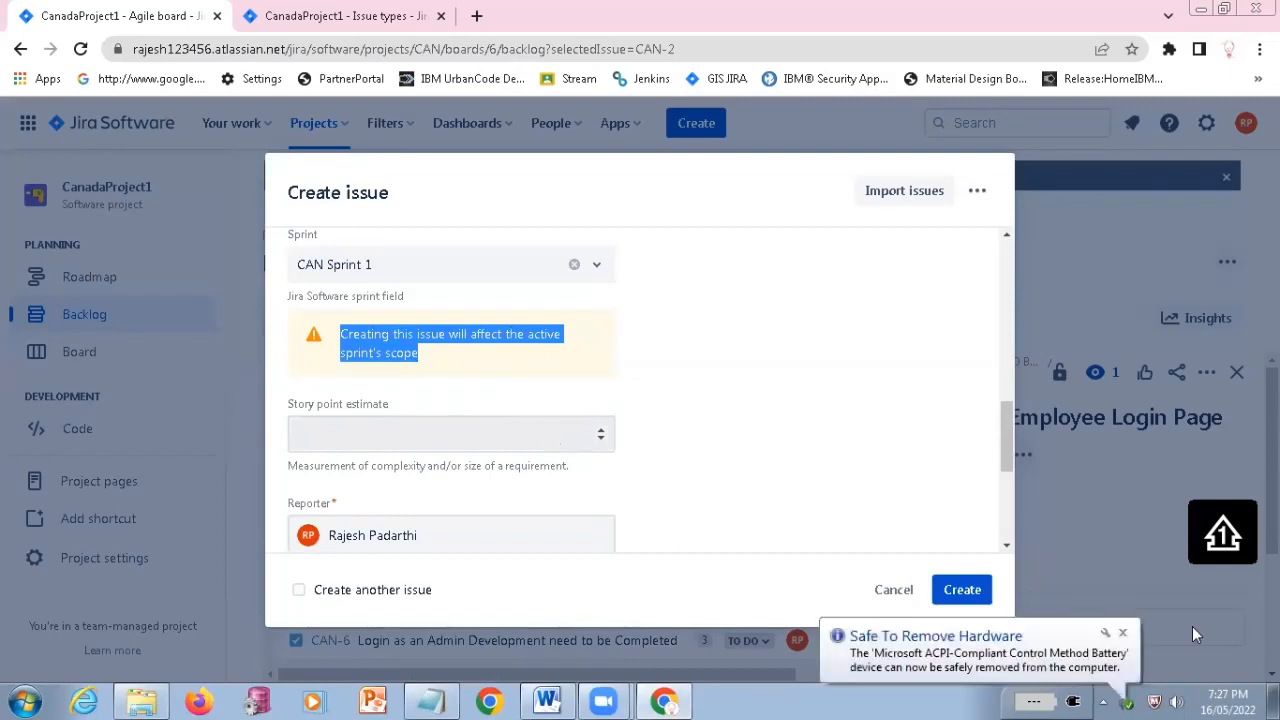
pyautogui.click(1122, 634)
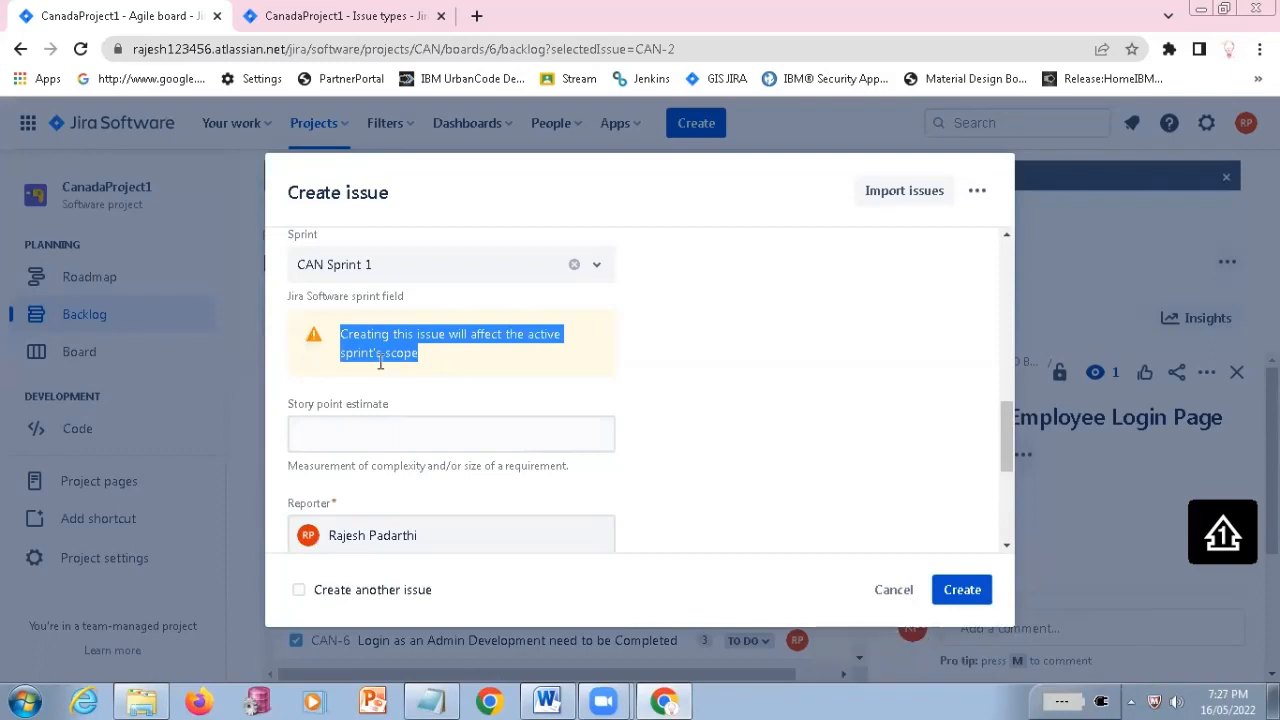
pyautogui.click(362, 431)
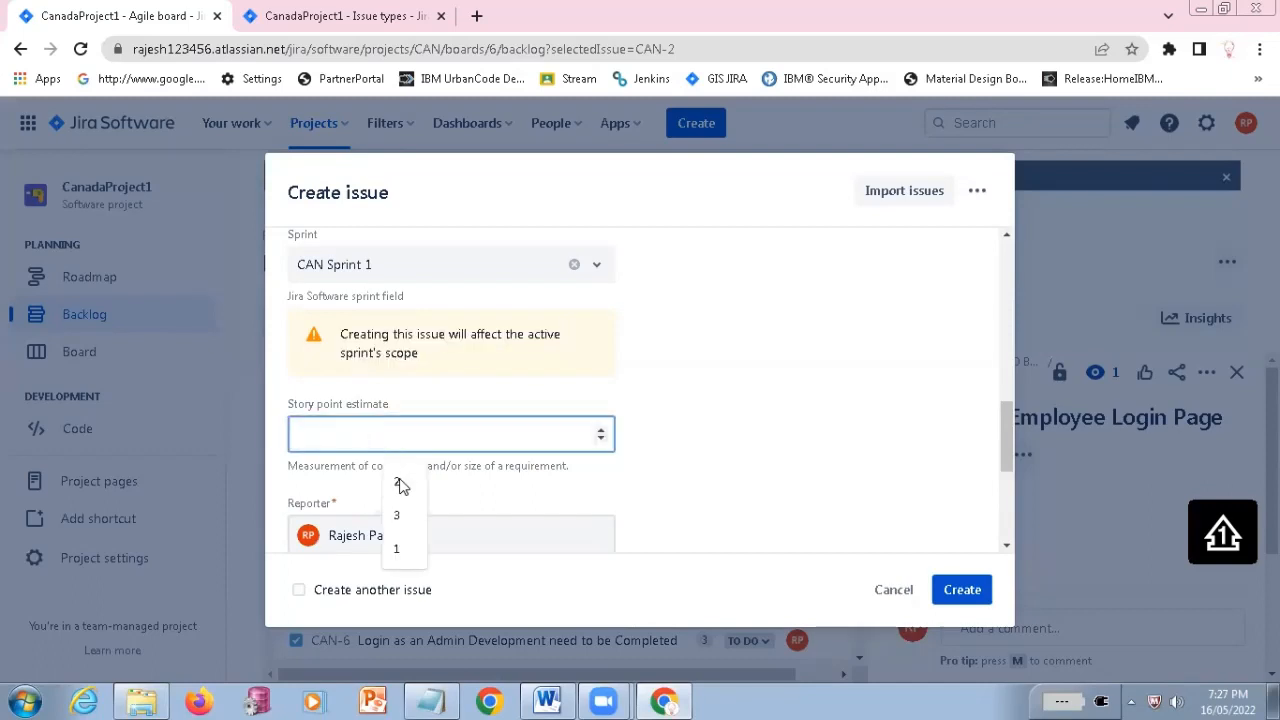
pyautogui.click(400, 549)
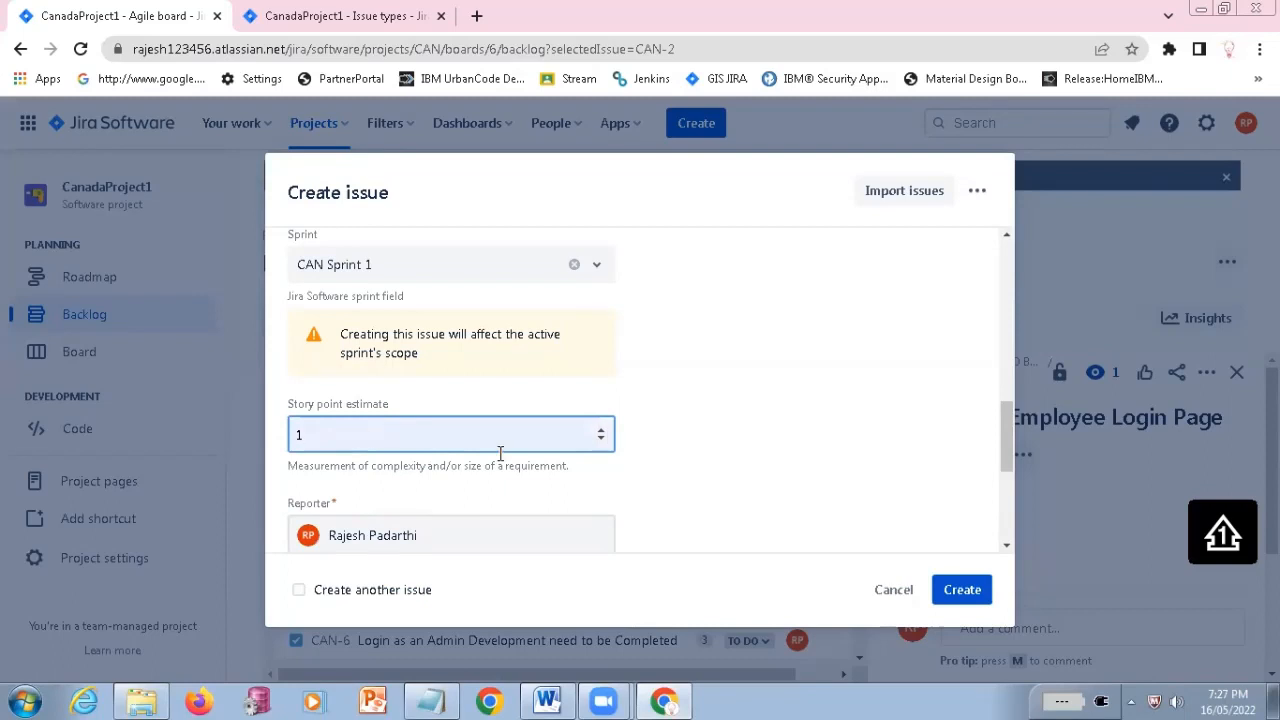
# Link the bug with the "blocks" relation to CAN-2 Developed Employee Login Page and create the issue
pyautogui.scroll(-1, 338, 401)
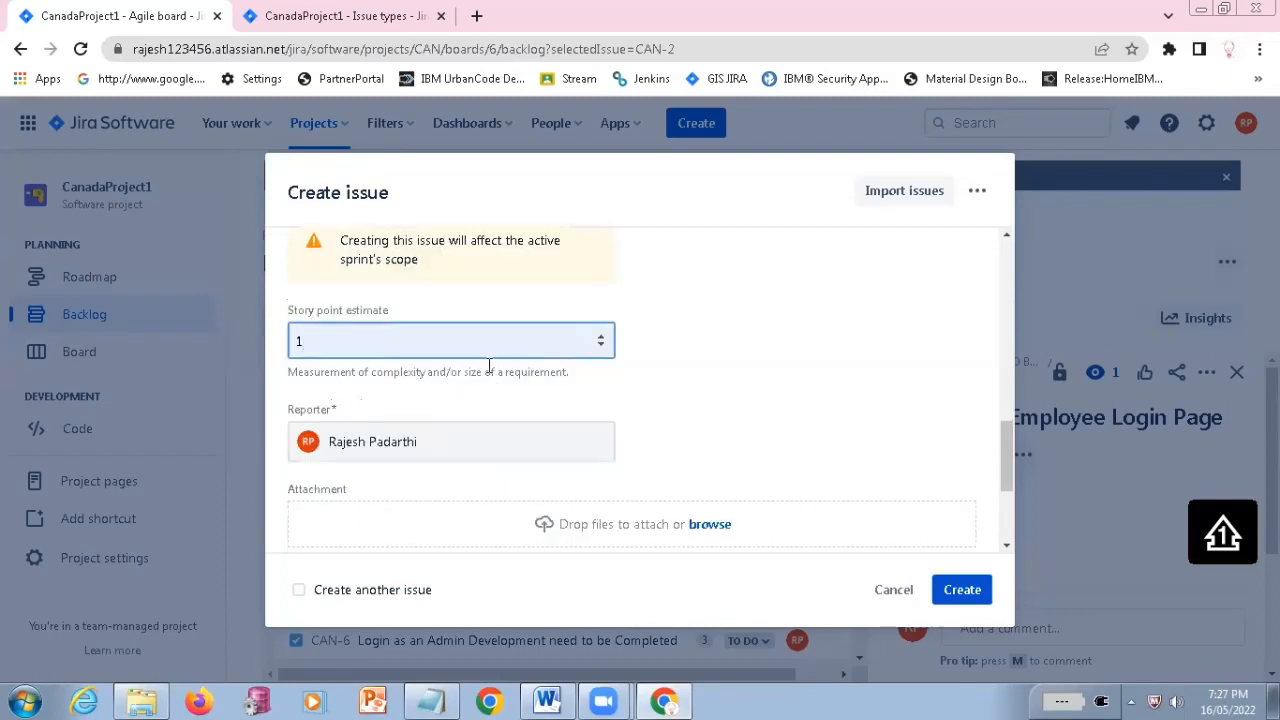
pyautogui.scroll(-1, 600, 450)
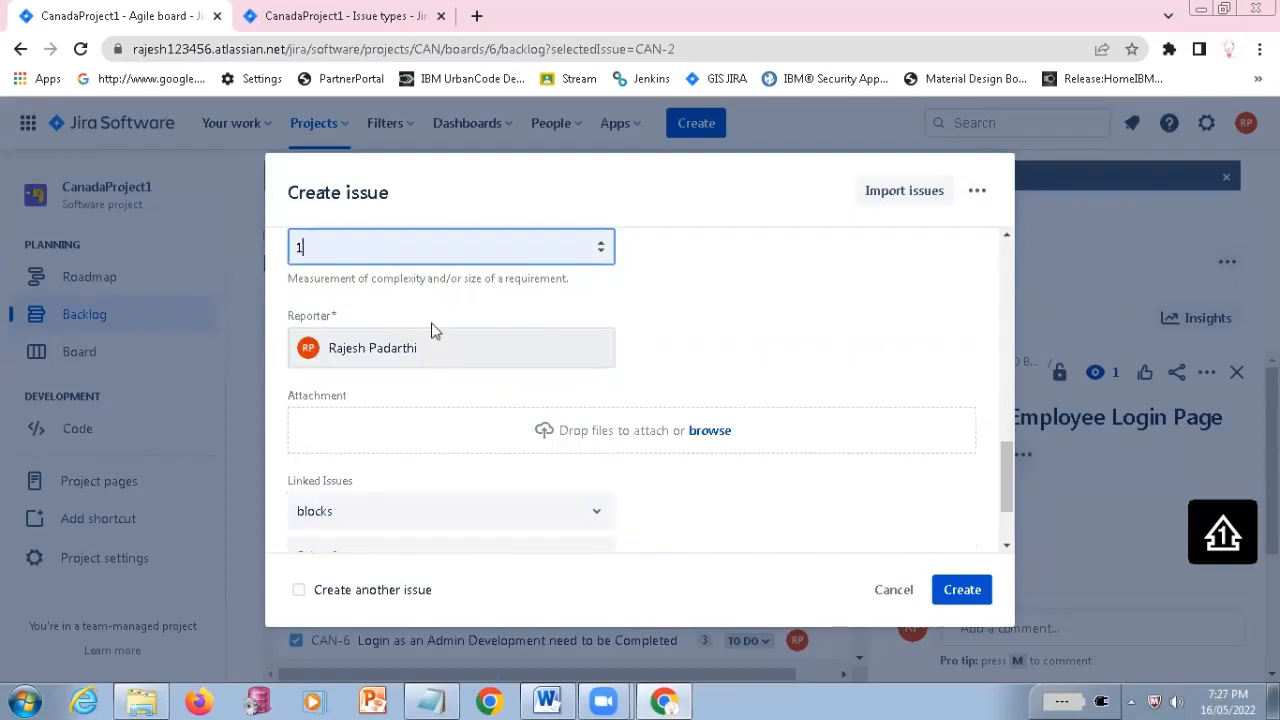
pyautogui.scroll(-1, 425, 390)
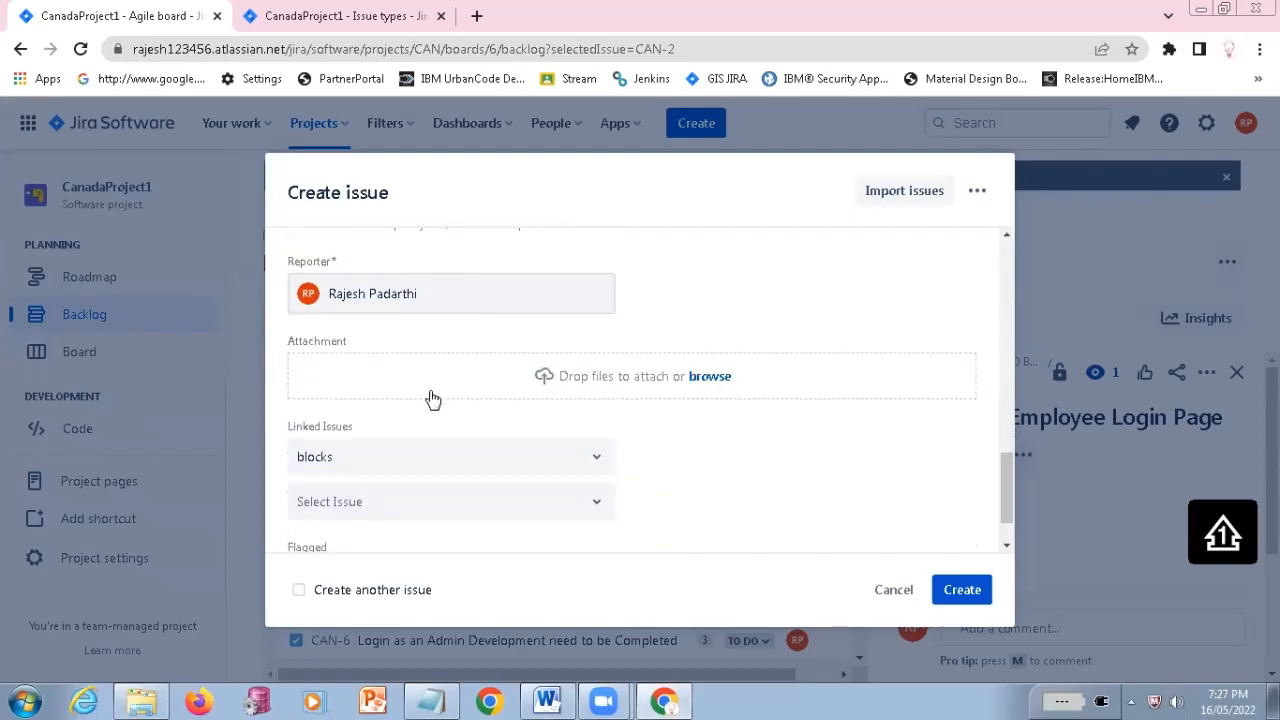
pyautogui.scroll(-1, 432, 398)
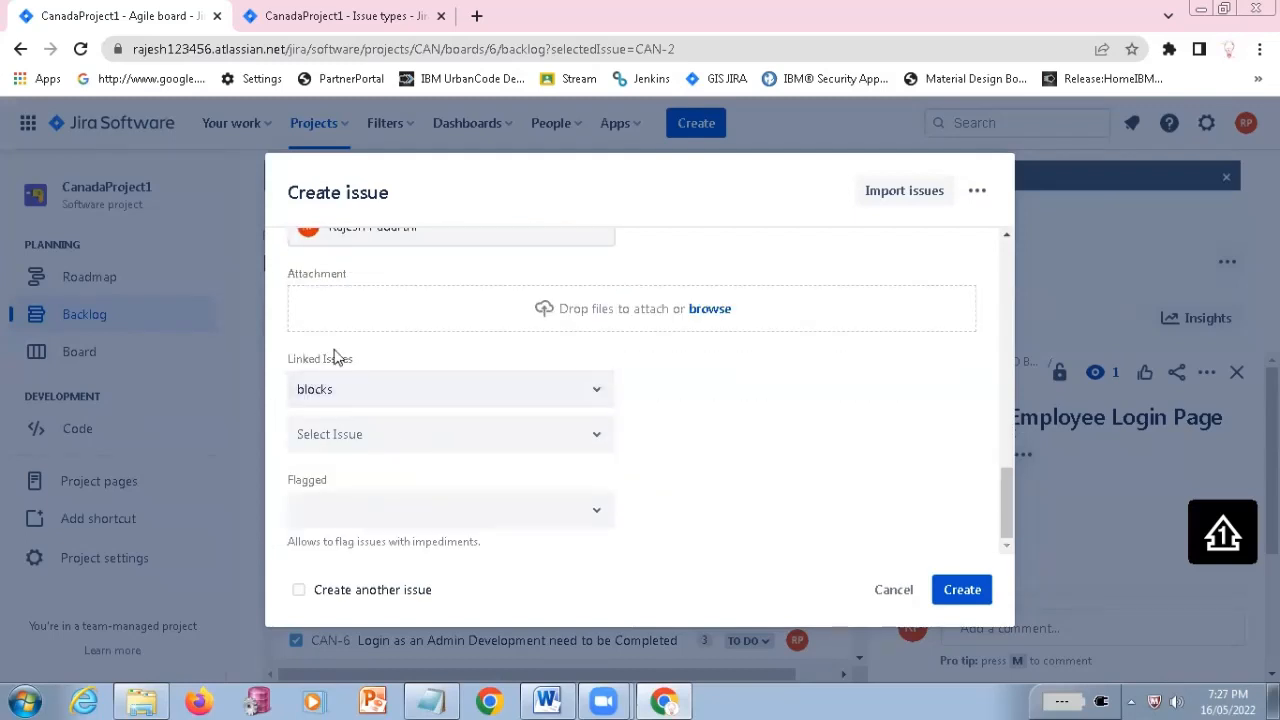
pyautogui.click(476, 404)
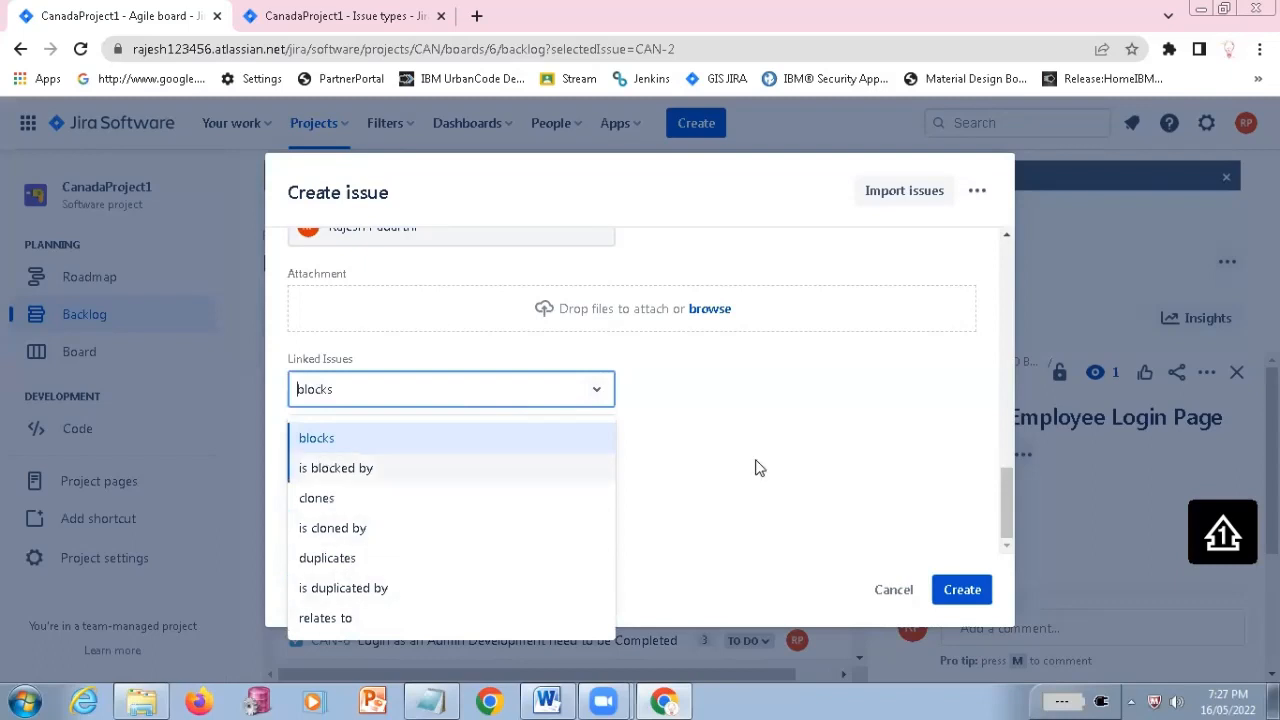
pyautogui.click(391, 437)
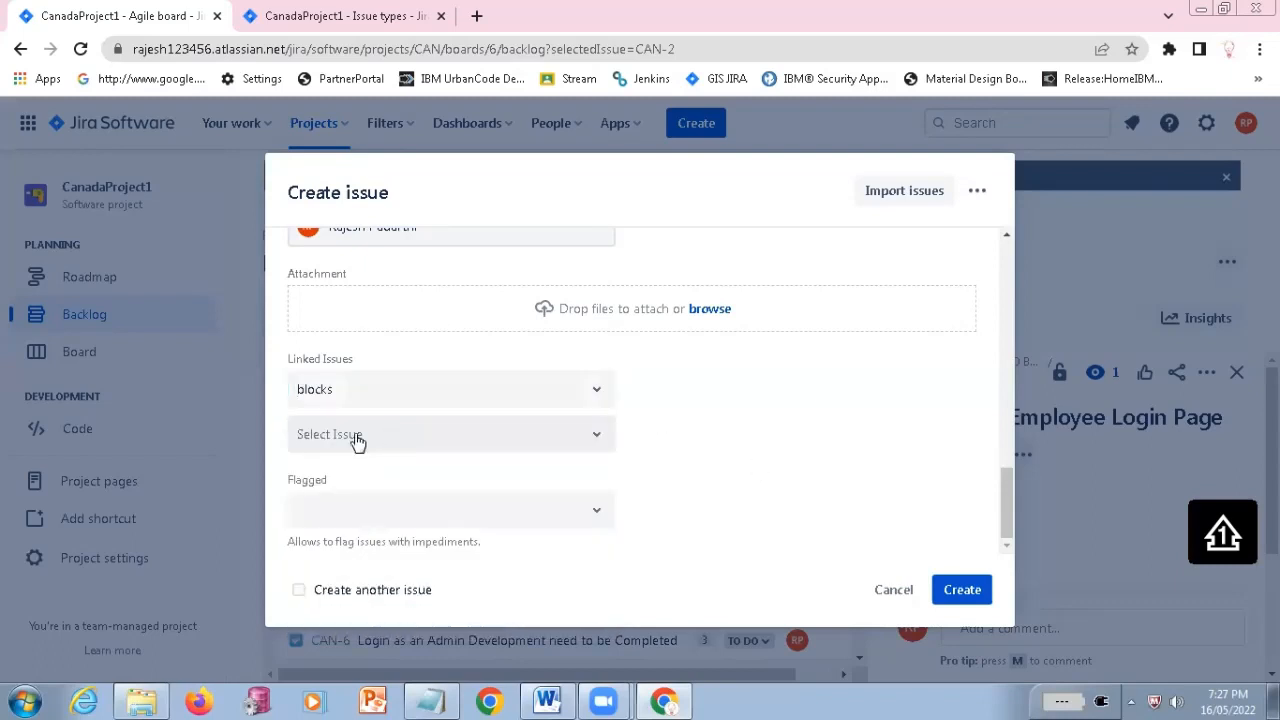
pyautogui.click(424, 432)
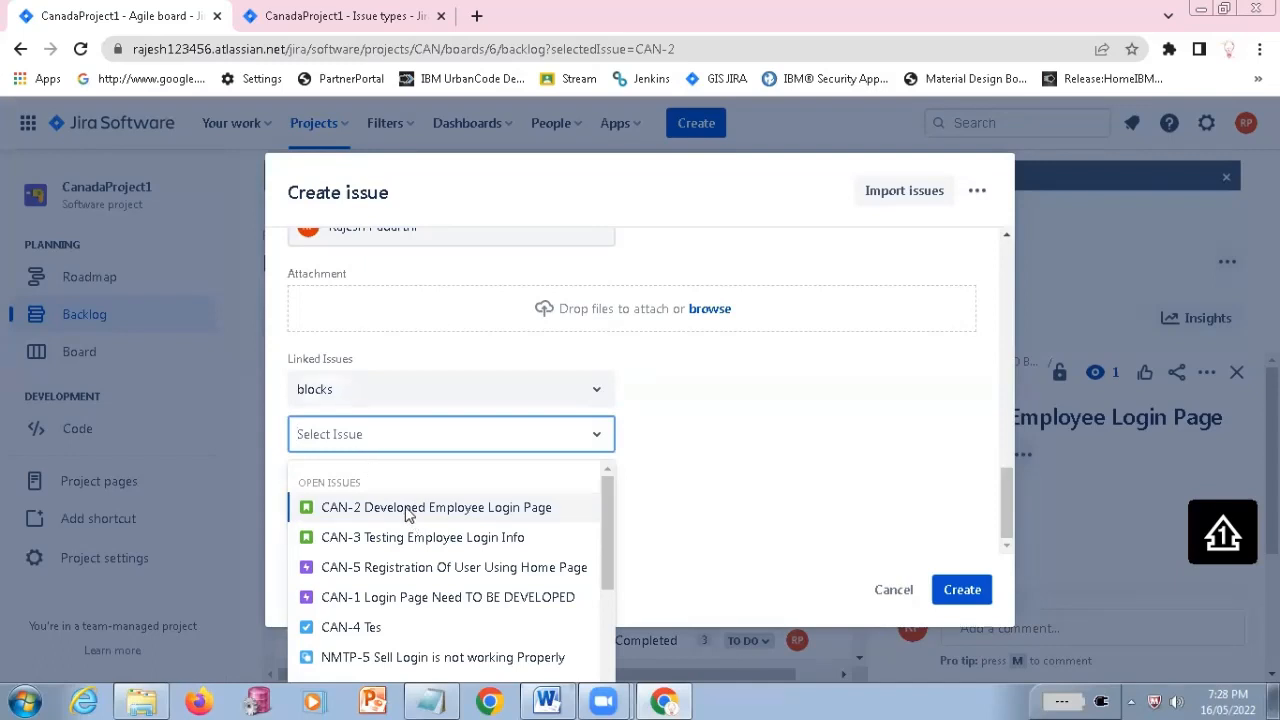
pyautogui.click(408, 514)
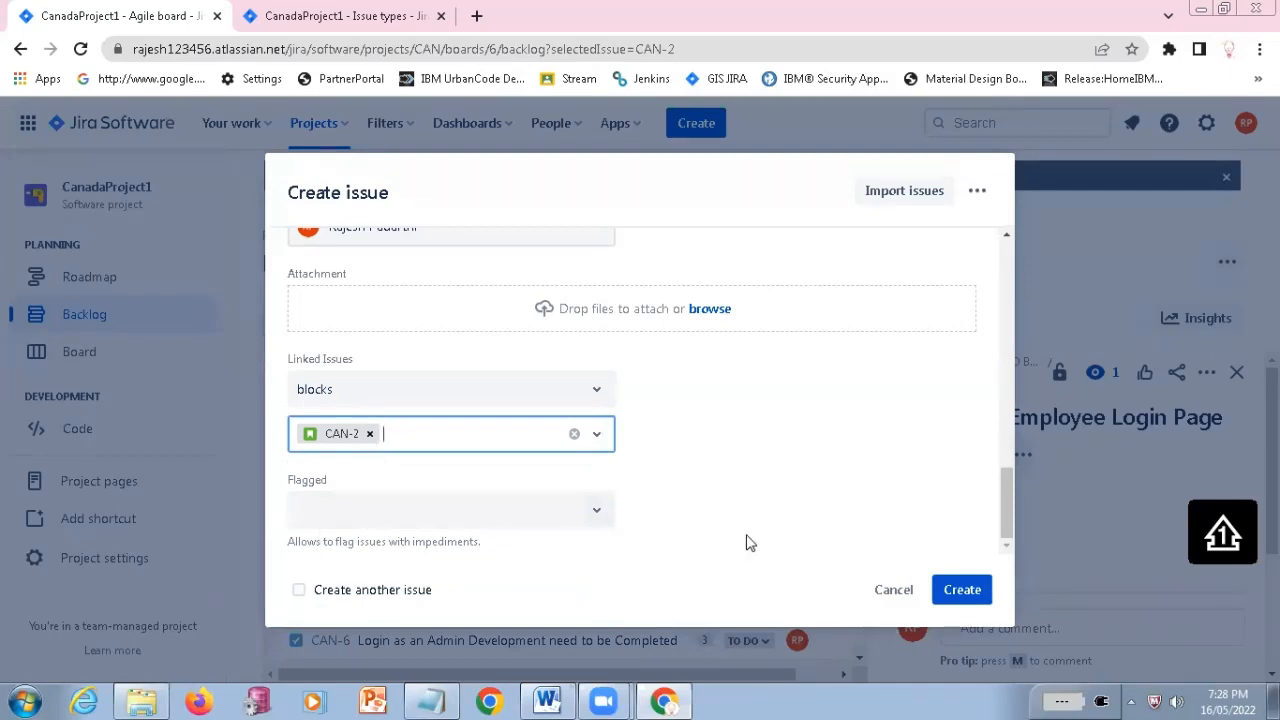
pyautogui.click(958, 595)
pyautogui.click(958, 595)
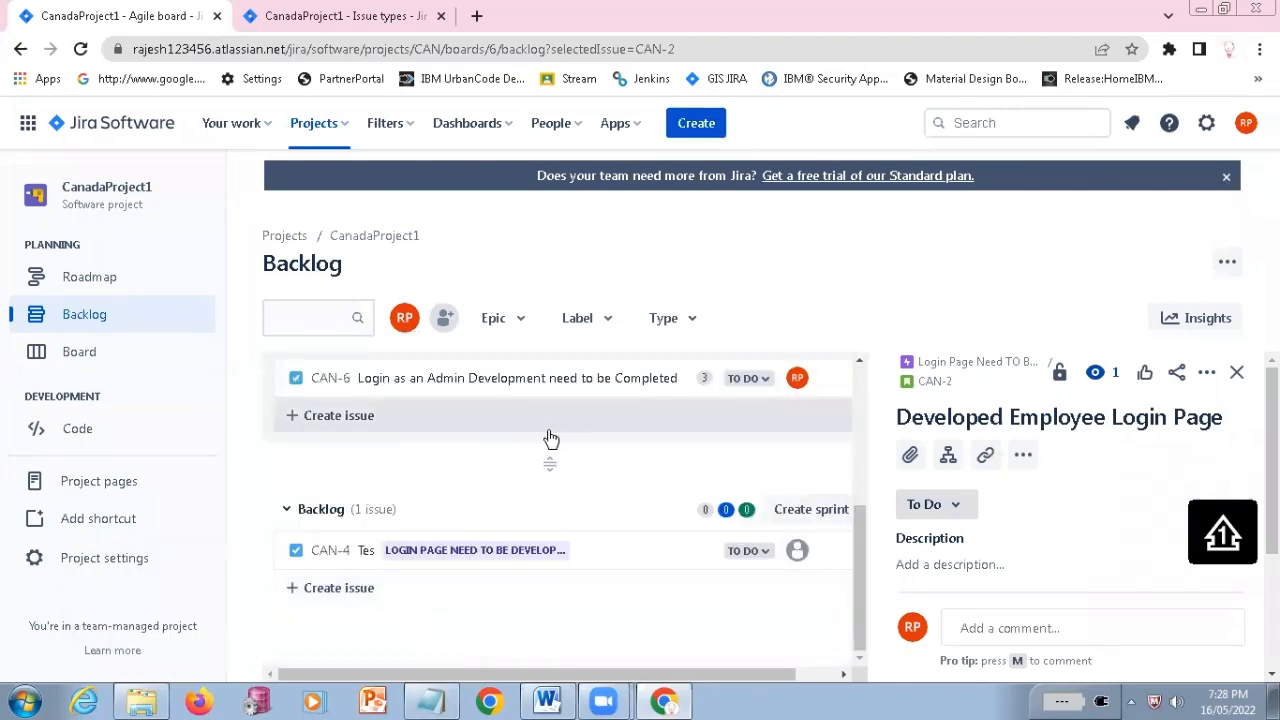
# Find story CAN-2 in CAN Sprint 1 of the backlog and open it in a separate browser tab
pyautogui.scroll(2, 552, 437)
pyautogui.scroll(1, 551, 437)
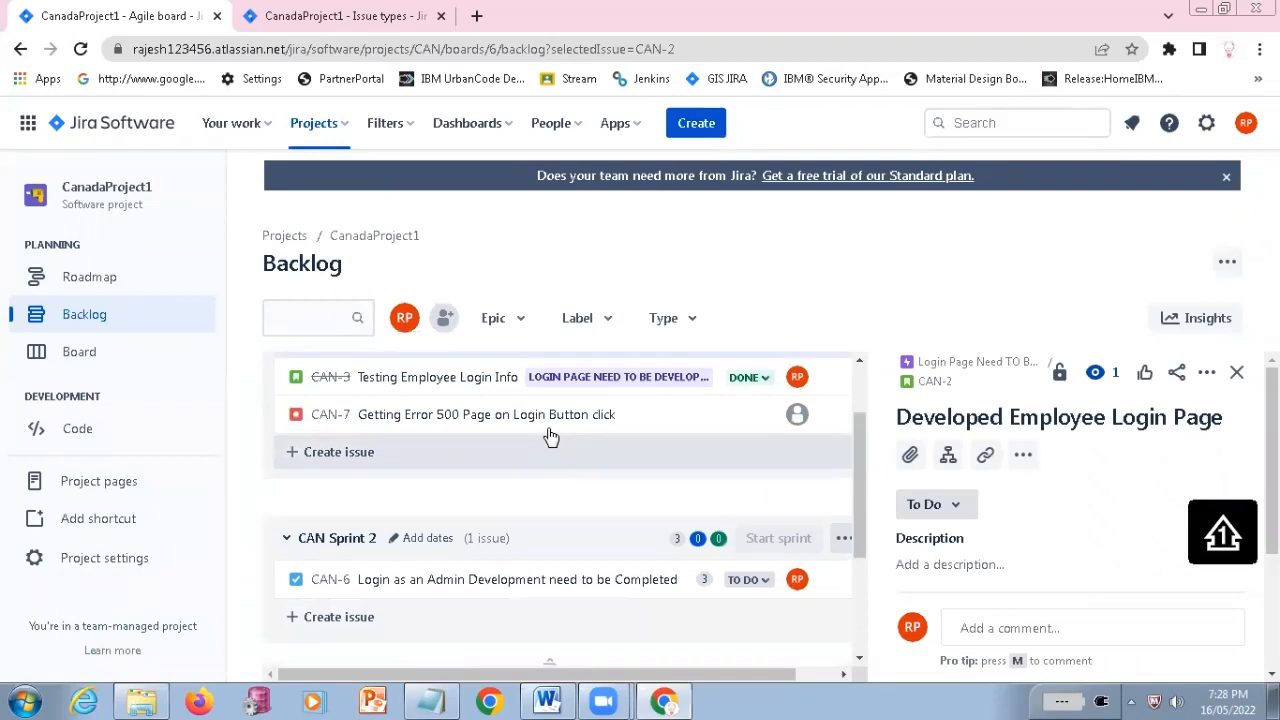
pyautogui.scroll(1, 551, 437)
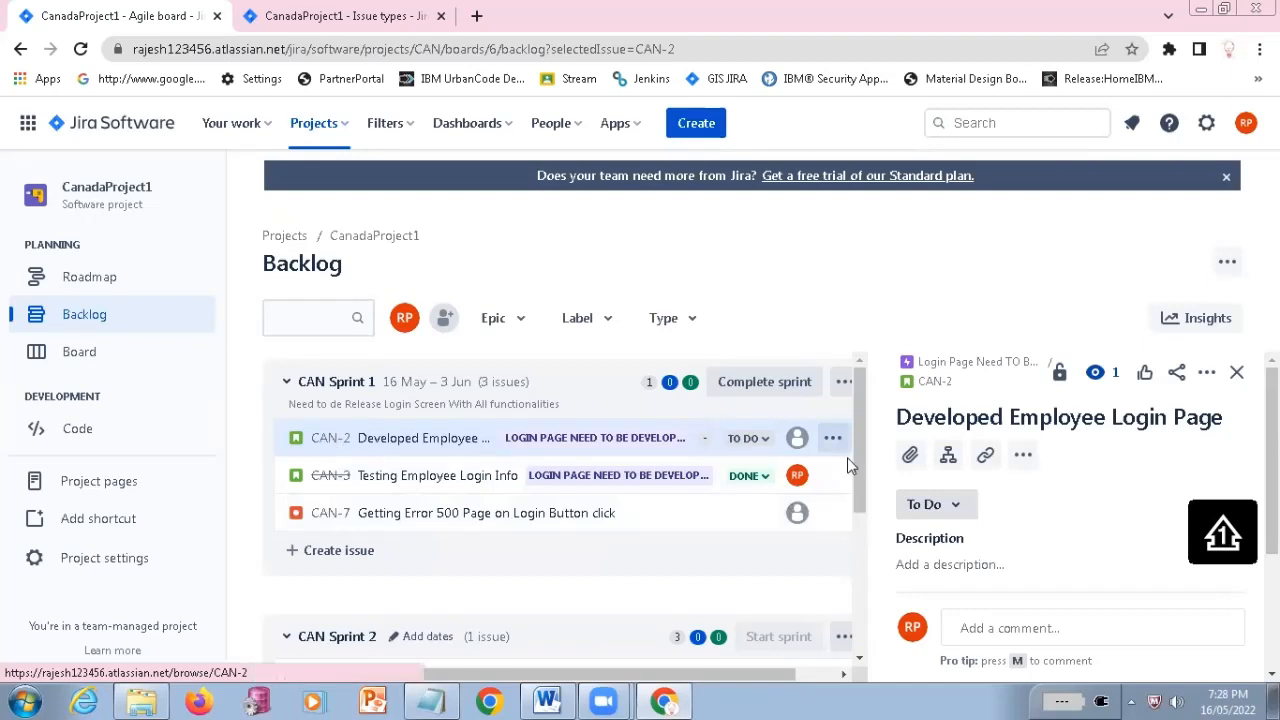
pyautogui.rightClick(330, 445)
pyautogui.press('Escape')
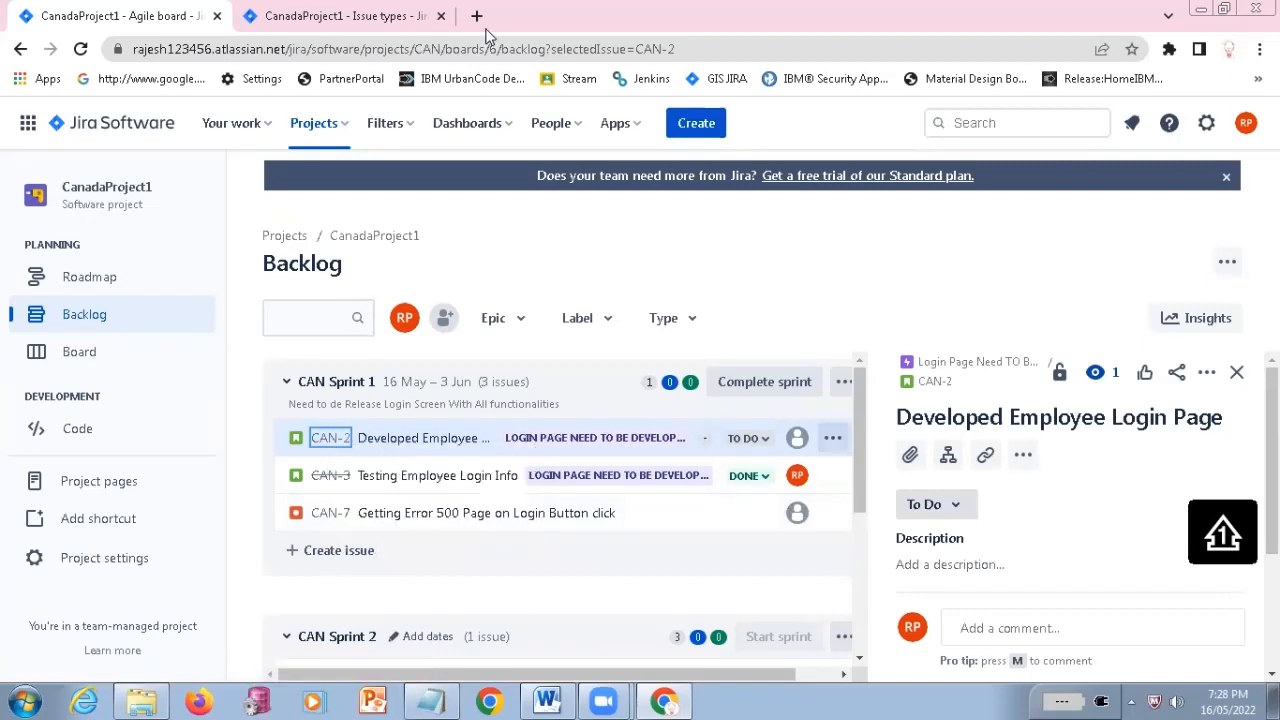
pyautogui.click(487, 30)
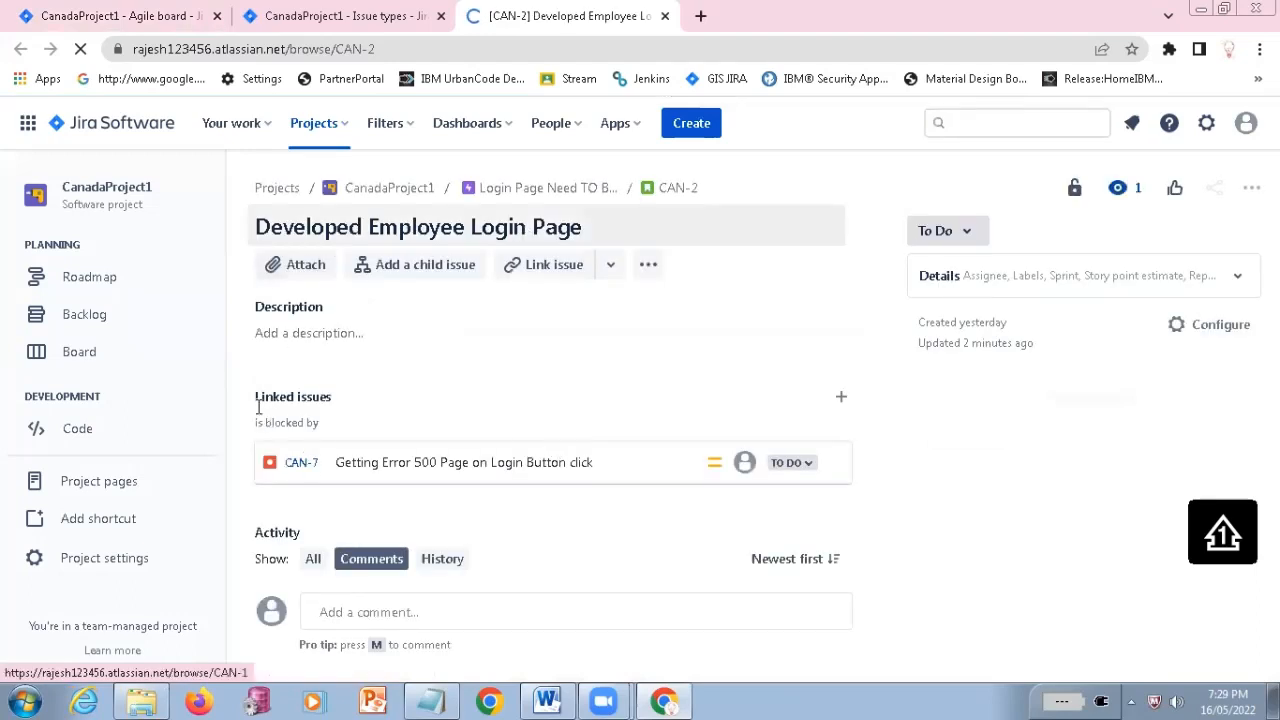
# Examine the CAN-2 story's title and linked issues, and return to the CanadaProject1 backlog
pyautogui.moveTo(261, 397); pyautogui.dragTo(343, 422)
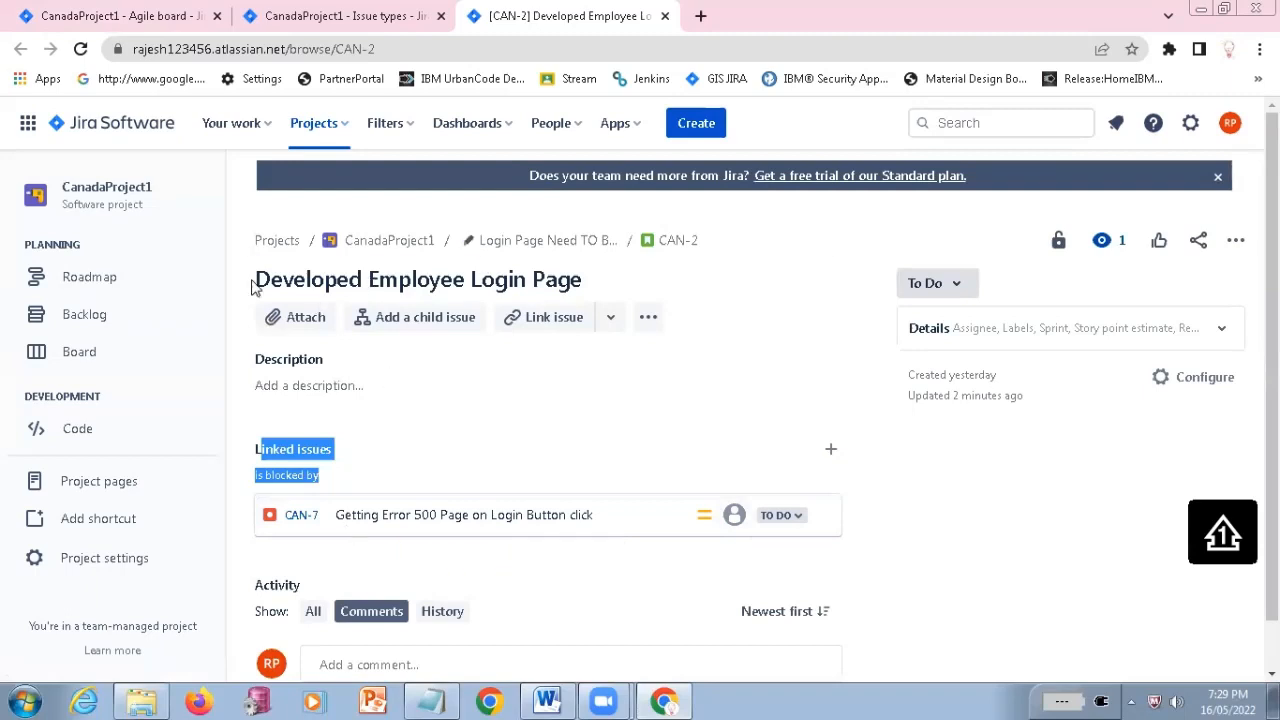
pyautogui.tripleClick(588, 280)
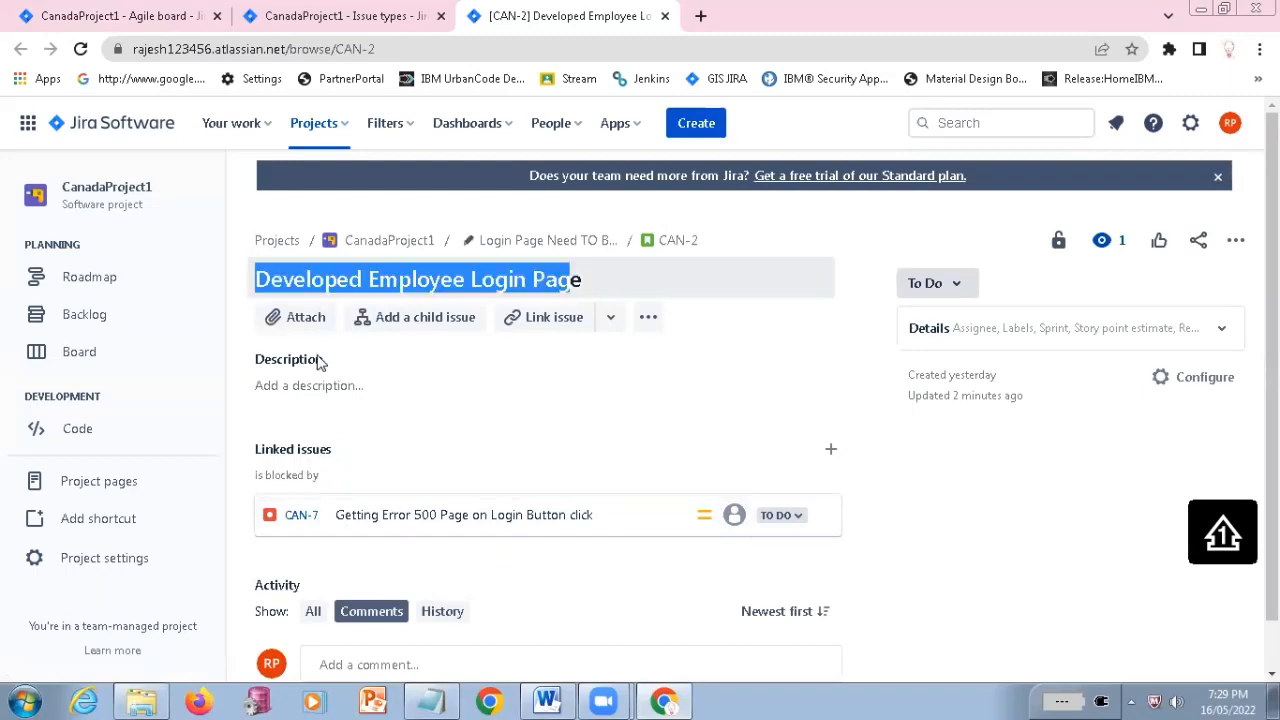
pyautogui.click(772, 381)
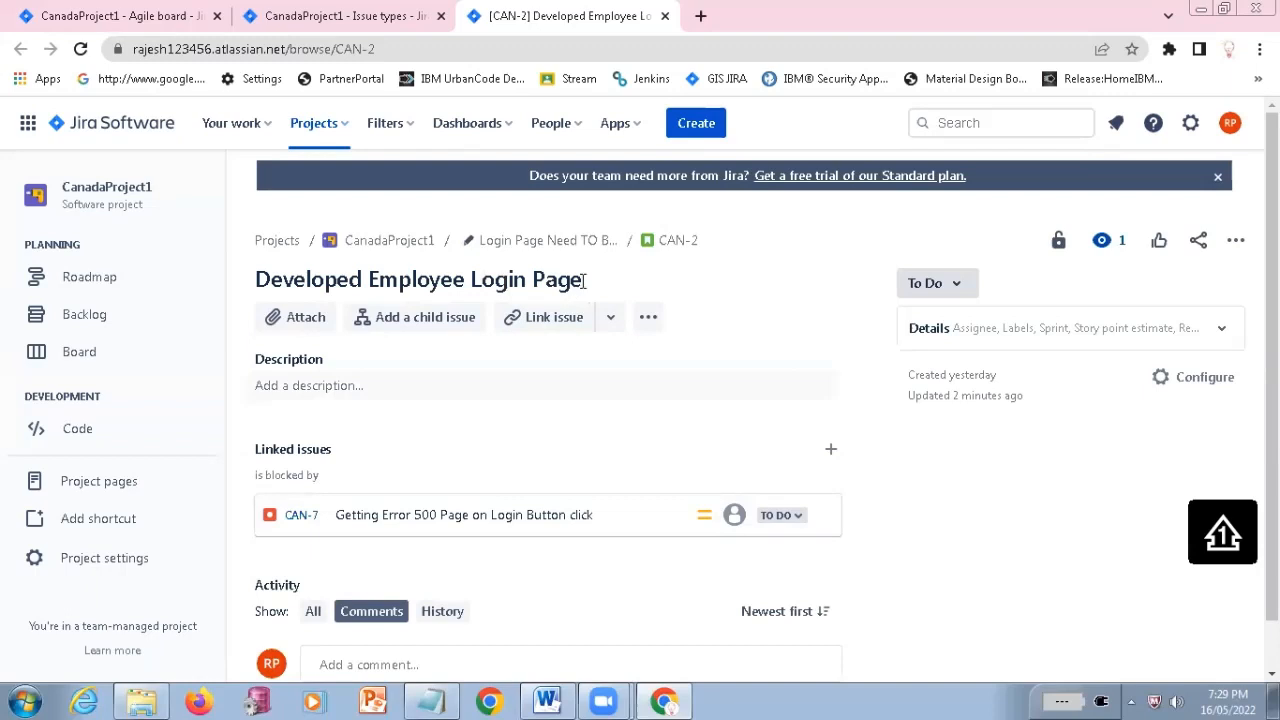
pyautogui.tripleClick(258, 280)
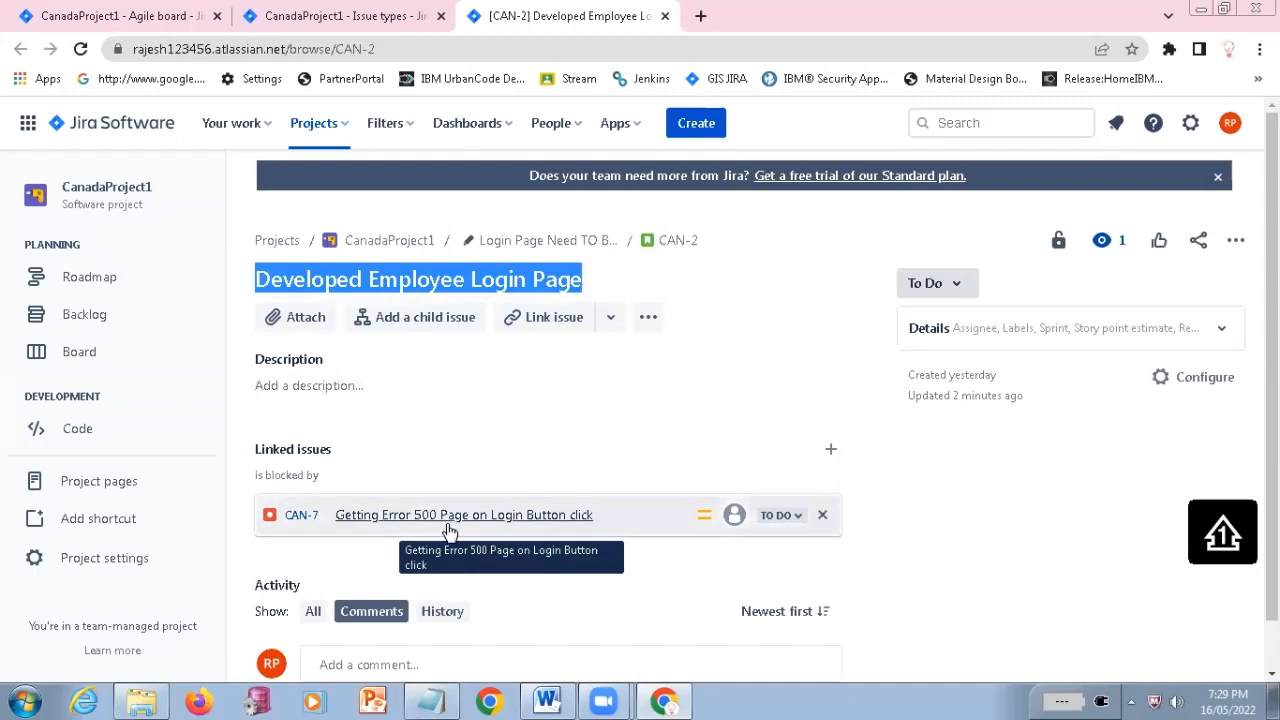
pyautogui.click(234, 10)
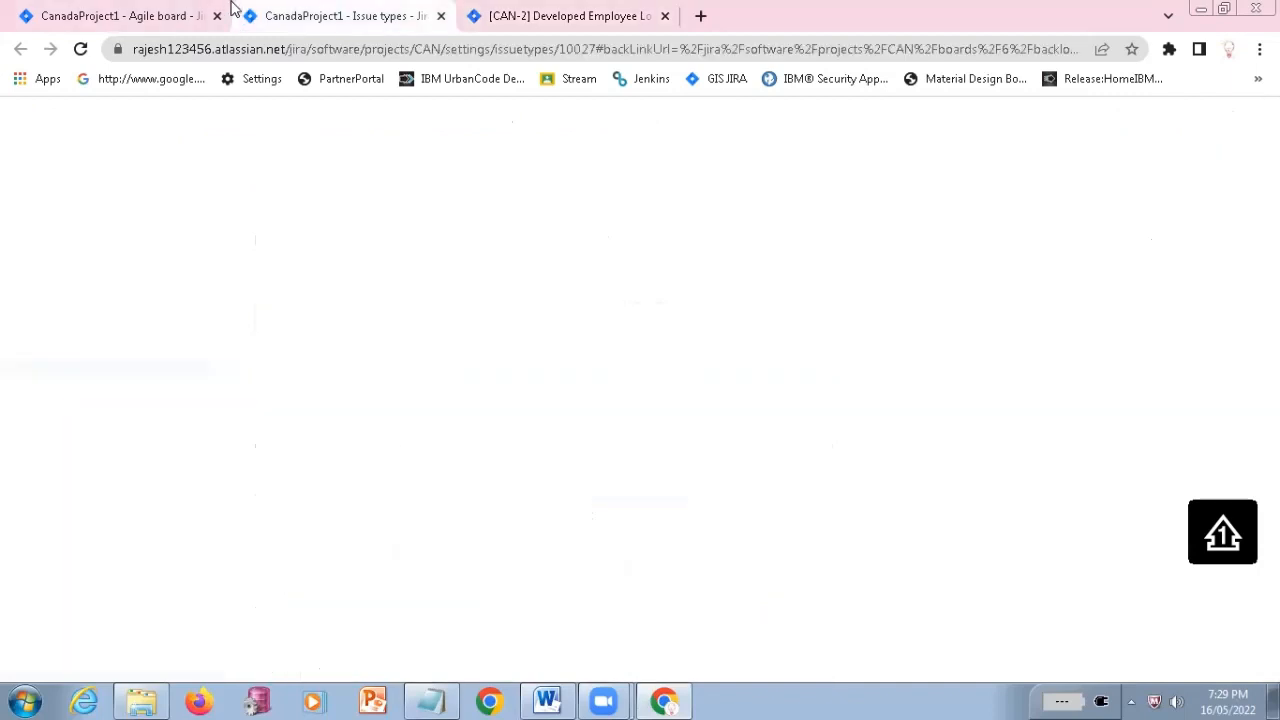
pyautogui.click(199, 17)
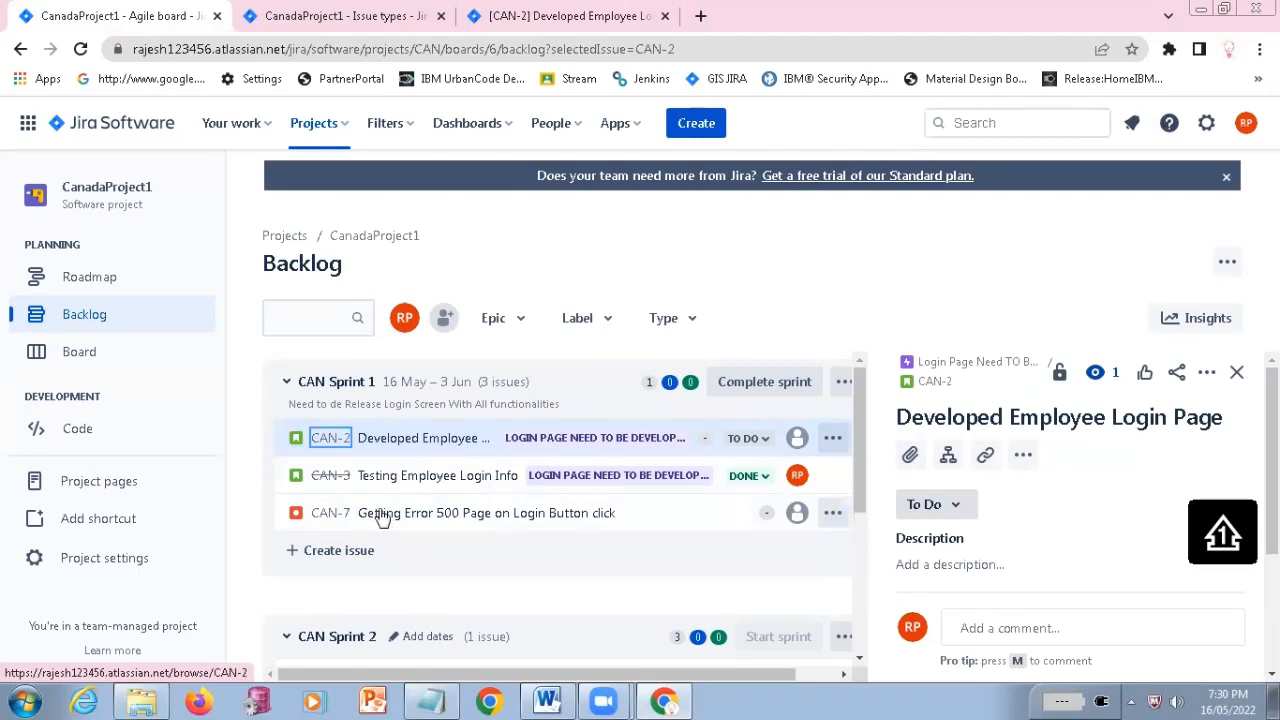
# Try moving bug CAN-7 from CAN Sprint 1 to CAN Sprint 2 and put it back in CAN Sprint 1
pyautogui.scroll(-1, 377, 553)
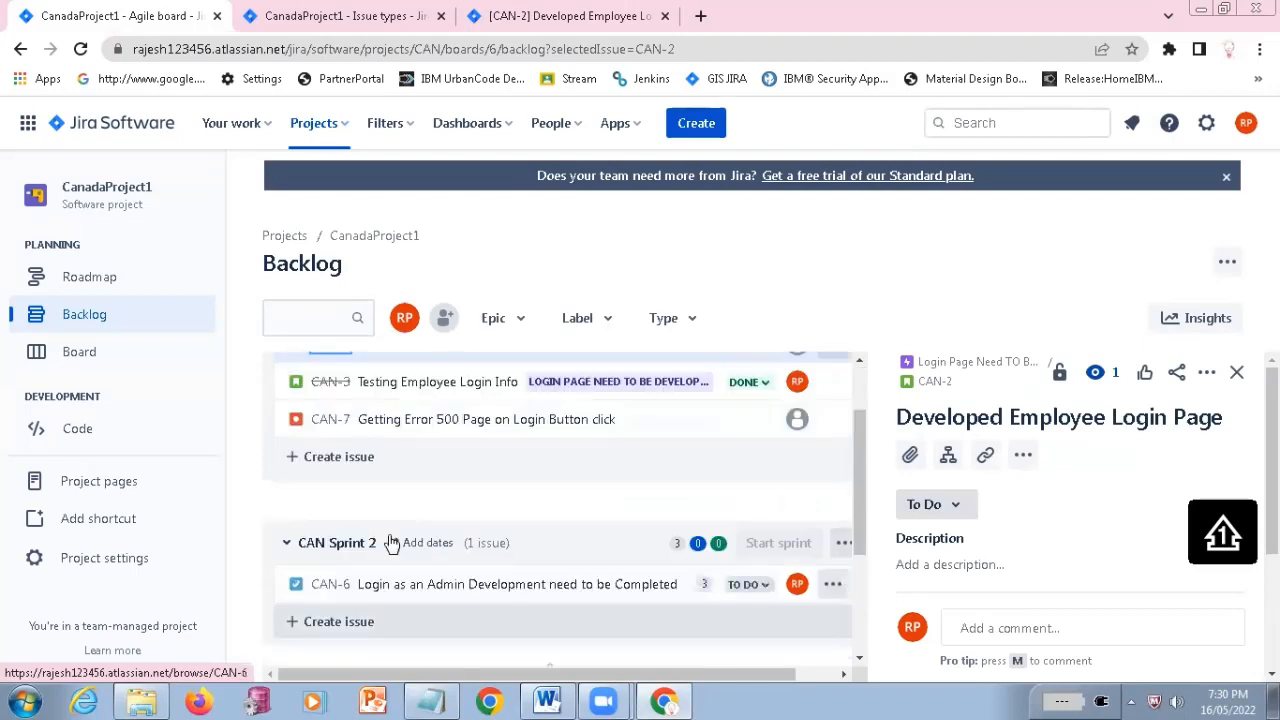
pyautogui.moveTo(480, 429); pyautogui.dragTo(488, 602)
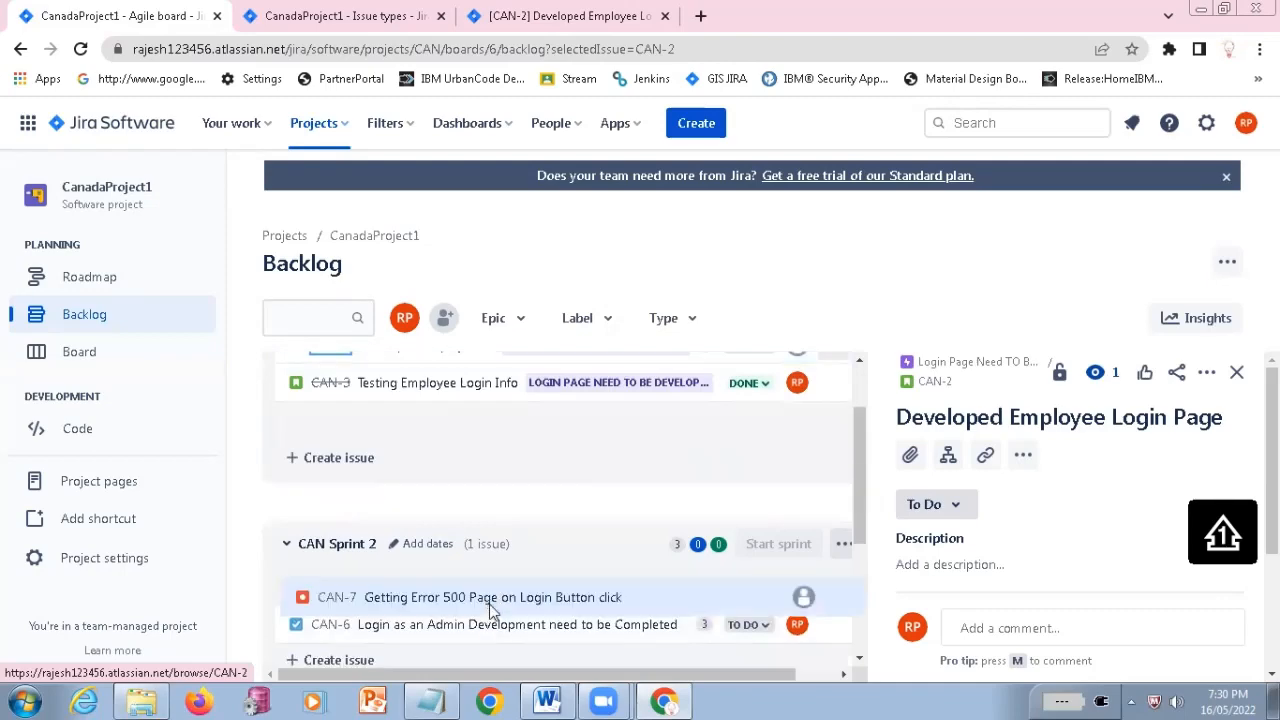
pyautogui.moveTo(378, 582); pyautogui.dragTo(388, 392)
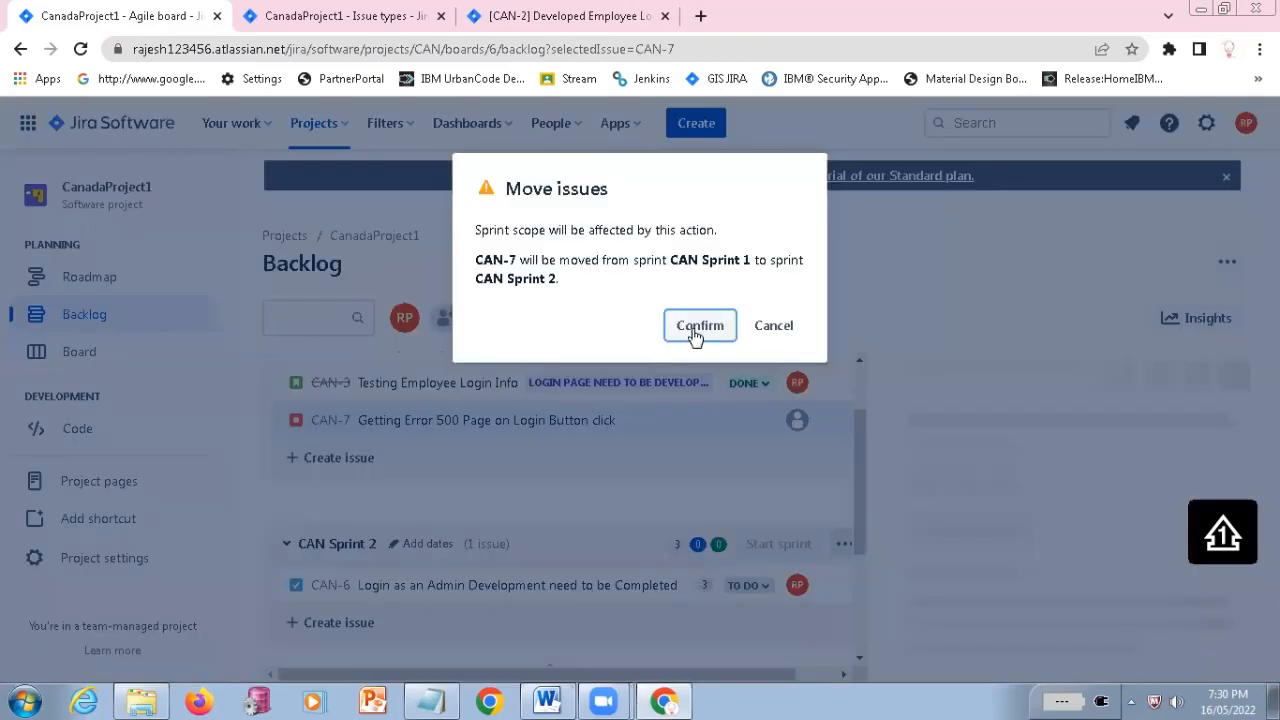
# Move bug CAN-7 from CAN Sprint 1 to CAN Sprint 2 and review the issues in both sprints
pyautogui.click(694, 330)
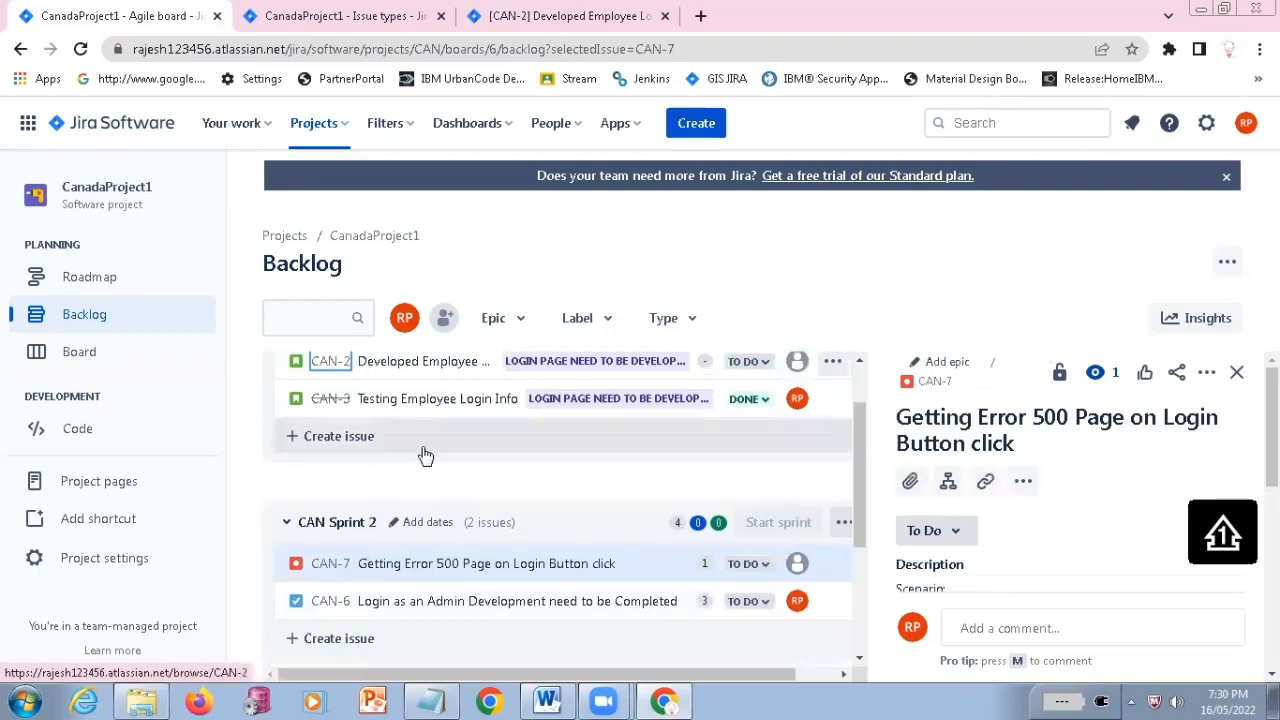
pyautogui.scroll(1, 425, 456)
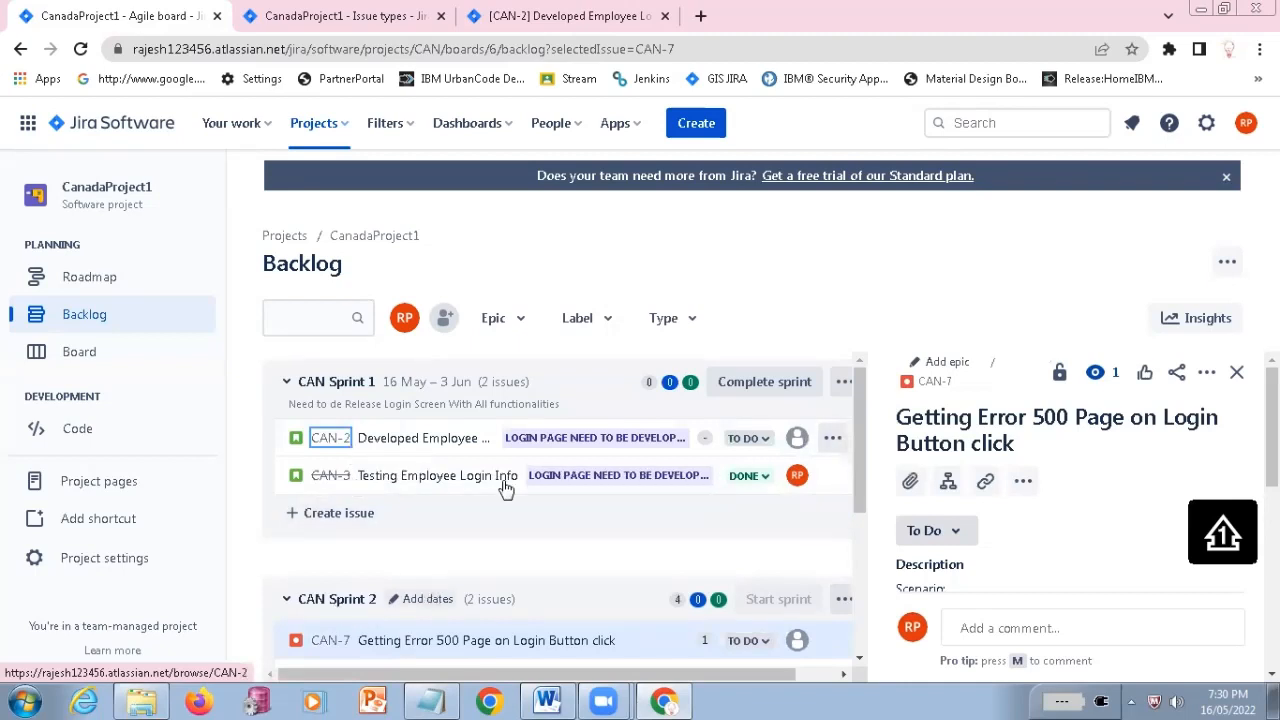
pyautogui.scroll(-1, 505, 487)
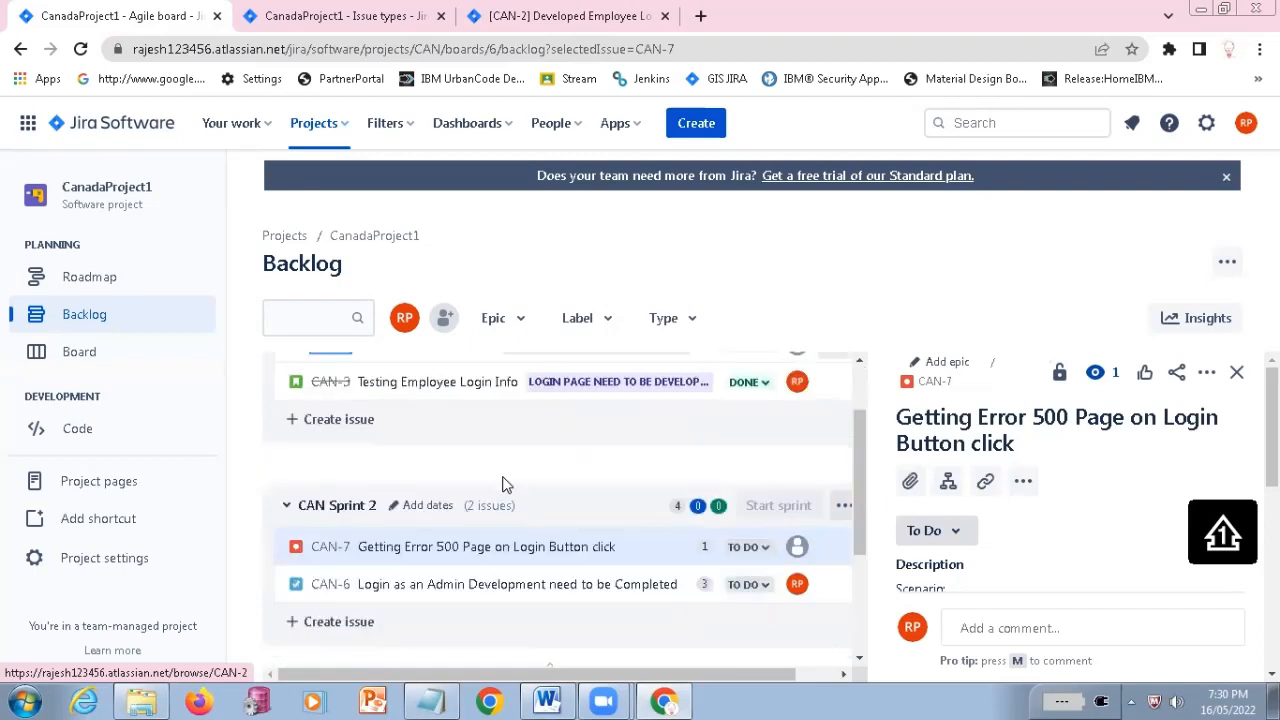
pyautogui.scroll(1, 430, 380)
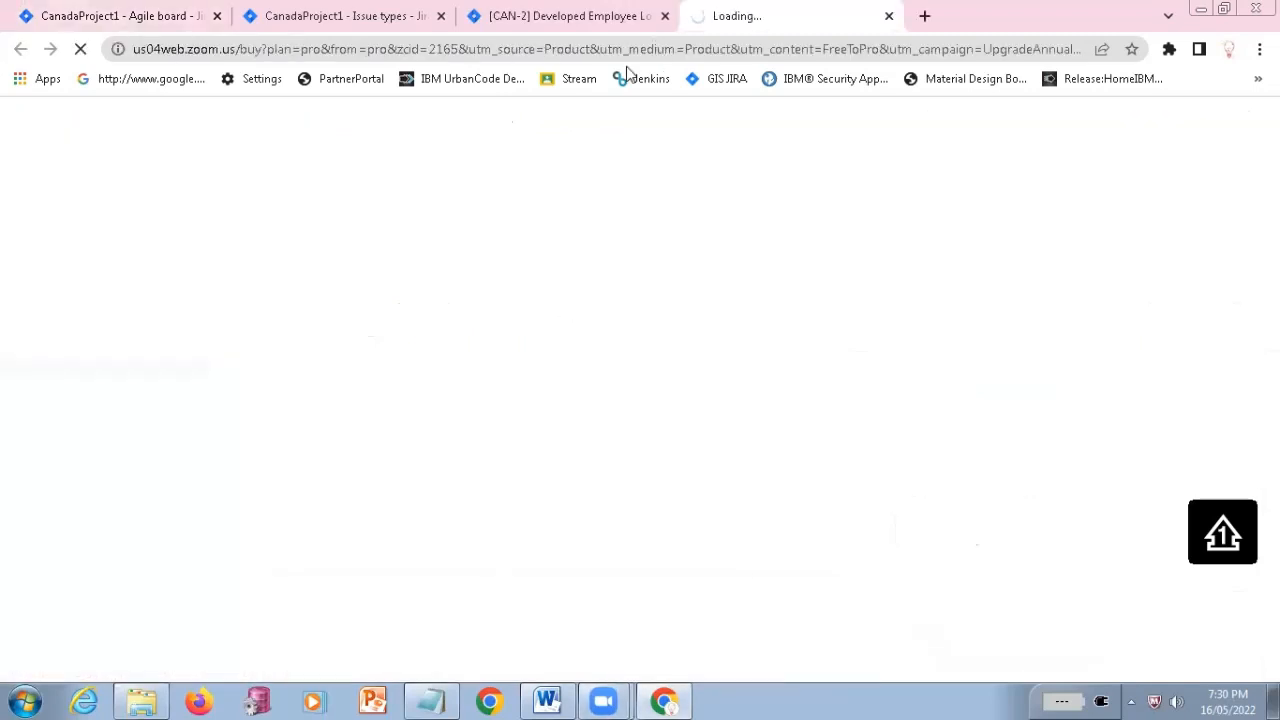
# Return from the Zoom purchase page to the Jira backlog in Chrome and open the list of all dashboards
pyautogui.click(660, 700)
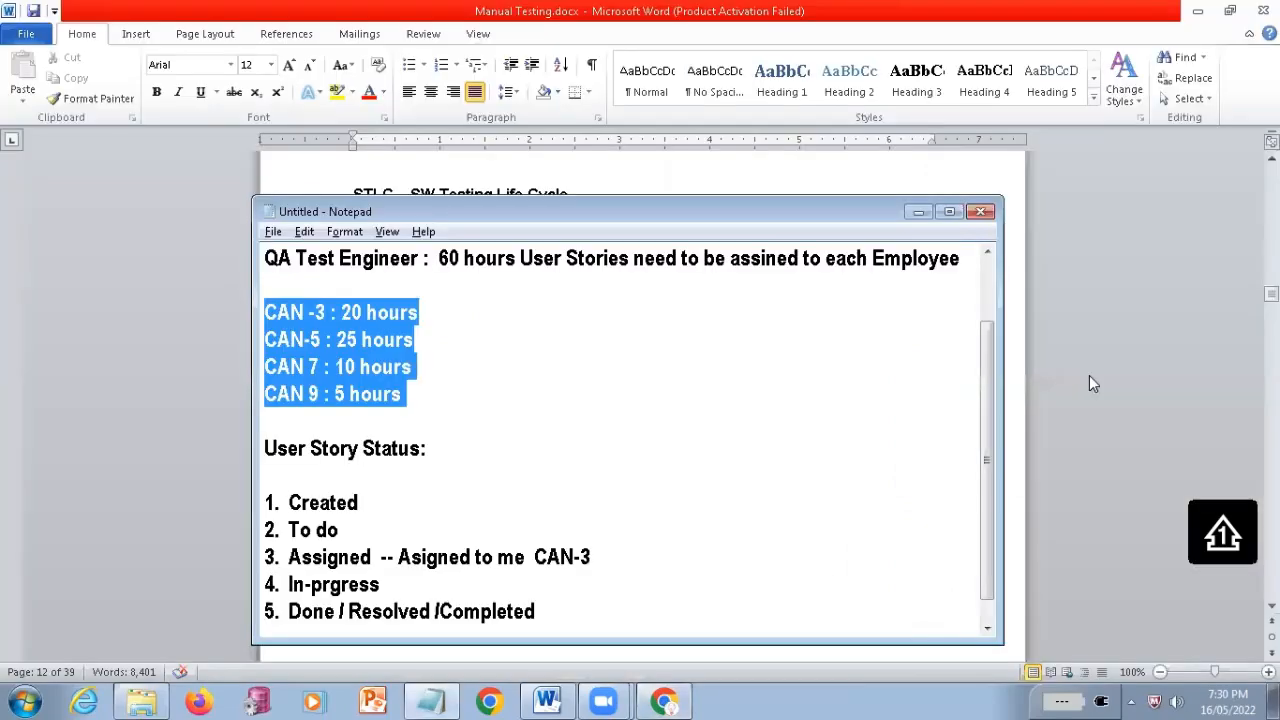
pyautogui.click(1089, 378)
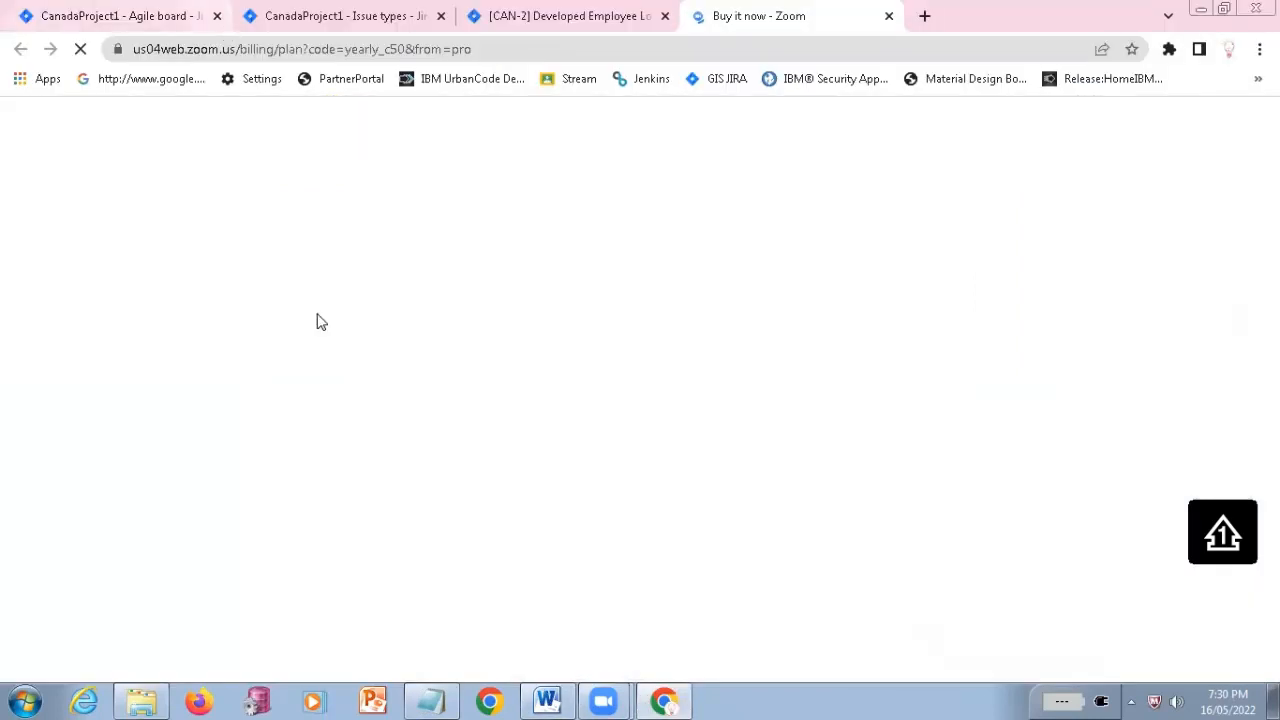
pyautogui.click(671, 694)
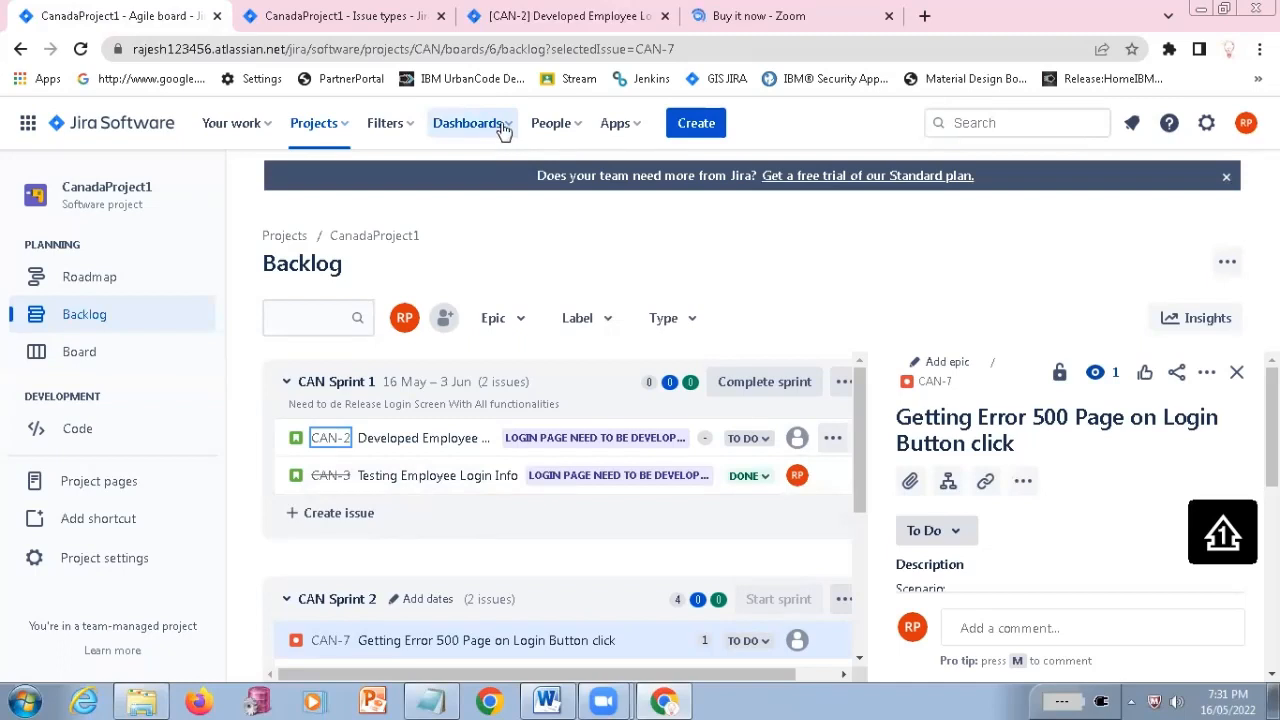
pyautogui.click(503, 128)
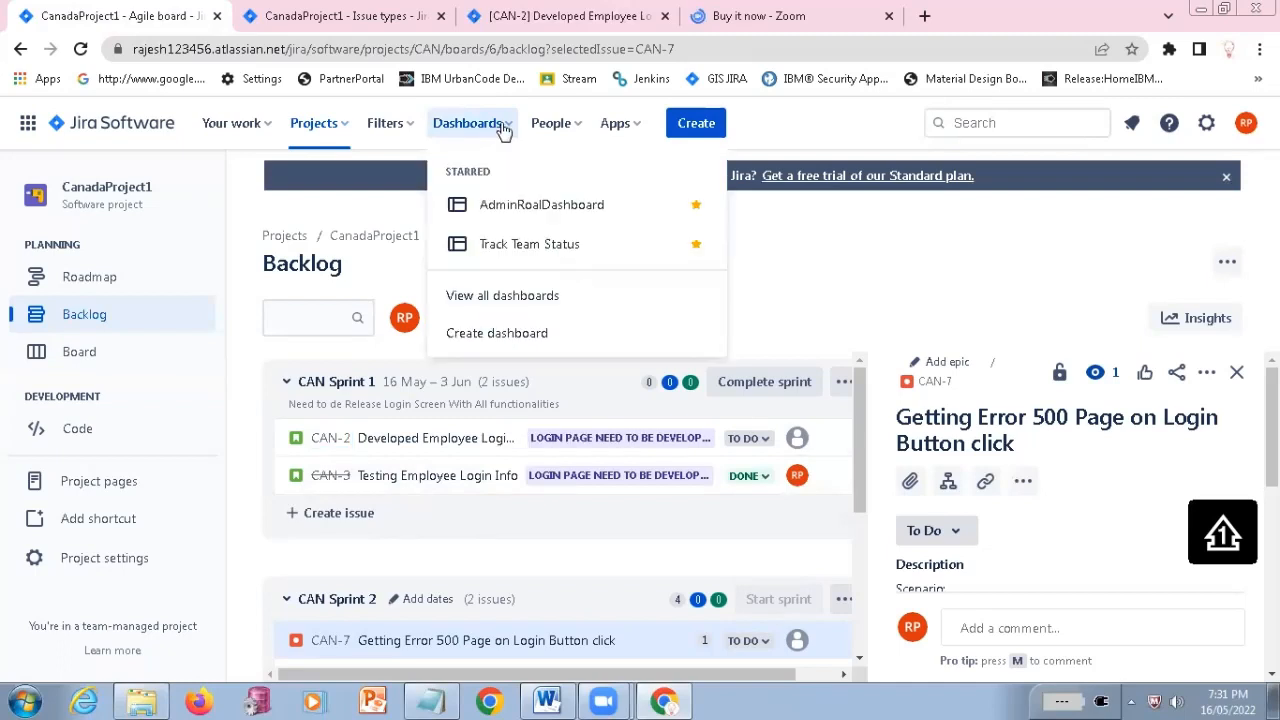
pyautogui.click(505, 298)
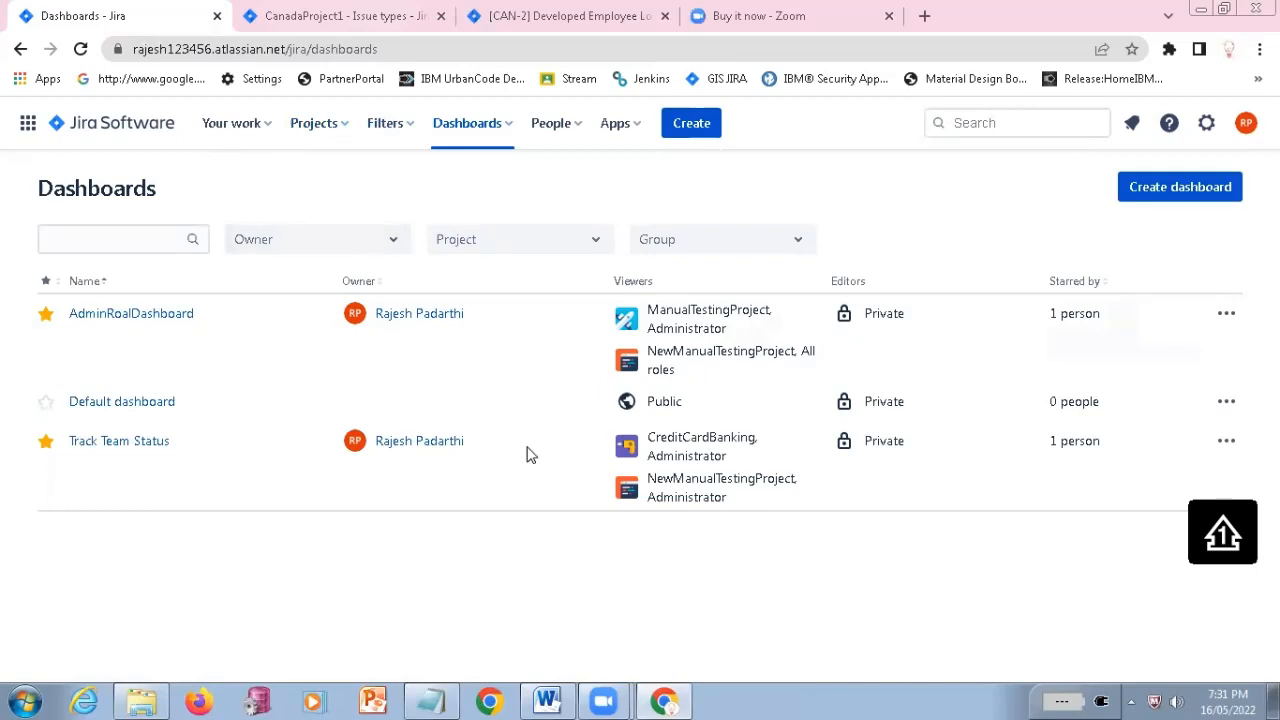
# Examine the starred dashboards and the actions available for AdminRoalDashboard
pyautogui.click(507, 125)
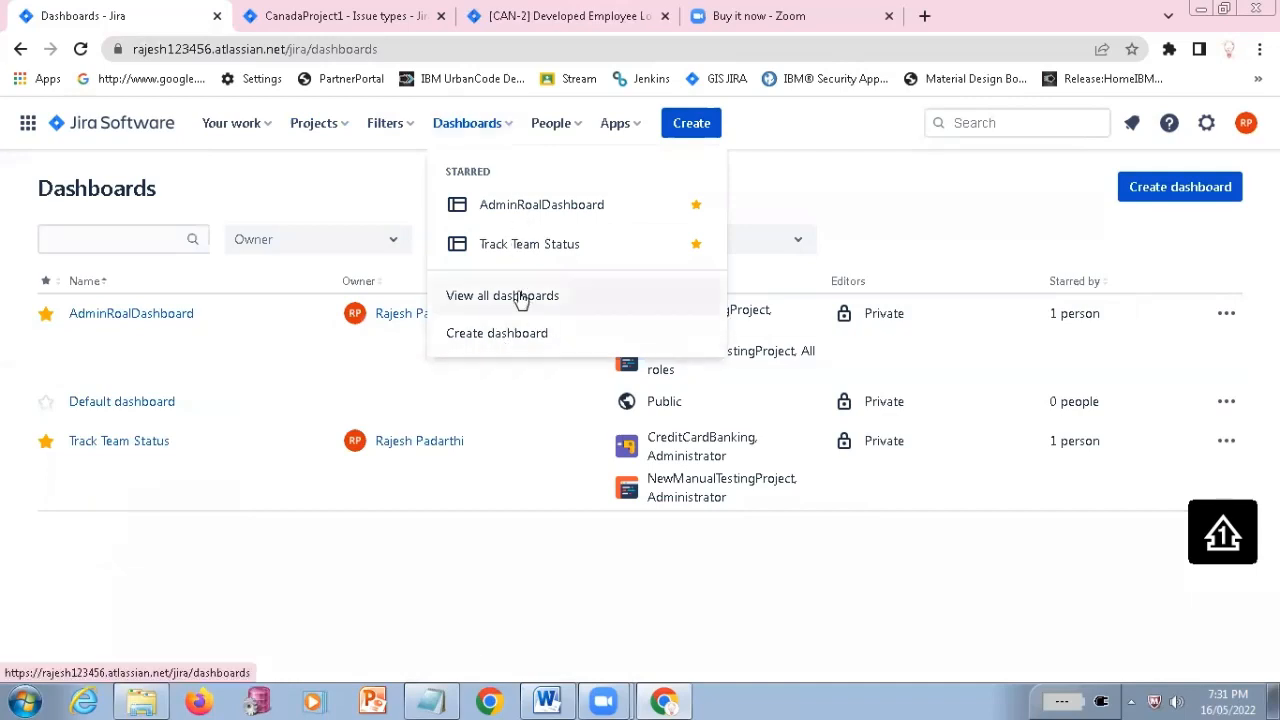
pyautogui.click(880, 231)
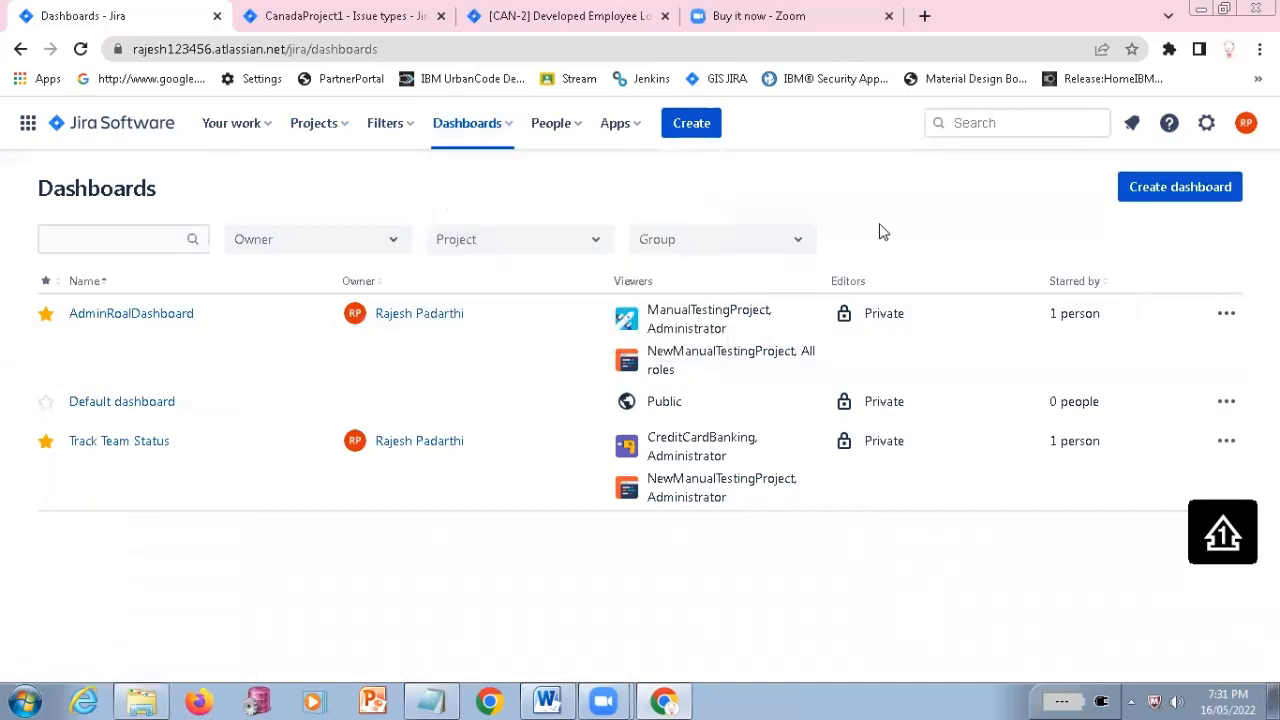
pyautogui.click(1228, 316)
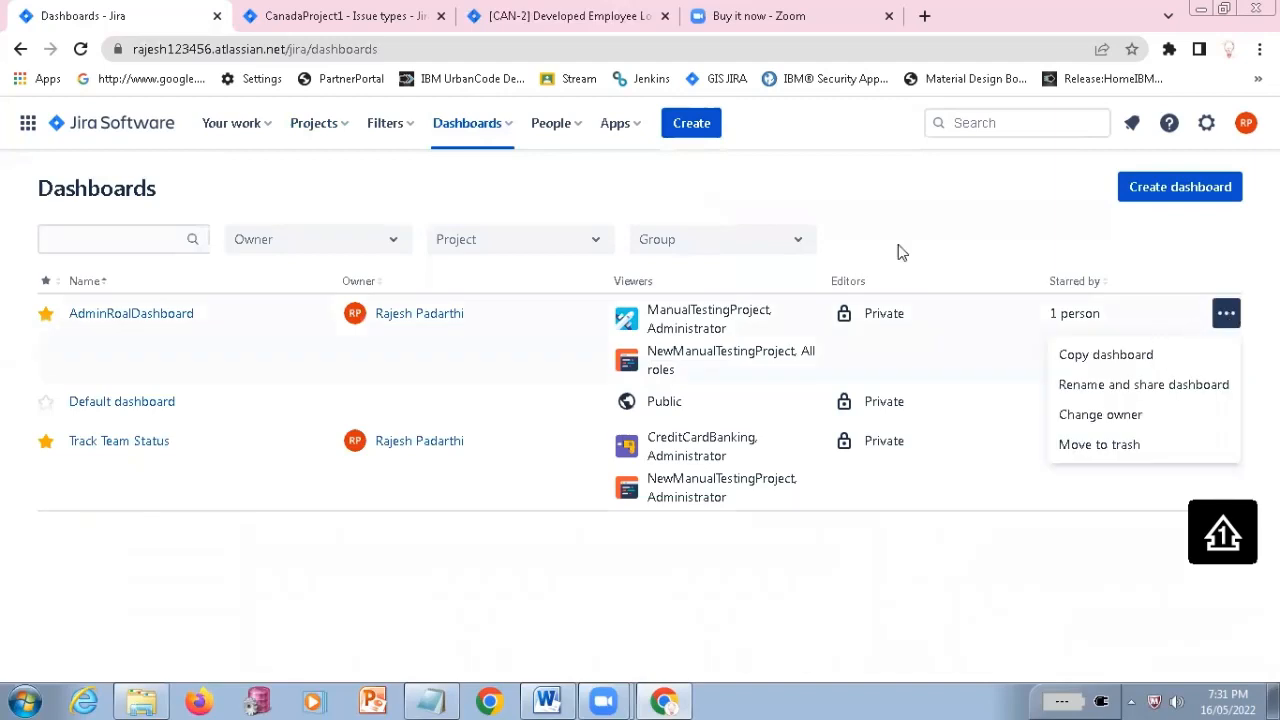
pyautogui.click(955, 206)
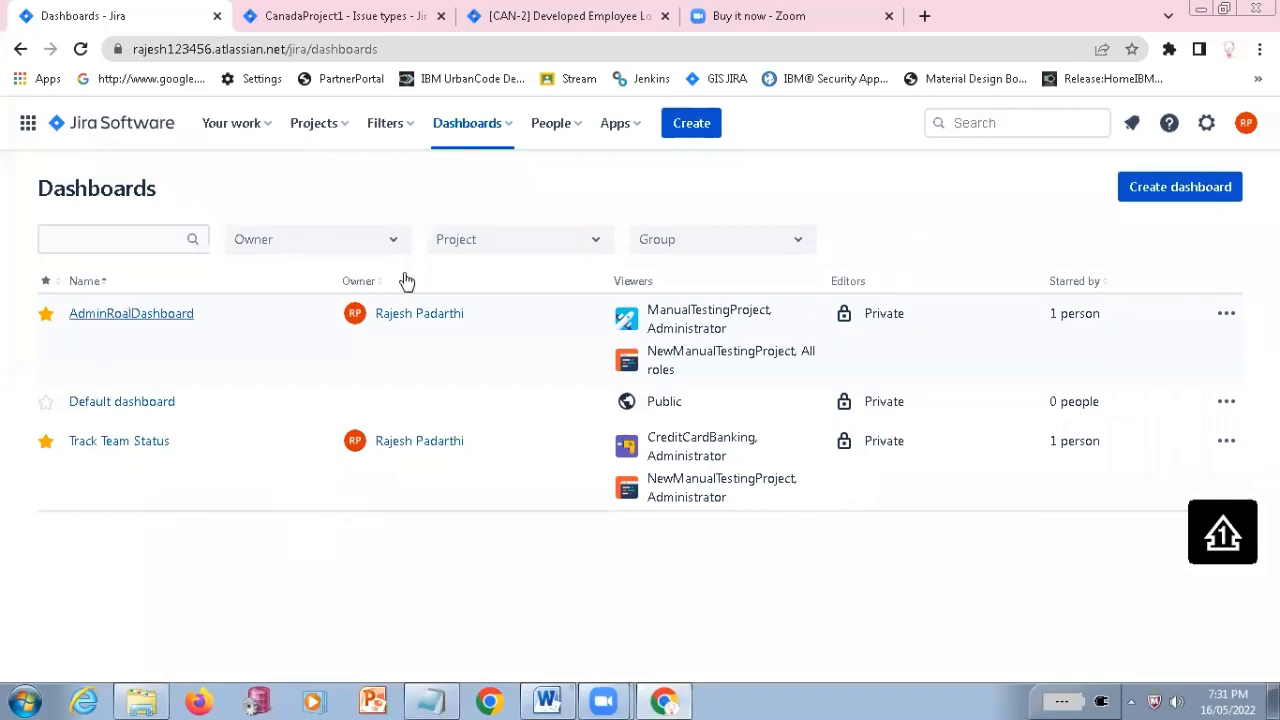
# Look over the saved filters and recently viewed items, and open the Jira search covering all issues
pyautogui.click(412, 135)
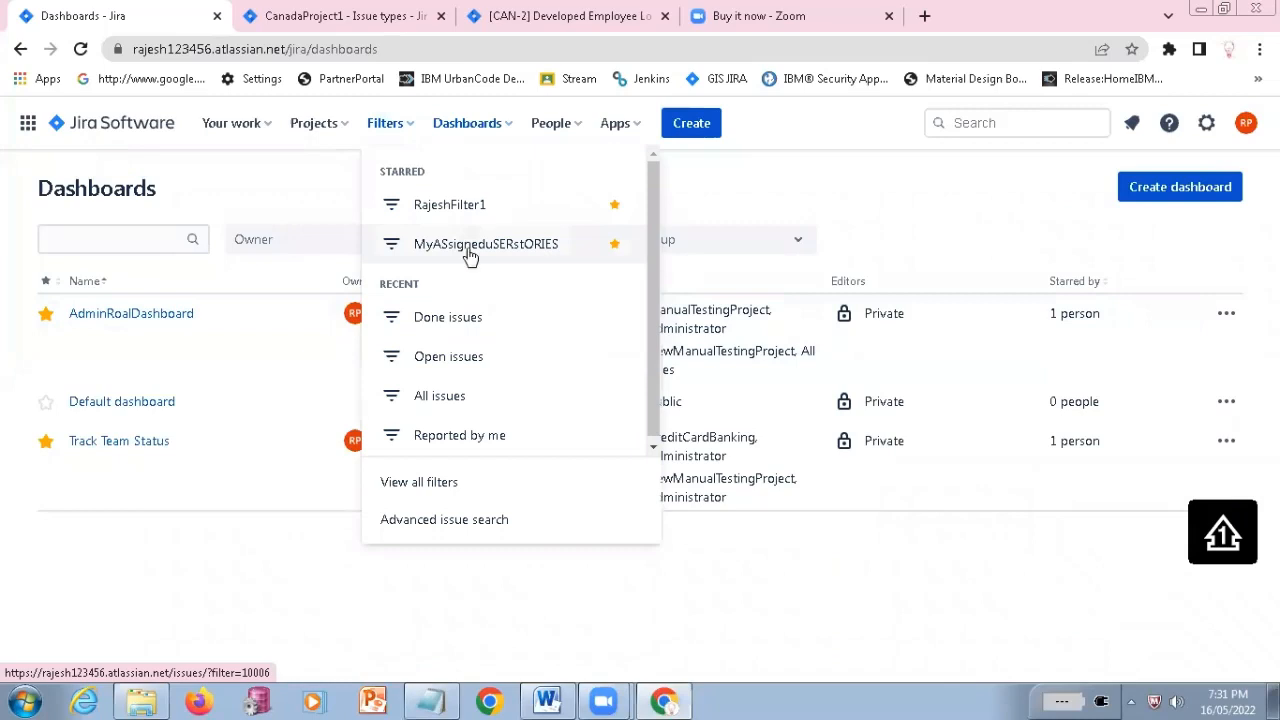
pyautogui.click(992, 123)
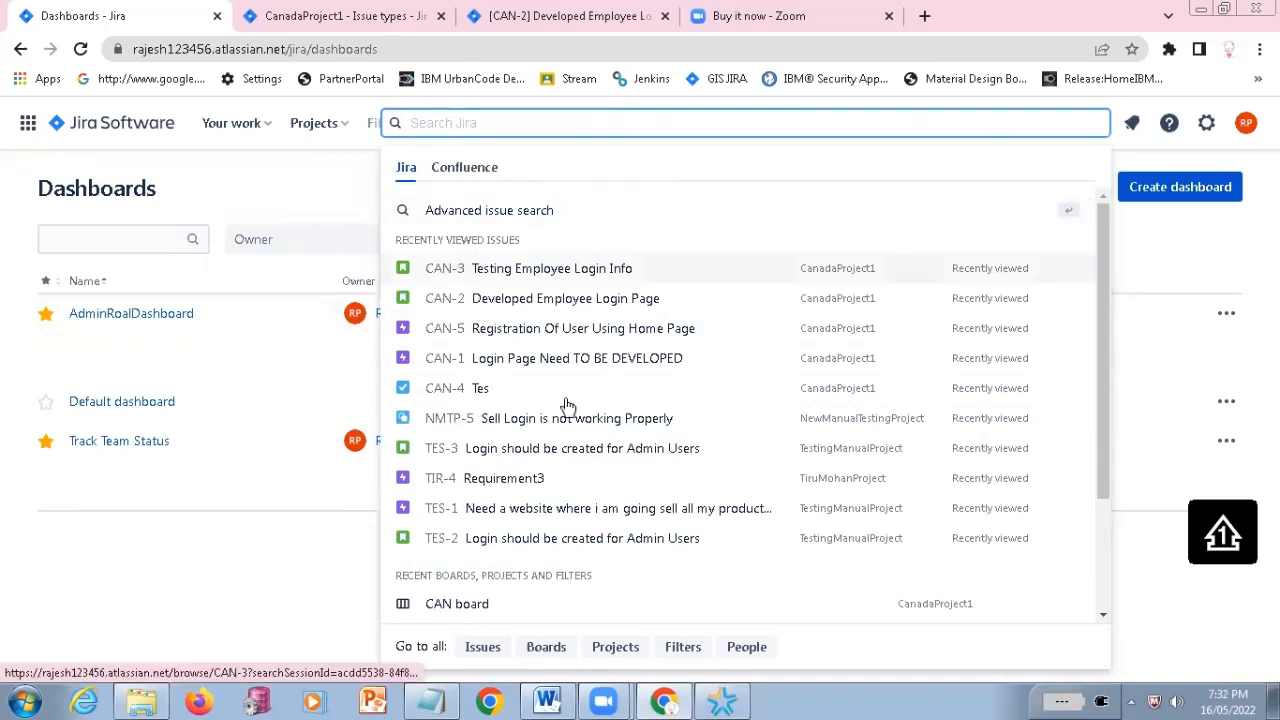
pyautogui.scroll(-2, 545, 530)
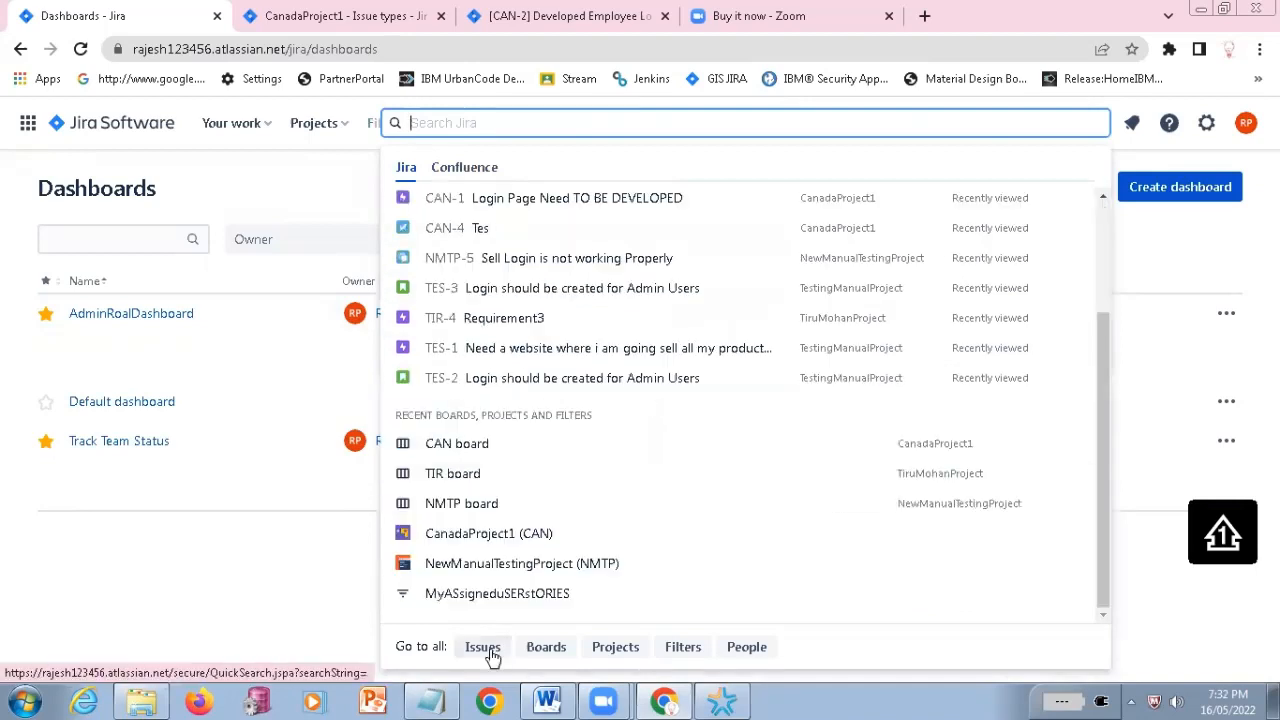
pyautogui.click(480, 653)
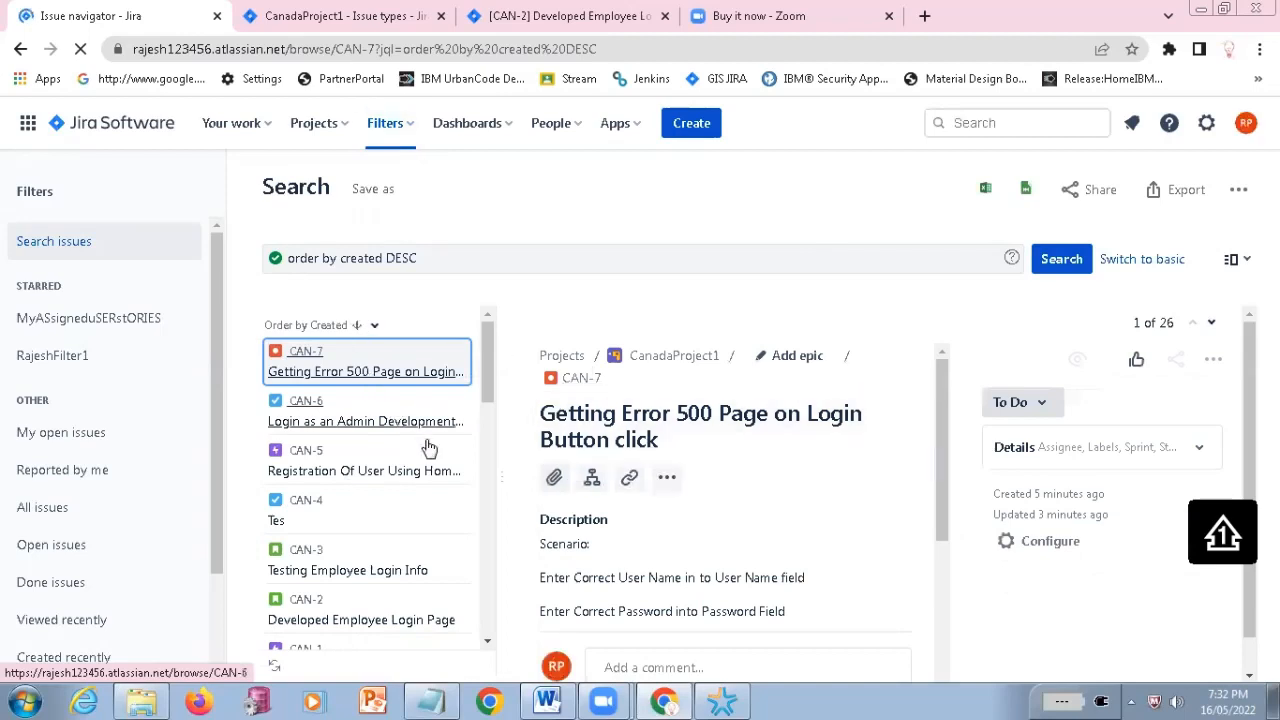
# List my open issues and the issues reported by me using the predefined filters
pyautogui.click(67, 444)
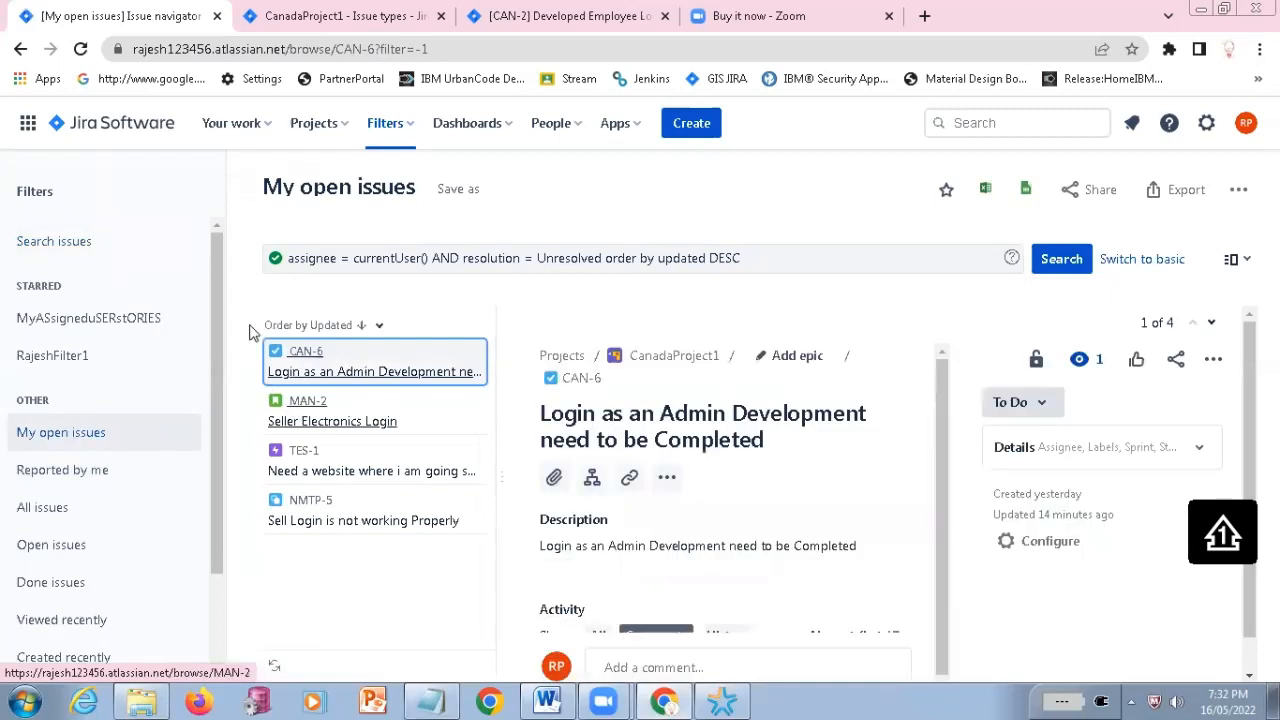
pyautogui.click(56, 480)
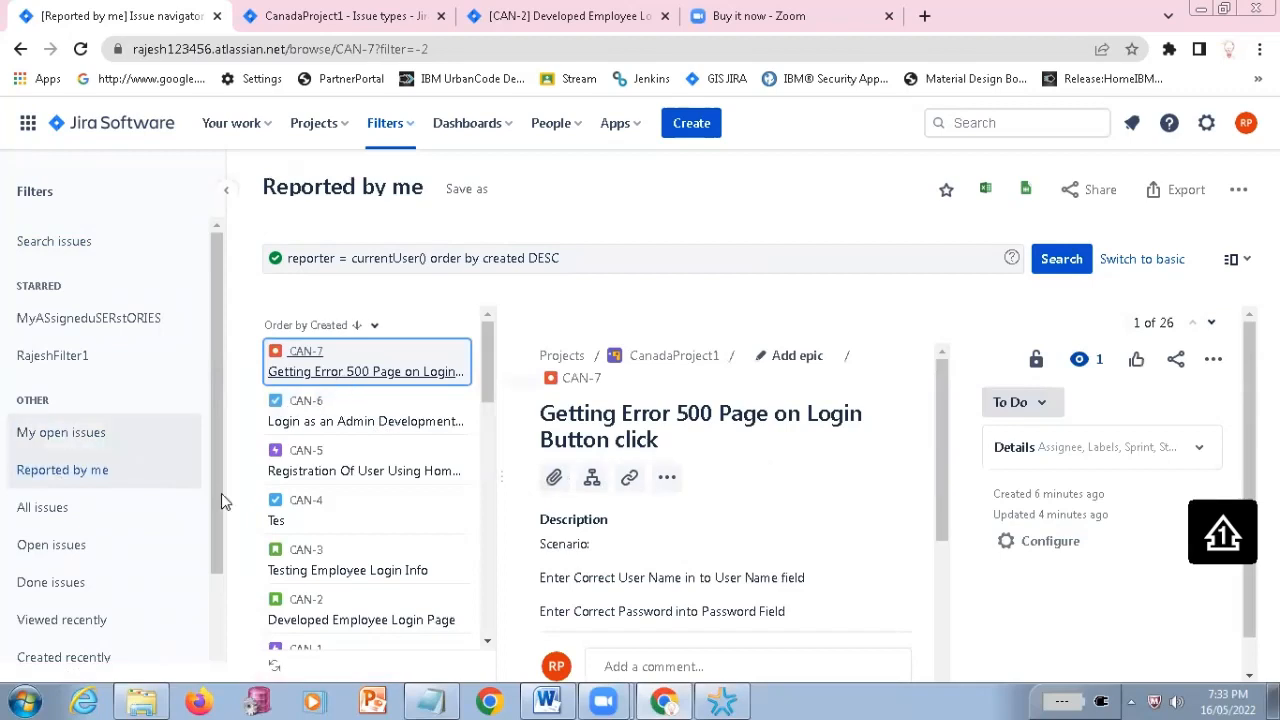
pyautogui.scroll(-2, 89, 403)
pyautogui.scroll(-1, 57, 425)
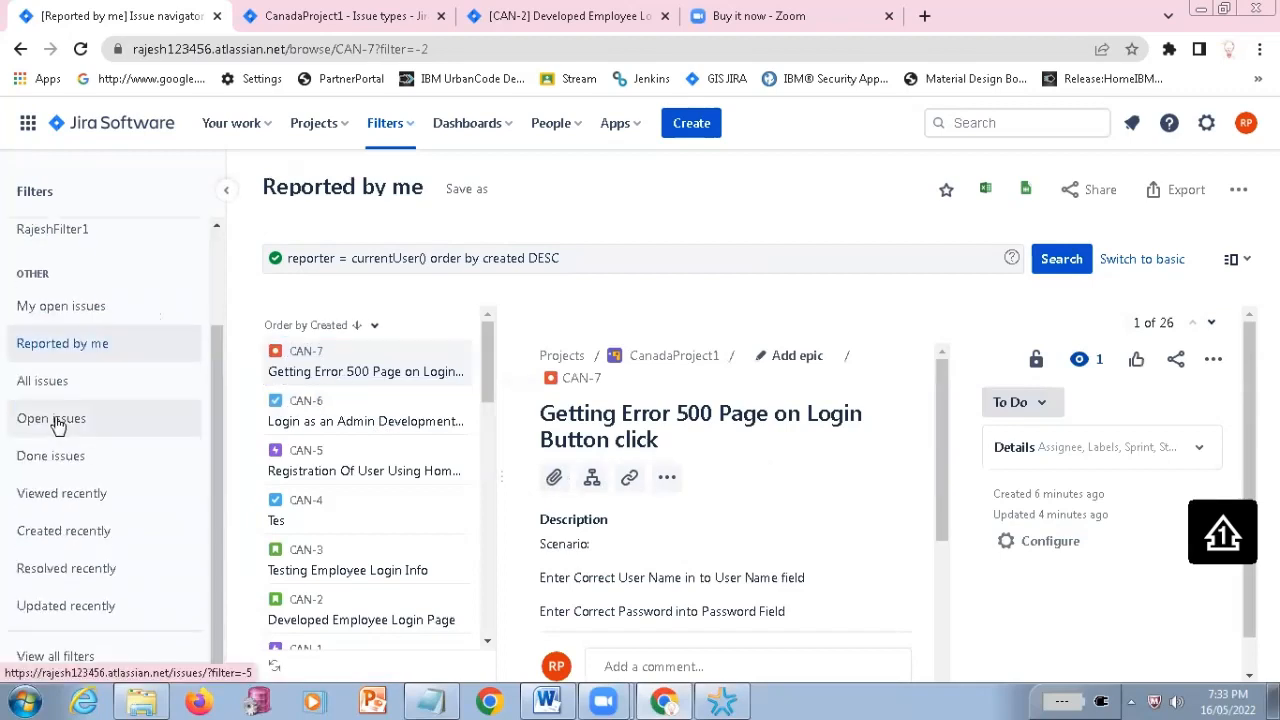
# Apply the predefined Open issues, Done issues and Resolved recently filters in turn to examine their issues
pyautogui.click(57, 425)
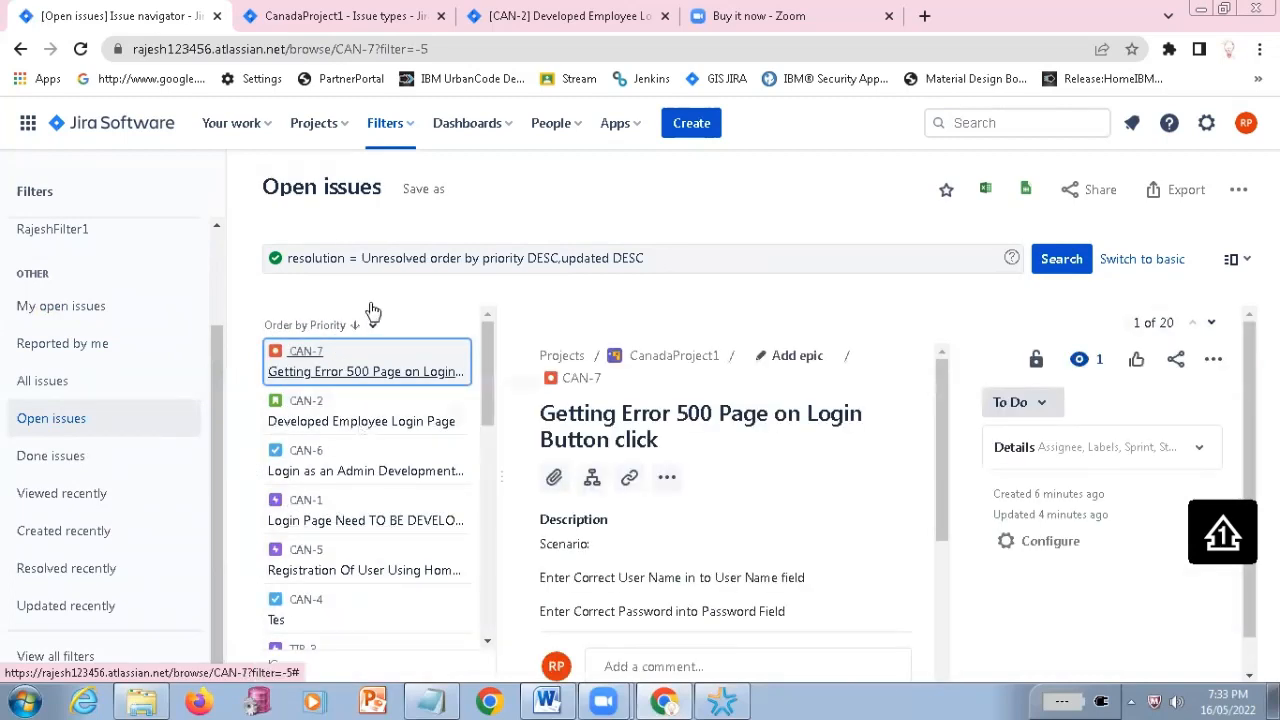
pyautogui.click(60, 456)
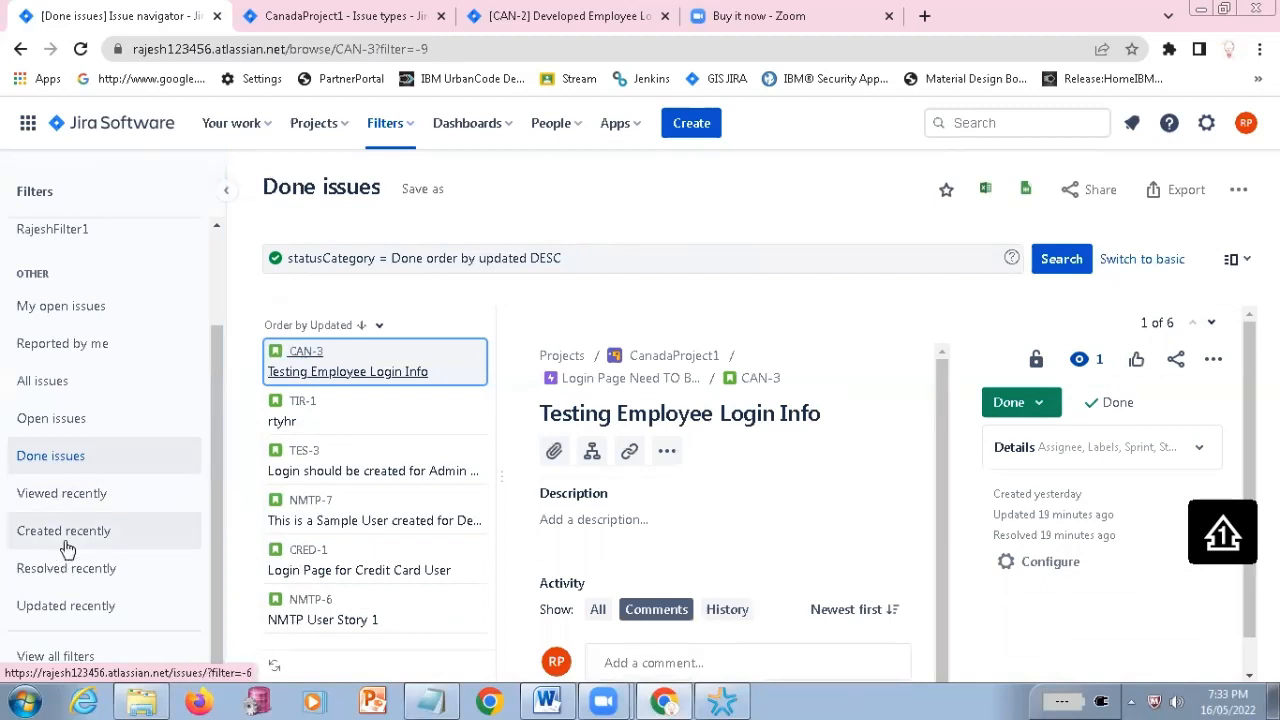
pyautogui.click(60, 578)
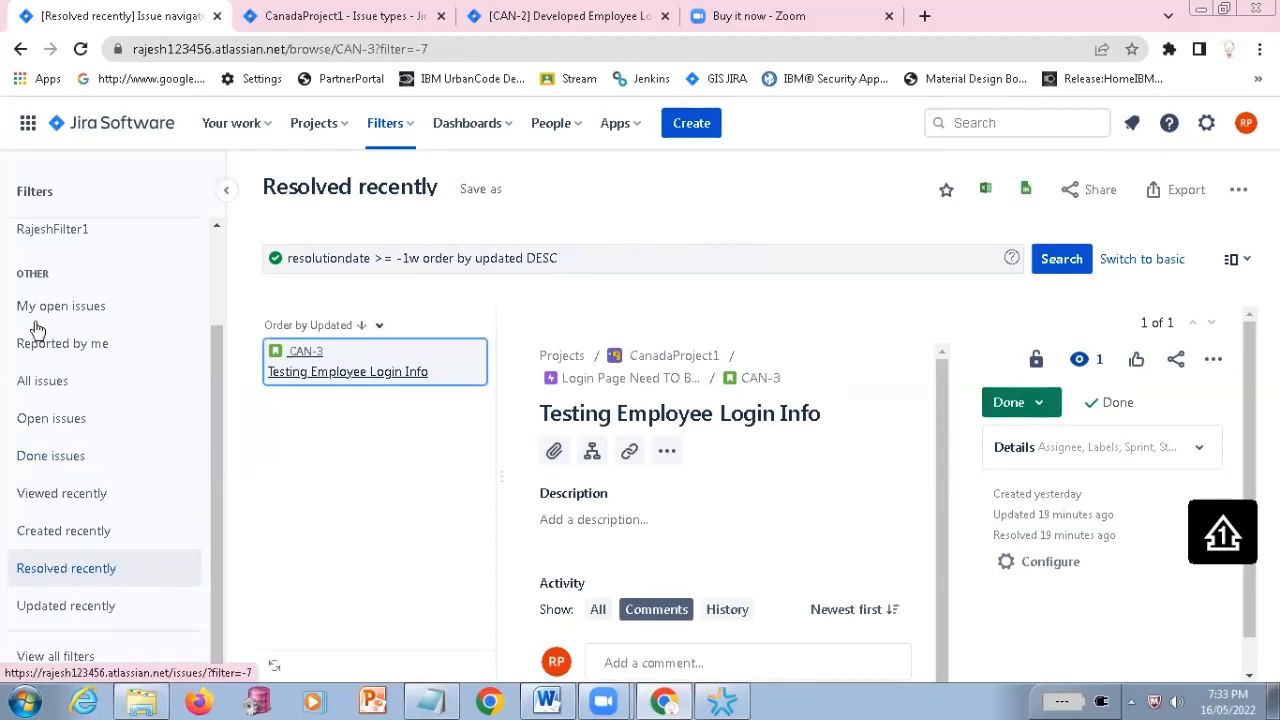
pyautogui.scroll(2, 35, 435)
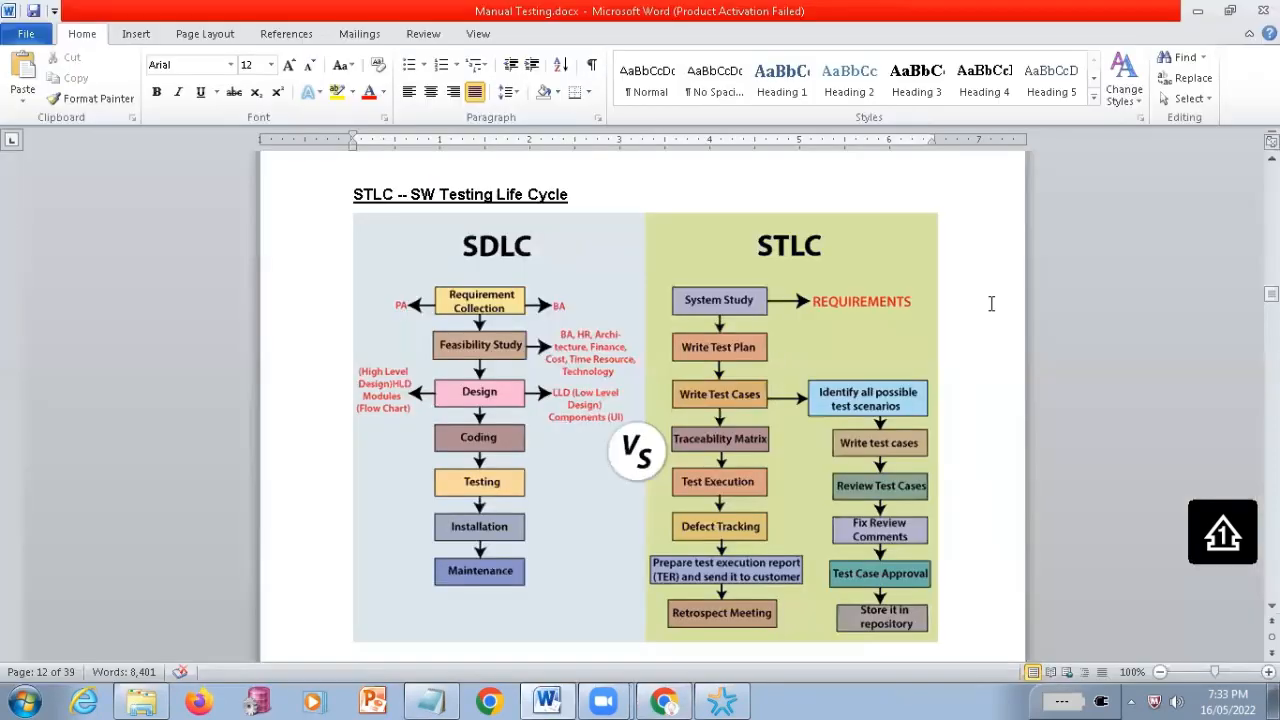
# Review the sprint notes in Manual Testing.docx in Word and return to the STLC section
pyautogui.scroll(8, 613, 421)
pyautogui.scroll(5, 608, 424)
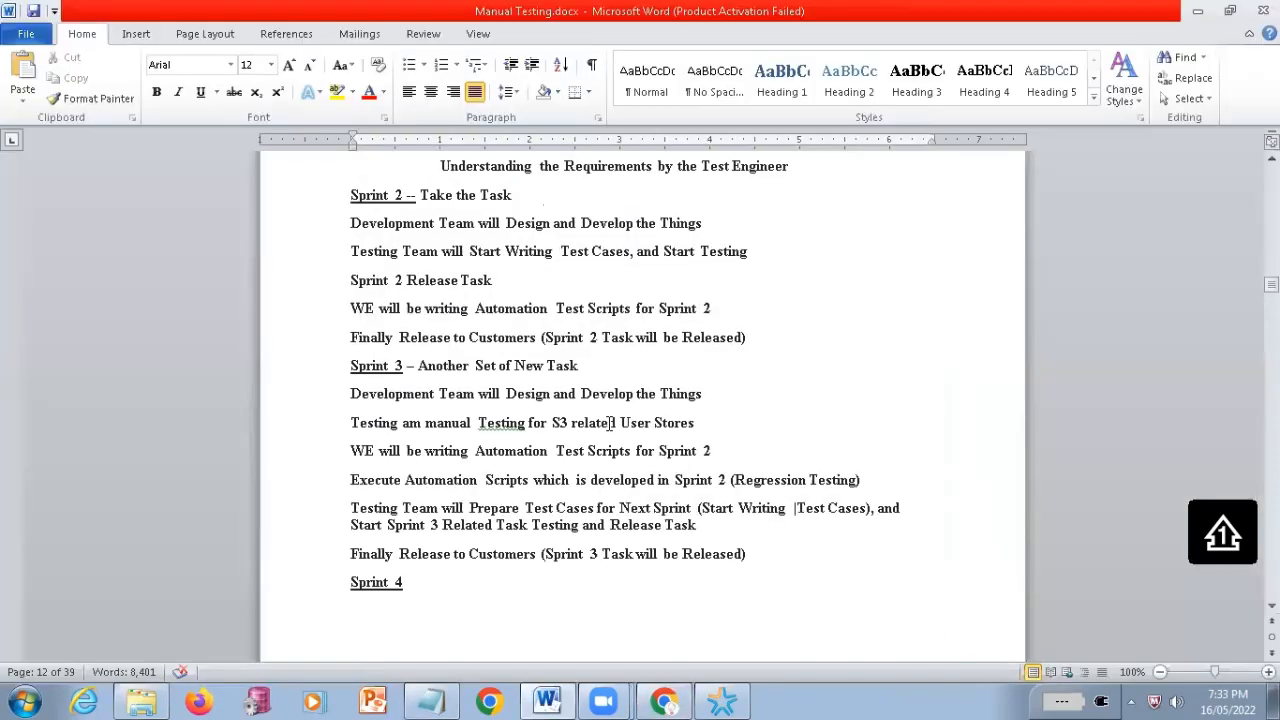
pyautogui.scroll(-4, 600, 435)
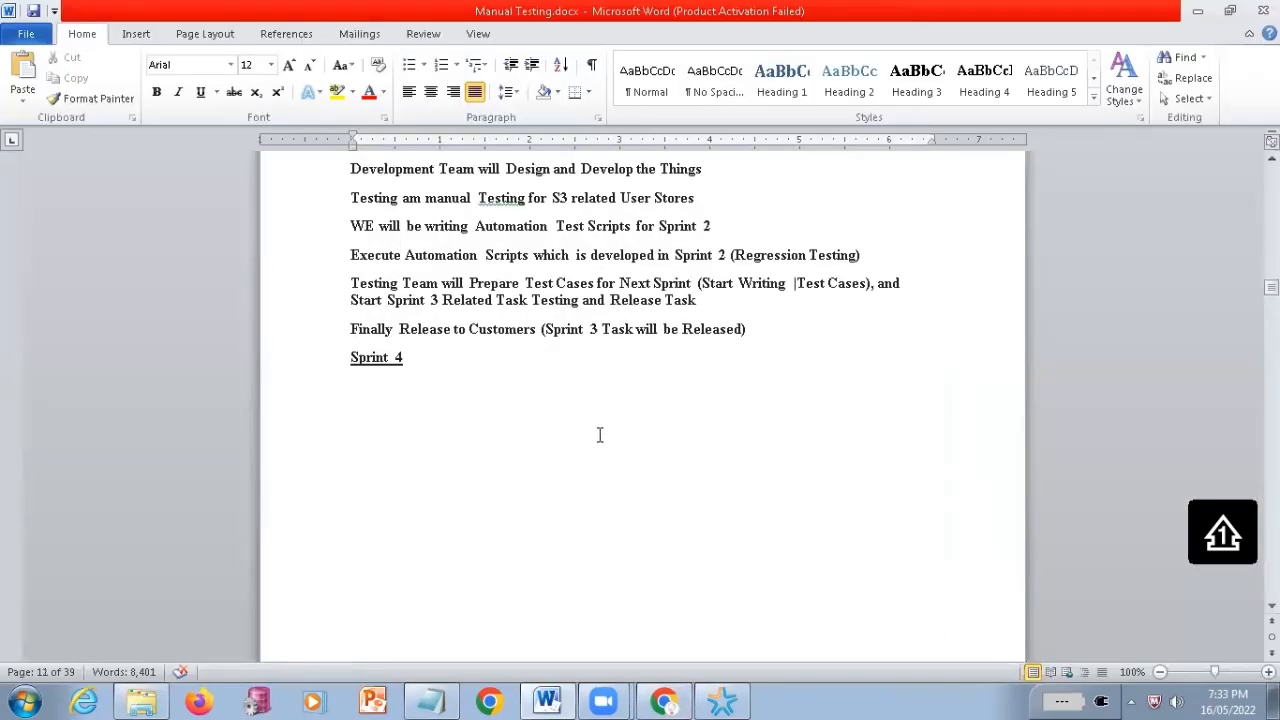
pyautogui.scroll(-5, 599, 435)
pyautogui.scroll(-4, 597, 437)
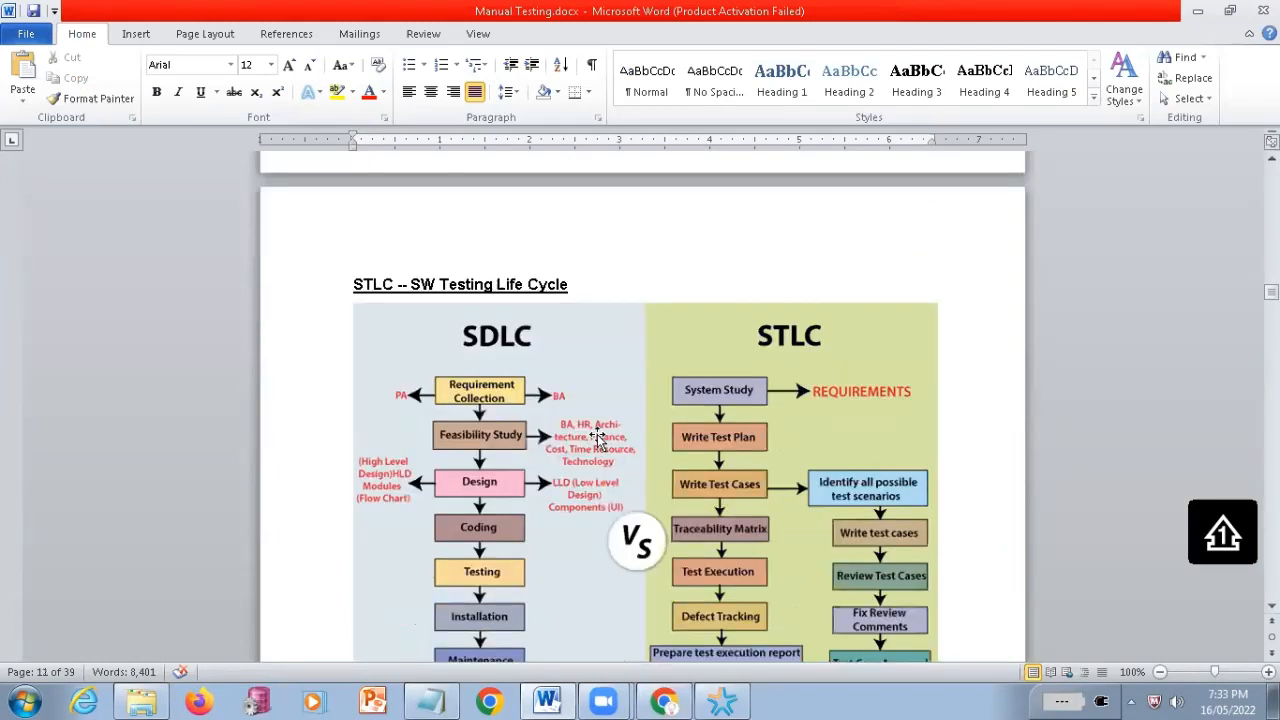
pyautogui.scroll(-1, 597, 437)
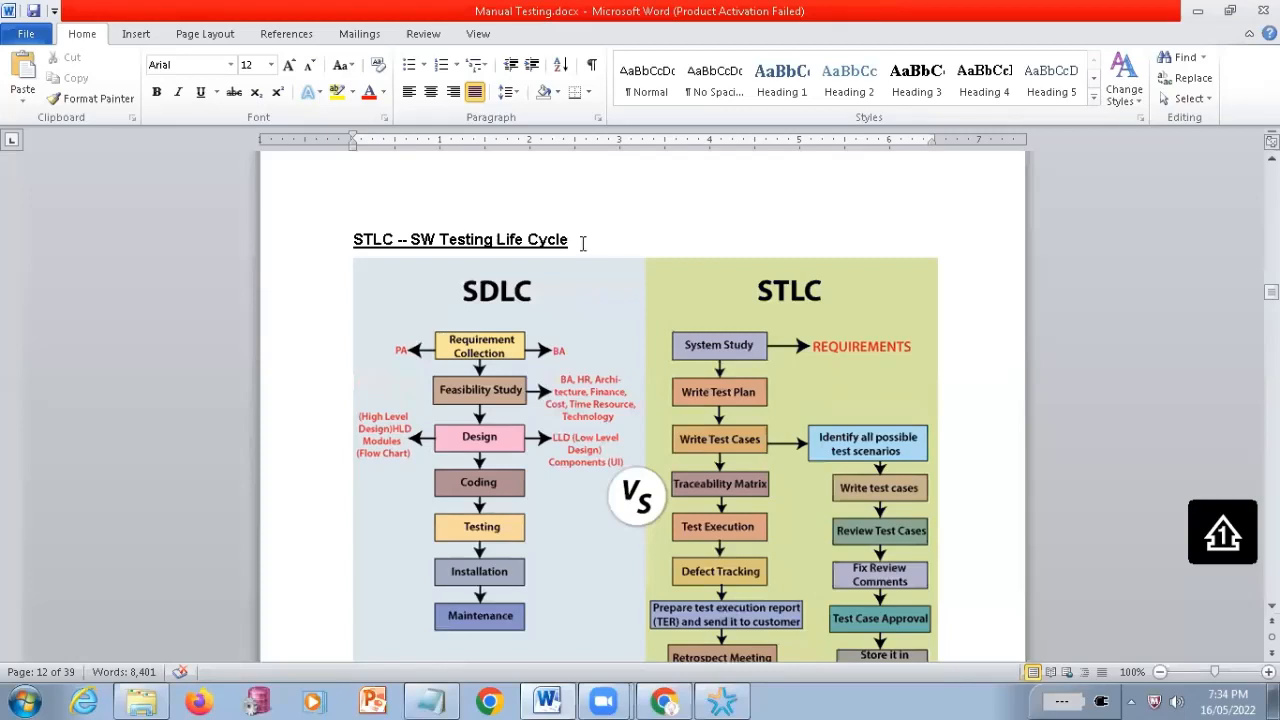
# Highlight the heading "STLC -- SW Testing Life Cycle" and examine the SDLC versus STLC diagram beneath it
pyautogui.tripleClick(365, 250)
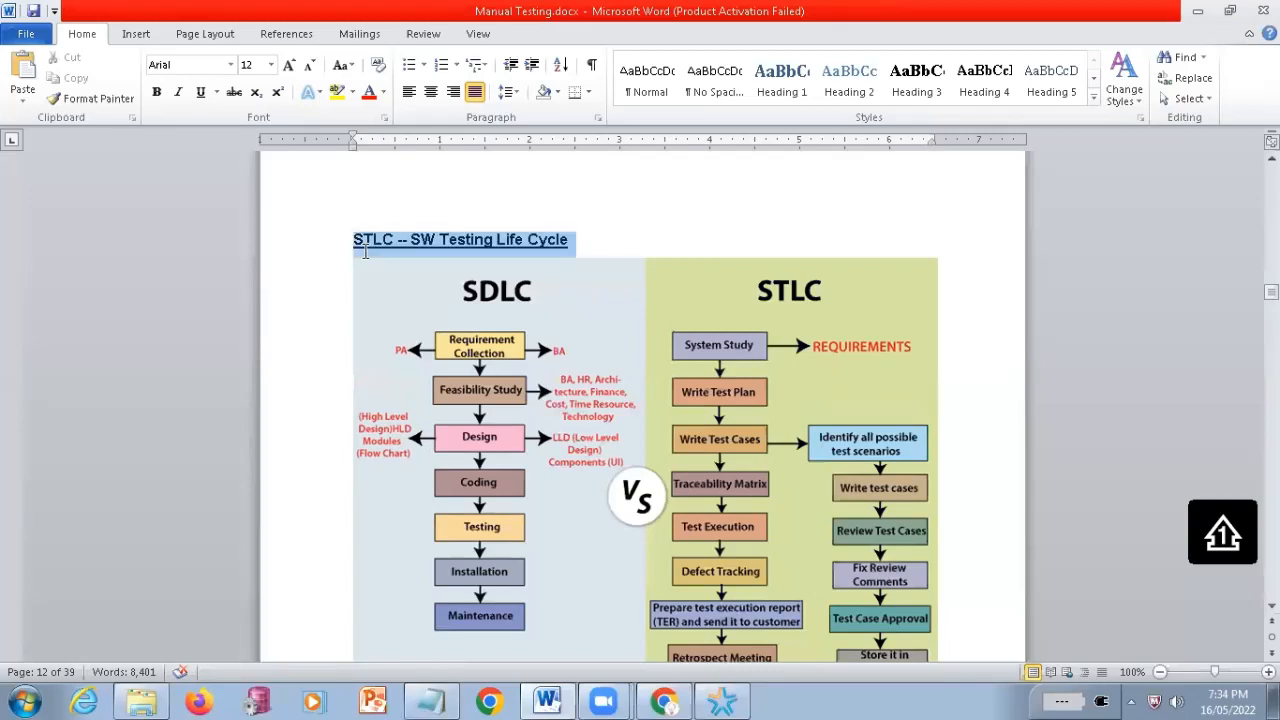
pyautogui.click(587, 244)
pyautogui.tripleClick(376, 254)
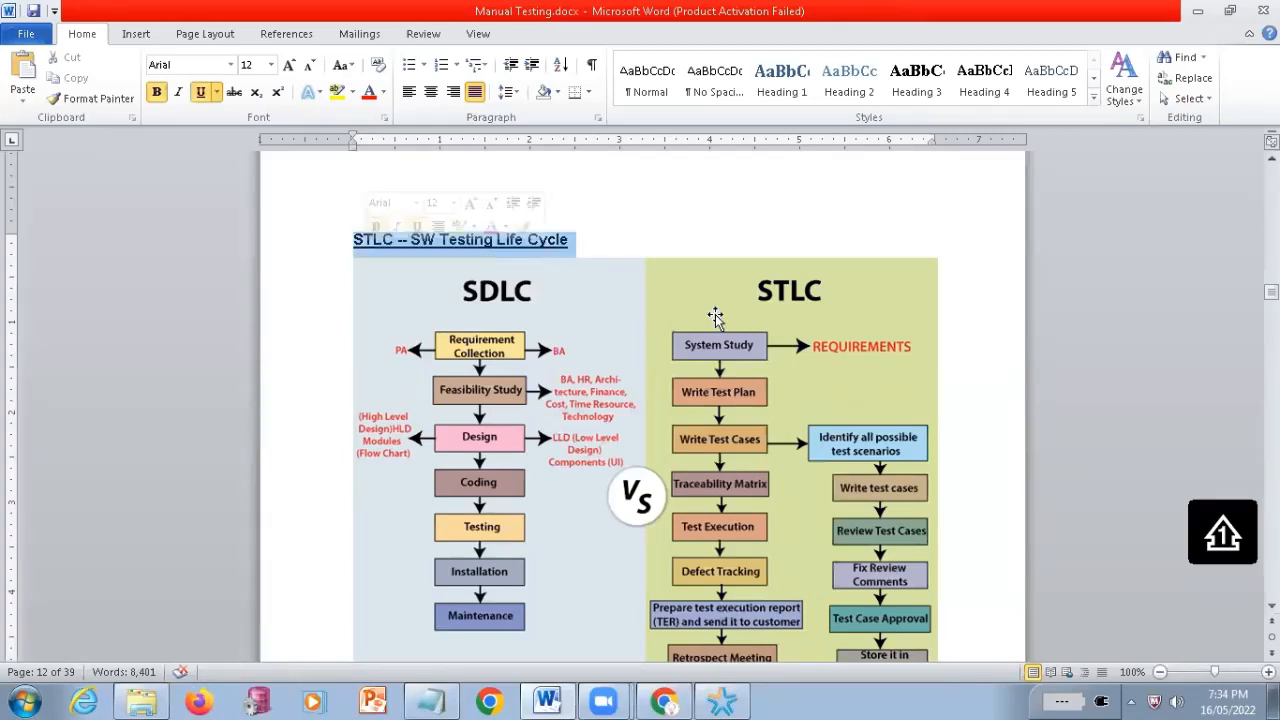
pyautogui.scroll(5, 629, 262)
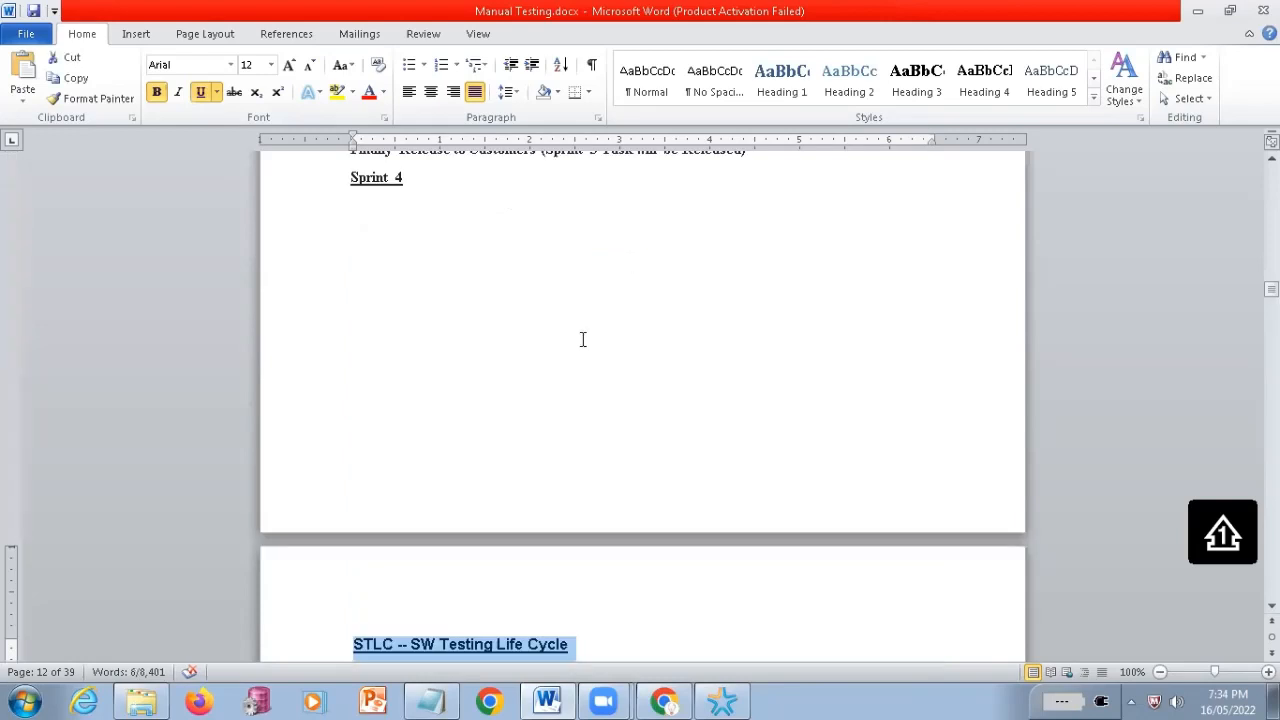
pyautogui.scroll(-5, 588, 344)
pyautogui.scroll(-1, 587, 344)
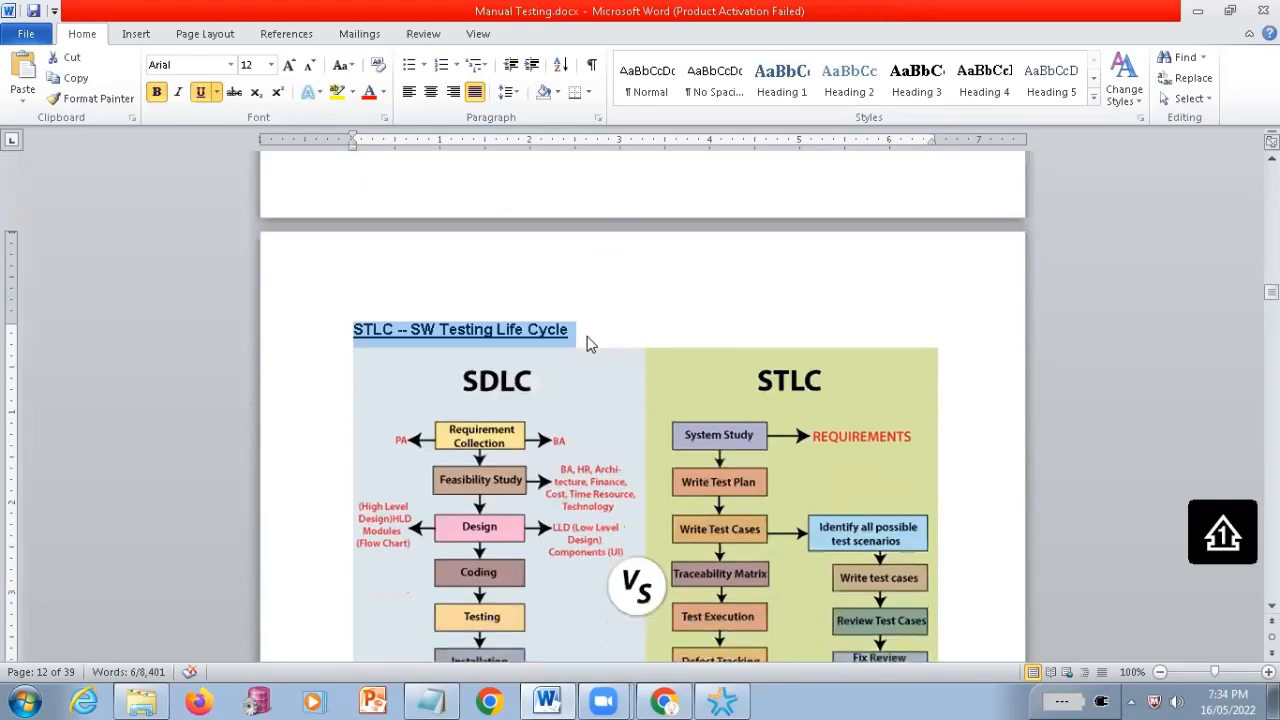
pyautogui.scroll(-2, 615, 326)
pyautogui.scroll(-1, 610, 332)
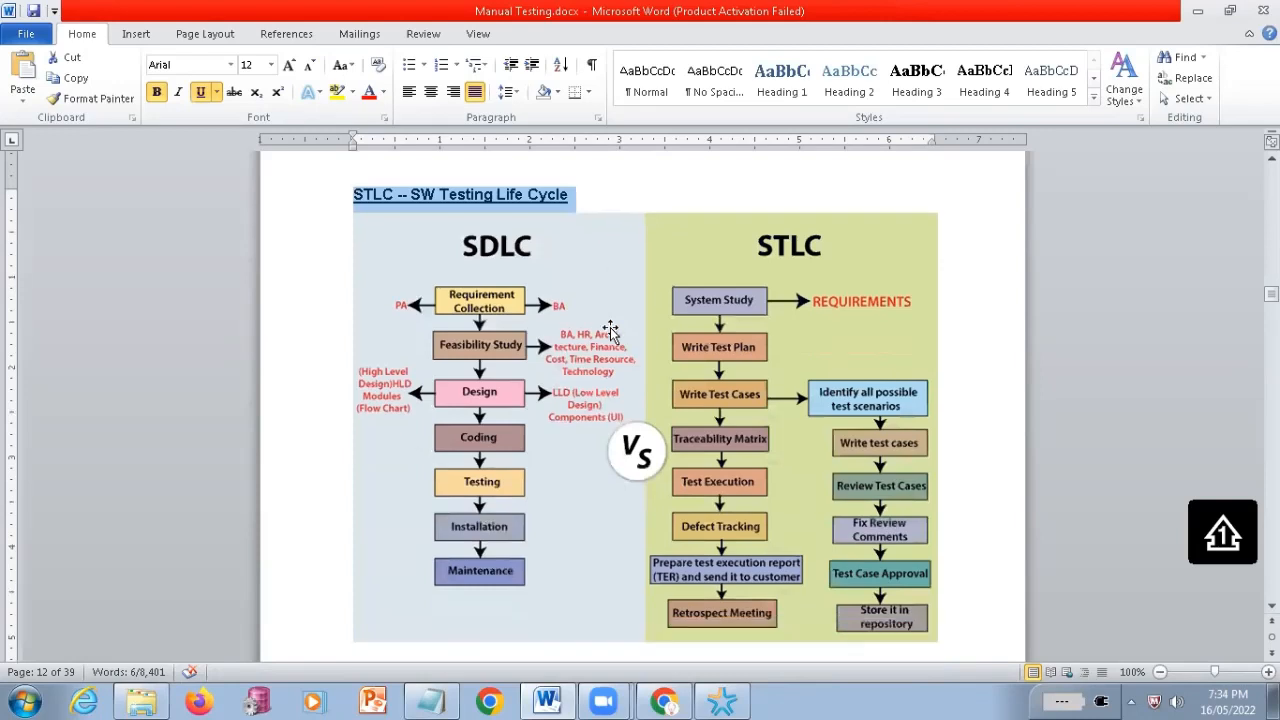
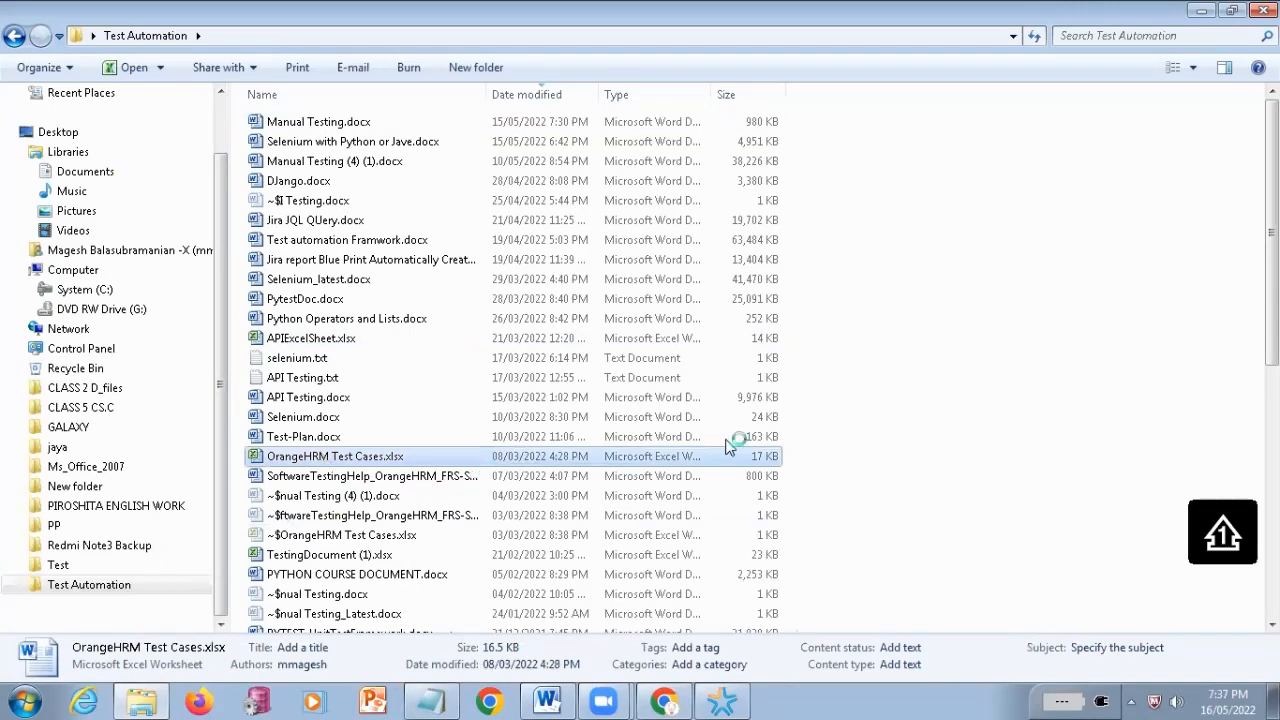
# Open OrangeHRM Test Cases.xlsx from the Test Automation folder in Excel and maximize its window
pyautogui.doubleClick(410, 462)
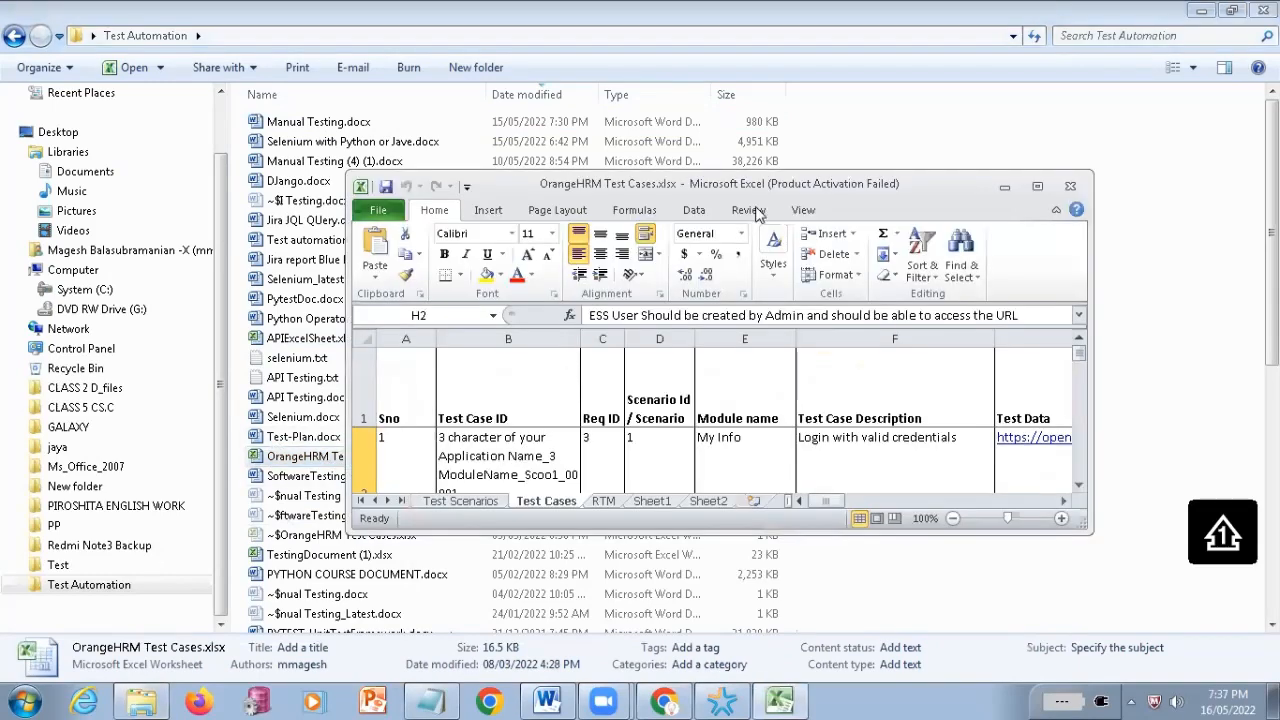
pyautogui.click(1037, 186)
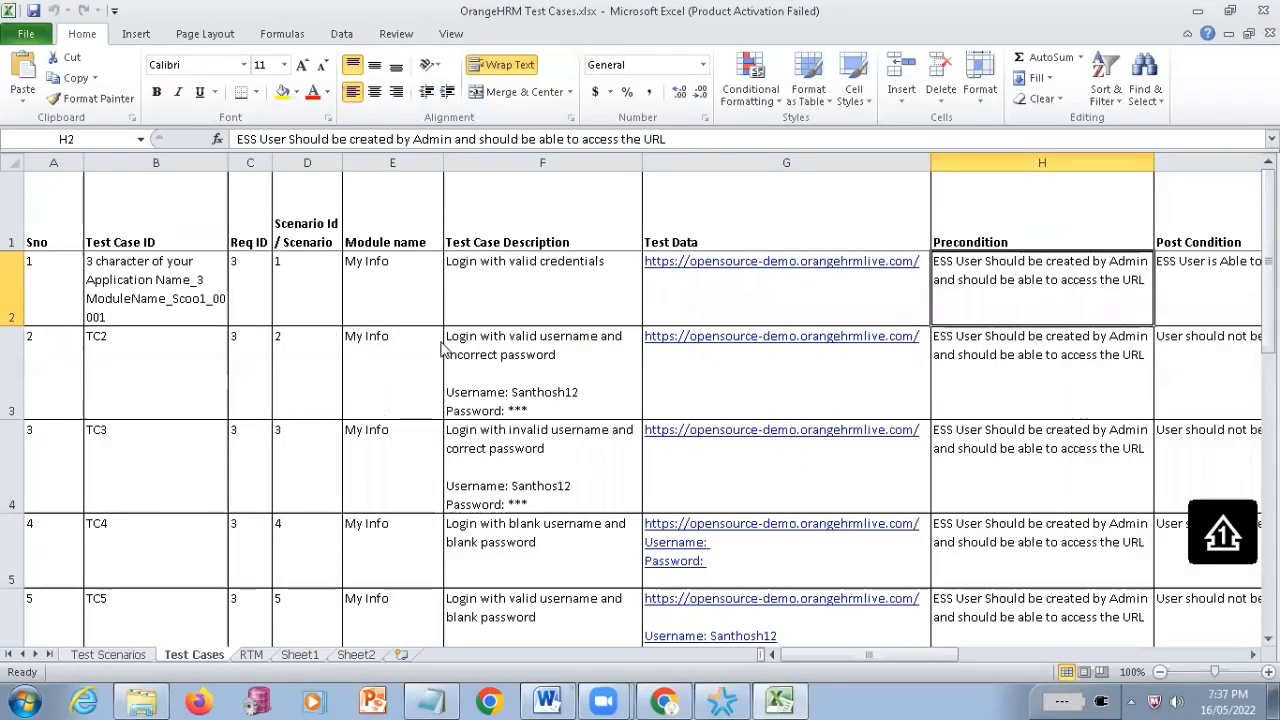
pyautogui.click(840, 530)
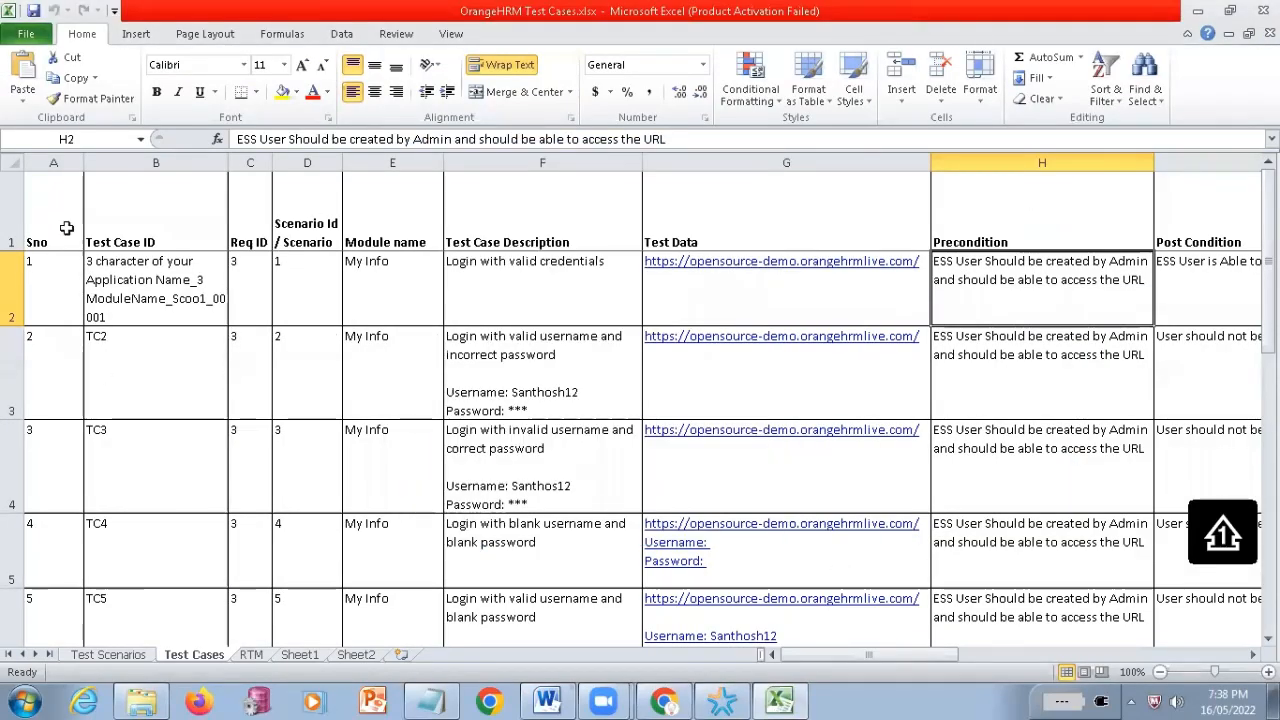
# Examine the Test Cases sheet columns from Sno through Test Case Description by highlighting their headers and first entries
pyautogui.click(66, 228)
pyautogui.click(62, 300)
pyautogui.moveTo(63, 220); pyautogui.dragTo(67, 345)
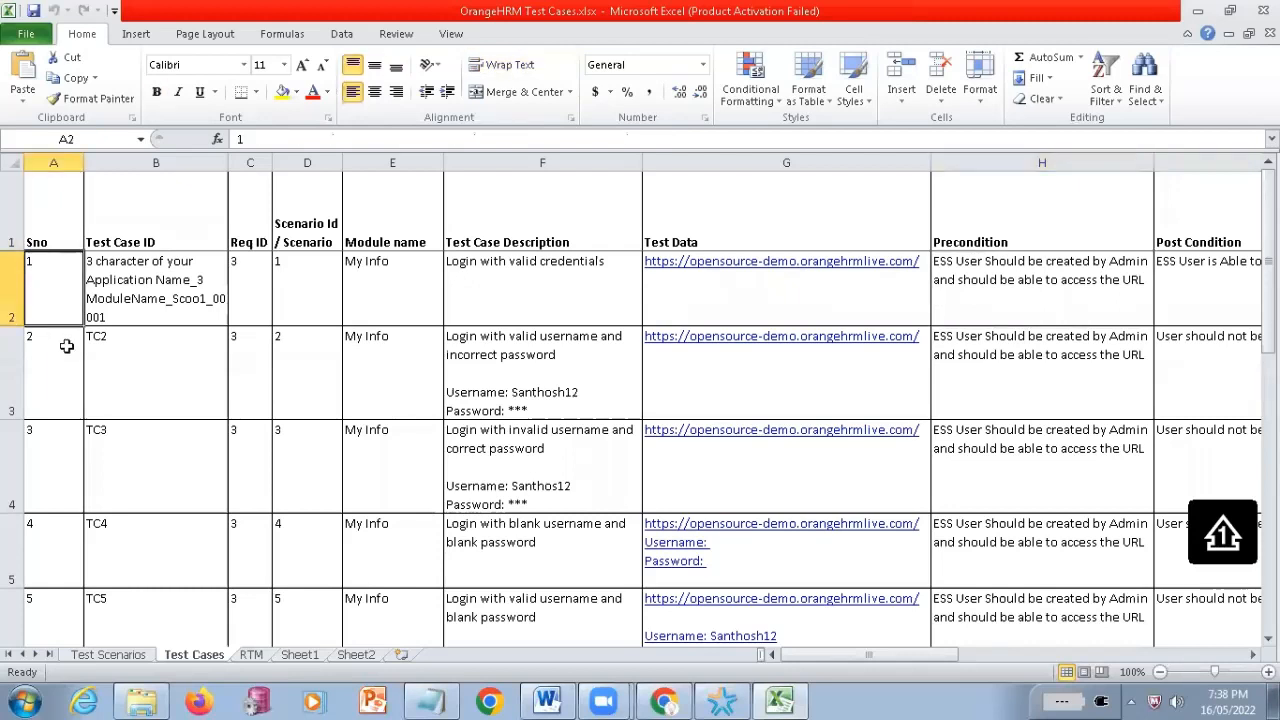
pyautogui.moveTo(150, 220); pyautogui.dragTo(174, 357)
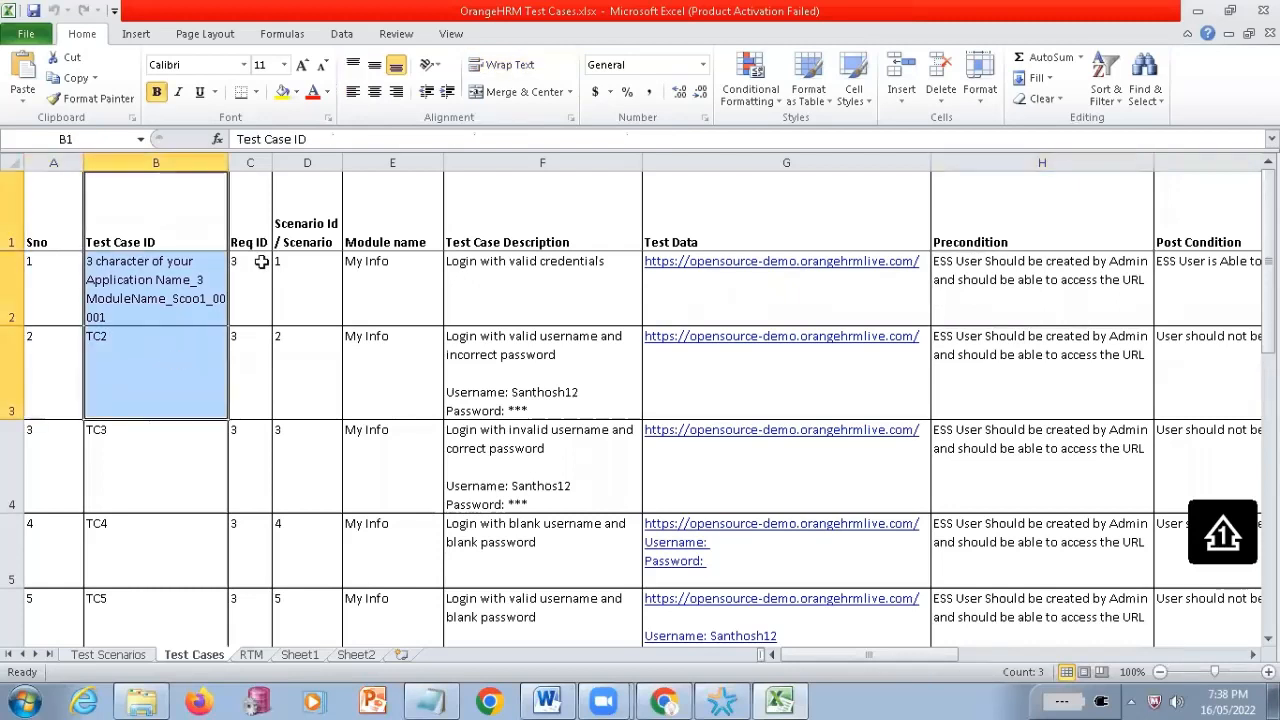
pyautogui.moveTo(252, 222); pyautogui.dragTo(257, 330)
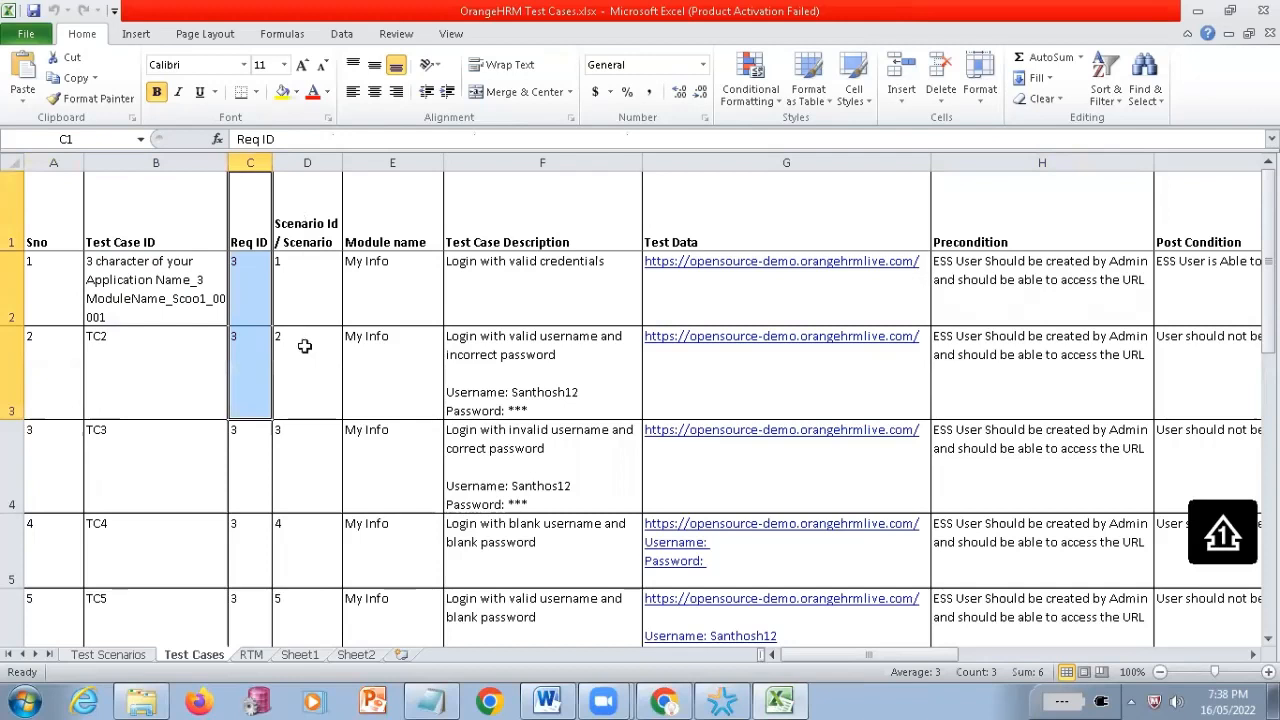
pyautogui.moveTo(305, 222); pyautogui.dragTo(308, 345)
pyautogui.moveTo(392, 236); pyautogui.dragTo(423, 366)
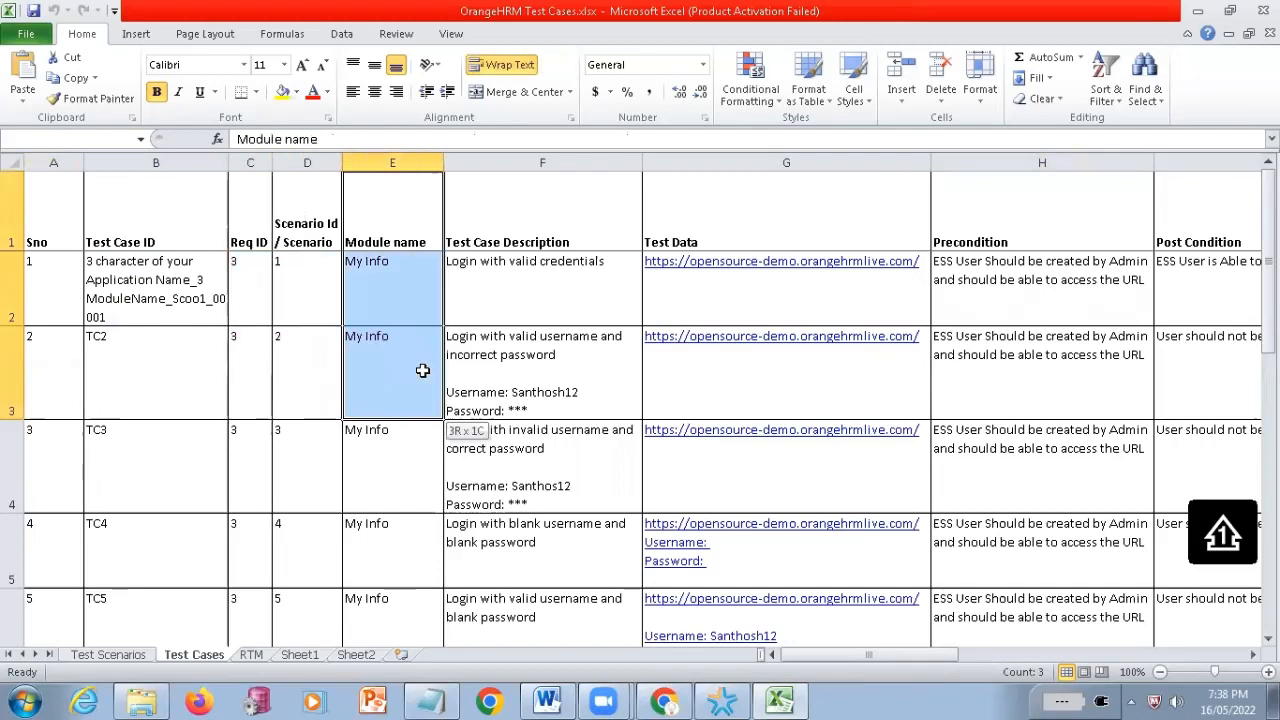
pyautogui.click(528, 223)
pyautogui.moveTo(524, 336); pyautogui.dragTo(523, 331)
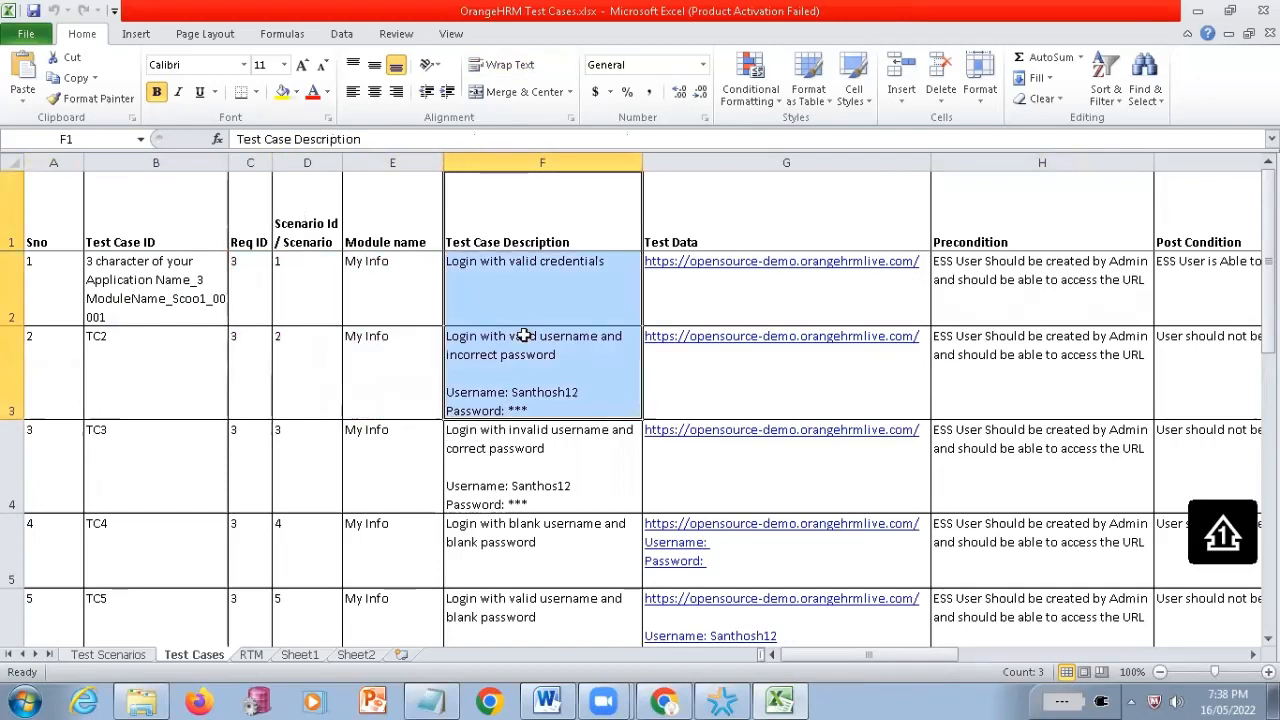
# Examine the remaining test case columns from Test Data through Actual Results and return to the sheet's first column
pyautogui.click(800, 214)
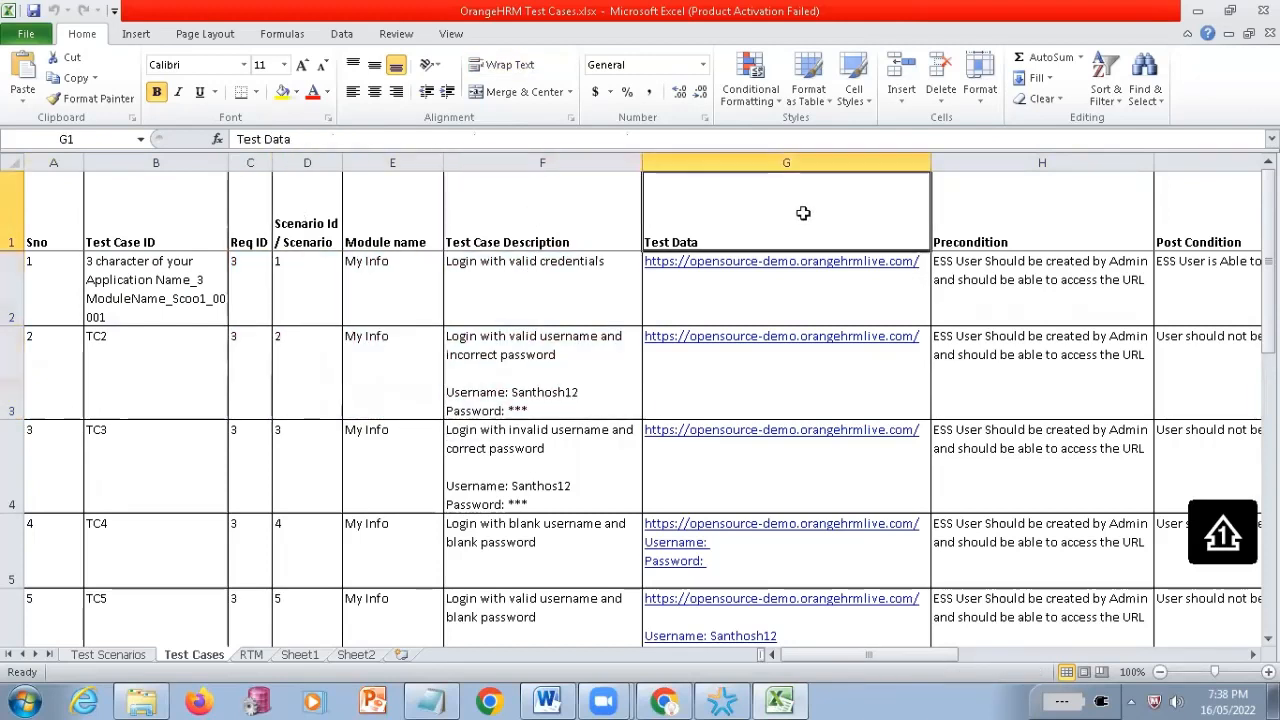
pyautogui.click(976, 236)
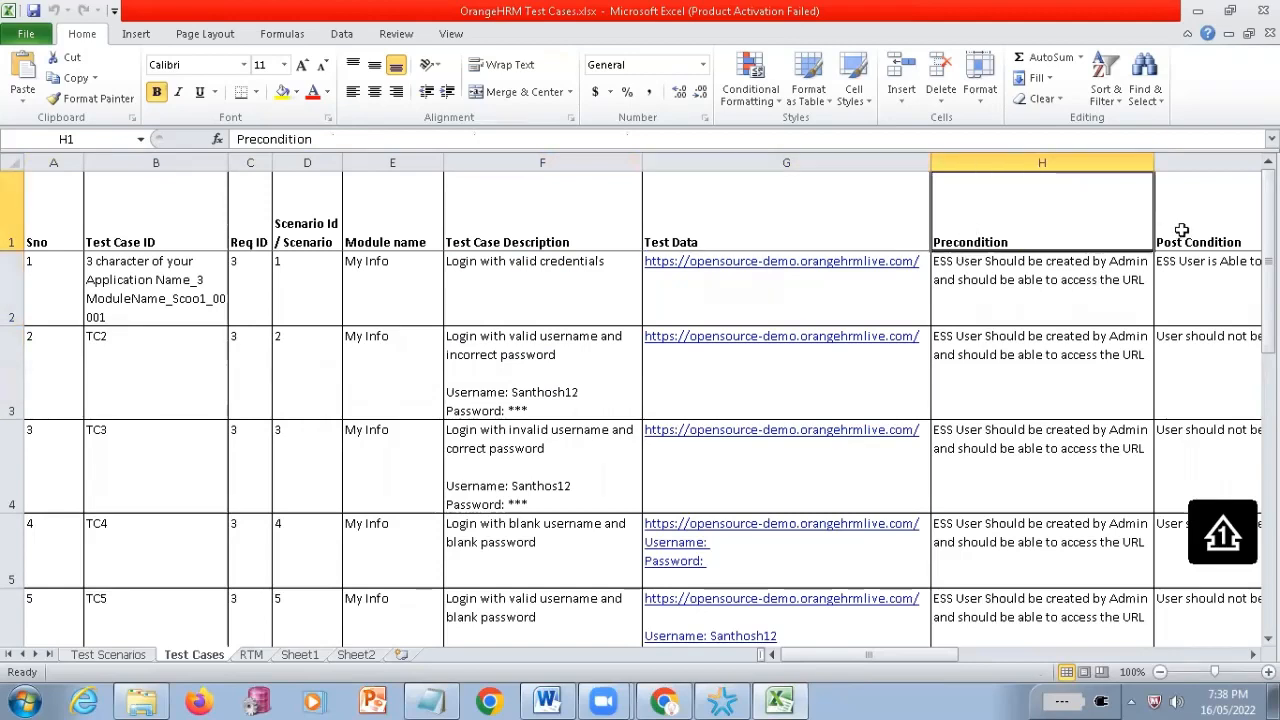
pyautogui.press('Right')
pyautogui.press('Right')
pyautogui.press('Right')
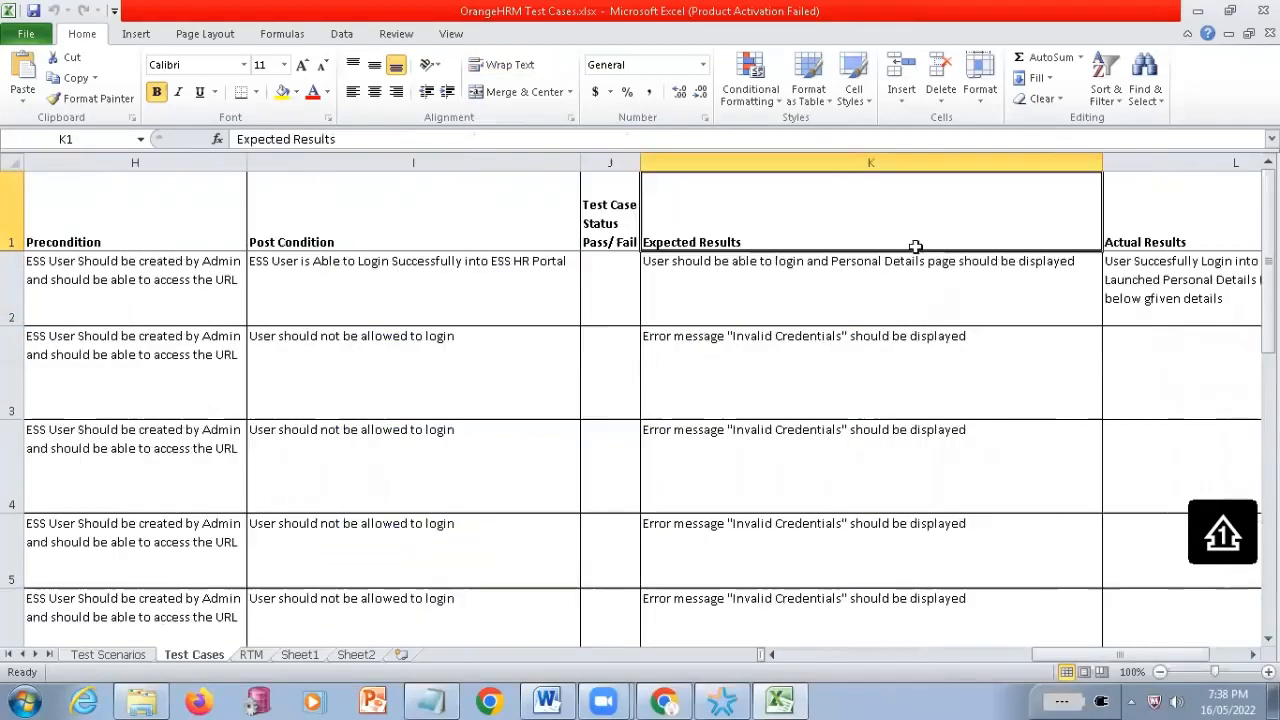
pyautogui.click(619, 231)
pyautogui.click(1020, 246)
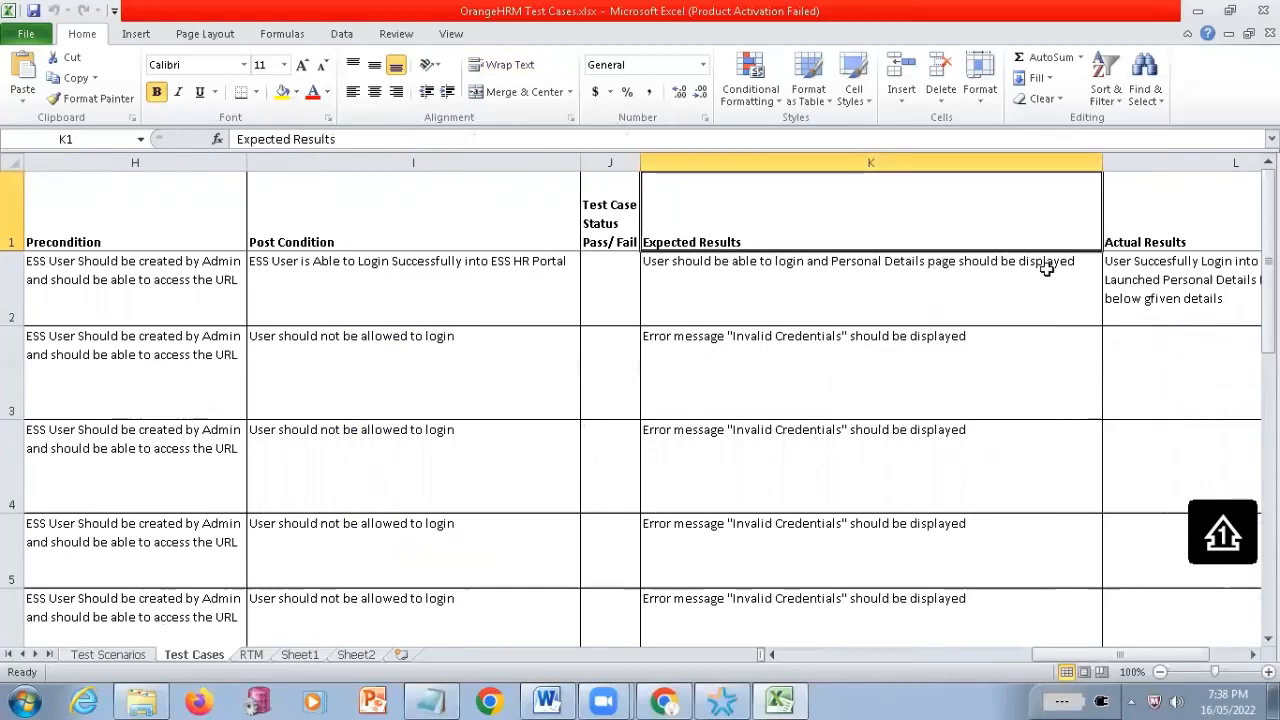
pyautogui.press('Right')
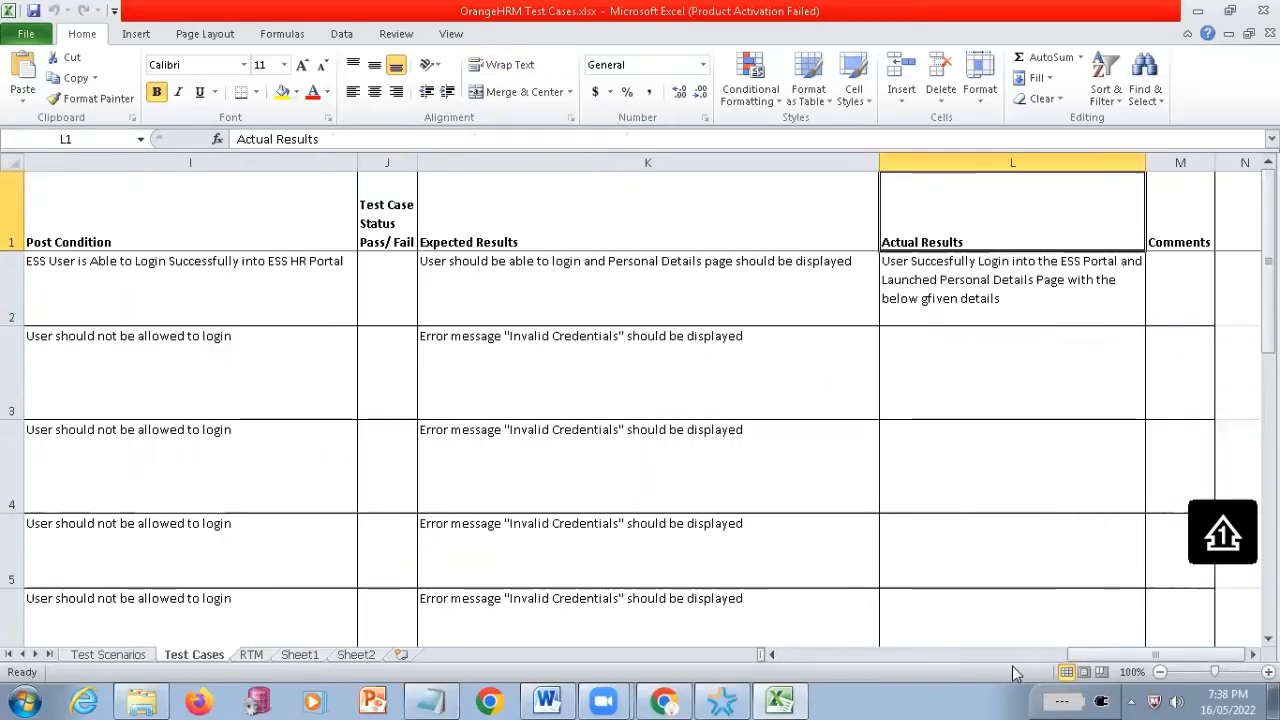
pyautogui.moveTo(1155, 655); pyautogui.dragTo(754, 656)
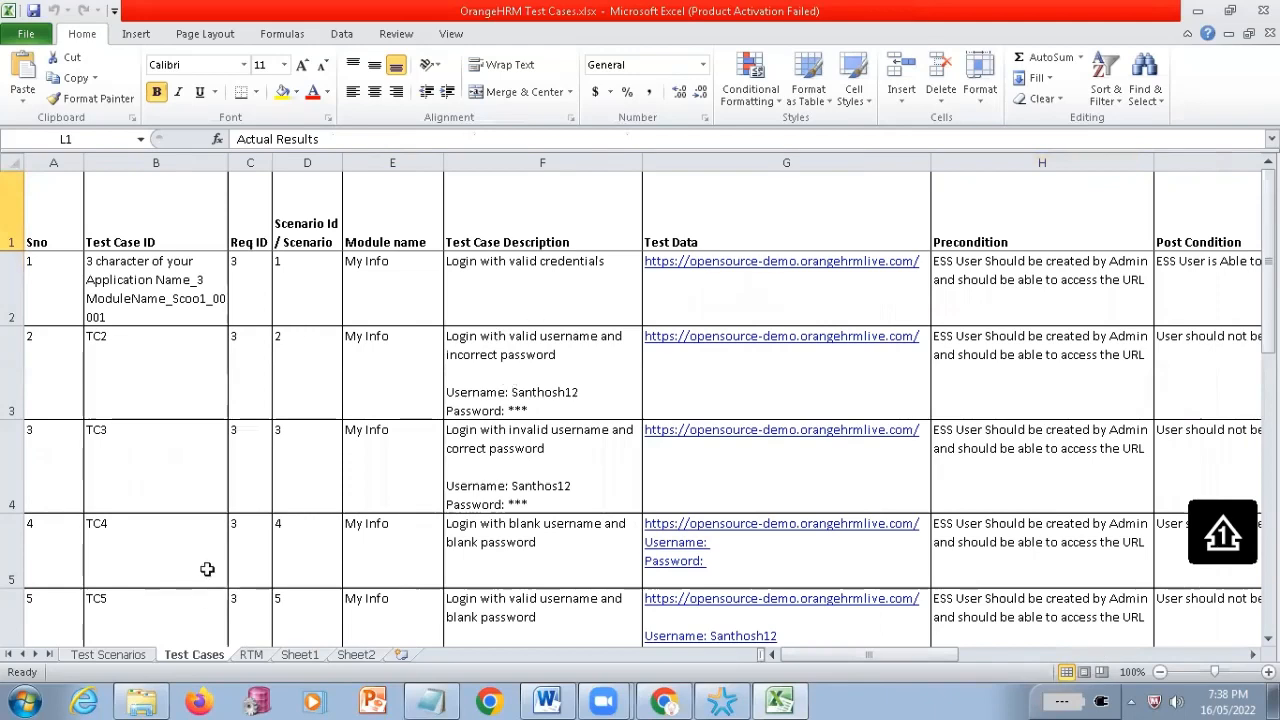
# Switch to the Test Automation folder in Windows Explorer and open its rr subfolder
pyautogui.click(140, 700)
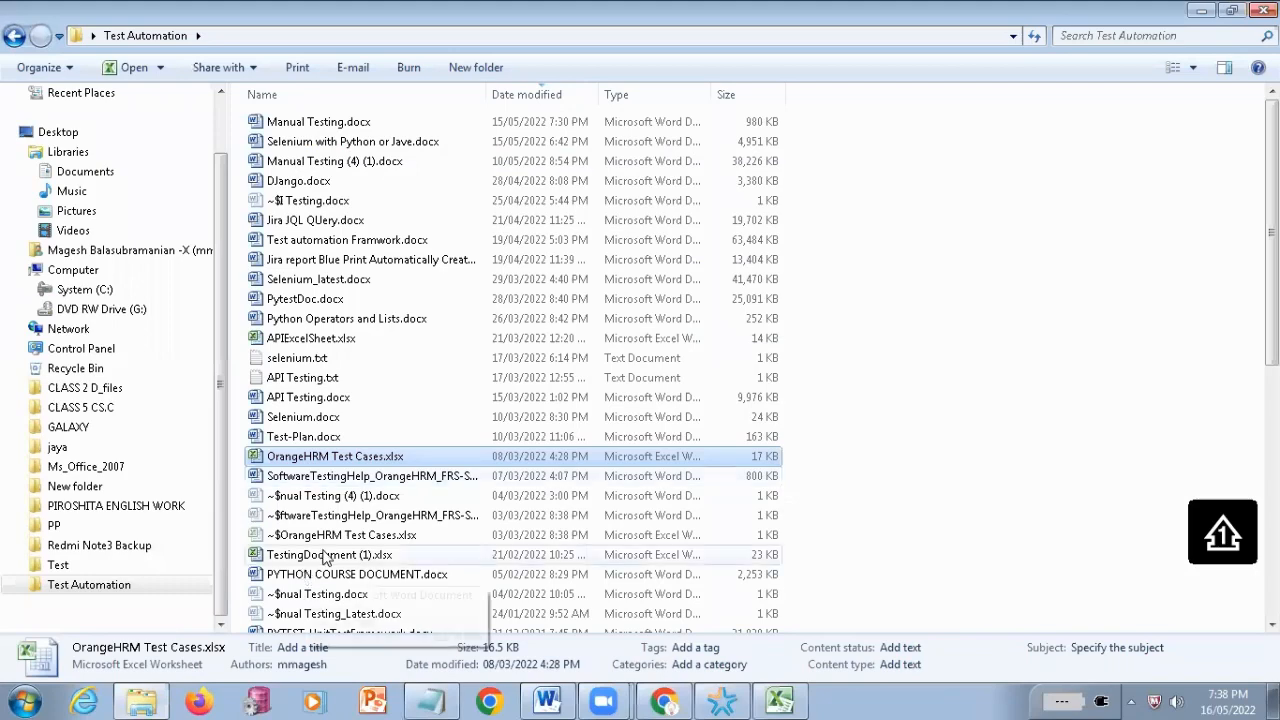
pyautogui.scroll(-3, 323, 557)
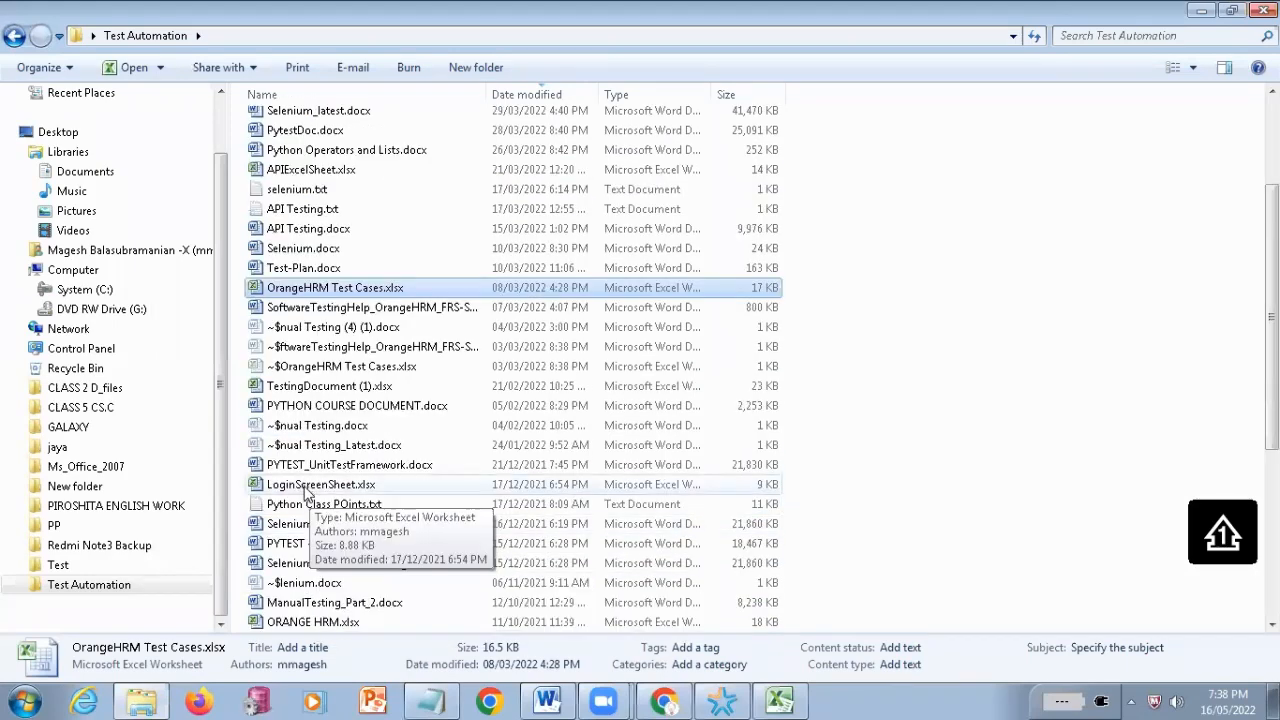
pyautogui.scroll(-2, 375, 588)
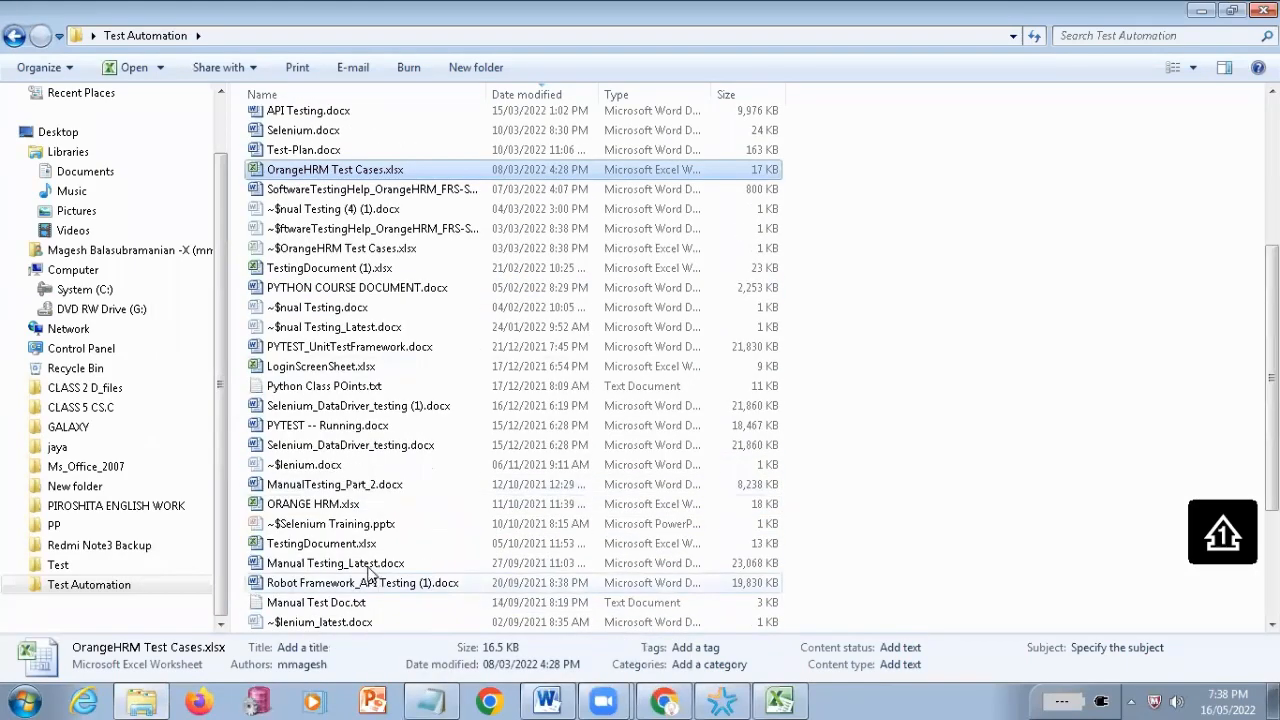
pyautogui.scroll(-4, 370, 573)
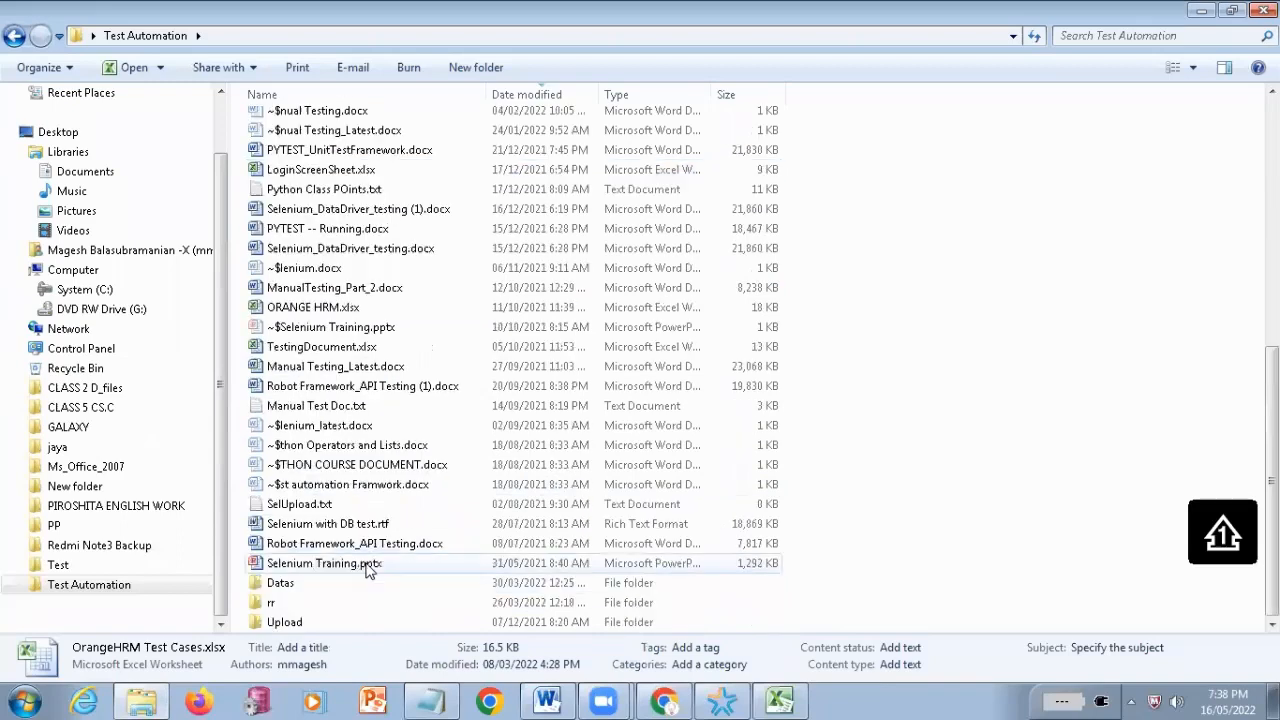
pyautogui.doubleClick(280, 603)
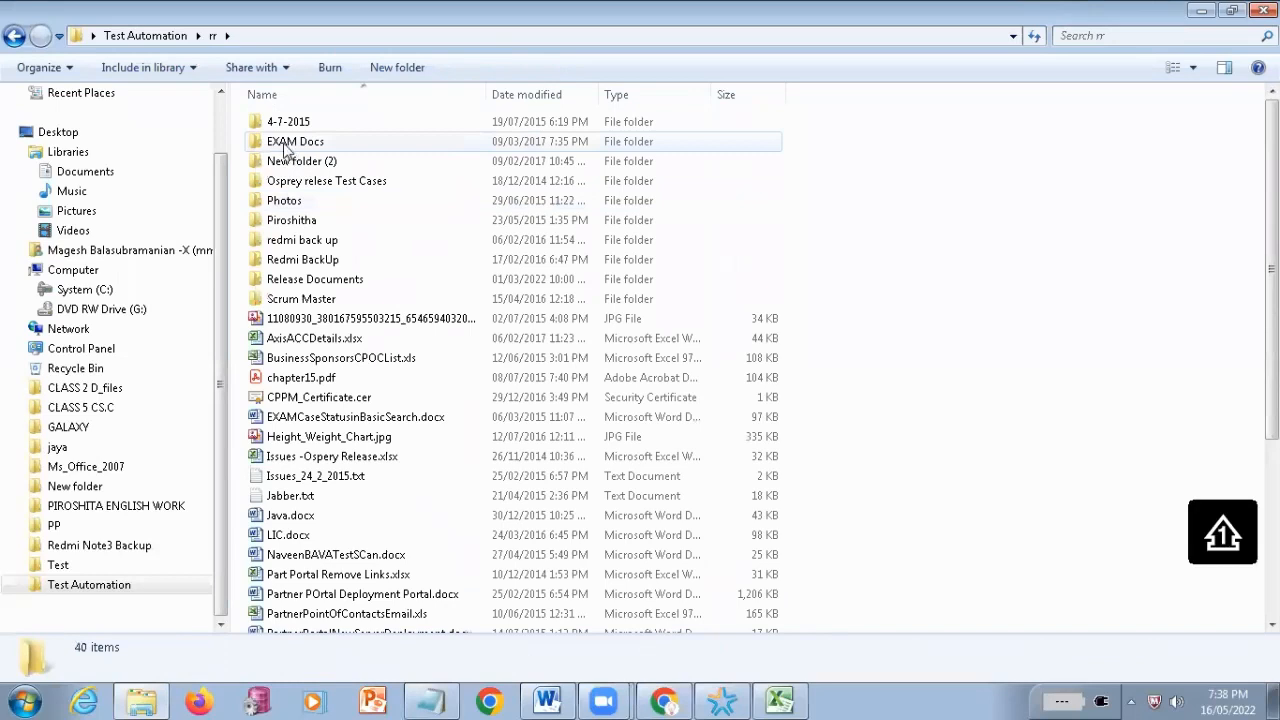
# Open NSR Request - Requestor Submit.xlsx from the NSR folder within EXAM Docs and ExamV2 Test Cases
pyautogui.click(287, 149)
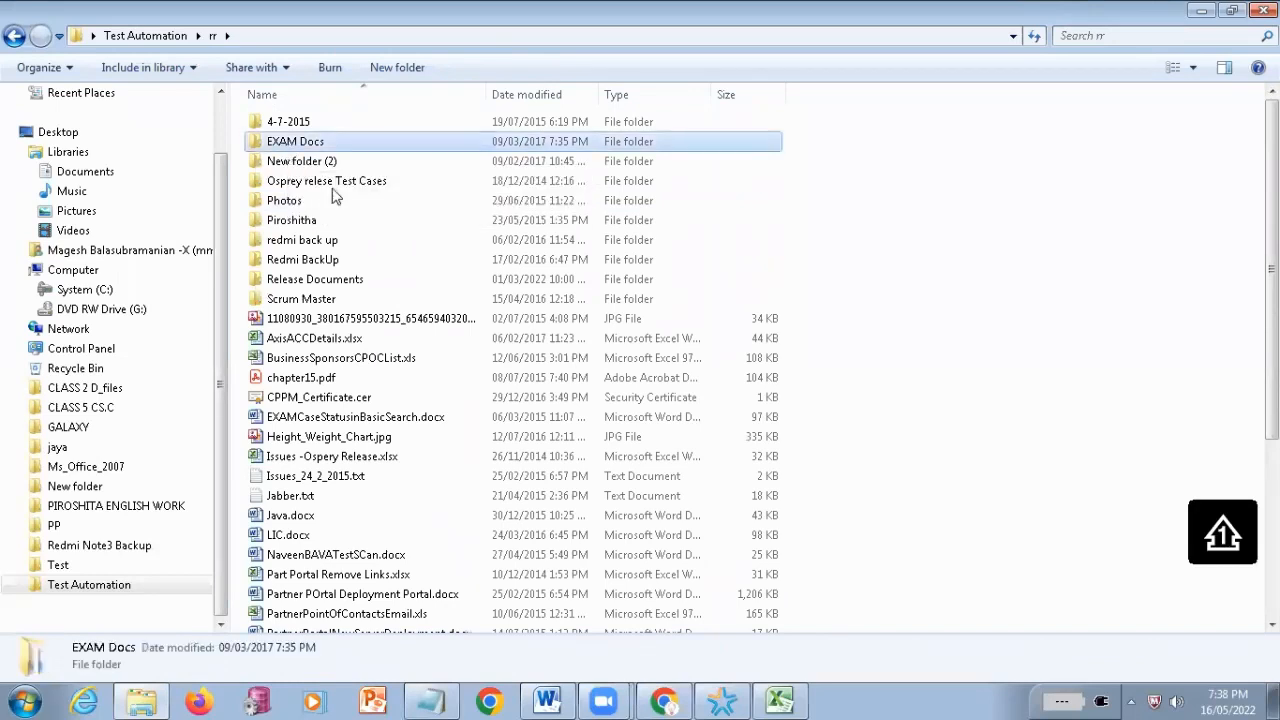
pyautogui.press('Return')
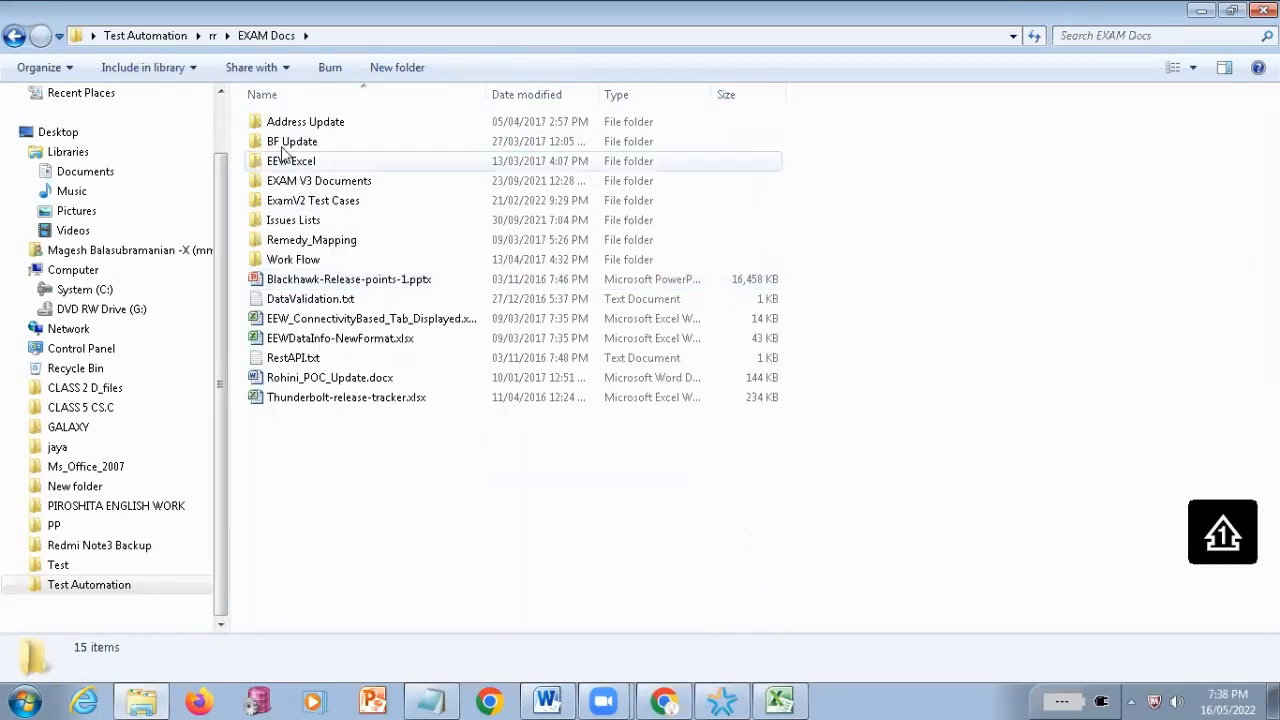
pyautogui.doubleClick(300, 202)
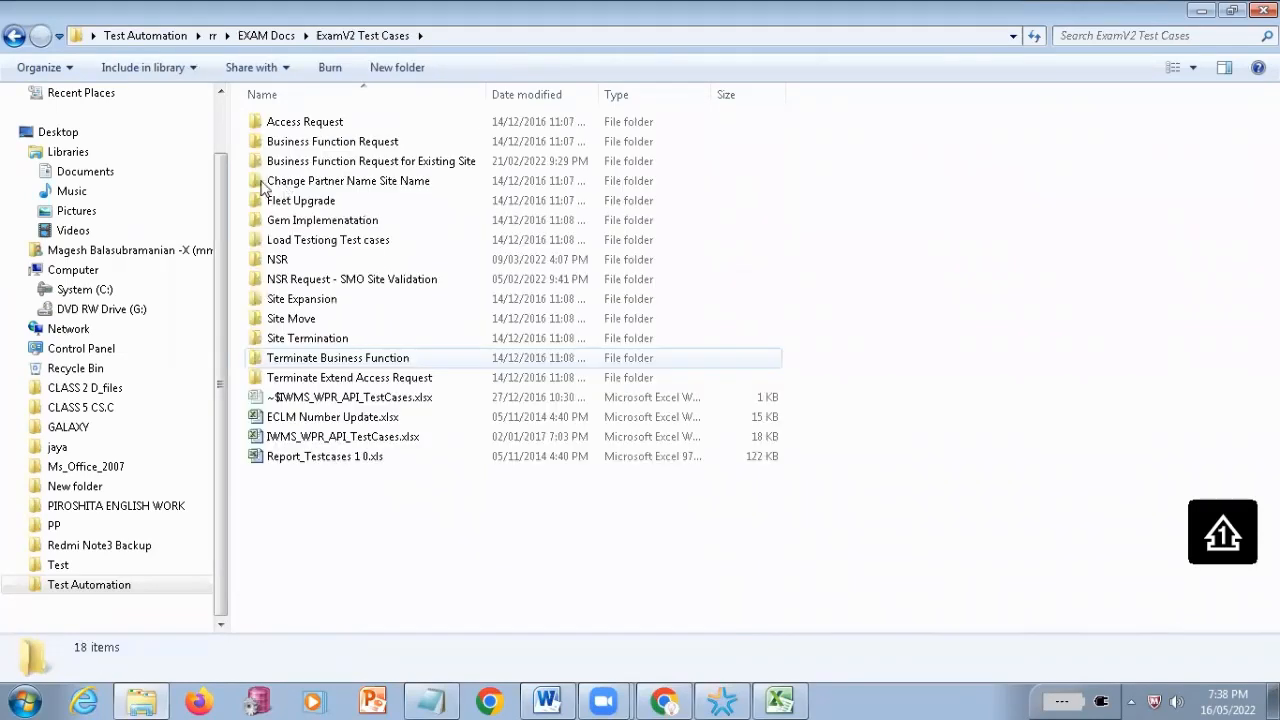
pyautogui.doubleClick(280, 260)
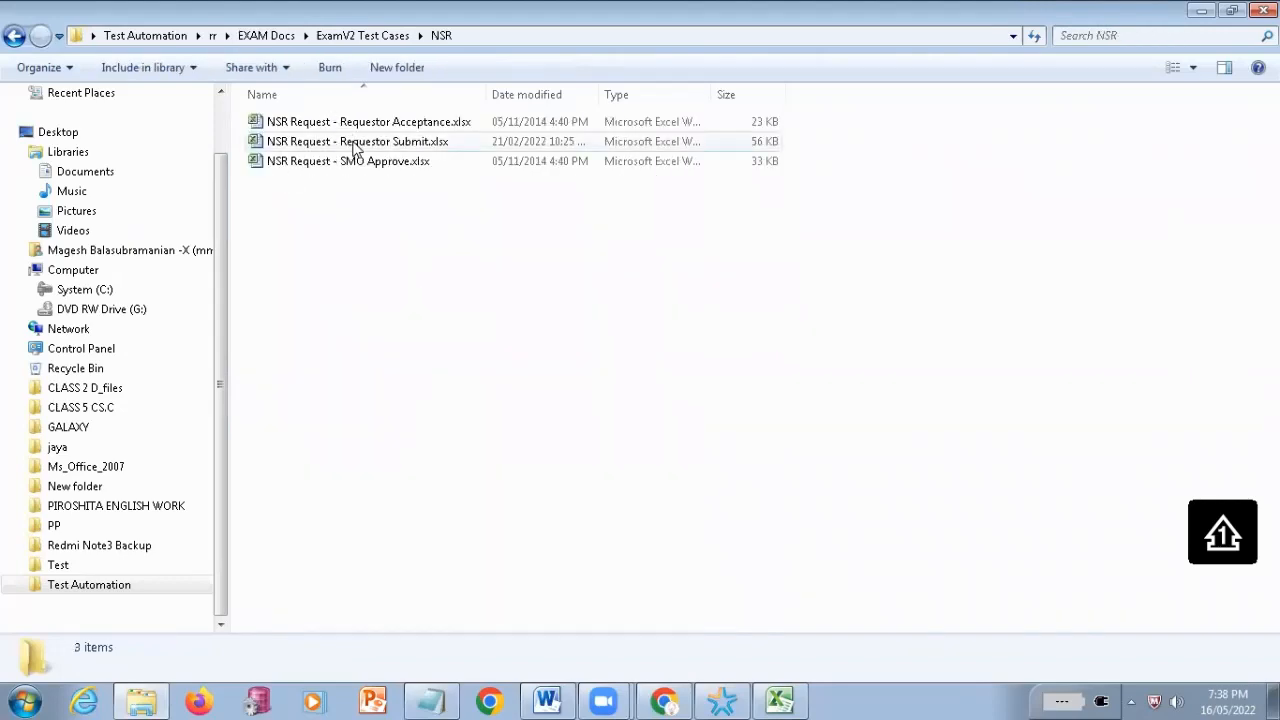
pyautogui.doubleClick(354, 147)
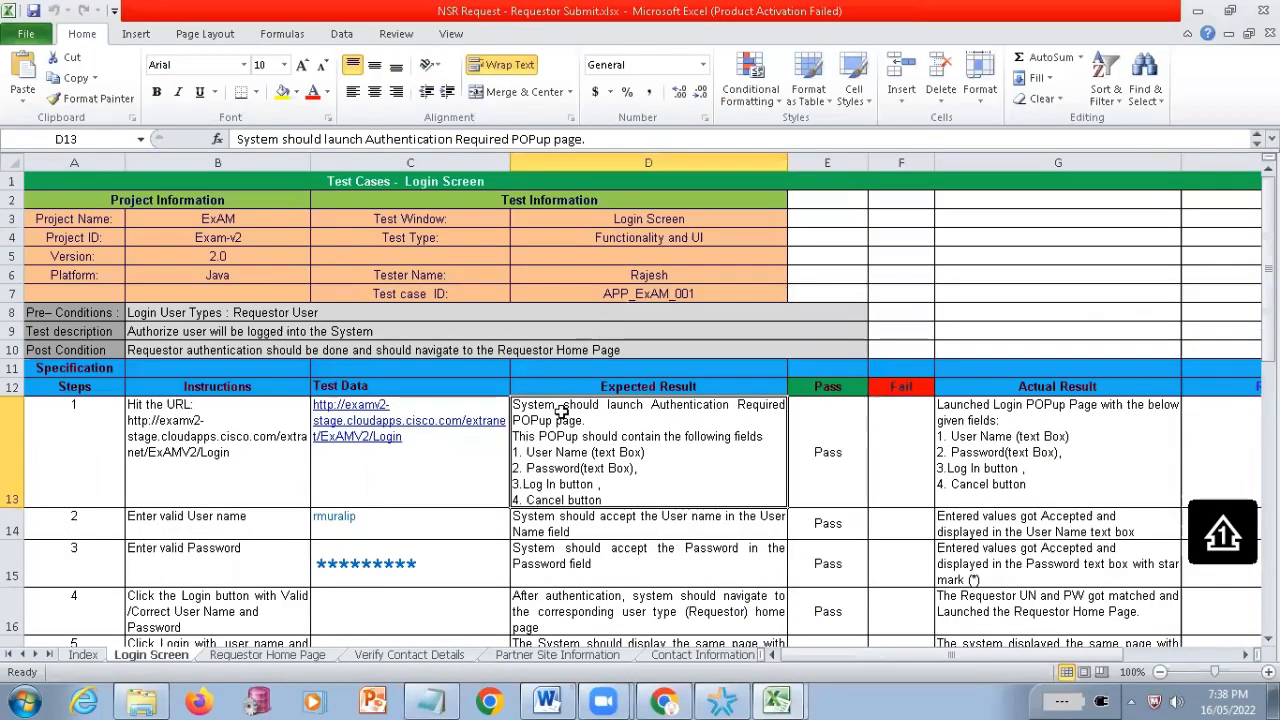
# Examine the Login Screen sheet's title, its Project Information block and the Test Window and Test Type fields
pyautogui.click(315, 185)
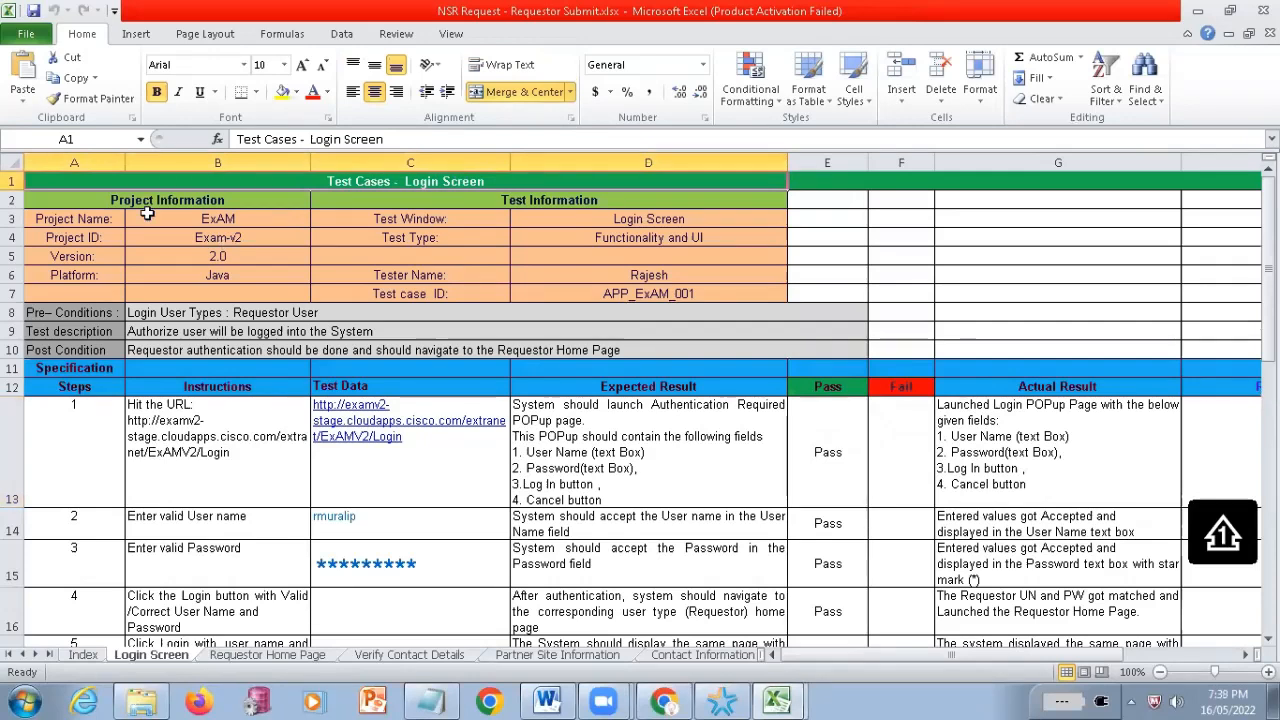
pyautogui.moveTo(152, 203); pyautogui.dragTo(160, 288)
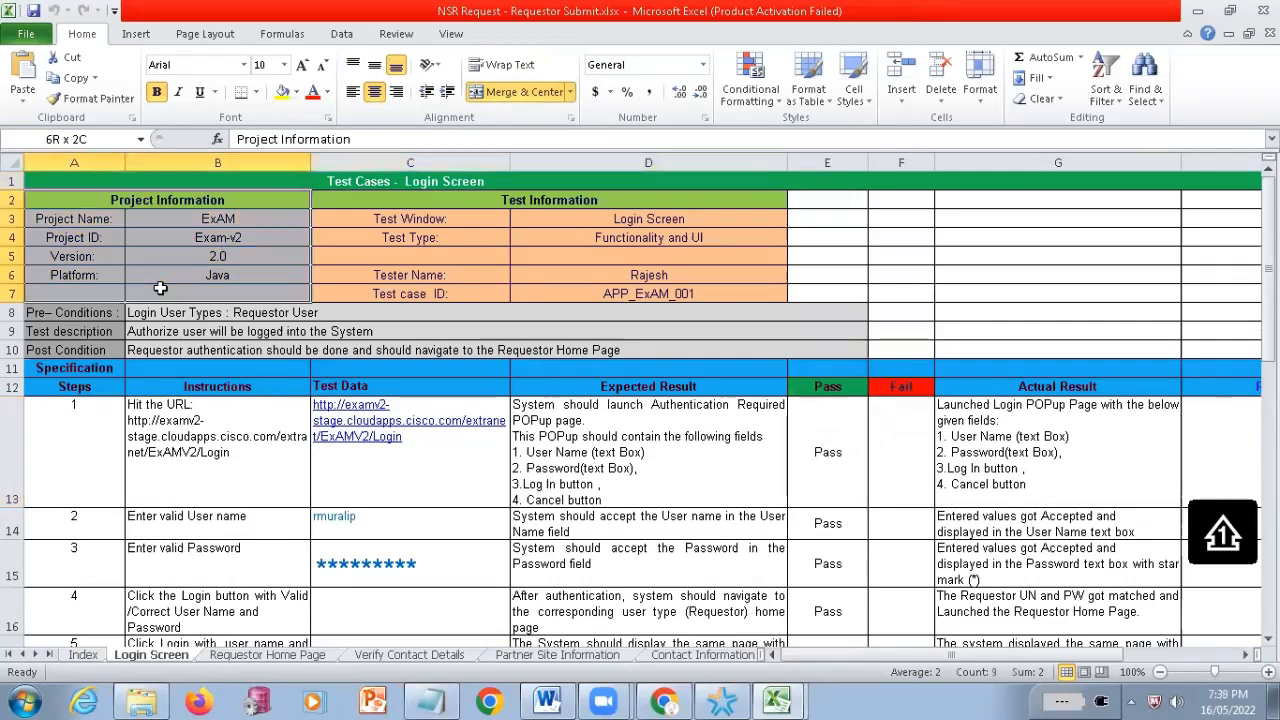
pyautogui.click(82, 218)
pyautogui.click(88, 261)
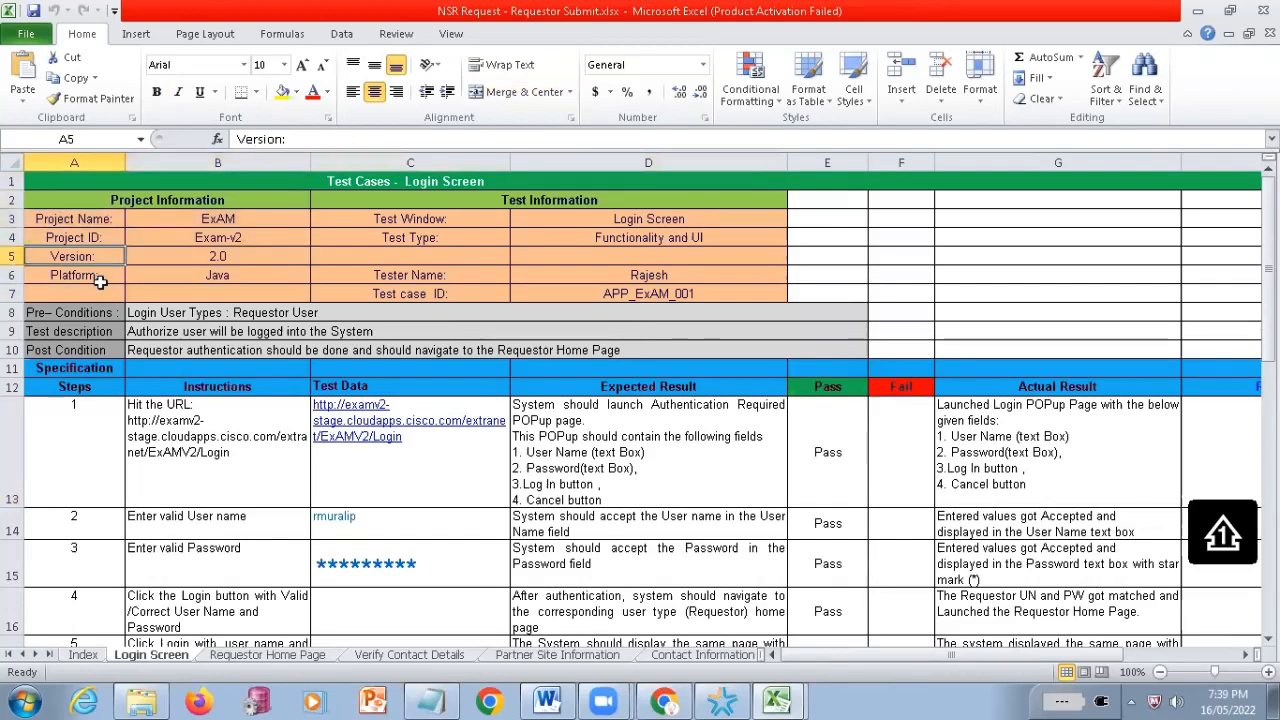
pyautogui.click(176, 290)
pyautogui.press('Up')
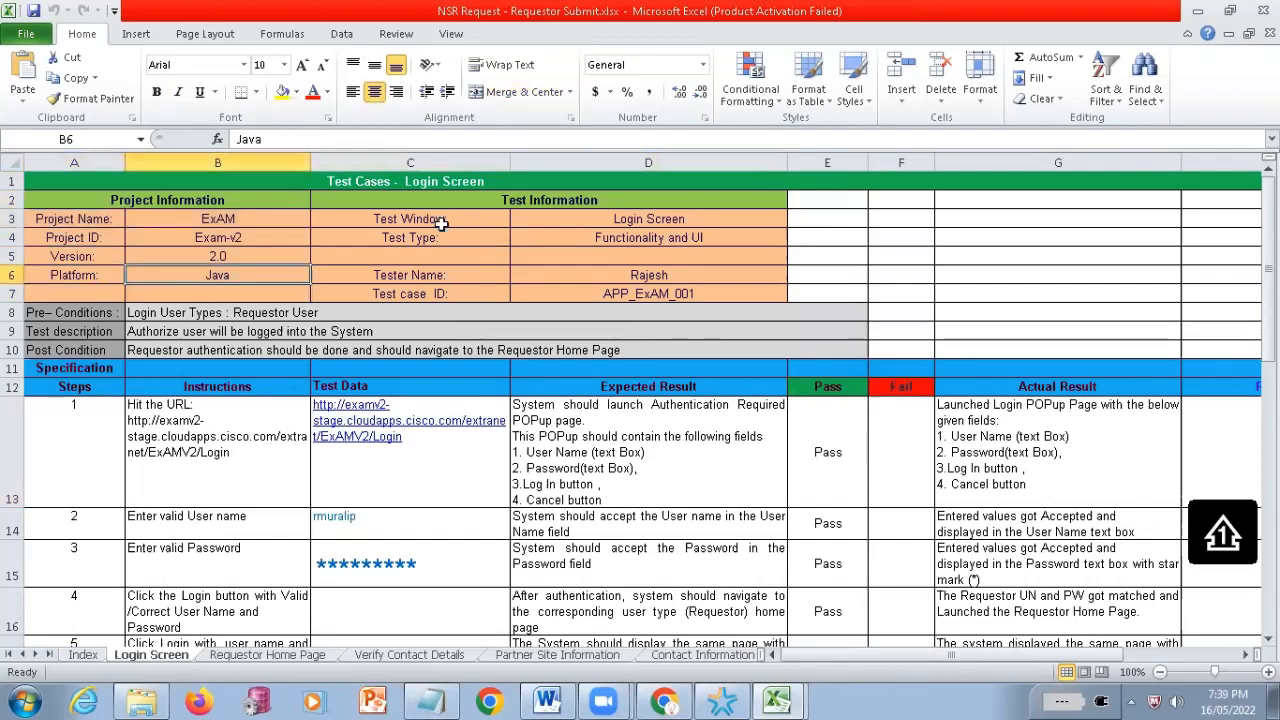
pyautogui.moveTo(441, 224); pyautogui.dragTo(660, 225)
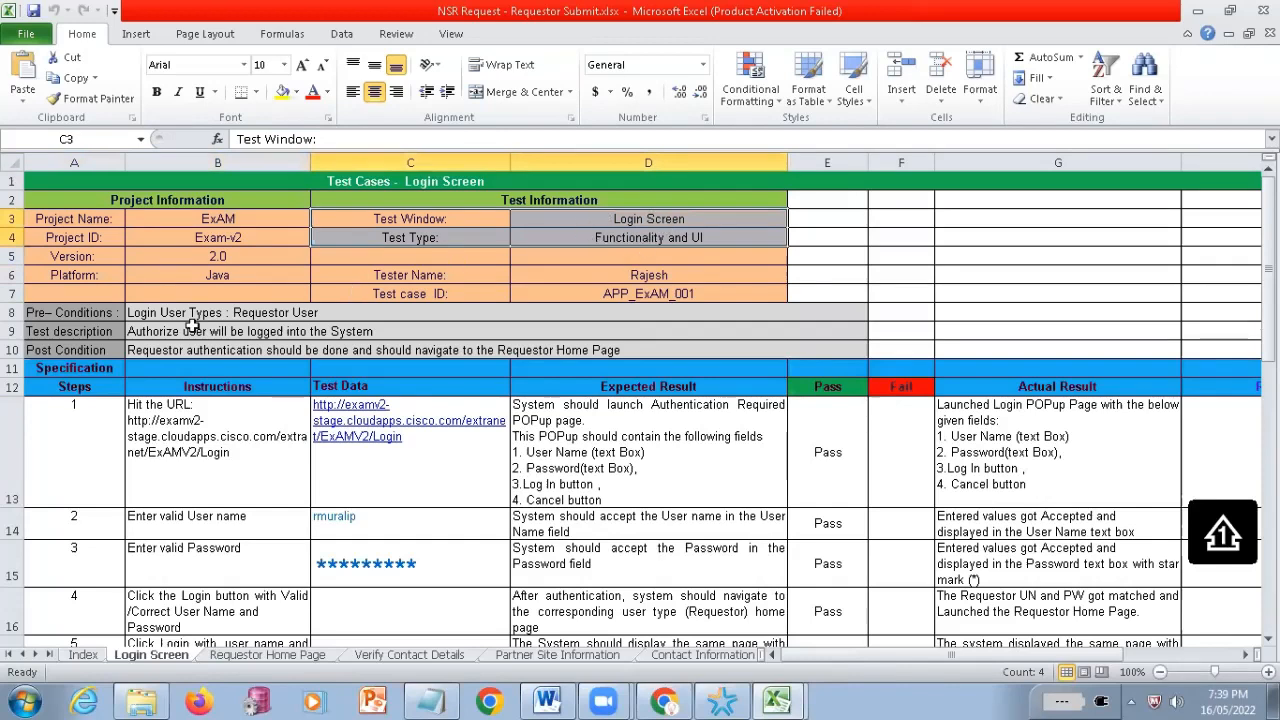
# Highlight the Pre-Conditions and Test description rows of the Login Screen test case to examine them
pyautogui.moveTo(48, 314); pyautogui.dragTo(224, 350)
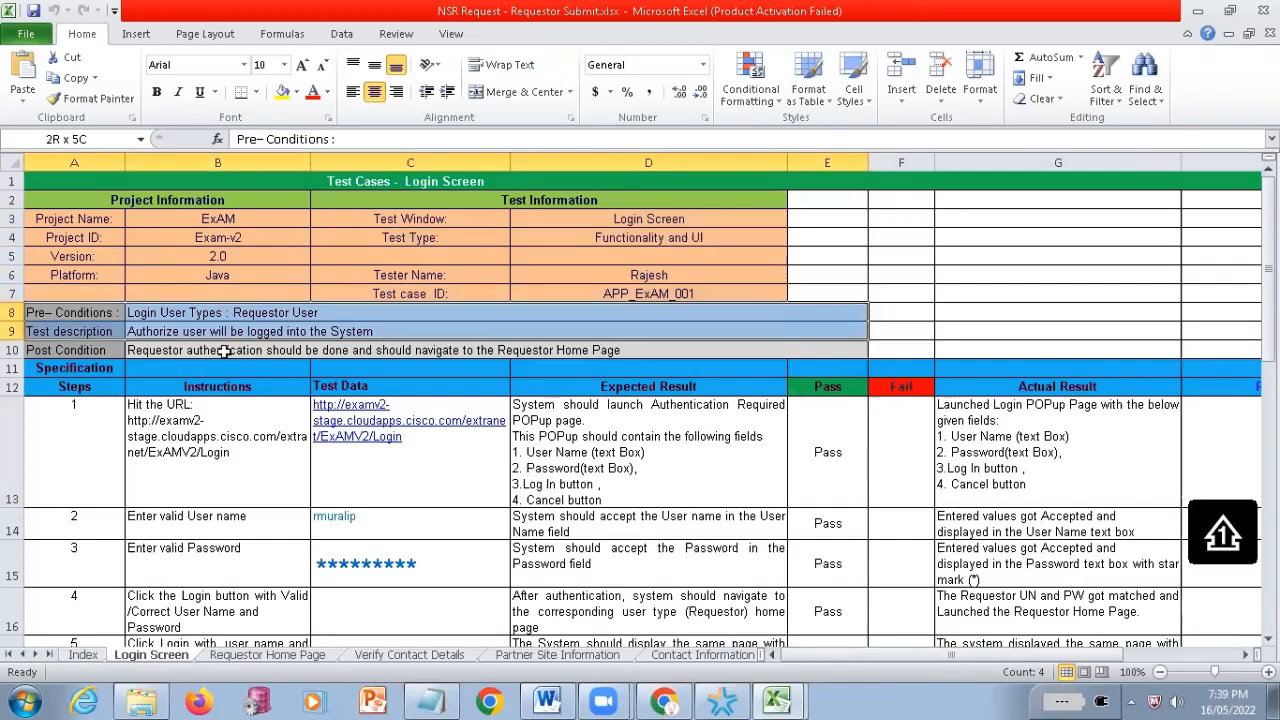
pyautogui.click(116, 336)
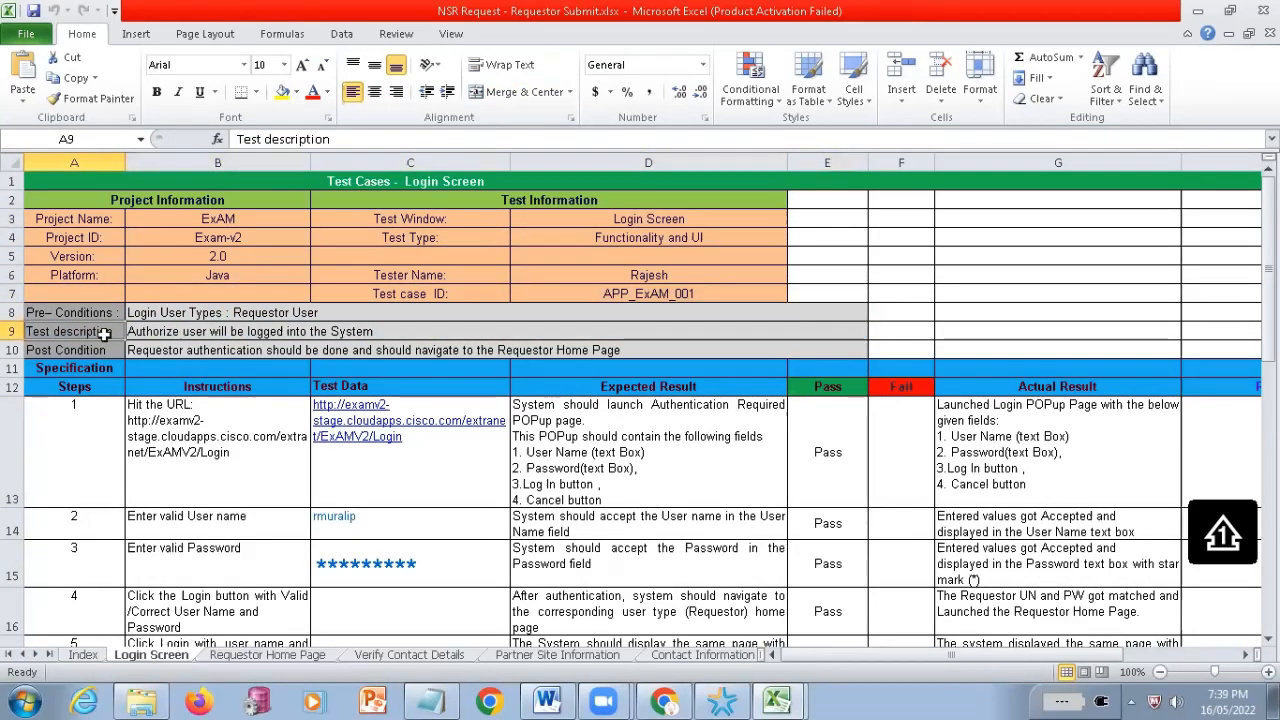
pyautogui.keyDown('ctrl'); pyautogui.click(130, 333); pyautogui.keyUp('ctrl')
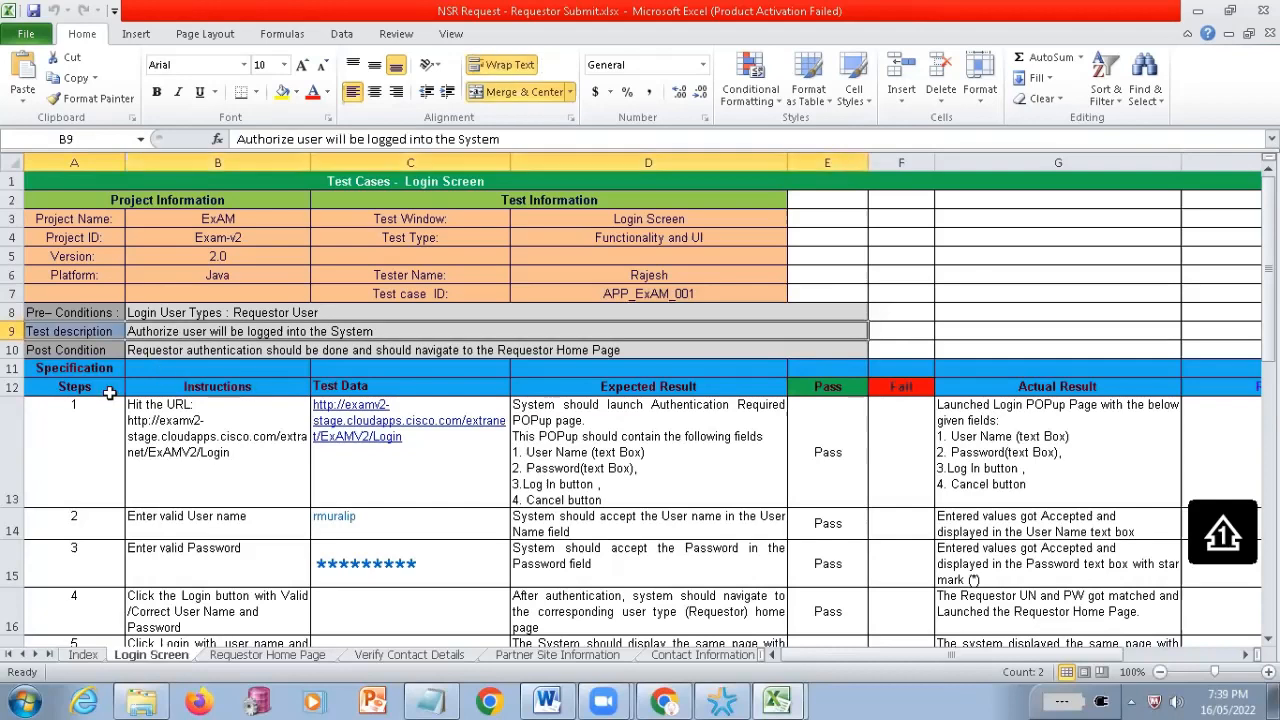
# Examine the Instructions, Test Data and Expected Result columns for the first login test steps
pyautogui.scroll(-1, 310, 362)
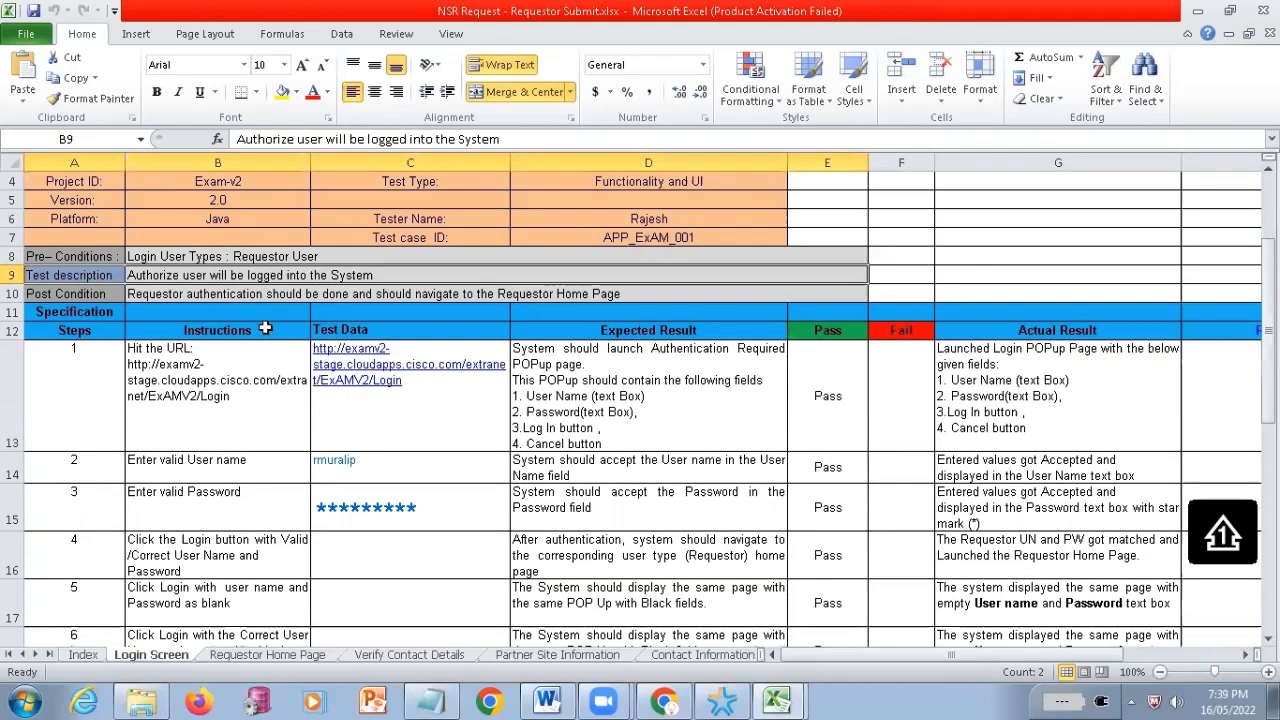
pyautogui.scroll(-1, 265, 328)
pyautogui.moveTo(222, 298); pyautogui.dragTo(234, 449)
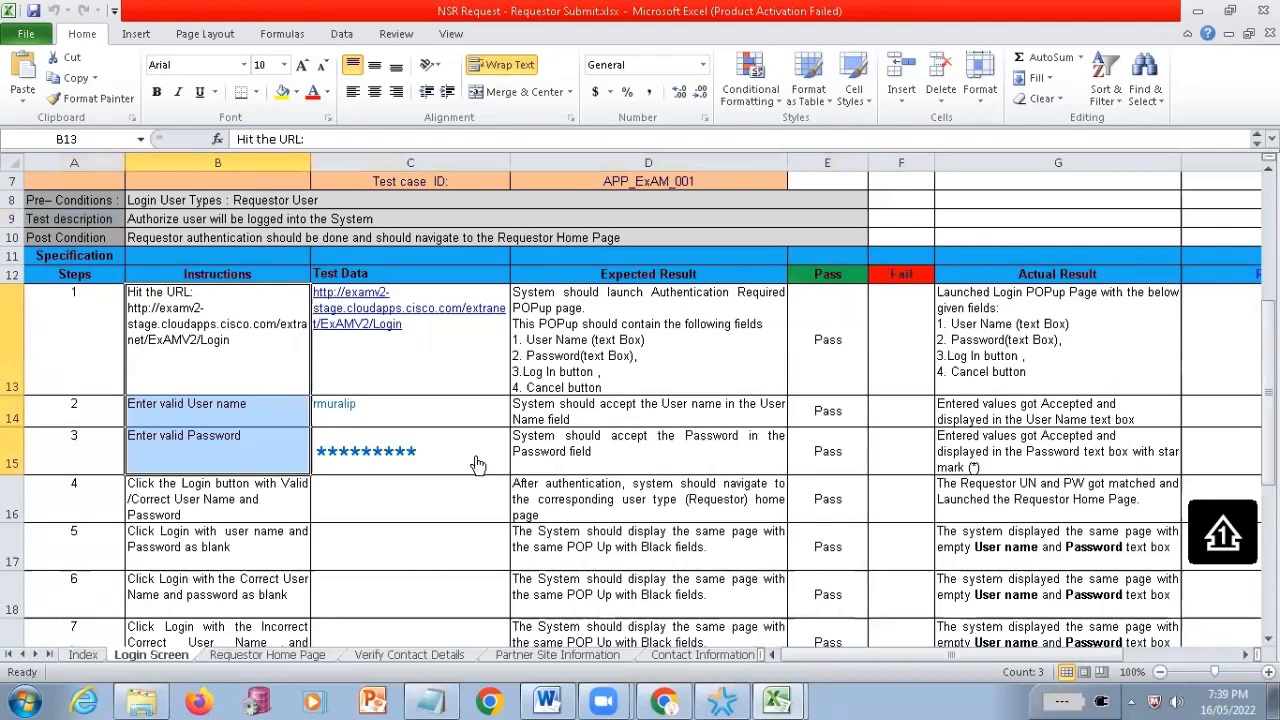
pyautogui.moveTo(478, 465); pyautogui.dragTo(482, 503)
pyautogui.moveTo(608, 384); pyautogui.dragTo(632, 517)
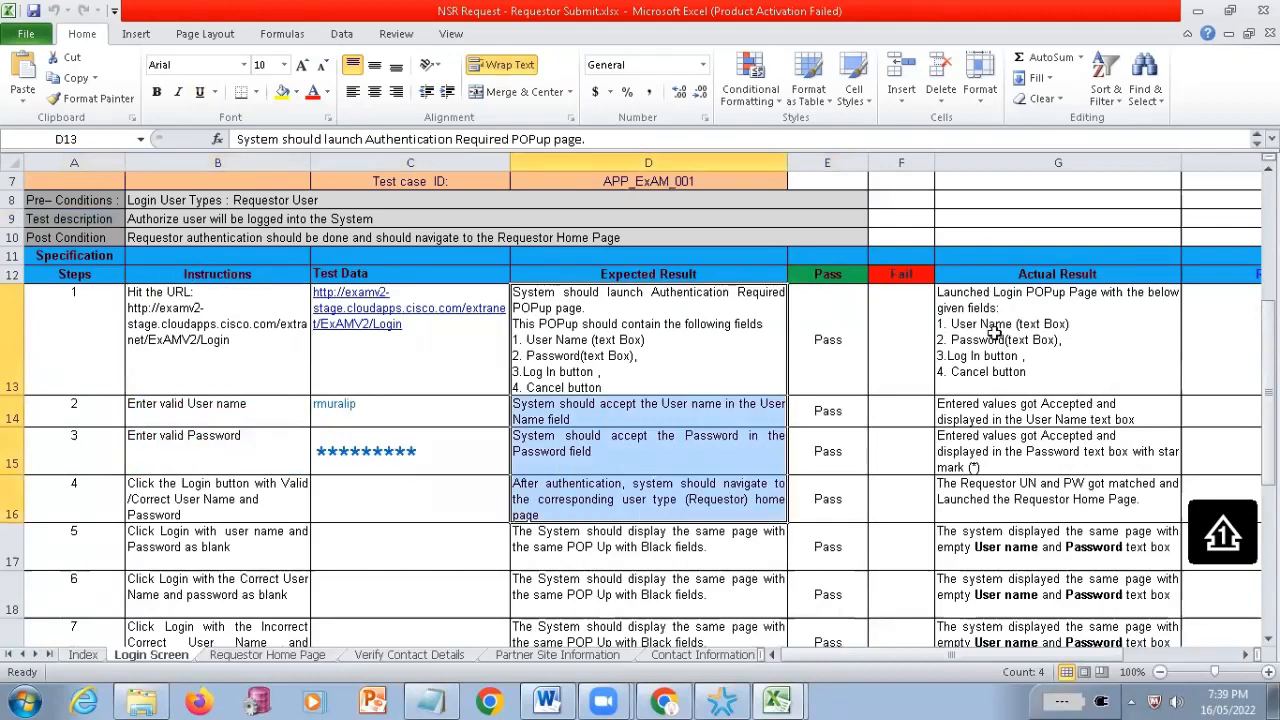
# Highlight the Pass, Fail and Actual Result entries of the first login test steps to examine them
pyautogui.scroll(-1, 900, 245)
pyautogui.moveTo(813, 271); pyautogui.dragTo(832, 411)
pyautogui.moveTo(880, 288); pyautogui.dragTo(904, 454)
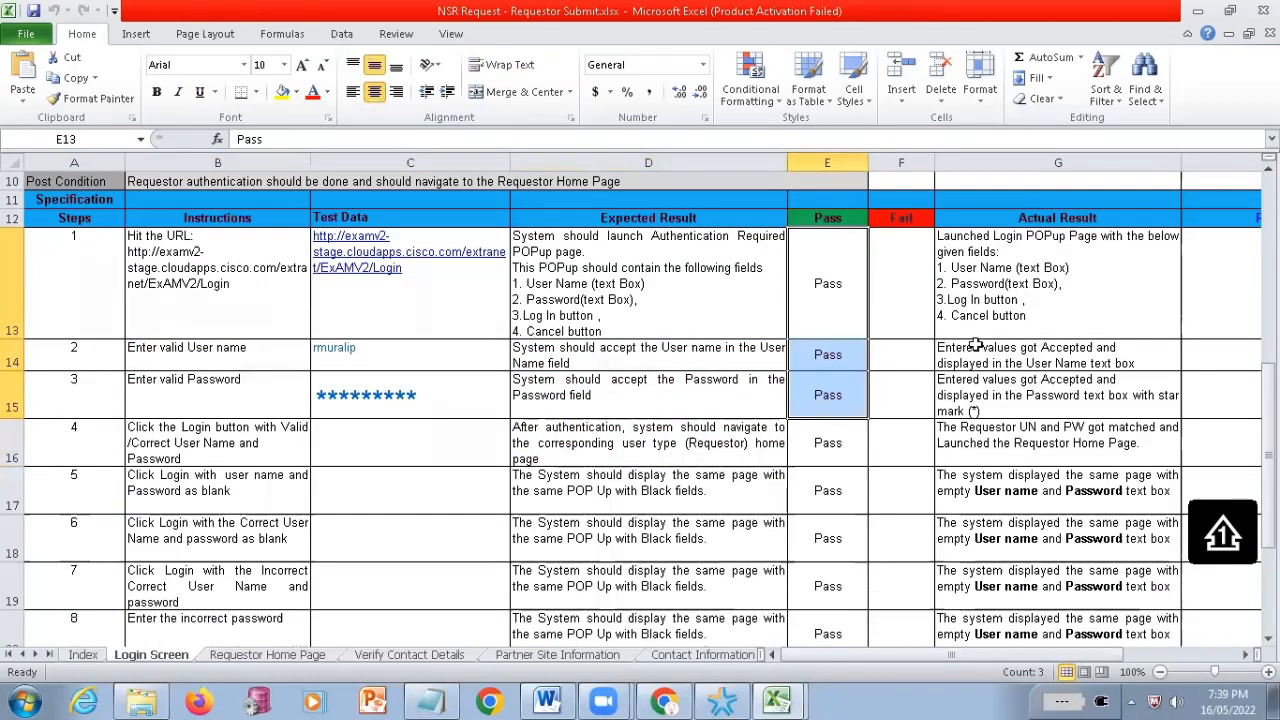
pyautogui.moveTo(1010, 284); pyautogui.dragTo(1020, 491)
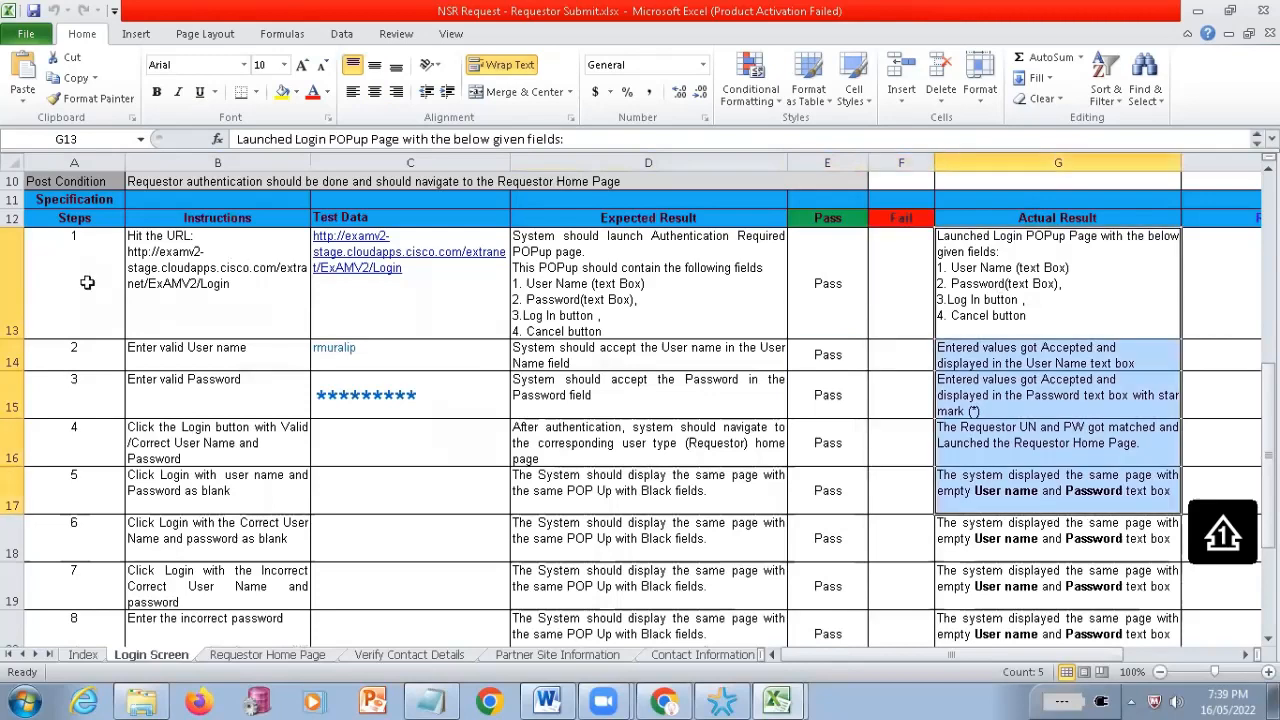
# Highlight the URL instruction of login test step 1 and examine the Test Data column heading beside it
pyautogui.click(140, 253)
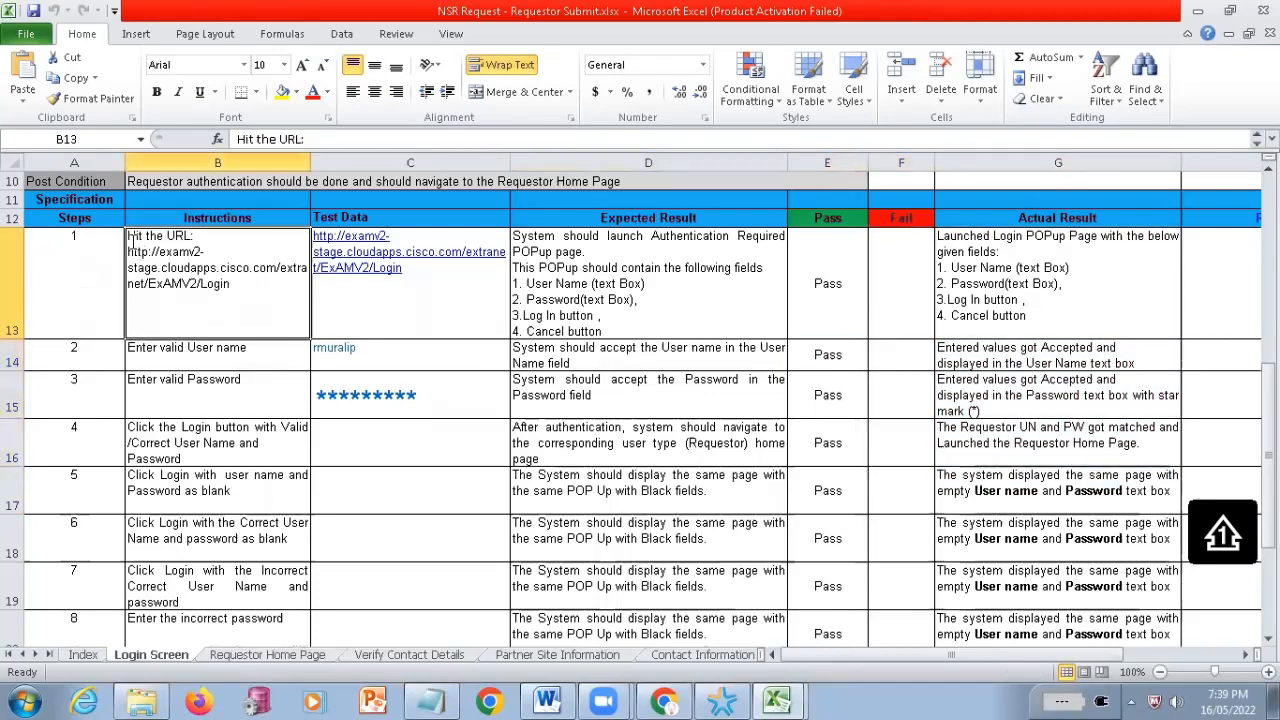
pyautogui.doubleClick(133, 243)
pyautogui.moveTo(130, 238); pyautogui.dragTo(270, 287)
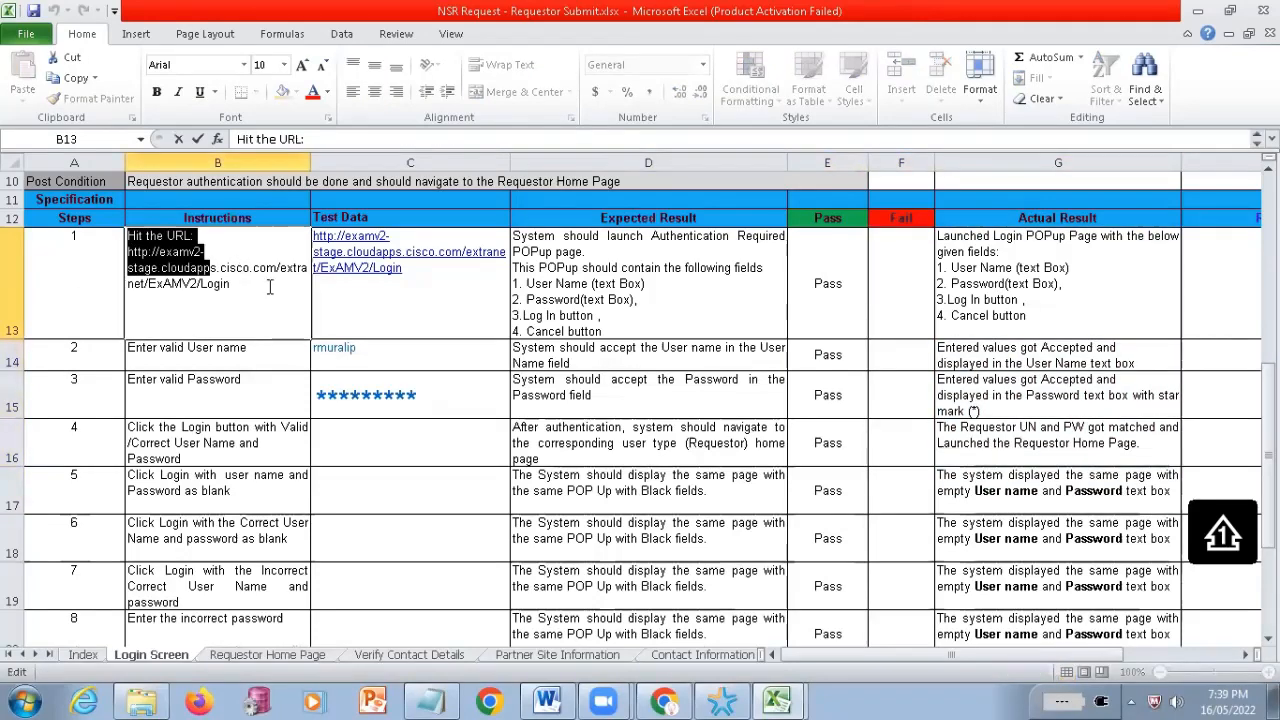
pyautogui.click(163, 236)
pyautogui.keyDown('shift'); pyautogui.click(271, 309); pyautogui.keyUp('shift')
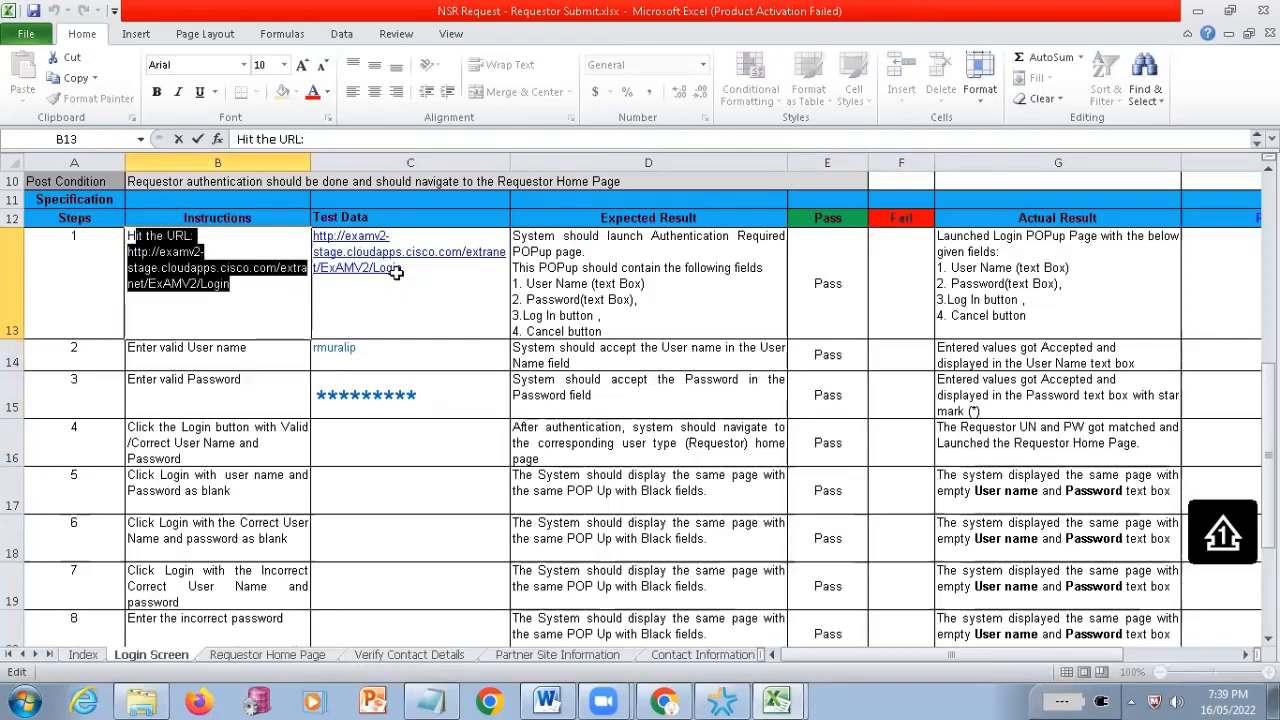
pyautogui.click(360, 216)
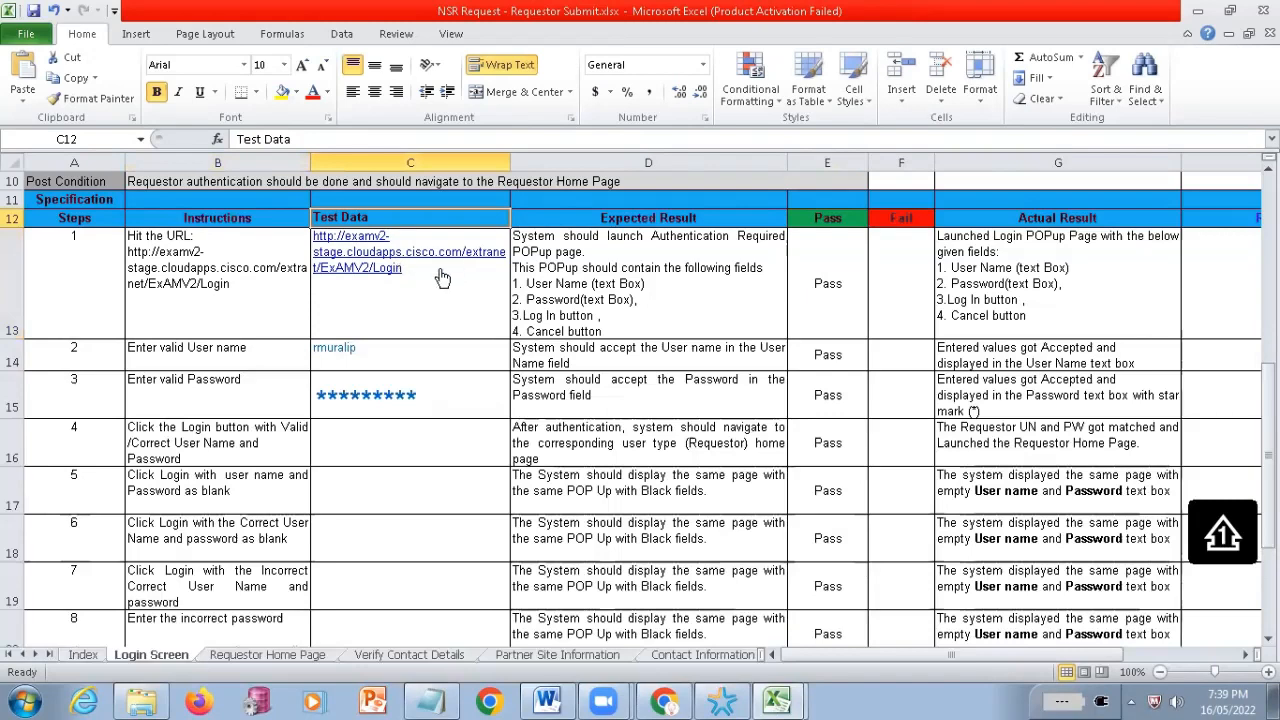
# Highlight step 1's Expected Result text and its list of required popup fields to examine them
pyautogui.doubleClick(543, 242)
pyautogui.moveTo(544, 243); pyautogui.dragTo(700, 340)
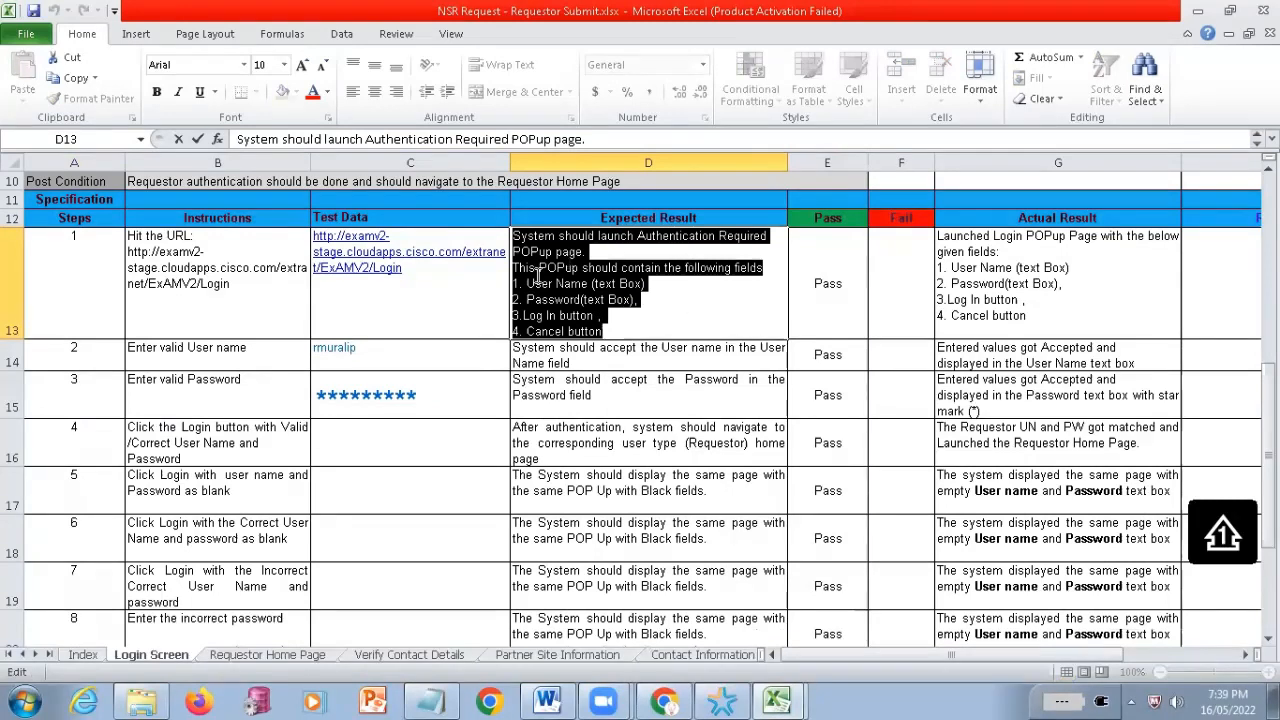
pyautogui.moveTo(515, 268); pyautogui.dragTo(626, 332)
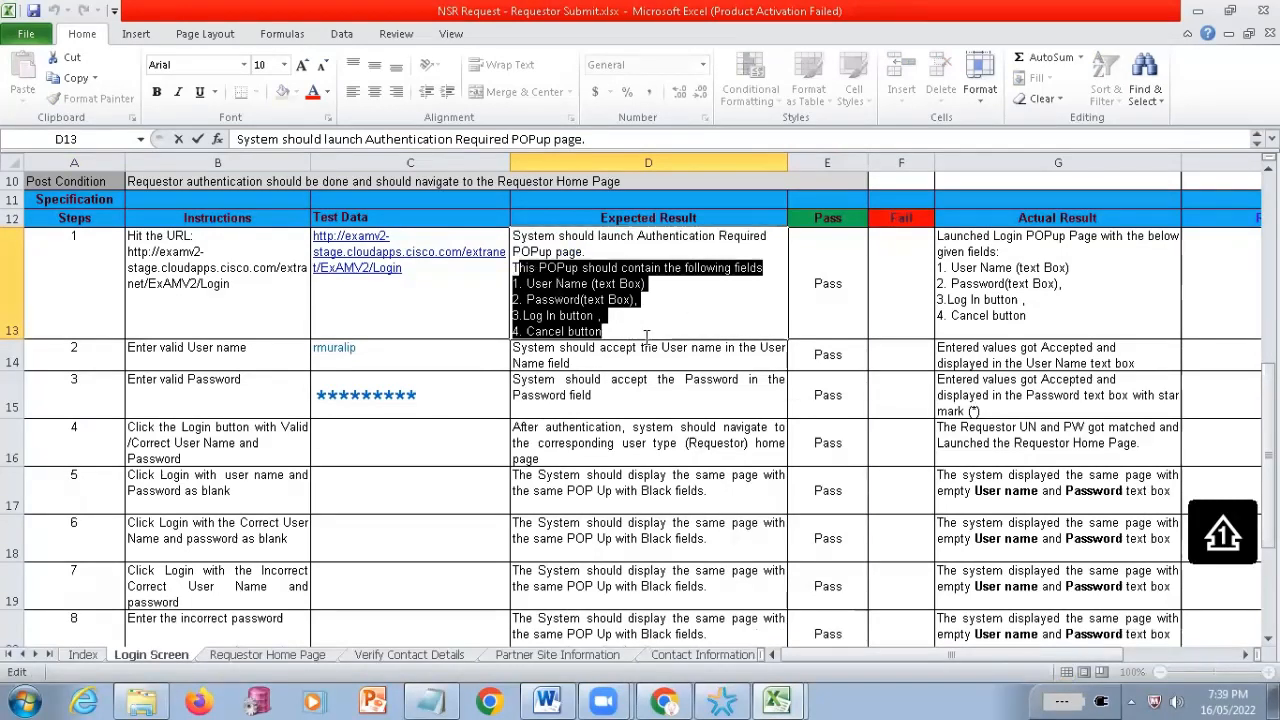
pyautogui.moveTo(528, 284); pyautogui.dragTo(505, 243)
pyautogui.moveTo(574, 326); pyautogui.dragTo(655, 350)
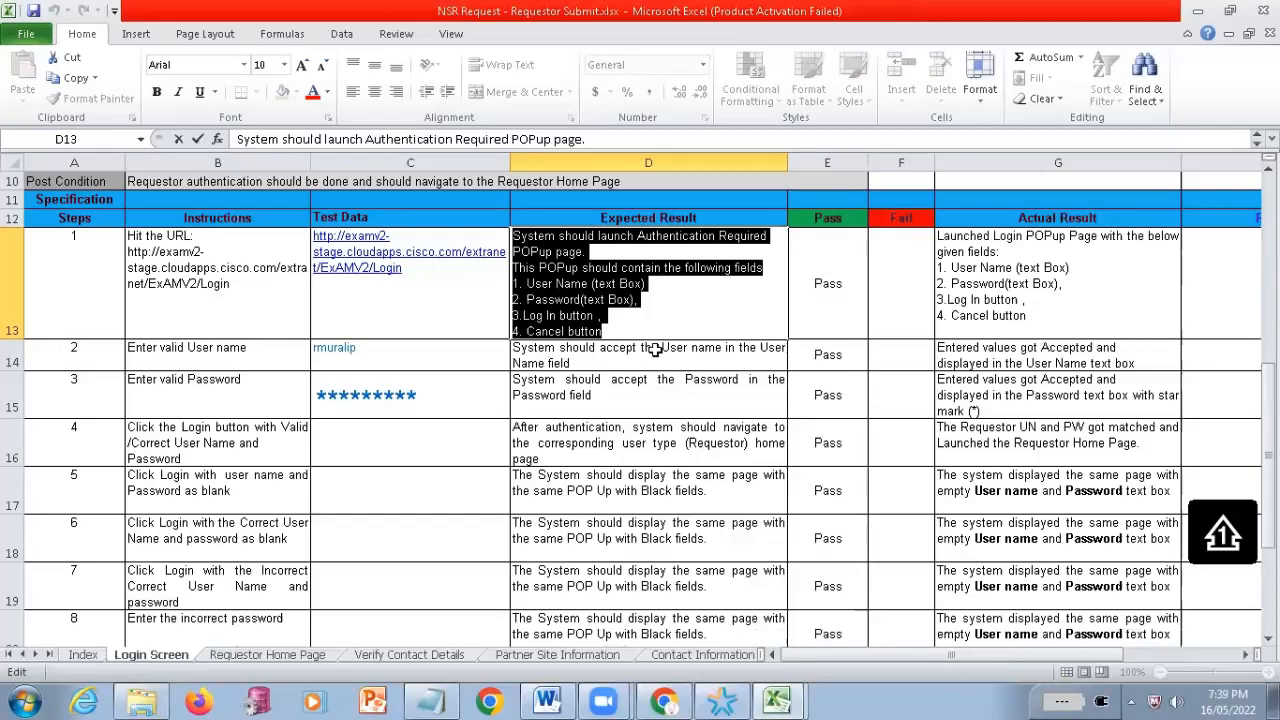
pyautogui.click(686, 285)
pyautogui.click(799, 236)
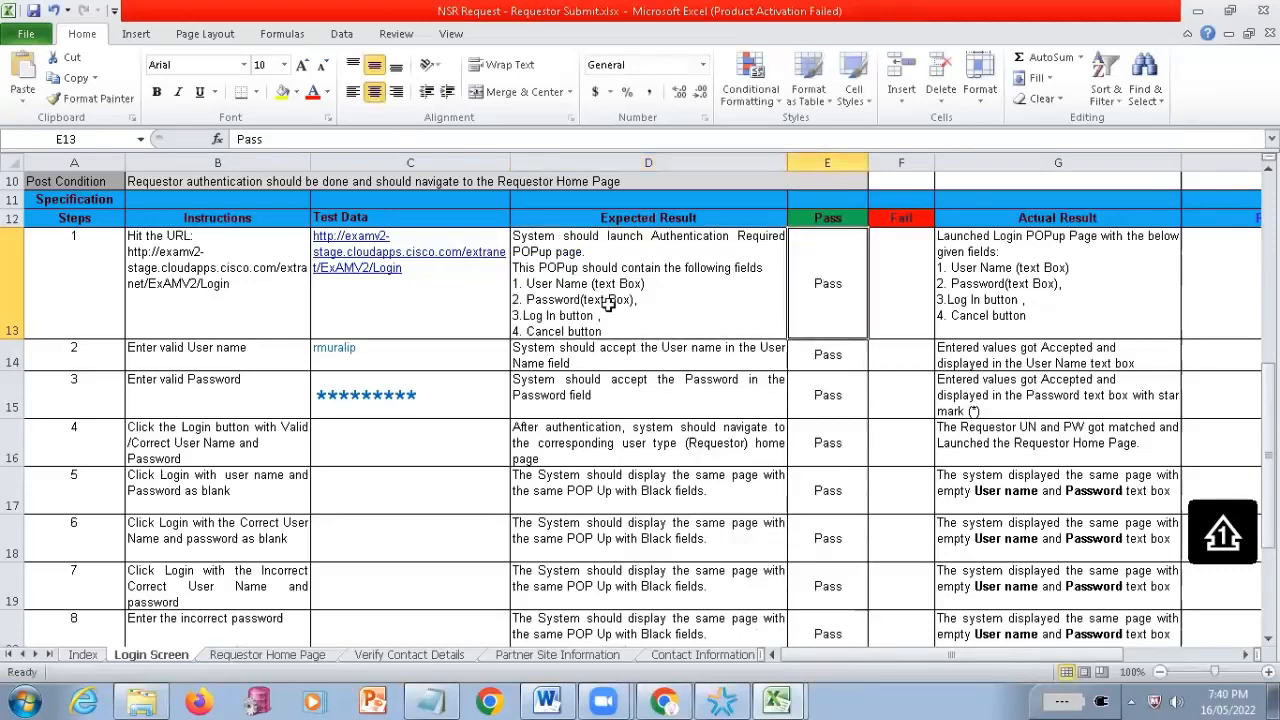
# Compare step 1's instruction, test data and expected result with its Pass/Fail status and actual result
pyautogui.moveTo(264, 284); pyautogui.dragTo(744, 310)
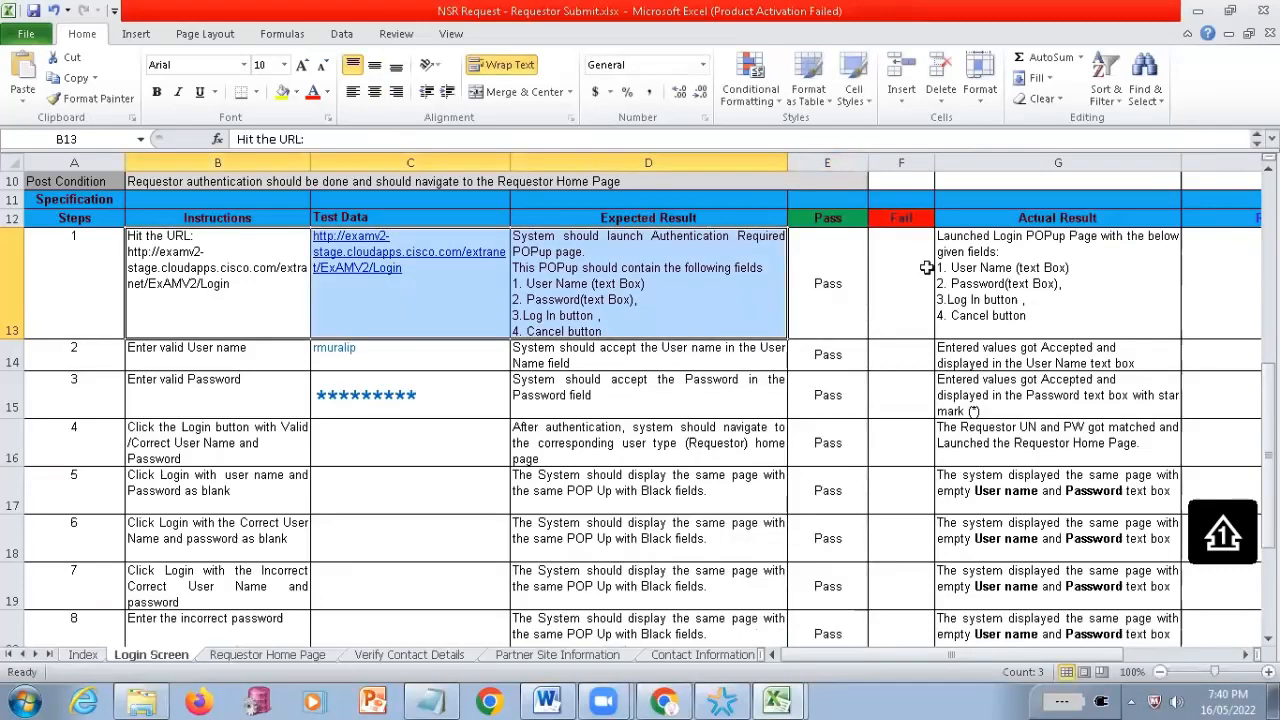
pyautogui.moveTo(830, 300); pyautogui.dragTo(895, 346)
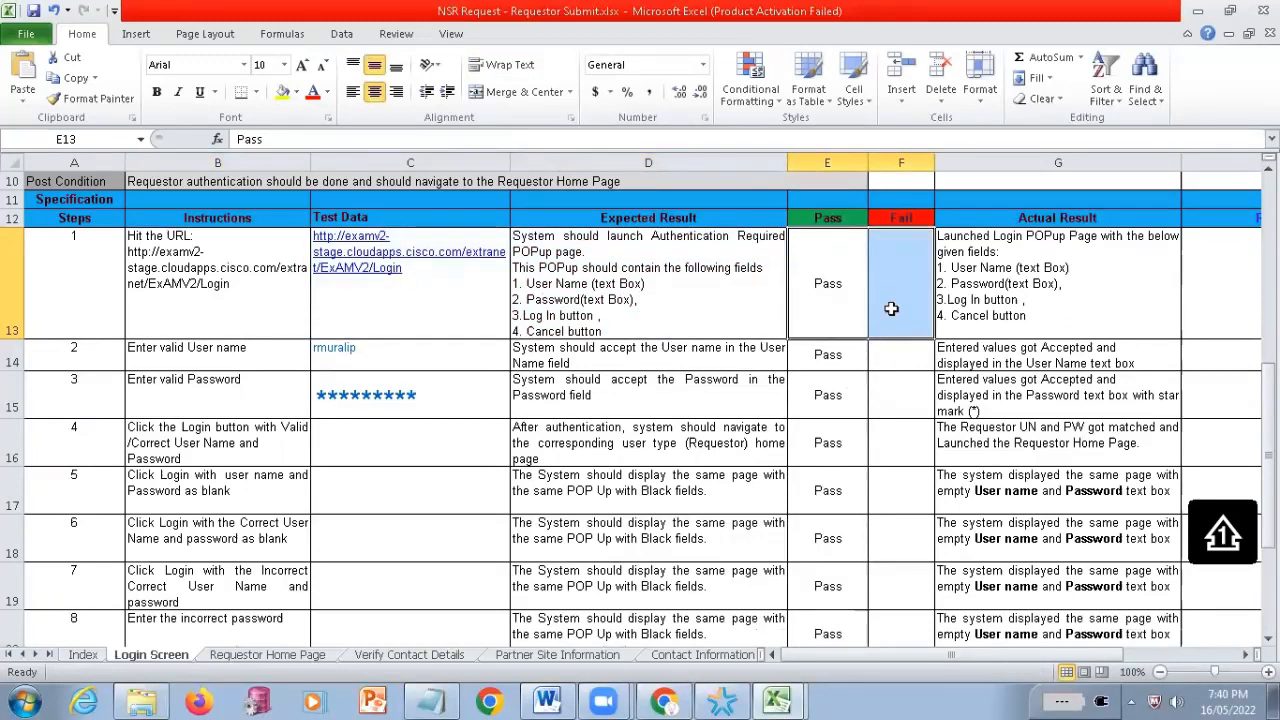
pyautogui.click(827, 290)
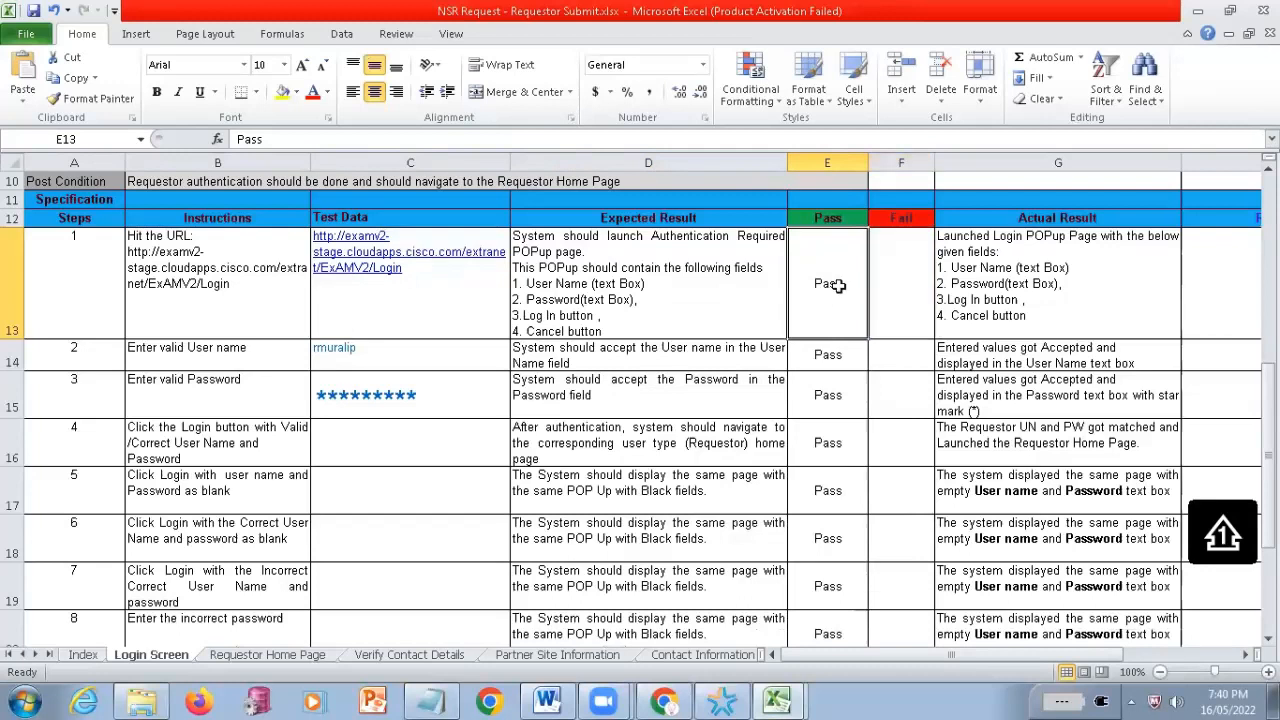
pyautogui.click(620, 286)
pyautogui.click(1000, 281)
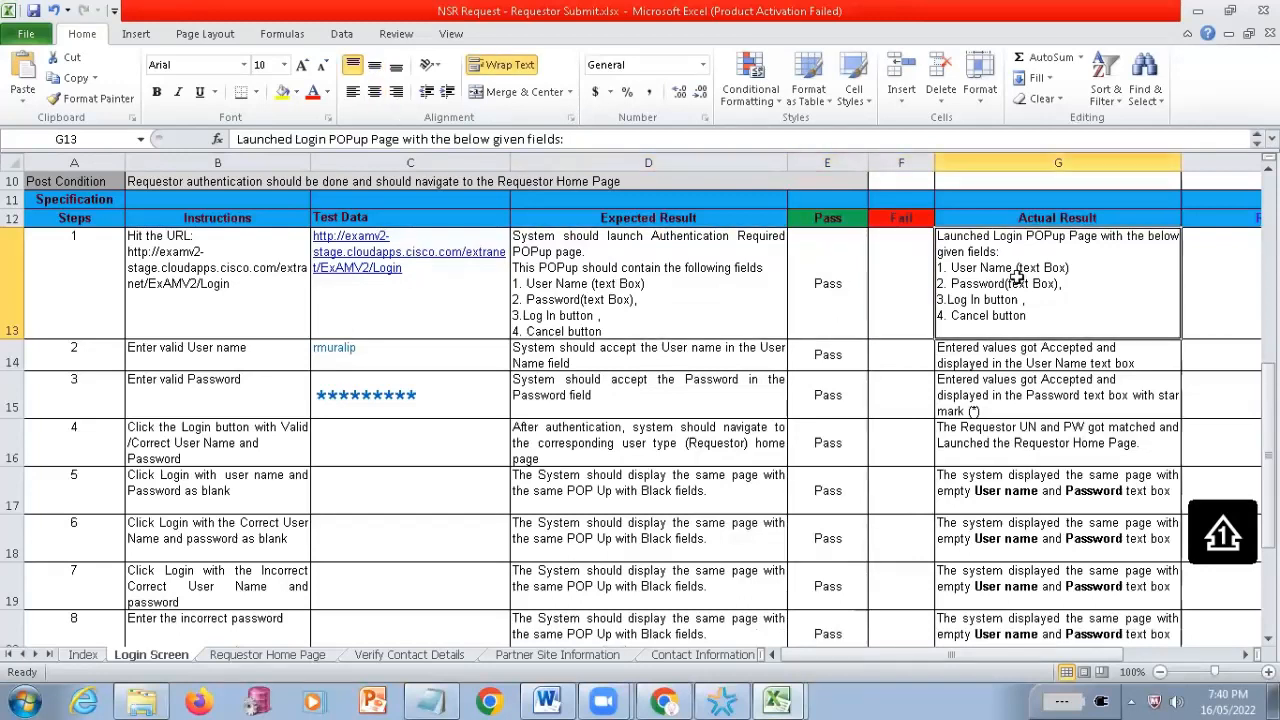
pyautogui.click(655, 250)
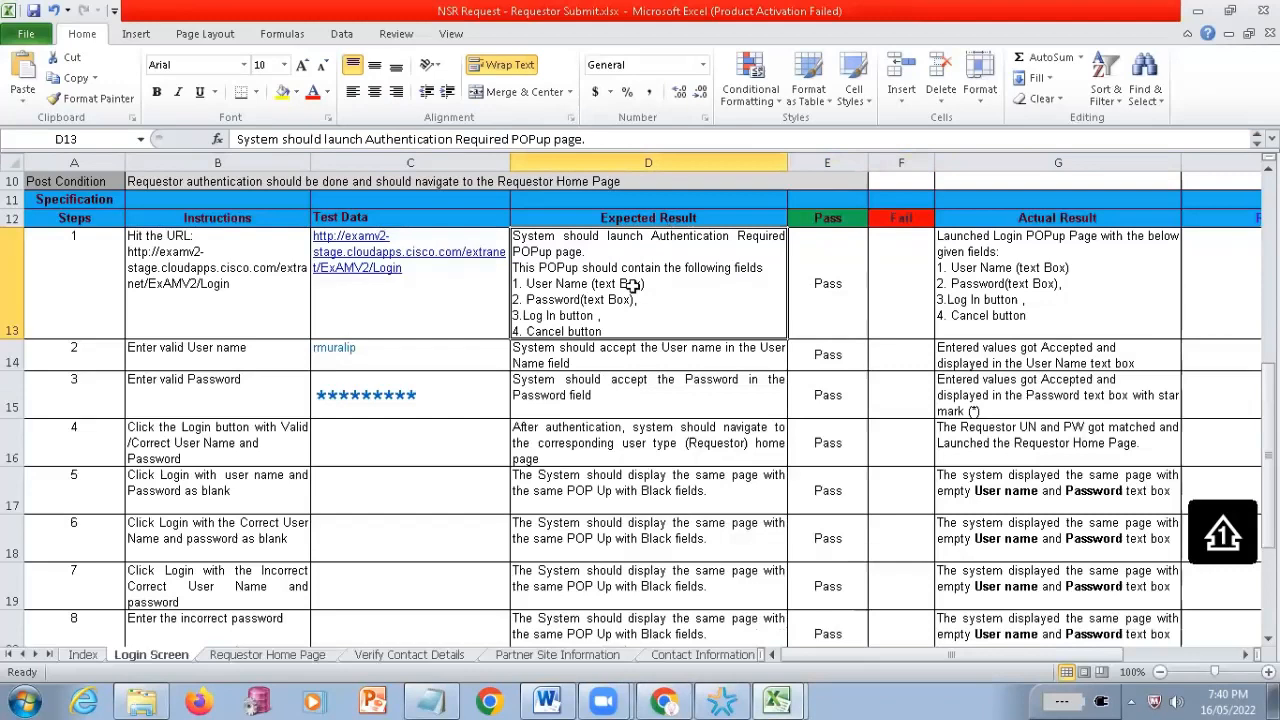
pyautogui.moveTo(90, 288); pyautogui.dragTo(668, 294)
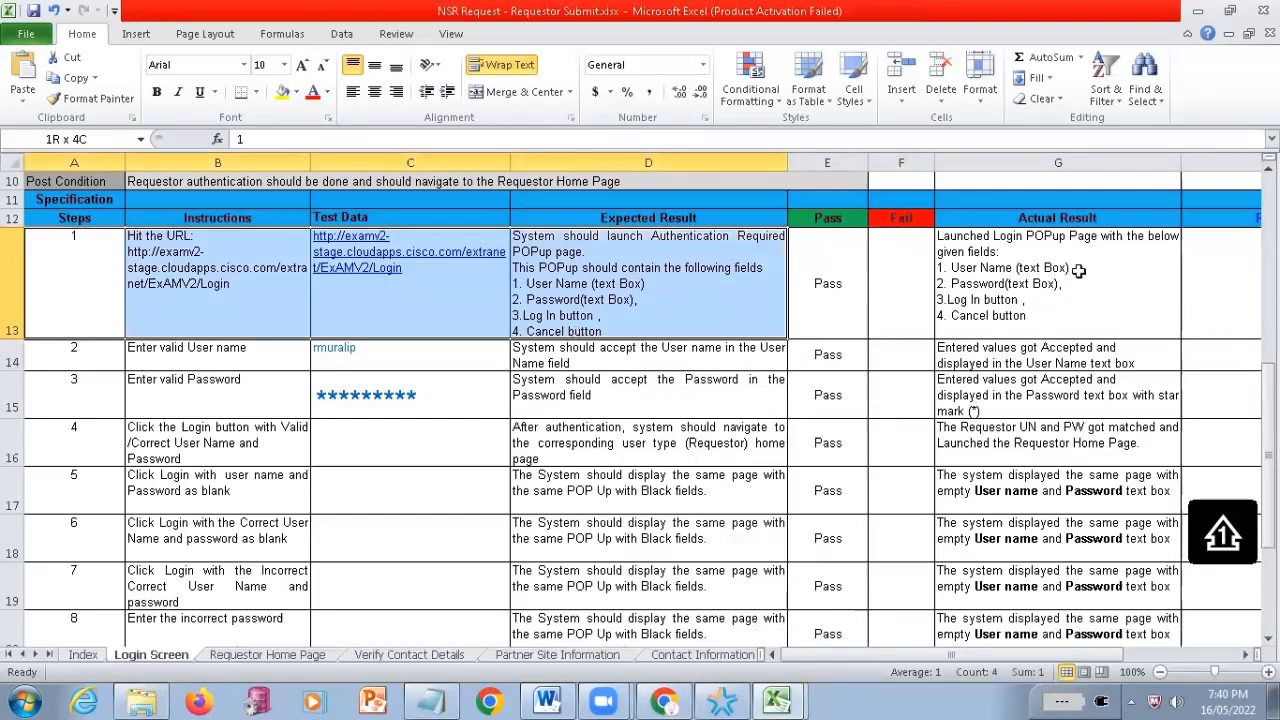
# Highlight step 1's Actual Result text and its field list, and check them against the Pass status
pyautogui.click(1010, 268)
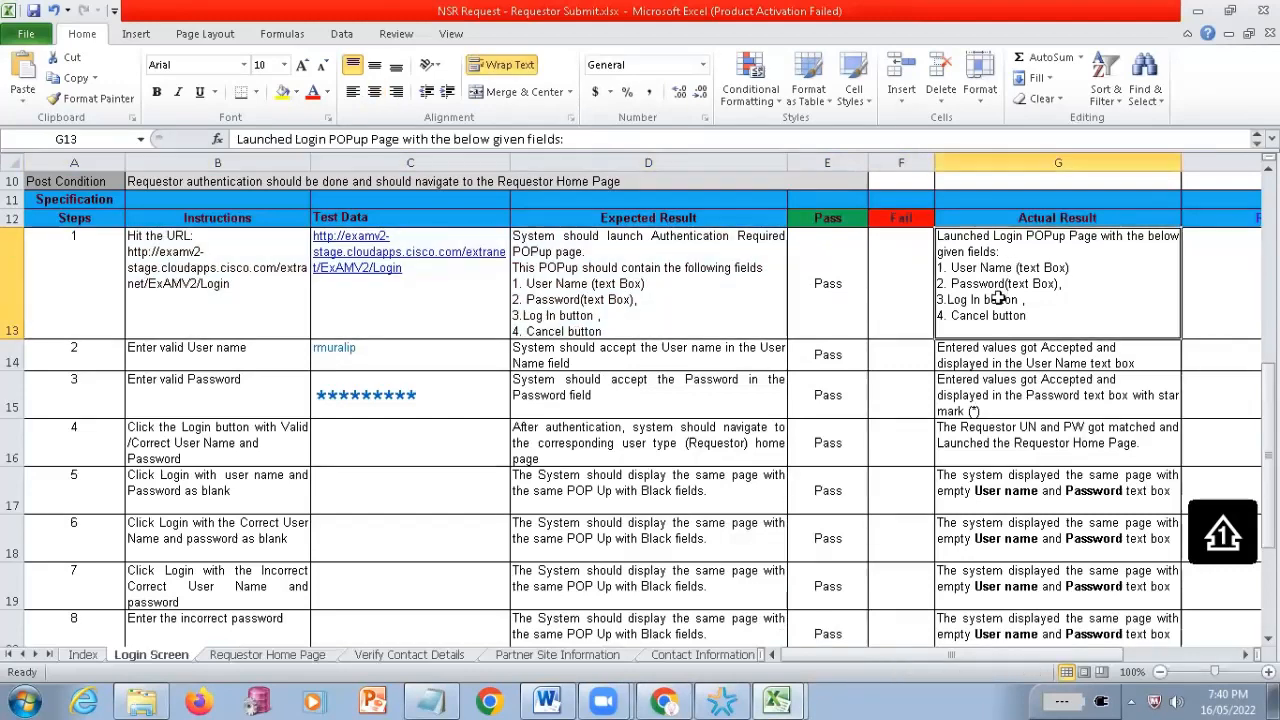
pyautogui.doubleClick(972, 251)
pyautogui.moveTo(938, 236); pyautogui.dragTo(1118, 256)
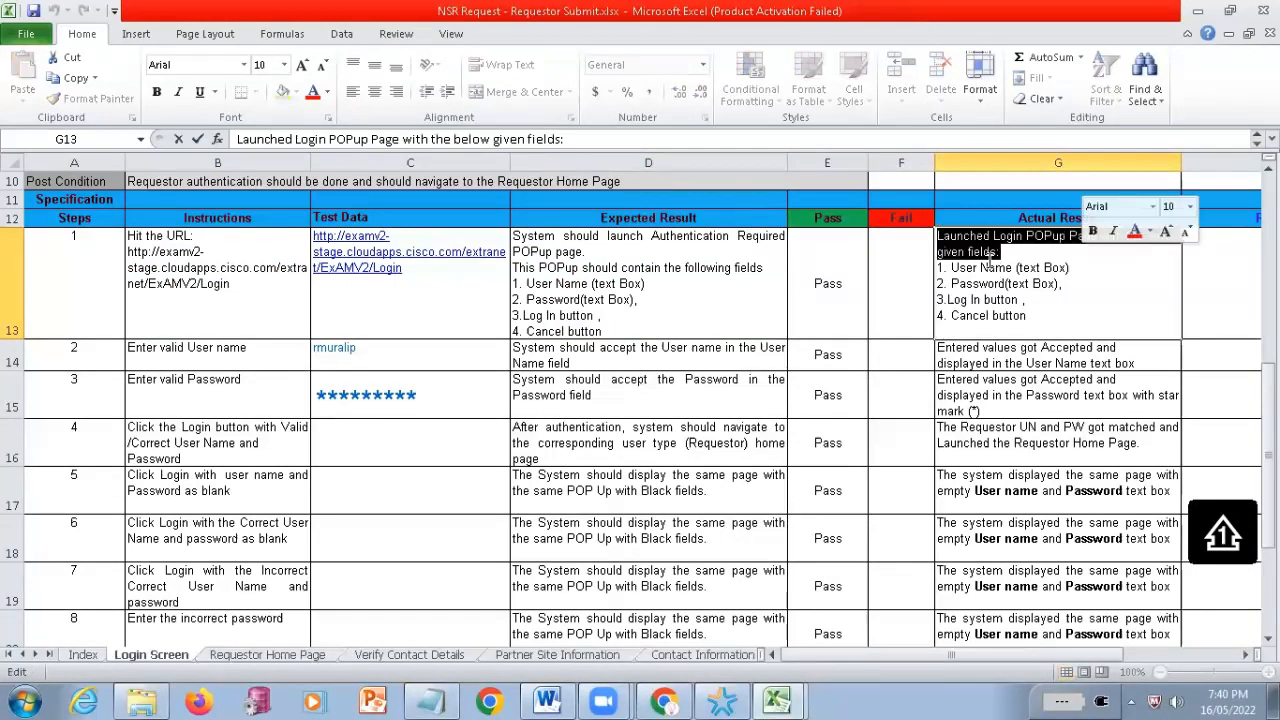
pyautogui.moveTo(943, 268); pyautogui.dragTo(1050, 304)
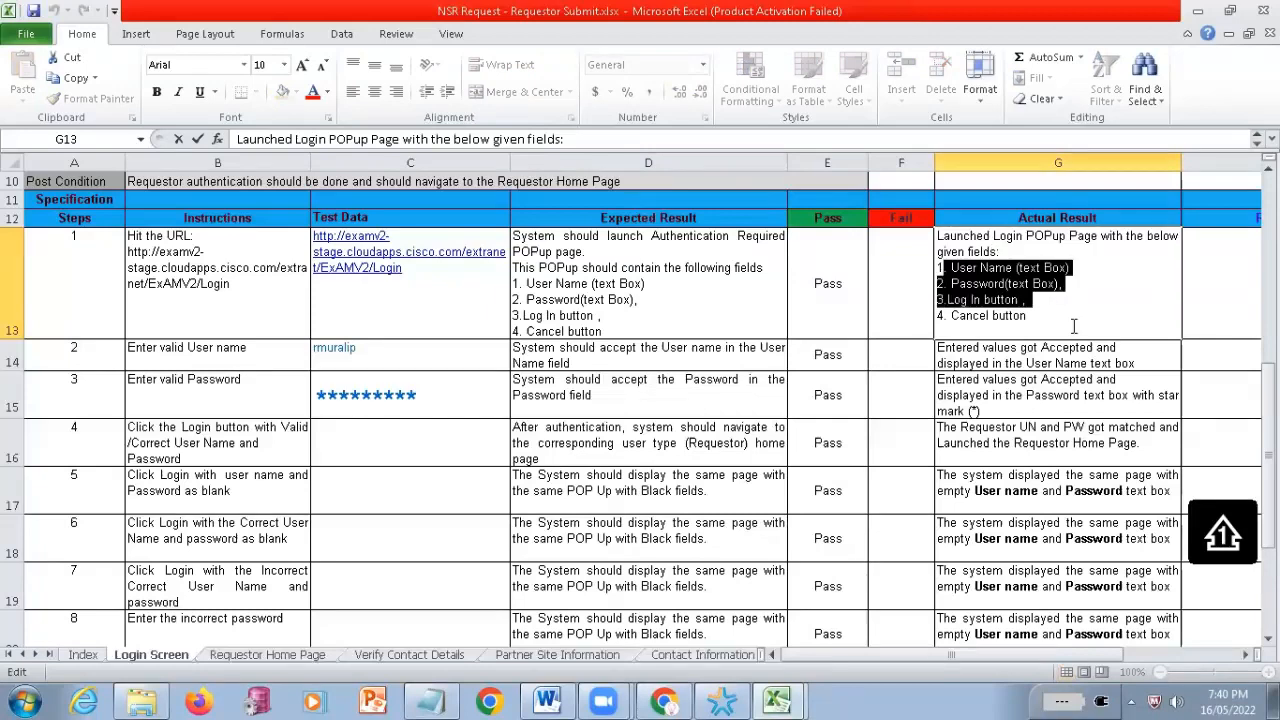
pyautogui.keyDown('shift'); pyautogui.click(1074, 326); pyautogui.keyUp('shift')
pyautogui.click(816, 329)
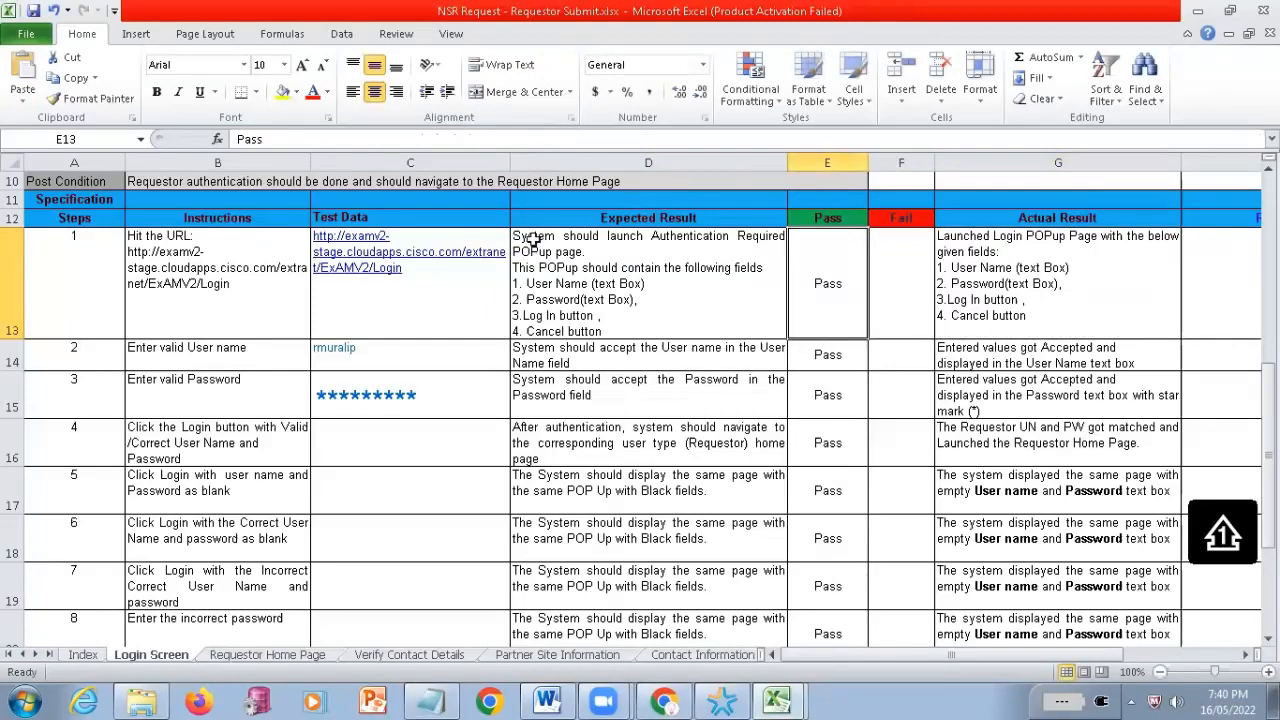
# Clear the user name from step 2's Test Data cell and review the user name and password step rows
pyautogui.click(377, 357)
pyautogui.press('Delete')
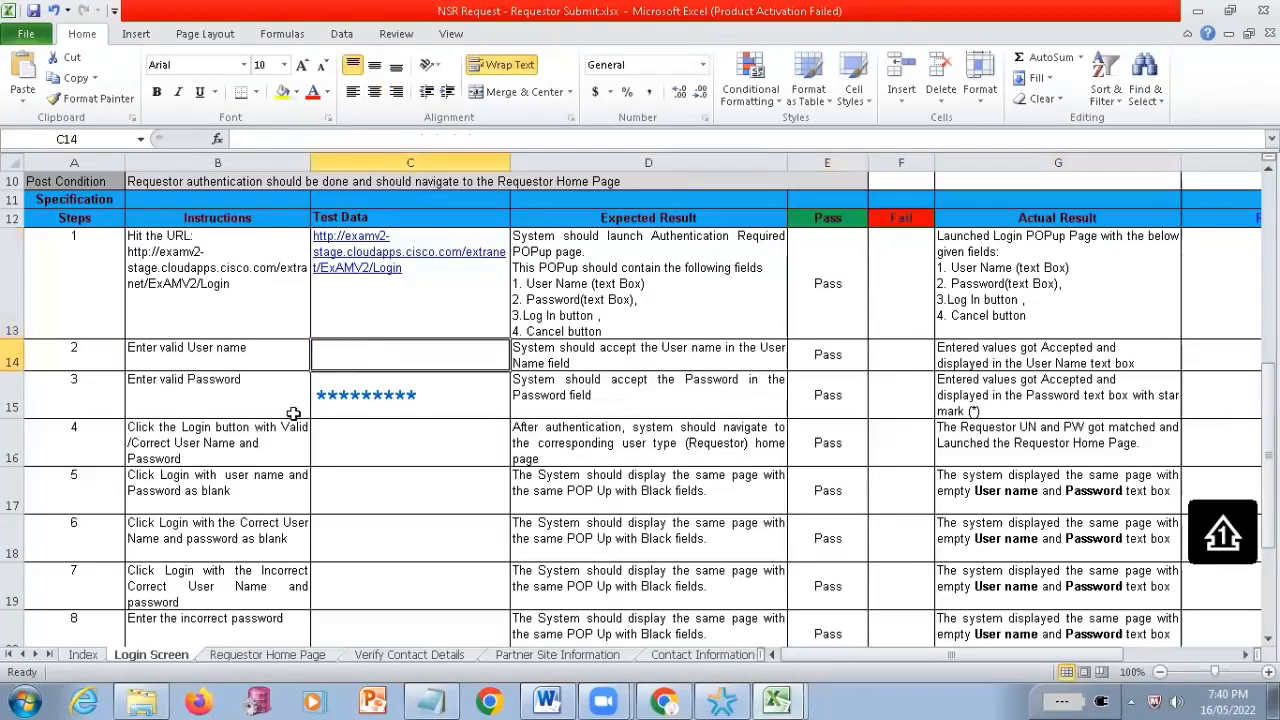
pyautogui.click(205, 346)
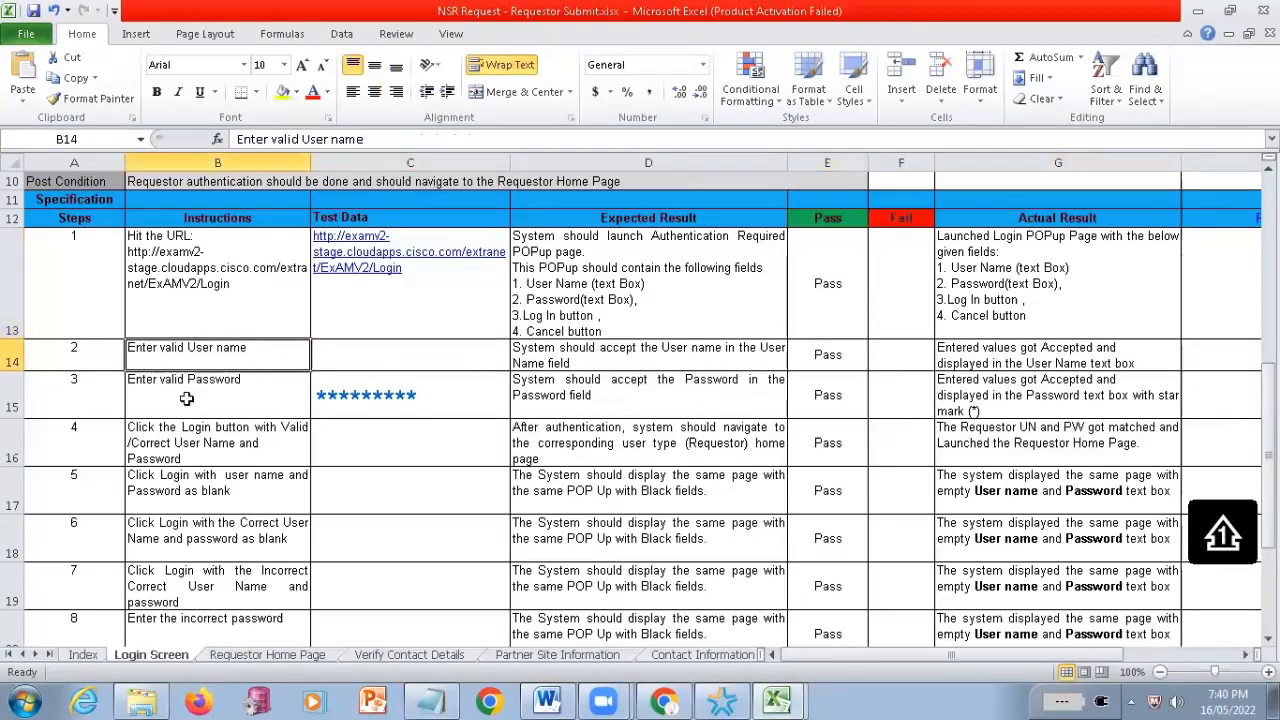
pyautogui.moveTo(186, 398); pyautogui.dragTo(975, 405)
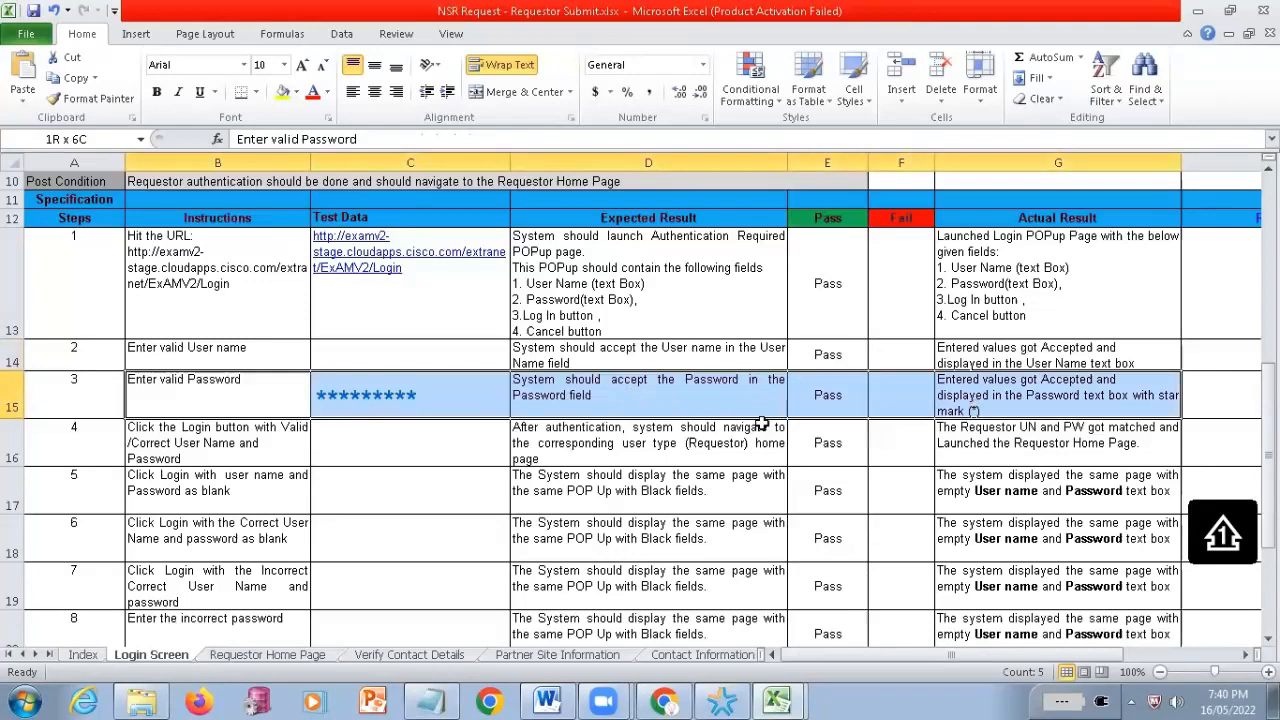
pyautogui.click(175, 356)
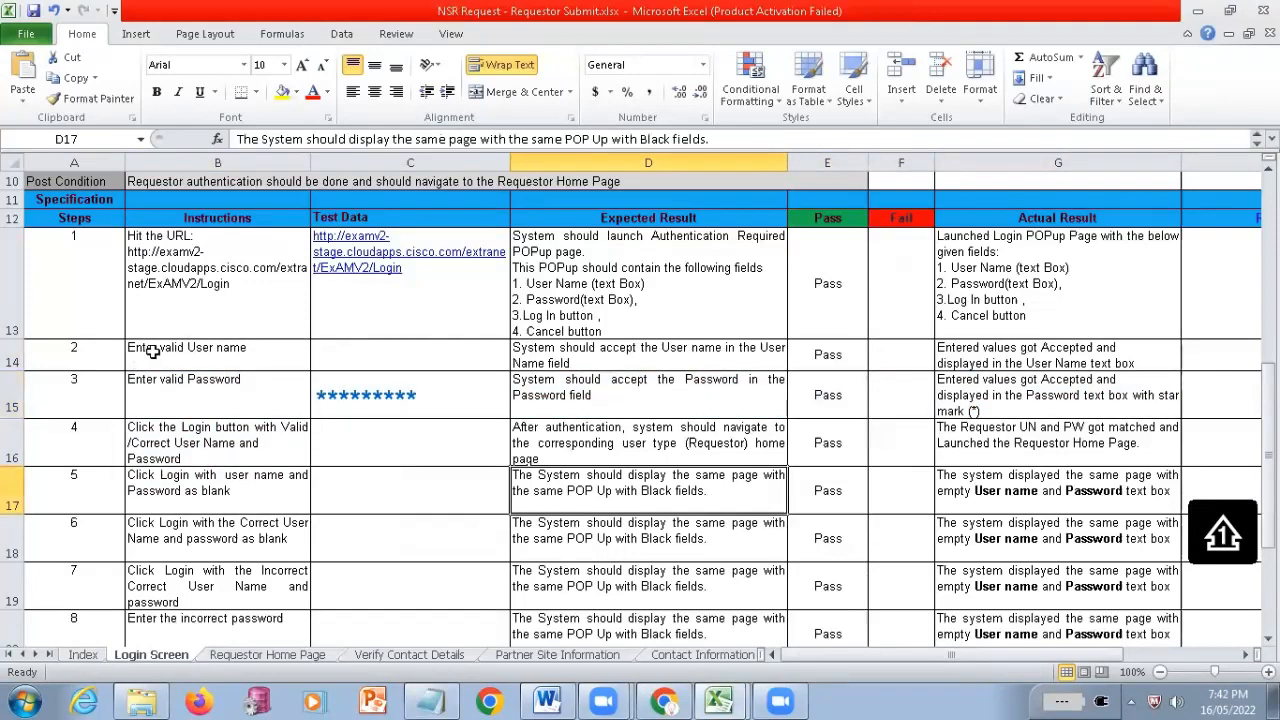
# Examine step 1's URL instruction and test data, and the instructions and expected results of steps 2 and 3
pyautogui.click(155, 267)
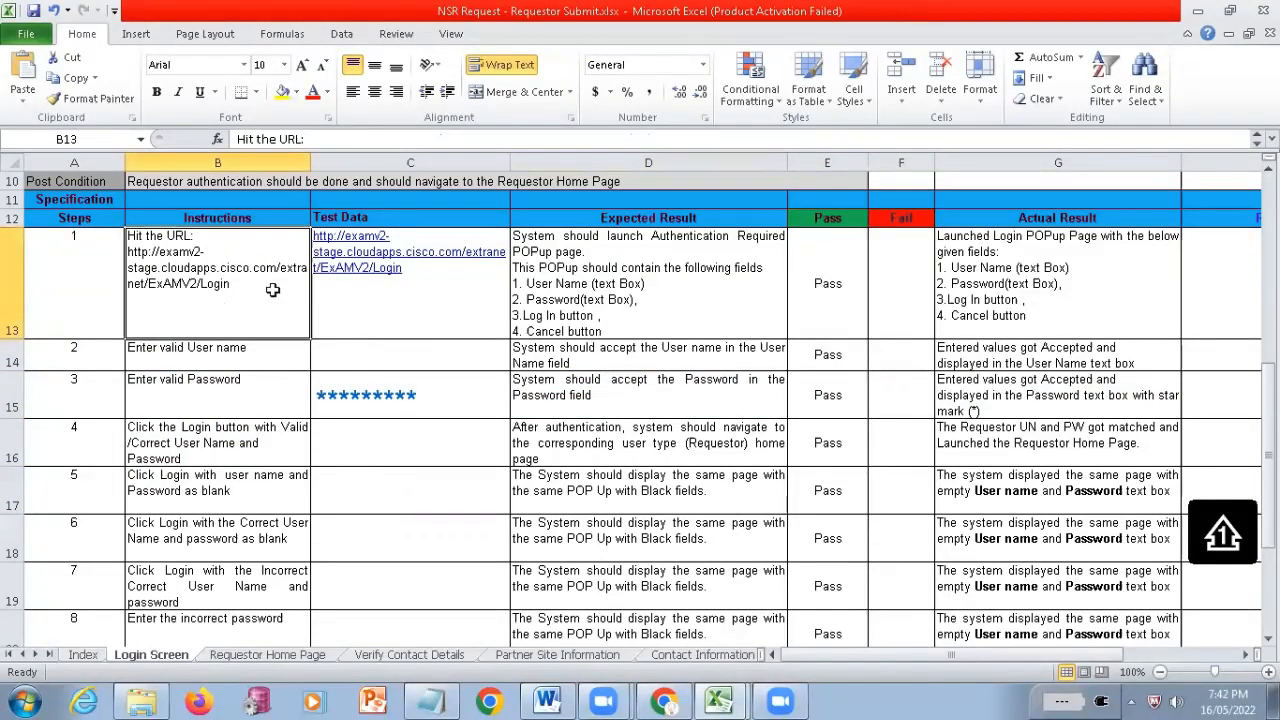
pyautogui.click(427, 315)
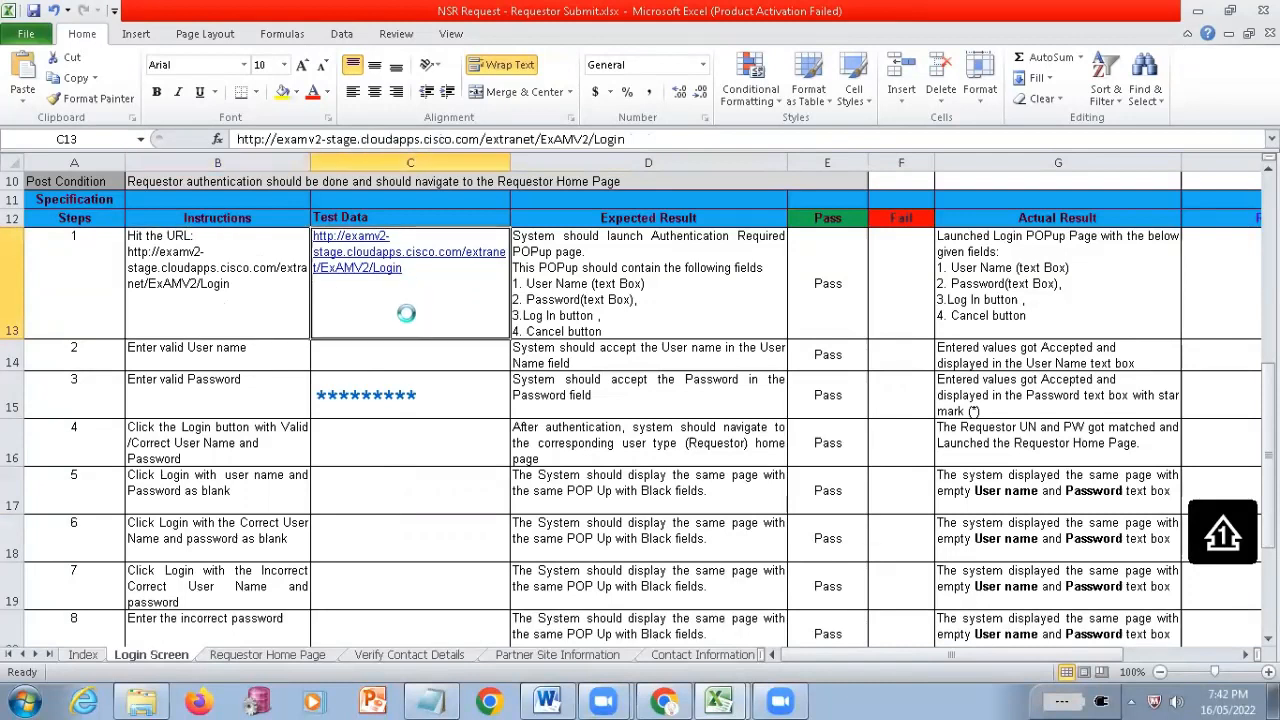
pyautogui.click(237, 356)
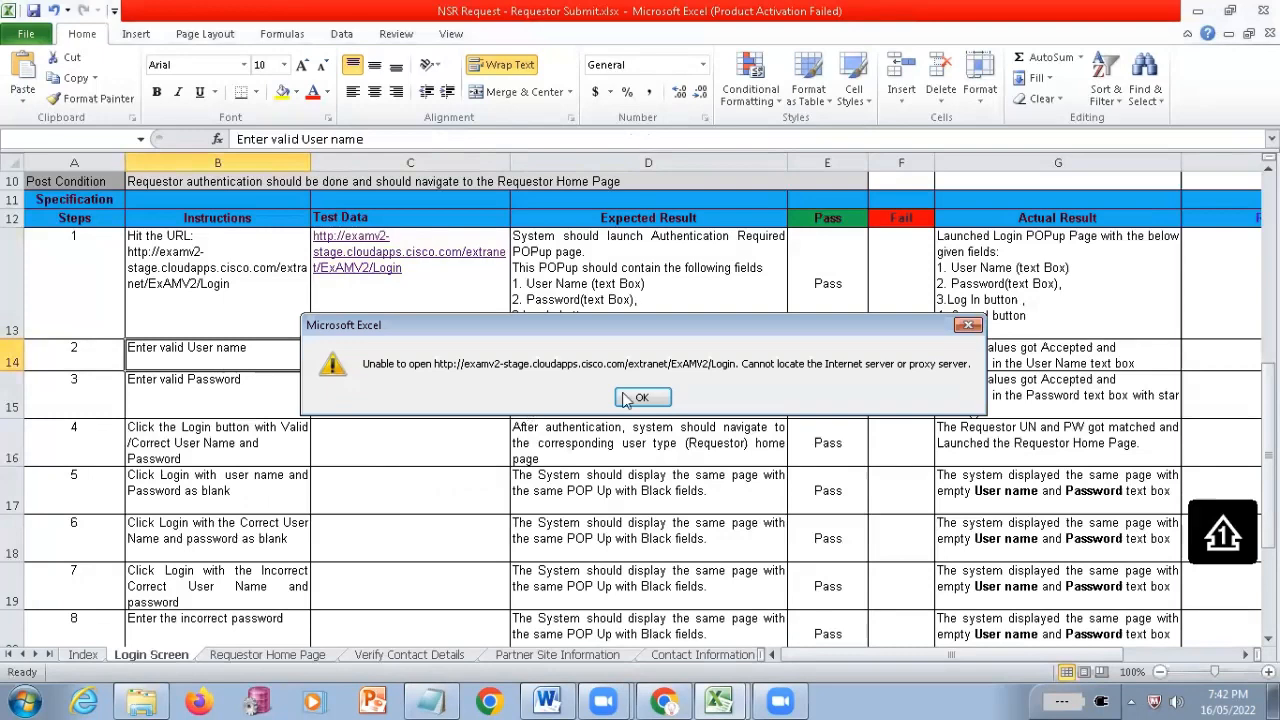
pyautogui.click(641, 398)
pyautogui.click(248, 400)
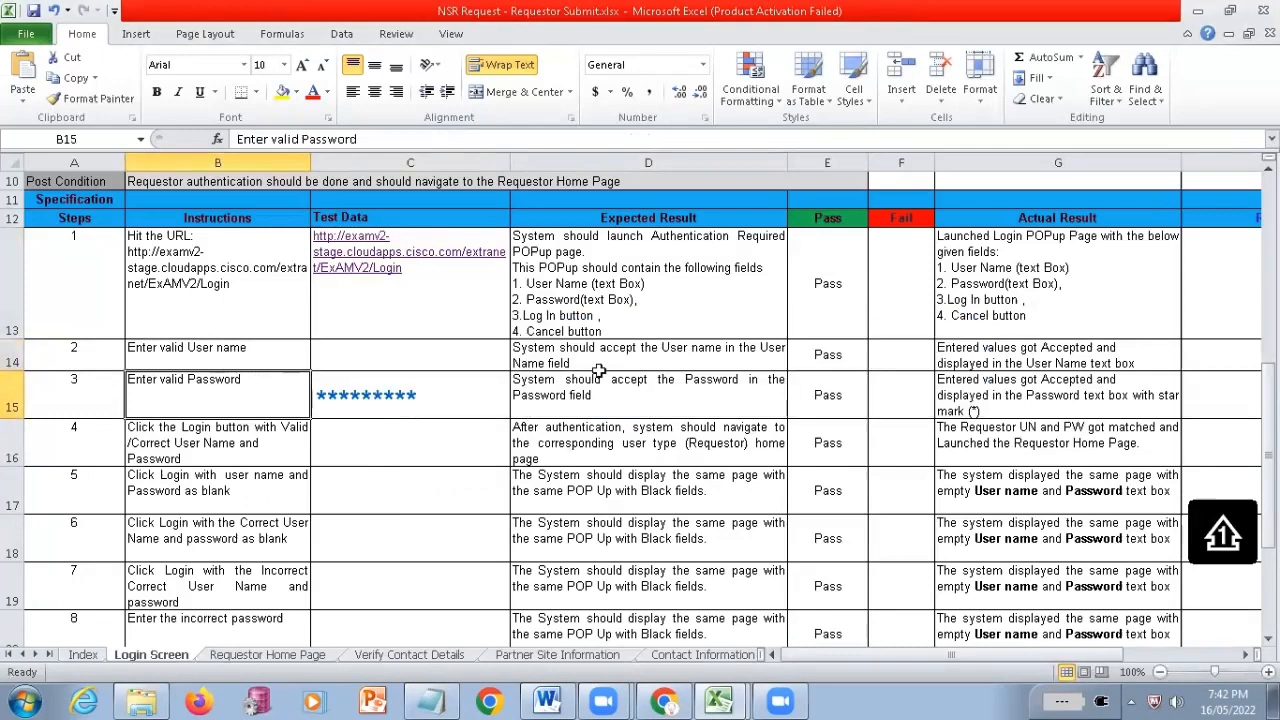
pyautogui.moveTo(593, 357); pyautogui.dragTo(612, 390)
pyautogui.scroll(-2, 617, 394)
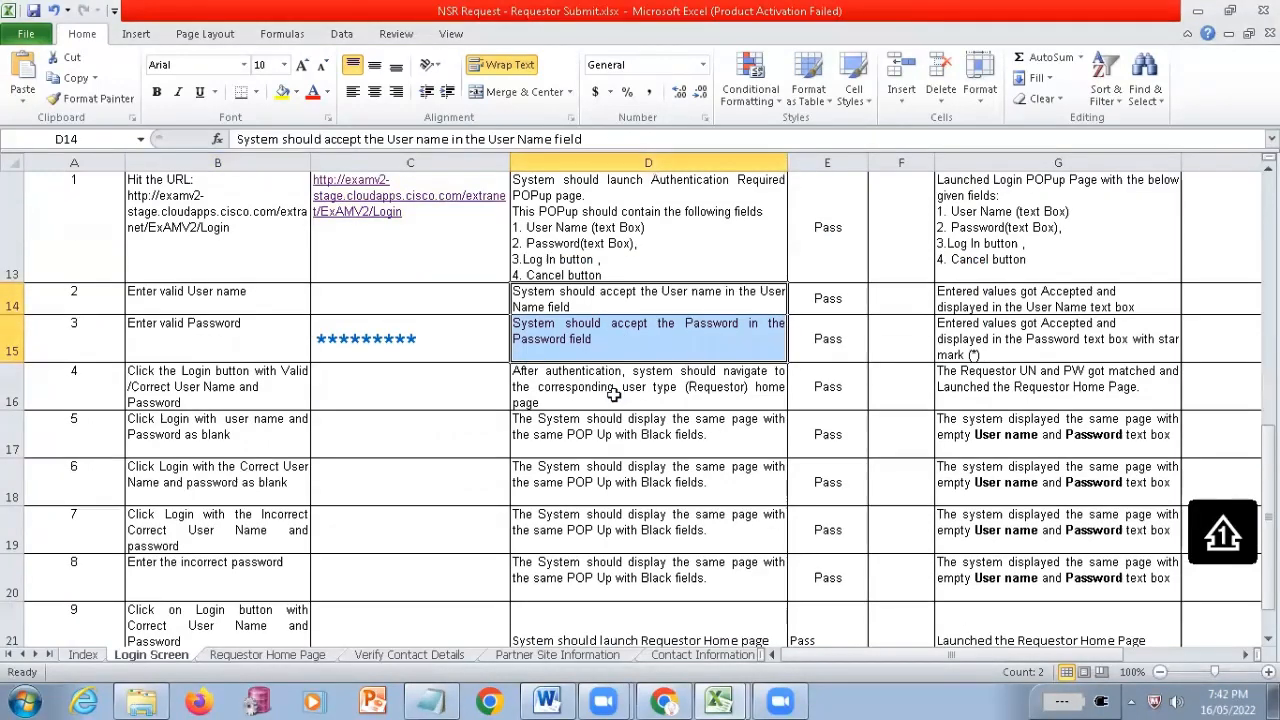
# Delete the login URL from step 1's Test Data cell
pyautogui.scroll(1, 617, 394)
pyautogui.click(452, 267)
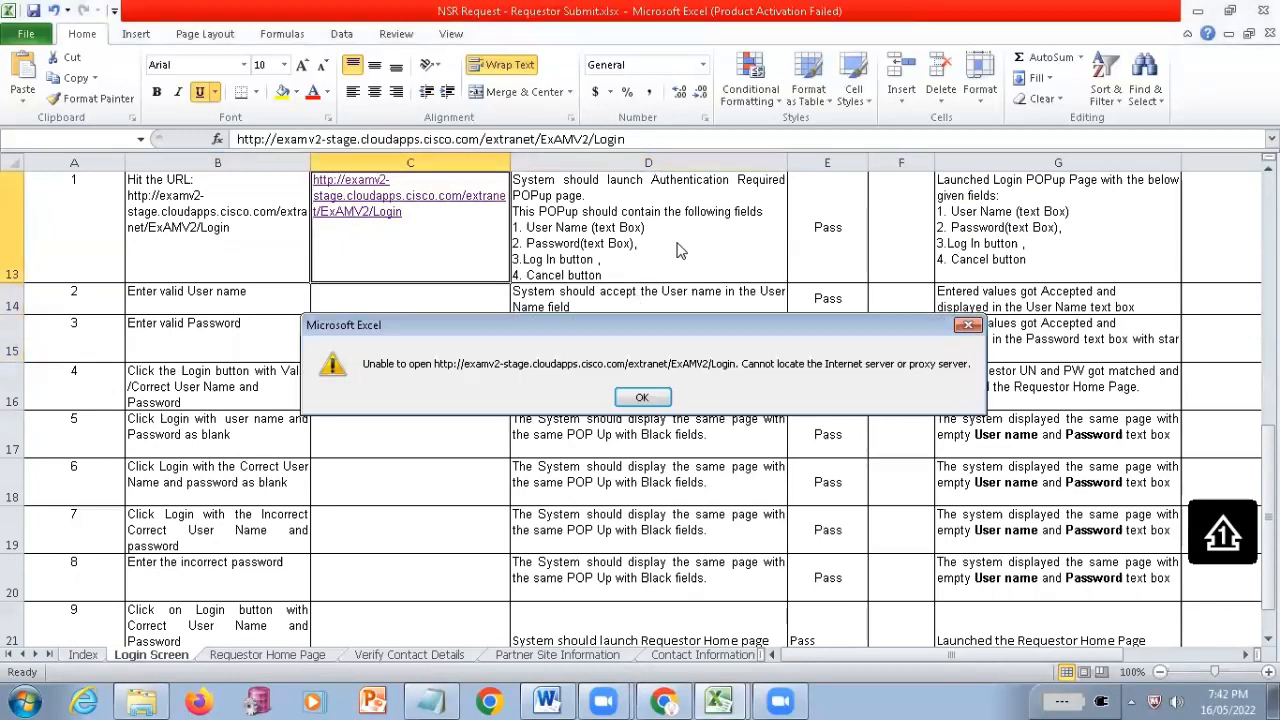
pyautogui.press('Return')
pyautogui.press('Delete')
# Compare the expected and actual results of the user name and password steps
pyautogui.click(548, 306)
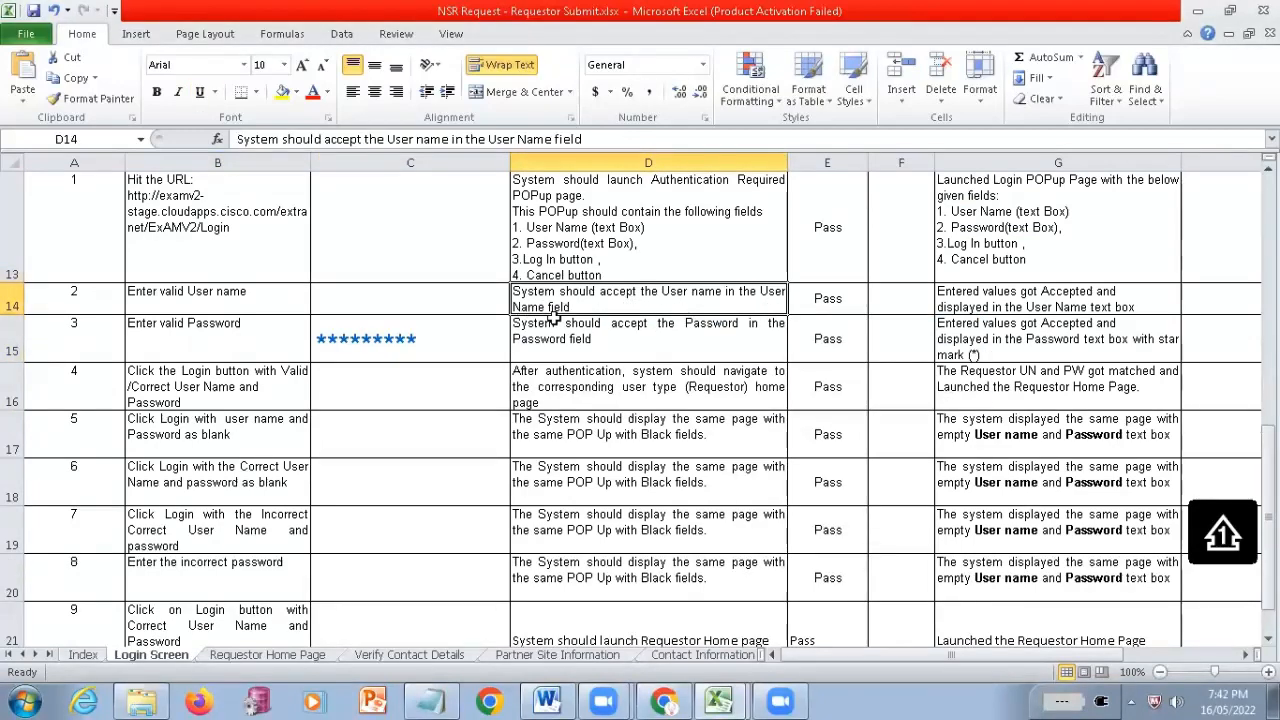
pyautogui.click(566, 342)
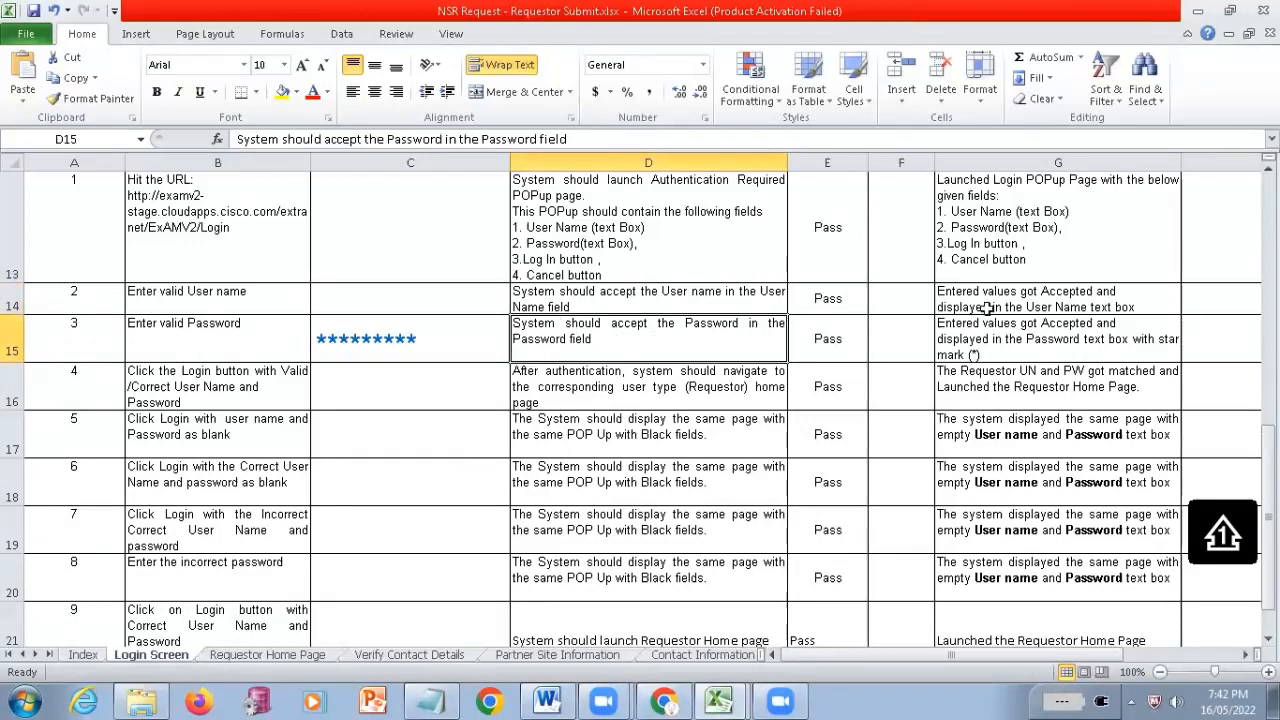
pyautogui.moveTo(625, 292); pyautogui.dragTo(633, 350)
pyautogui.scroll(2, 669, 372)
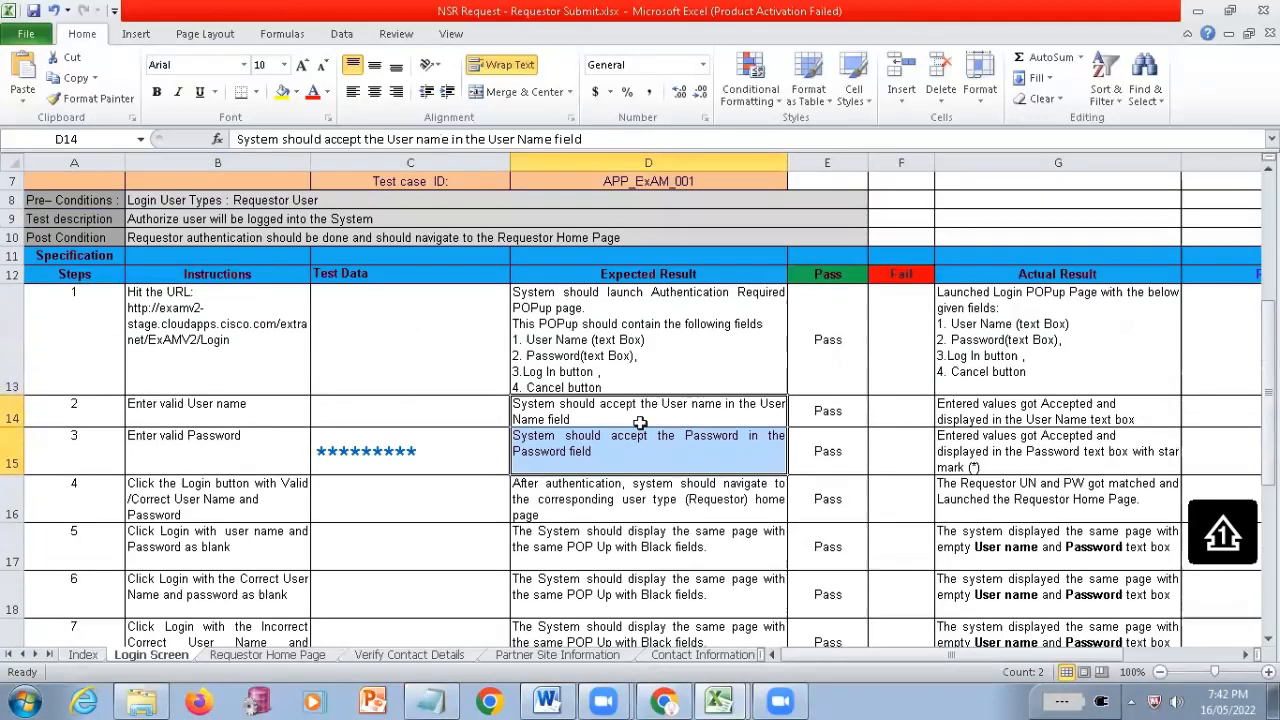
pyautogui.moveTo(990, 412); pyautogui.dragTo(1006, 450)
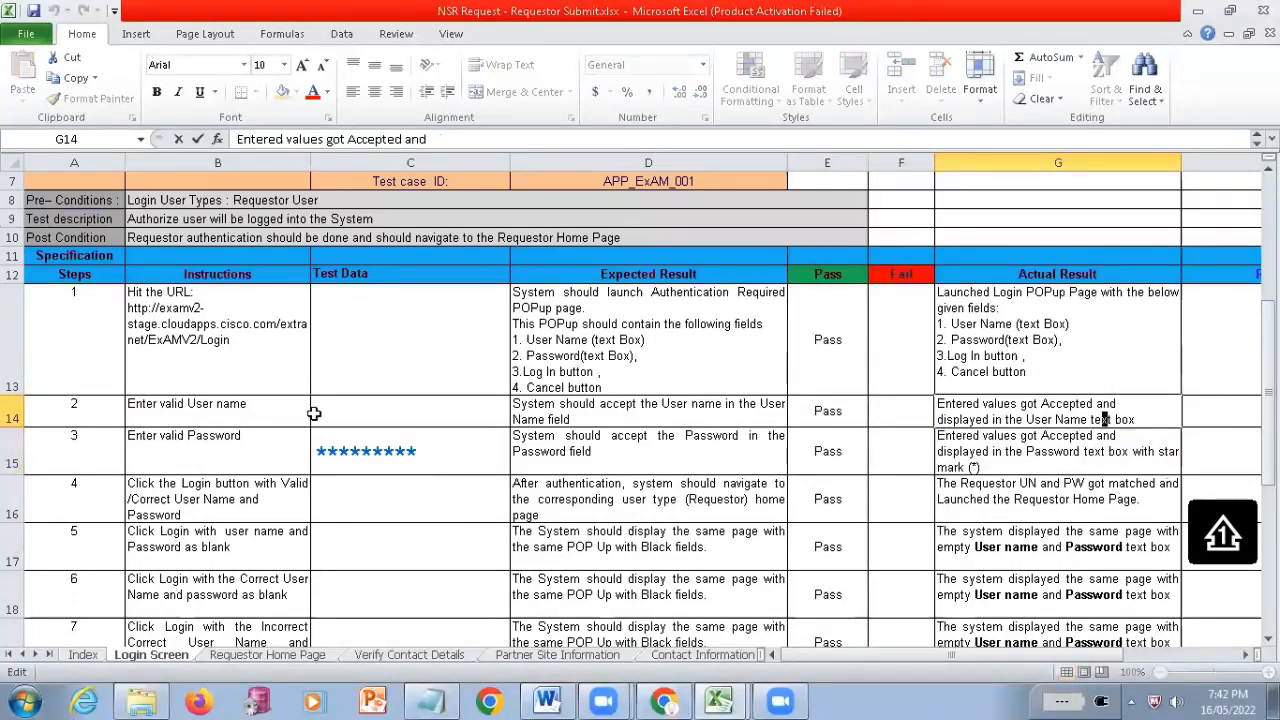
# Examine step 4's instruction for logging in with a valid user name and password
pyautogui.click(197, 510)
pyautogui.moveTo(185, 401); pyautogui.dragTo(204, 468)
pyautogui.click(155, 510)
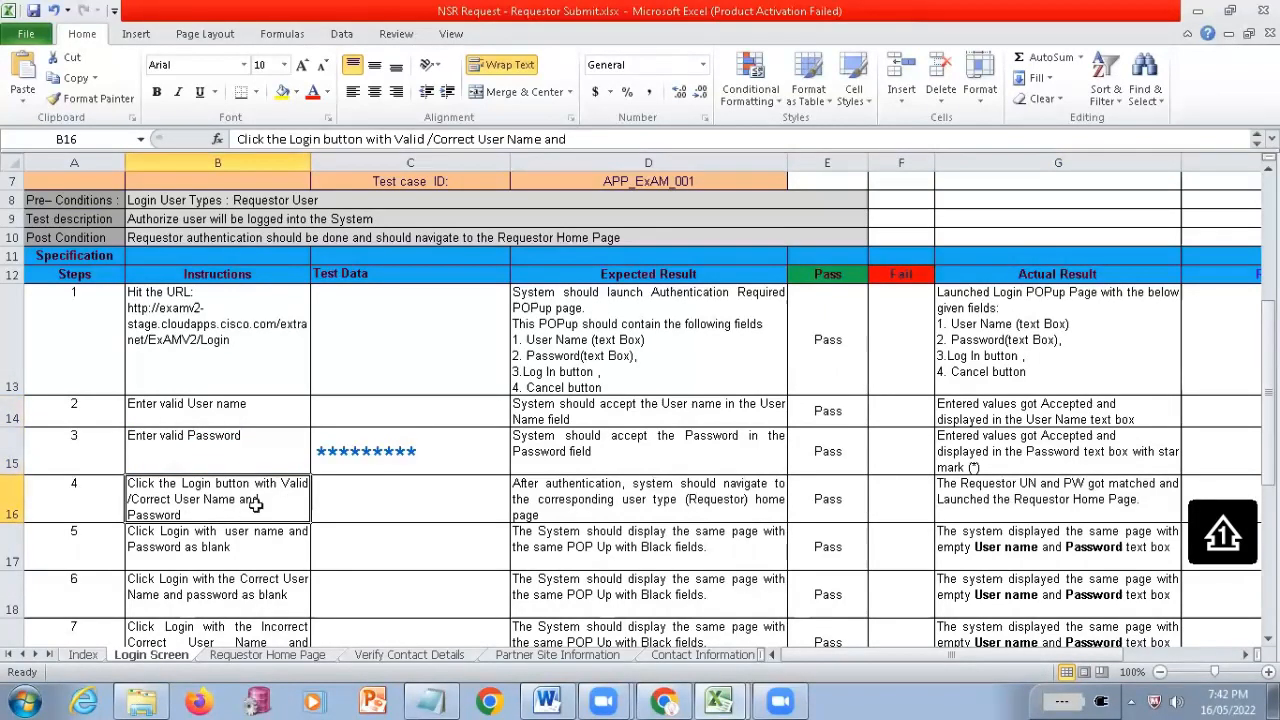
pyautogui.doubleClick(158, 501)
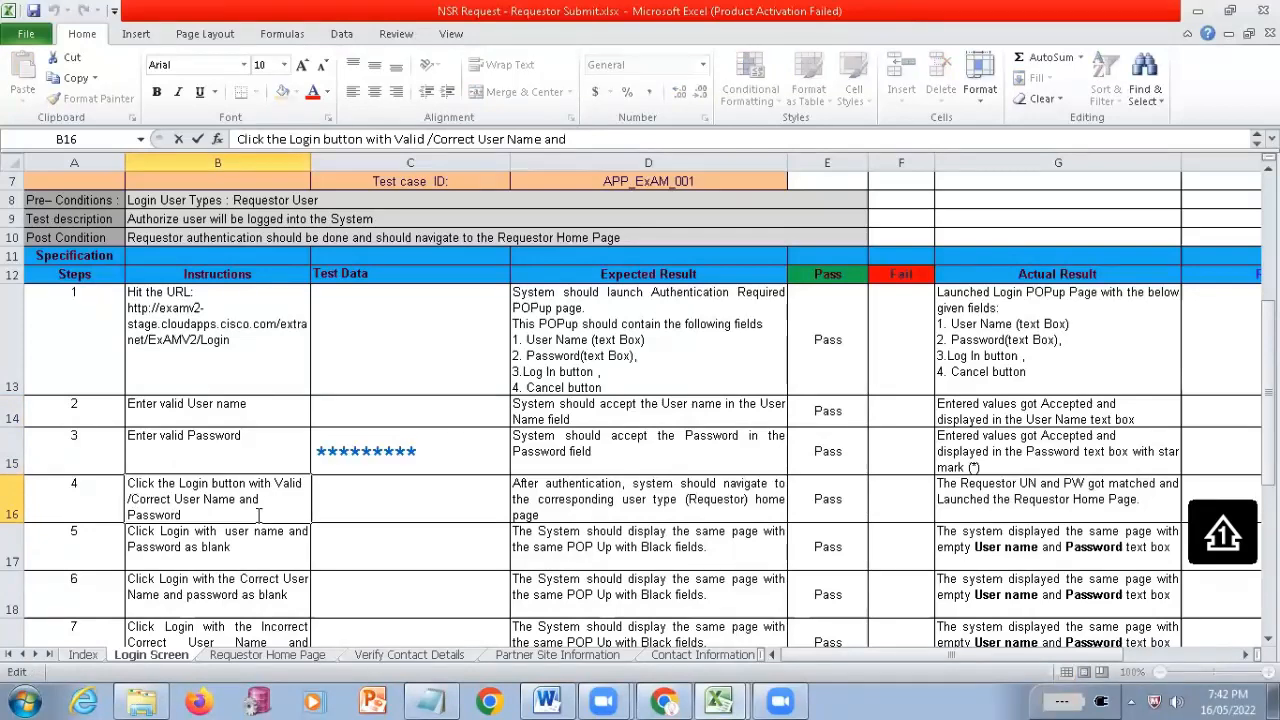
pyautogui.moveTo(132, 502); pyautogui.dragTo(259, 515)
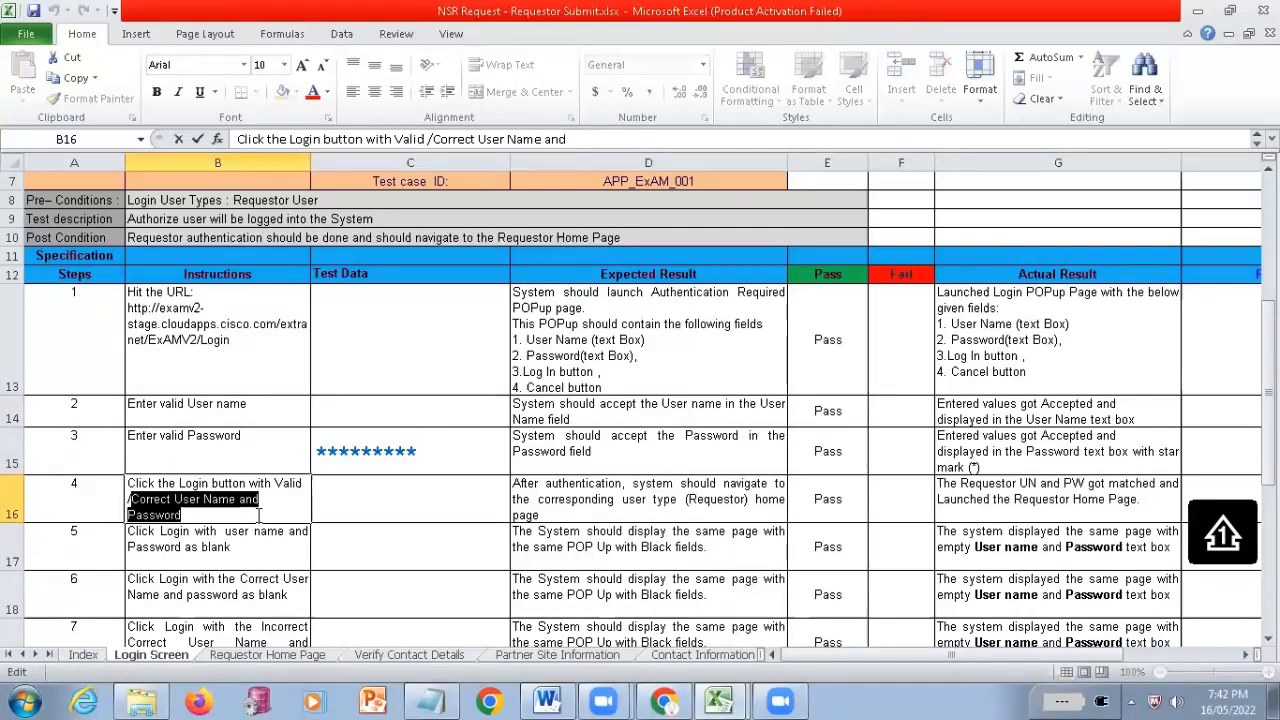
# Highlight and read the whole expected result of step 4, the login with valid credentials
pyautogui.click(514, 502)
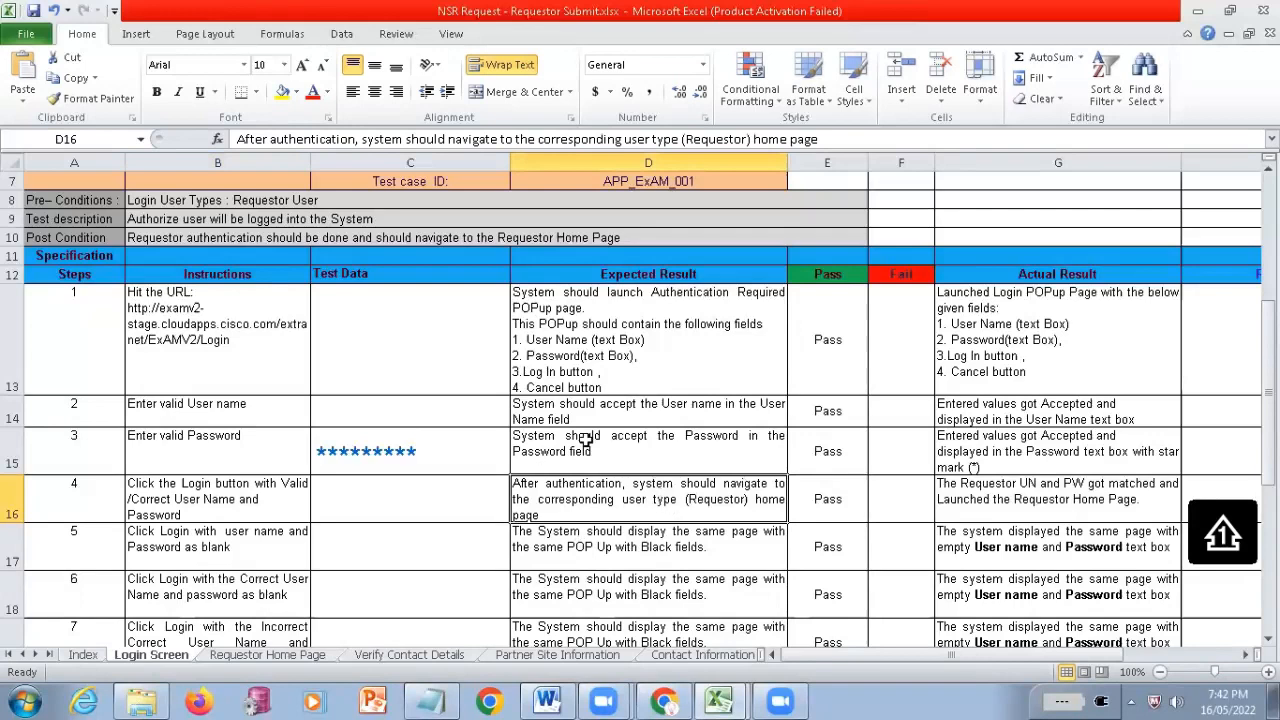
pyautogui.scroll(-1, 586, 440)
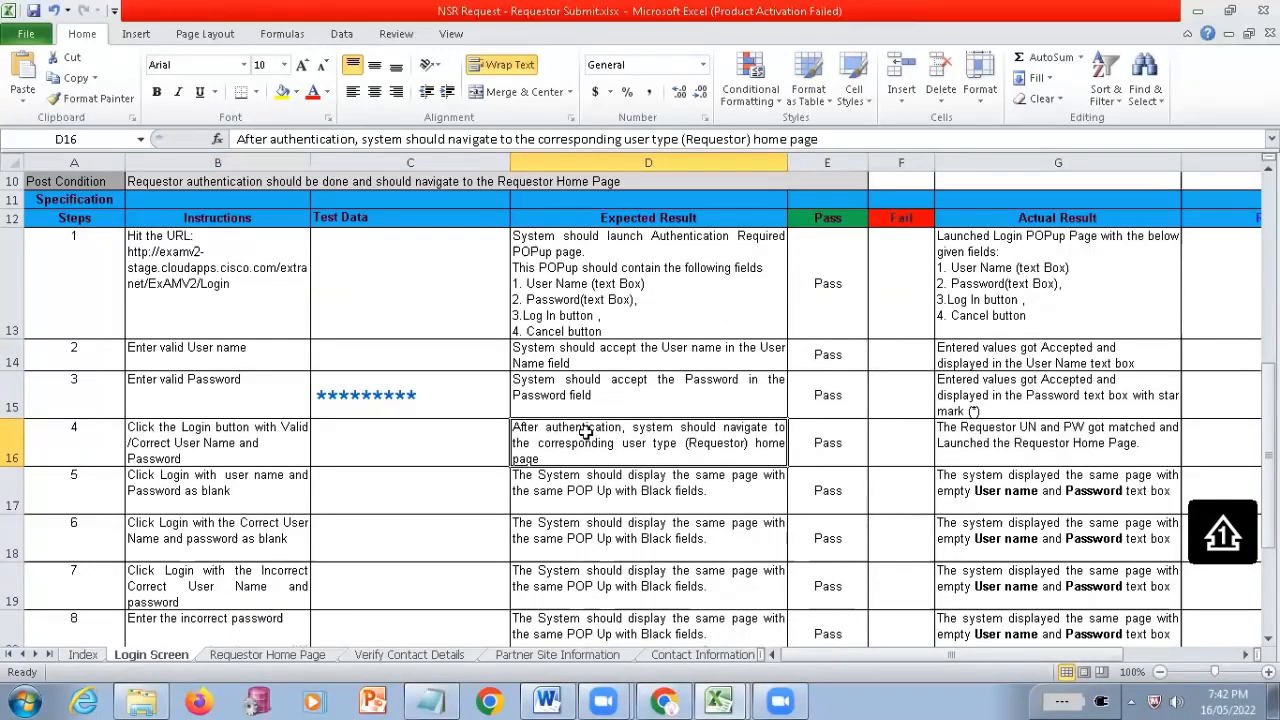
pyautogui.doubleClick(759, 455)
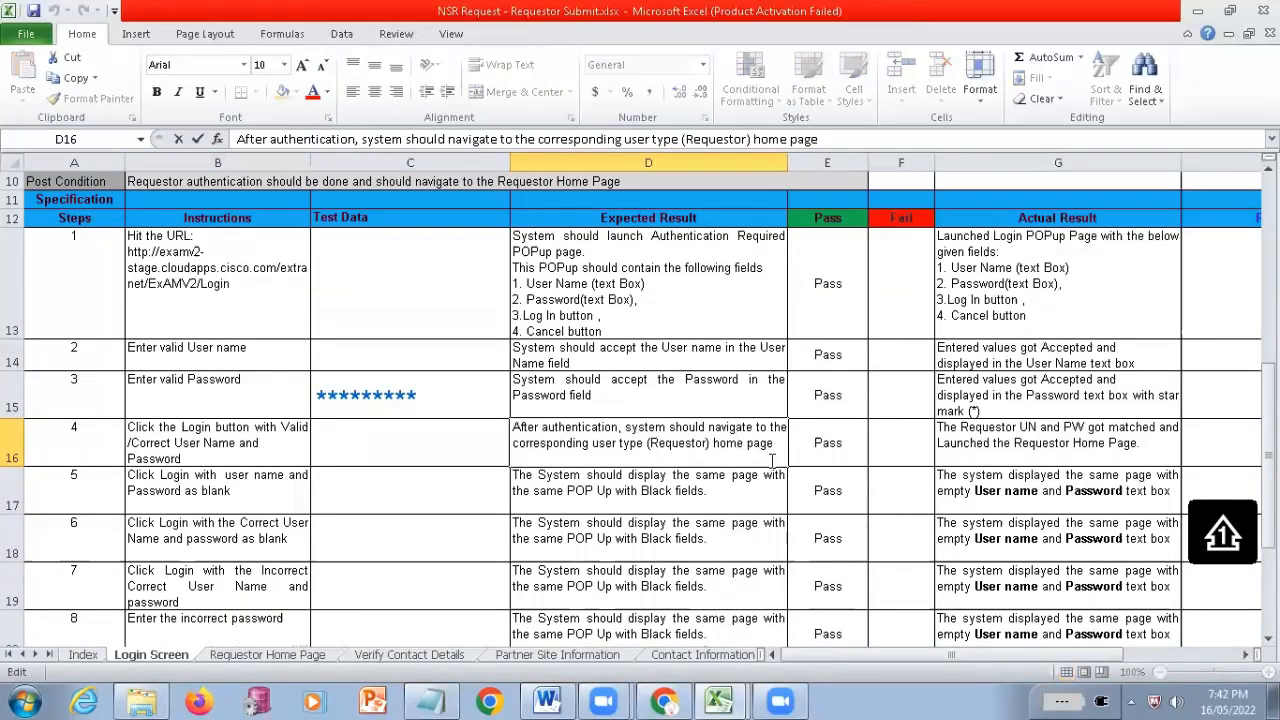
pyautogui.moveTo(772, 461); pyautogui.dragTo(645, 429)
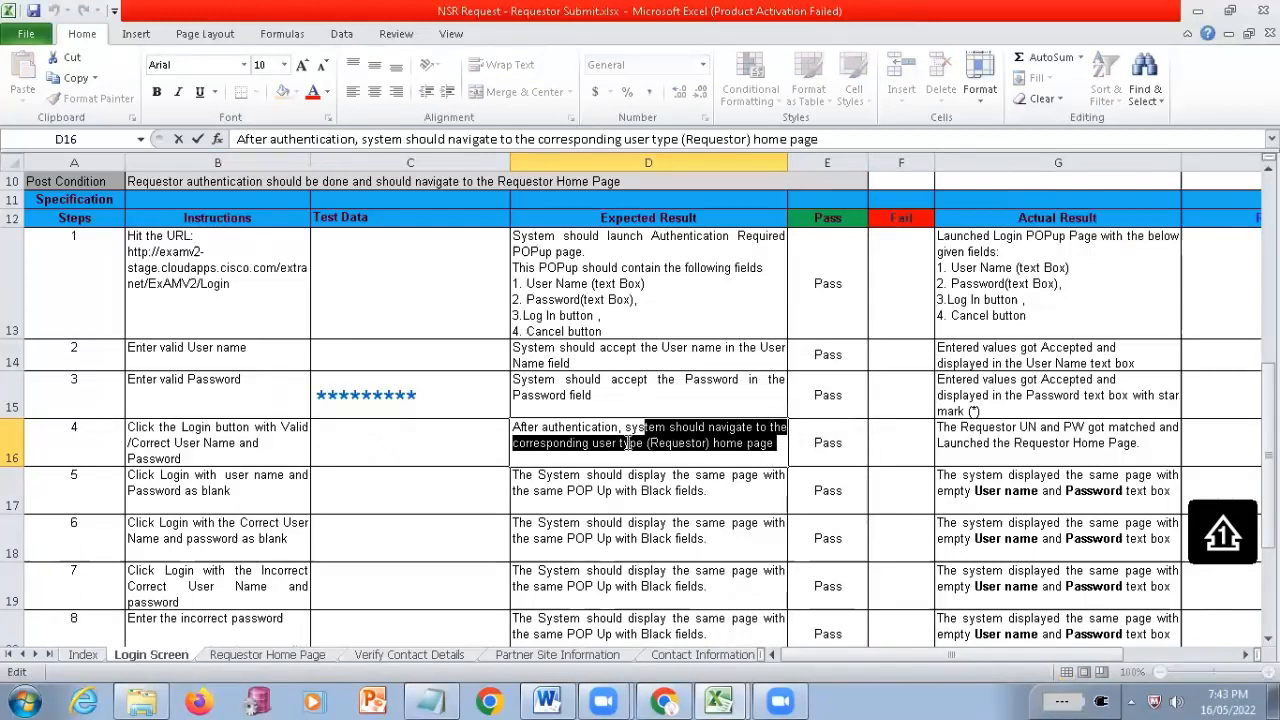
pyautogui.moveTo(647, 443); pyautogui.dragTo(565, 429)
pyautogui.hotkey('shift', 'Home')
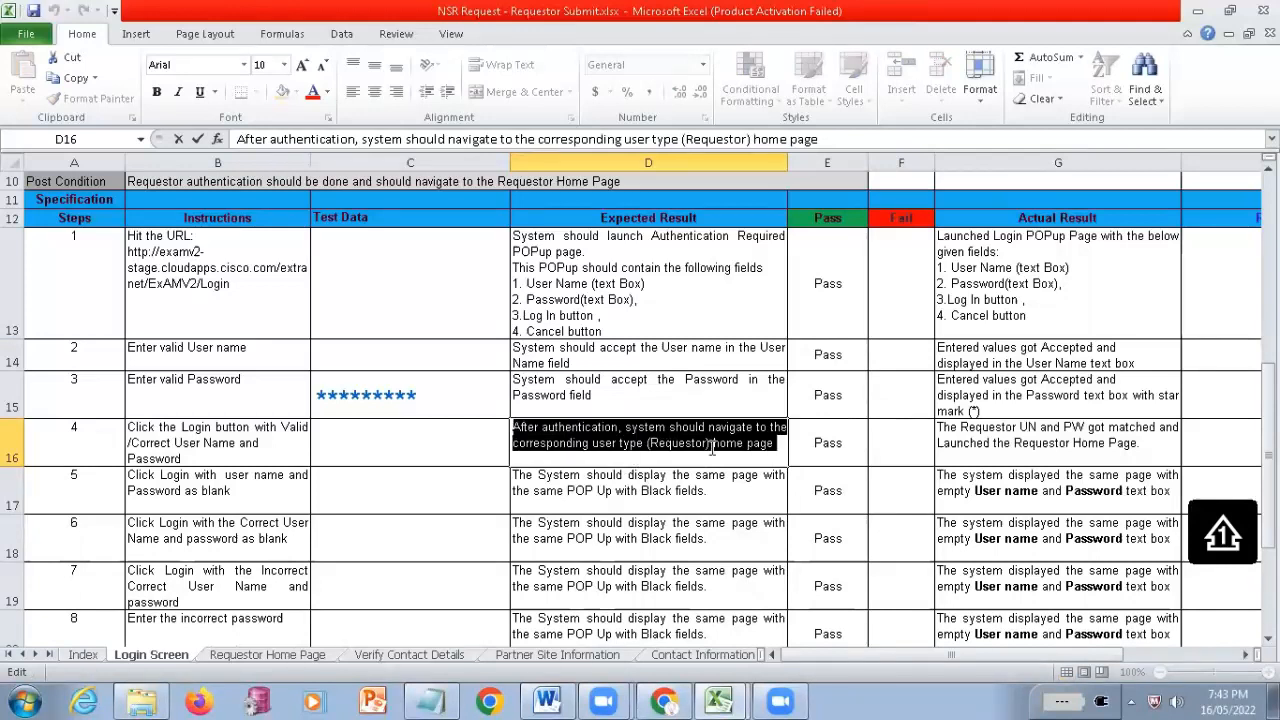
# Read step 4's actual result and compare it with the expected result
pyautogui.click(975, 437)
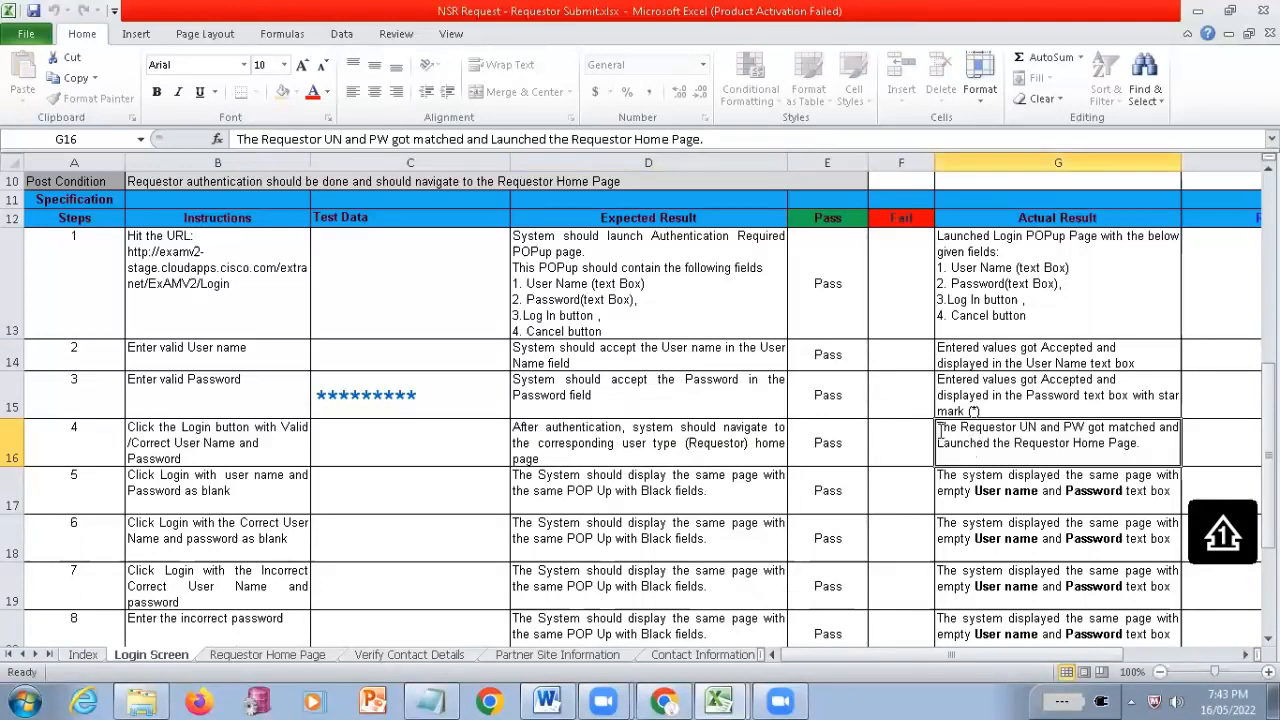
pyautogui.doubleClick(940, 432)
pyautogui.moveTo(940, 430); pyautogui.dragTo(1164, 468)
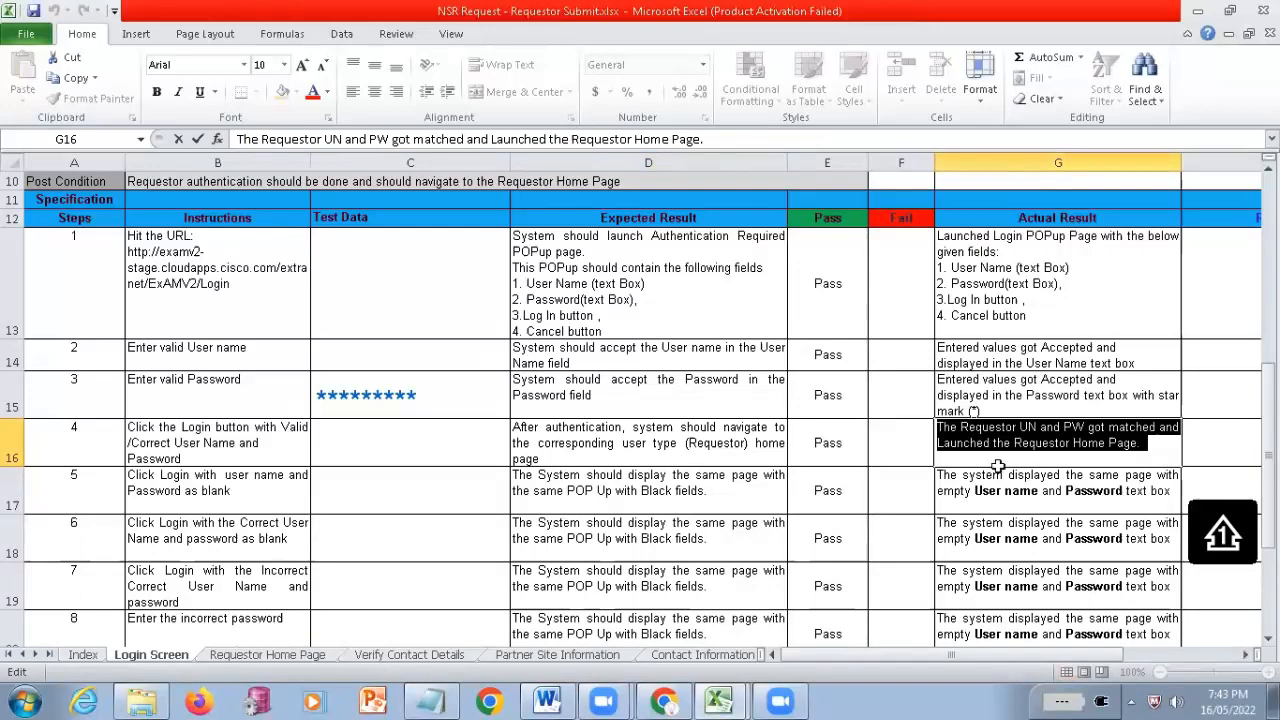
pyautogui.click(645, 443)
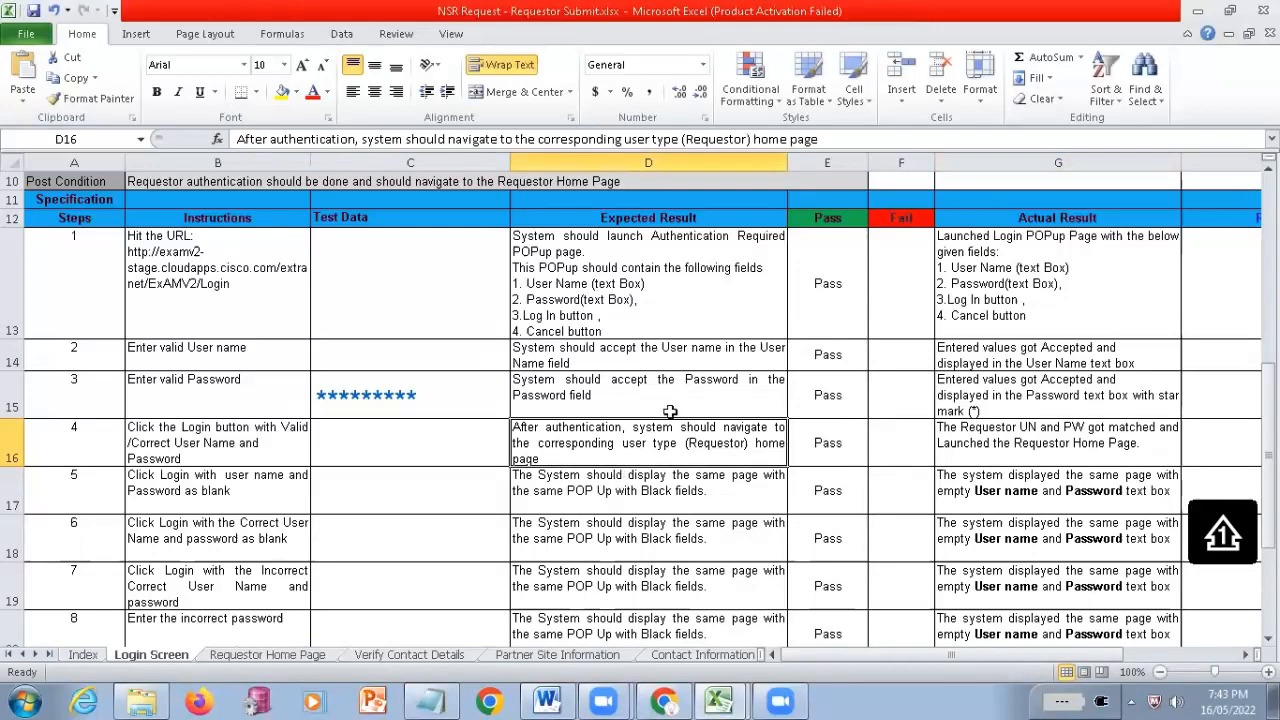
pyautogui.click(964, 453)
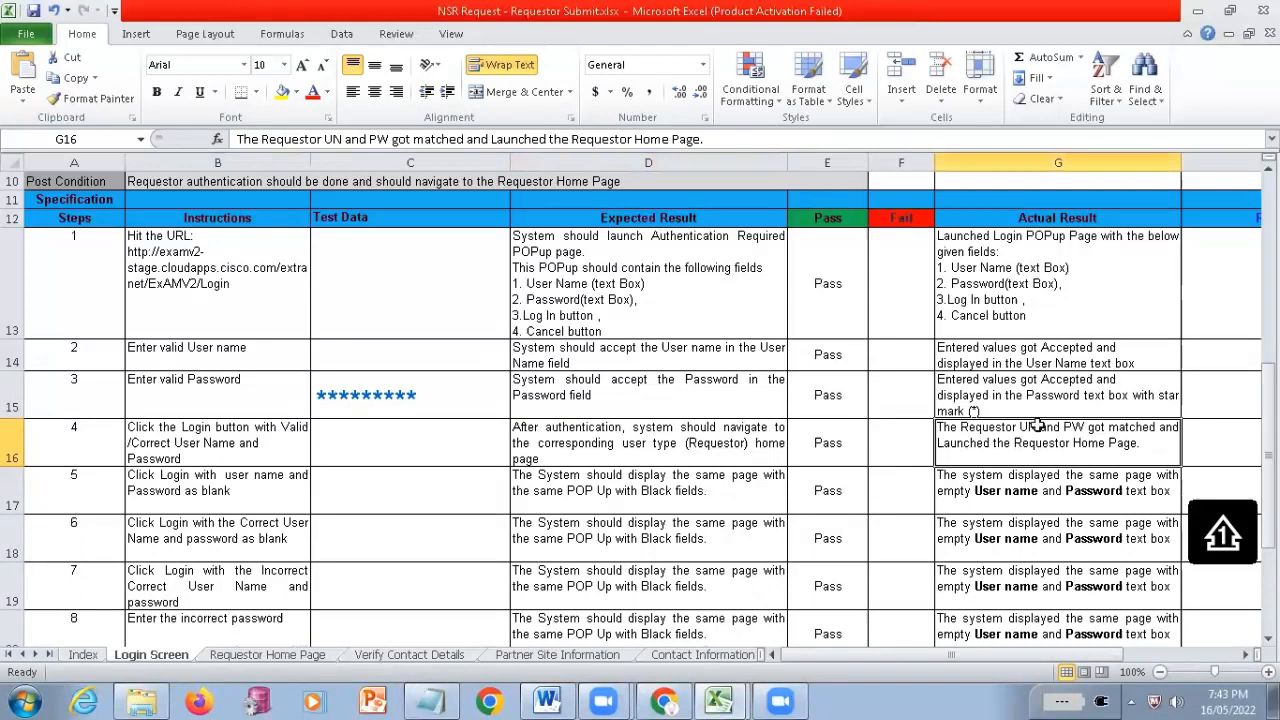
pyautogui.doubleClick(1161, 437)
pyautogui.hotkey('shift', 'Home')
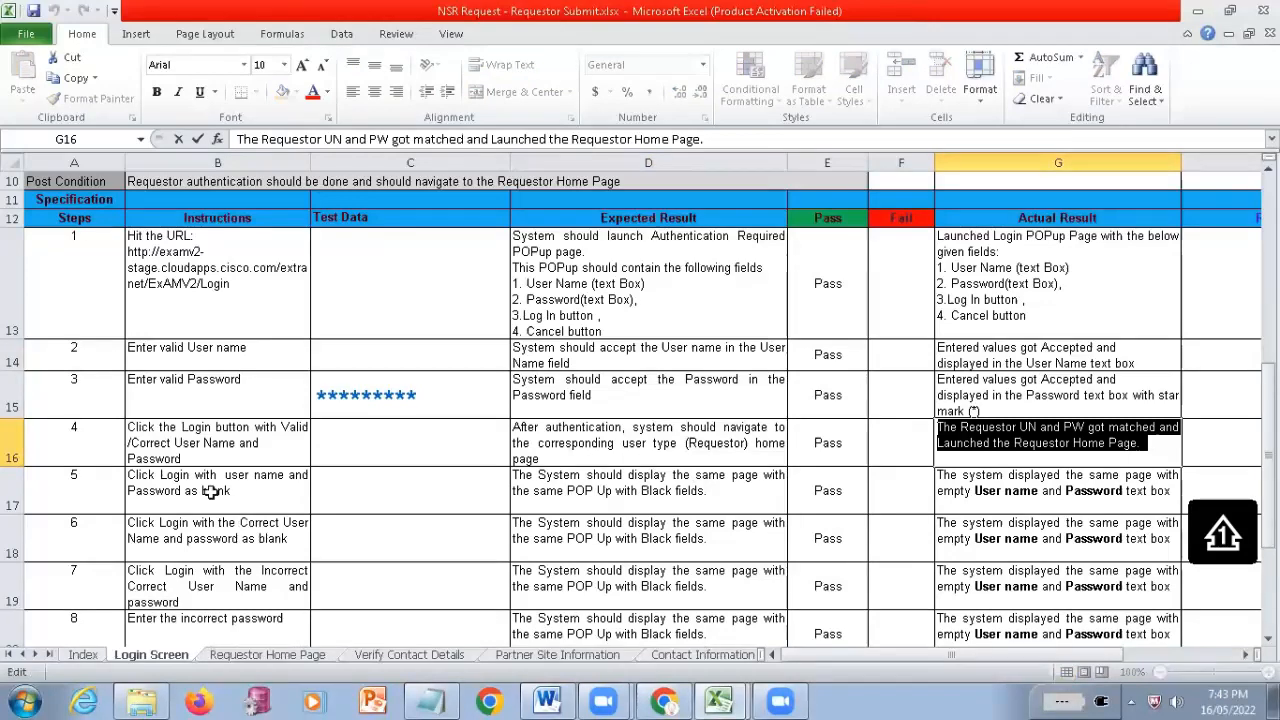
# Review step 5's blank user name and password instruction, and highlight its expected result through its actual result
pyautogui.moveTo(208, 489); pyautogui.dragTo(216, 586)
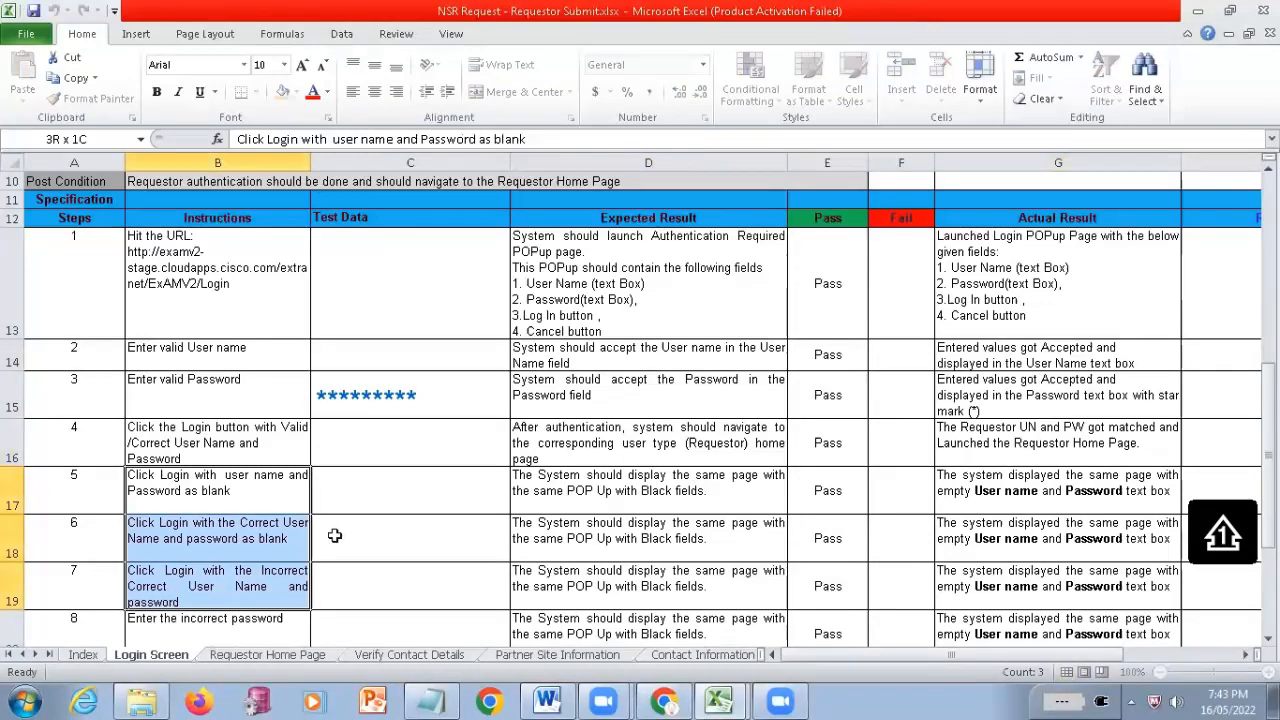
pyautogui.scroll(-1, 204, 441)
pyautogui.click(210, 438)
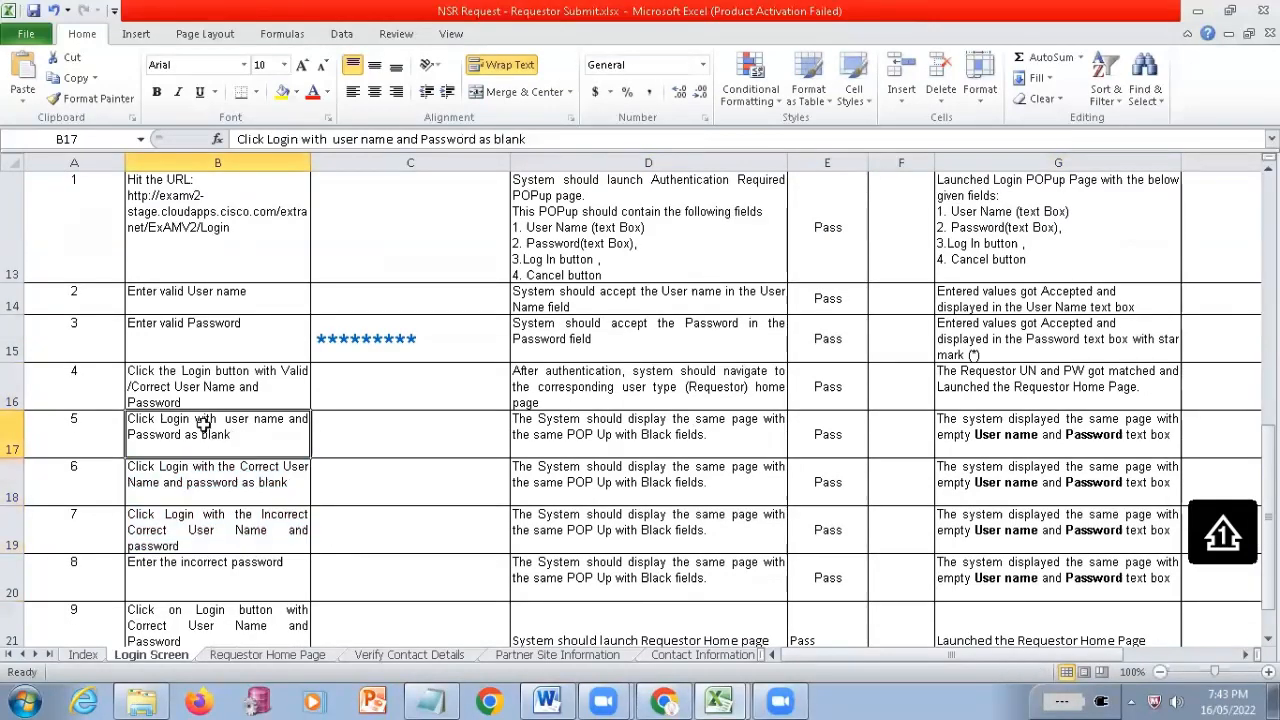
pyautogui.doubleClick(262, 433)
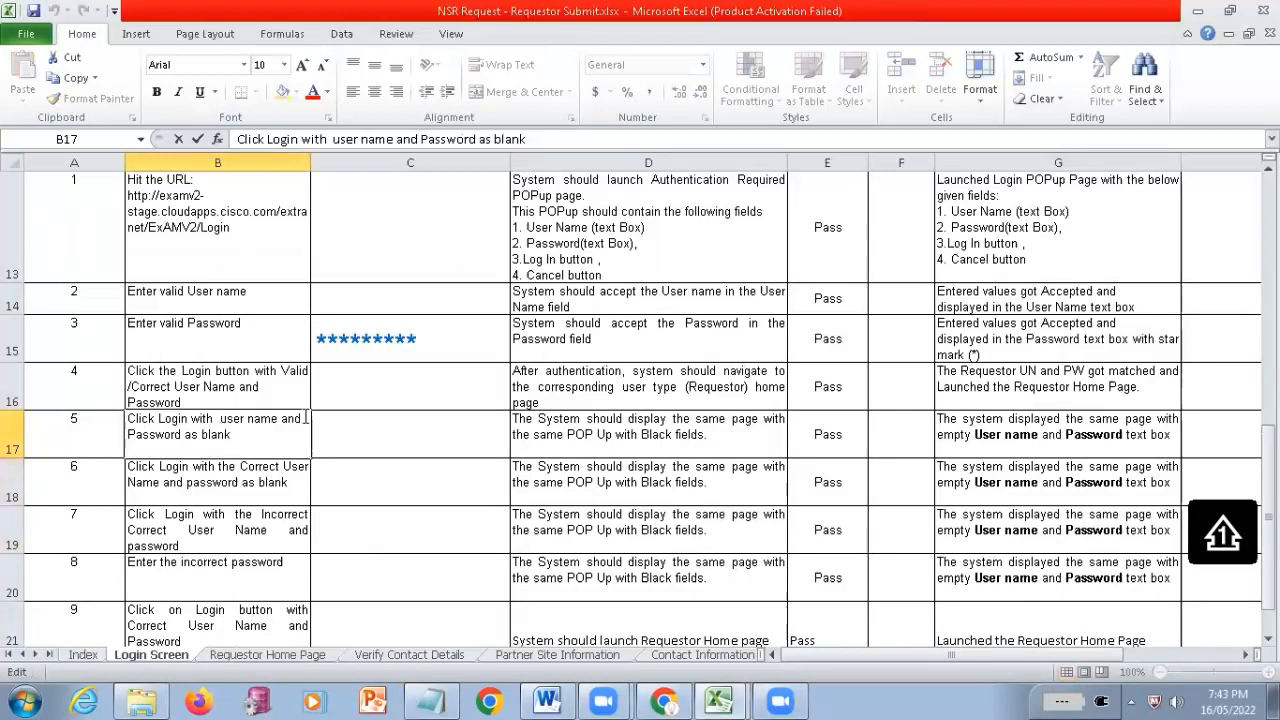
pyautogui.moveTo(305, 418); pyautogui.dragTo(220, 420)
pyautogui.keyDown('shift'); pyautogui.click(240, 437); pyautogui.keyUp('shift')
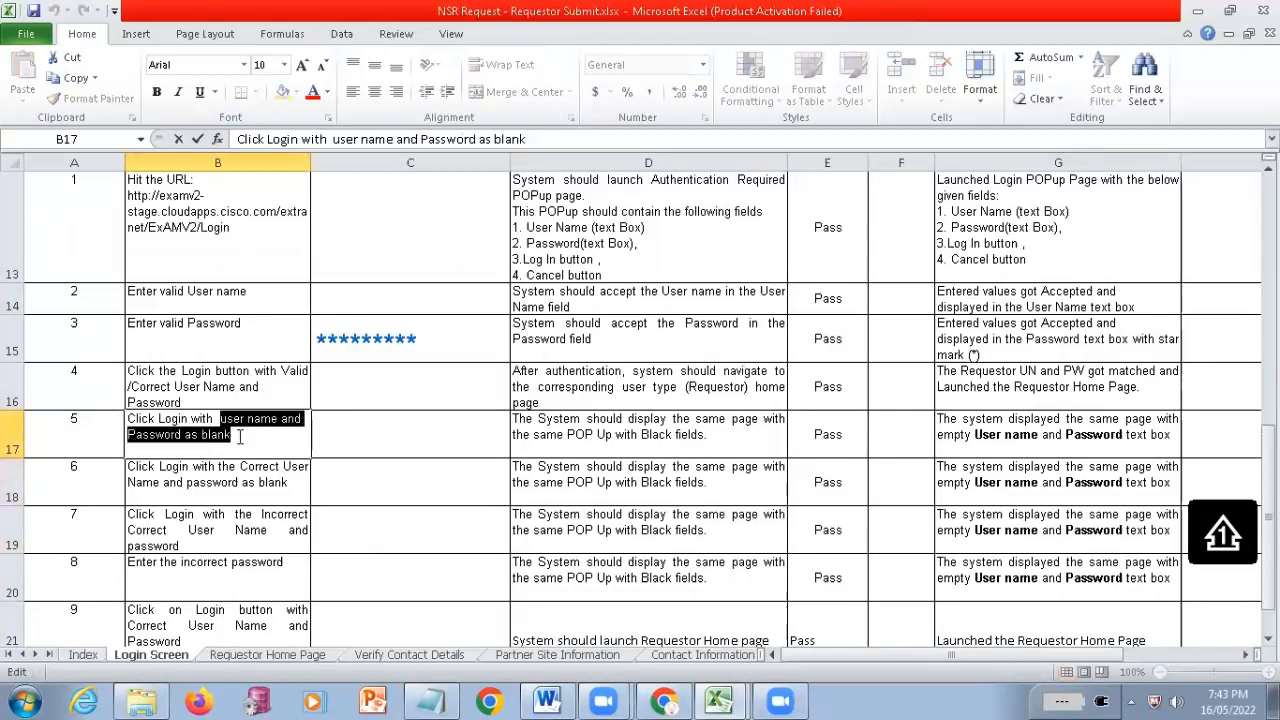
pyautogui.click(742, 432)
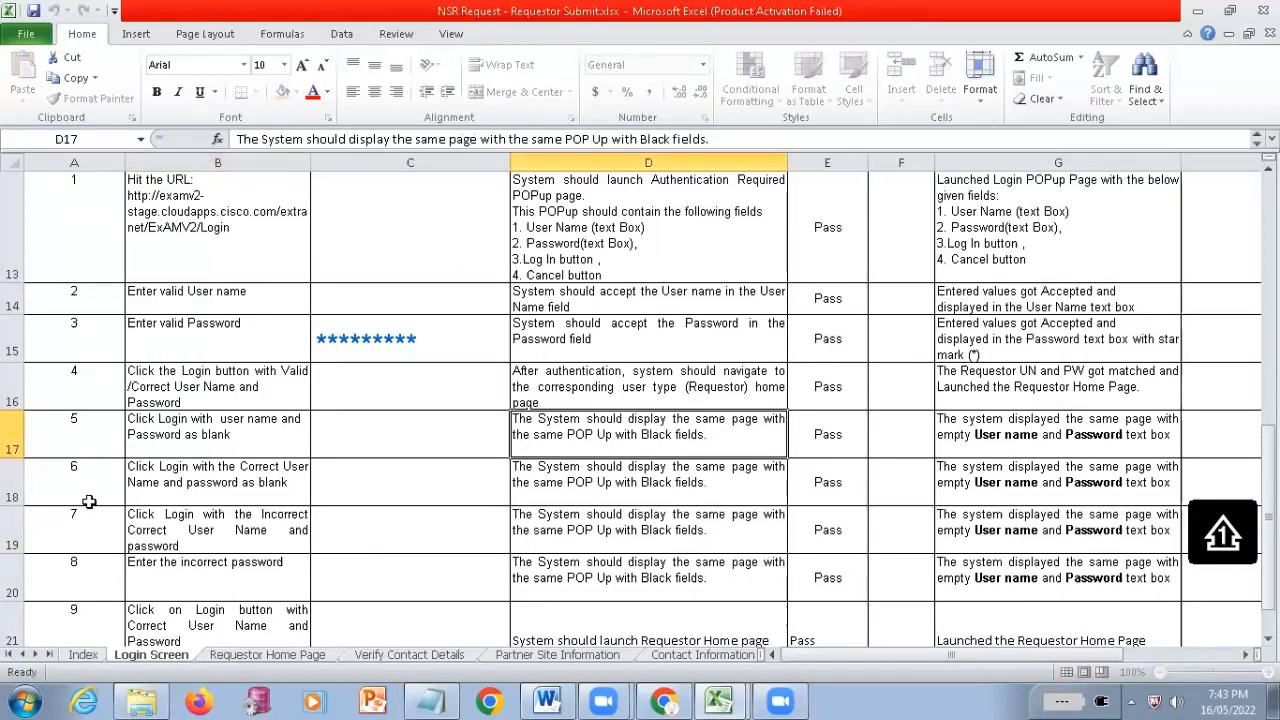
pyautogui.hotkey('shift', 'Right')
pyautogui.hotkey('shift', 'Right')
pyautogui.hotkey('shift', 'Right')
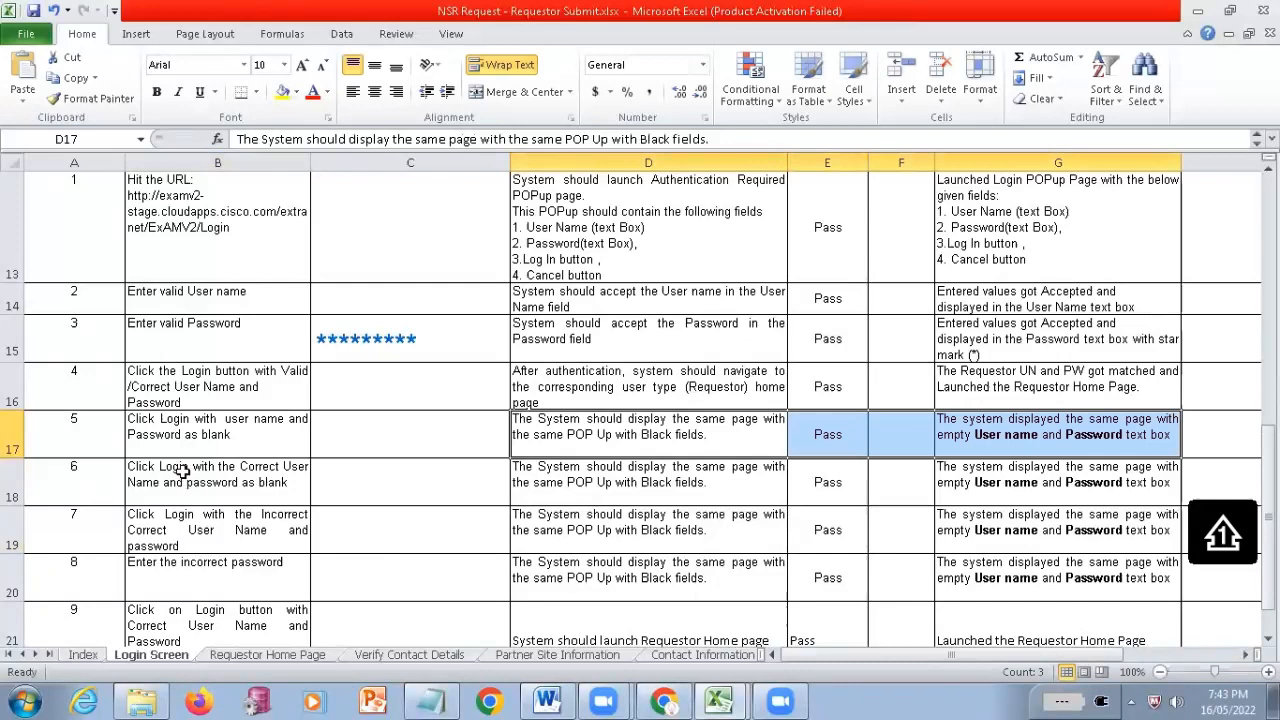
# Review step 6's correct user name with blank password instruction, and highlight its expected result through its actual result
pyautogui.click(183, 472)
pyautogui.doubleClick(219, 490)
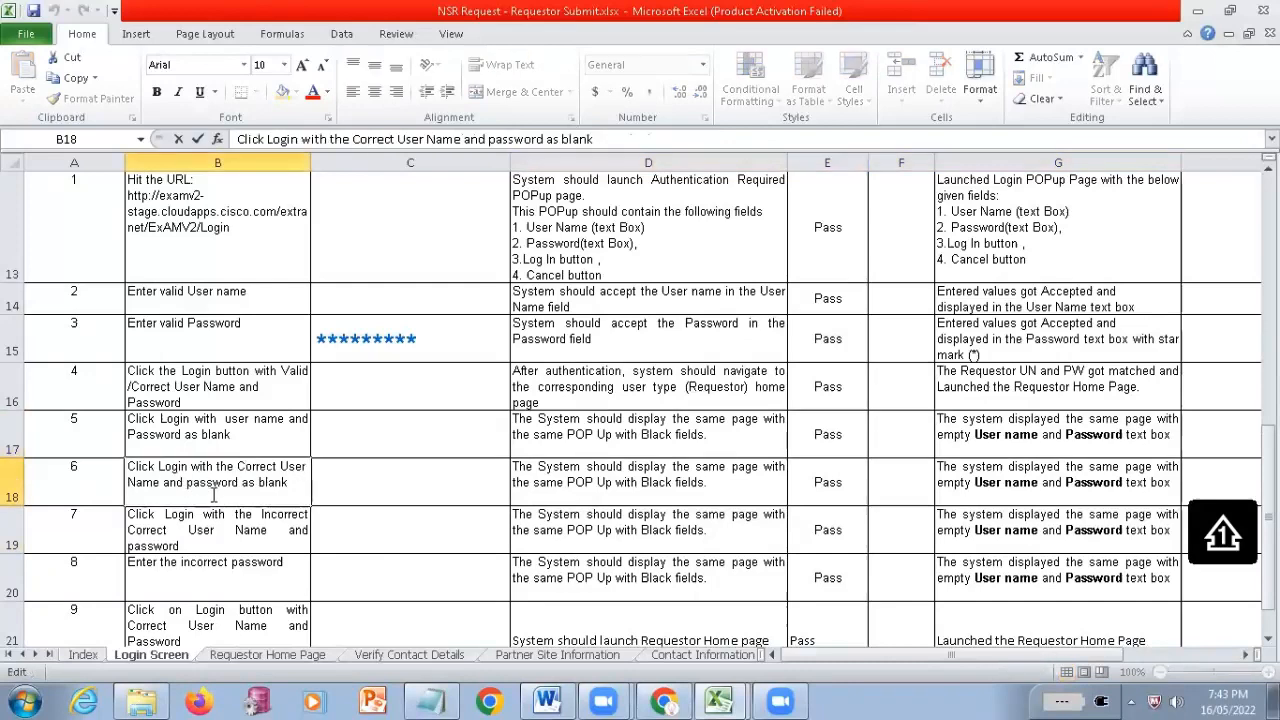
pyautogui.moveTo(290, 484); pyautogui.dragTo(243, 470)
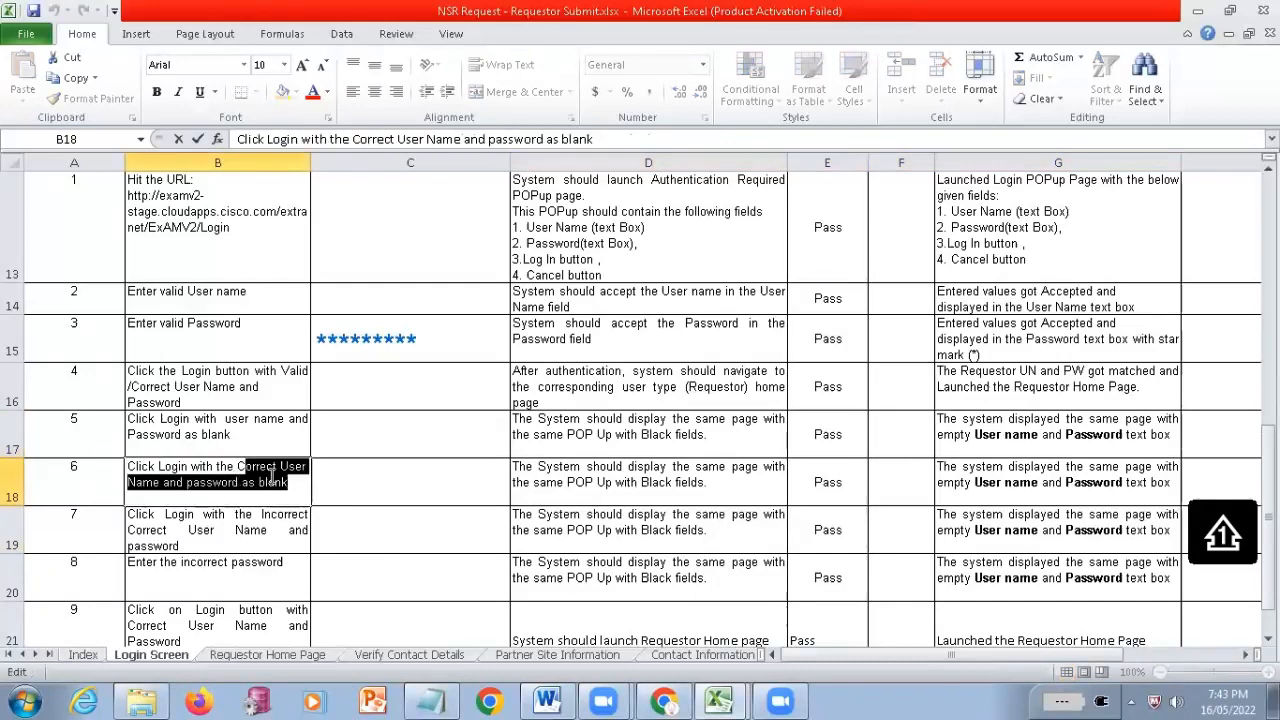
pyautogui.click(672, 483)
pyautogui.hotkey('shift', 'Right')
pyautogui.hotkey('shift', 'Right')
pyautogui.hotkey('shift', 'Right')
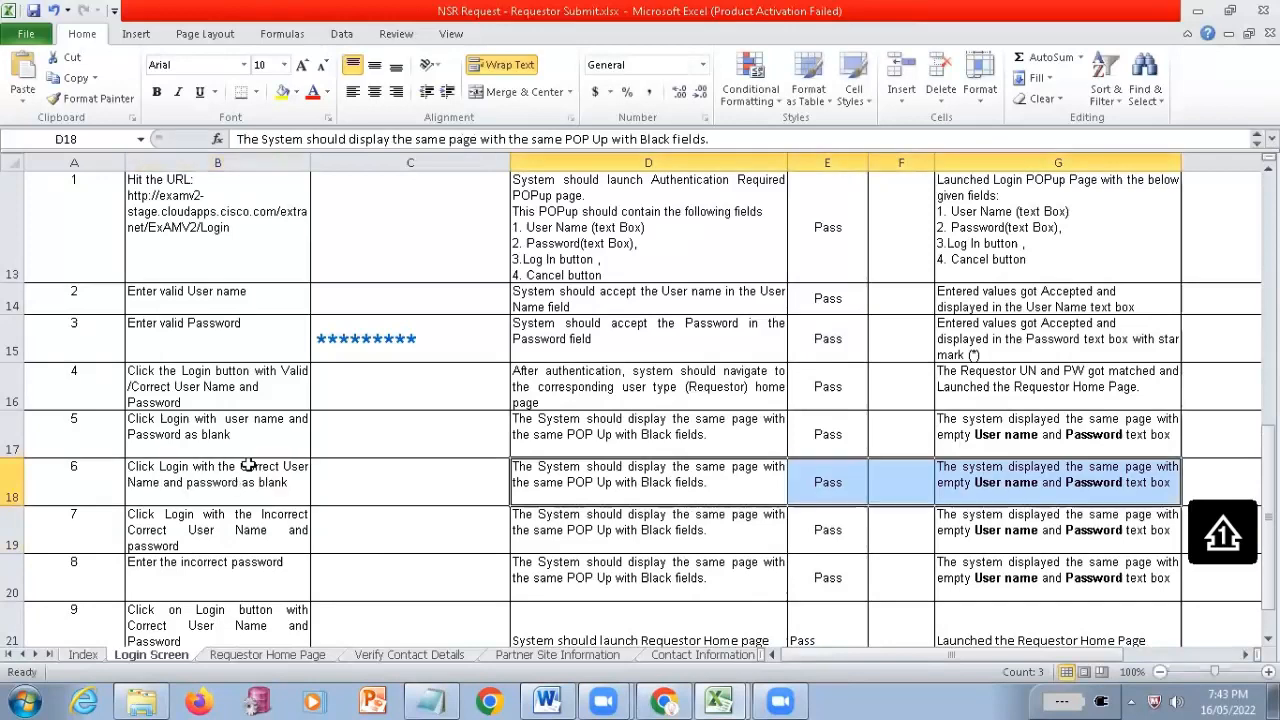
# Highlight the instructions of steps 5 to 8 and reread the credential condition in step 6
pyautogui.click(249, 455)
pyautogui.keyDown('shift'); pyautogui.click(250, 575); pyautogui.keyUp('shift')
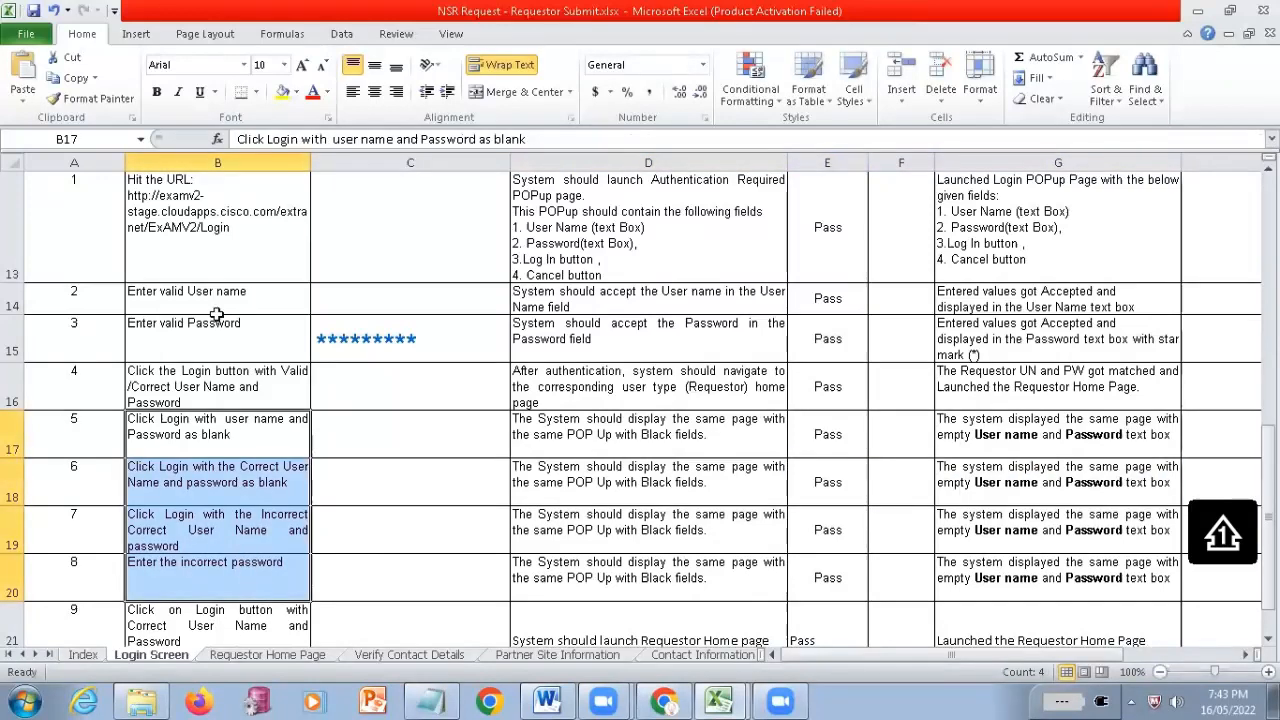
pyautogui.scroll(-1, 216, 315)
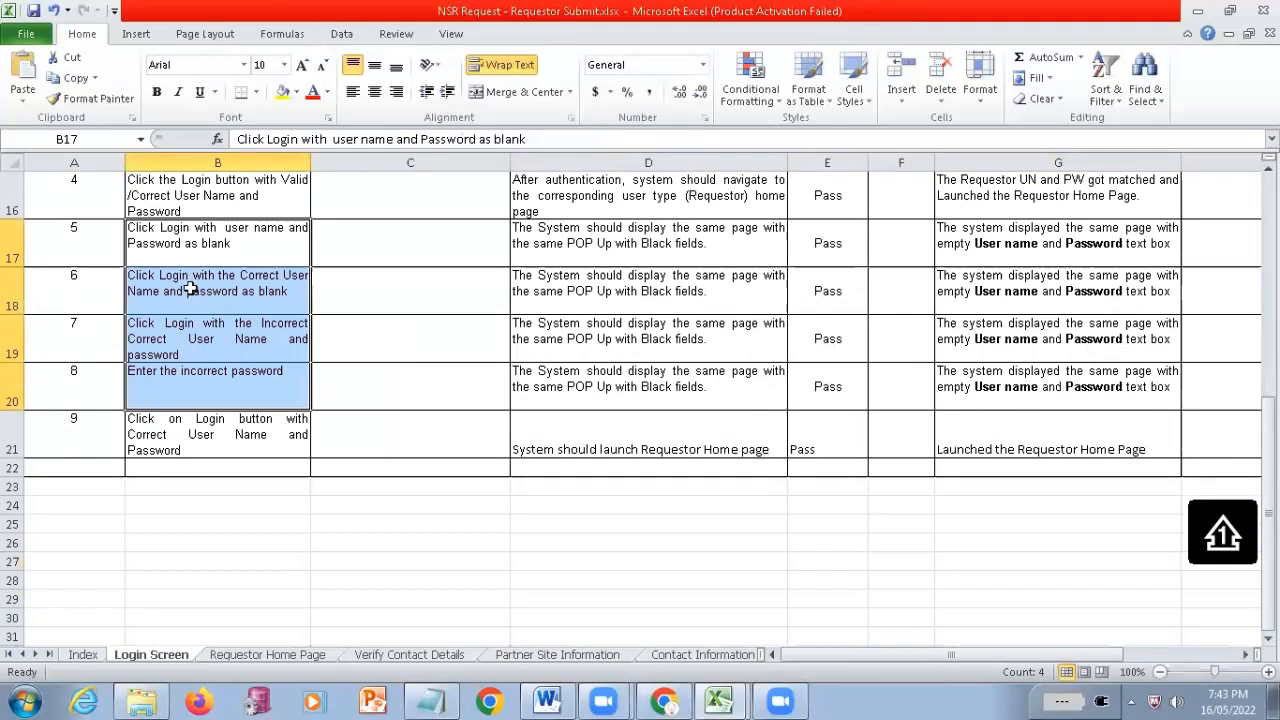
pyautogui.doubleClick(190, 328)
pyautogui.doubleClick(237, 283)
pyautogui.moveTo(236, 281); pyautogui.dragTo(308, 282)
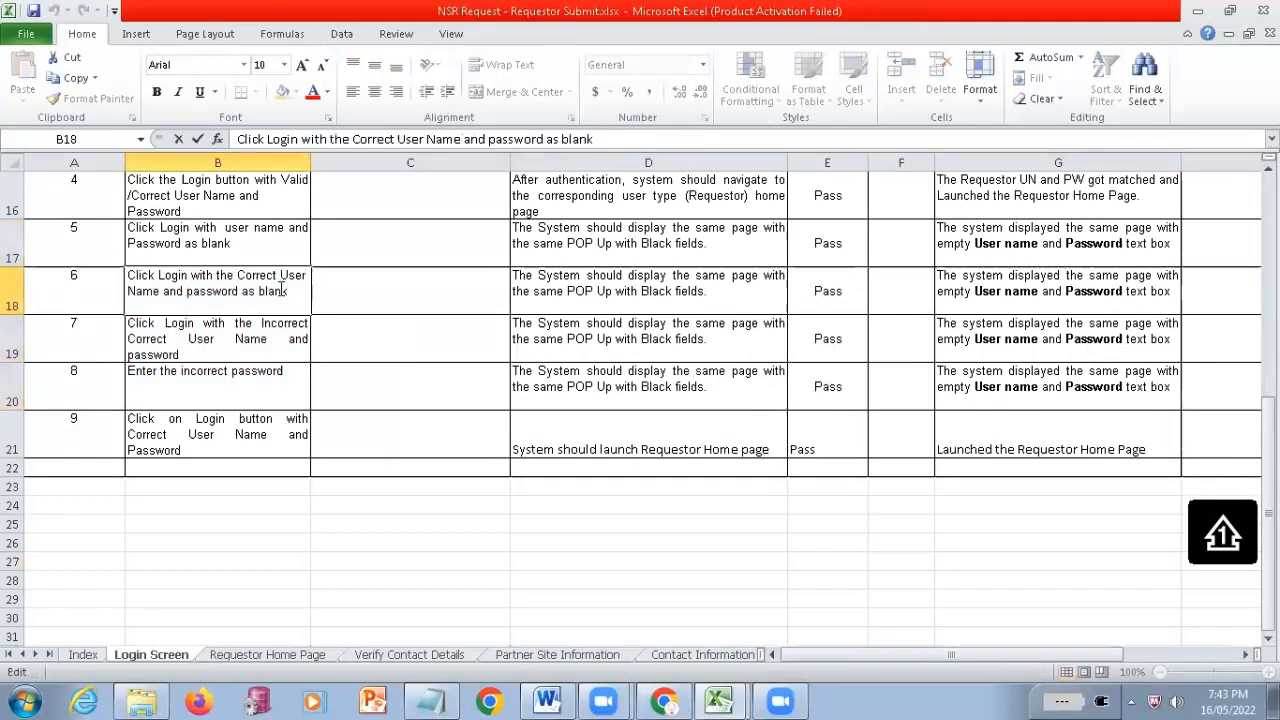
pyautogui.moveTo(236, 299); pyautogui.dragTo(240, 299)
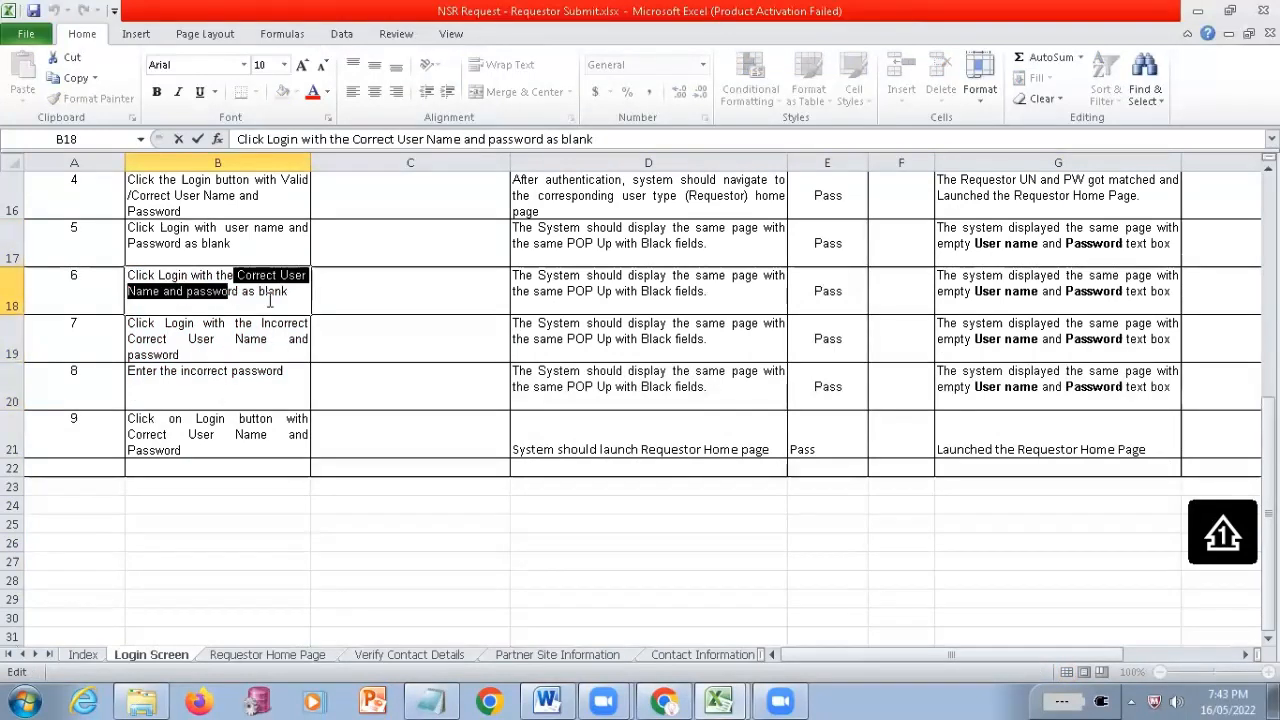
# Examine the incorrect user name and password instructions in steps 7 and 8
pyautogui.click(187, 336)
pyautogui.doubleClick(190, 333)
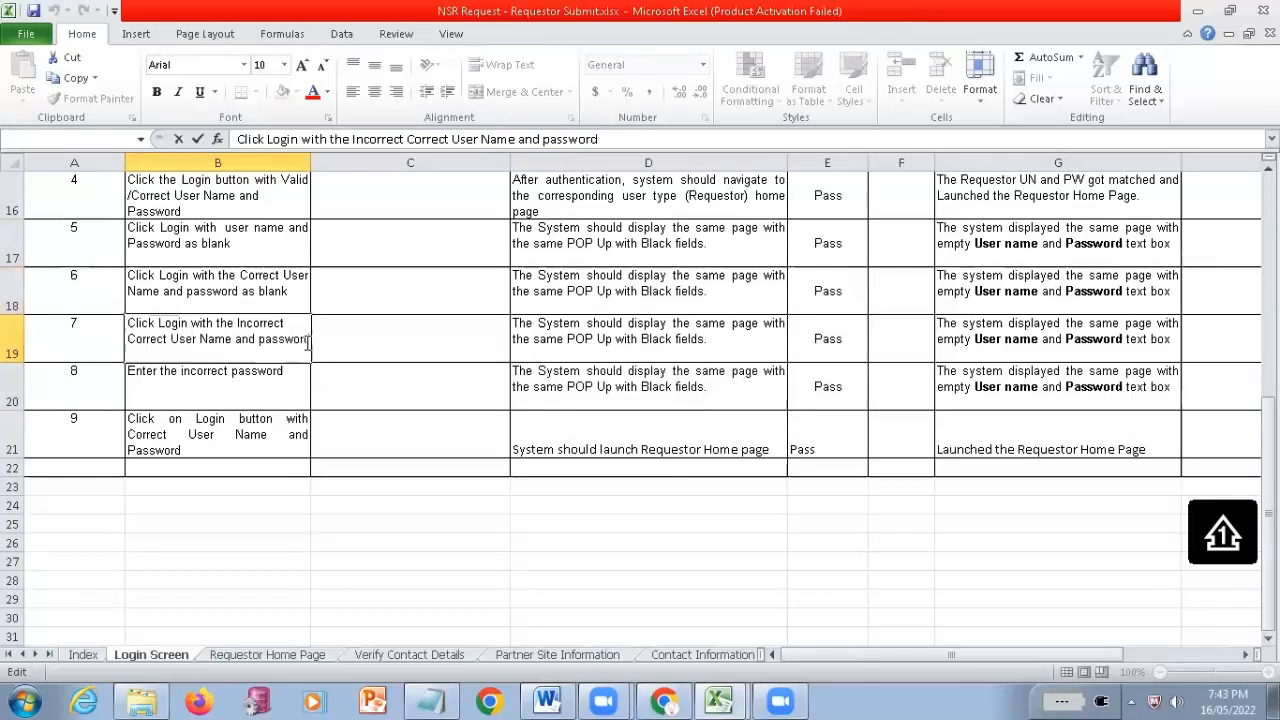
pyautogui.keyDown('shift'); pyautogui.click(310, 342); pyautogui.keyUp('shift')
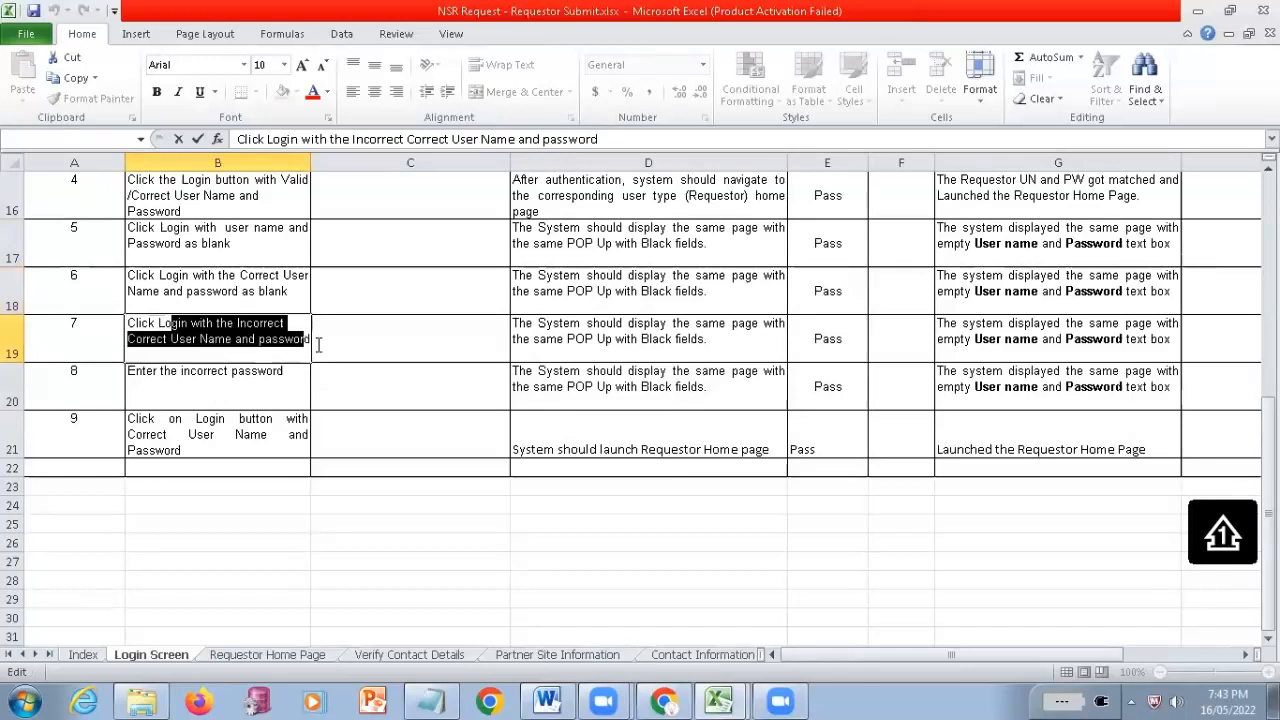
pyautogui.click(182, 391)
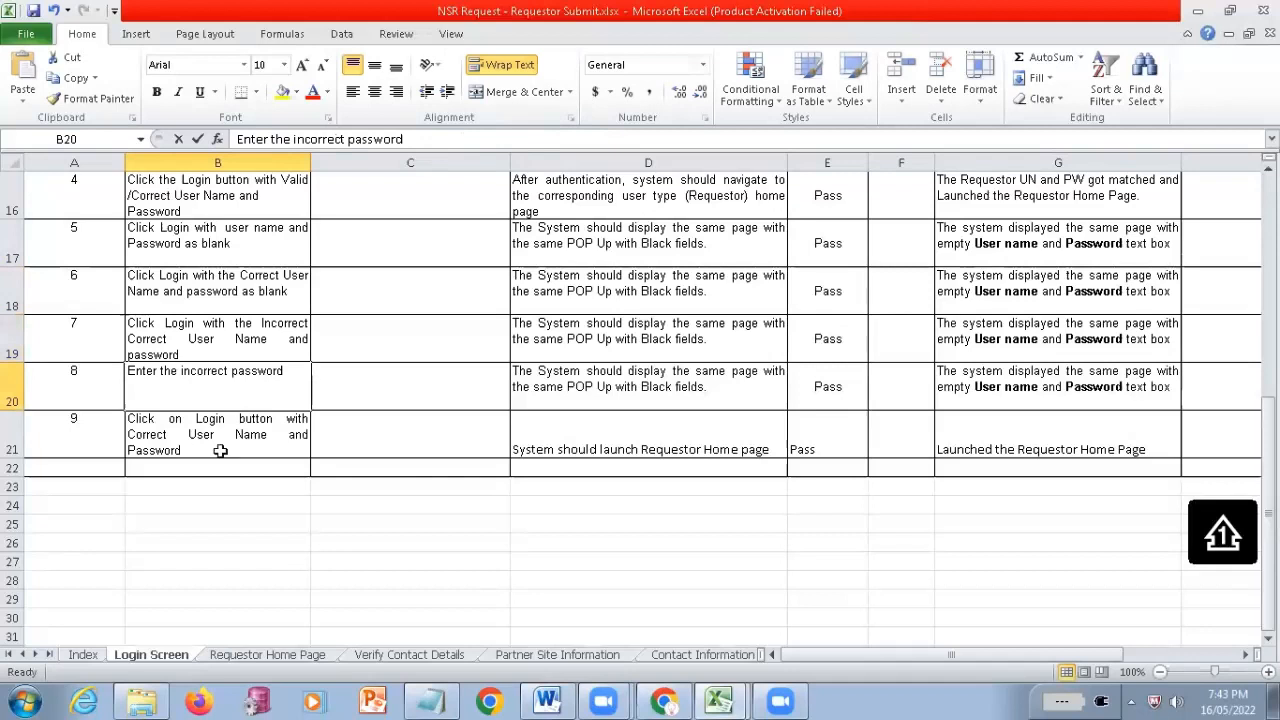
pyautogui.doubleClick(171, 371)
pyautogui.moveTo(171, 371); pyautogui.dragTo(300, 366)
# Compare the instructions, expected results and actual results of negative login steps 5 to 8, highlighting them as one block
pyautogui.moveTo(214, 252); pyautogui.dragTo(222, 412)
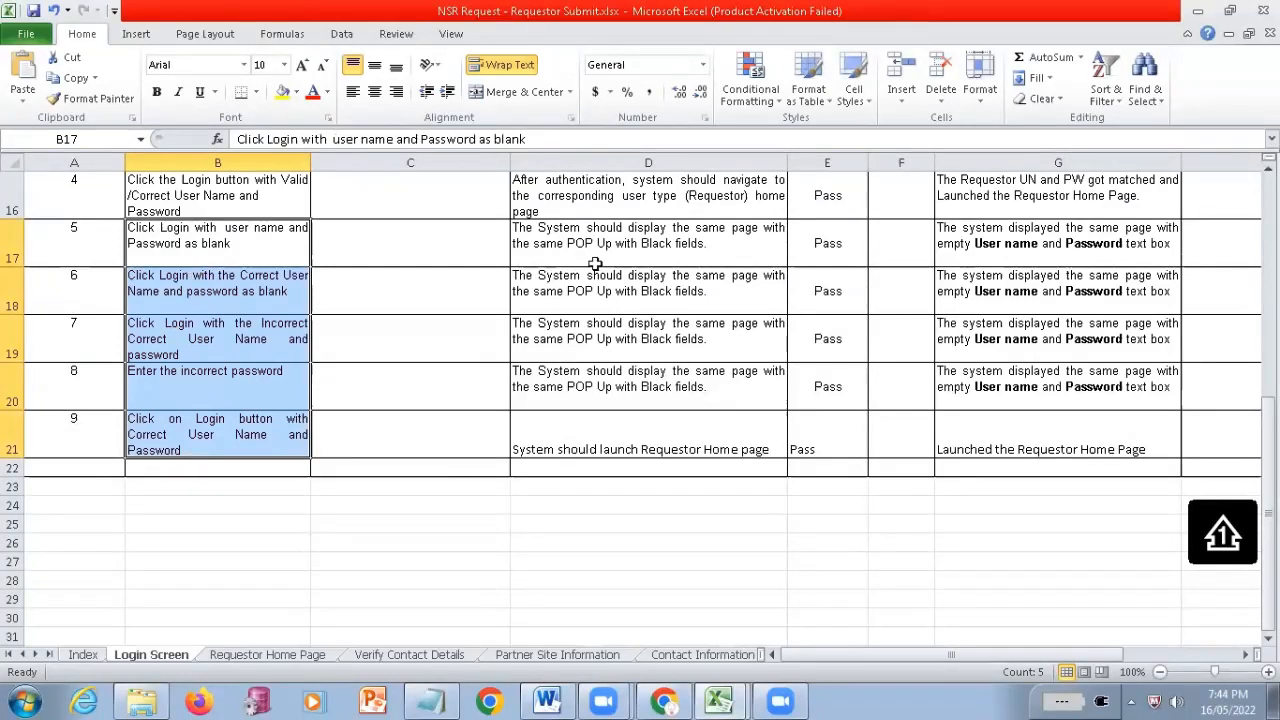
pyautogui.press('Down')
pyautogui.moveTo(612, 197); pyautogui.dragTo(608, 380)
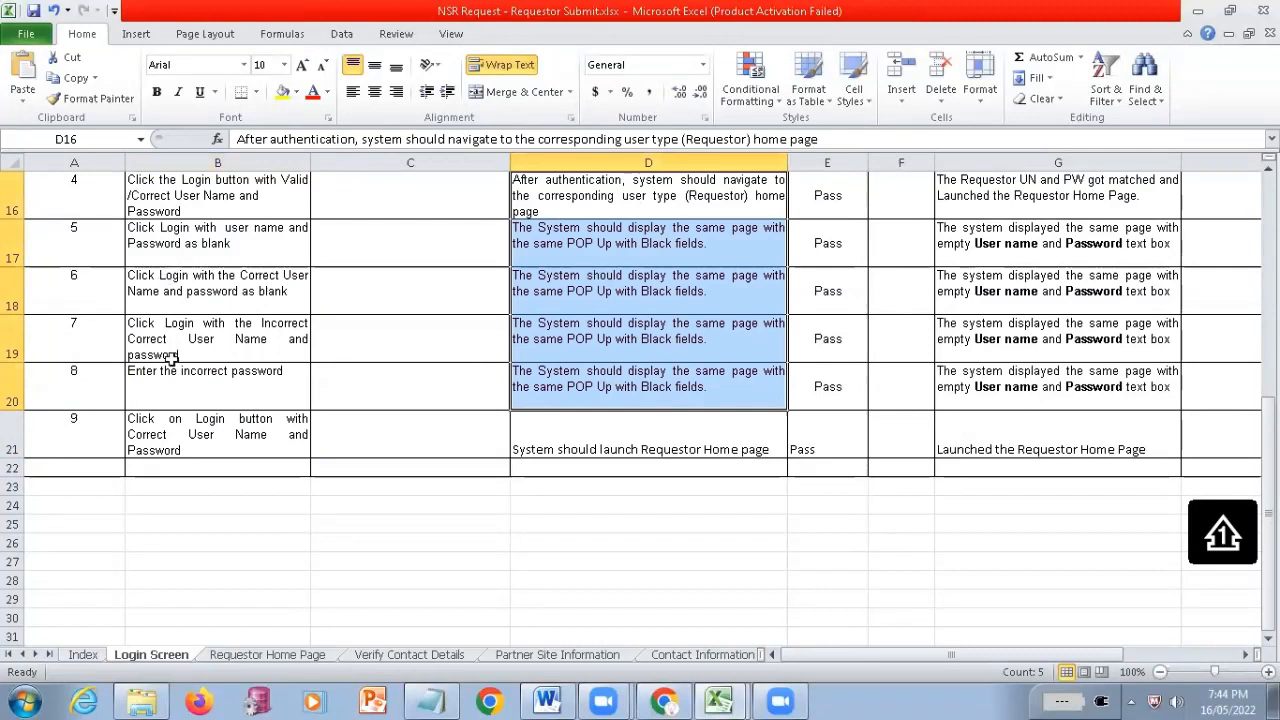
pyautogui.moveTo(182, 248); pyautogui.dragTo(170, 355)
pyautogui.click(572, 273)
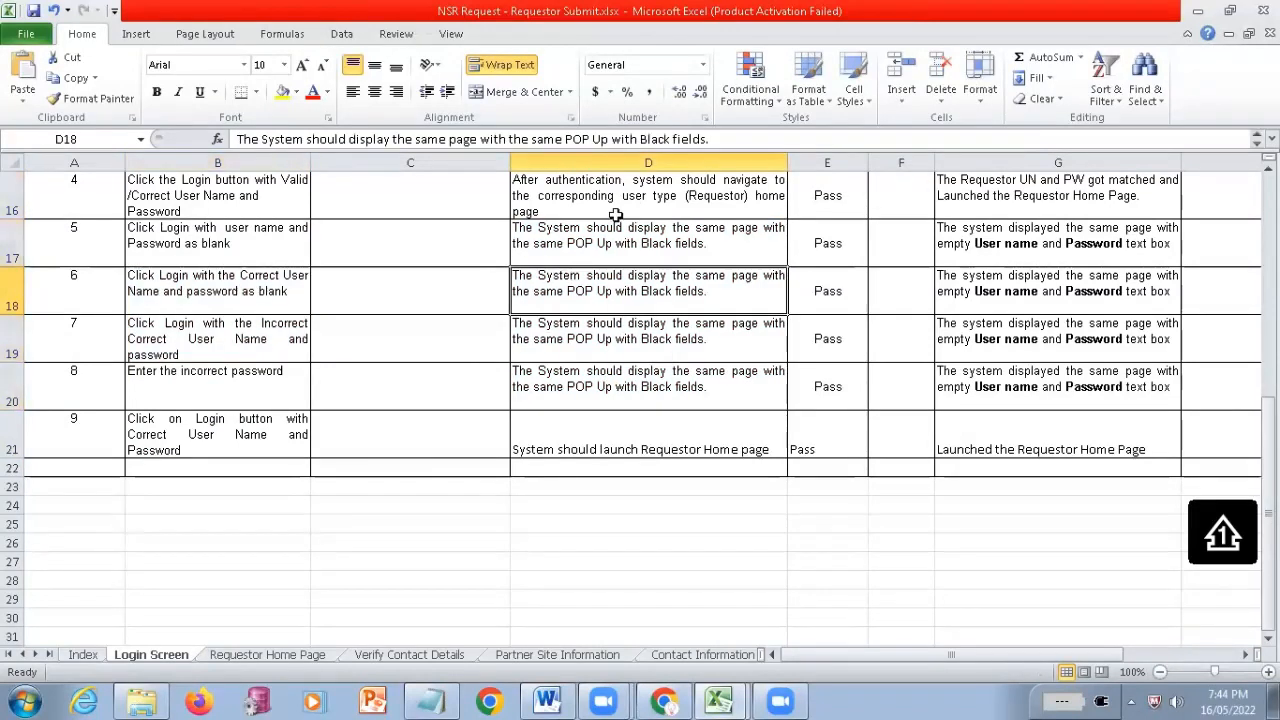
pyautogui.moveTo(991, 246); pyautogui.dragTo(996, 376)
pyautogui.moveTo(186, 252); pyautogui.dragTo(979, 430)
pyautogui.hotkey('shift', 'Up')
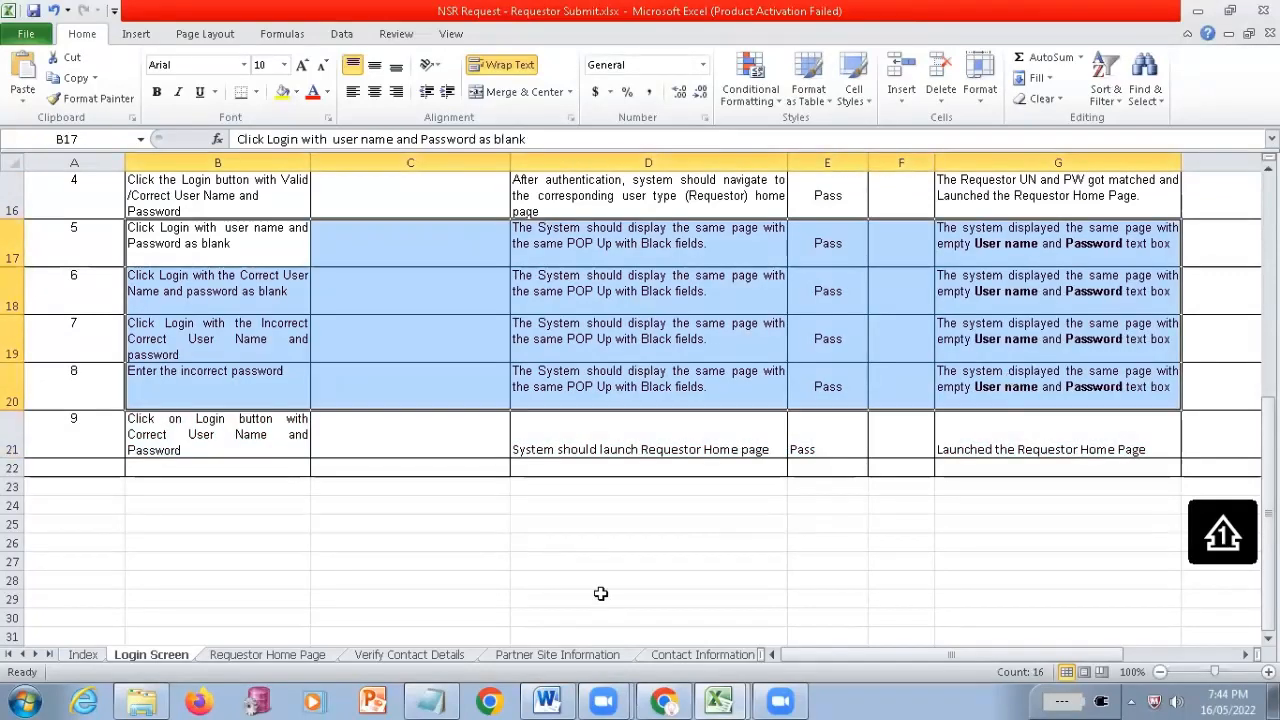
pyautogui.scroll(4, 600, 593)
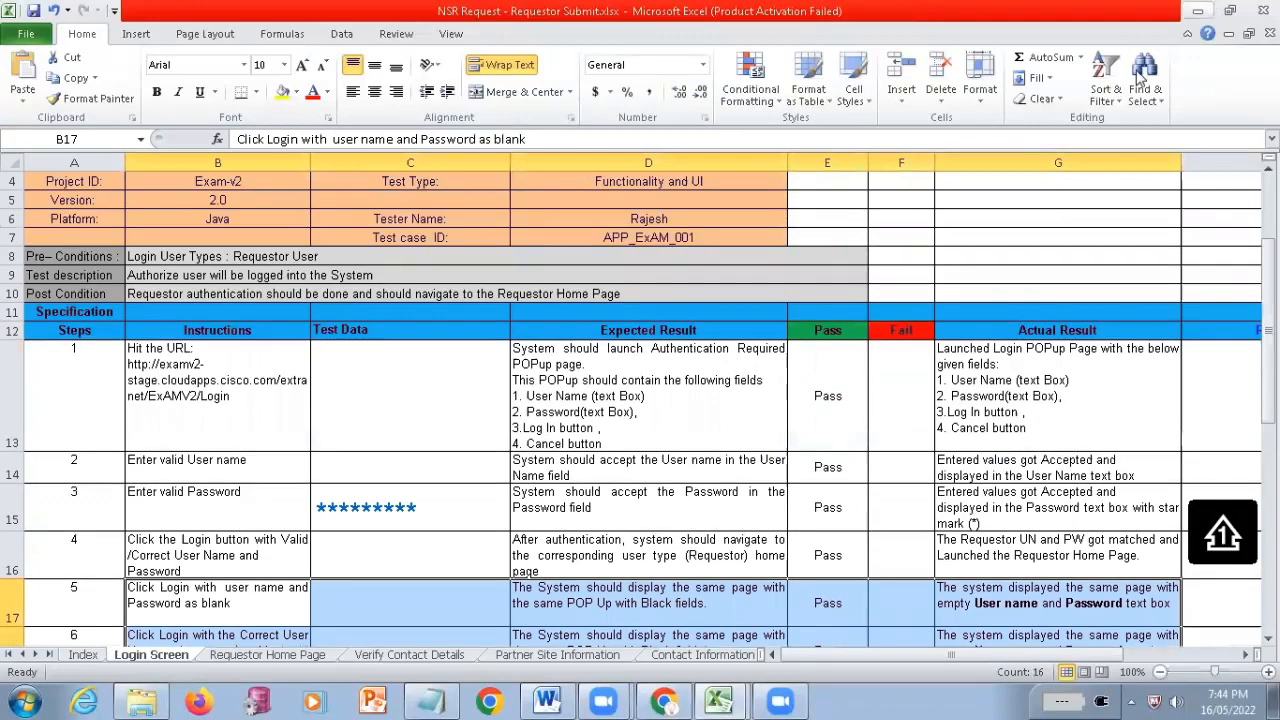
pyautogui.scroll(-3, 828, 391)
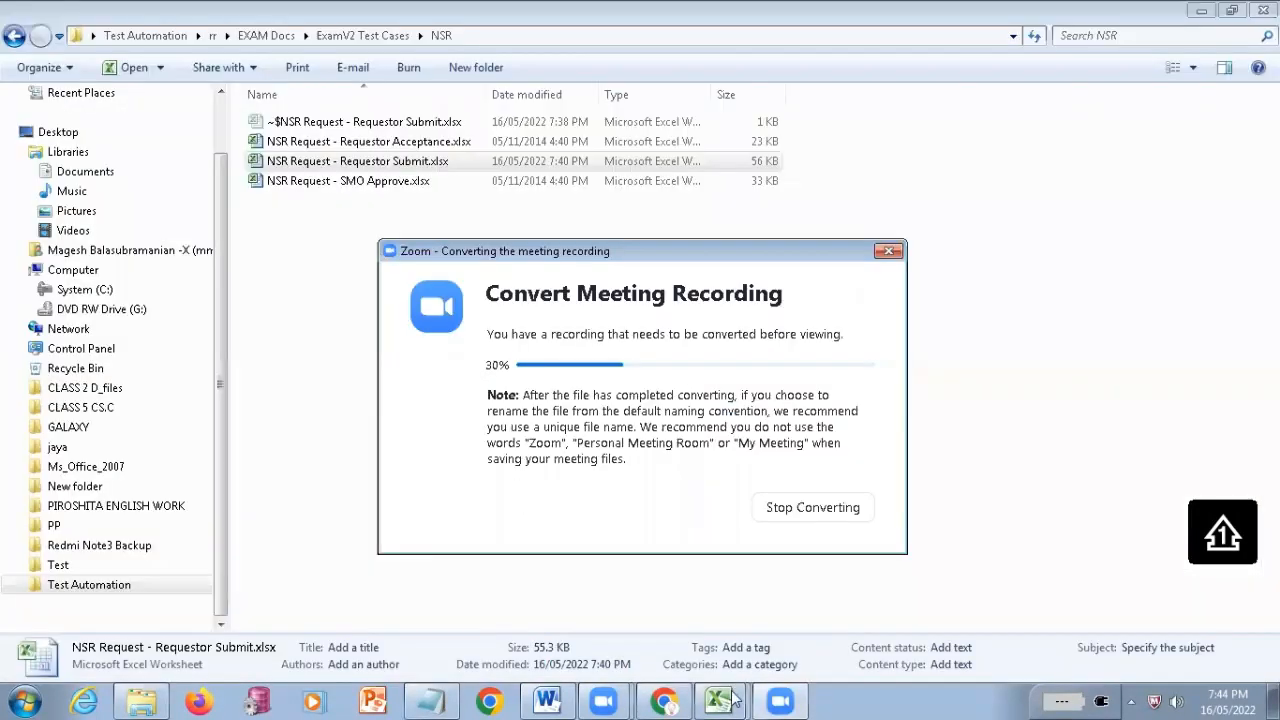
# Switch to the OrangeHRM Test Cases.xlsx workbook and examine the naming format in the first entry under Test Case ID
pyautogui.click(733, 697)
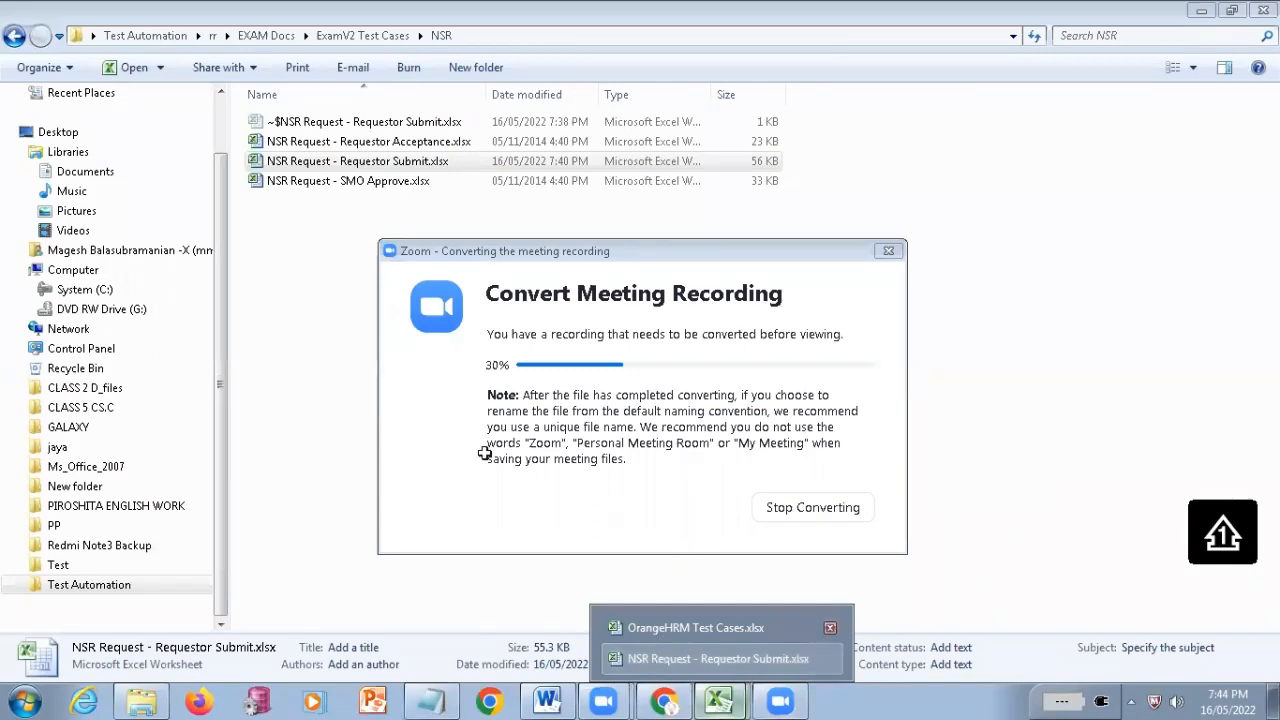
pyautogui.click(660, 629)
pyautogui.click(82, 300)
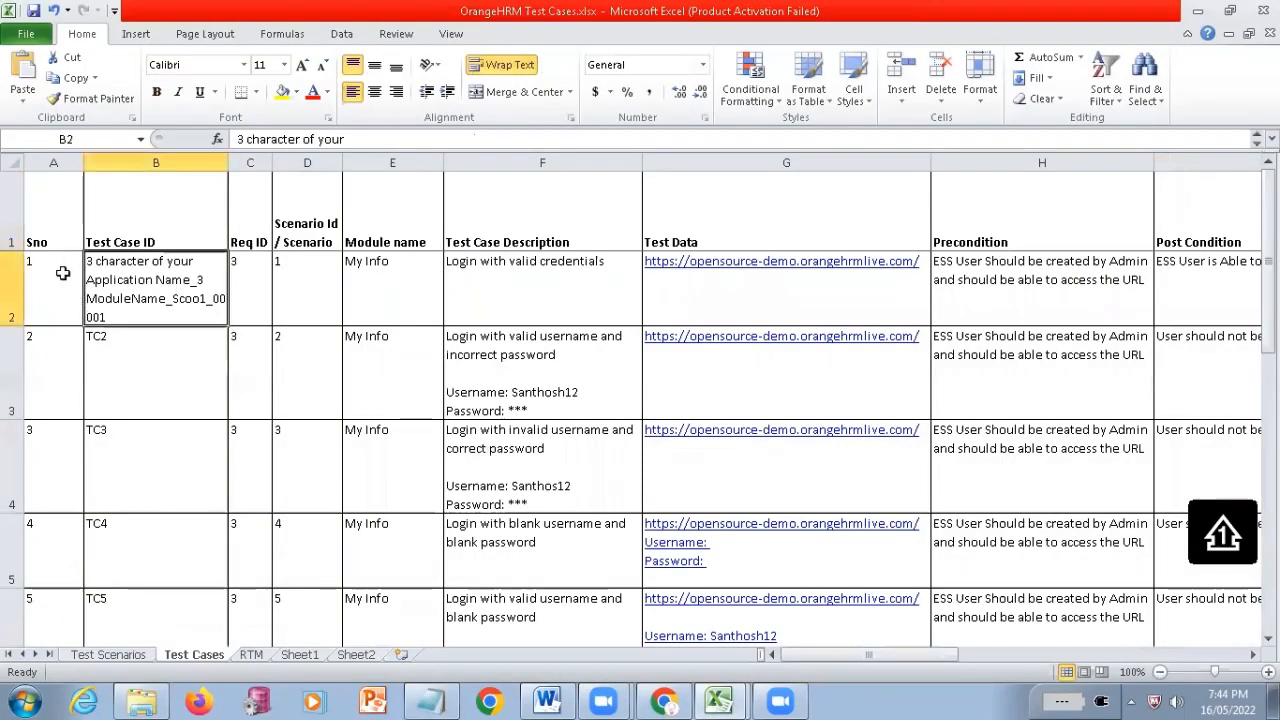
pyautogui.press('Left')
pyautogui.click(148, 288)
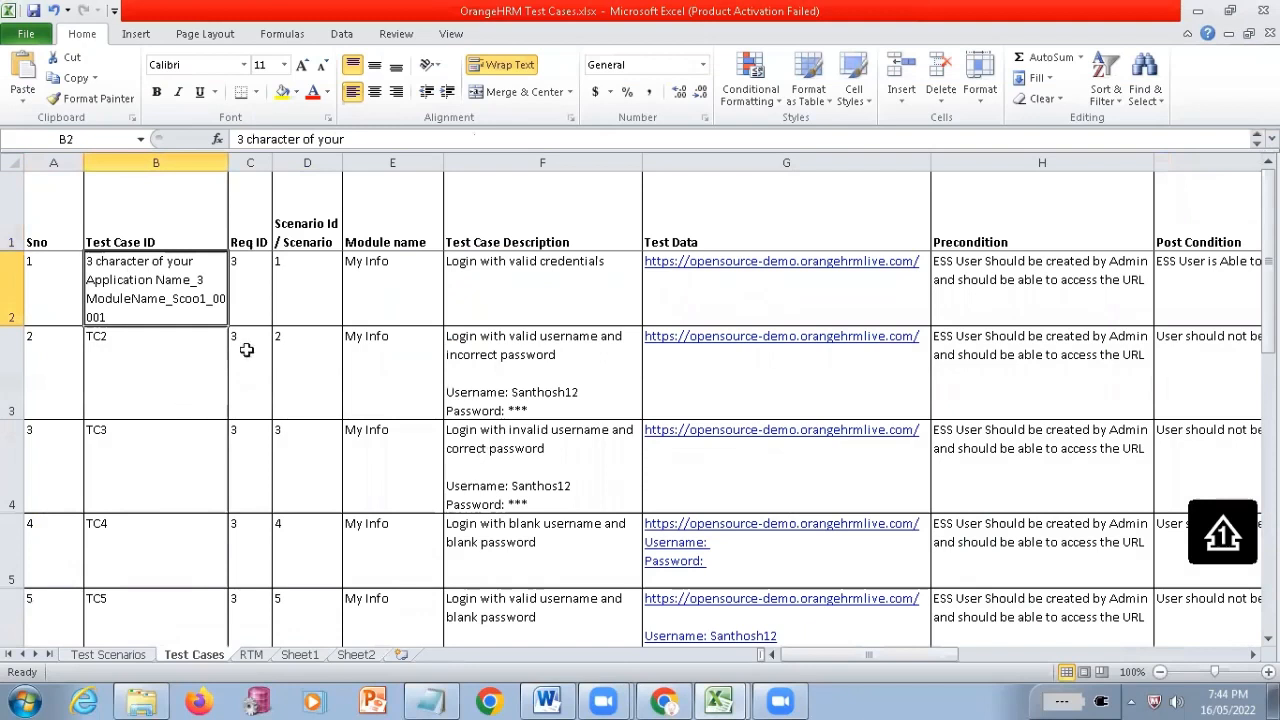
# Highlight the Test Case ID column from its heading through TC3, and the first four test cases from ID through description
pyautogui.moveTo(160, 220); pyautogui.dragTo(200, 460)
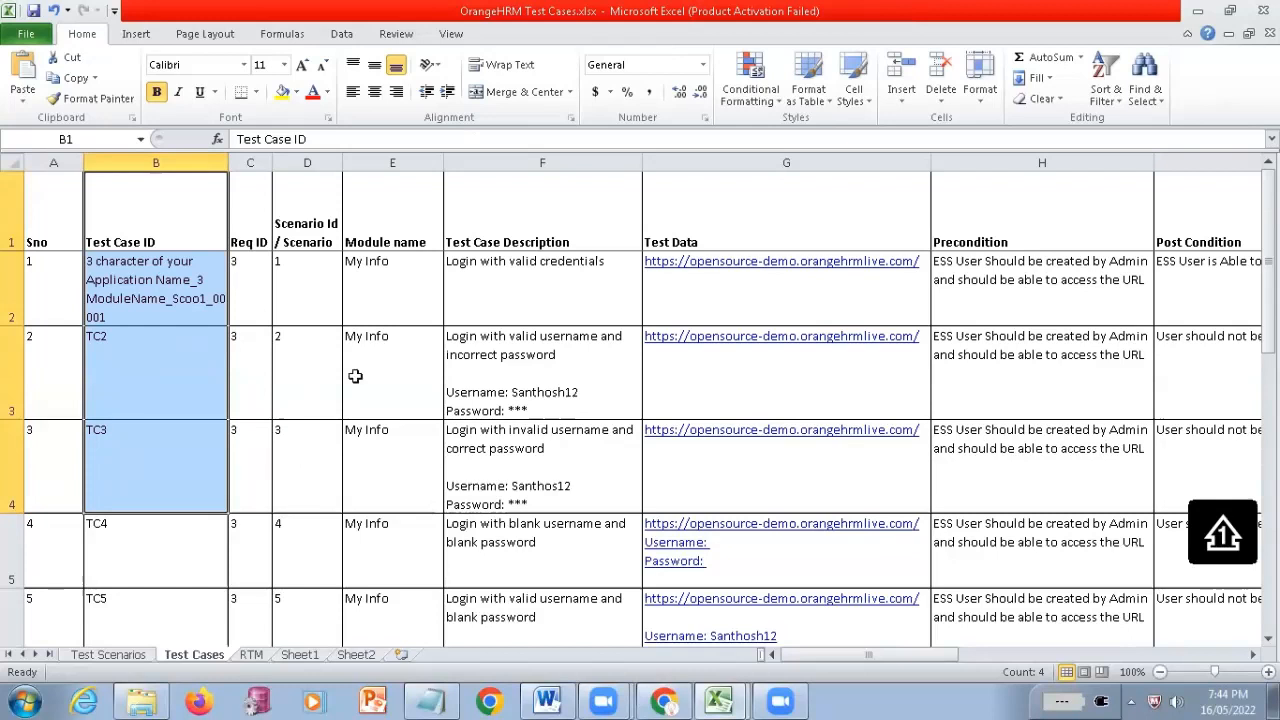
pyautogui.moveTo(212, 340); pyautogui.dragTo(524, 545)
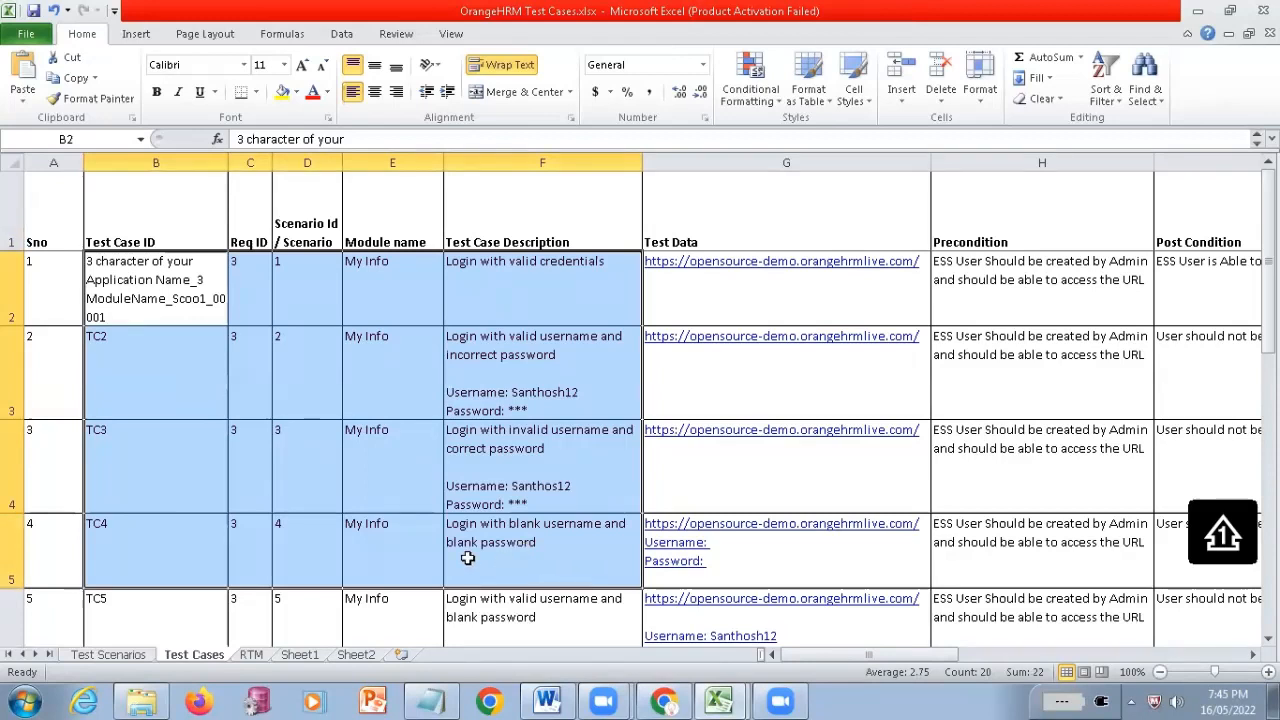
pyautogui.click(448, 515)
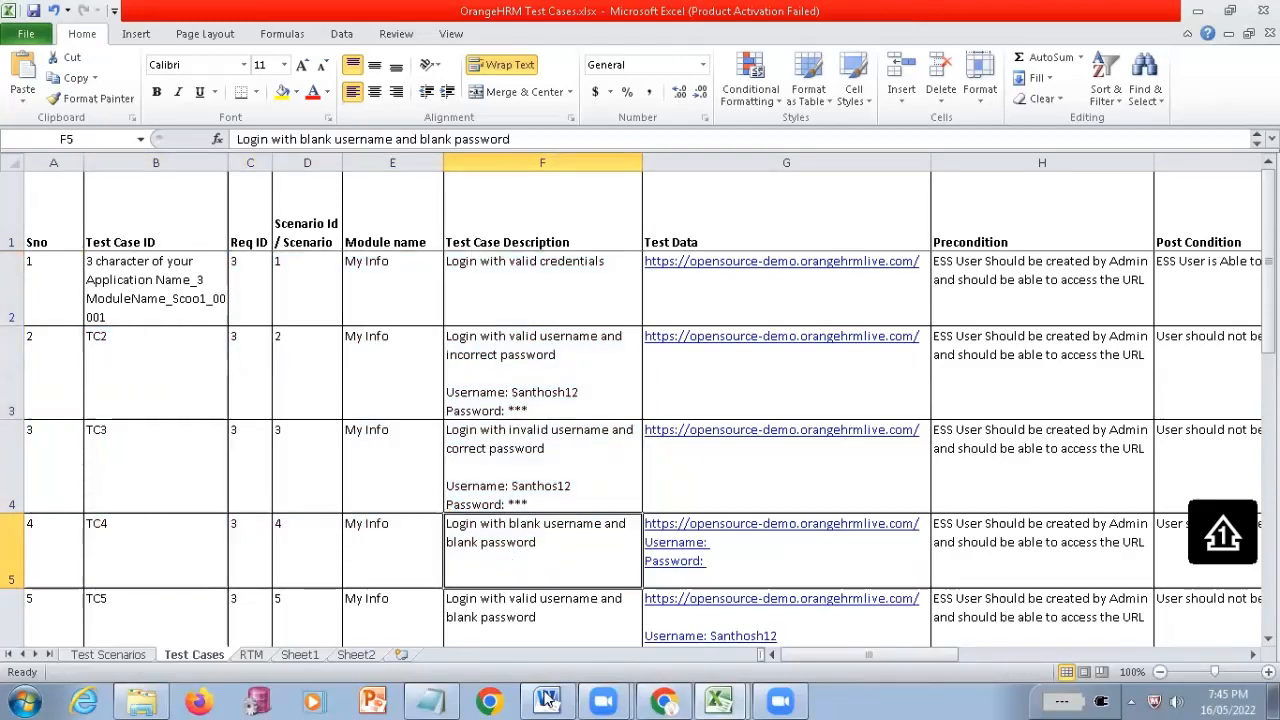
# Switch to the Manual Testing.docx document in Word
pyautogui.click(552, 698)
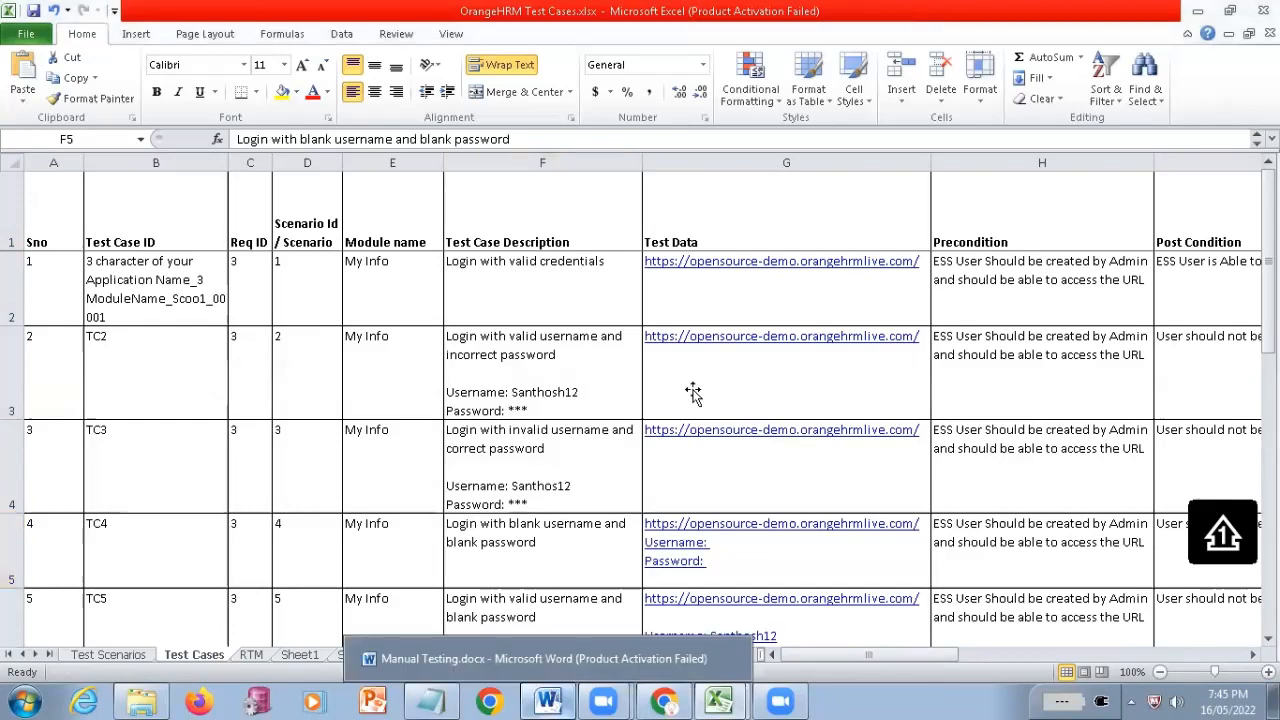
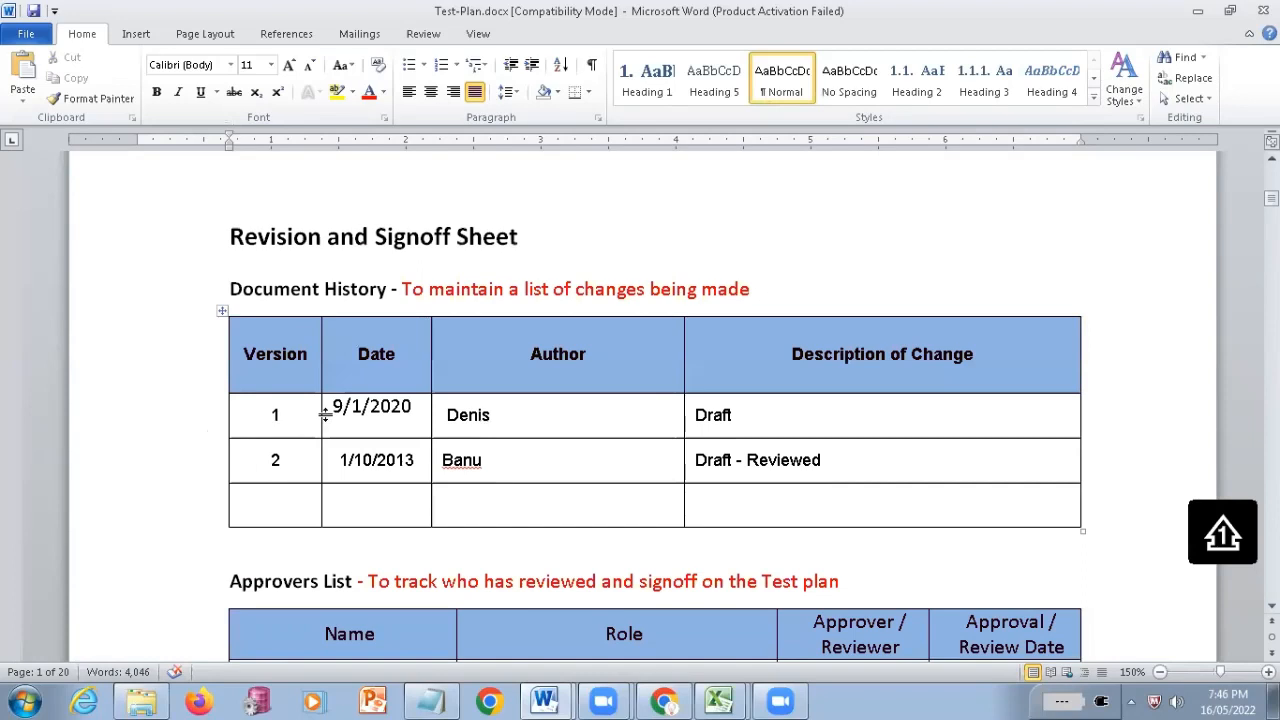
# Highlight the Revision and Signoff Sheet heading and look over the Document History and Approvers List tables beneath it
pyautogui.scroll(-1, 325, 415)
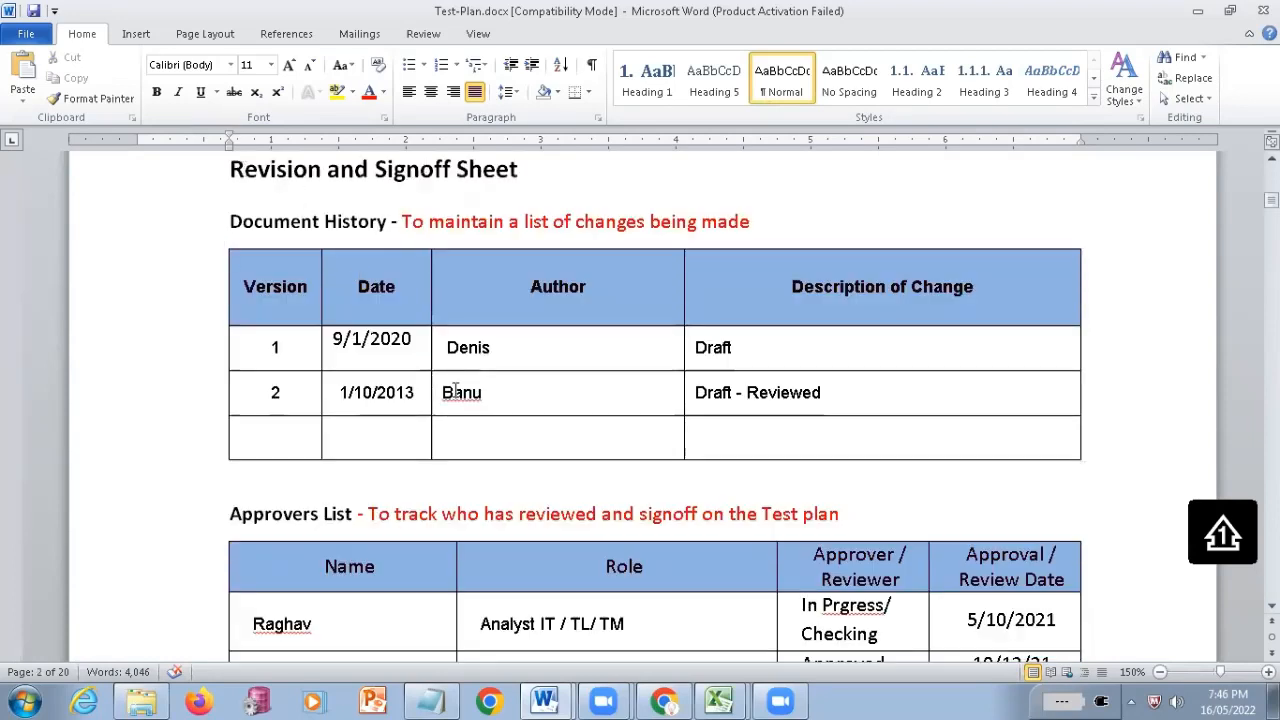
pyautogui.tripleClick(534, 189)
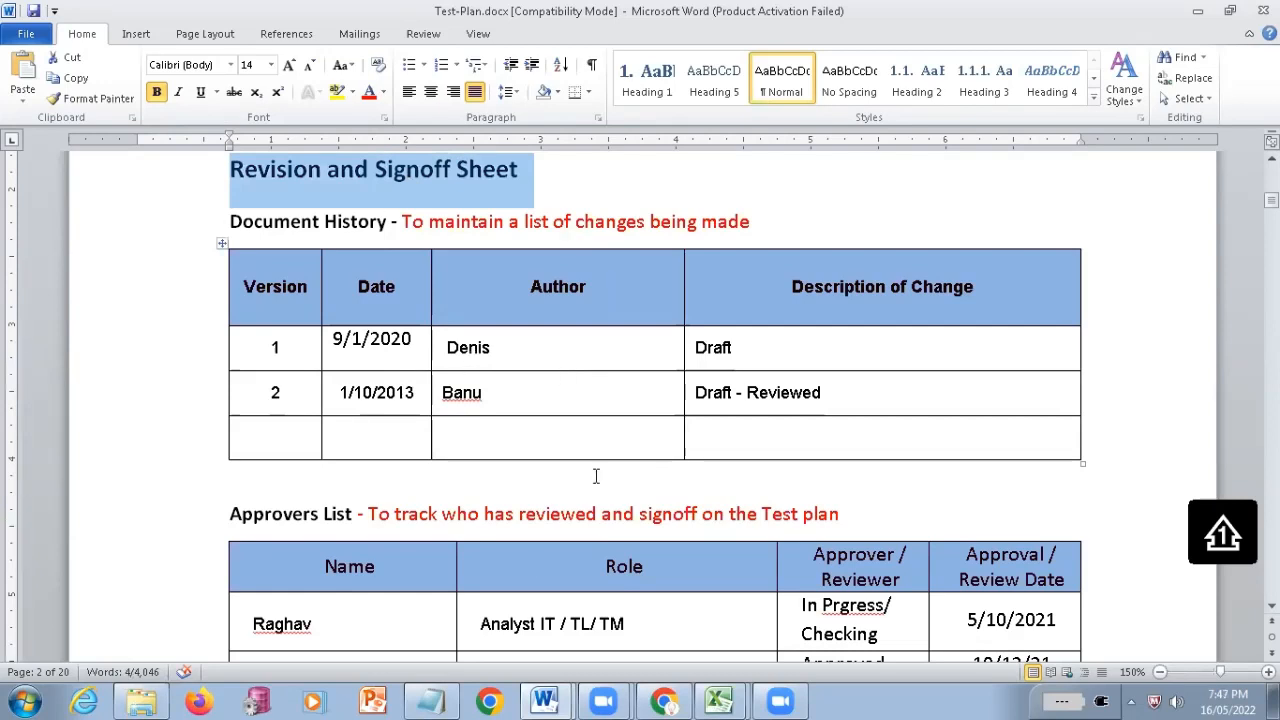
pyautogui.scroll(-3, 595, 476)
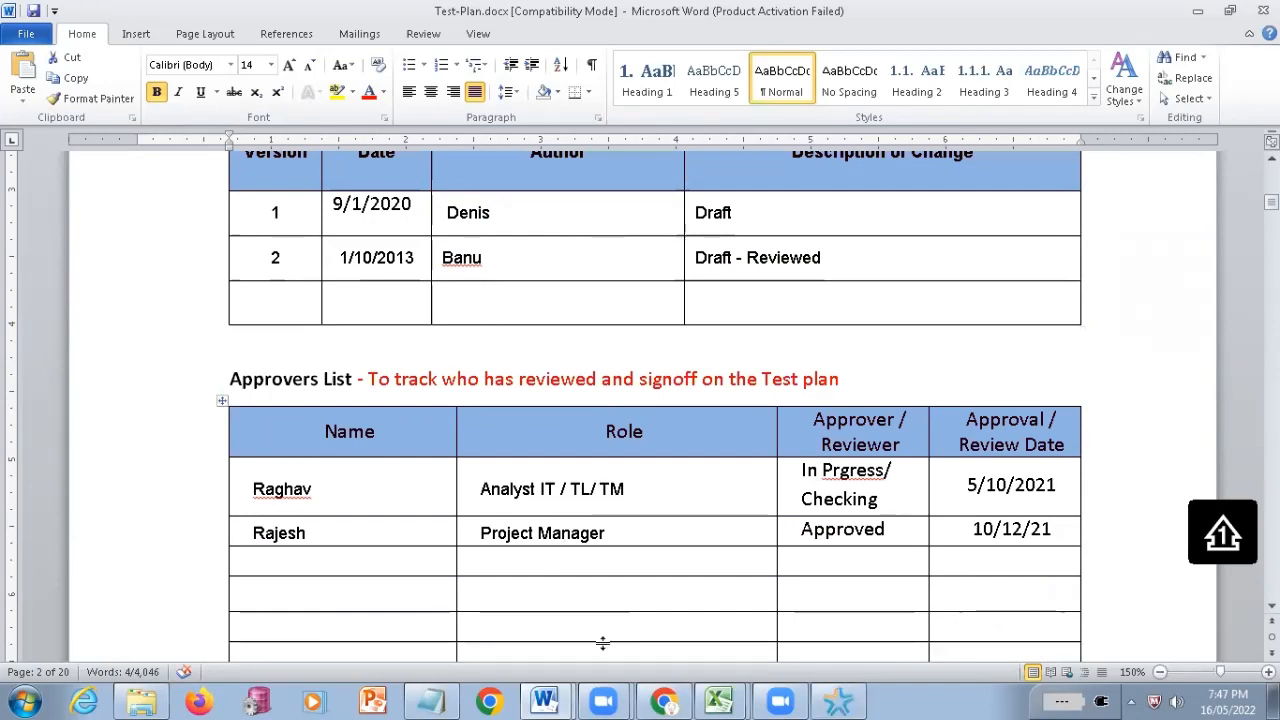
pyautogui.scroll(-2, 583, 531)
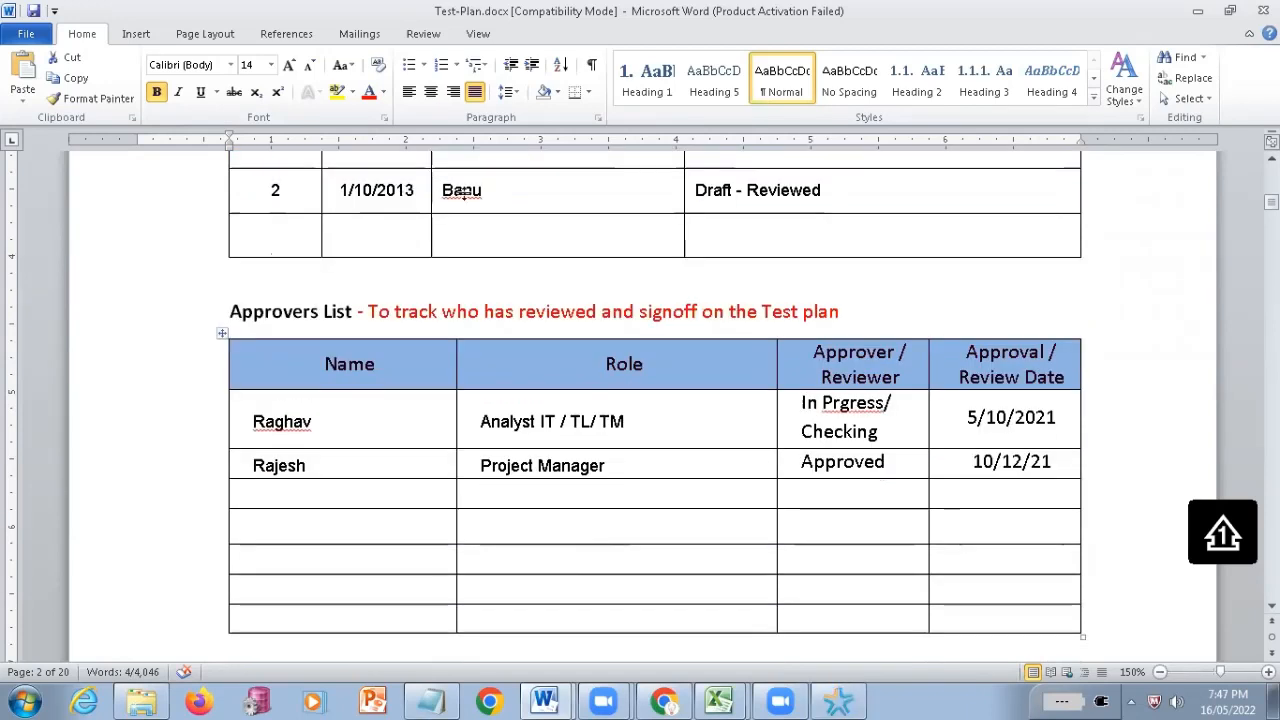
pyautogui.scroll(2, 583, 531)
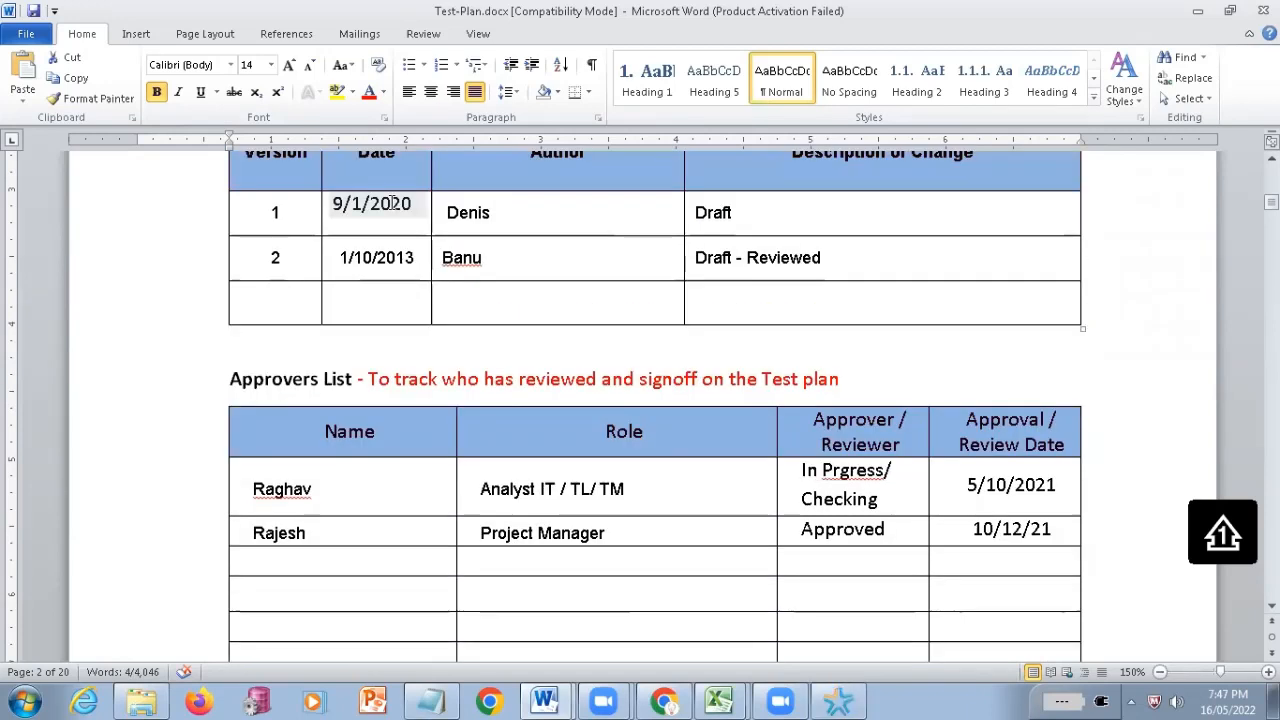
pyautogui.scroll(1, 297, 283)
# Highlight the version 2 row of the Document History table, extending the selection to include the version 1 row
pyautogui.click(282, 280)
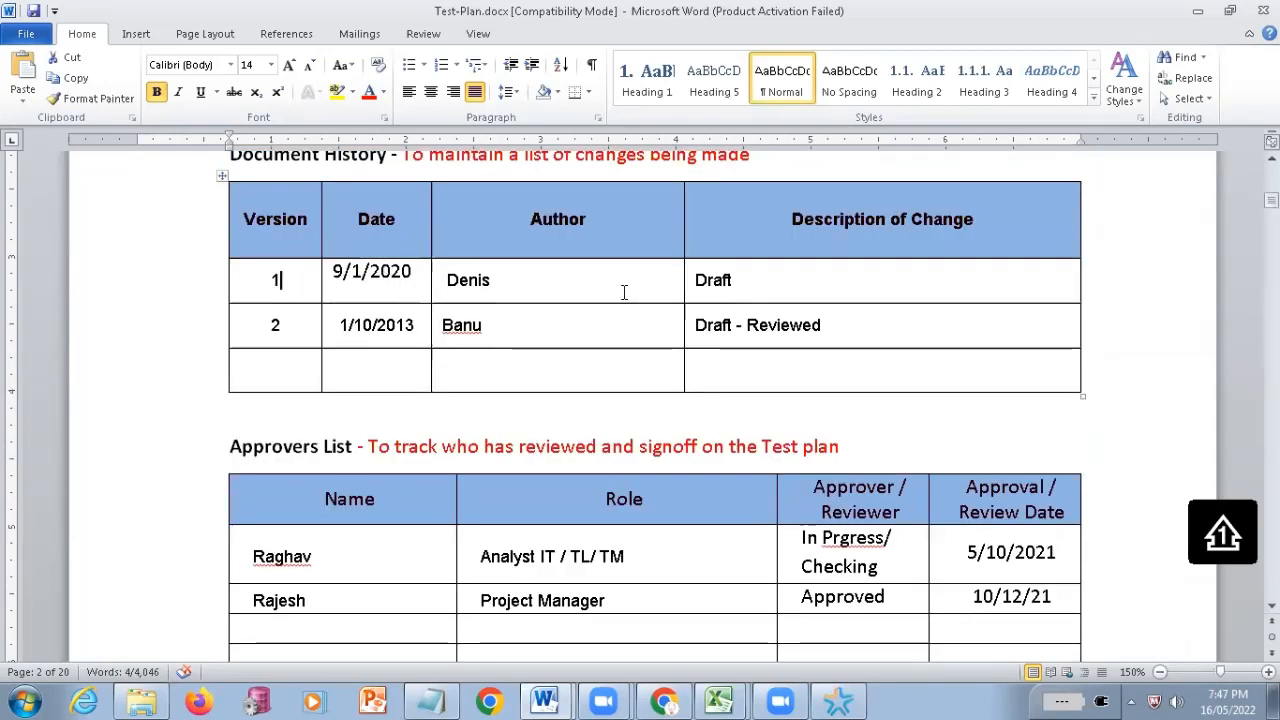
pyautogui.keyDown('shift'); pyautogui.click(748, 283); pyautogui.keyUp('shift')
pyautogui.moveTo(265, 326); pyautogui.dragTo(819, 347)
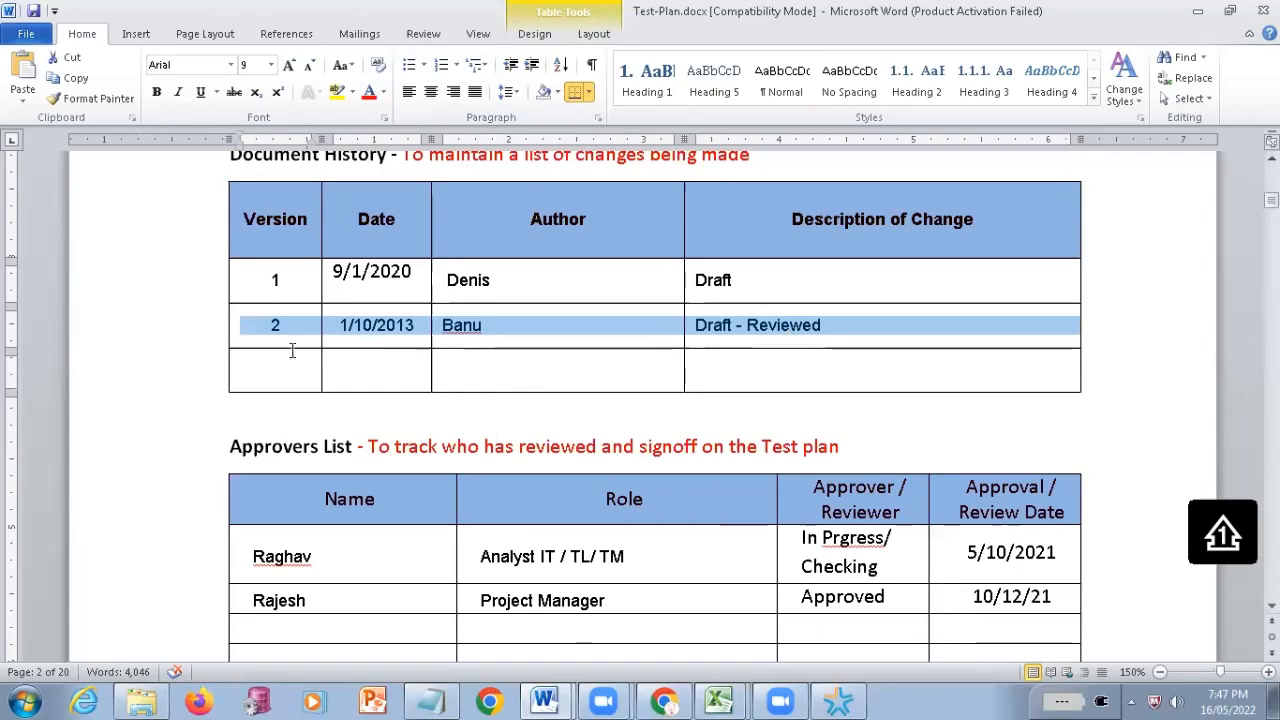
pyautogui.scroll(-2, 292, 350)
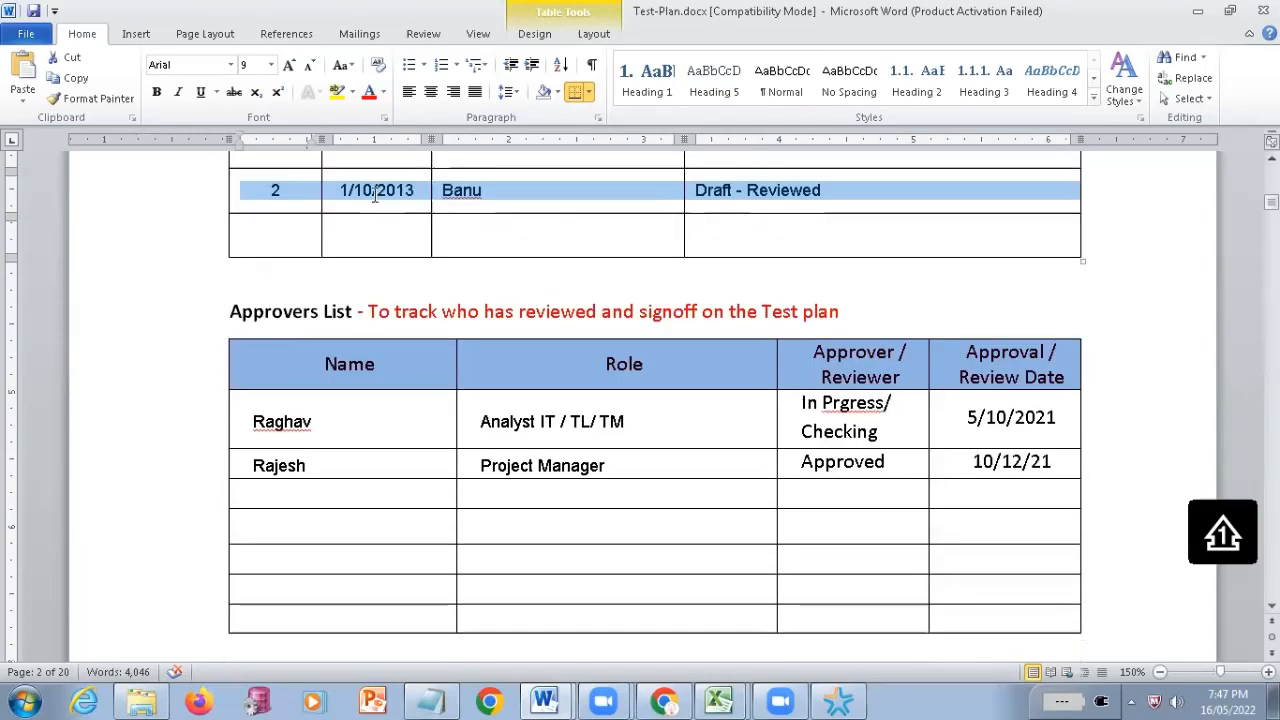
pyautogui.scroll(1, 375, 195)
pyautogui.hotkey('shift', 'Up')
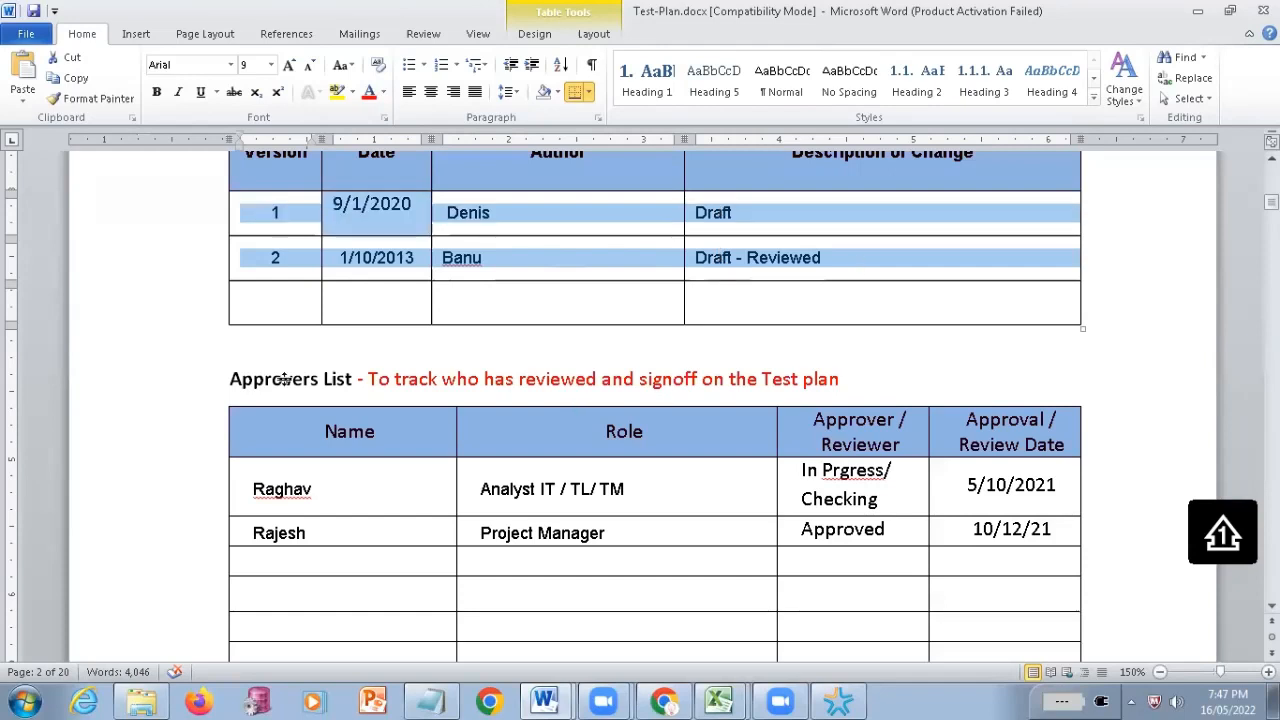
# Highlight the two filled rows of the Approvers List and examine the version 1.0 entry under Reference Documents
pyautogui.scroll(-2, 284, 379)
pyautogui.moveTo(272, 352); pyautogui.dragTo(915, 389)
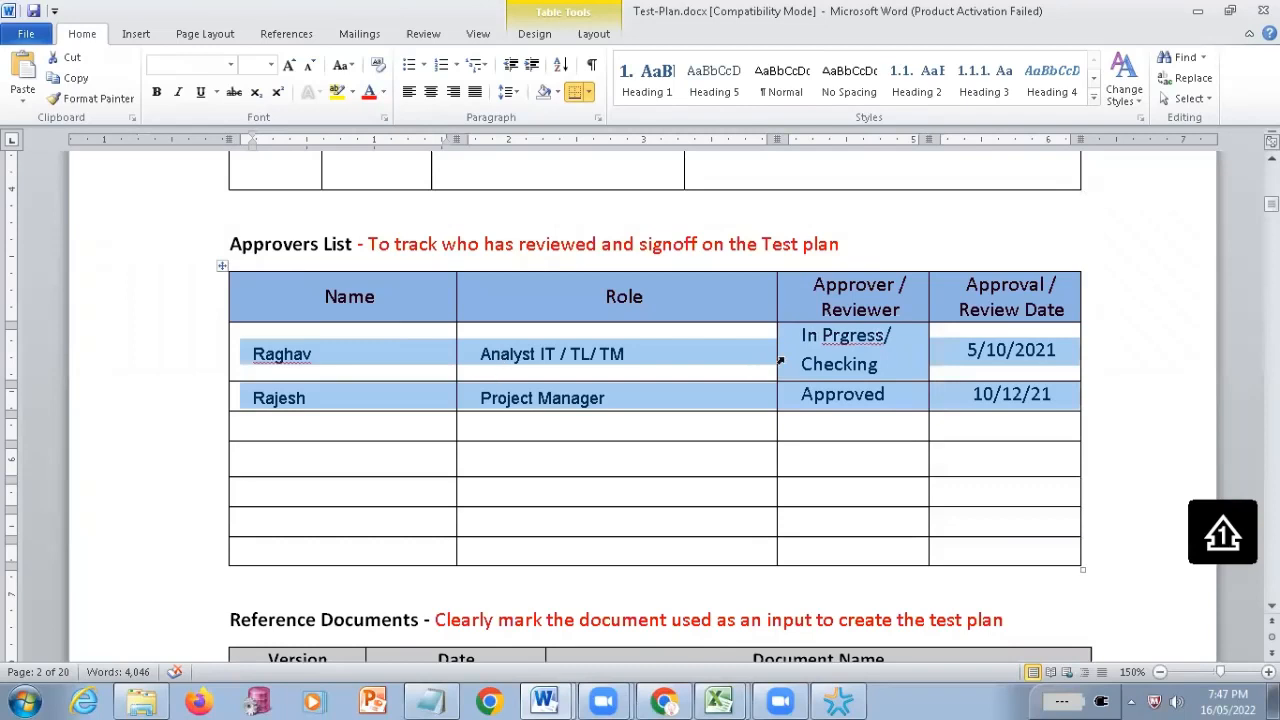
pyautogui.scroll(-4, 785, 358)
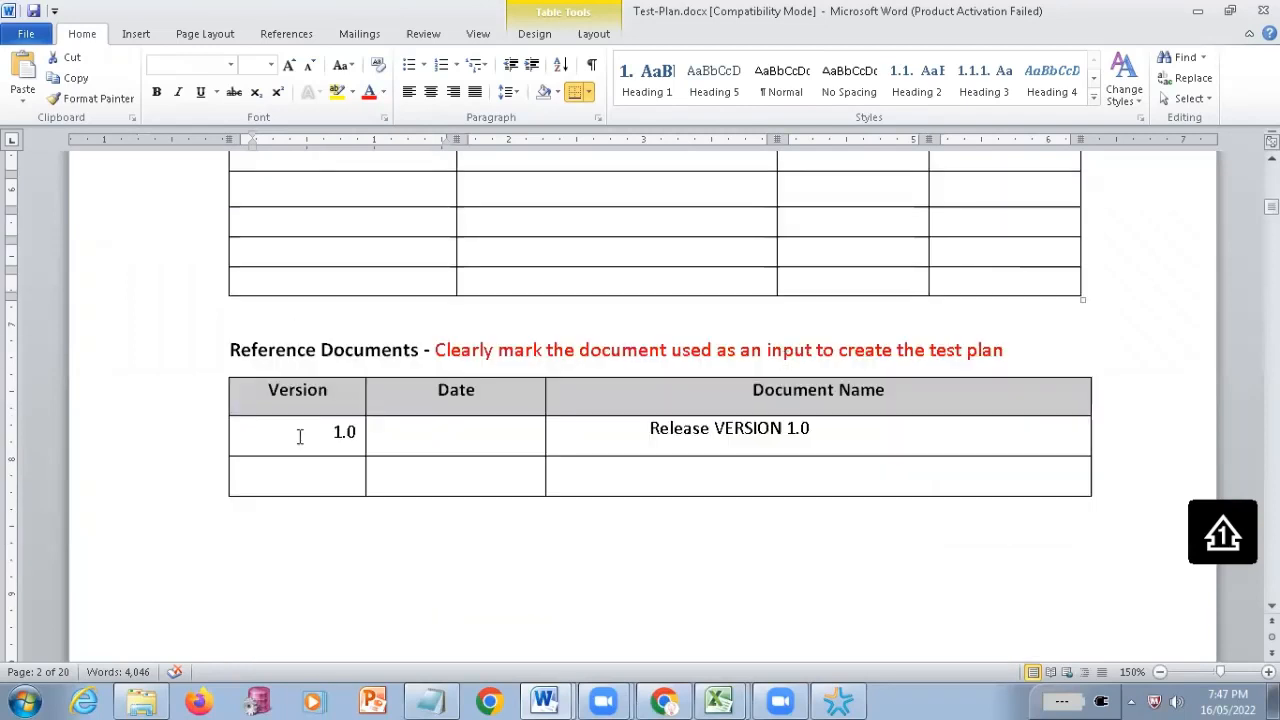
pyautogui.moveTo(302, 448); pyautogui.dragTo(718, 424)
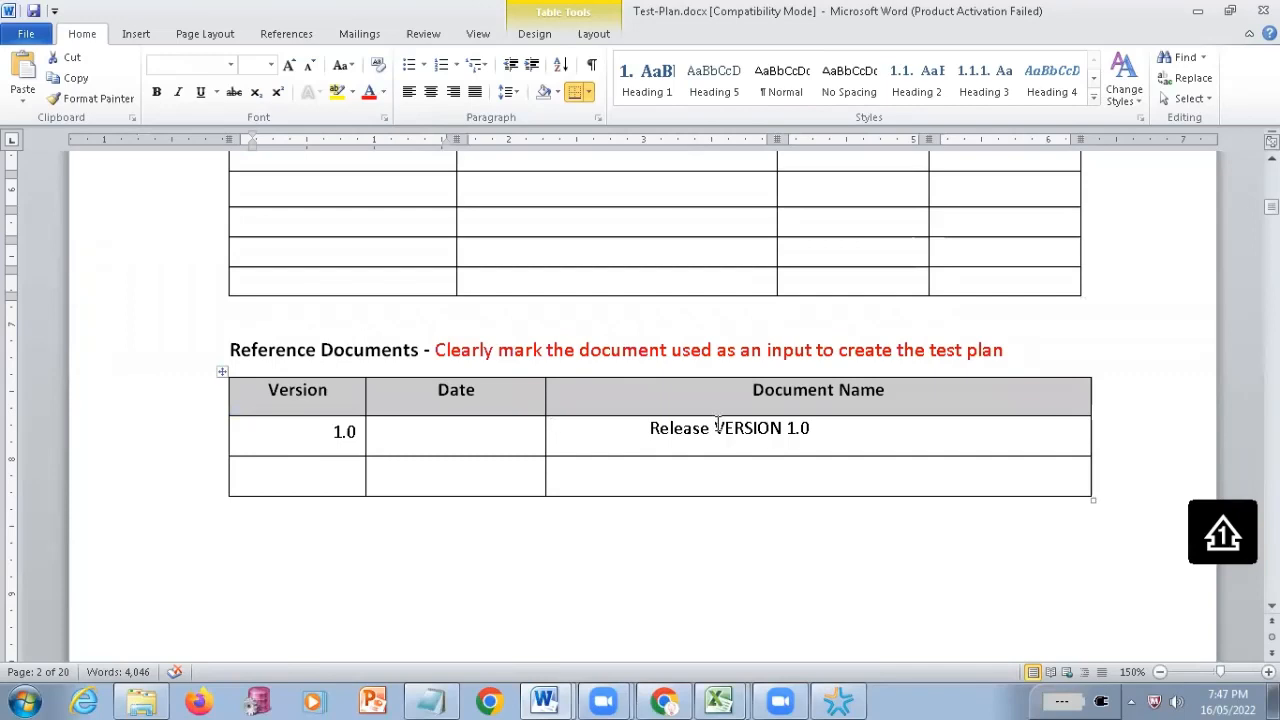
# Examine the test plan's table of contents and continue to the Introduction section on page 5
pyautogui.scroll(-5, 564, 522)
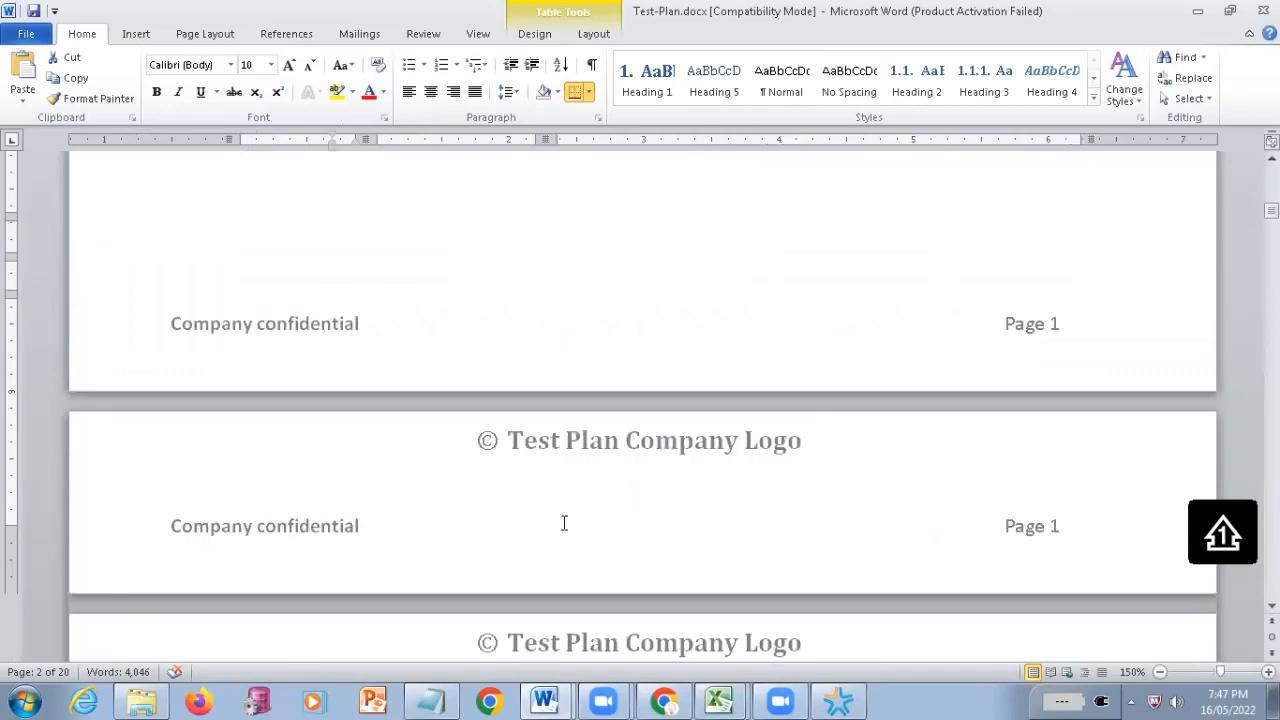
pyautogui.scroll(-3, 564, 522)
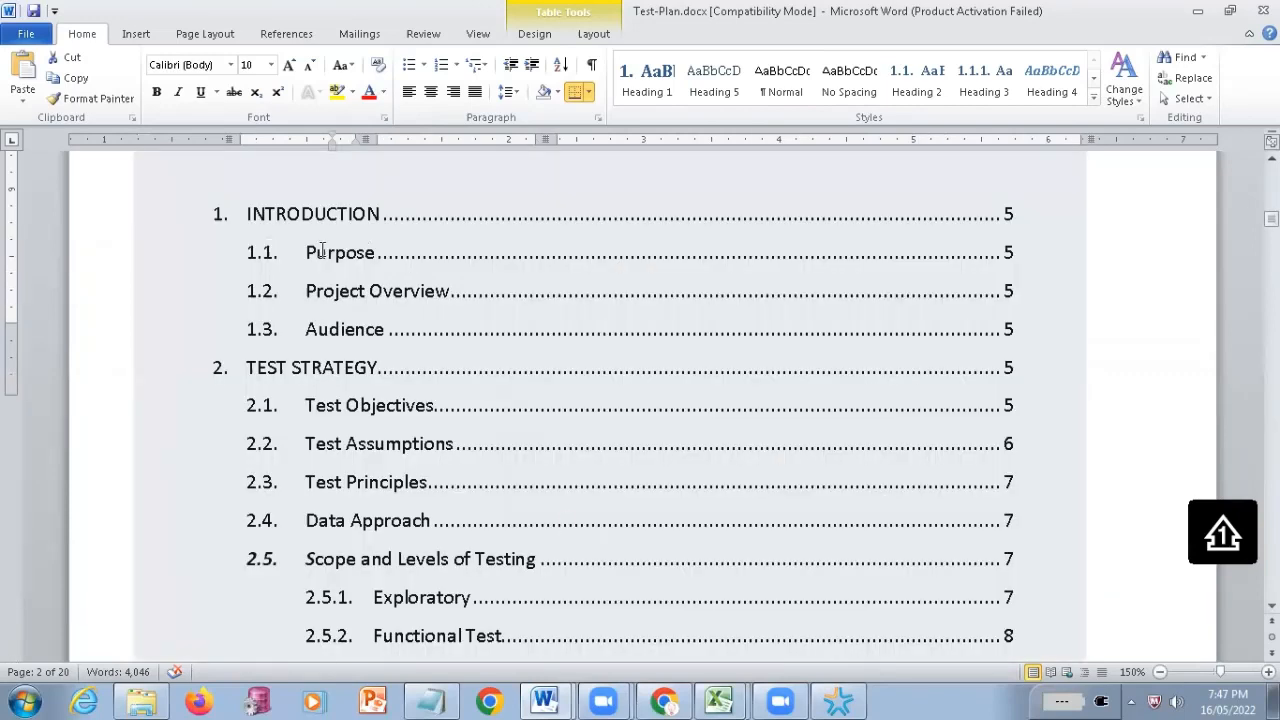
pyautogui.click(465, 447)
pyautogui.scroll(-5, 465, 447)
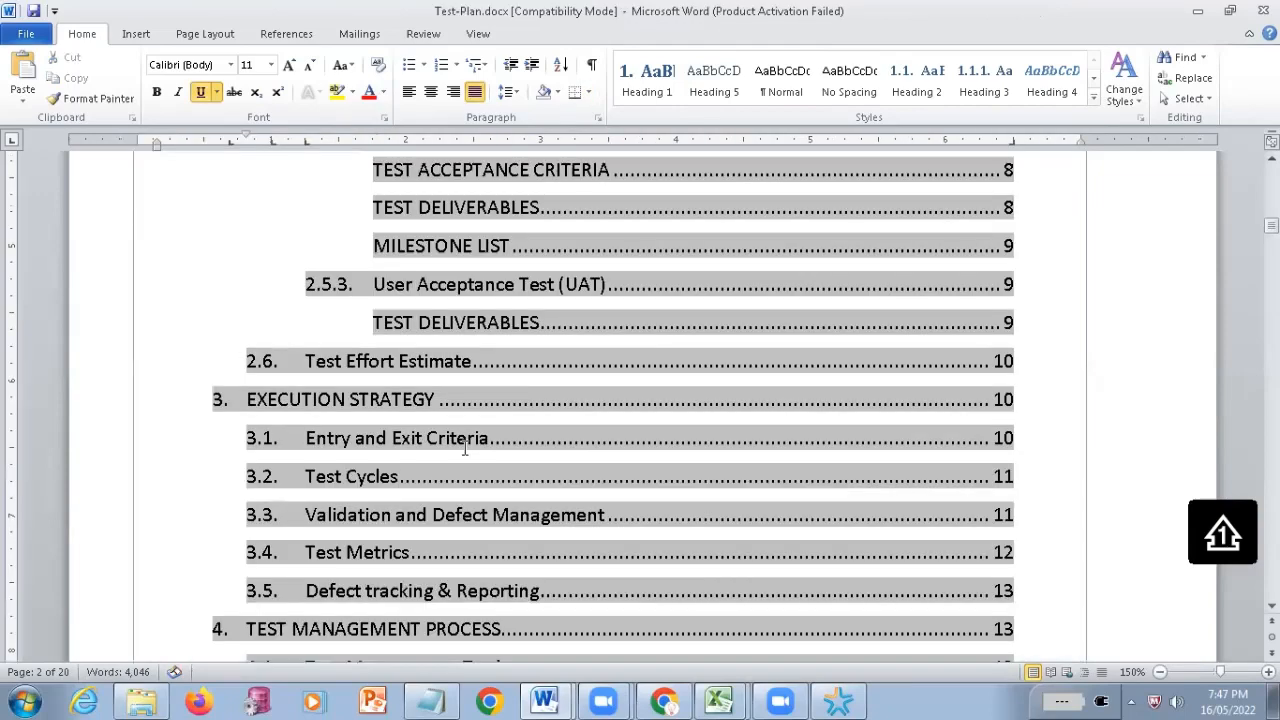
pyautogui.scroll(-4, 465, 449)
pyautogui.scroll(-5, 465, 449)
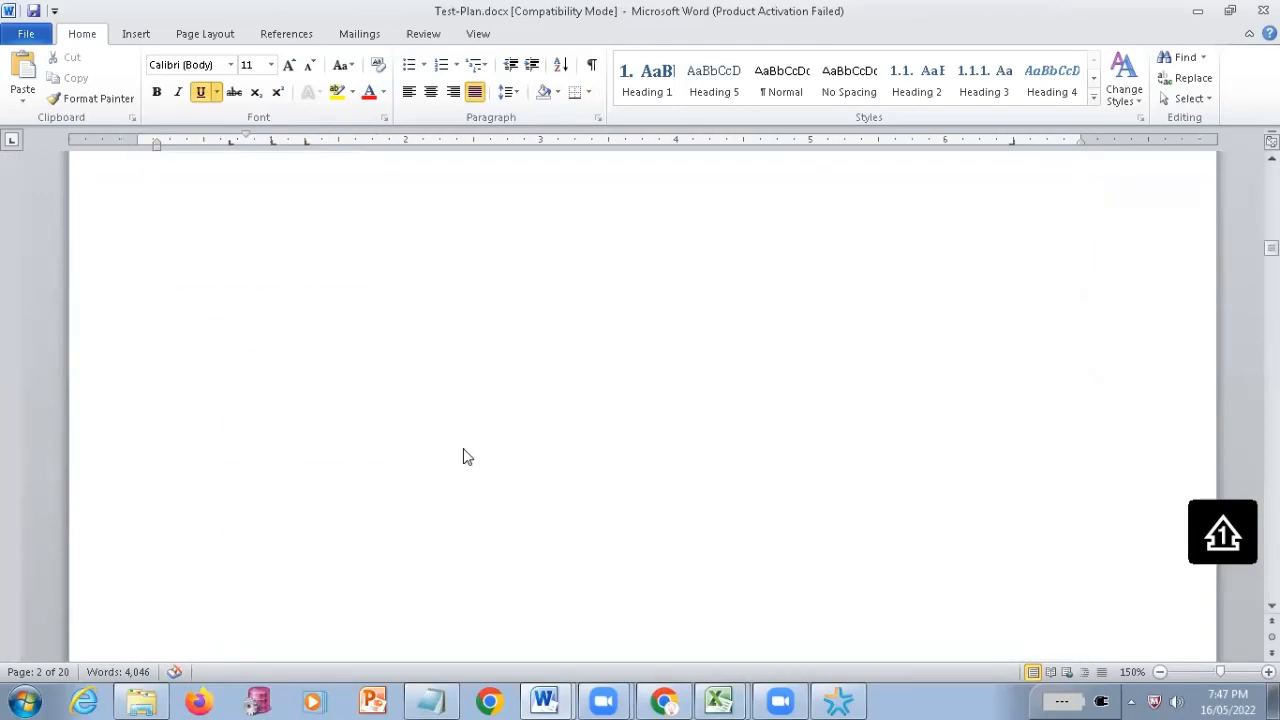
pyautogui.scroll(-1, 234, 245)
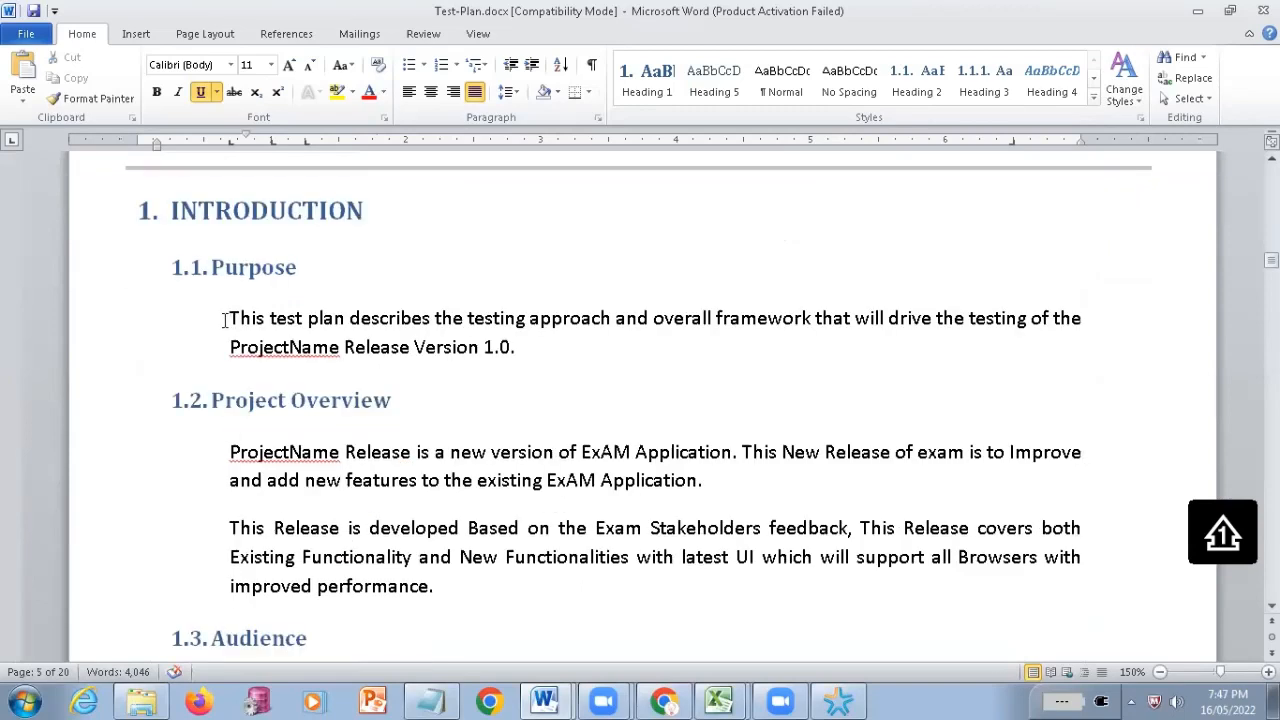
# Read through the paragraph under 1.1 Purpose, highlighting it in full, and clear the selection
pyautogui.moveTo(224, 319); pyautogui.dragTo(430, 320)
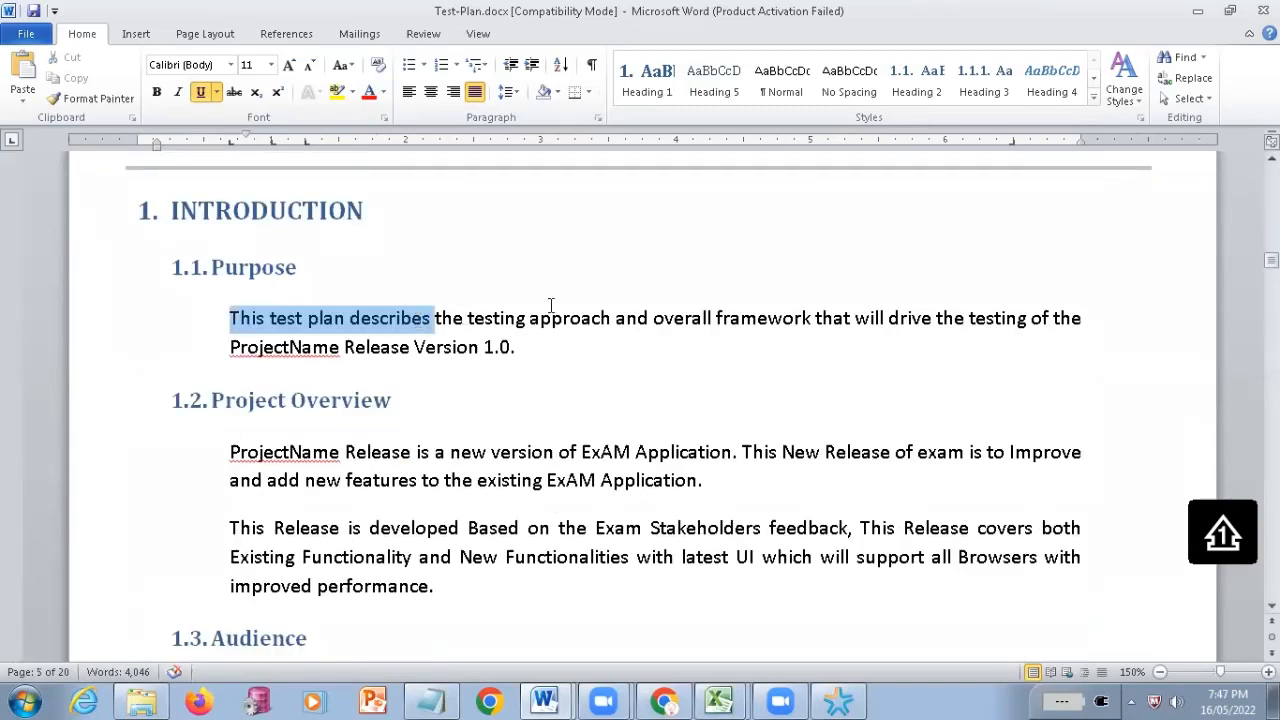
pyautogui.moveTo(550, 305); pyautogui.dragTo(1074, 334)
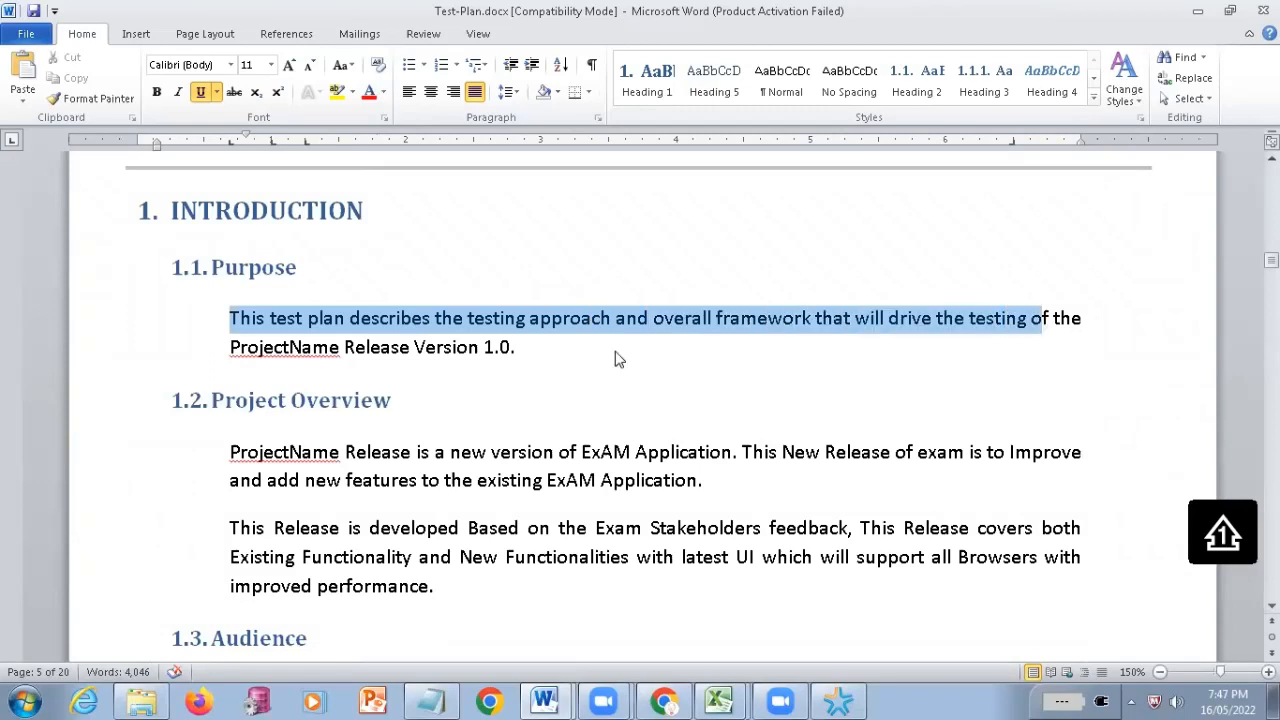
pyautogui.moveTo(617, 358); pyautogui.dragTo(617, 358)
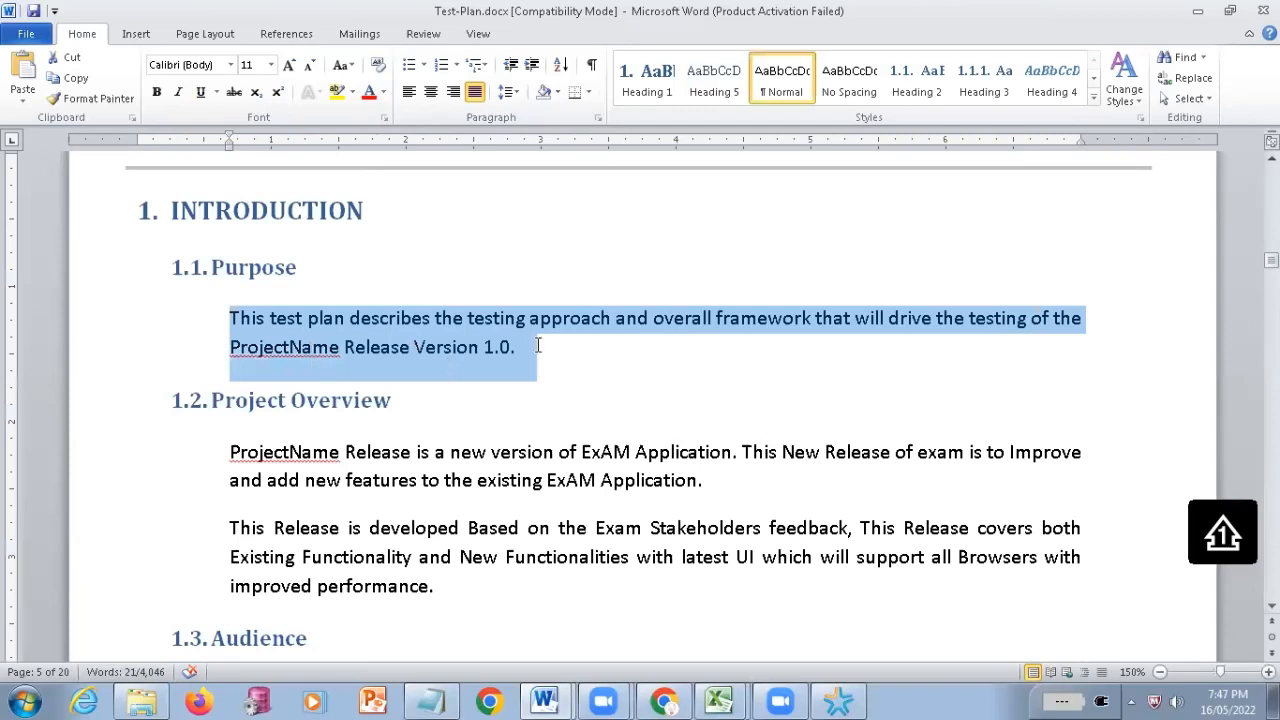
pyautogui.click(409, 347)
pyautogui.moveTo(244, 325); pyautogui.dragTo(478, 378)
pyautogui.press('Right')
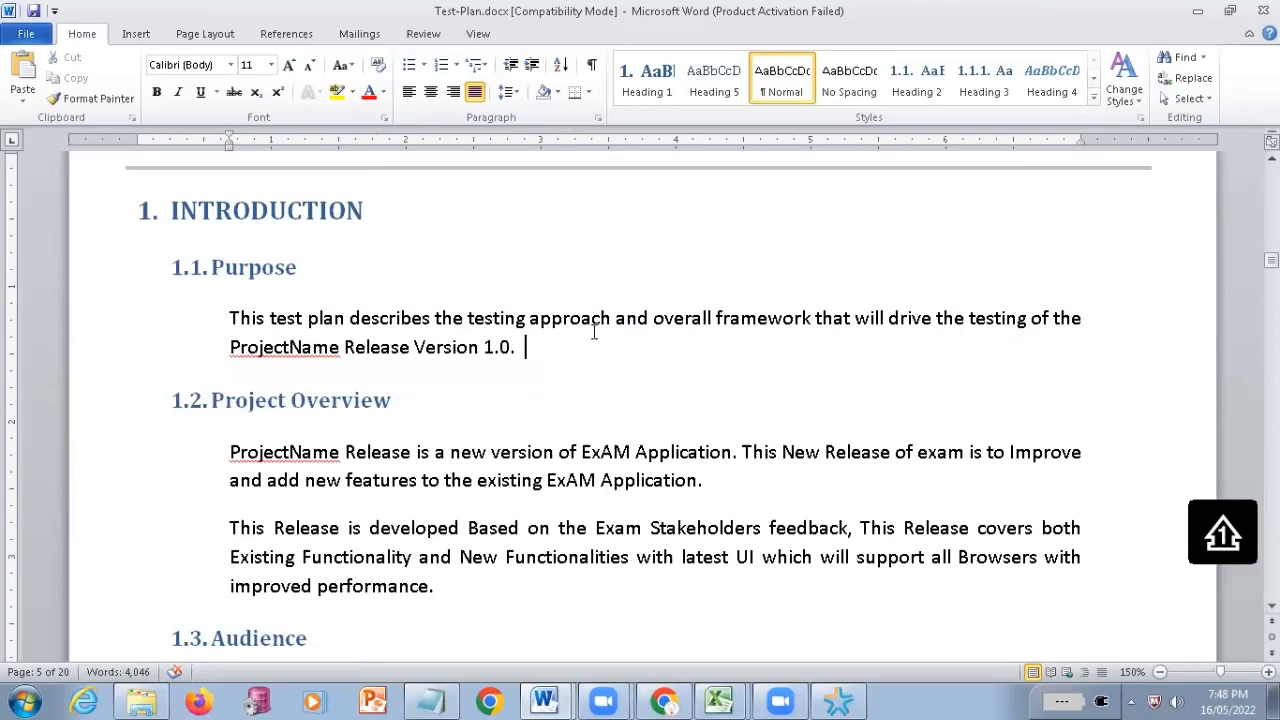
# Highlight the phrases "testing approach" and "drive the testing" in the Purpose section, followed by the whole paragraph
pyautogui.moveTo(593, 330); pyautogui.dragTo(470, 322)
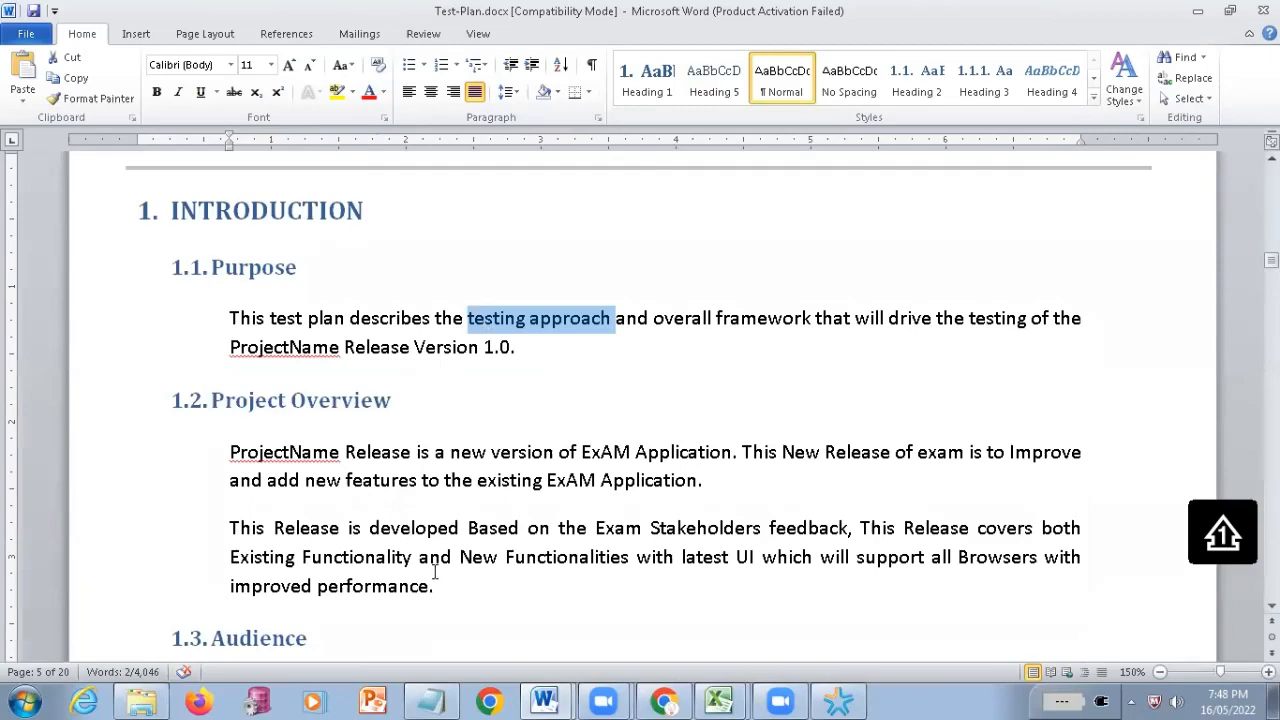
pyautogui.scroll(-1, 534, 447)
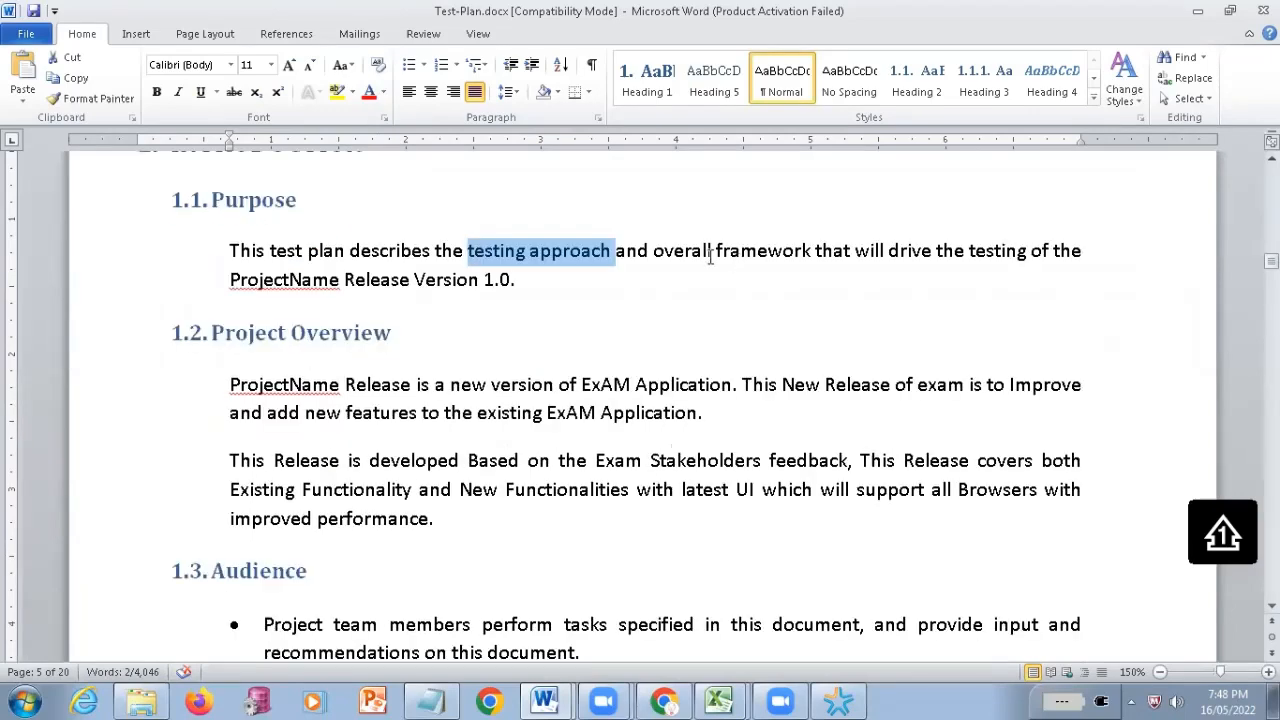
pyautogui.moveTo(652, 251); pyautogui.dragTo(1020, 262)
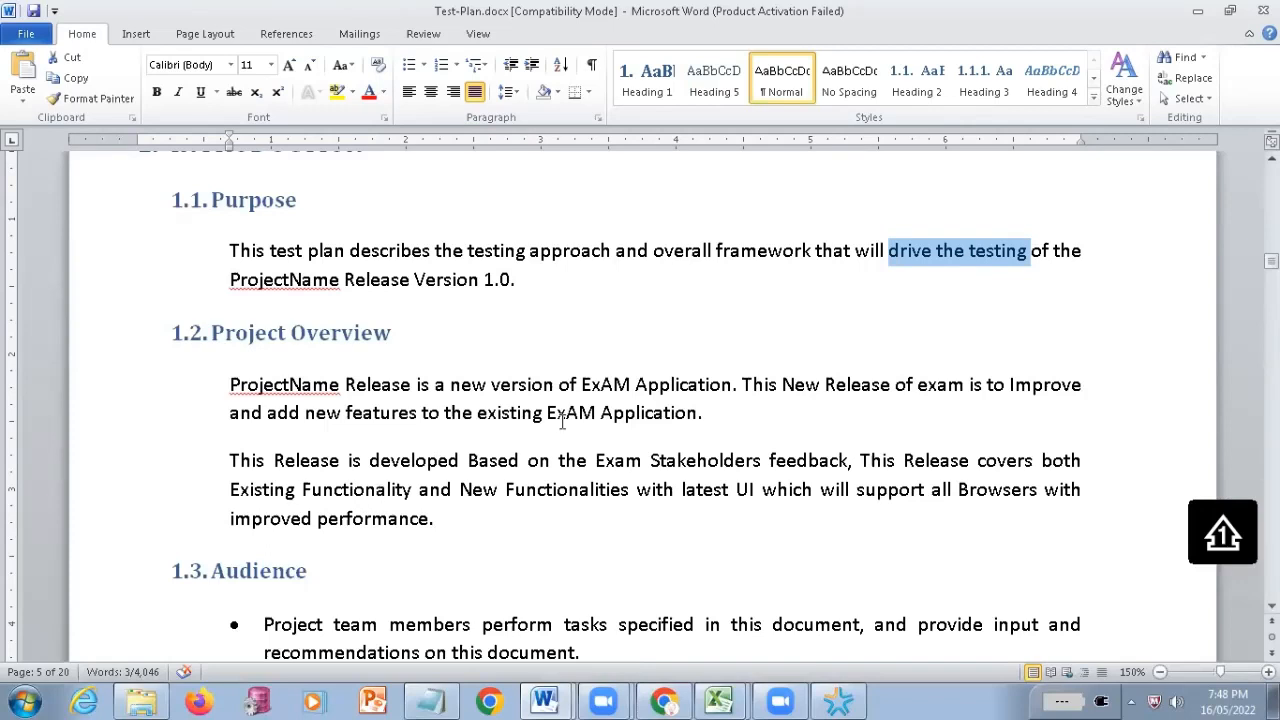
pyautogui.tripleClick(236, 248)
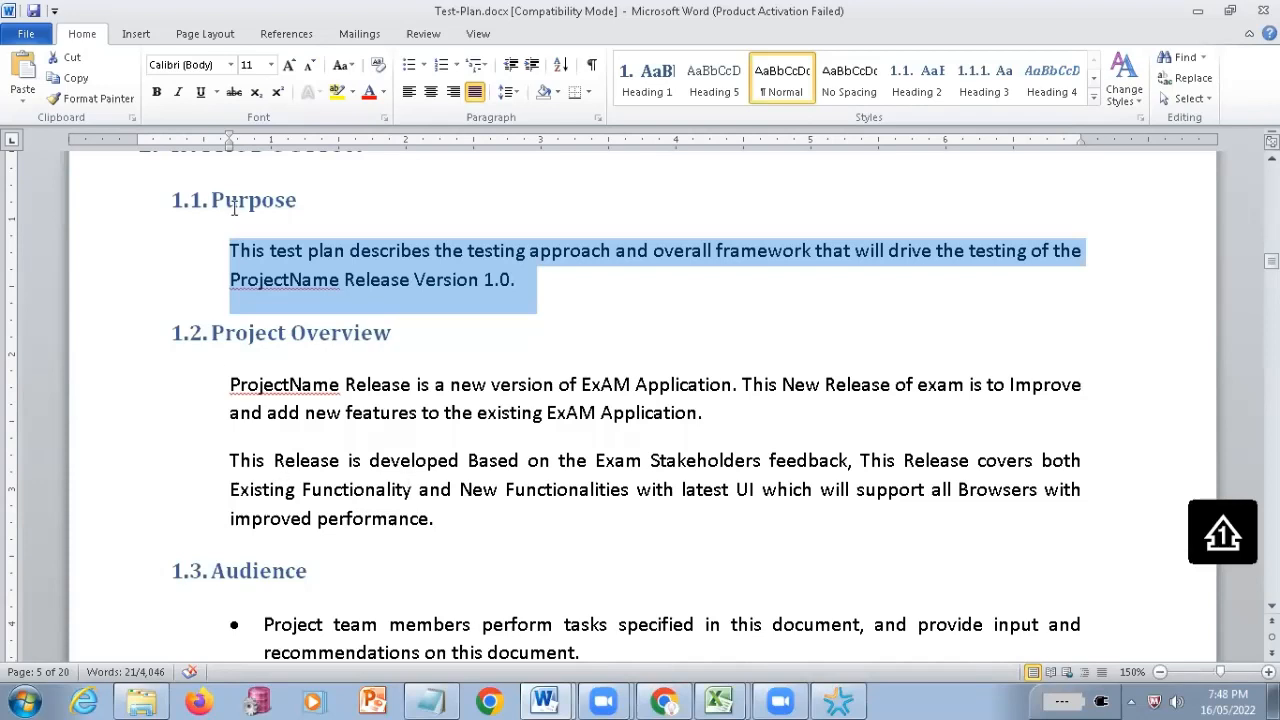
# Highlight both Project Overview paragraphs, the words "Release", "ProjectName" and "version" in the first sentence, and both paragraphs again
pyautogui.moveTo(220, 392); pyautogui.dragTo(460, 494)
pyautogui.click(382, 390)
pyautogui.doubleClick(382, 390)
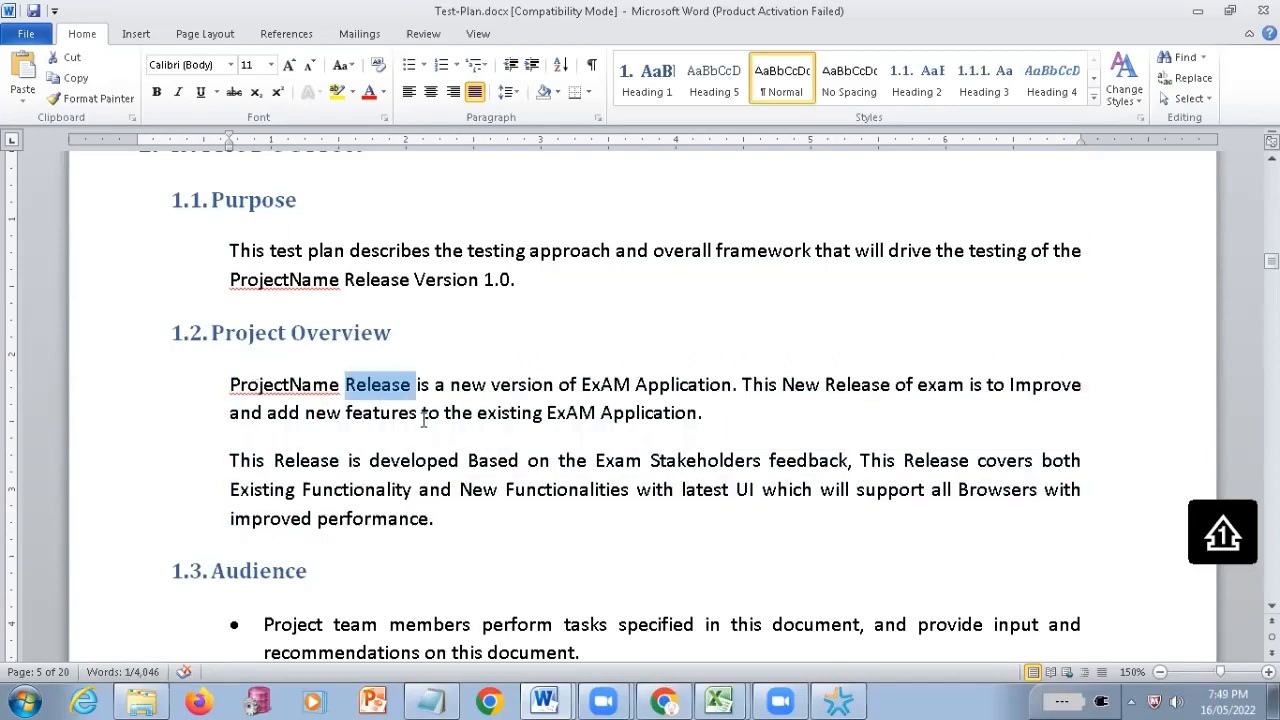
pyautogui.doubleClick(257, 388)
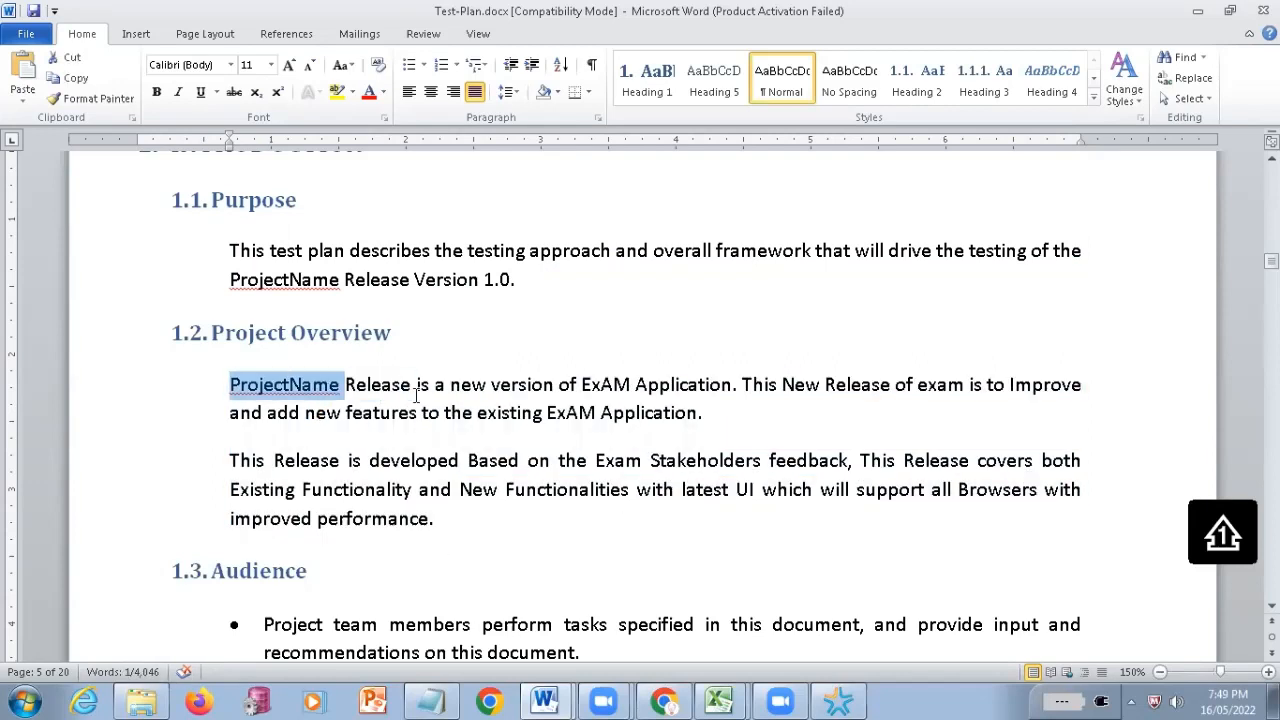
pyautogui.doubleClick(524, 387)
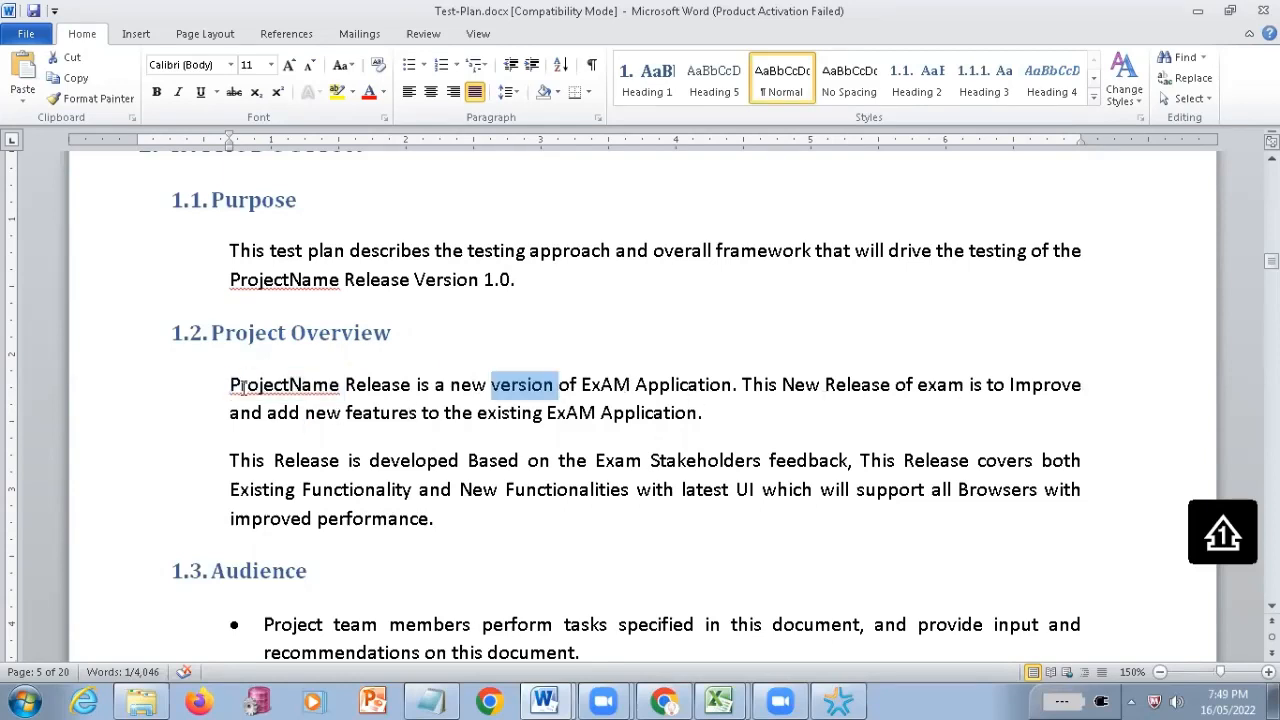
pyautogui.moveTo(243, 388); pyautogui.dragTo(517, 474)
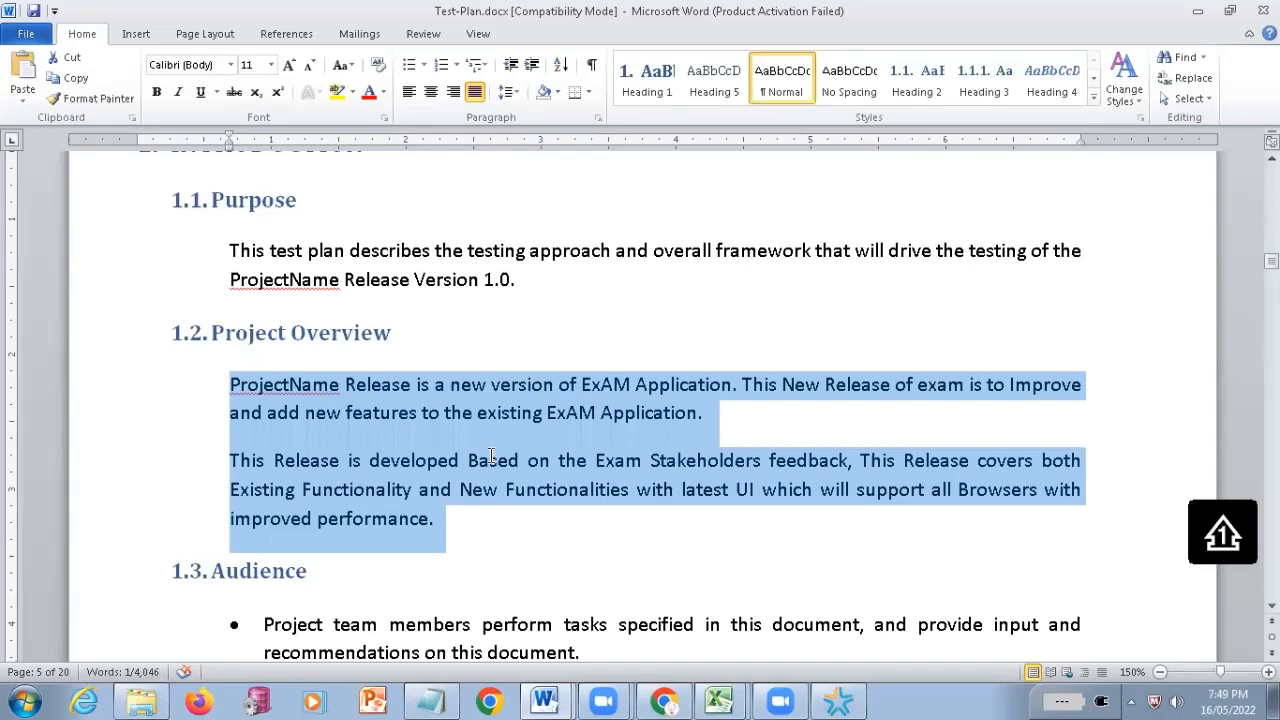
# Highlight "Stakeholders", "feedback" and "Functionalities" in the second Project Overview paragraph, and reselect the section's full text
pyautogui.scroll(-1, 356, 364)
pyautogui.click(355, 360)
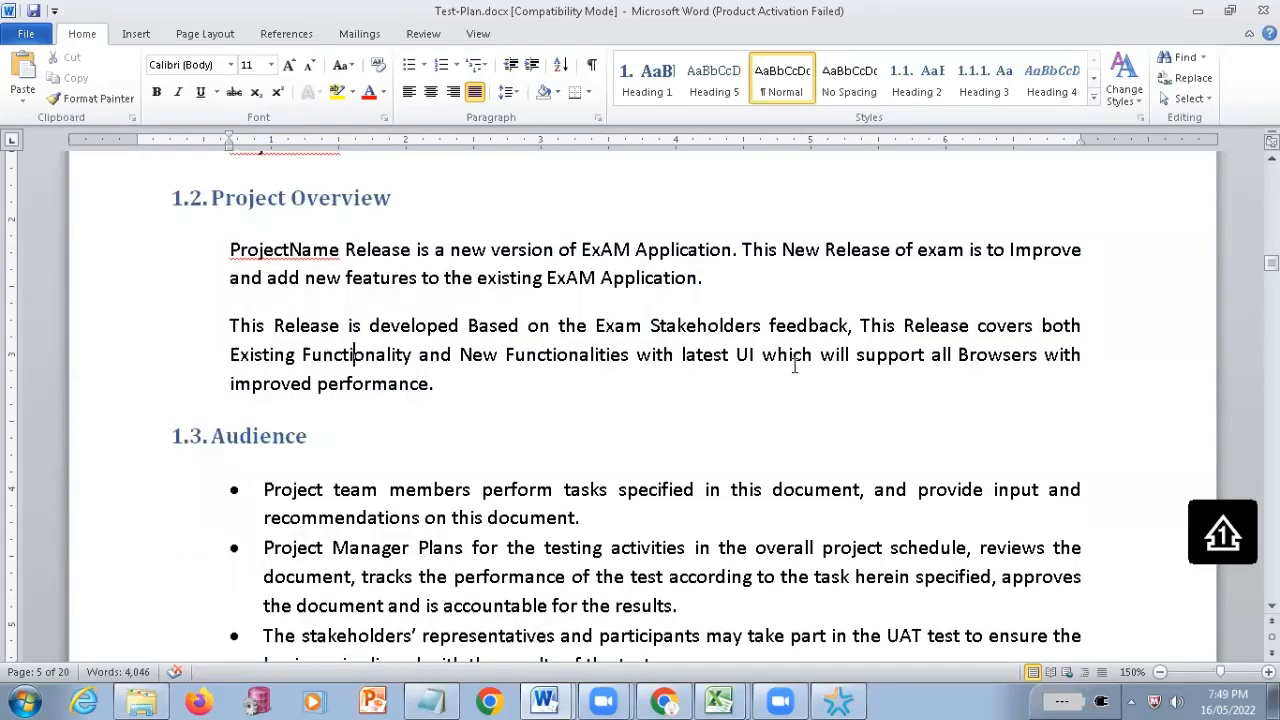
pyautogui.doubleClick(707, 326)
pyautogui.doubleClick(815, 328)
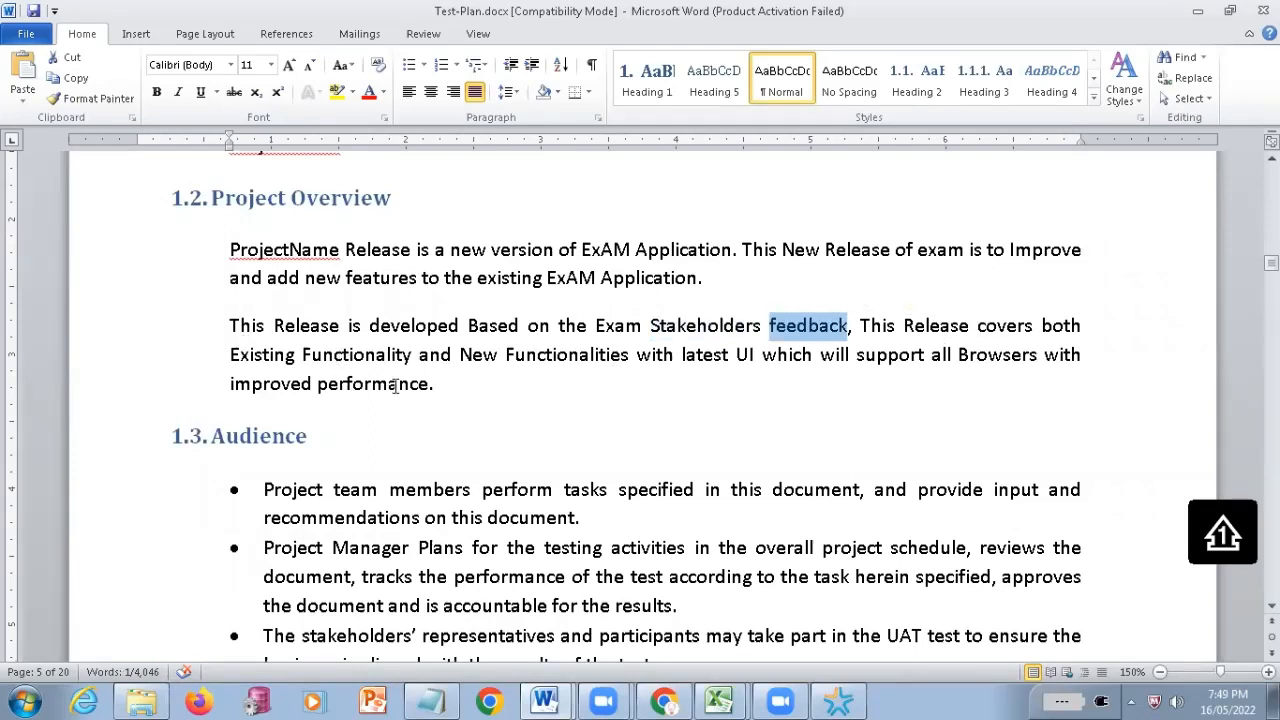
pyautogui.doubleClick(568, 355)
pyautogui.moveTo(244, 249); pyautogui.dragTo(451, 414)
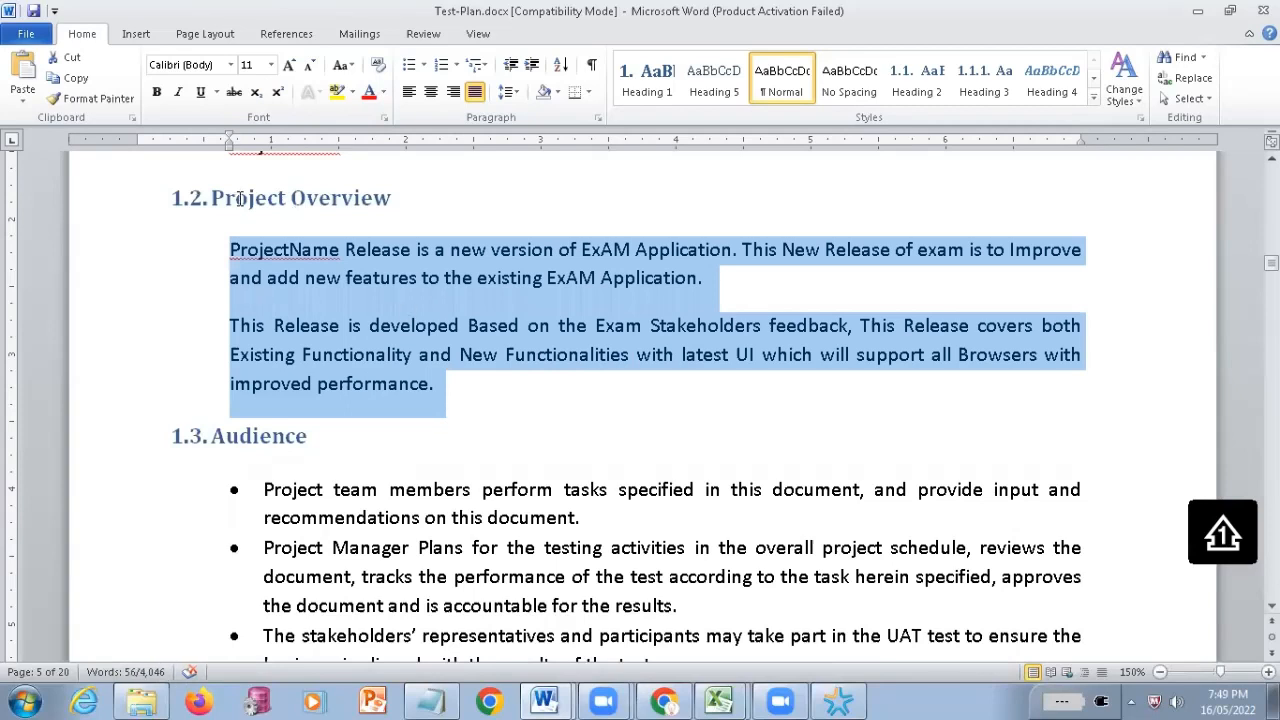
# Highlight the 1.2 Project Overview heading, followed by the two paragraphs beneath it
pyautogui.tripleClick(393, 227)
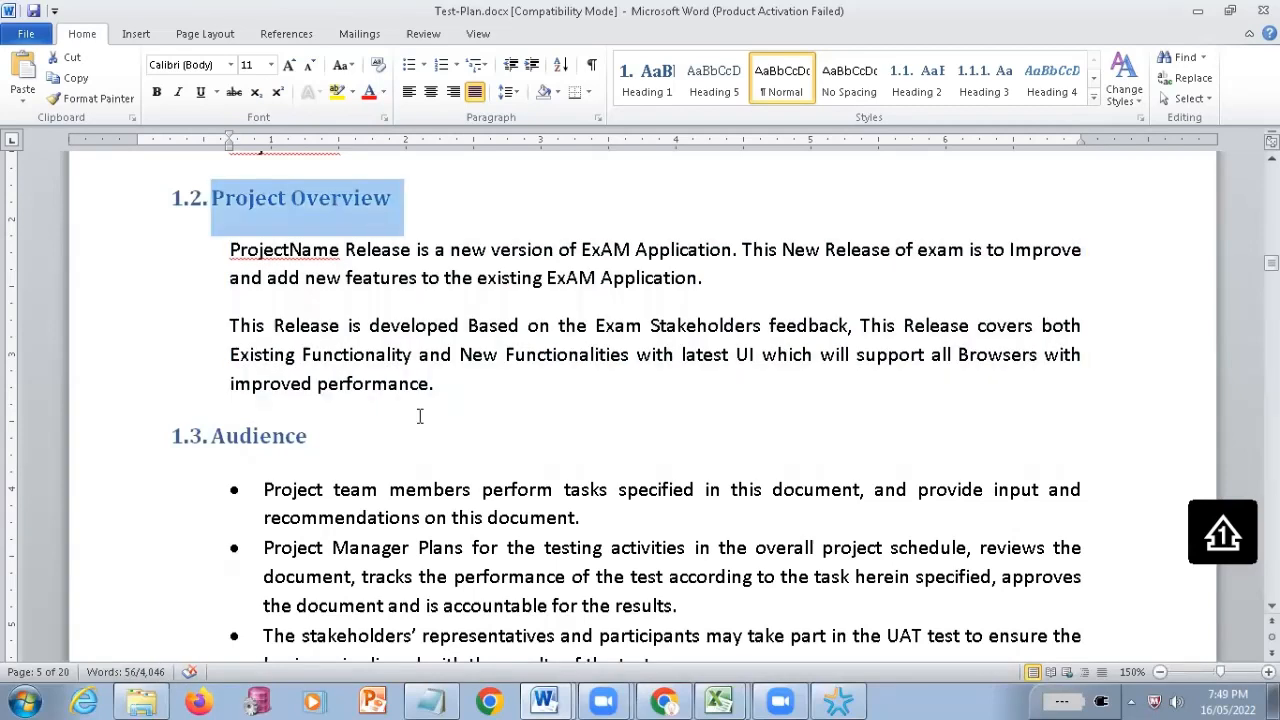
pyautogui.click(229, 251)
pyautogui.keyDown('shift'); pyautogui.click(509, 409); pyautogui.keyUp('shift')
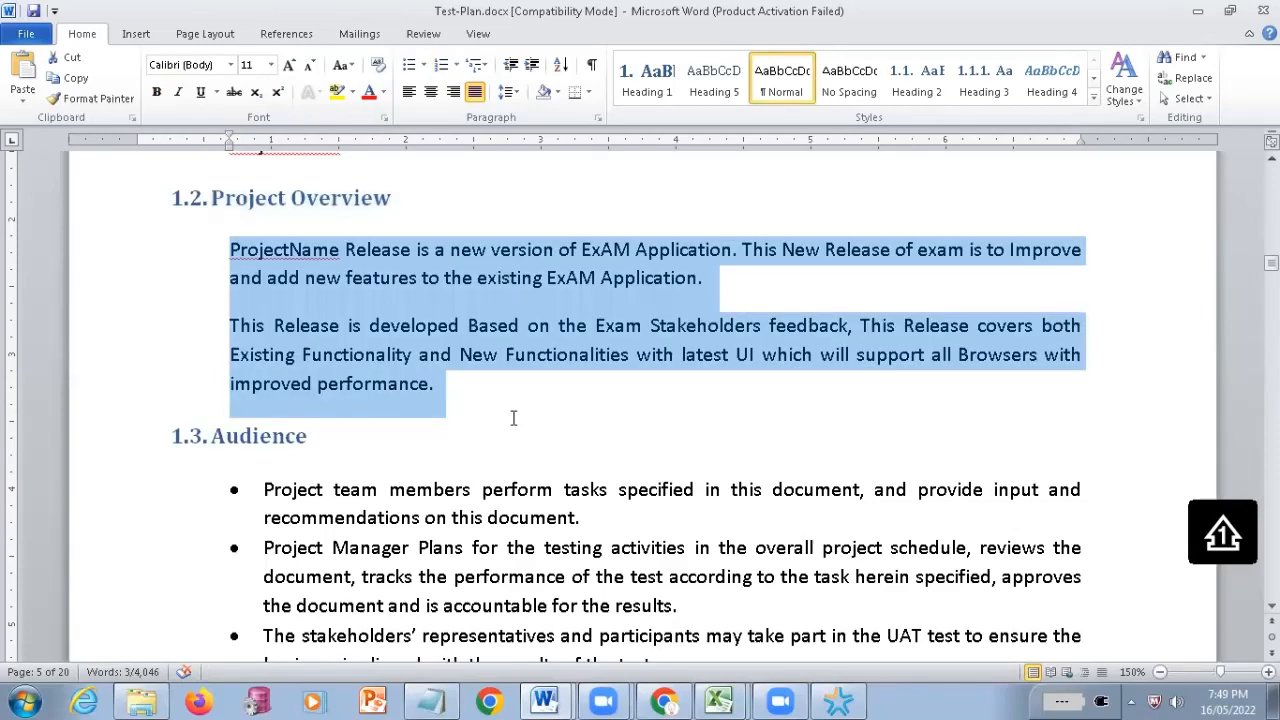
# Read through the 1.3 Audience section, the 2.1 Test Objectives, and the Key Assumptions and General bullets
pyautogui.scroll(-2, 514, 417)
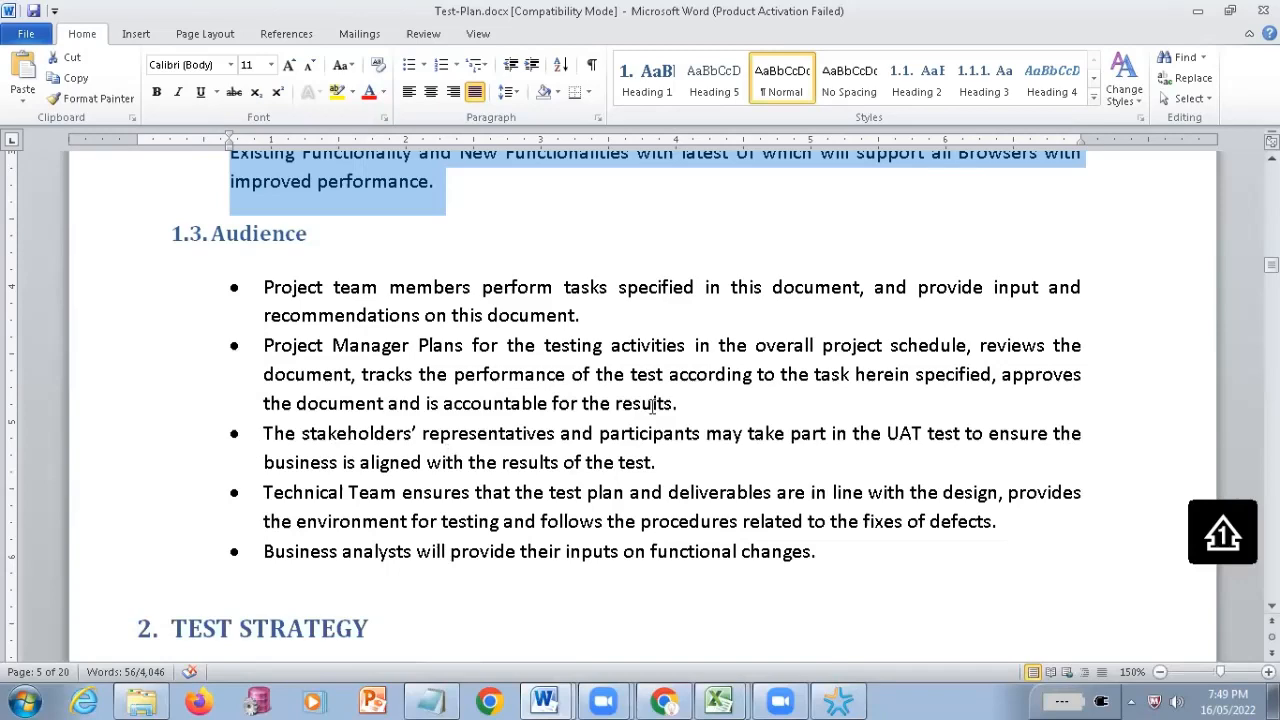
pyautogui.scroll(1, 540, 468)
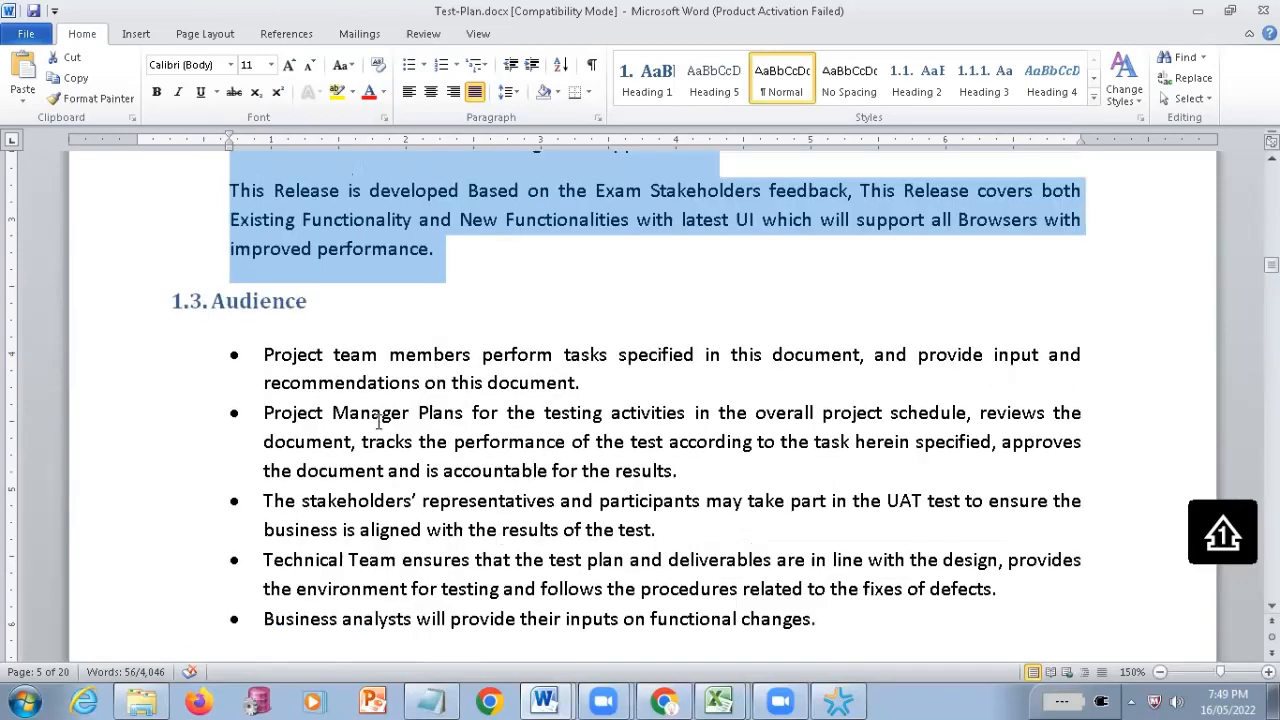
pyautogui.scroll(-1, 380, 422)
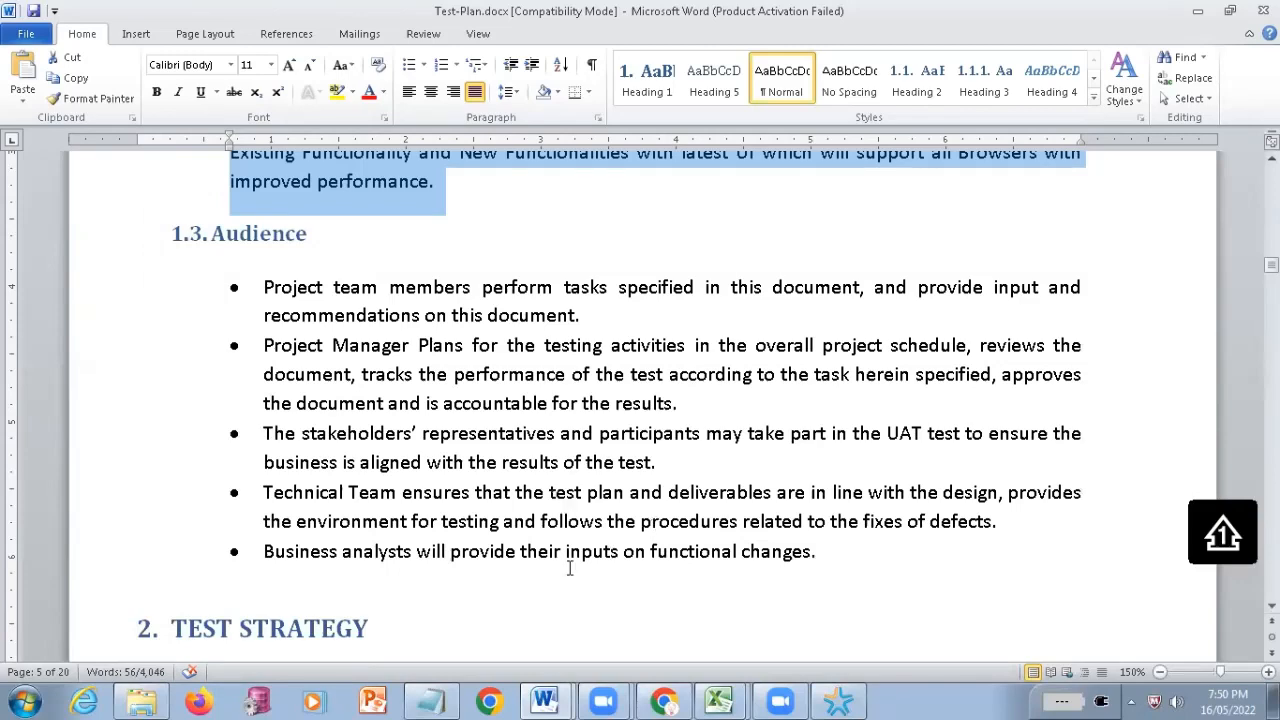
pyautogui.scroll(-4, 570, 568)
pyautogui.scroll(-1, 478, 565)
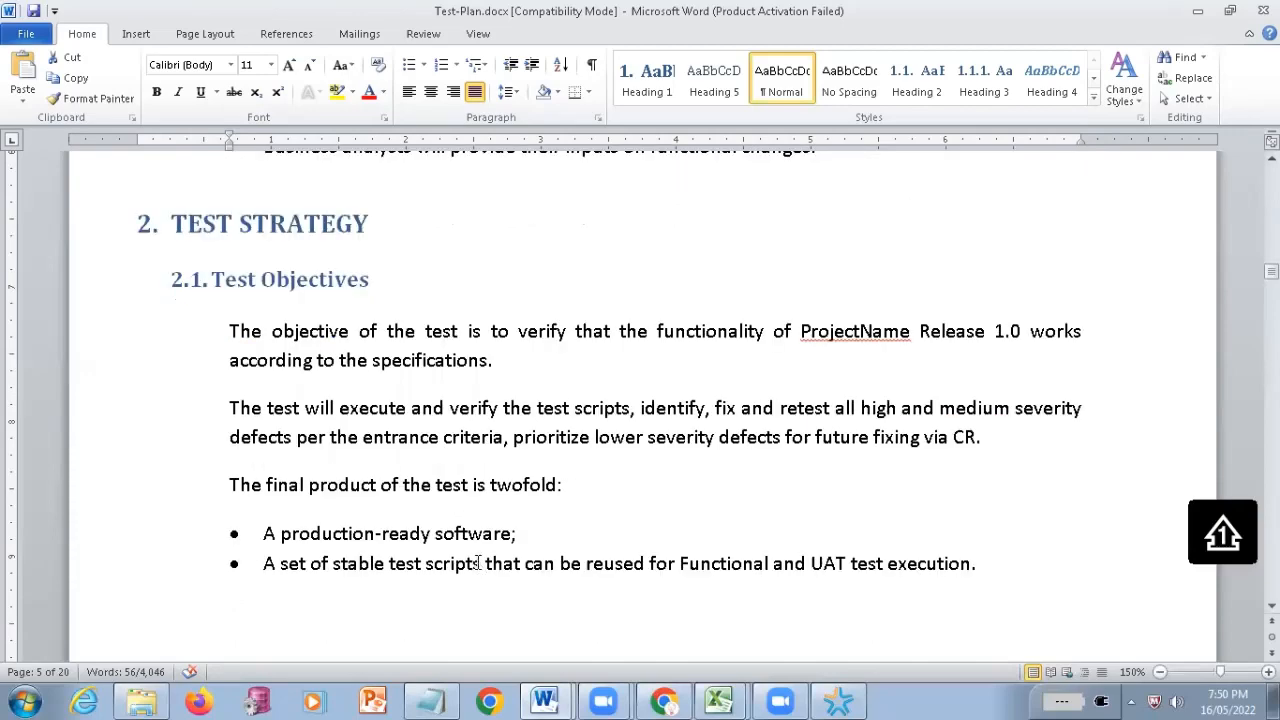
pyautogui.scroll(-5, 478, 563)
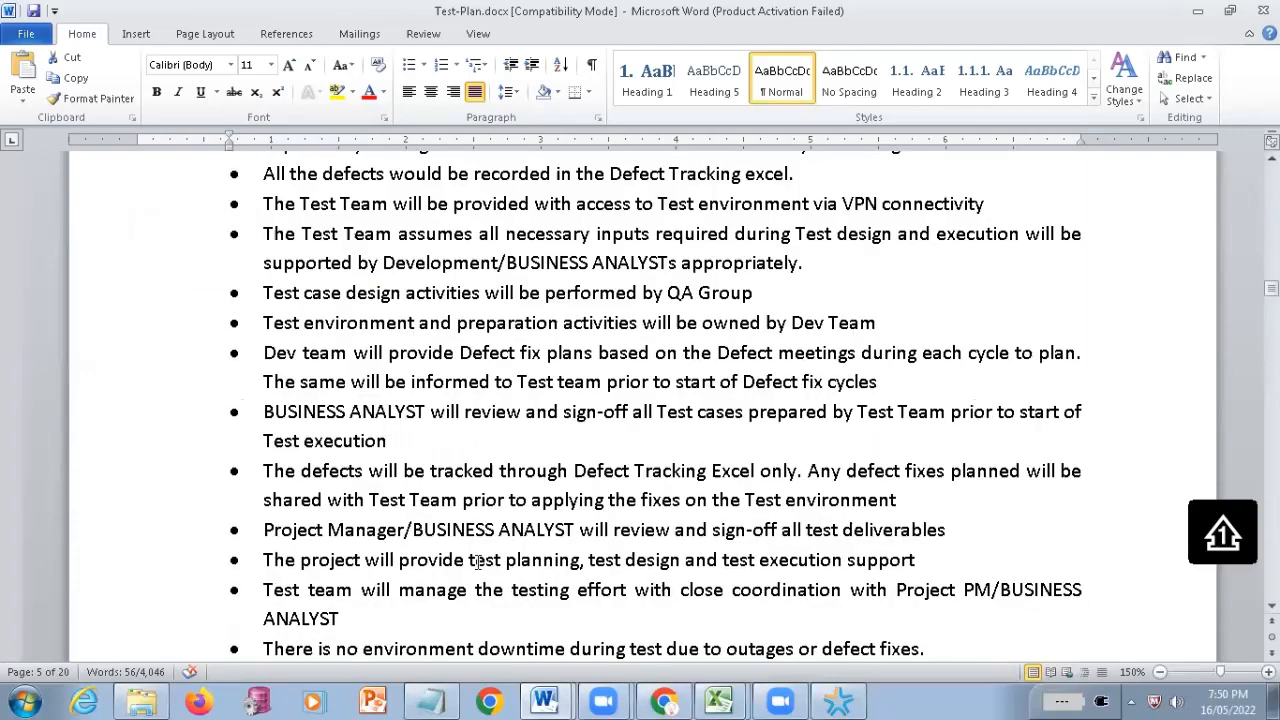
pyautogui.scroll(-5, 478, 562)
pyautogui.scroll(7, 478, 562)
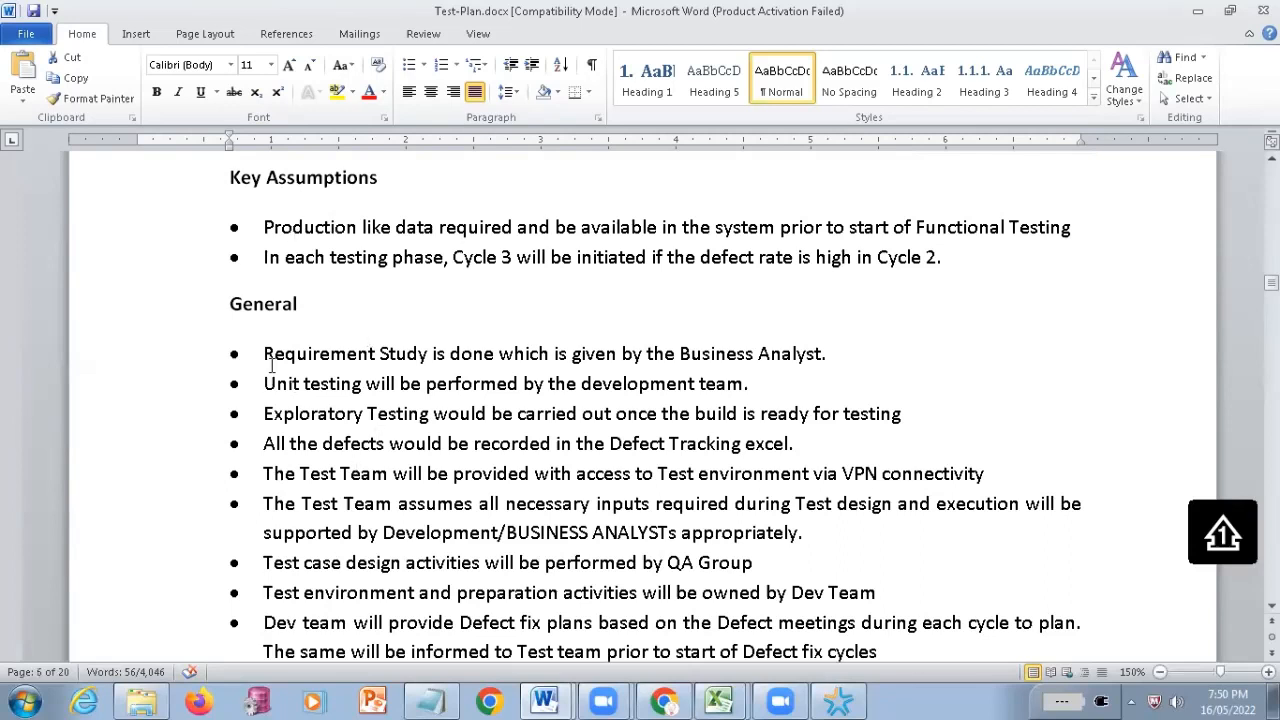
# Highlight the General bullet on requirement study, "Exploratory Testing", and the bullet on recording defects, including its word "excel"
pyautogui.keyDown('shift'); pyautogui.click(608, 352); pyautogui.keyUp('shift')
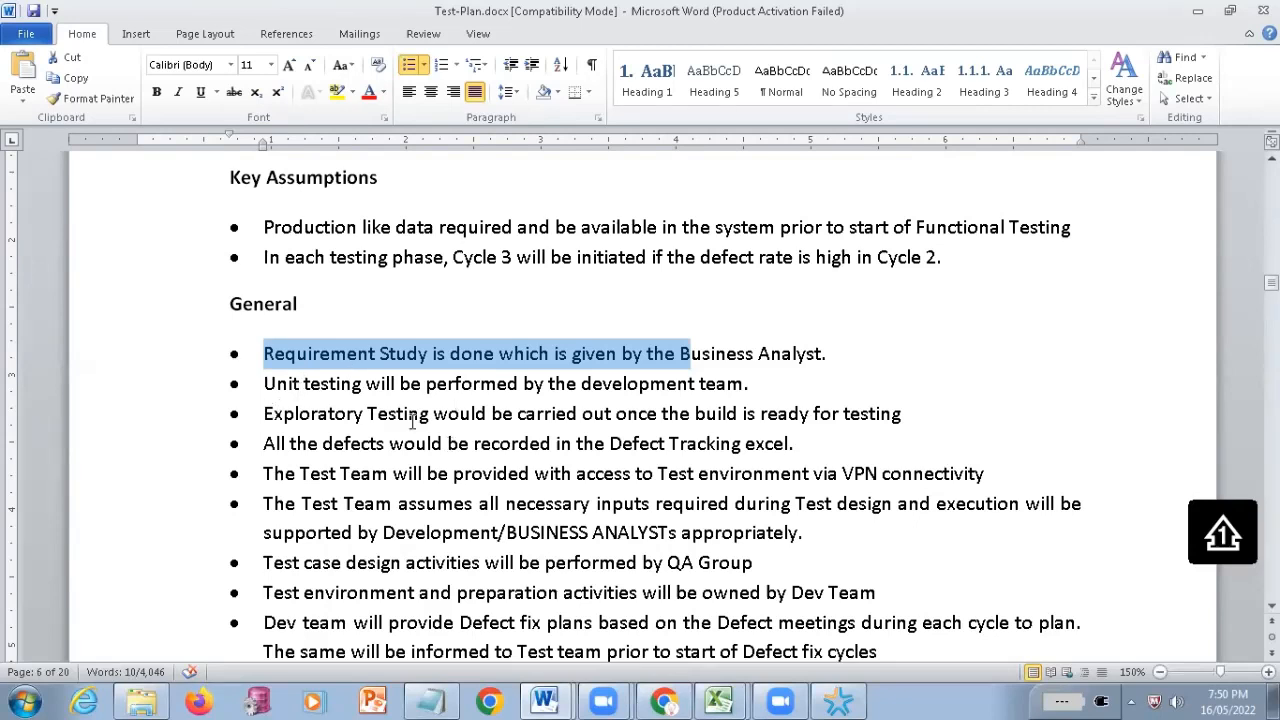
pyautogui.moveTo(264, 414); pyautogui.dragTo(437, 415)
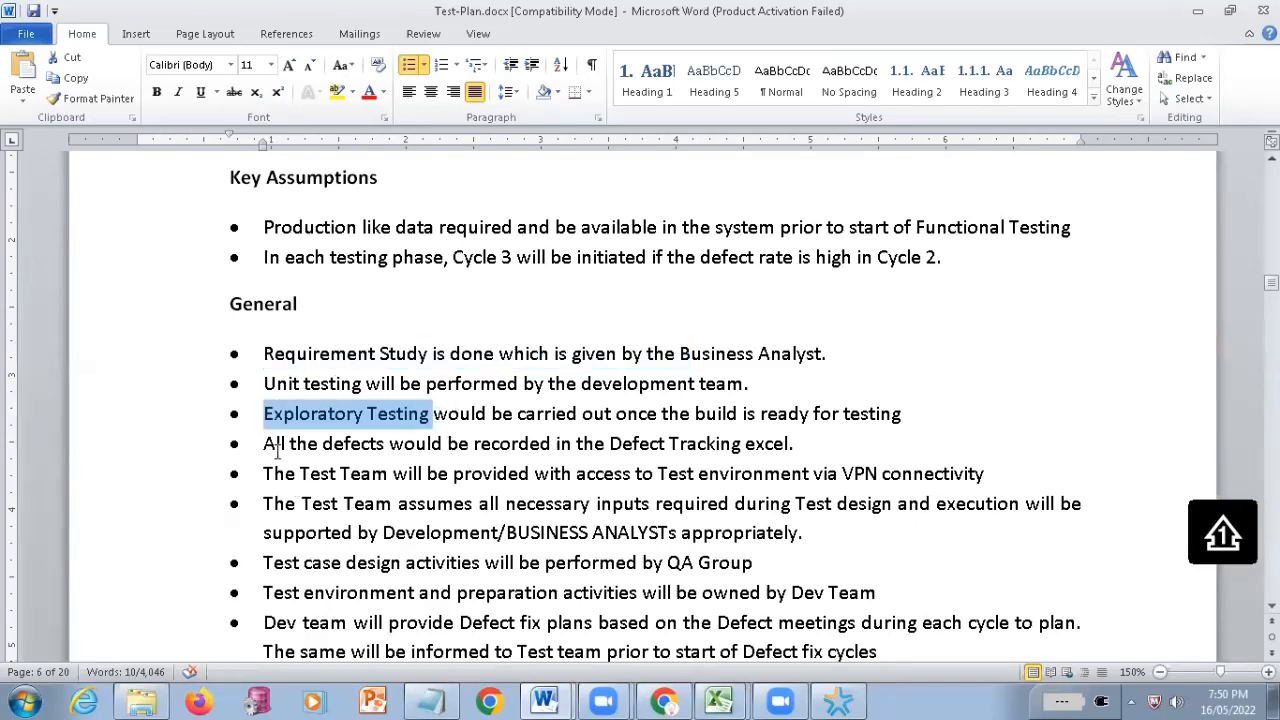
pyautogui.moveTo(264, 444); pyautogui.dragTo(785, 444)
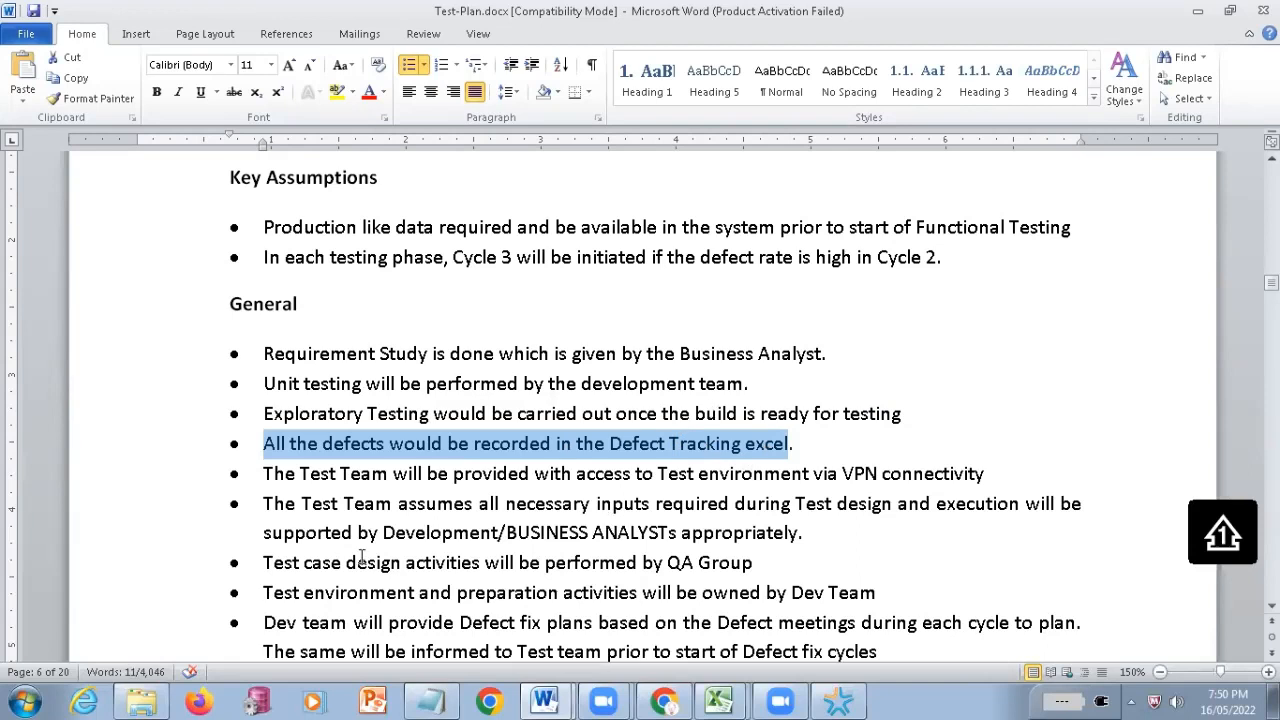
pyautogui.doubleClick(770, 447)
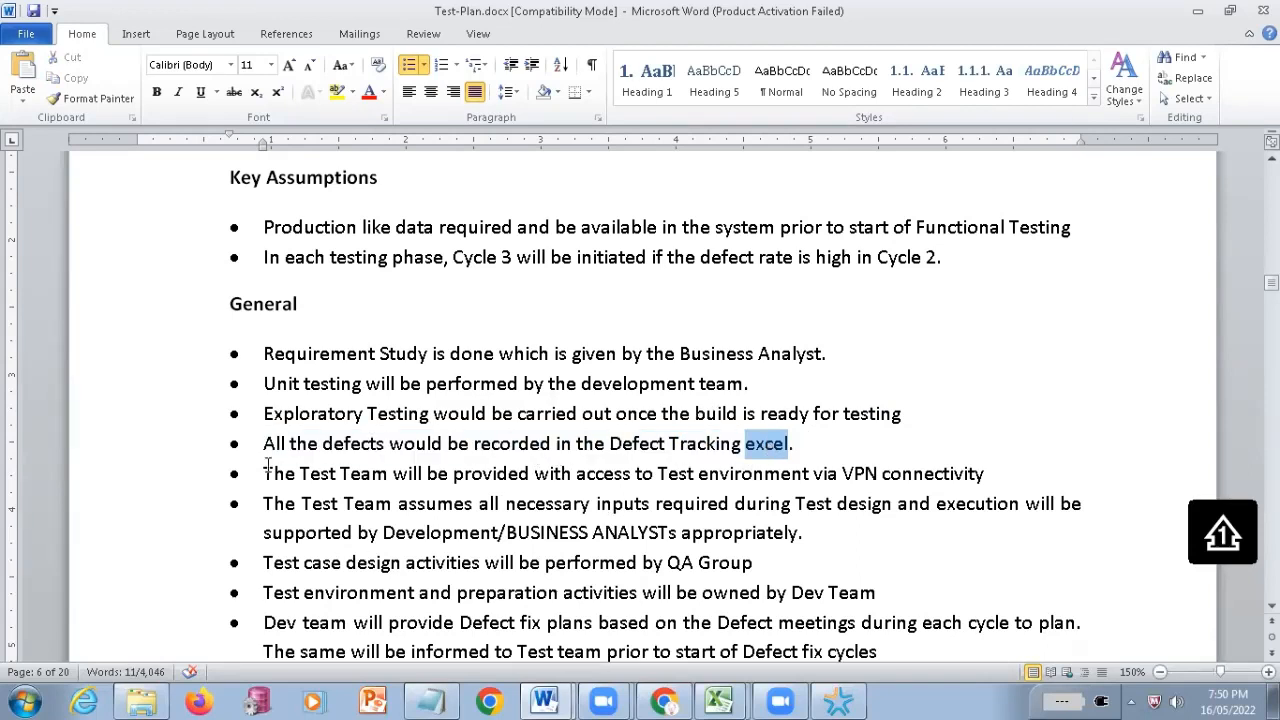
pyautogui.moveTo(265, 447); pyautogui.dragTo(775, 447)
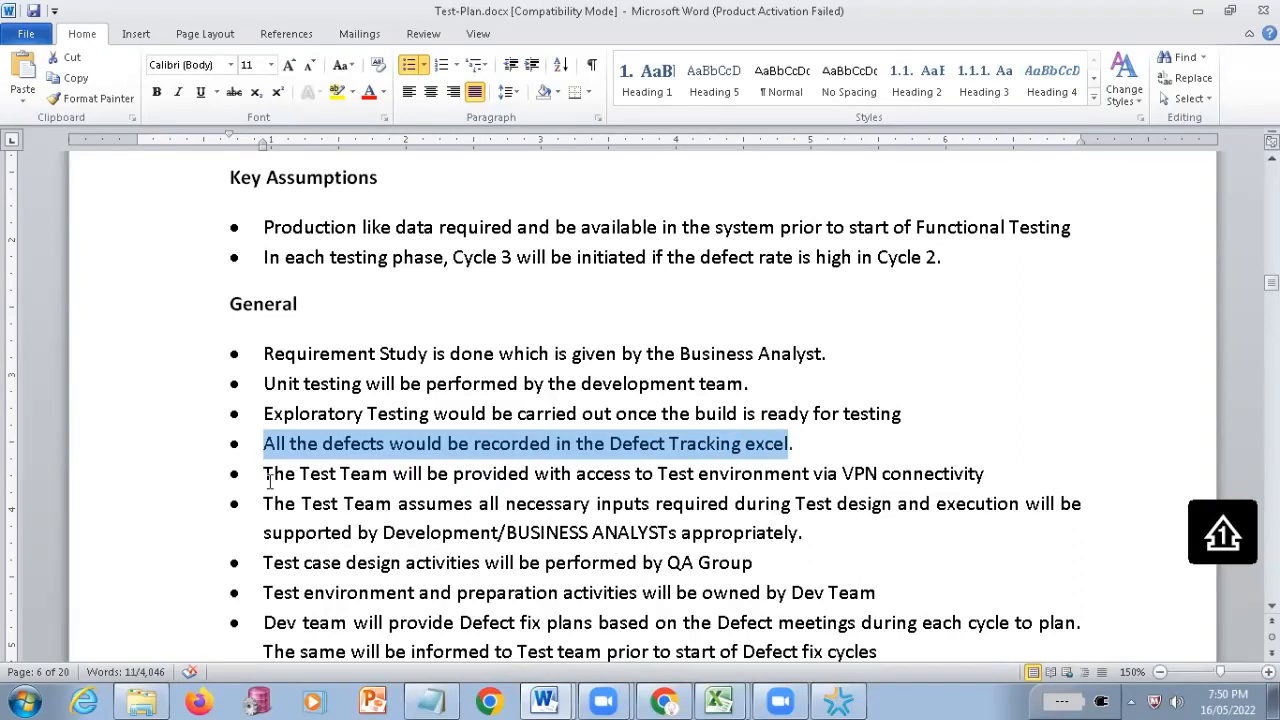
# Highlight the General bullet about the Test Team's access to the test environment via VPN connectivity, and reselect the whole line
pyautogui.moveTo(270, 478); pyautogui.dragTo(786, 473)
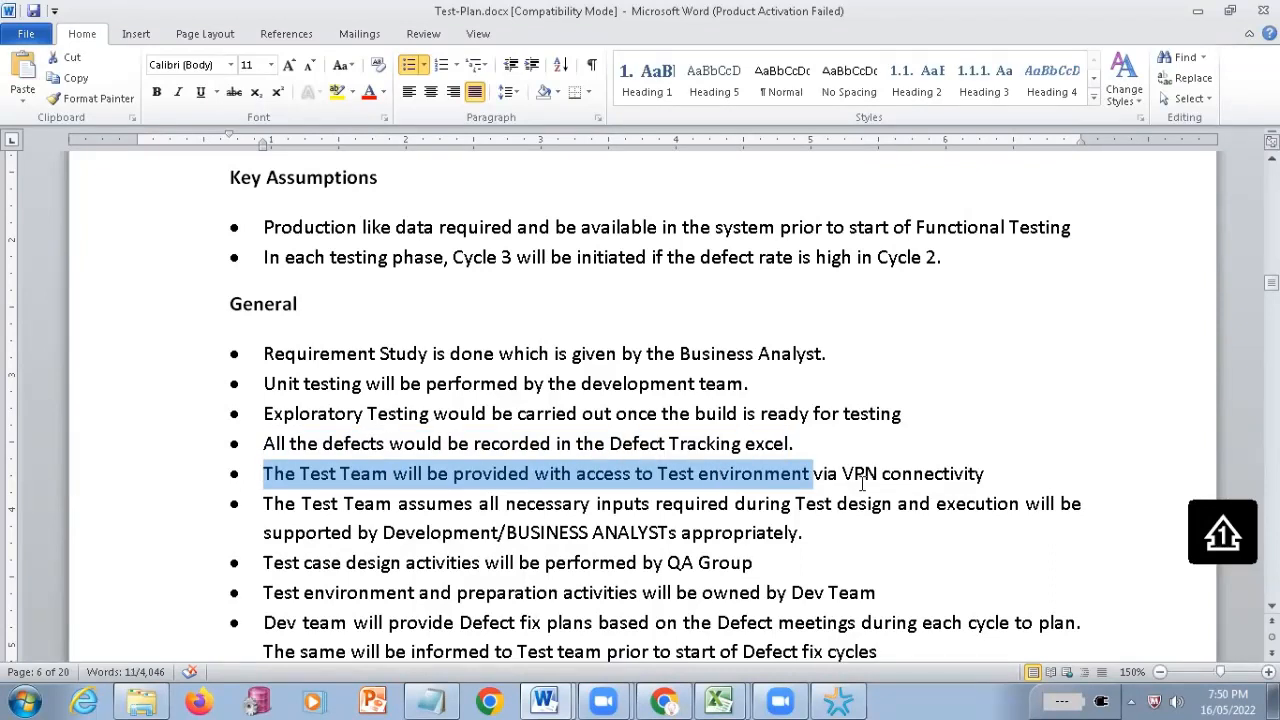
pyautogui.moveTo(862, 484); pyautogui.dragTo(890, 494)
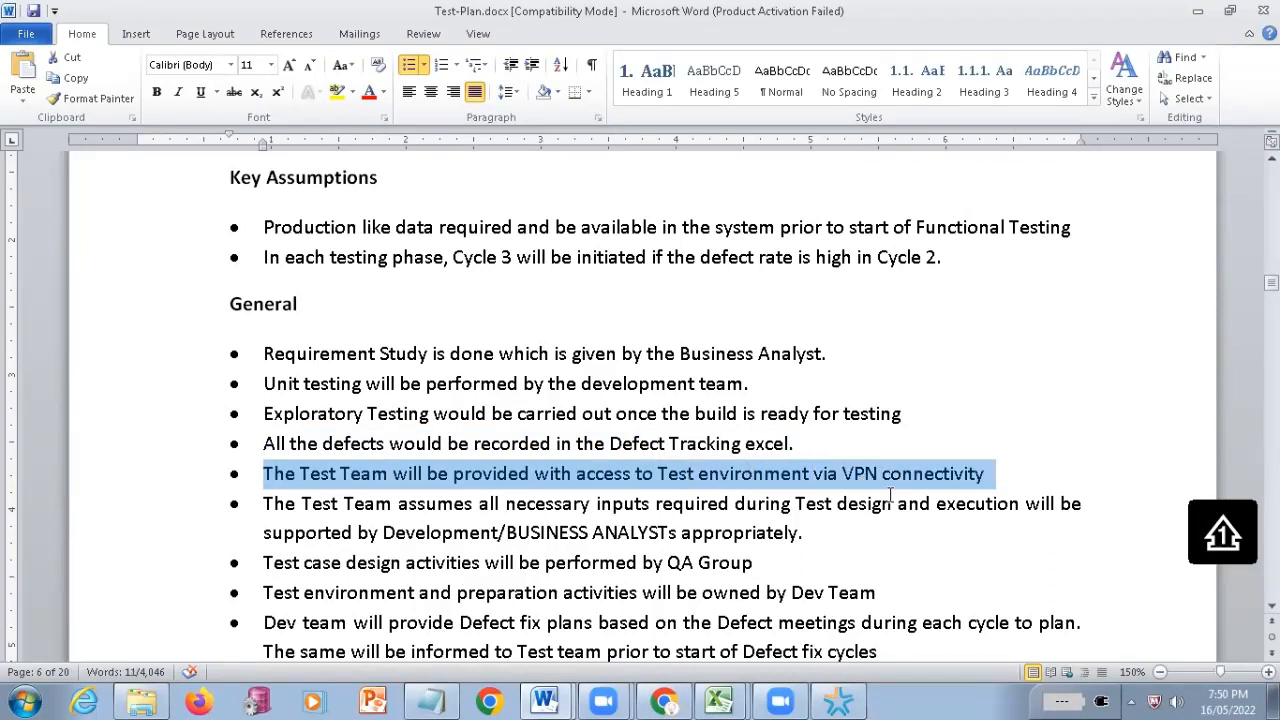
pyautogui.click(985, 476)
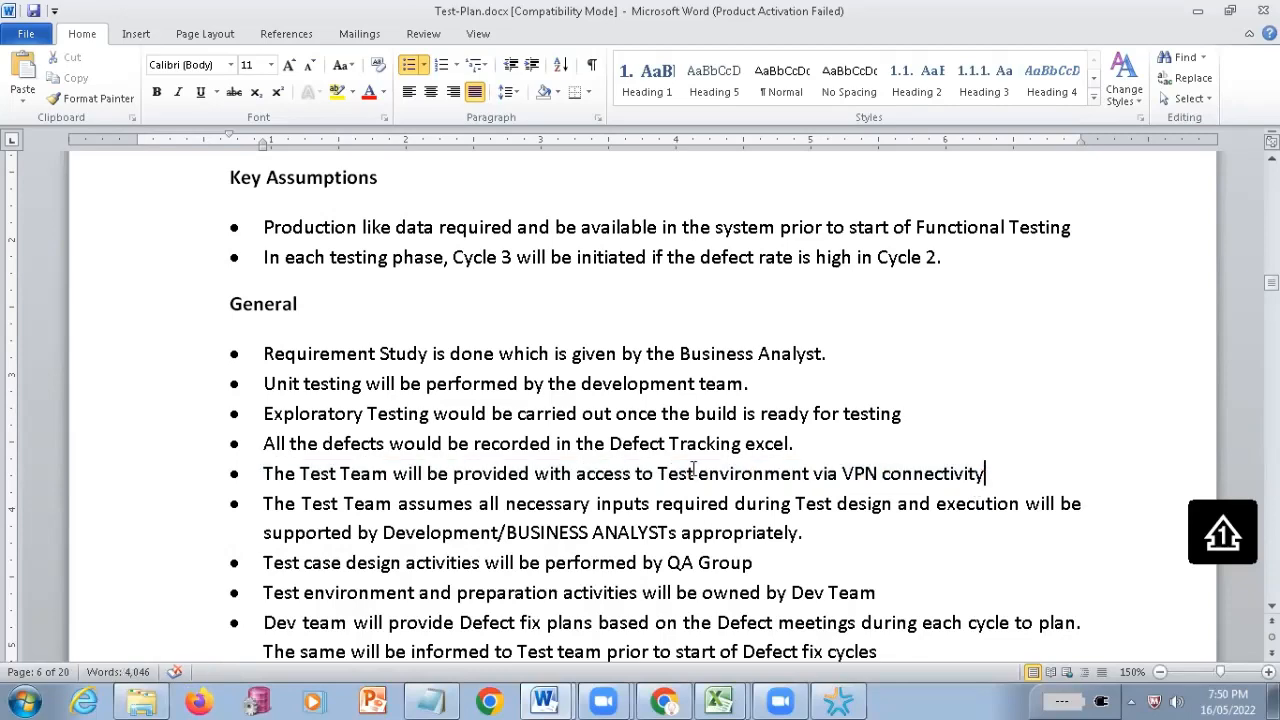
pyautogui.keyDown('shift'); pyautogui.click(299, 470); pyautogui.keyUp('shift')
pyautogui.hotkey('shift', 'Home')
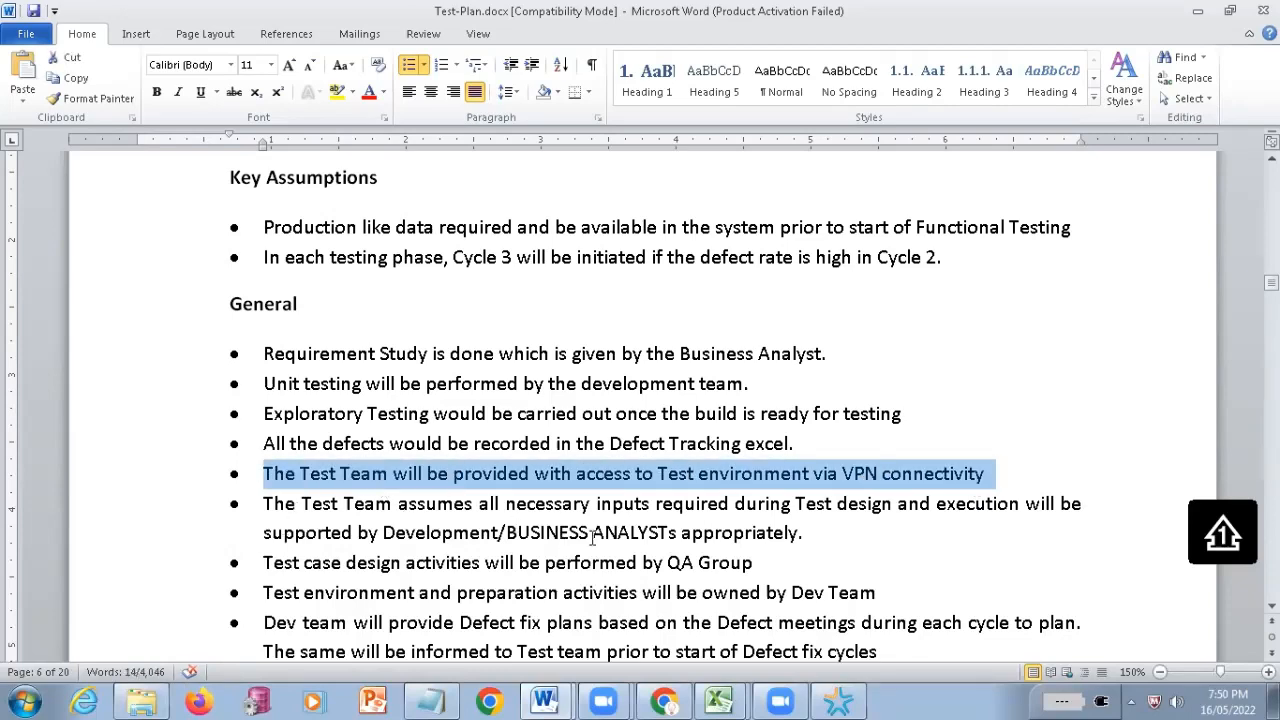
# Highlight the bullet on necessary inputs for test design and execution, reselecting it from "assumes" to "appropriately"
pyautogui.scroll(-2, 595, 537)
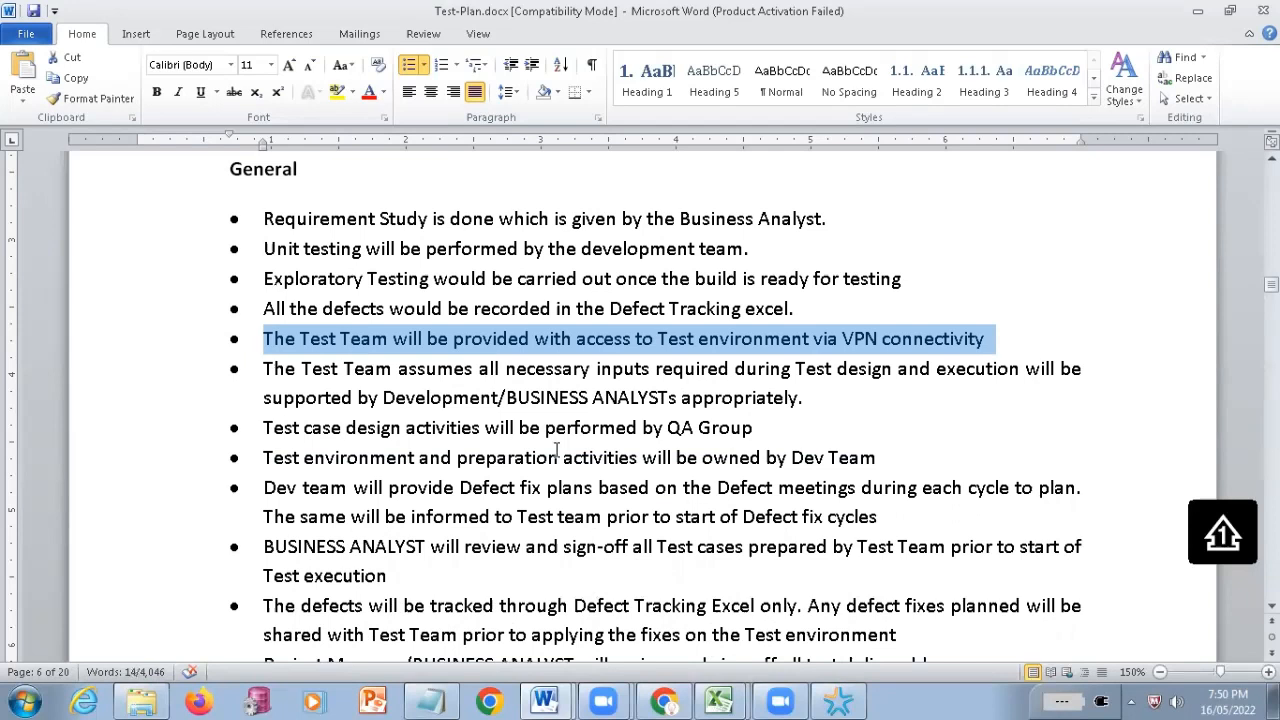
pyautogui.keyDown('shift'); pyautogui.click(665, 397); pyautogui.keyUp('shift')
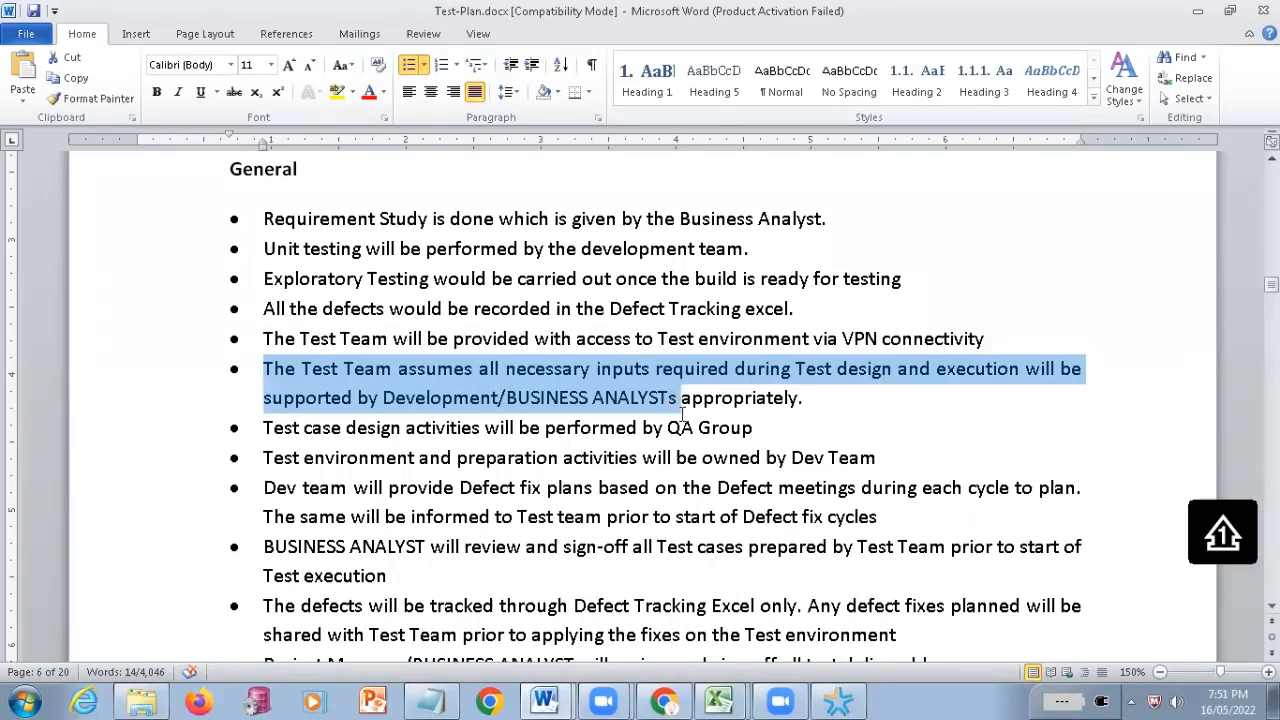
pyautogui.click(595, 401)
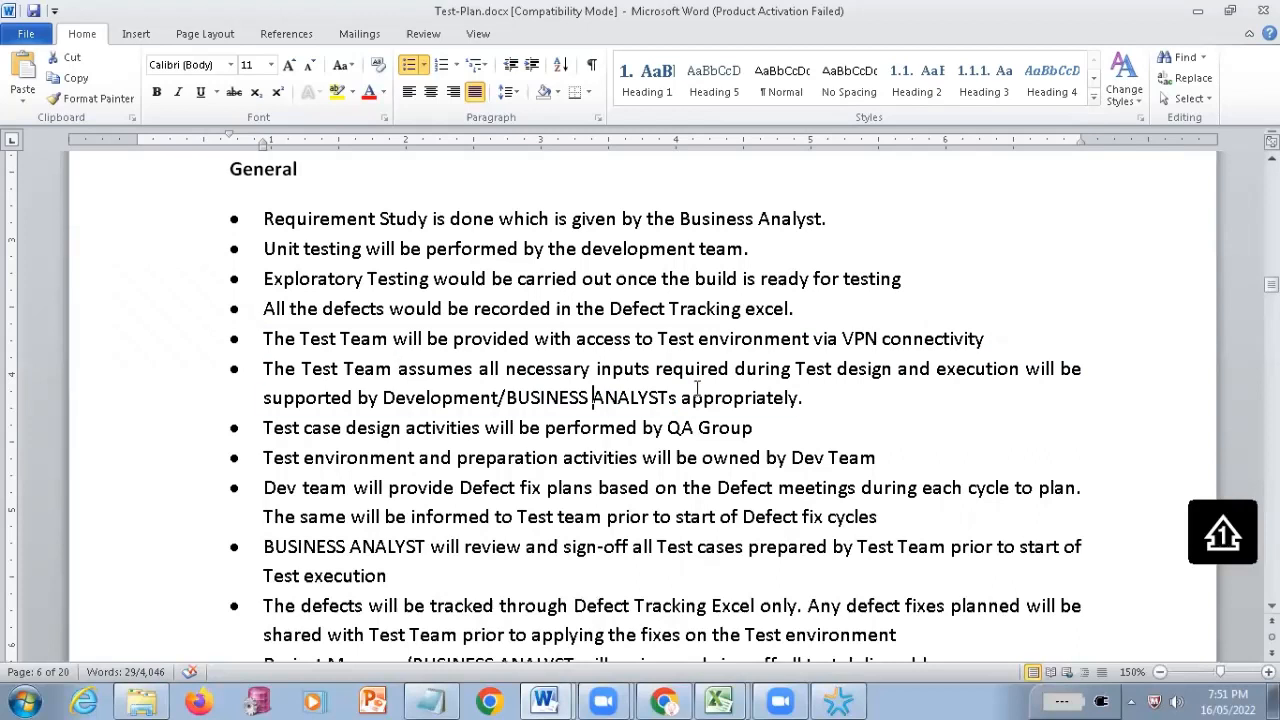
pyautogui.moveTo(399, 368); pyautogui.dragTo(799, 398)
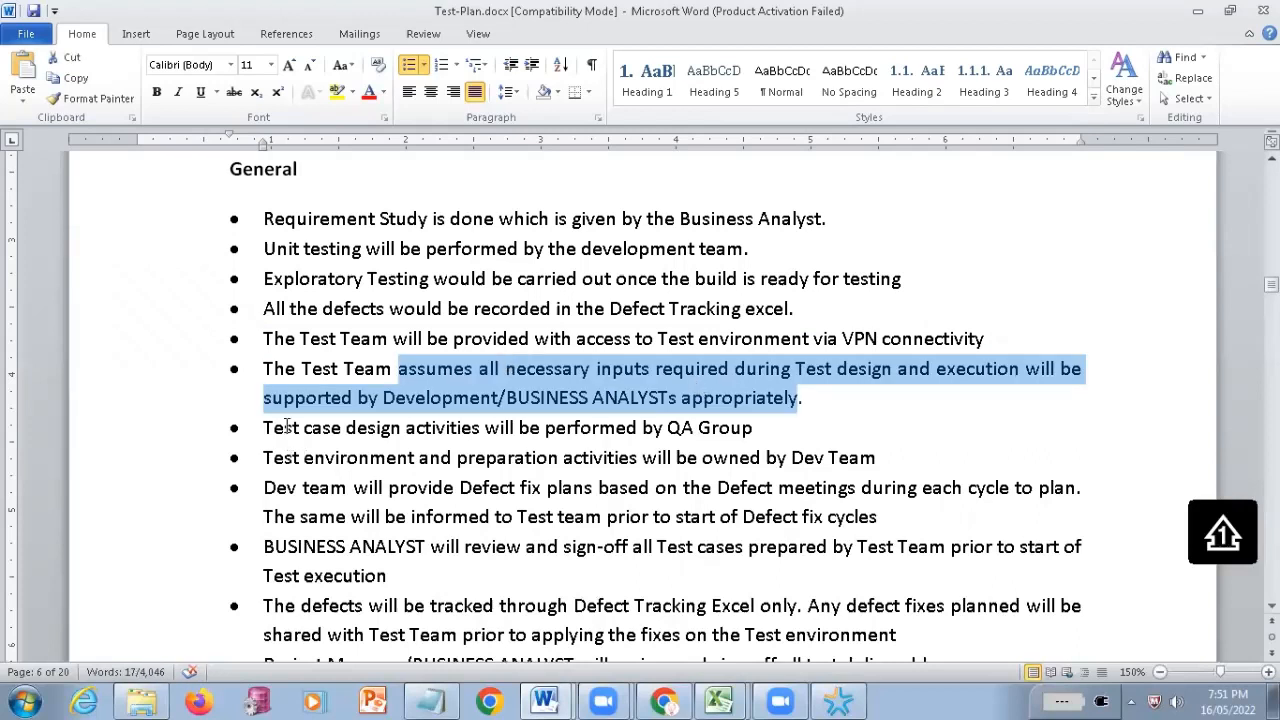
# Highlight the bullets on test case design by QA Group and test environment ownership, followed by the words "Dev Team"
pyautogui.moveTo(264, 428); pyautogui.dragTo(642, 437)
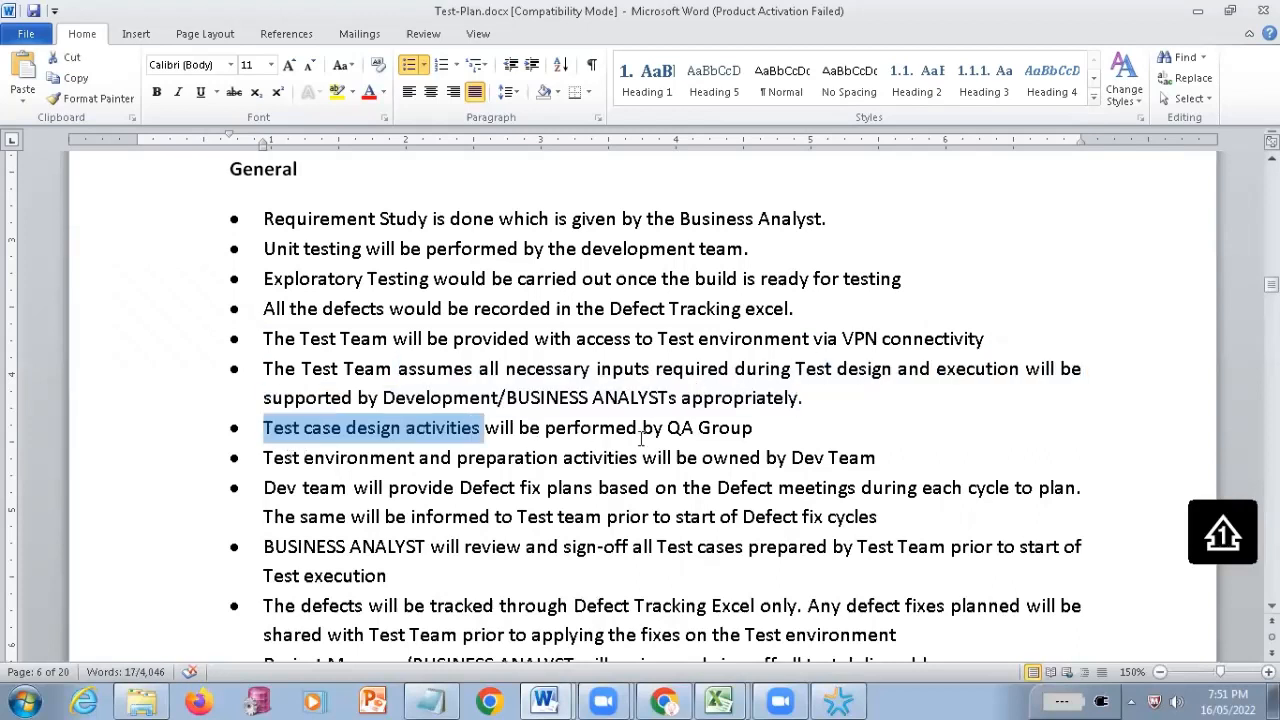
pyautogui.moveTo(760, 432); pyautogui.dragTo(760, 432)
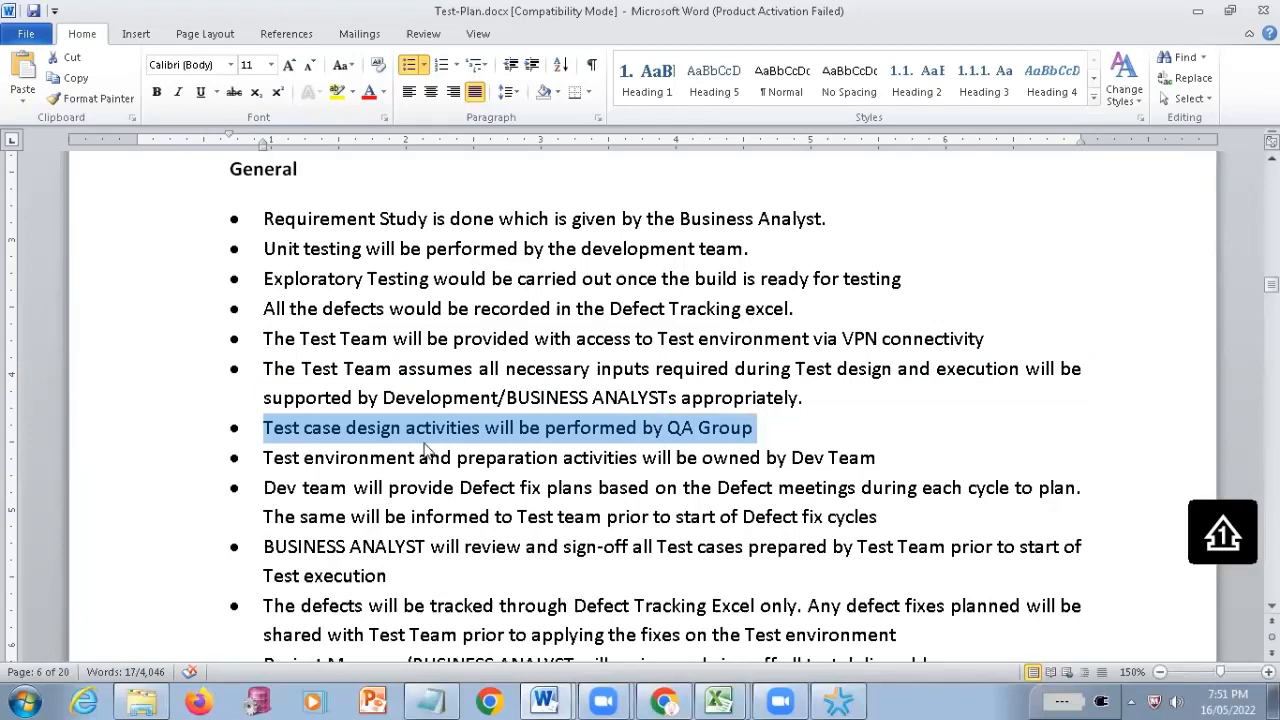
pyautogui.click(266, 455)
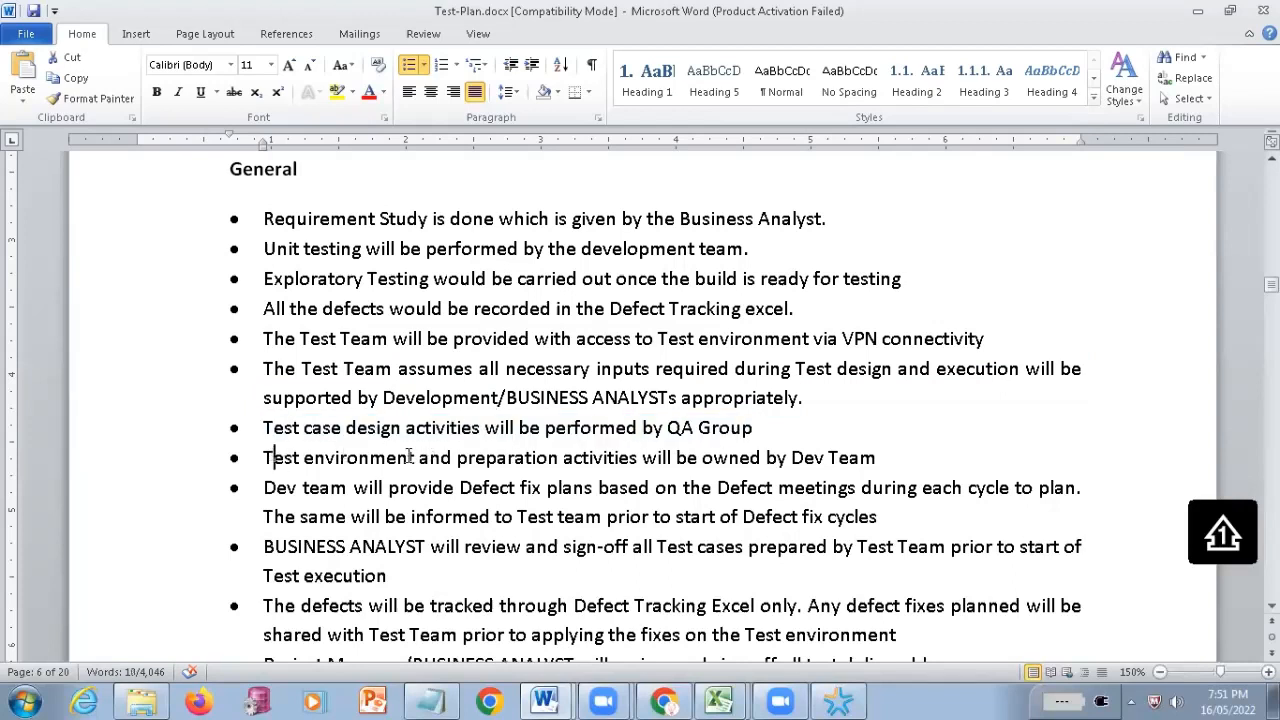
pyautogui.keyDown('shift'); pyautogui.click(556, 457); pyautogui.keyUp('shift')
pyautogui.moveTo(811, 466); pyautogui.dragTo(873, 461)
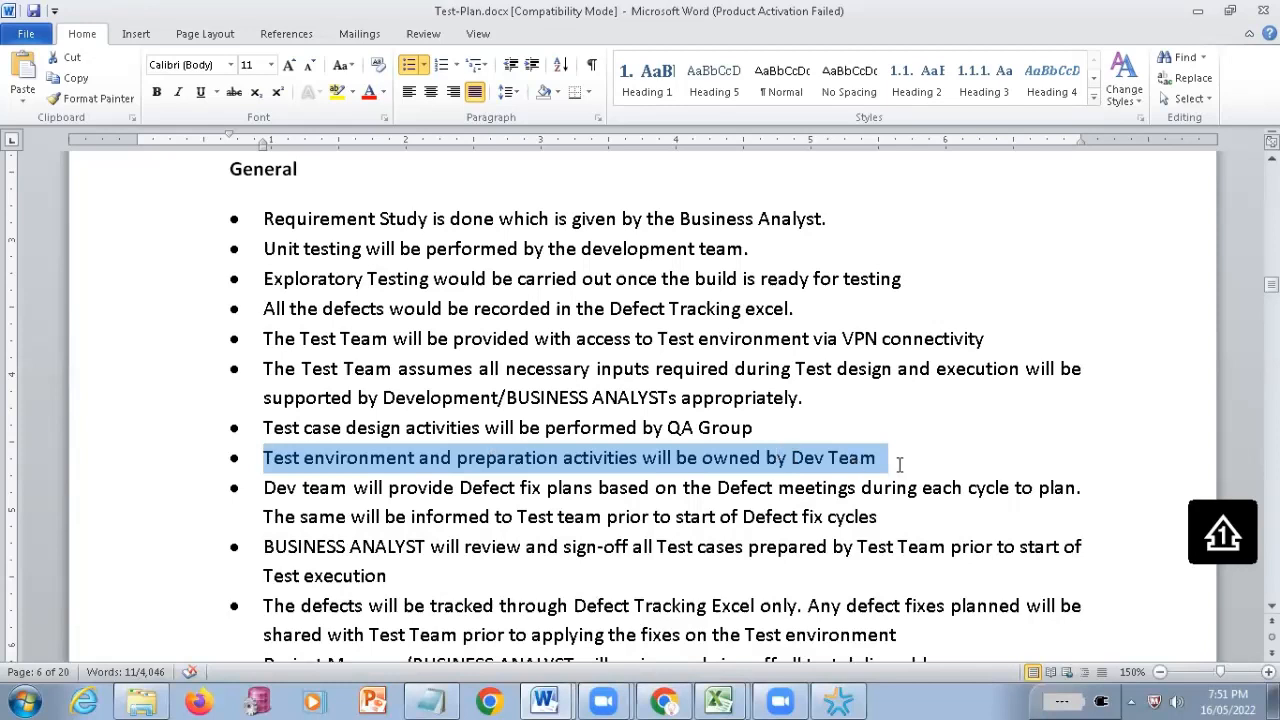
pyautogui.moveTo(899, 464); pyautogui.dragTo(790, 460)
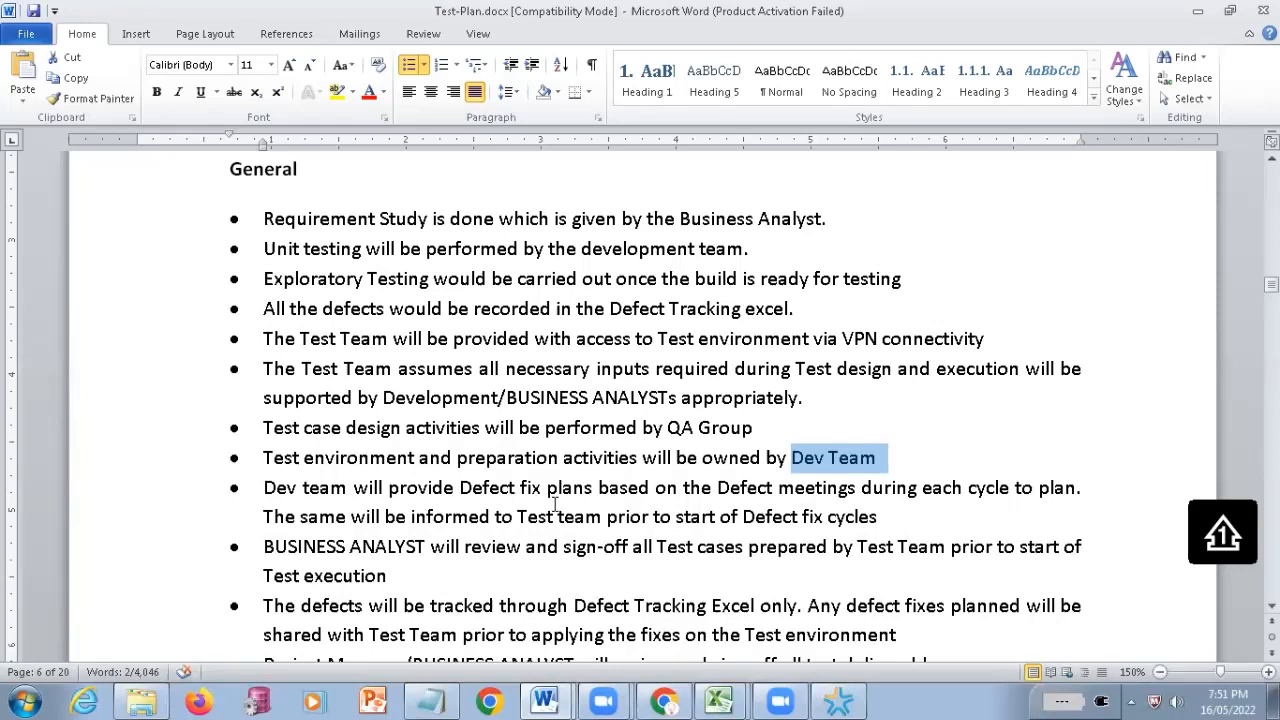
# Highlight the Dev team defect fix plans text up to "each cycle", and "BUSINESS ANALYST" and "and sign-off" in the following bullet
pyautogui.moveTo(556, 505); pyautogui.dragTo(652, 490)
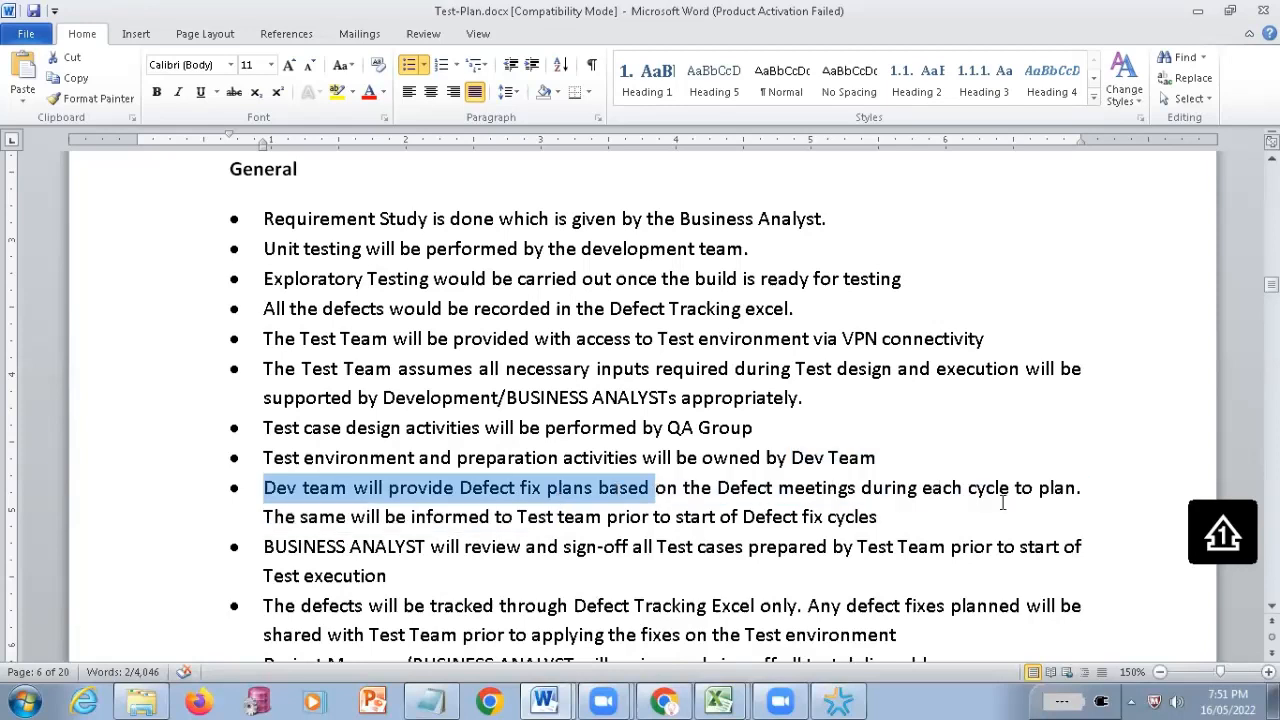
pyautogui.moveTo(1003, 503); pyautogui.dragTo(1005, 500)
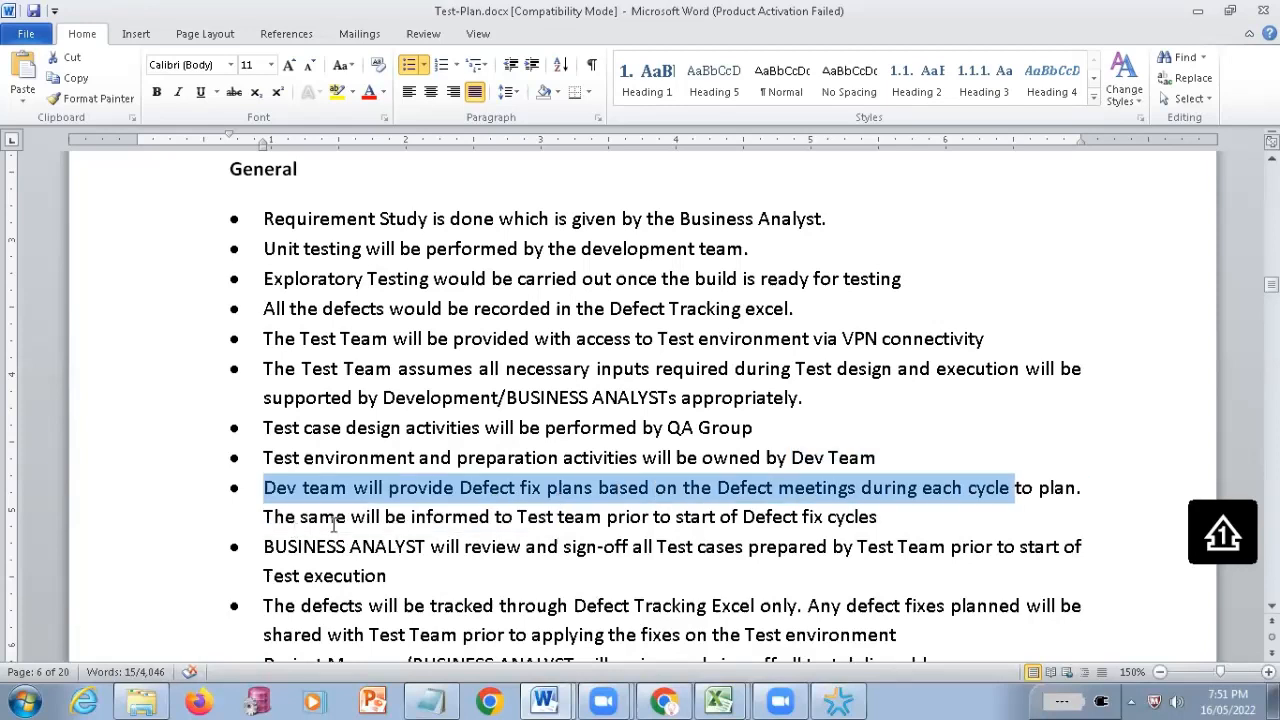
pyautogui.scroll(-2, 292, 463)
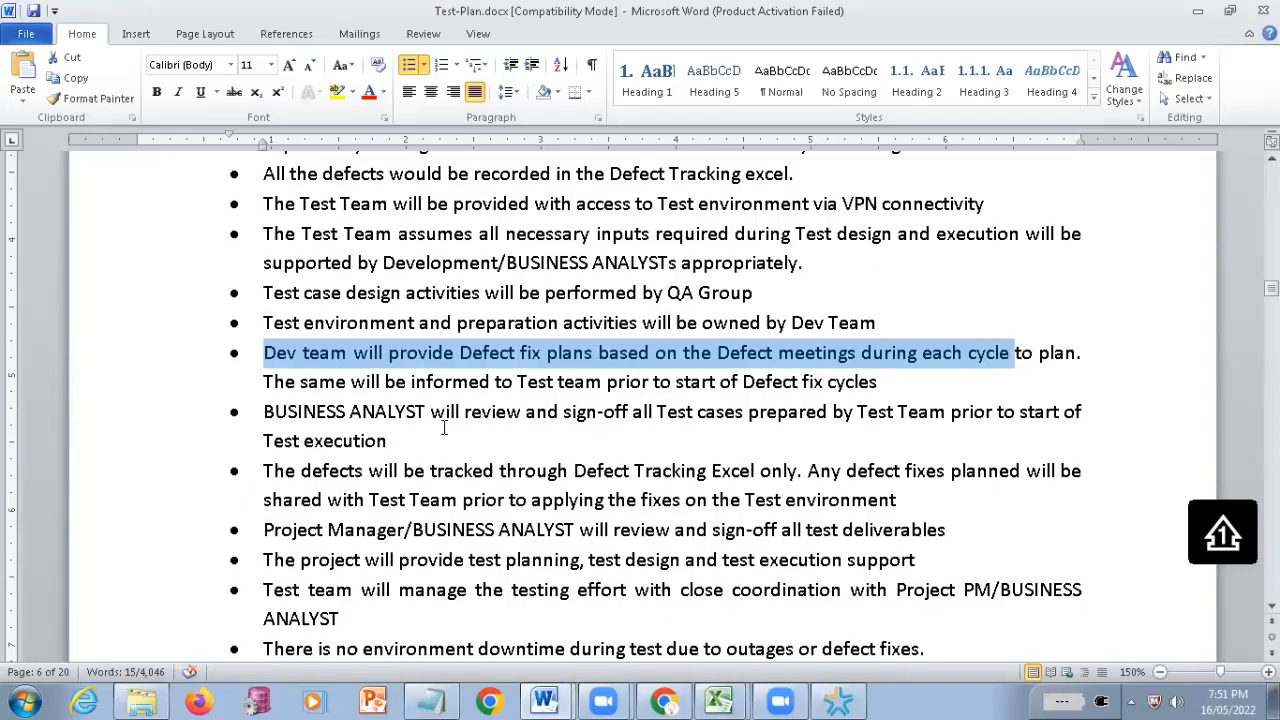
pyautogui.moveTo(264, 412); pyautogui.dragTo(620, 402)
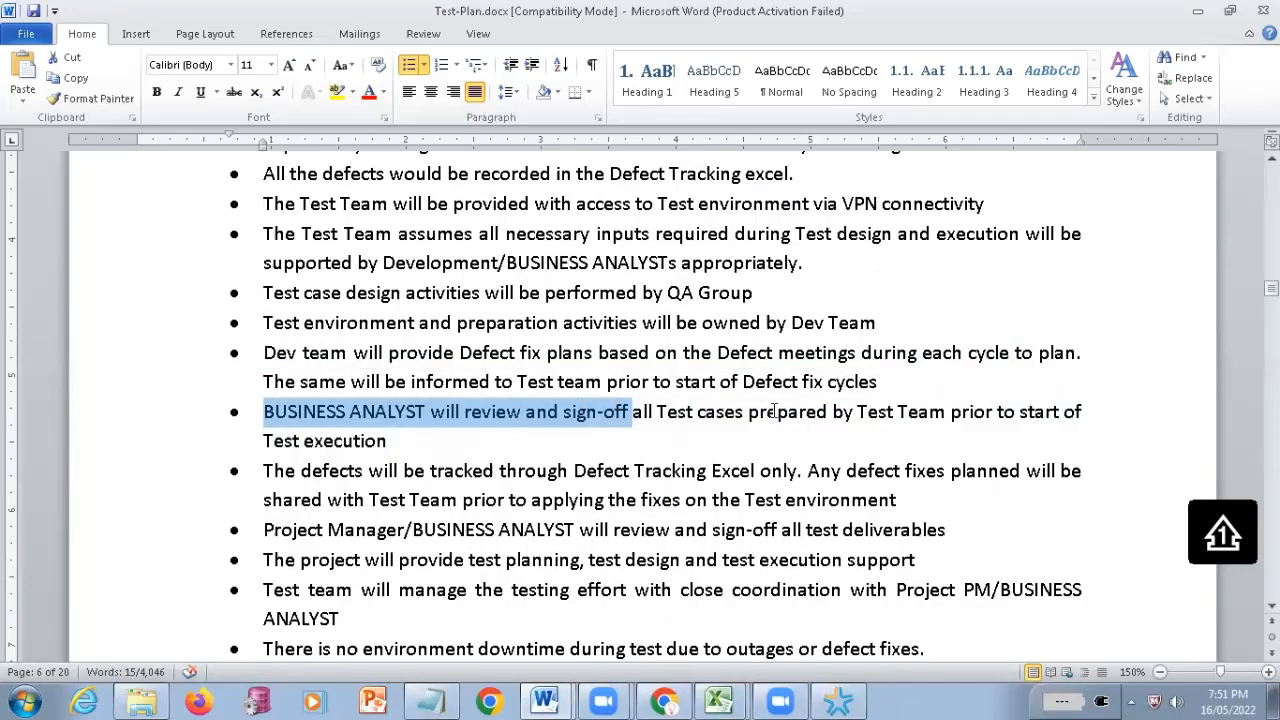
pyautogui.moveTo(773, 411); pyautogui.dragTo(830, 430)
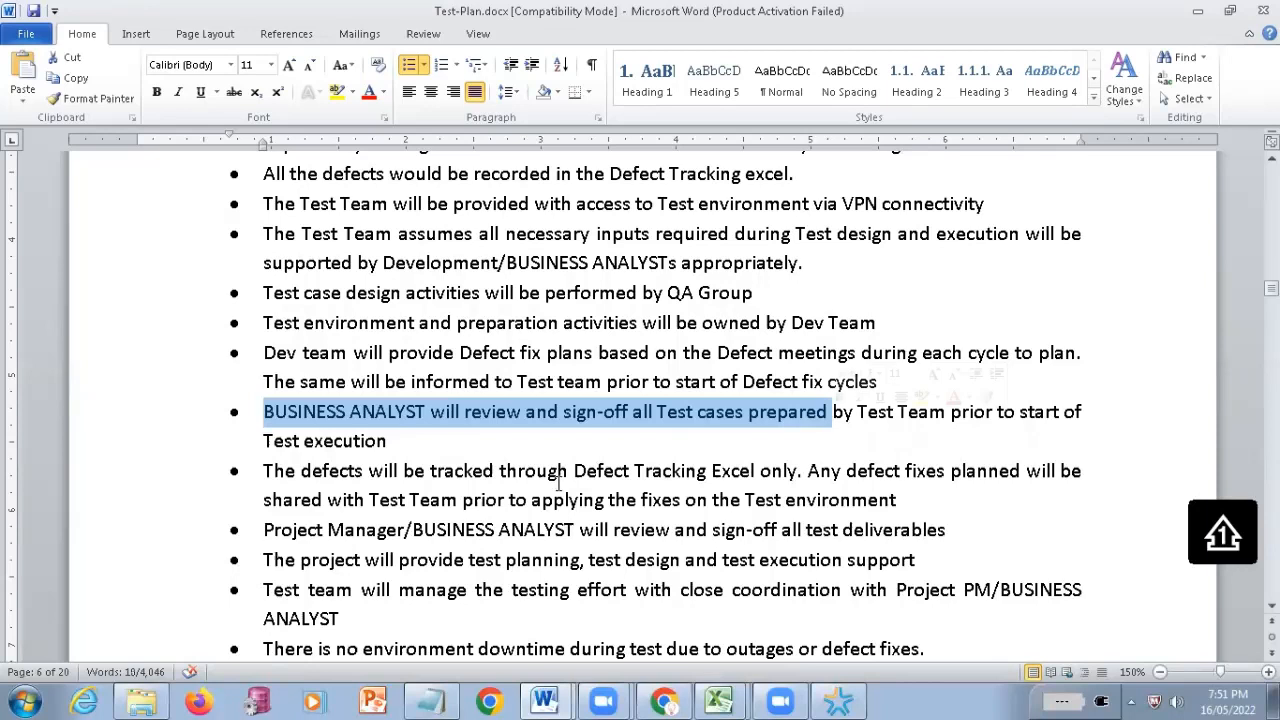
pyautogui.click(461, 415)
pyautogui.moveTo(397, 405); pyautogui.dragTo(318, 398)
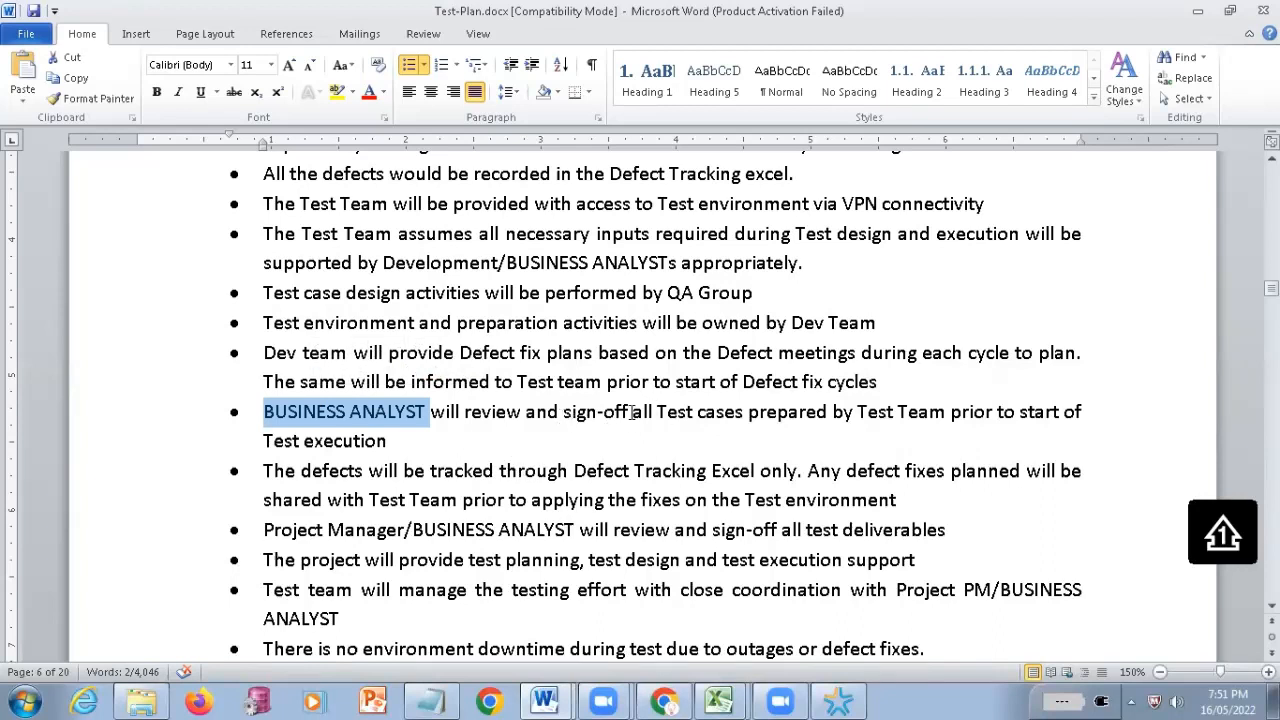
pyautogui.moveTo(632, 412); pyautogui.dragTo(525, 413)
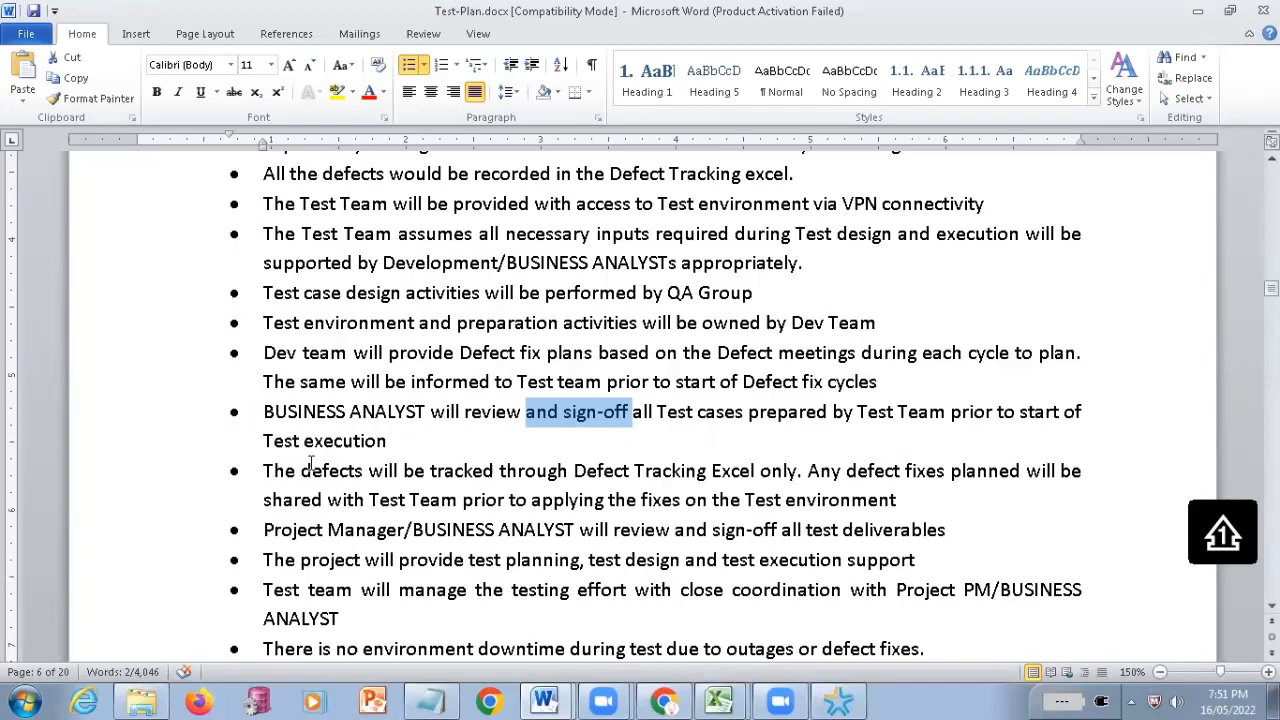
# Review the remaining General, Functional Testing and UAT points, and highlight all bullets under 2.3 Test Principles
pyautogui.scroll(-1, 310, 463)
pyautogui.scroll(-1, 500, 466)
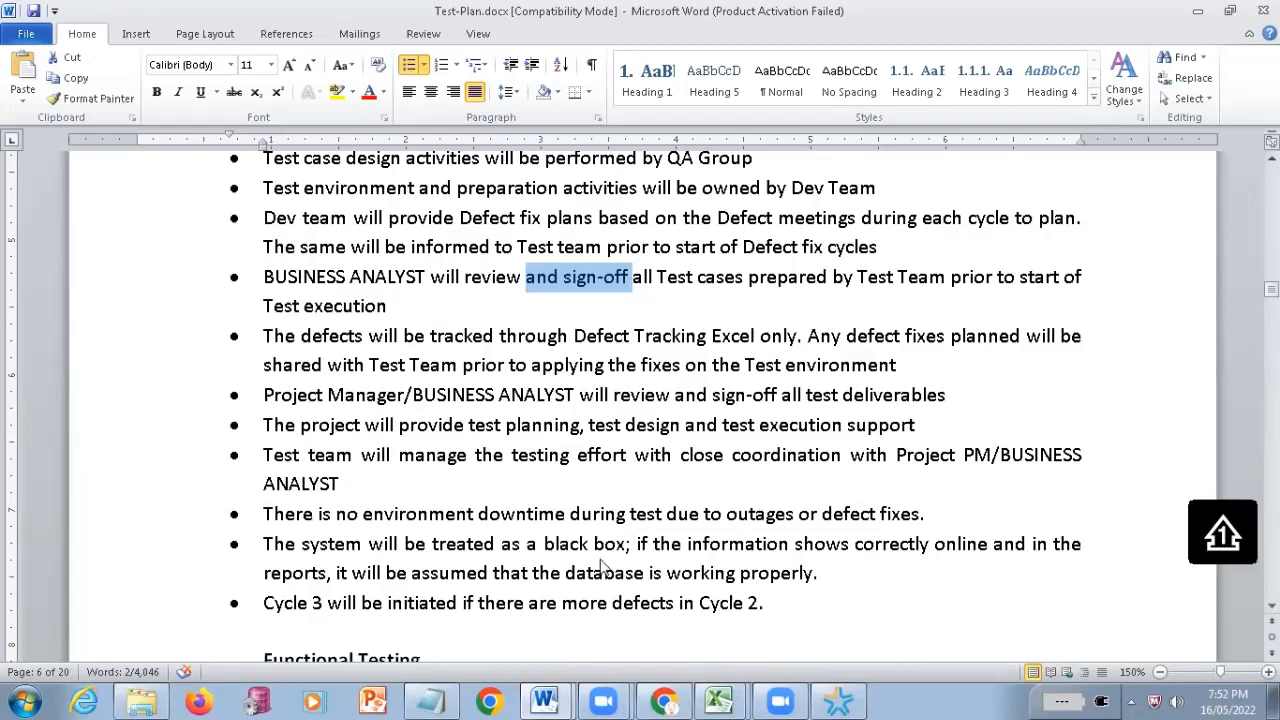
pyautogui.scroll(-4, 605, 567)
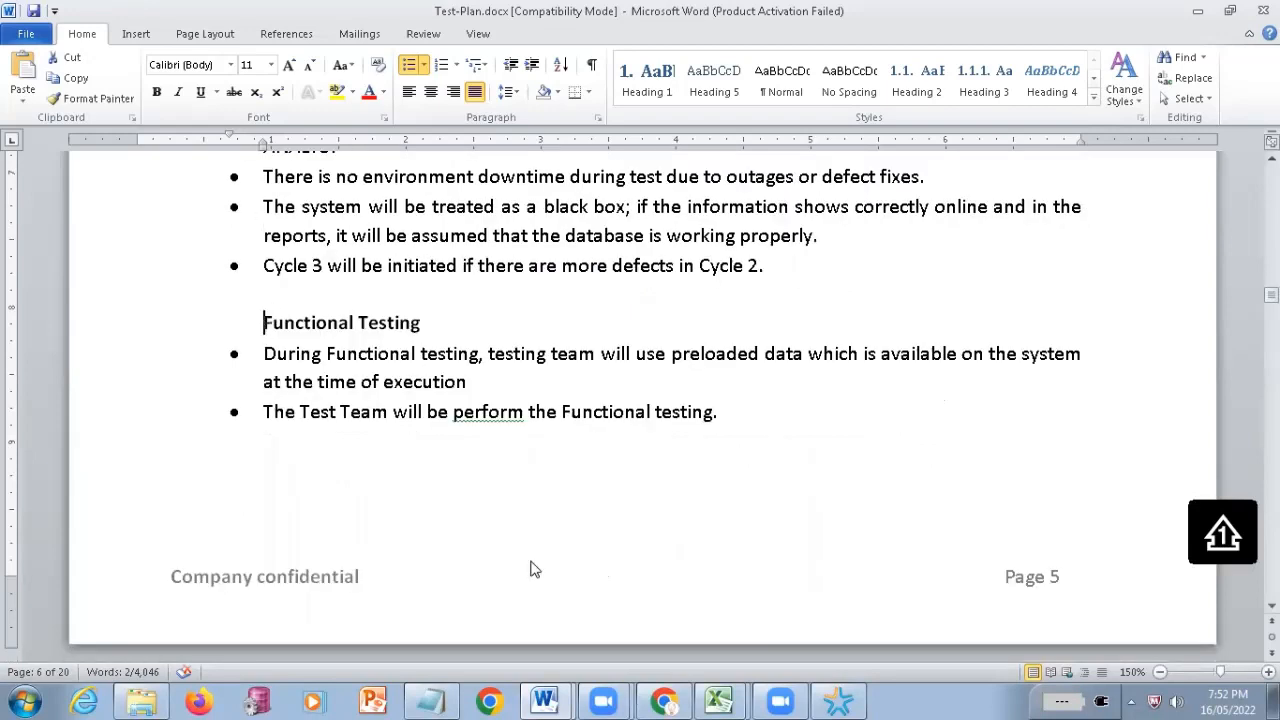
pyautogui.hotkey('shift', 'Down')
pyautogui.scroll(-5, 408, 557)
pyautogui.moveTo(267, 320); pyautogui.dragTo(360, 334)
pyautogui.scroll(-2, 362, 557)
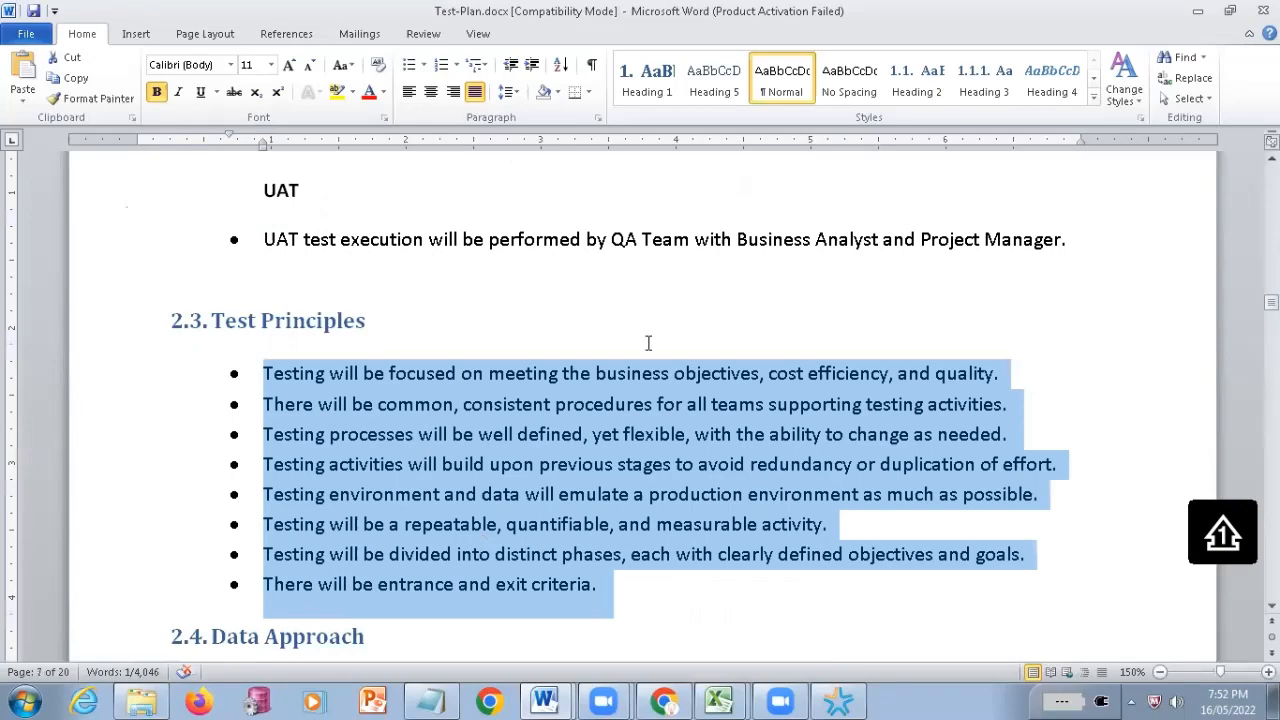
pyautogui.scroll(-4, 649, 452)
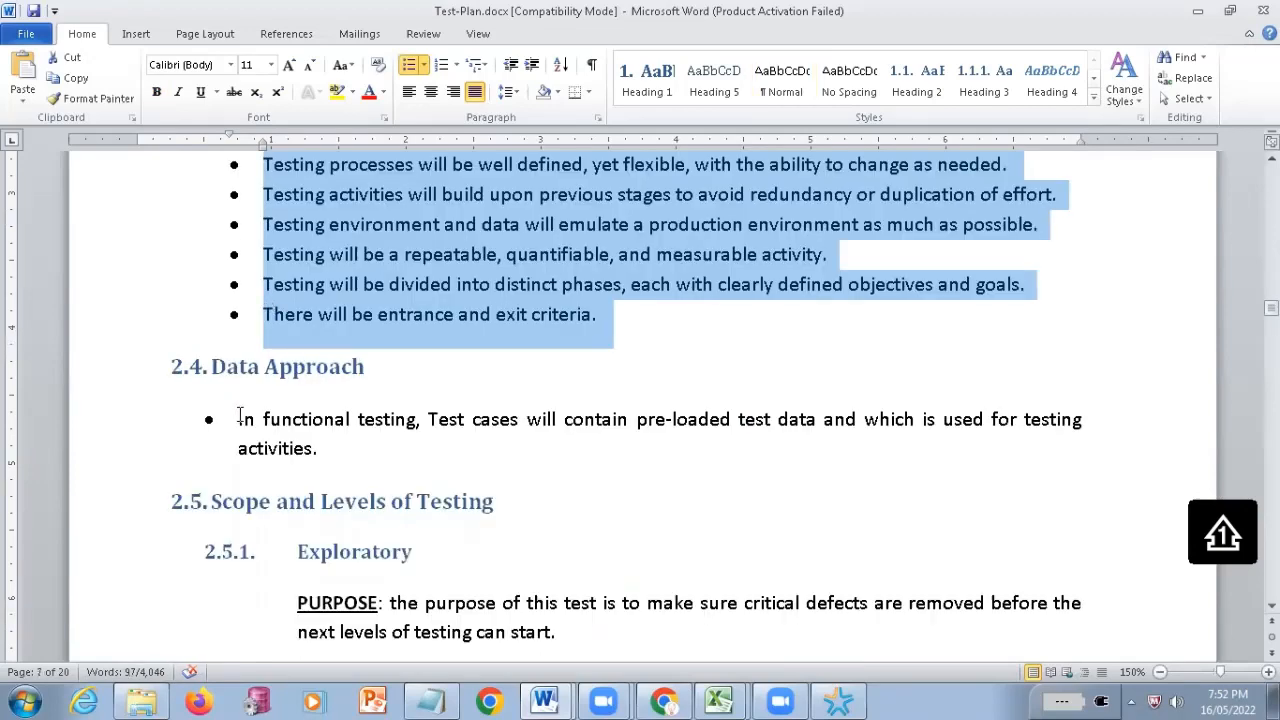
# Highlight the 2.4 Data Approach bullet, followed by the 2.5.1 Exploratory text from "PURPOSE" to "at the beginning"
pyautogui.tripleClick(545, 478)
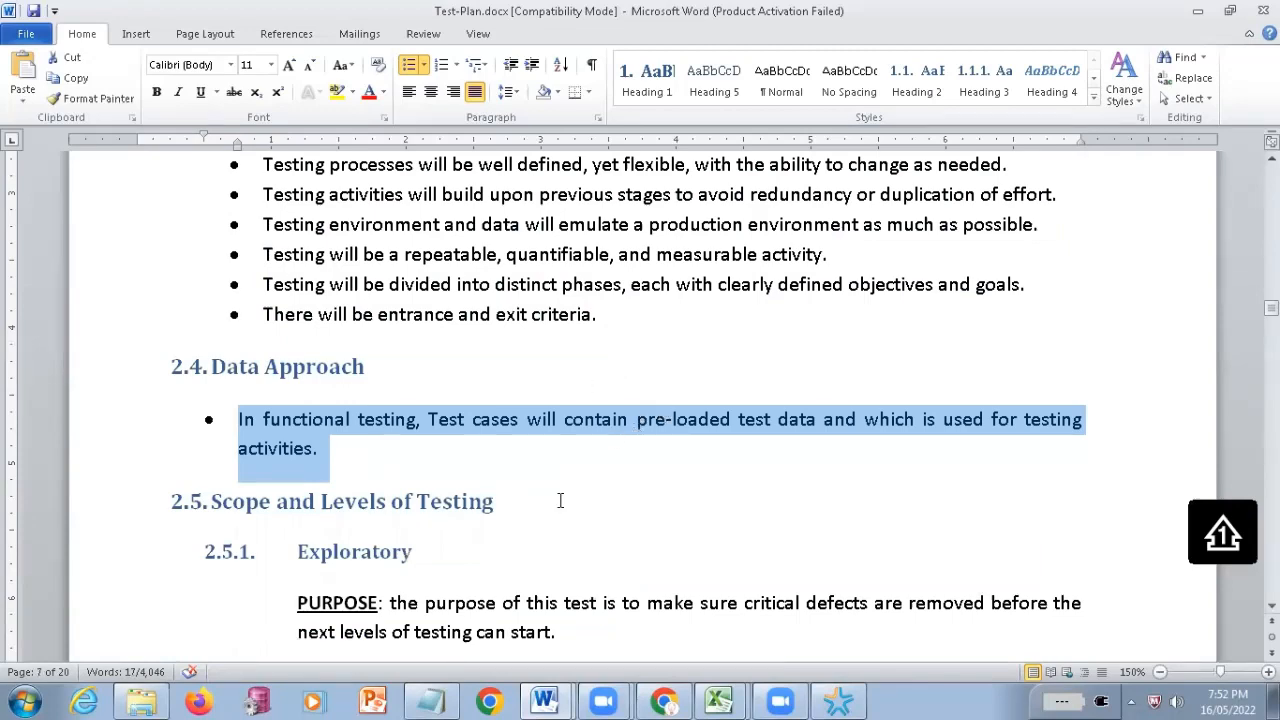
pyautogui.scroll(-3, 309, 318)
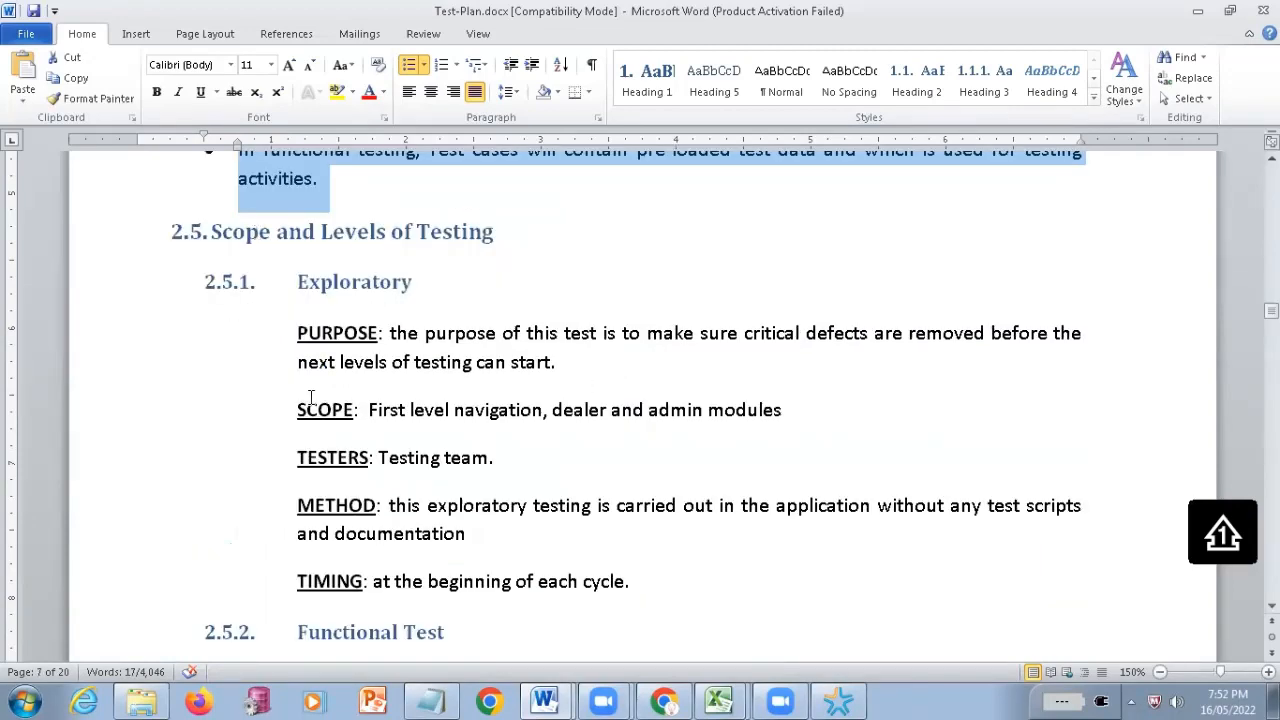
pyautogui.moveTo(298, 333); pyautogui.dragTo(437, 576)
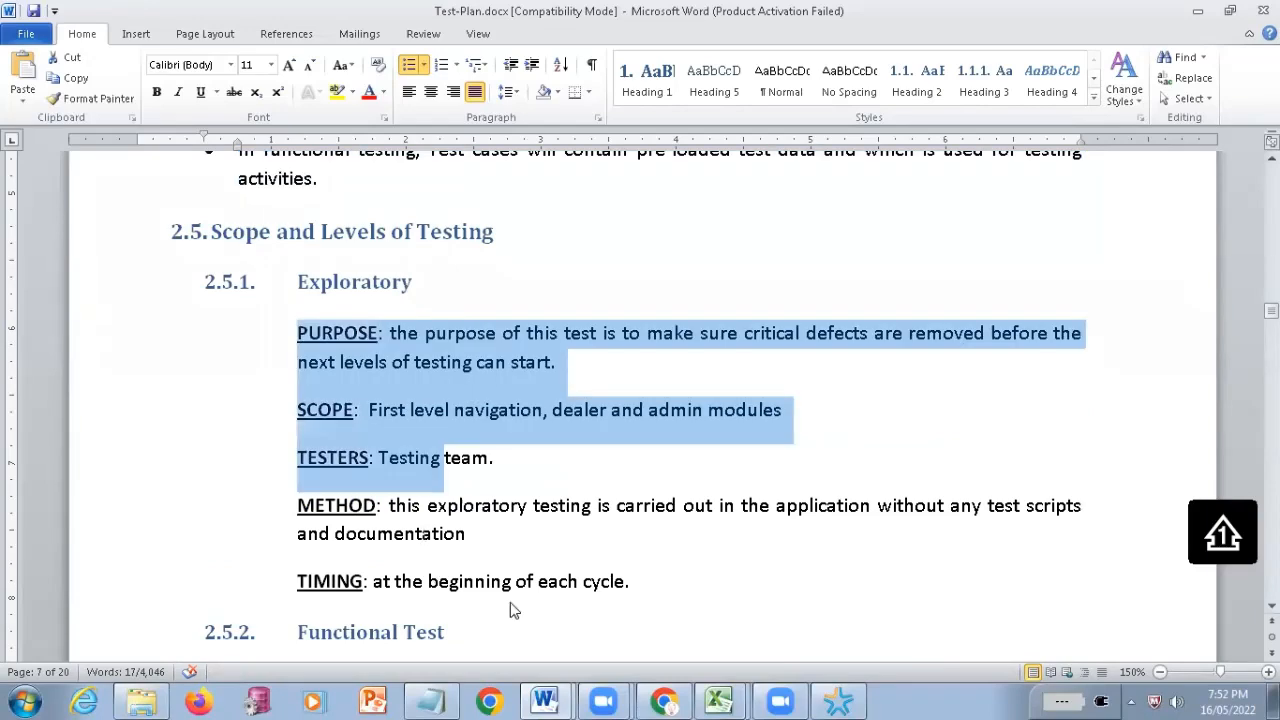
pyautogui.moveTo(510, 608); pyautogui.dragTo(529, 609)
# Select the embedded Functional Testing Scope.xlsx object in the 2.5.2 Functional Test section
pyautogui.scroll(-3, 500, 550)
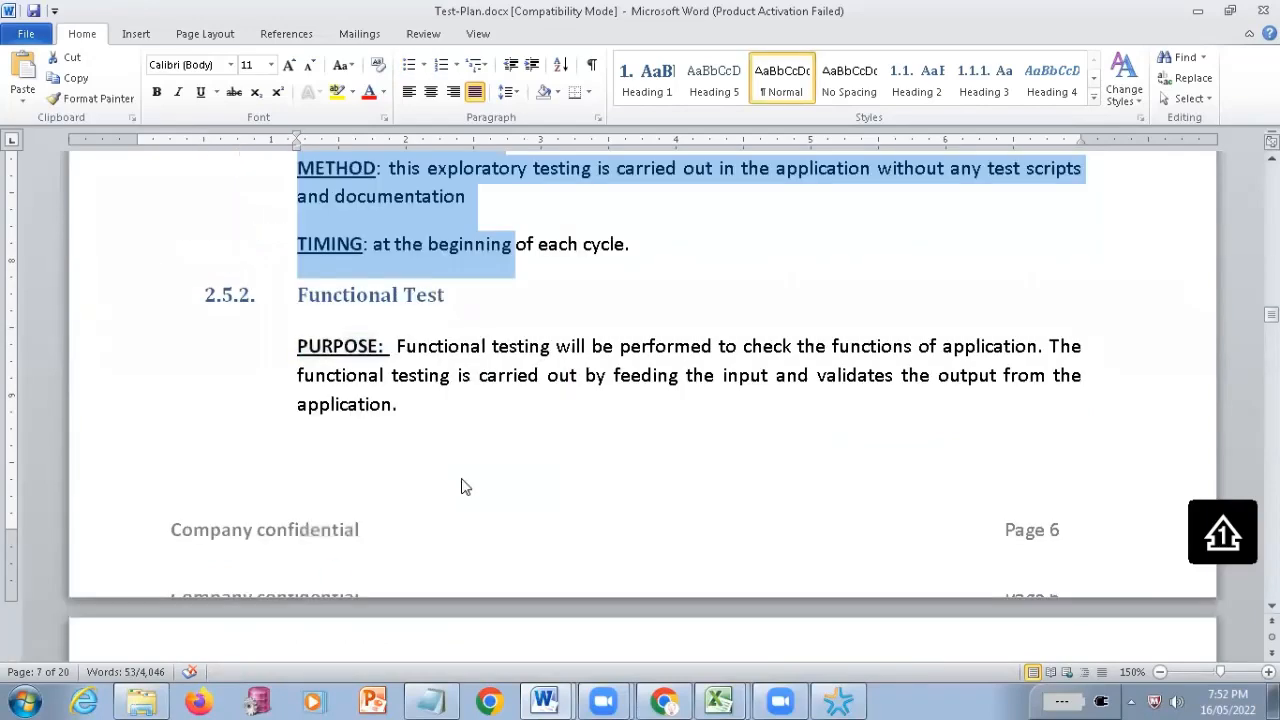
pyautogui.scroll(-1, 463, 486)
pyautogui.scroll(-5, 641, 264)
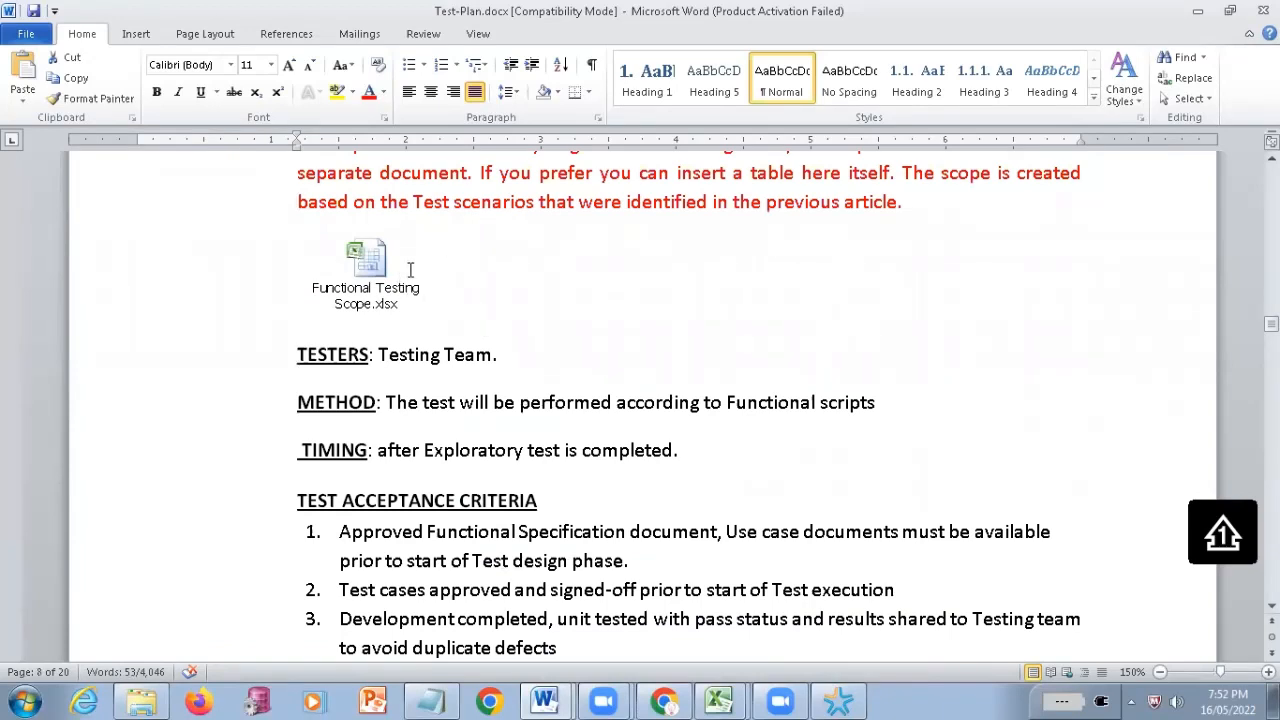
pyautogui.click(364, 262)
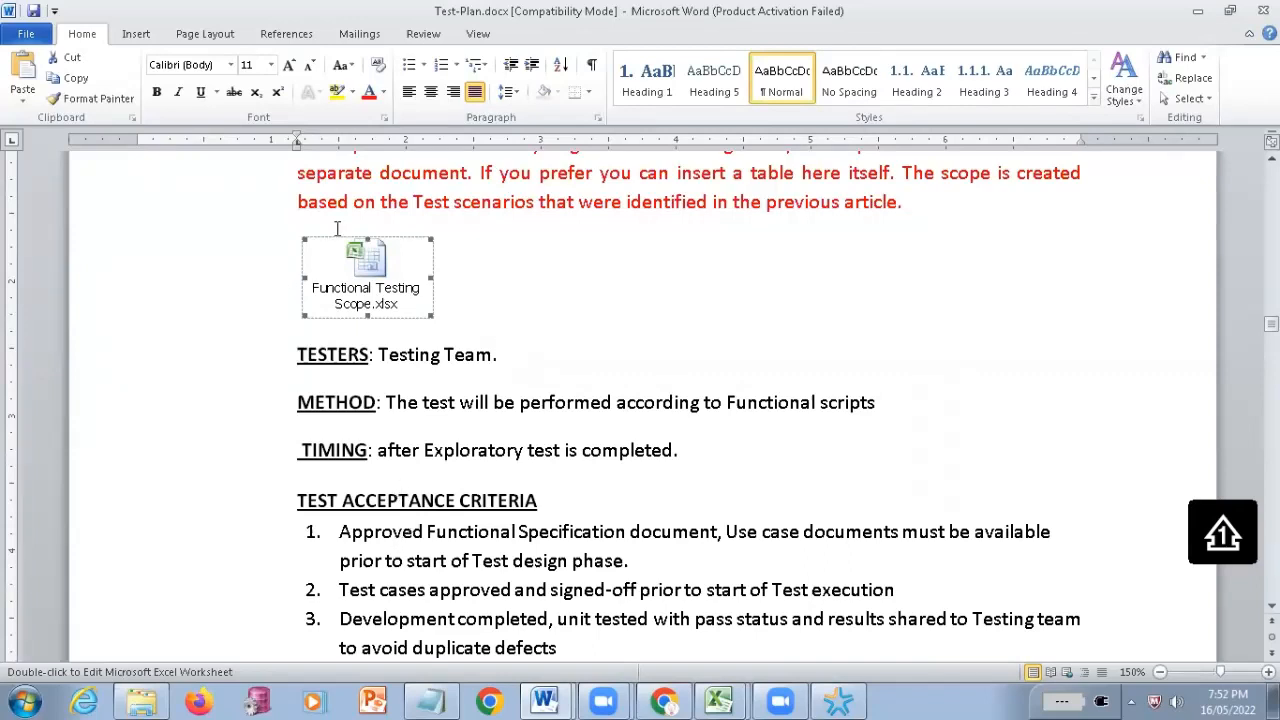
# Highlight all five deliverable names, from Test Plan to Test Closure report, in the TEST DELIVERABLES table
pyautogui.scroll(-2, 338, 229)
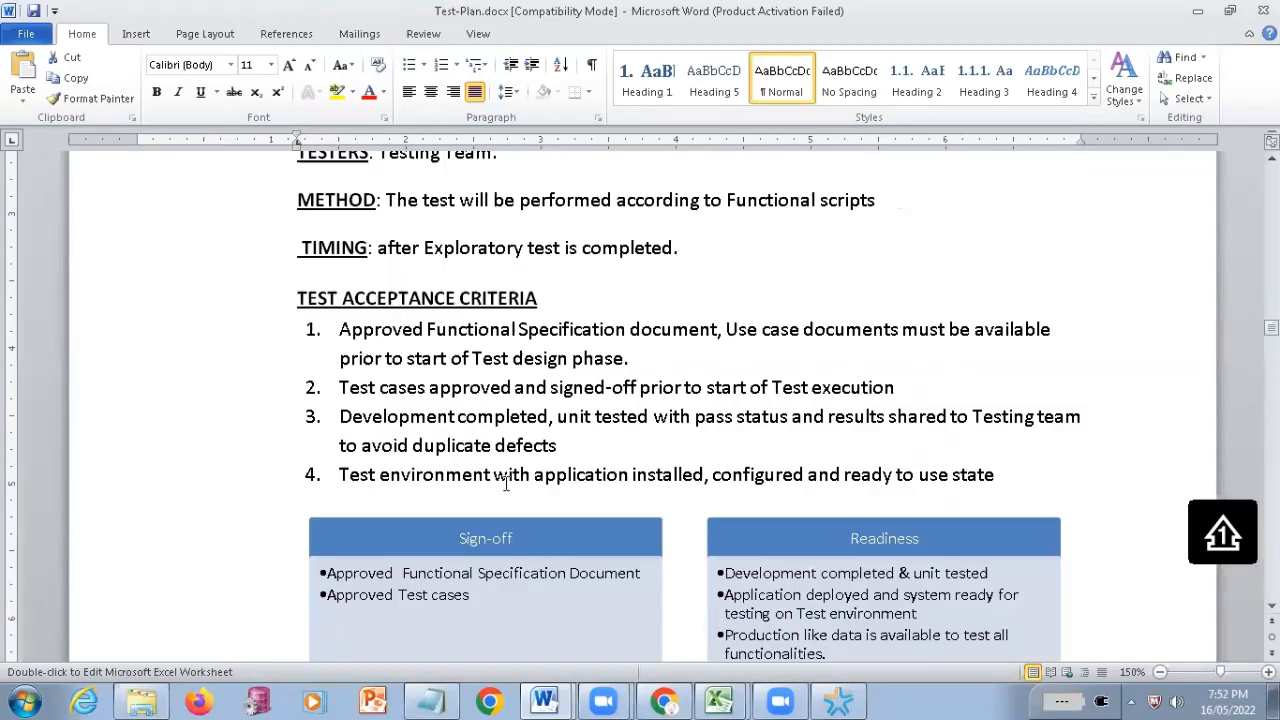
pyautogui.scroll(-10, 511, 484)
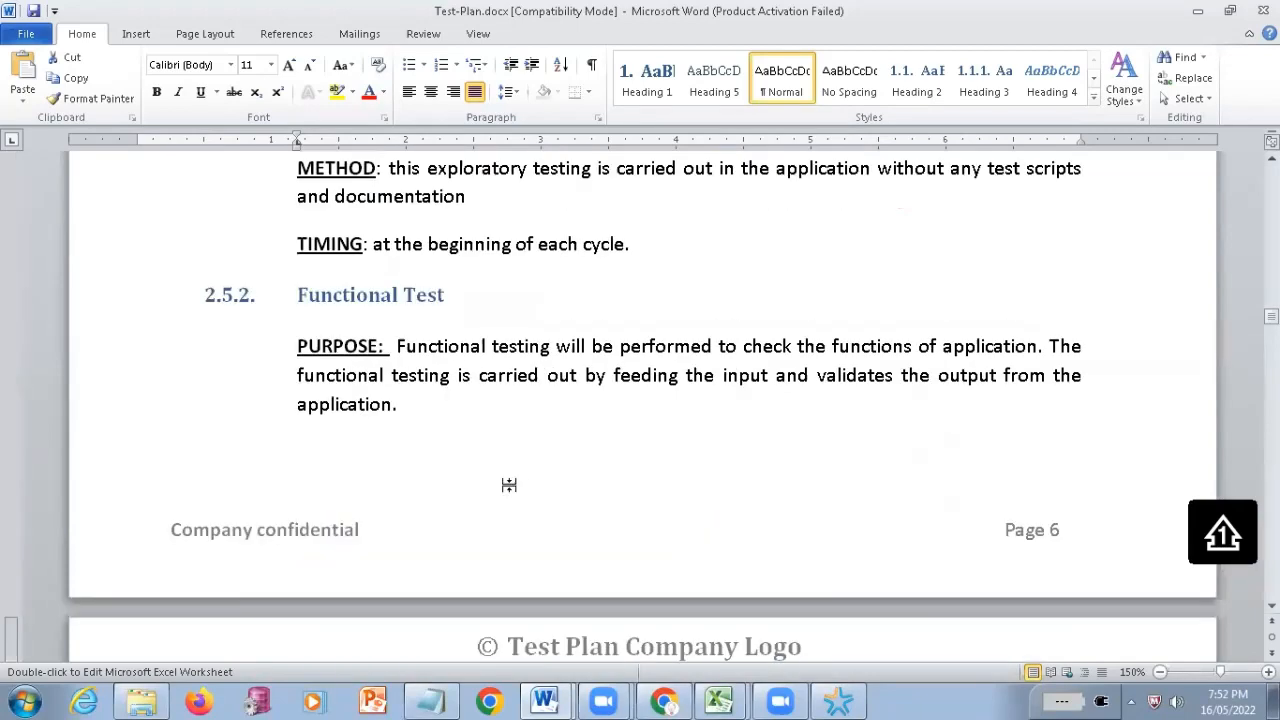
pyautogui.scroll(-10, 506, 487)
pyautogui.scroll(1, 507, 484)
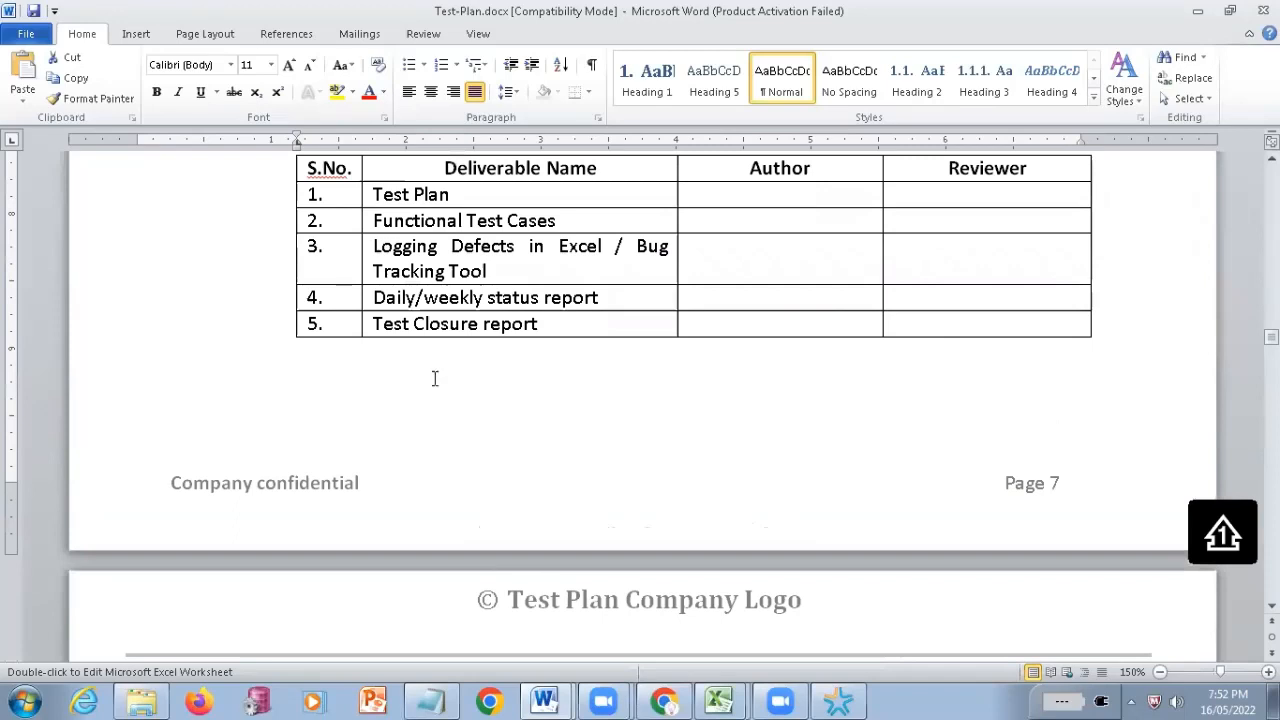
pyautogui.scroll(3, 434, 376)
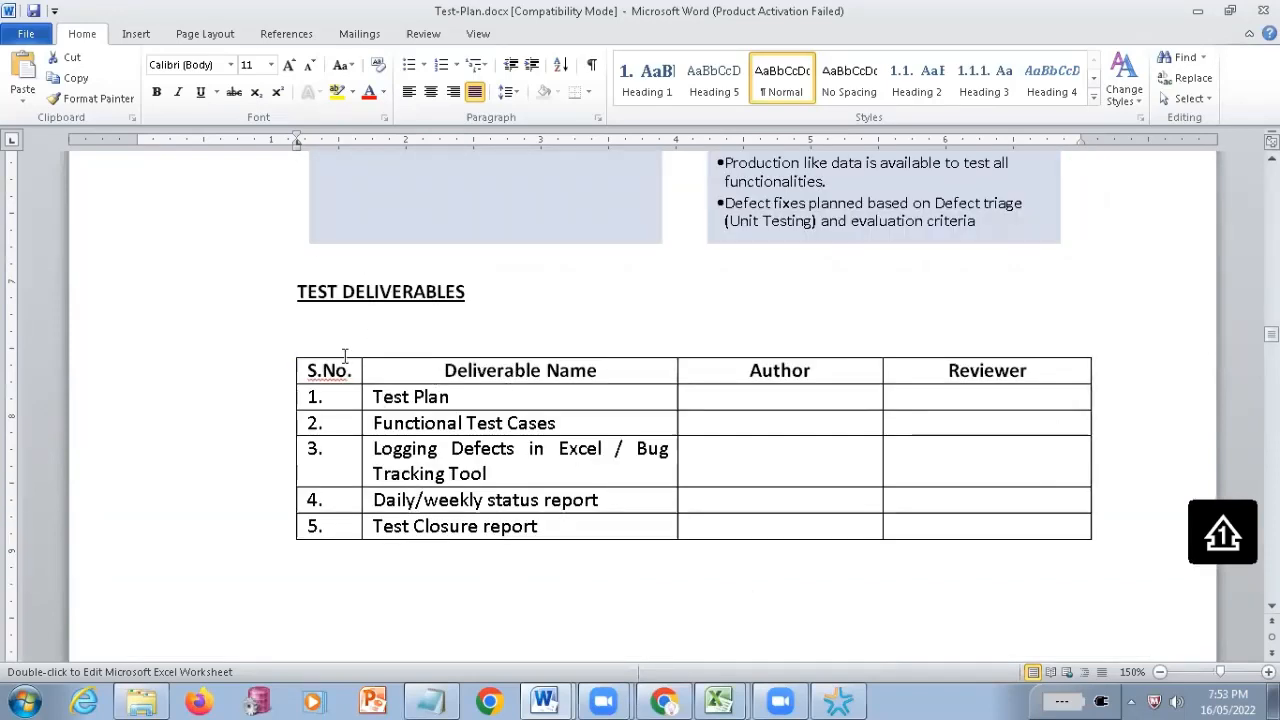
pyautogui.moveTo(385, 405); pyautogui.dragTo(386, 422)
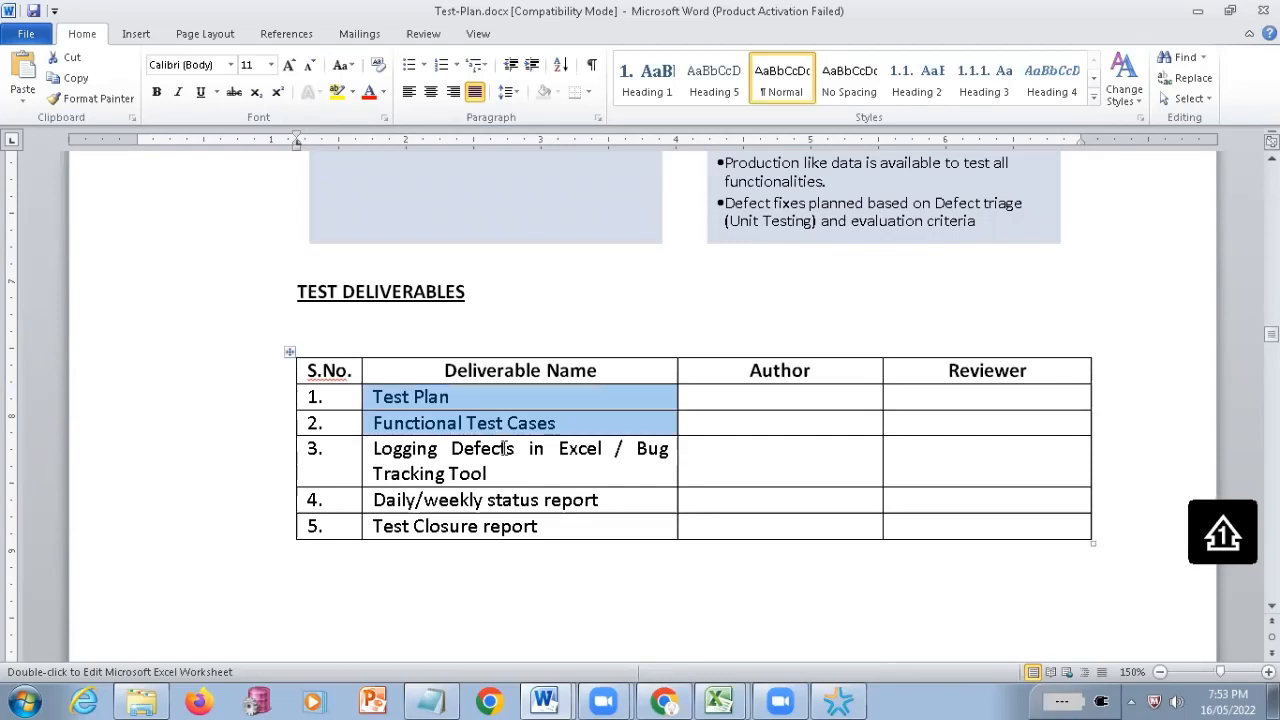
pyautogui.moveTo(505, 448); pyautogui.dragTo(440, 536)
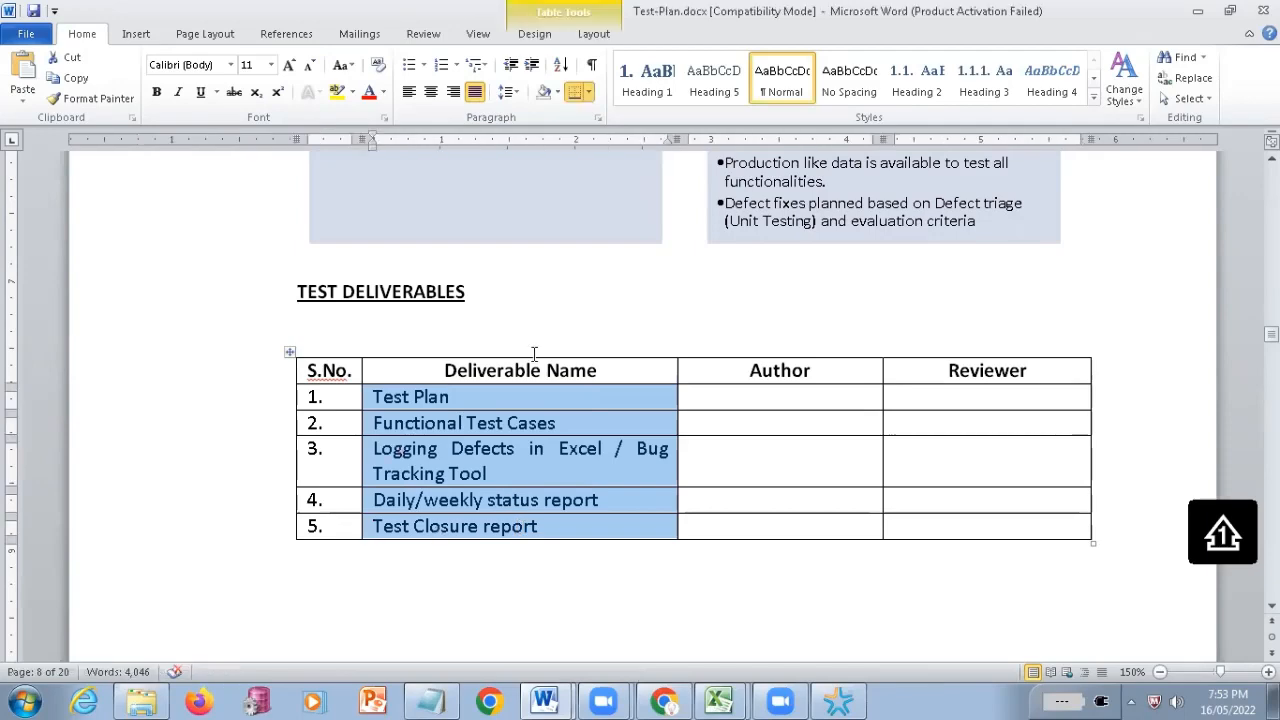
# Highlight the MILESTONE LIST heading and the sentence "The milestone list is tentative and may change due to below reasons", and clear the selection
pyautogui.scroll(5, 646, 523)
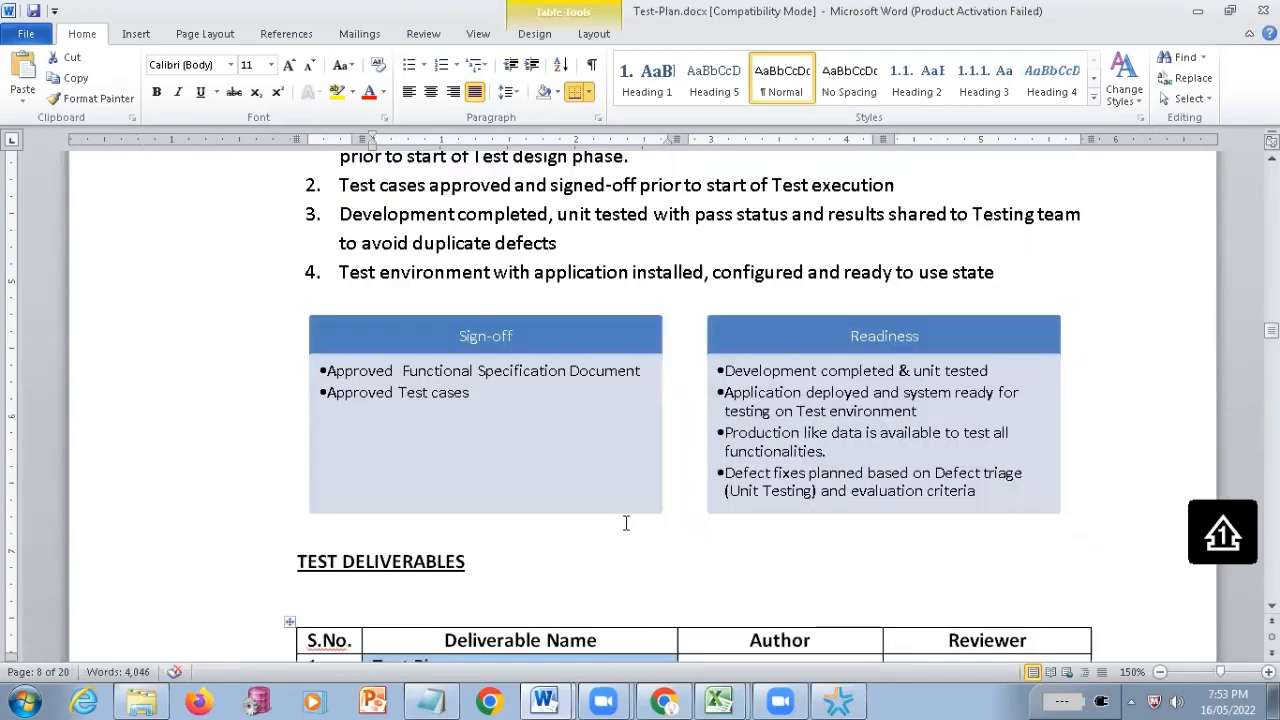
pyautogui.scroll(-5, 394, 334)
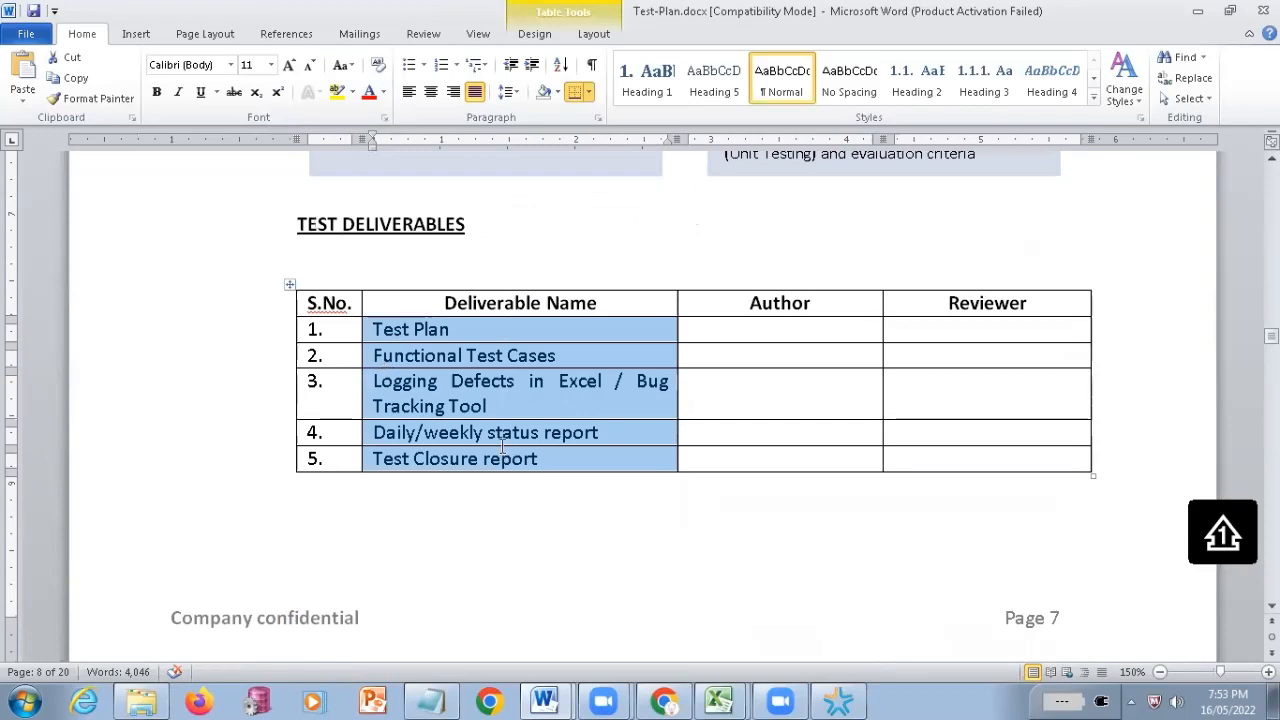
pyautogui.scroll(-7, 502, 447)
pyautogui.scroll(4, 414, 277)
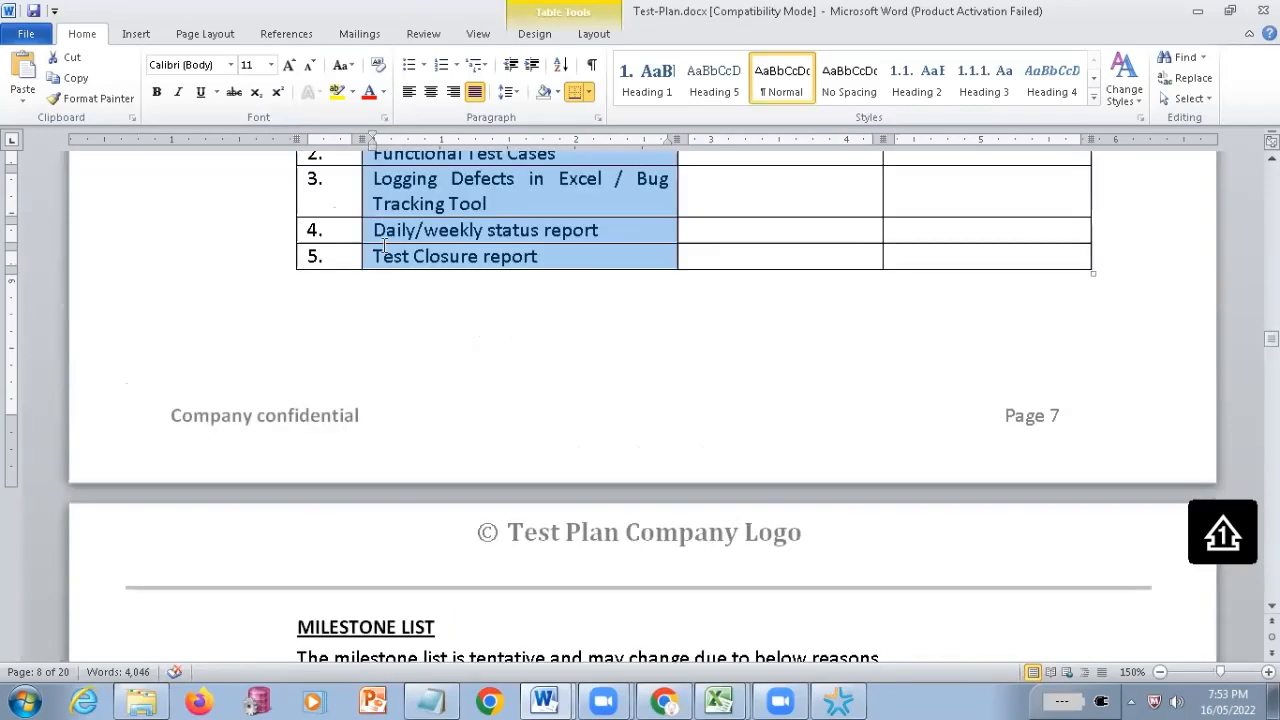
pyautogui.scroll(2, 384, 247)
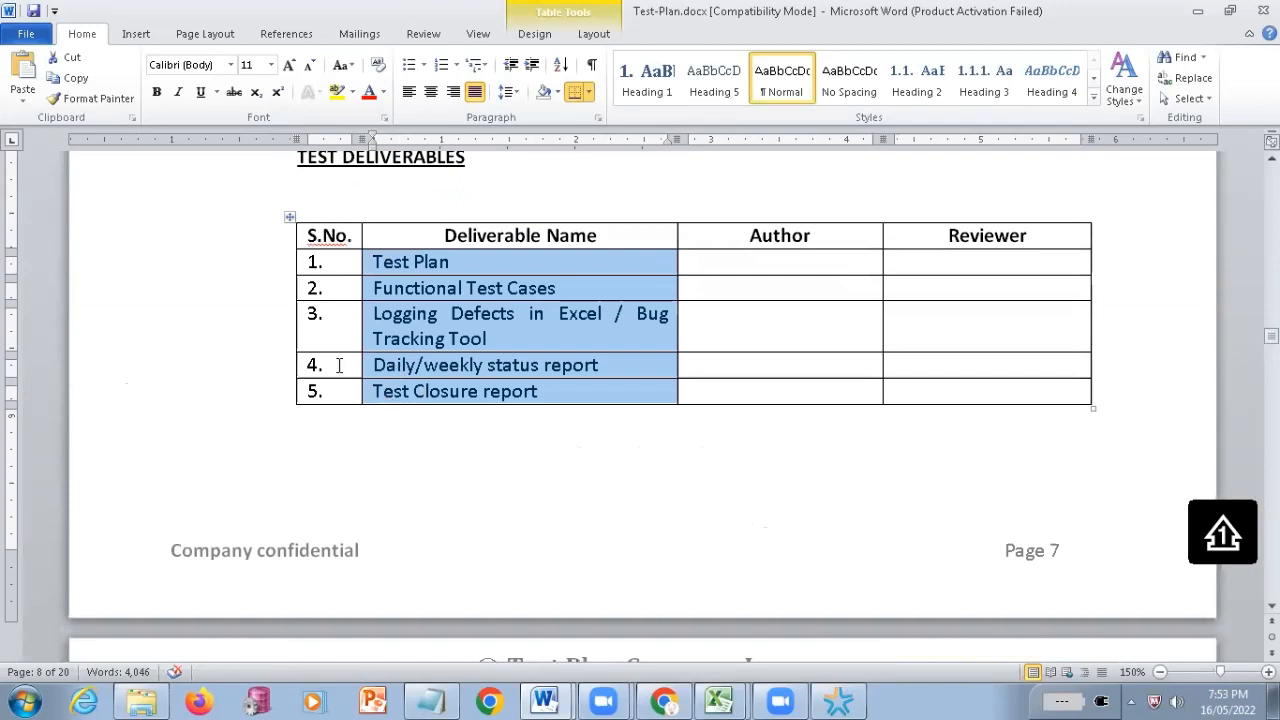
pyautogui.scroll(-6, 586, 489)
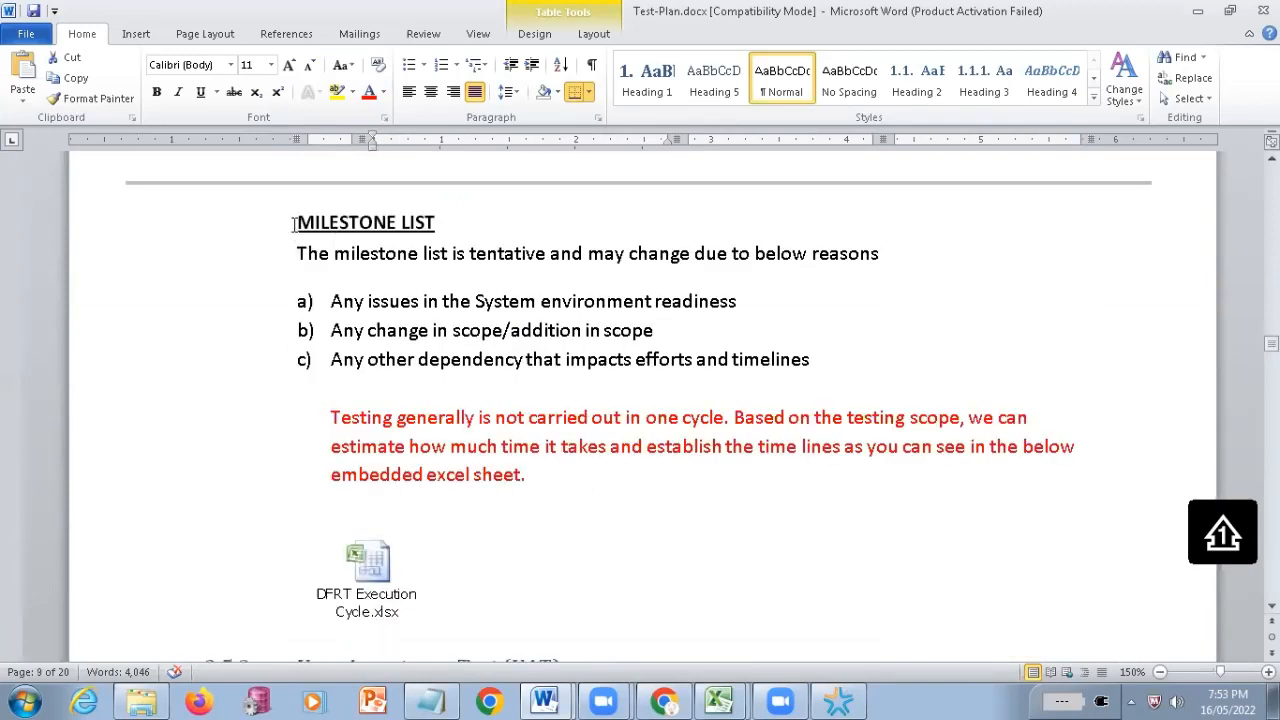
pyautogui.moveTo(298, 226); pyautogui.dragTo(453, 232)
pyautogui.click(436, 336)
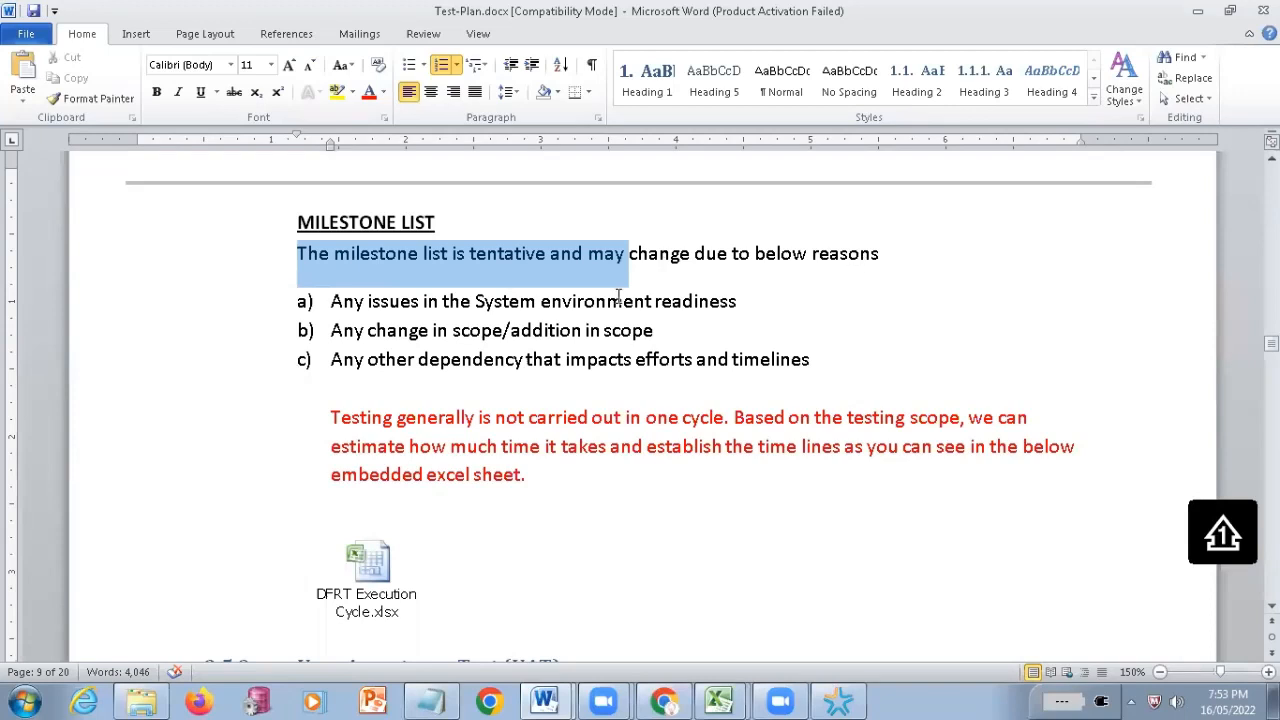
pyautogui.moveTo(618, 297); pyautogui.dragTo(886, 272)
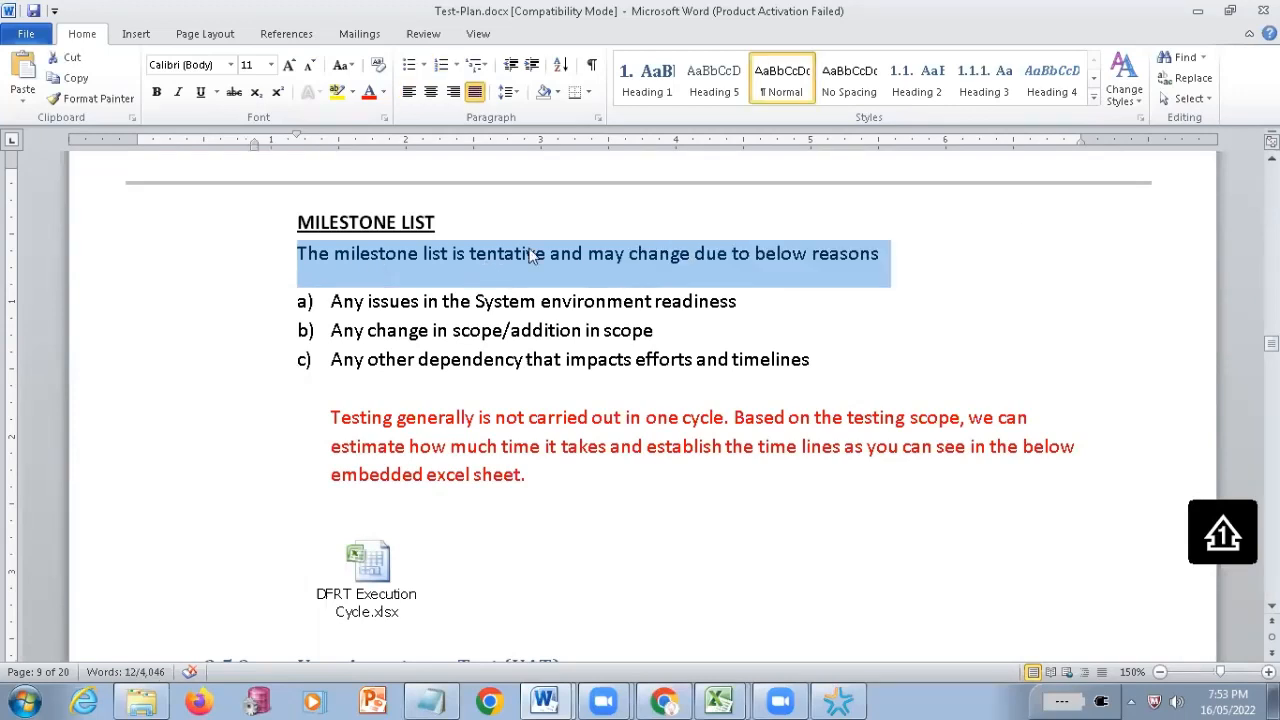
pyautogui.click(503, 290)
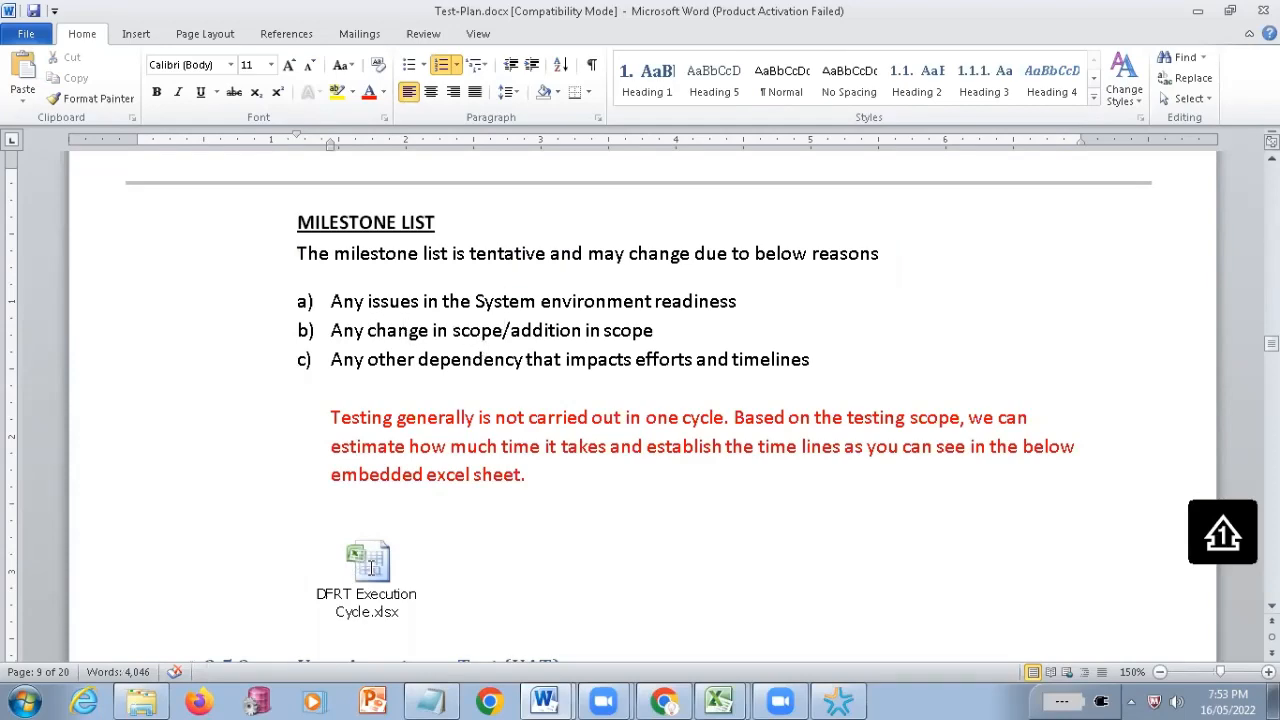
# Open the embedded DFRT Execution Cycle.xlsx worksheet and select the test execution activities in A4:A9
pyautogui.click(340, 611)
pyautogui.doubleClick(340, 611)
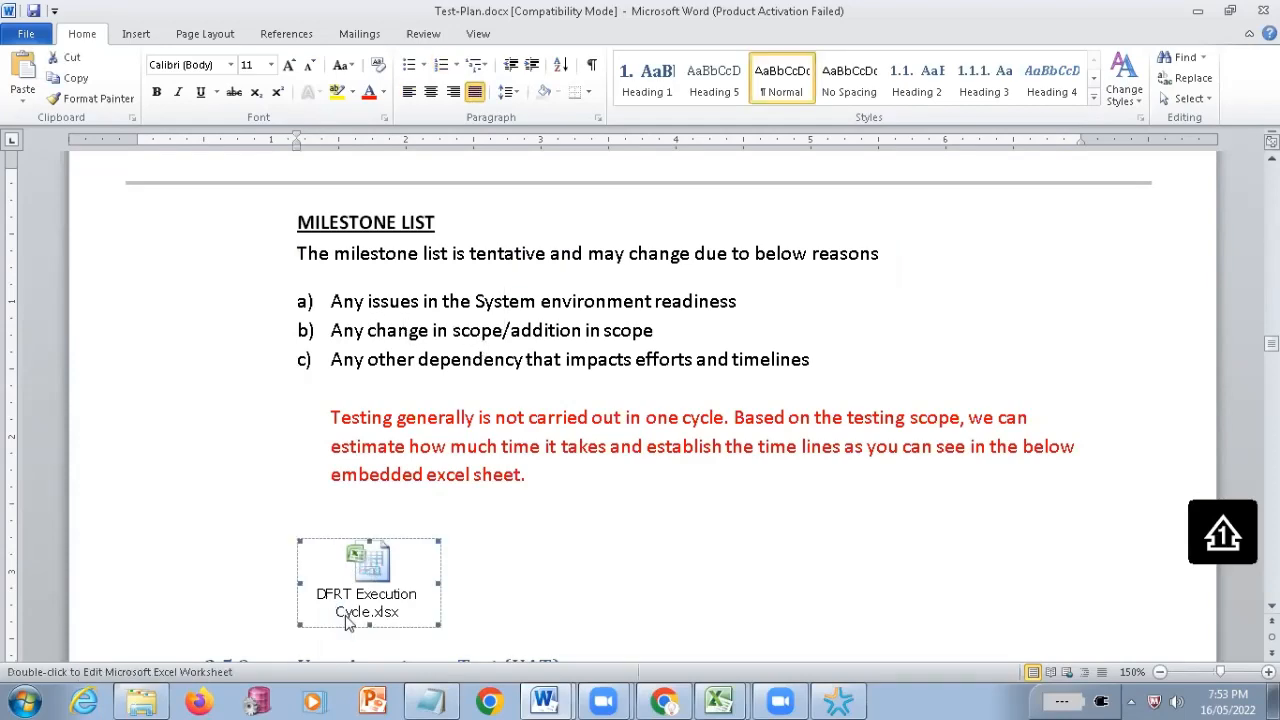
pyautogui.click(488, 180)
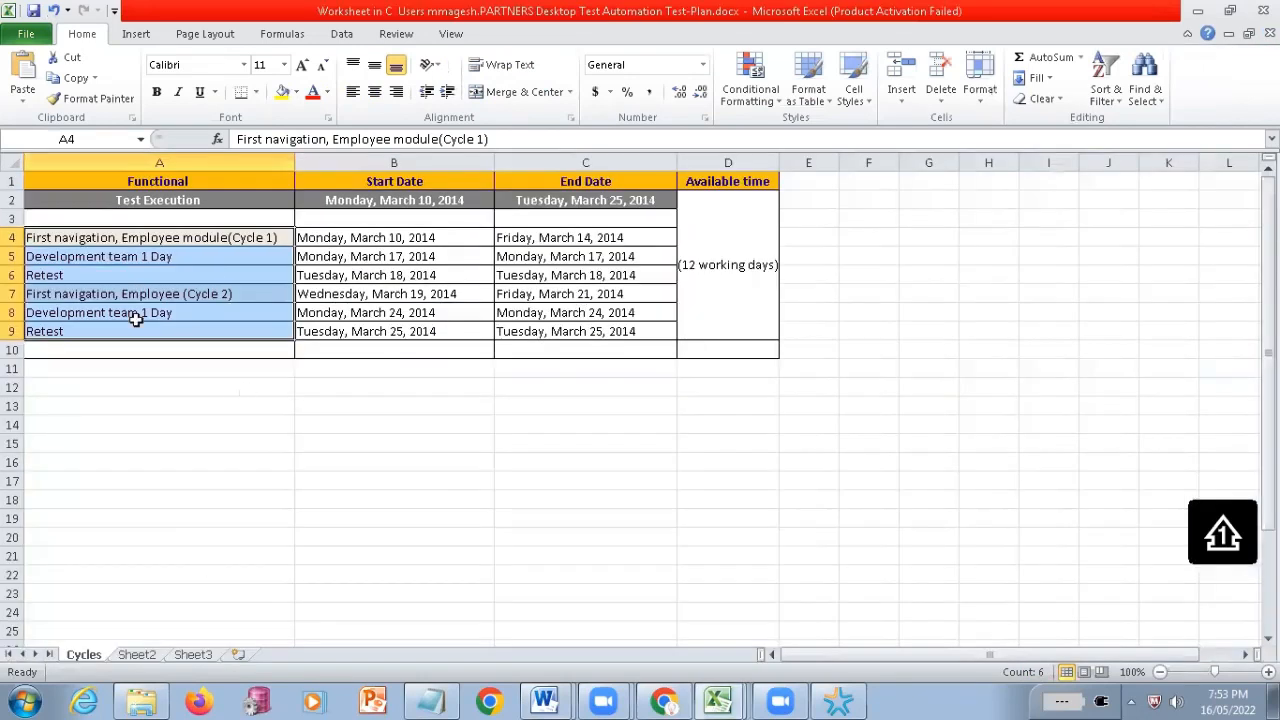
# Select the Cycle 1 activity in A4, and check Sheet2 before returning to the Cycles sheet
pyautogui.click(128, 243)
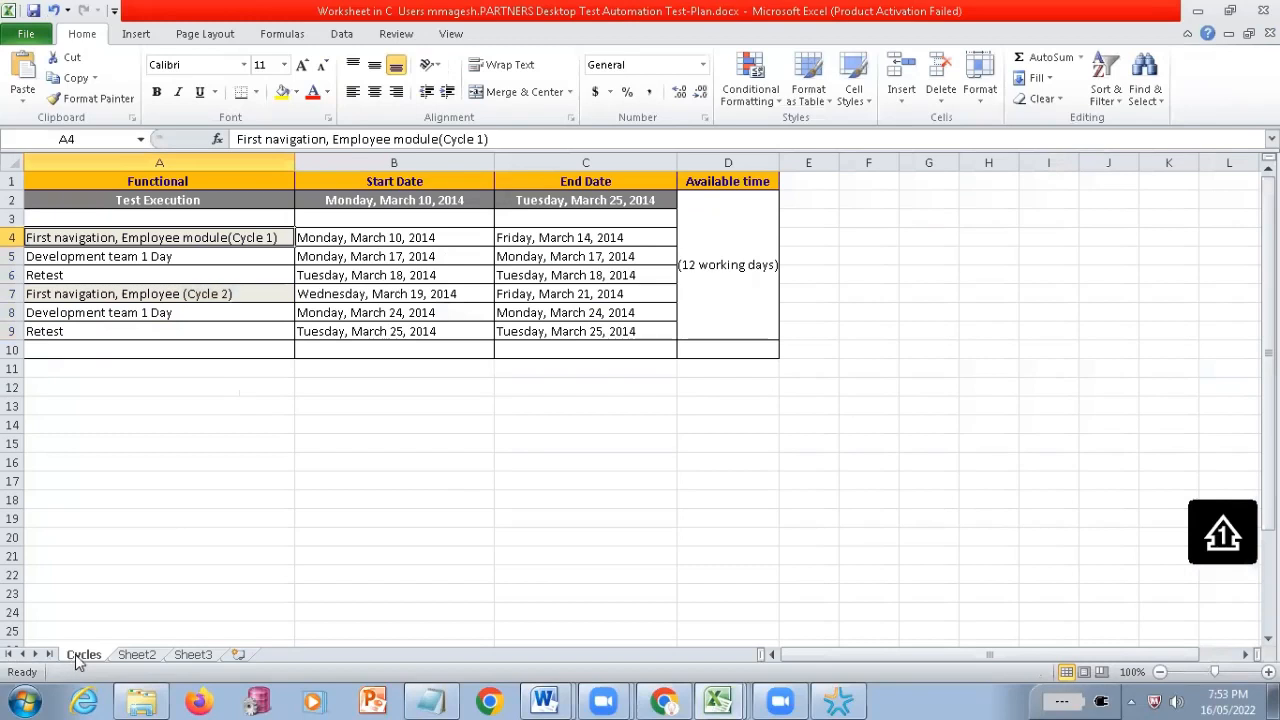
pyautogui.click(145, 657)
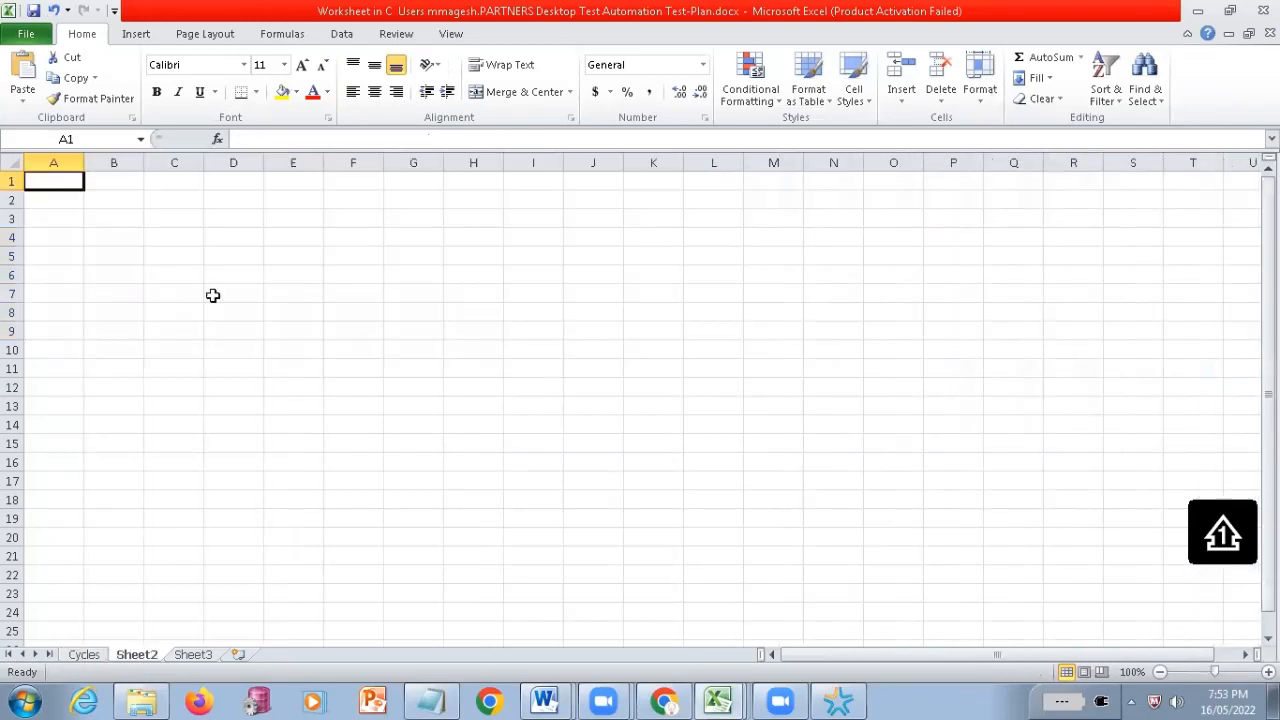
pyautogui.hotkey('ctrl', 'pageup')
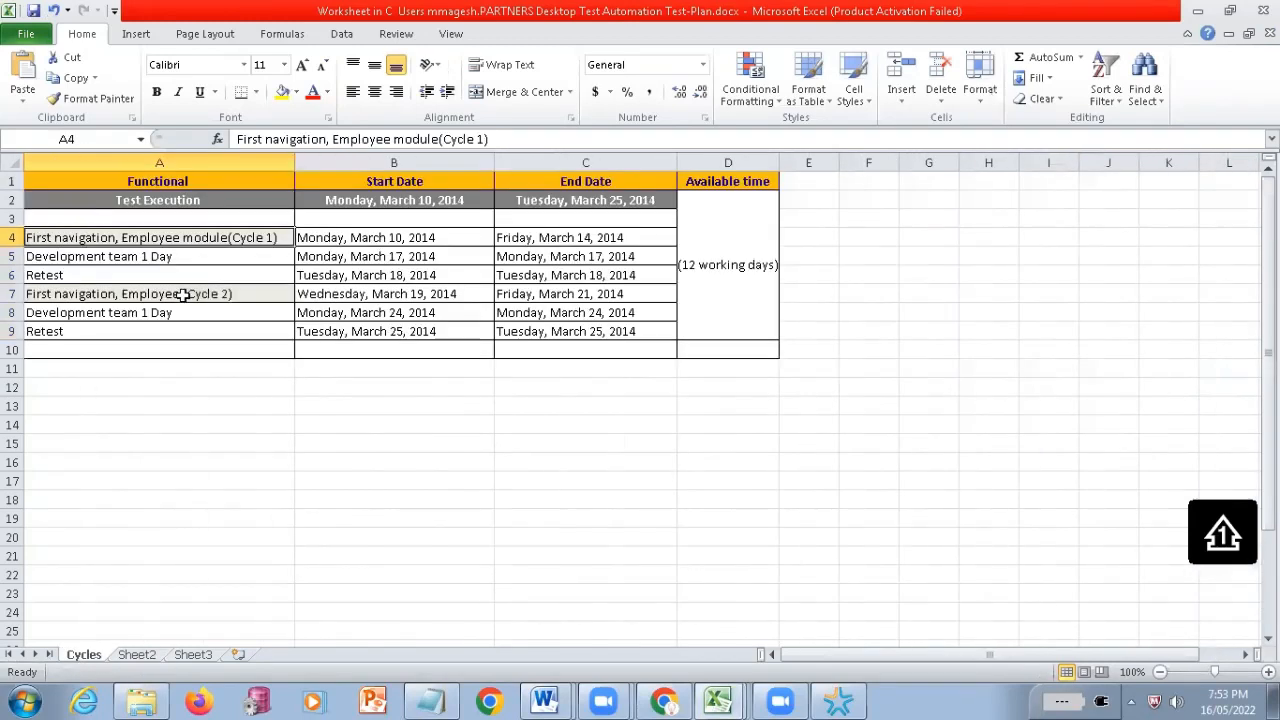
# Highlight rows 4 and 5, followed by the text "Employee module(Cycle 1)" inside cell A4
pyautogui.doubleClick(70, 237)
pyautogui.moveTo(13, 238); pyautogui.dragTo(13, 256)
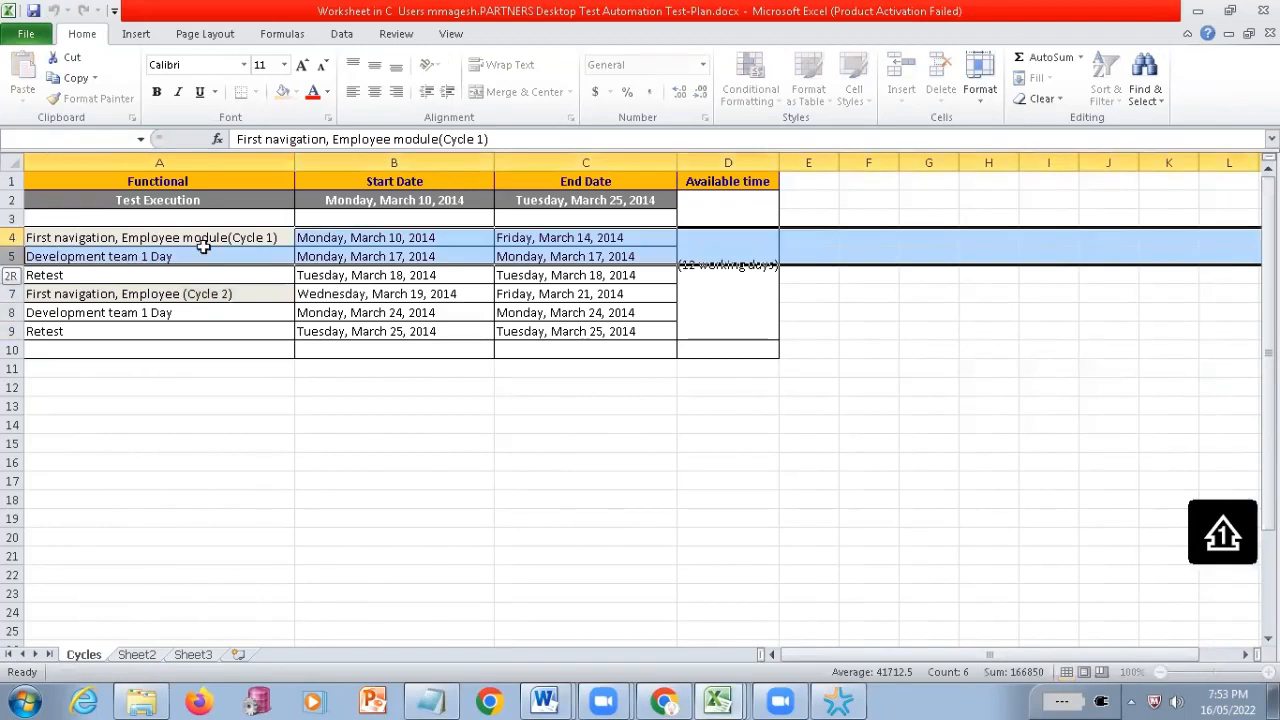
pyautogui.doubleClick(203, 243)
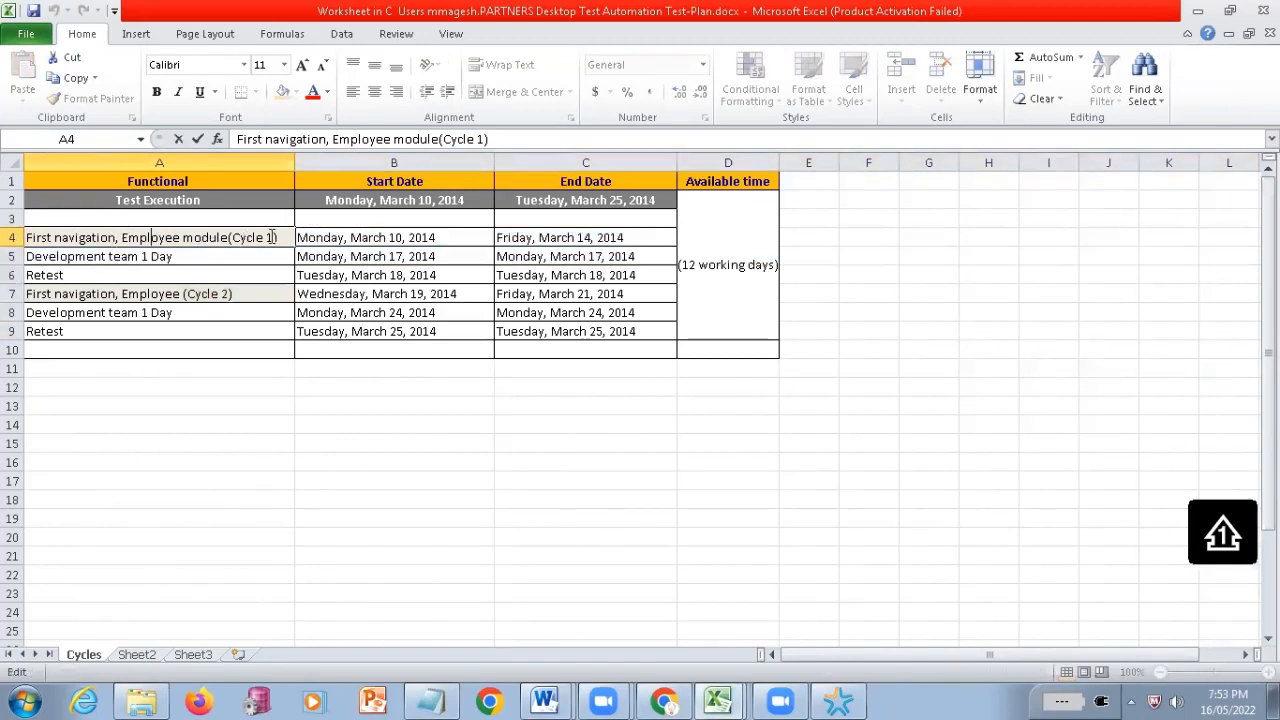
pyautogui.moveTo(265, 237); pyautogui.dragTo(119, 237)
pyautogui.moveTo(287, 237); pyautogui.dragTo(370, 241)
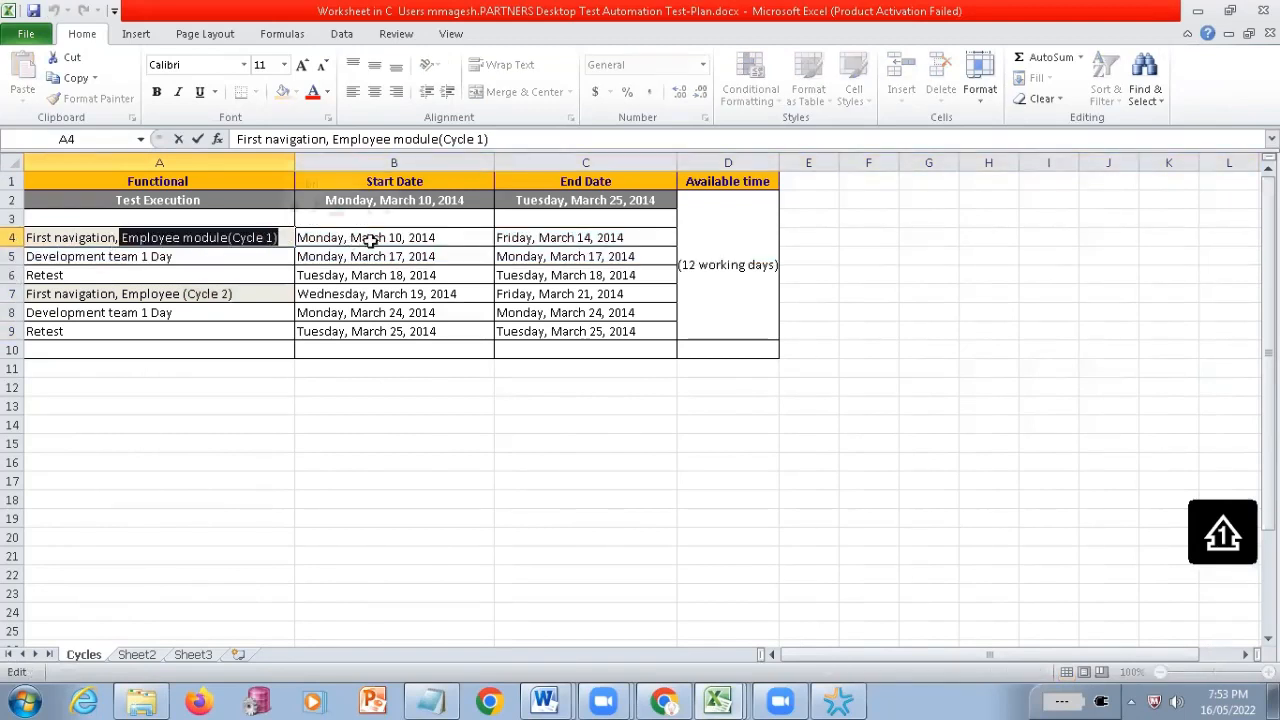
# Point out the Cycle 1 start and end dates, and the "Development team 1 Day" activity in row 5 with its dates
pyautogui.click(370, 241)
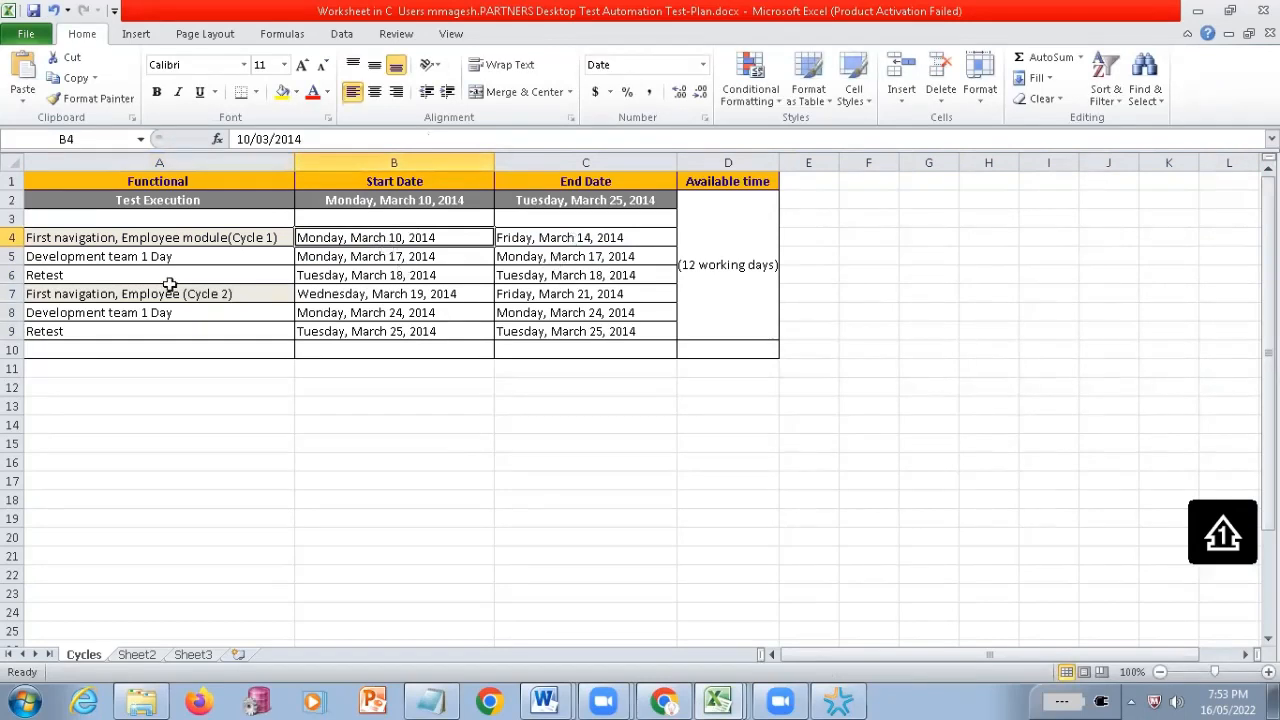
pyautogui.press('Right')
pyautogui.click(119, 260)
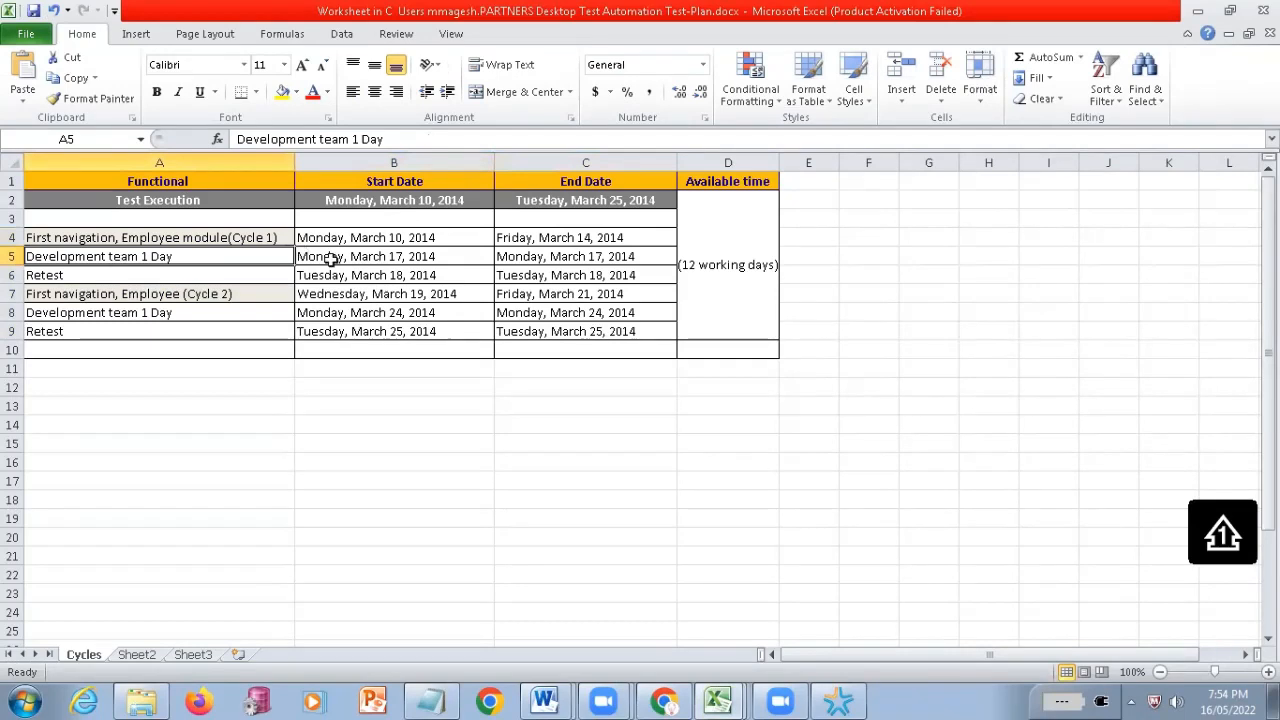
pyautogui.press('Right')
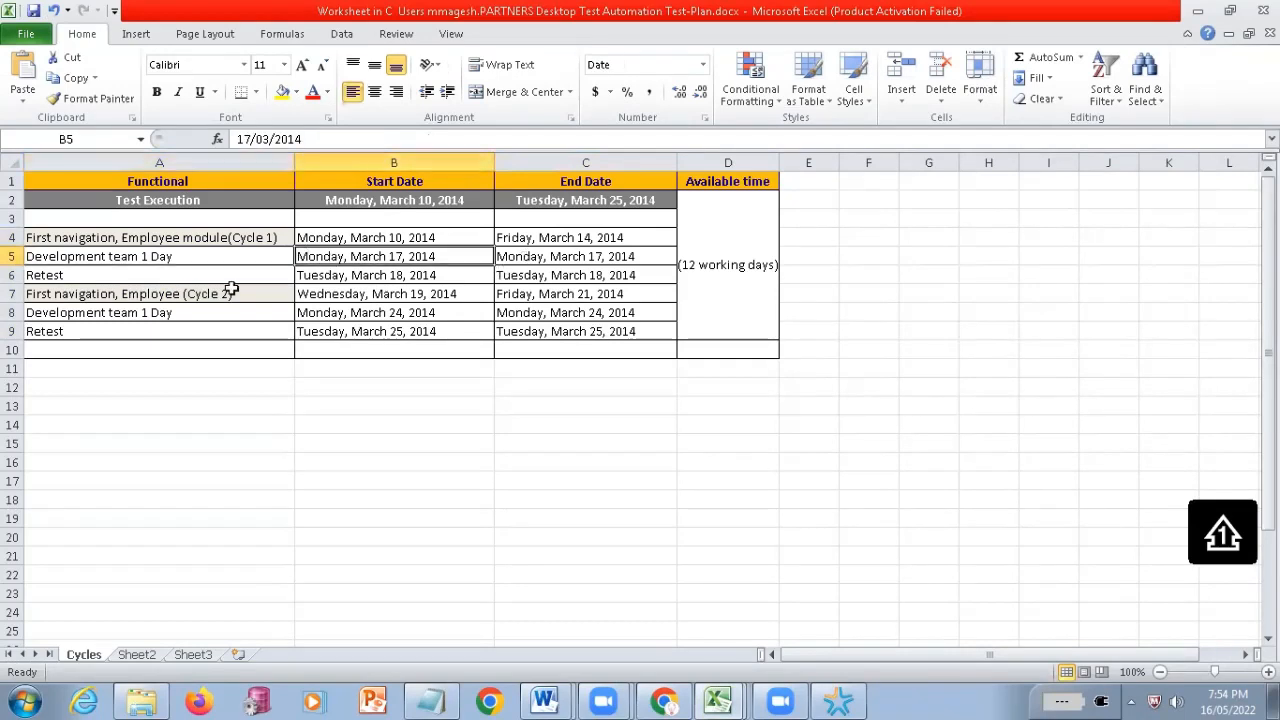
pyautogui.press('Right')
# Point out the first Retest activity with its start and end dates in row 6, and the merged Available time cell
pyautogui.click(84, 275)
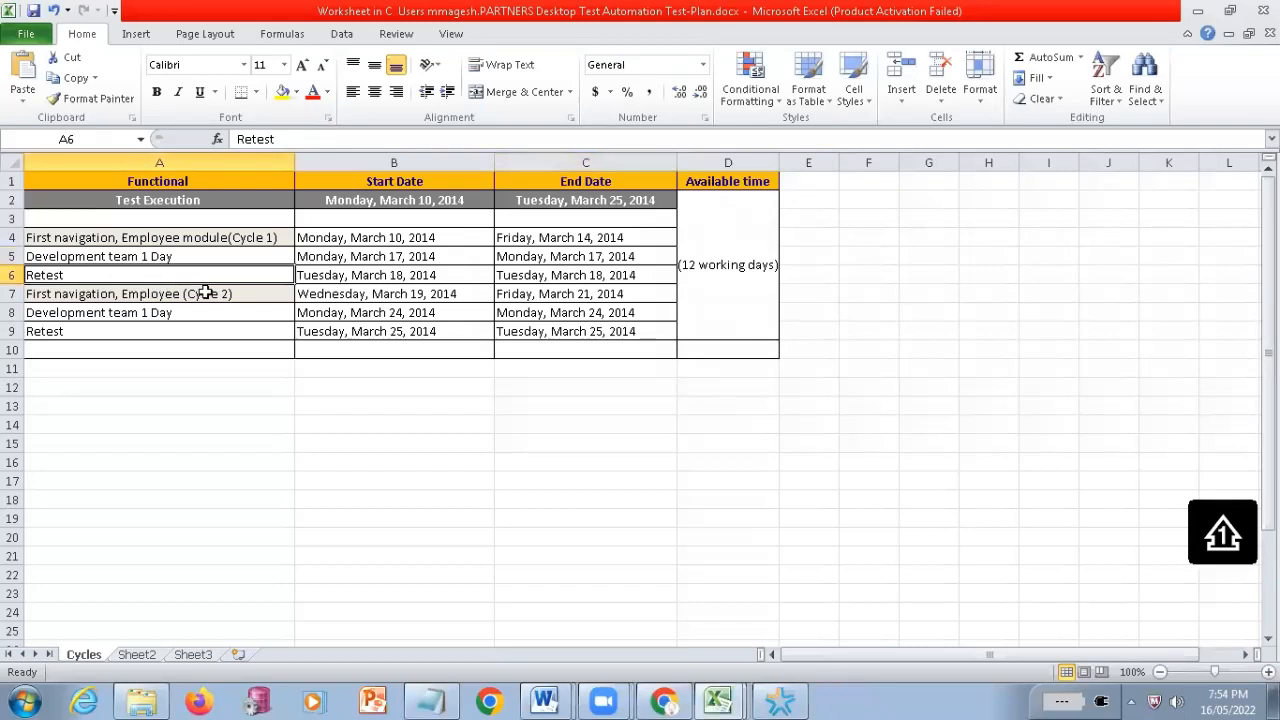
pyautogui.press('Right')
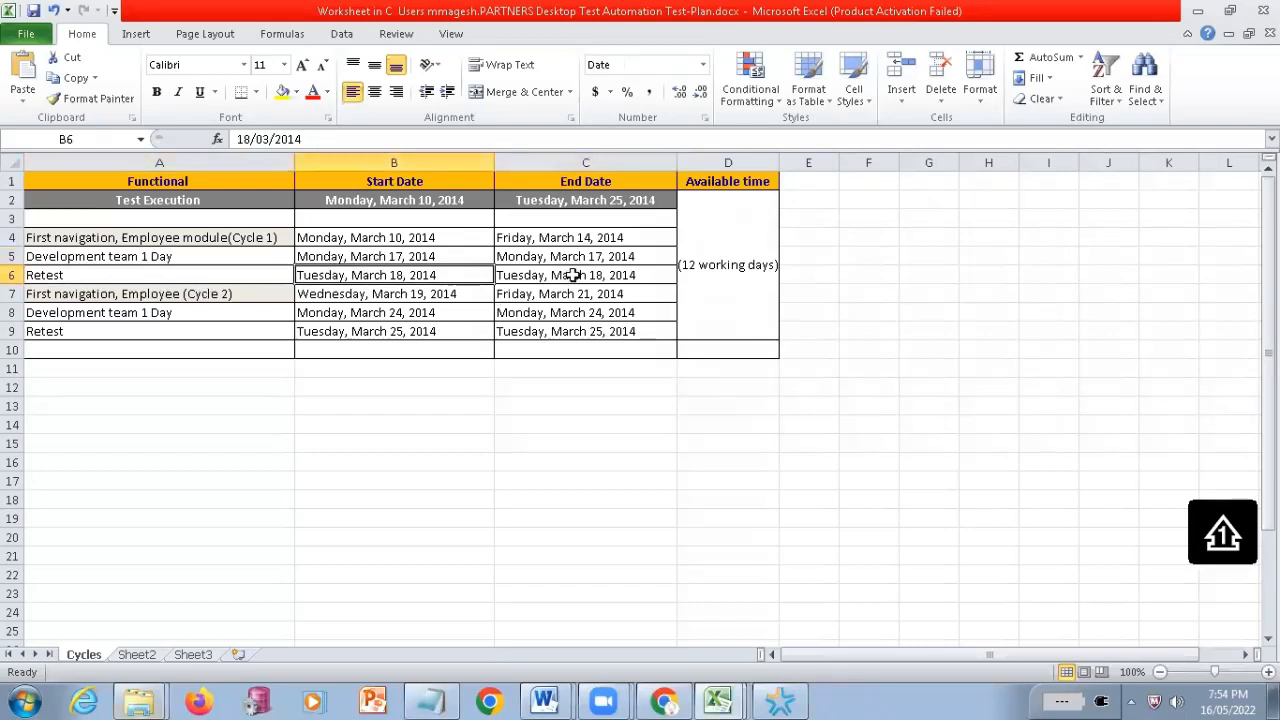
pyautogui.click(572, 275)
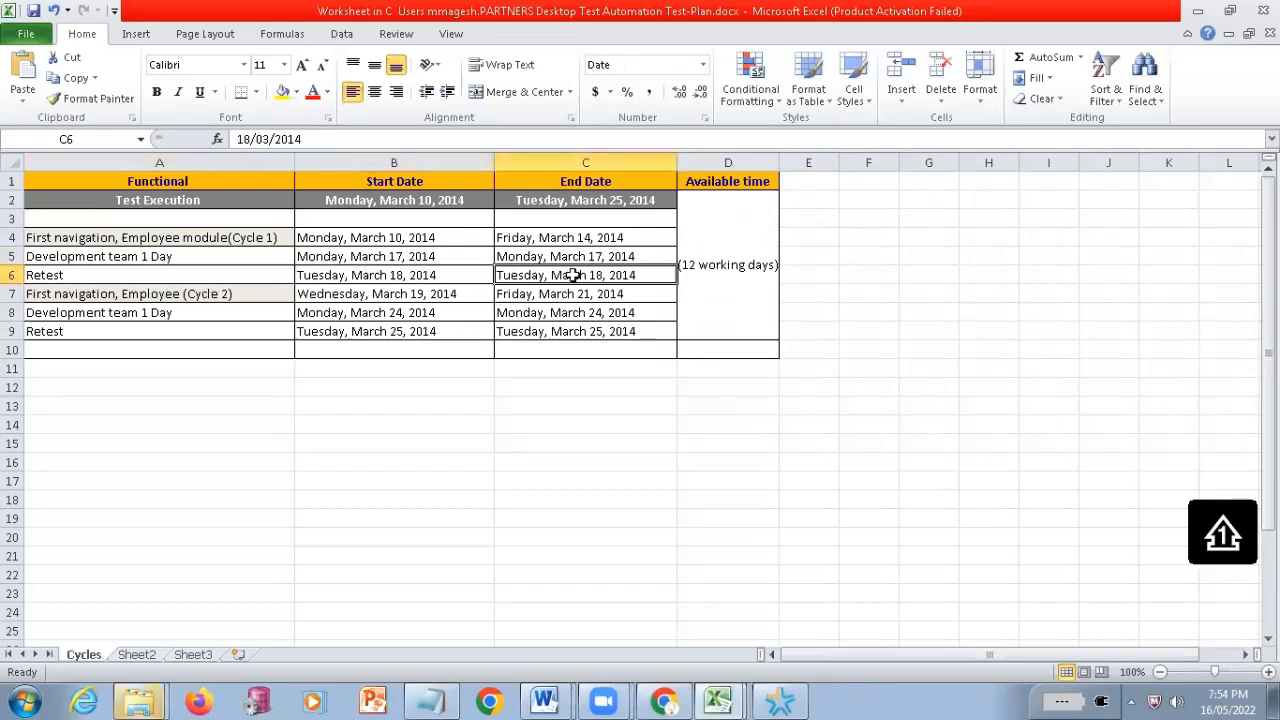
pyautogui.click(697, 314)
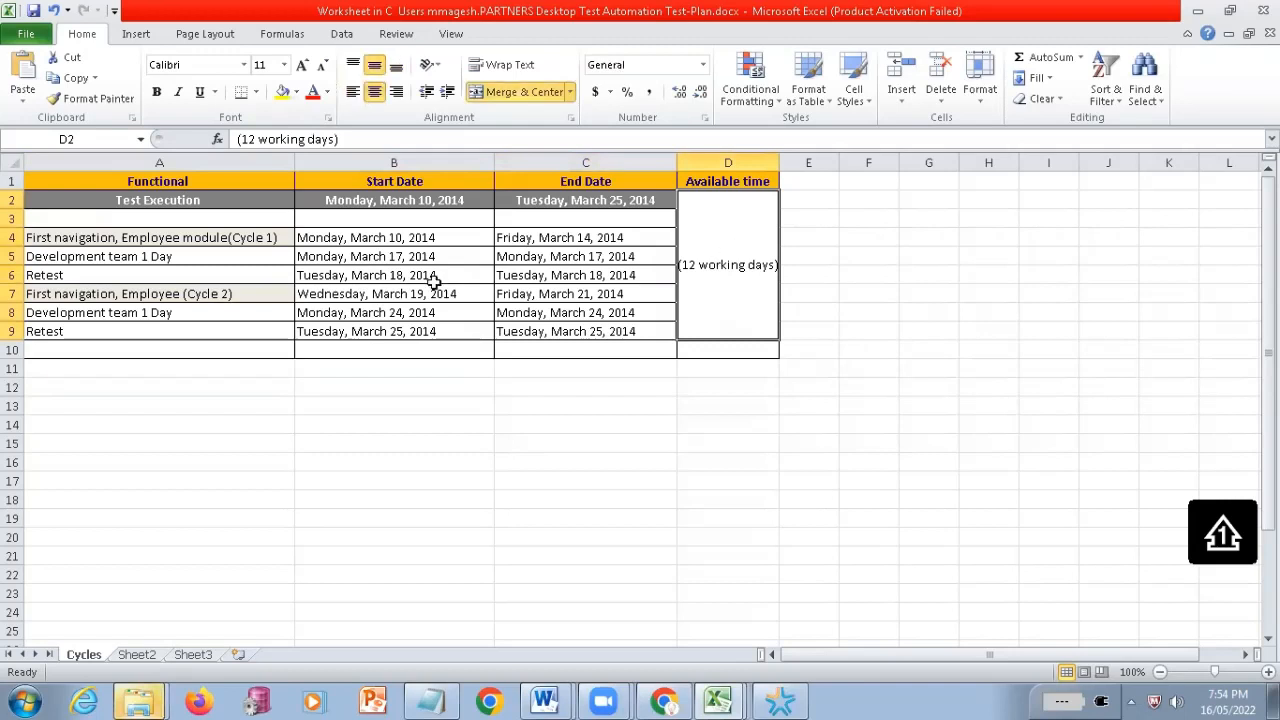
# Point out the Cycle 2 activity, its "Development team 1 Day" and Retest rows, and the final end date, and highlight the schedule range A2:C10
pyautogui.moveTo(433, 282); pyautogui.dragTo(28, 294)
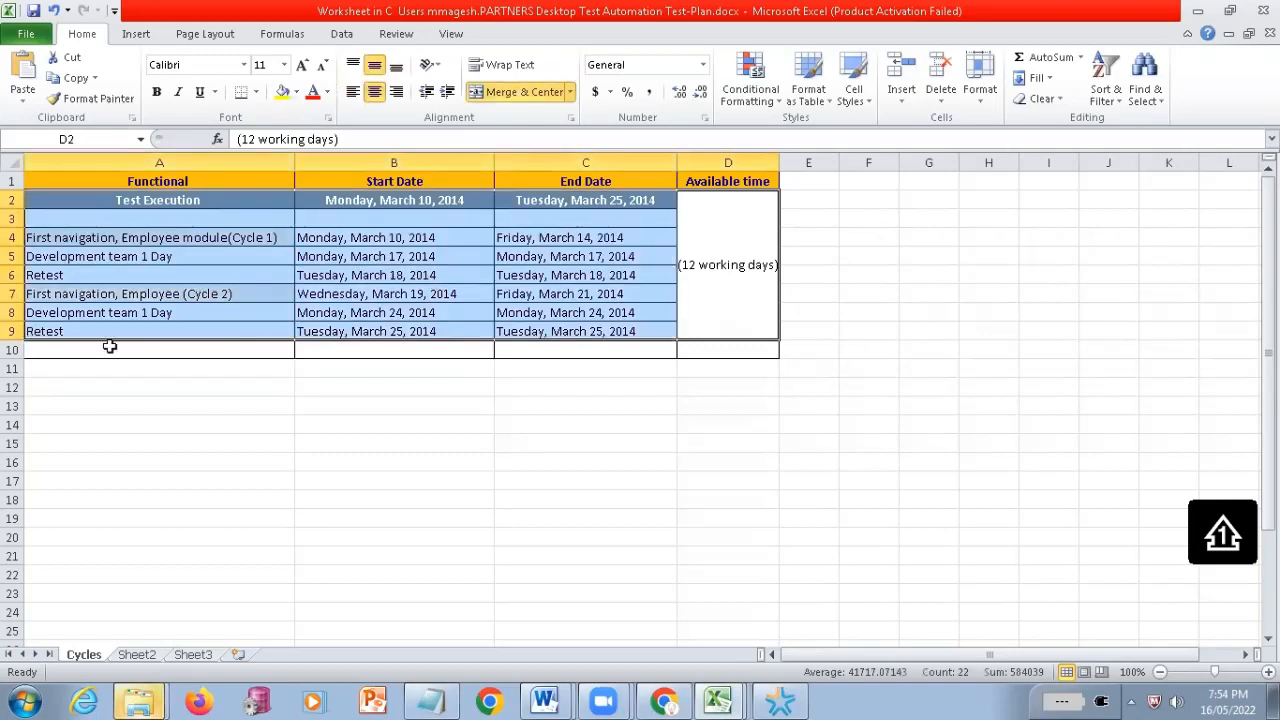
pyautogui.click(74, 295)
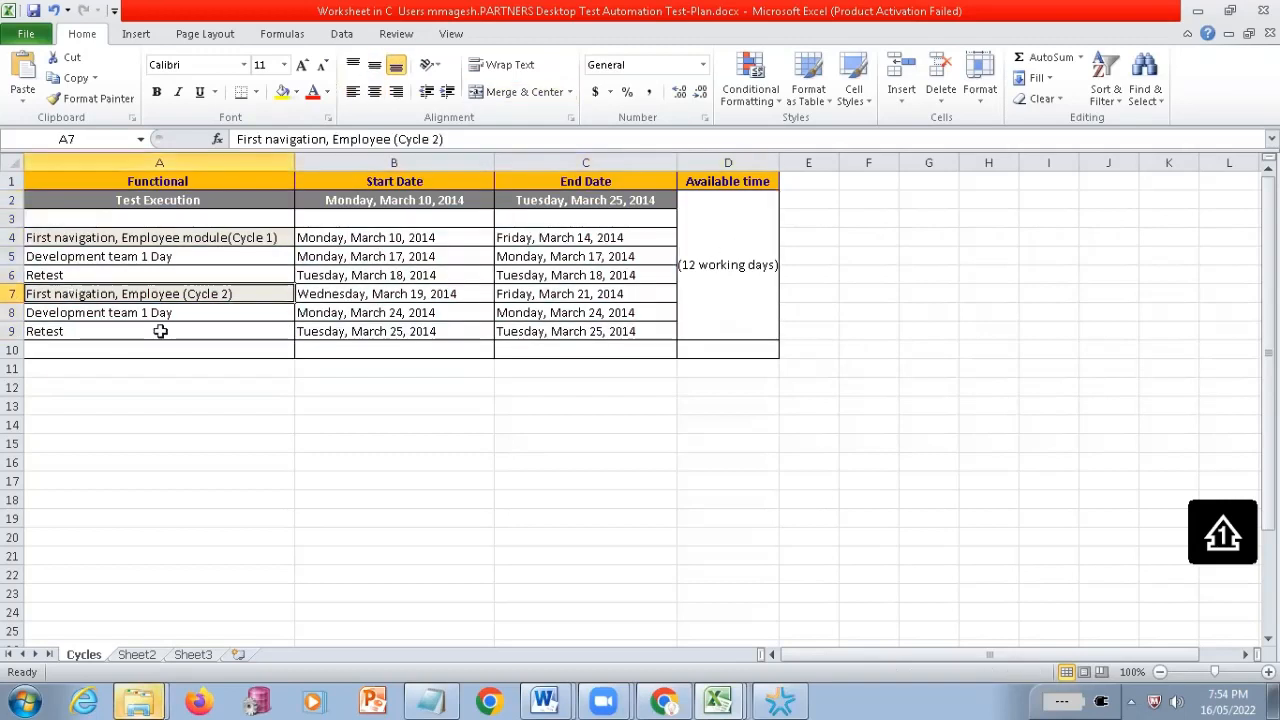
pyautogui.click(107, 316)
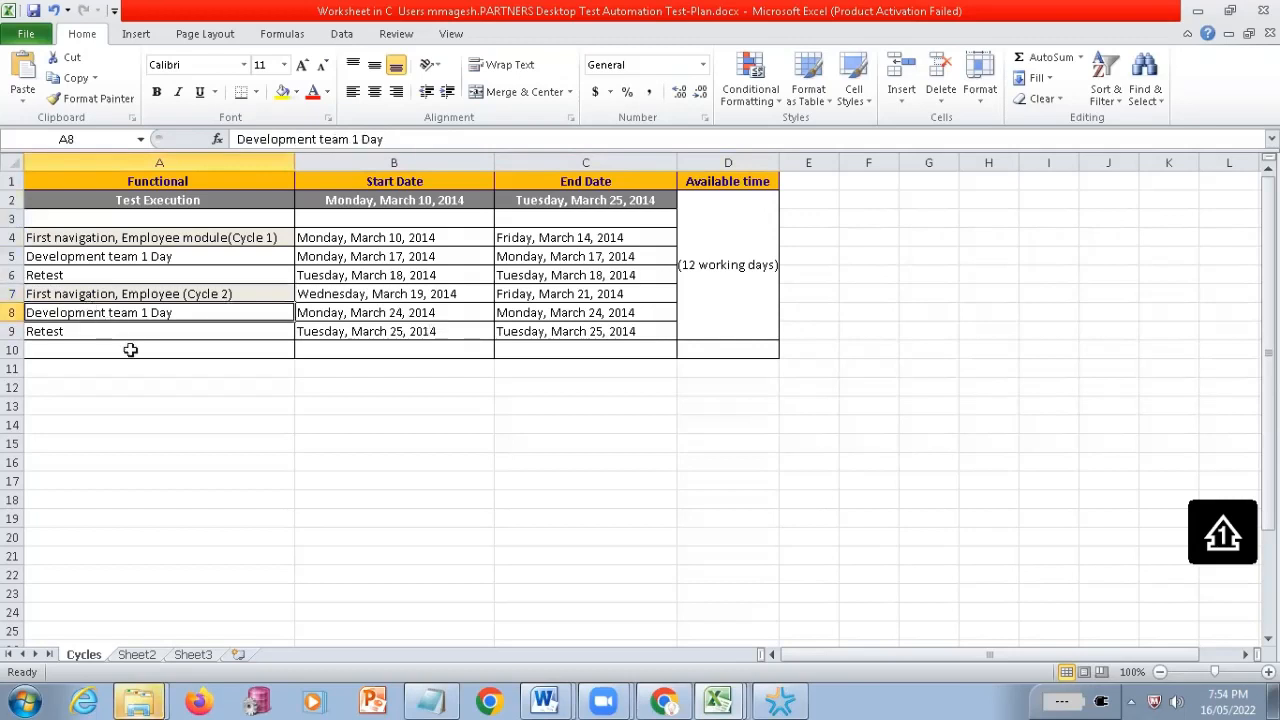
pyautogui.press('Tab')
pyautogui.press('Return')
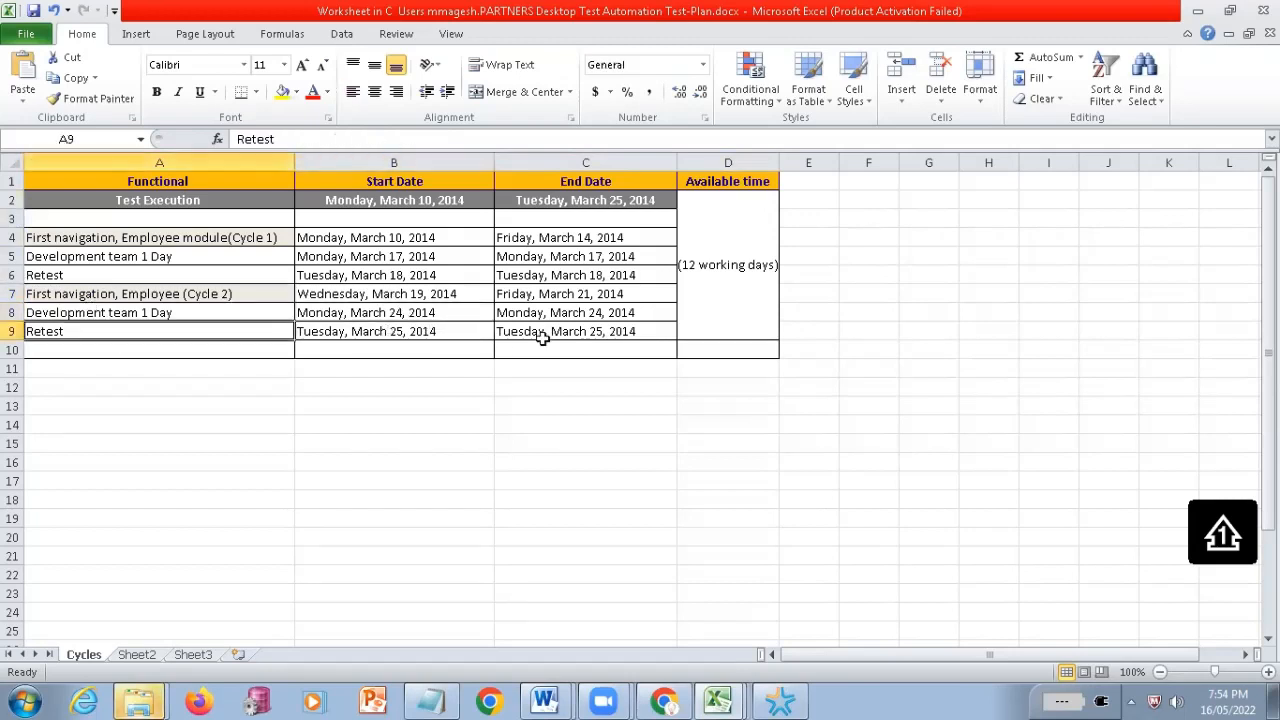
pyautogui.click(541, 338)
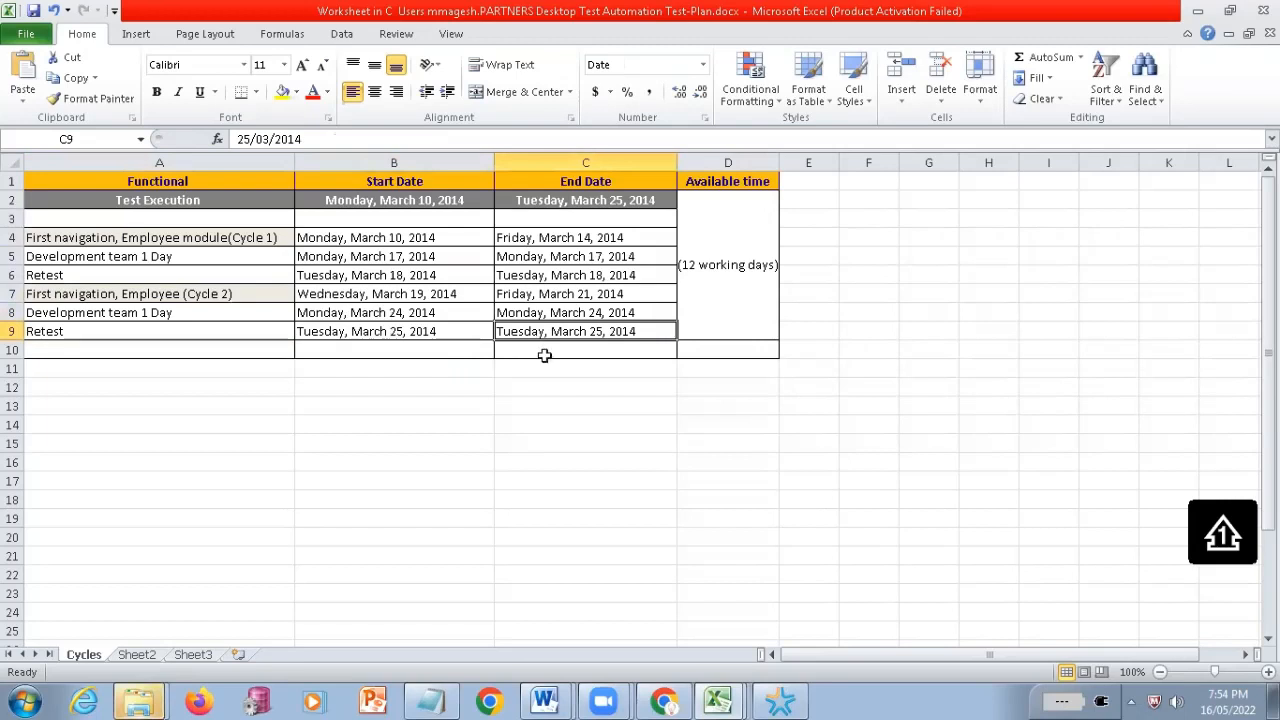
pyautogui.moveTo(158, 200); pyautogui.dragTo(518, 357)
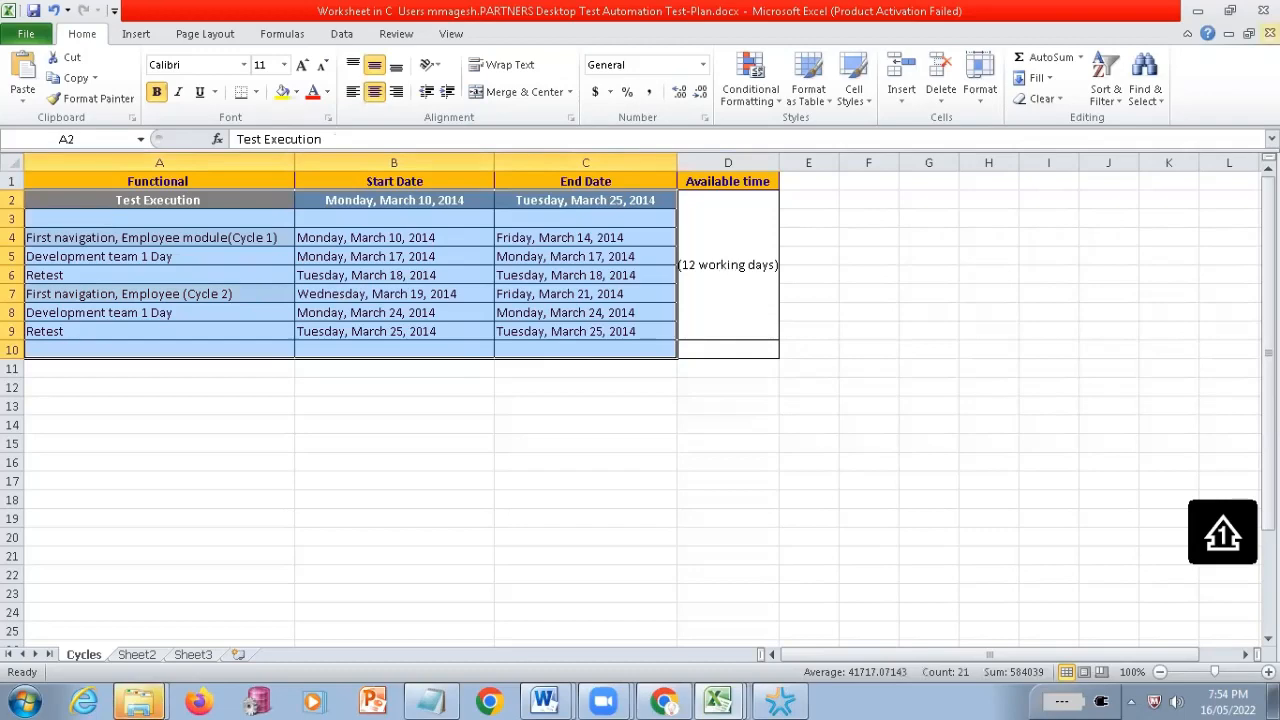
# Close the embedded Cycles worksheet and switch to Test-Plan.docx in Word
pyautogui.click(1270, 34)
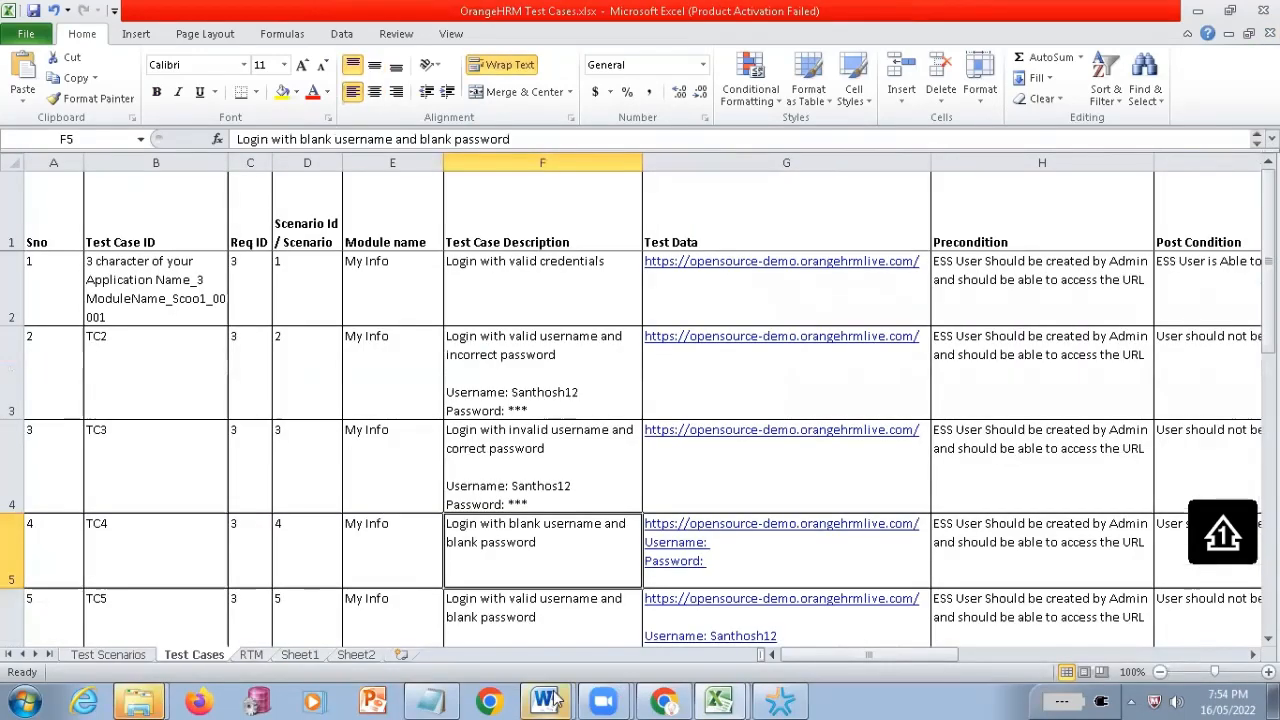
pyautogui.click(557, 699)
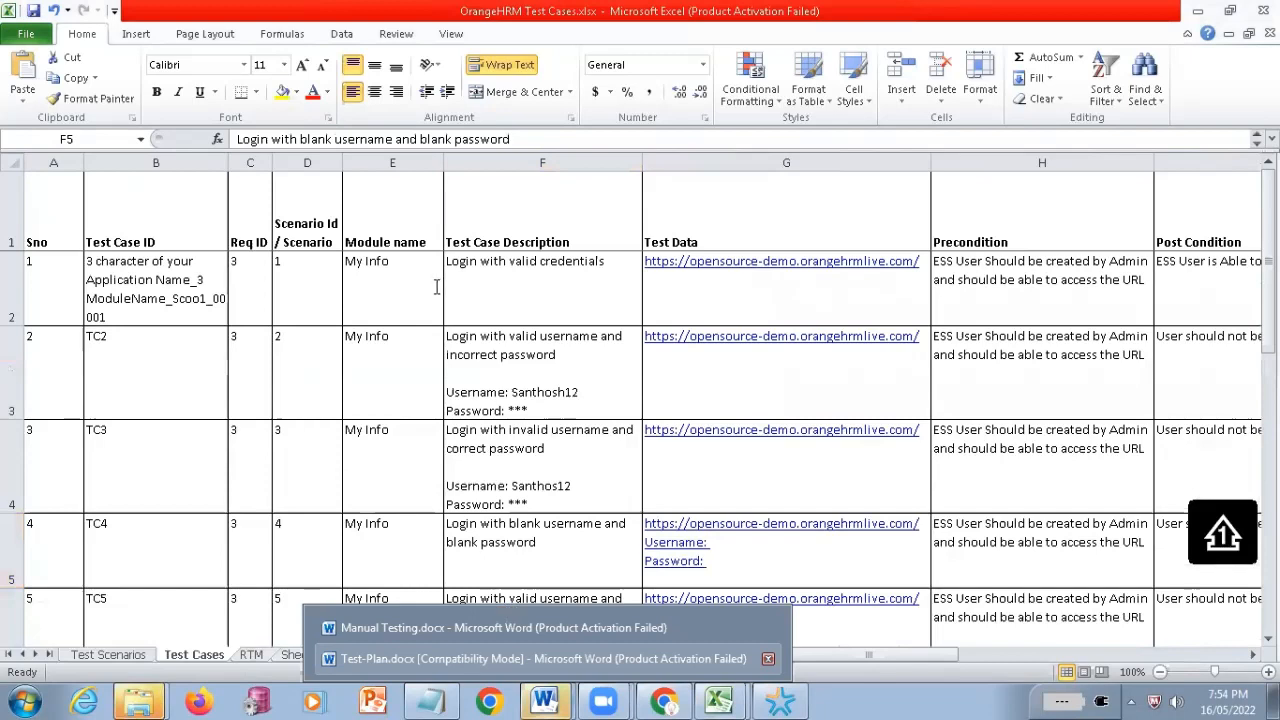
pyautogui.click(540, 658)
# In the Milestone List, highlight the words "tentative" and "change", followed by each of the reasons a), b) and c)
pyautogui.doubleClick(510, 253)
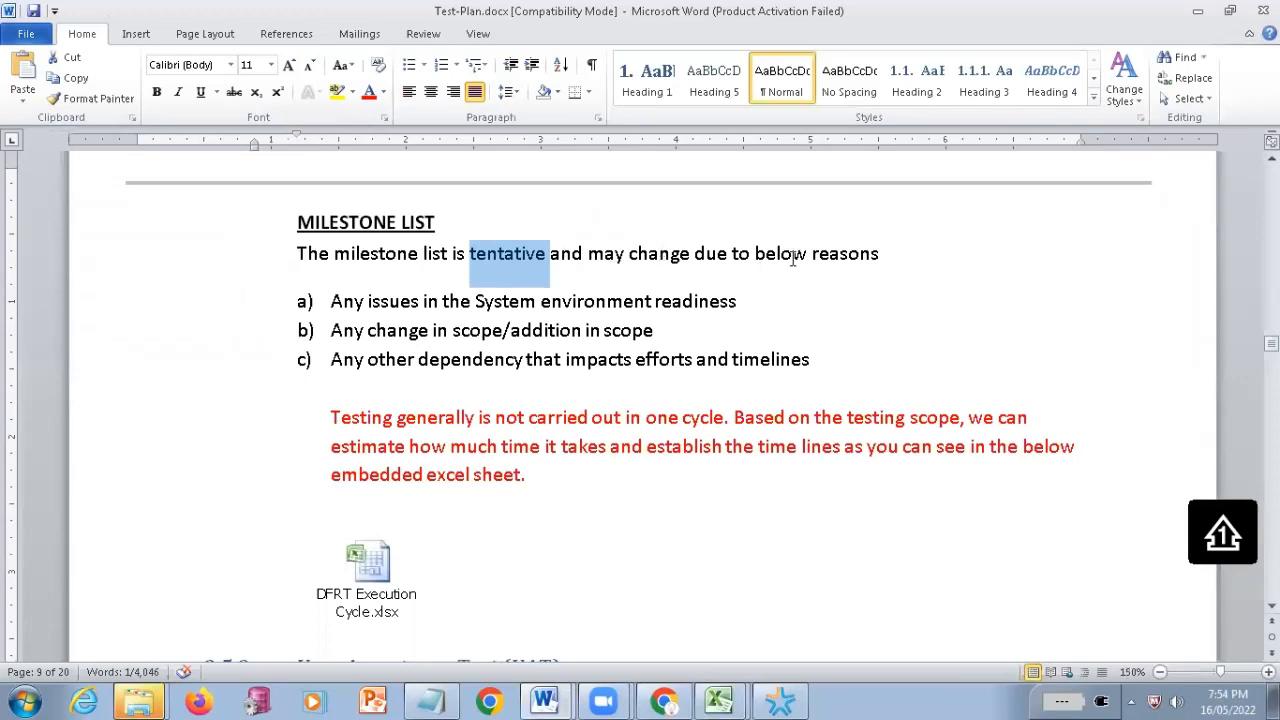
pyautogui.doubleClick(662, 255)
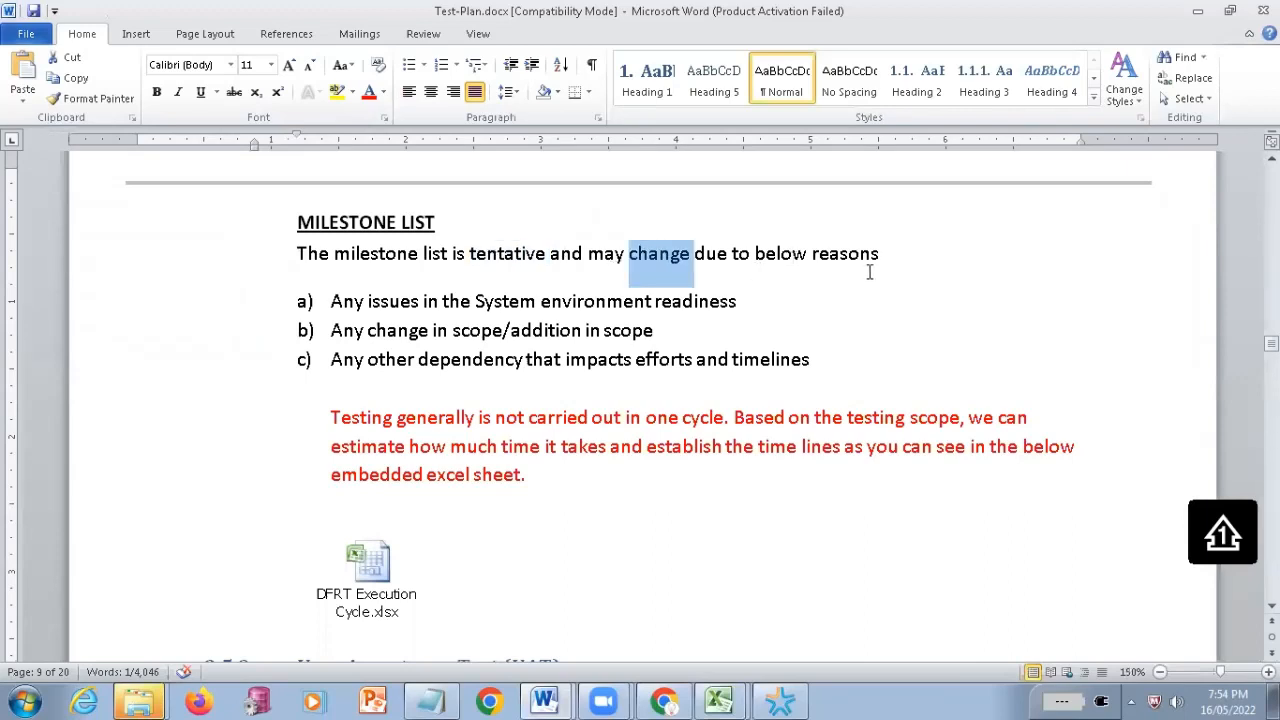
pyautogui.click(338, 301)
pyautogui.hotkey('ctrl', 'shift', 'Right')
pyautogui.hotkey('ctrl', 'shift', 'Right')
pyautogui.hotkey('ctrl', 'shift', 'Right')
pyautogui.hotkey('ctrl', 'shift', 'Right')
pyautogui.hotkey('ctrl', 'shift', 'Right')
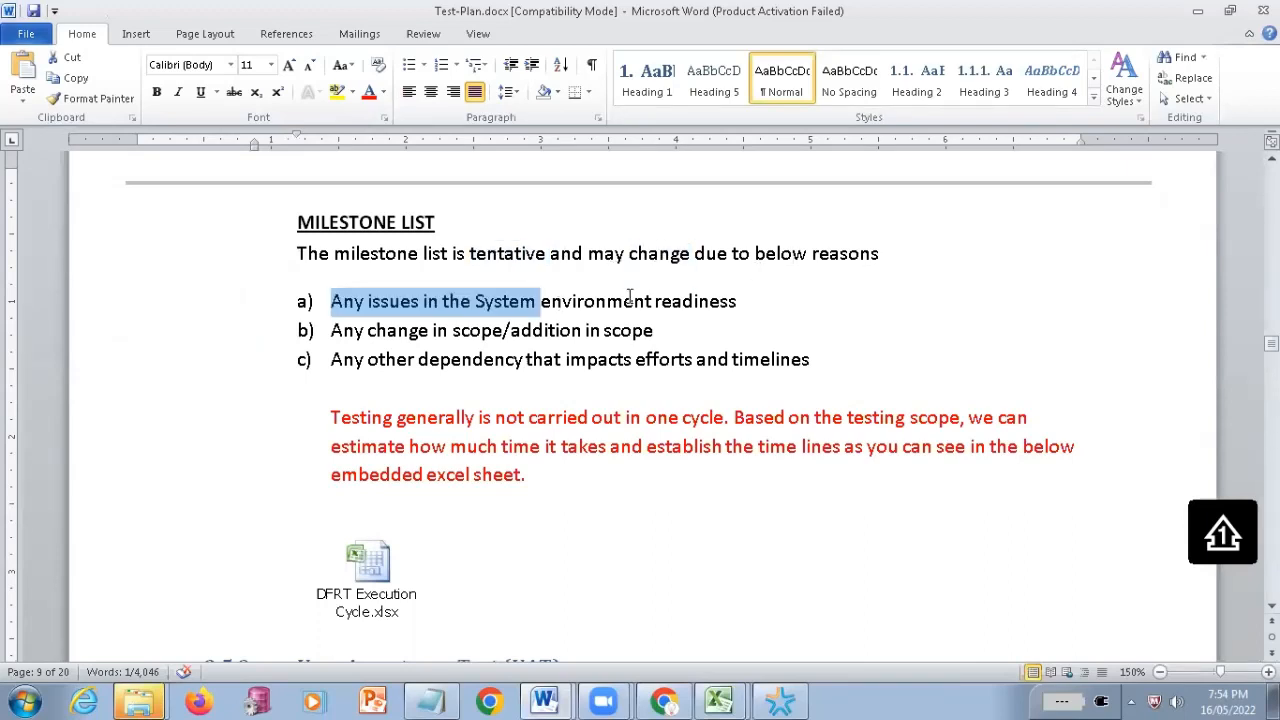
pyautogui.tripleClick(718, 301)
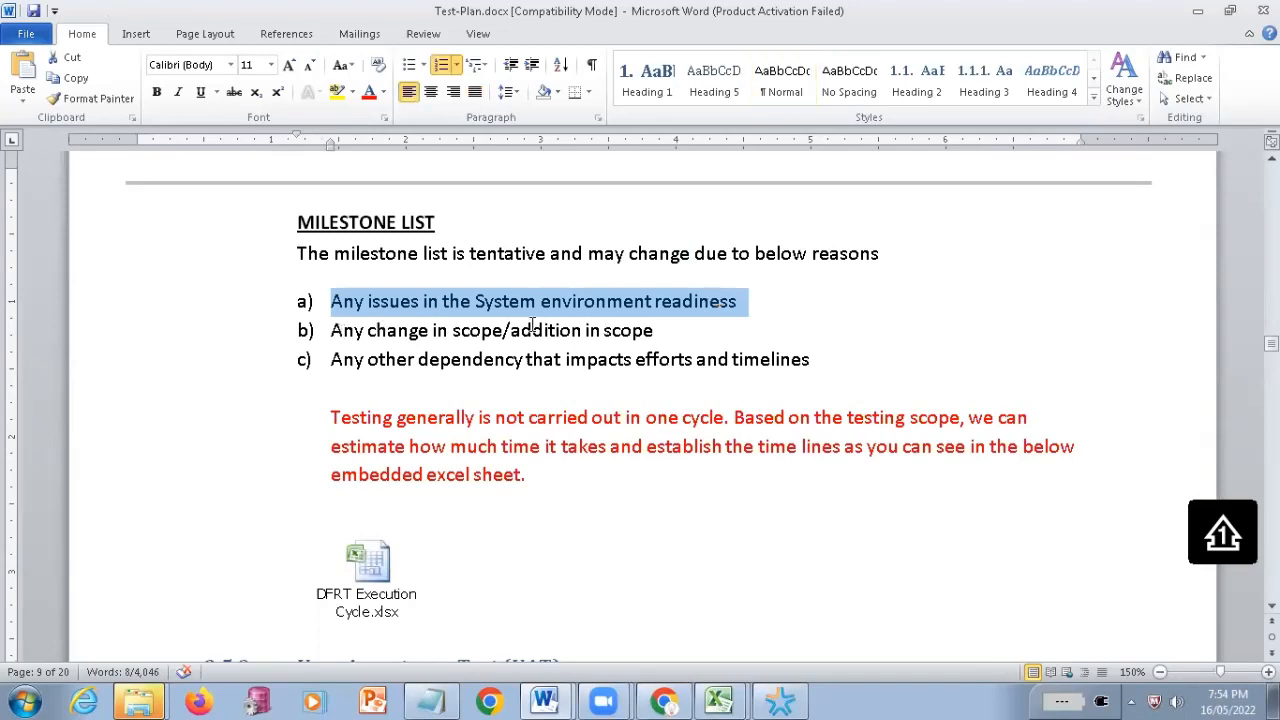
pyautogui.moveTo(532, 325); pyautogui.dragTo(625, 341)
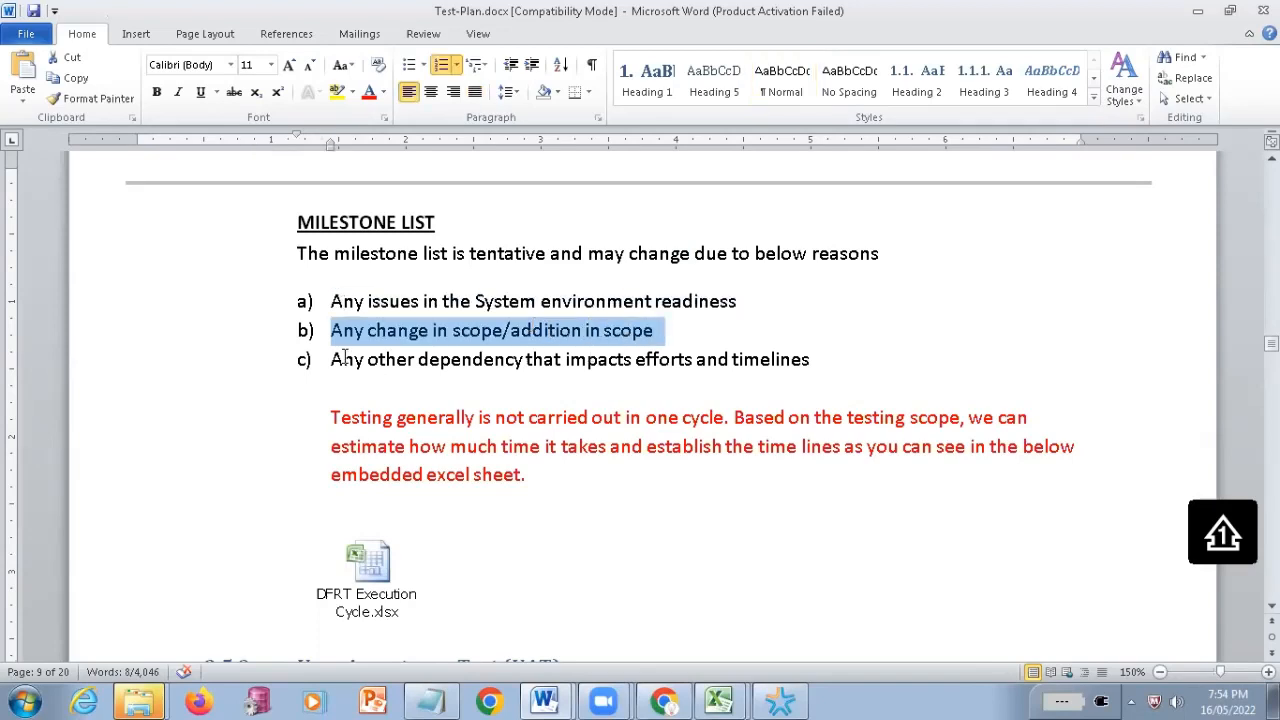
pyautogui.tripleClick(474, 374)
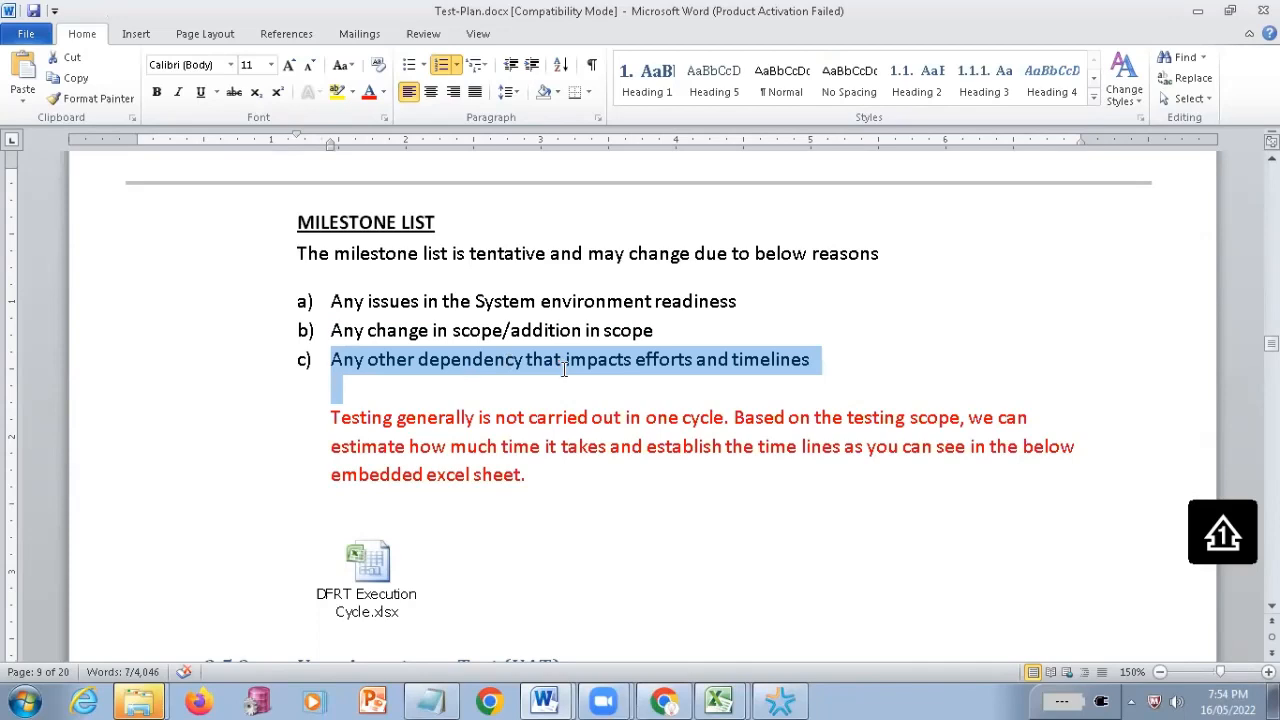
pyautogui.keyDown('shift'); pyautogui.click(564, 365); pyautogui.keyUp('shift')
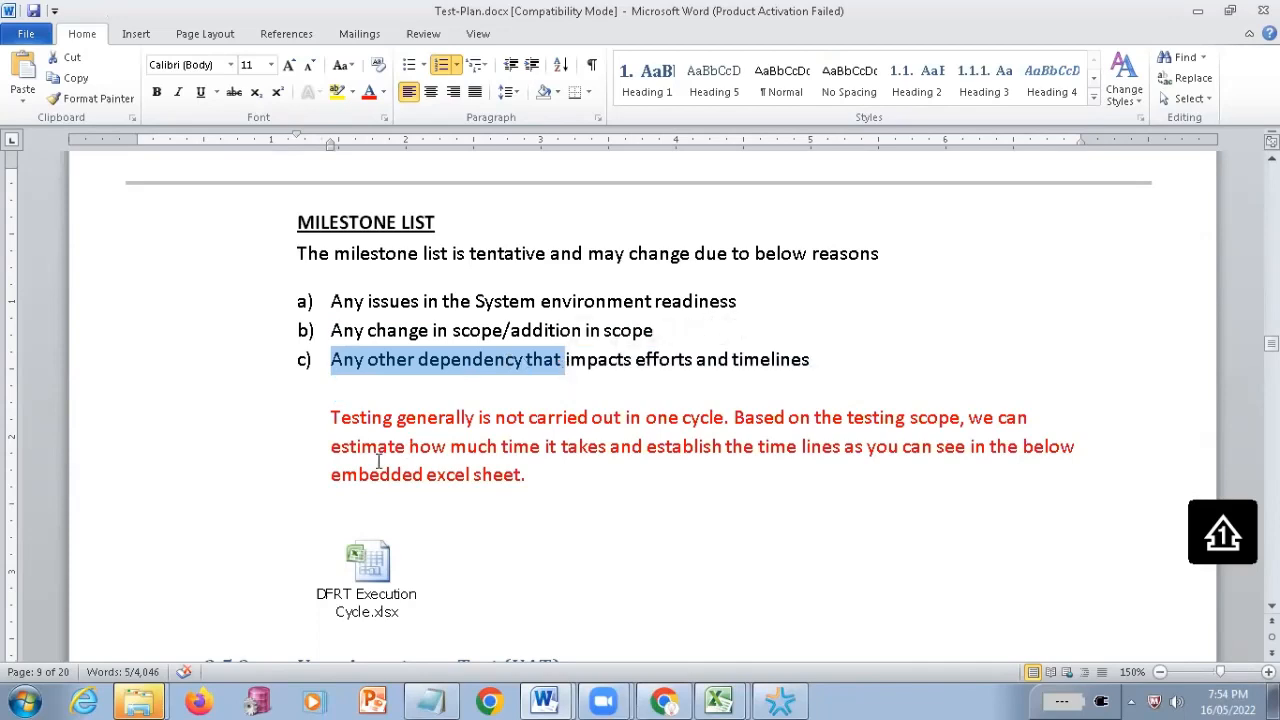
# Look through the User Acceptance Test section, its deliverables table and the test estimate attachment, up to the Execution Strategy section
pyautogui.scroll(-2, 378, 461)
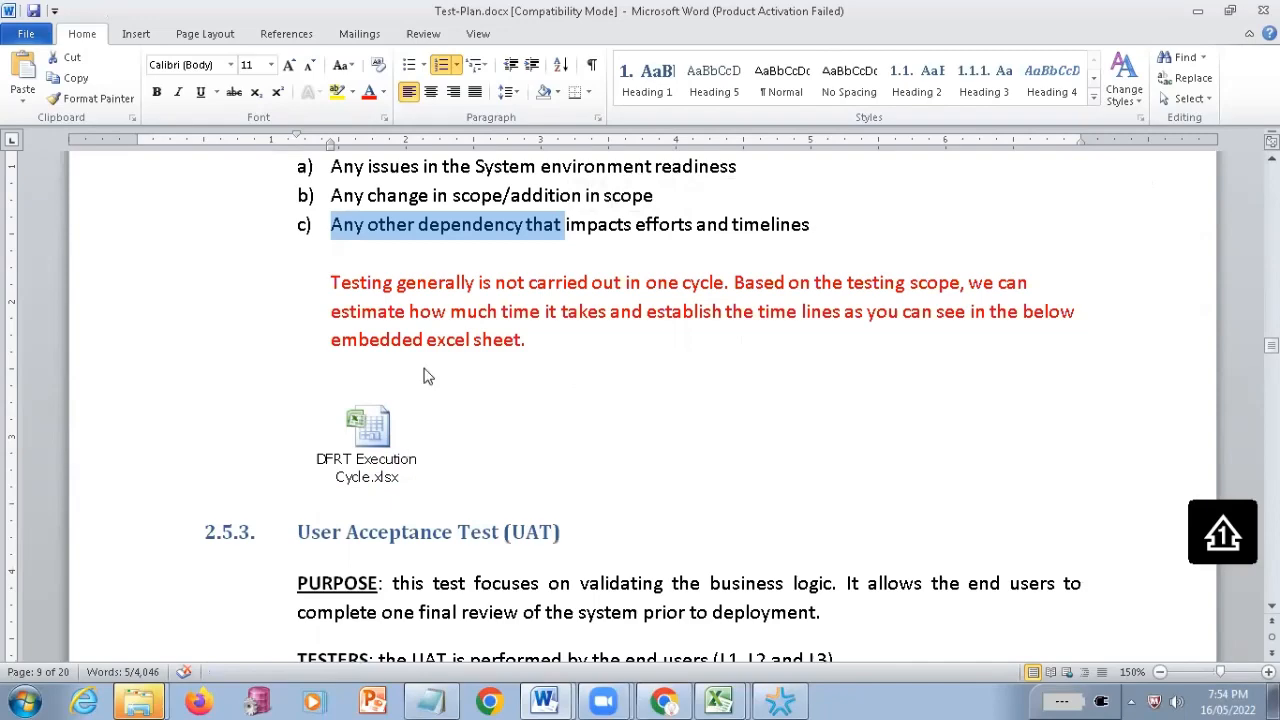
pyautogui.scroll(2, 425, 377)
pyautogui.scroll(-4, 396, 408)
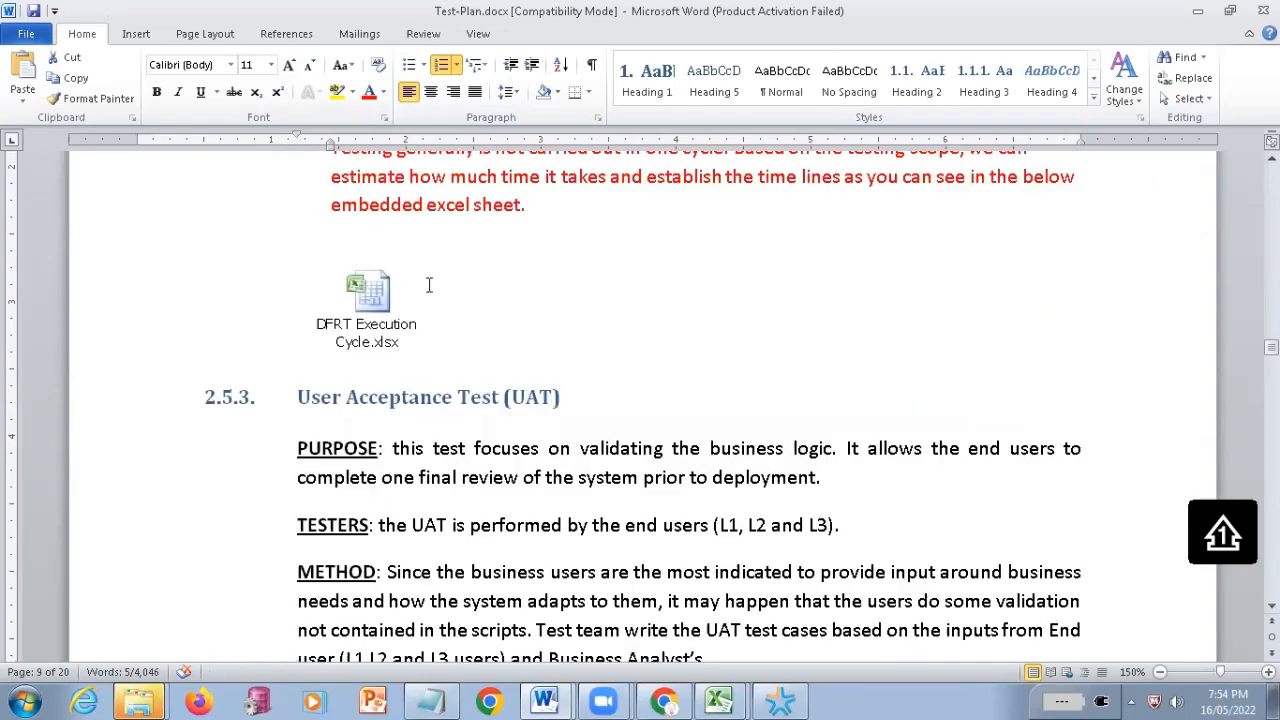
pyautogui.scroll(-2, 430, 285)
pyautogui.scroll(-2, 478, 515)
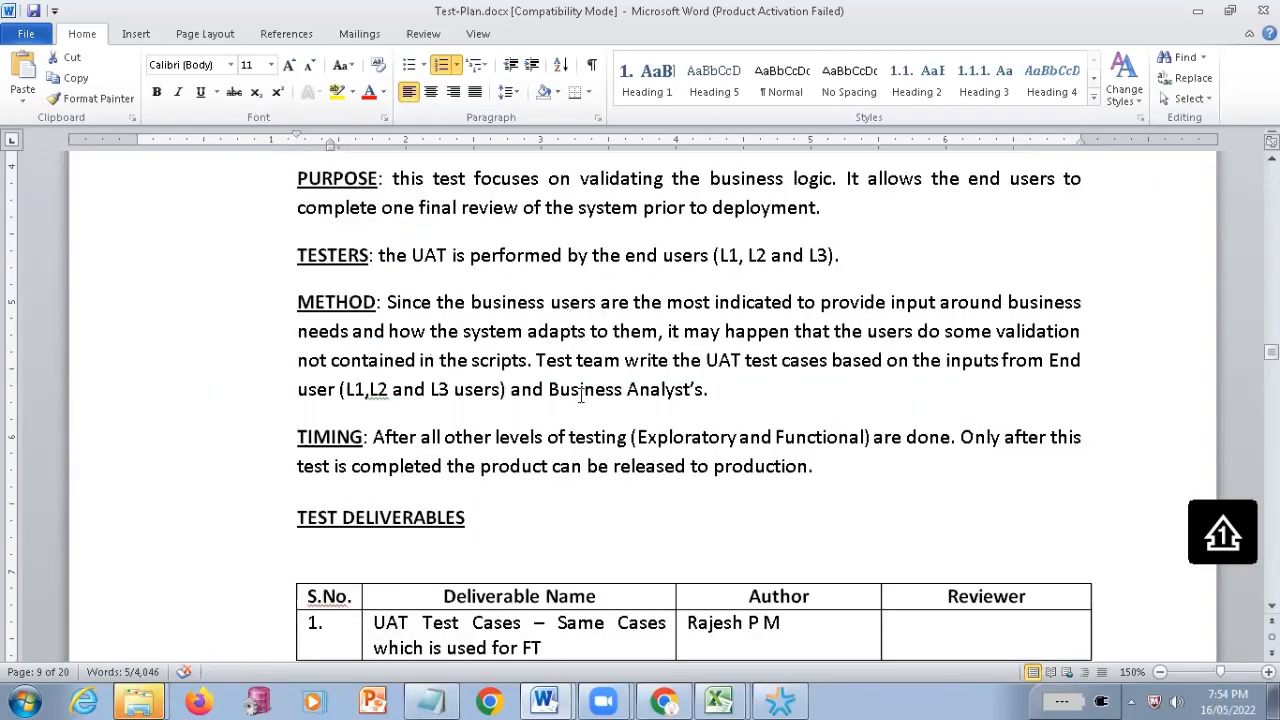
pyautogui.scroll(-6, 506, 432)
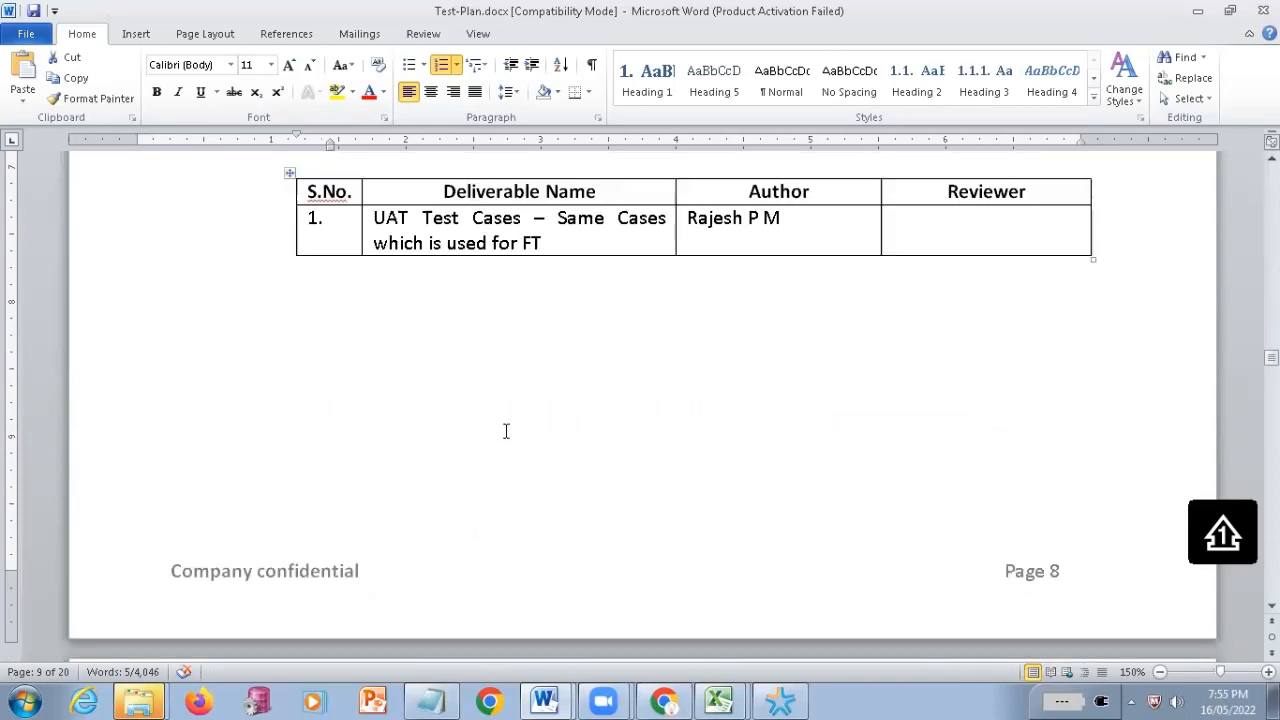
pyautogui.scroll(-8, 506, 432)
pyautogui.scroll(3, 506, 432)
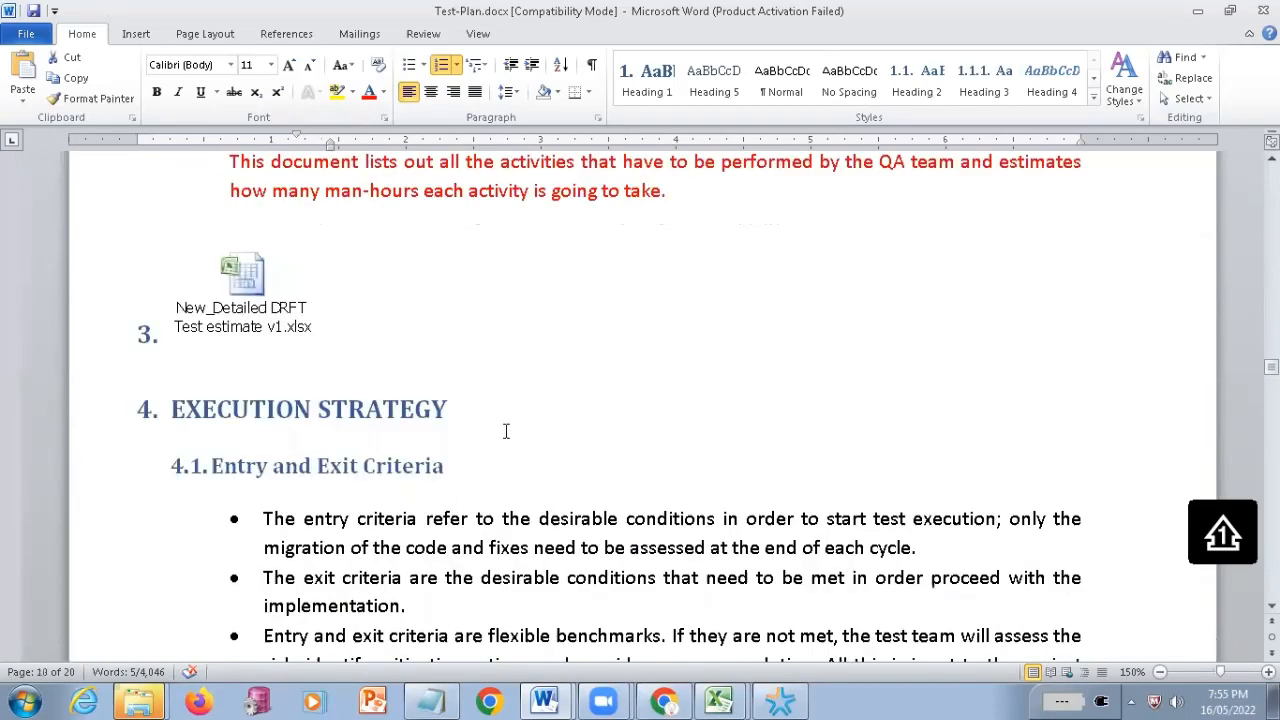
pyautogui.scroll(-1, 506, 431)
pyautogui.scroll(-2, 363, 197)
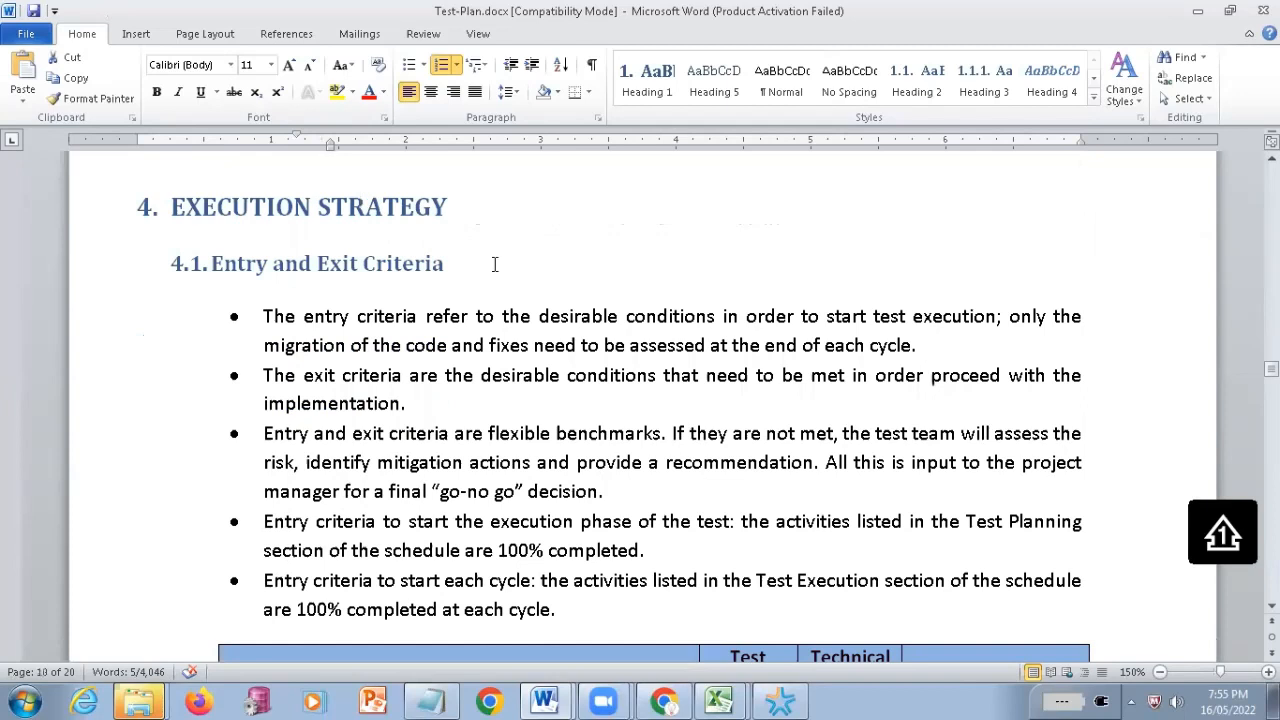
# Highlight the Execution Strategy heading and all the Entry and Exit Criteria bullets, and view the Exit Criteria table
pyautogui.moveTo(172, 207); pyautogui.dragTo(495, 264)
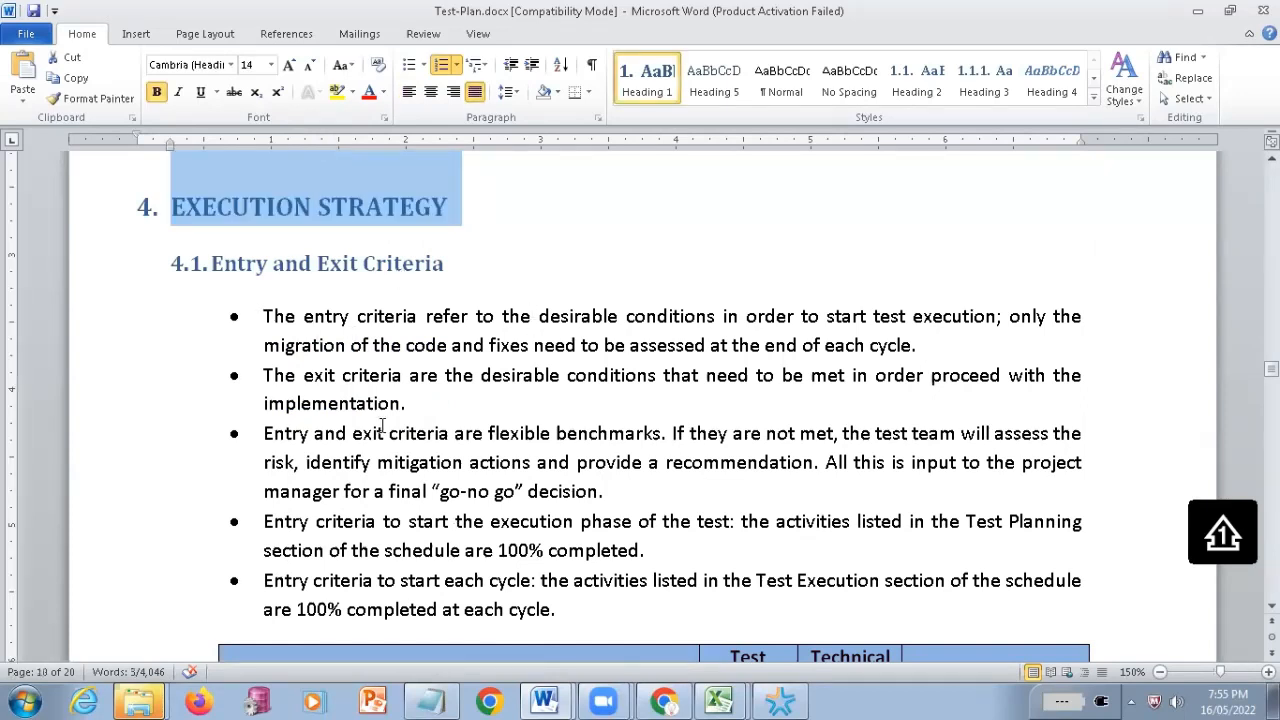
pyautogui.moveTo(264, 316); pyautogui.dragTo(550, 604)
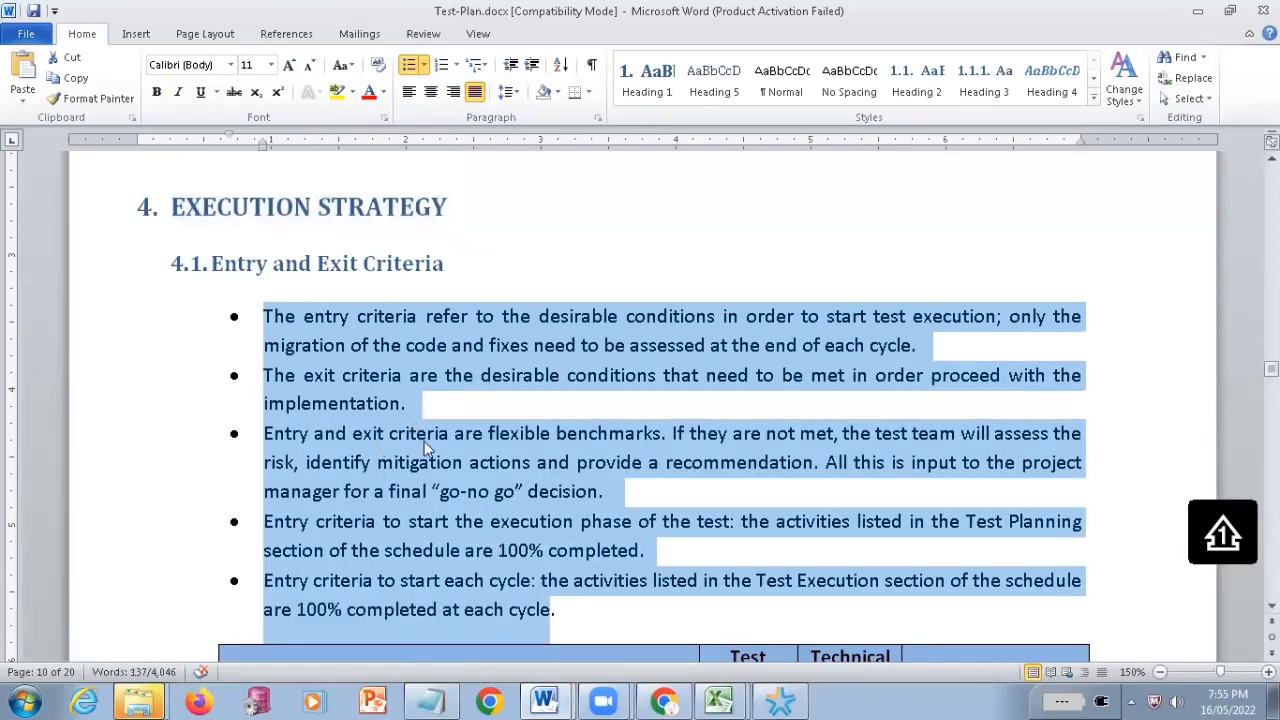
pyautogui.scroll(-2, 465, 560)
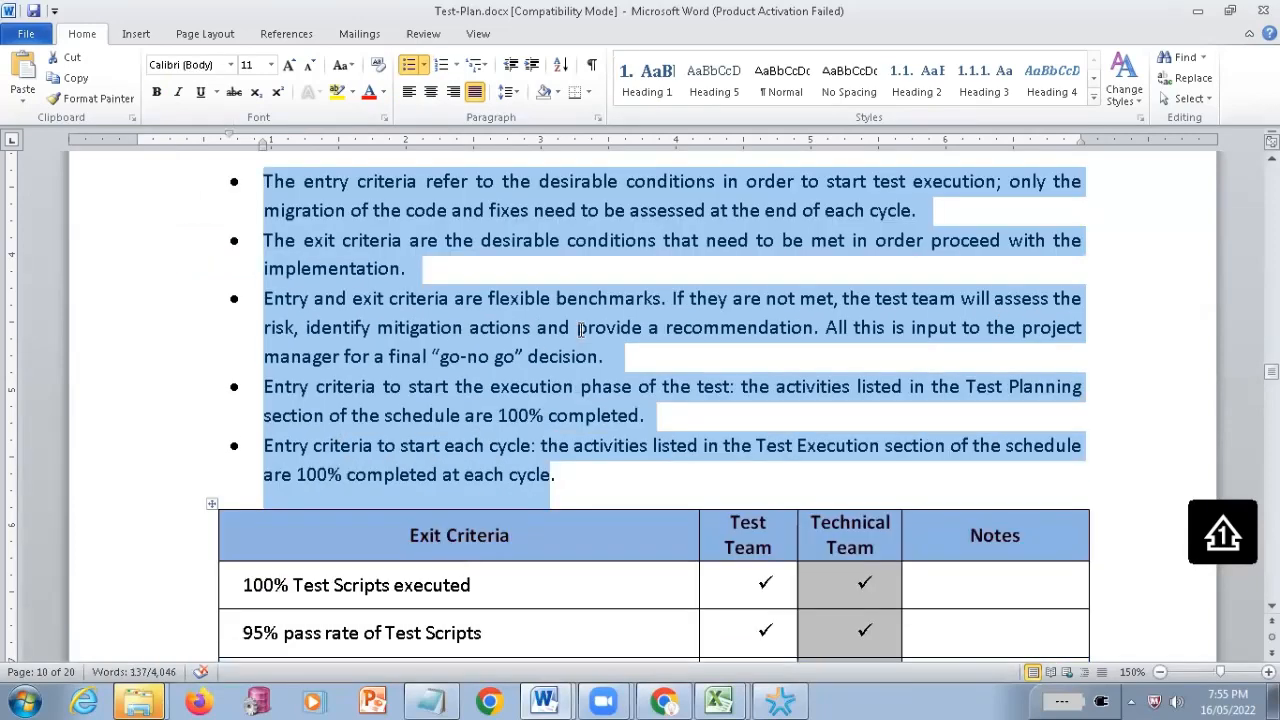
pyautogui.scroll(-4, 580, 330)
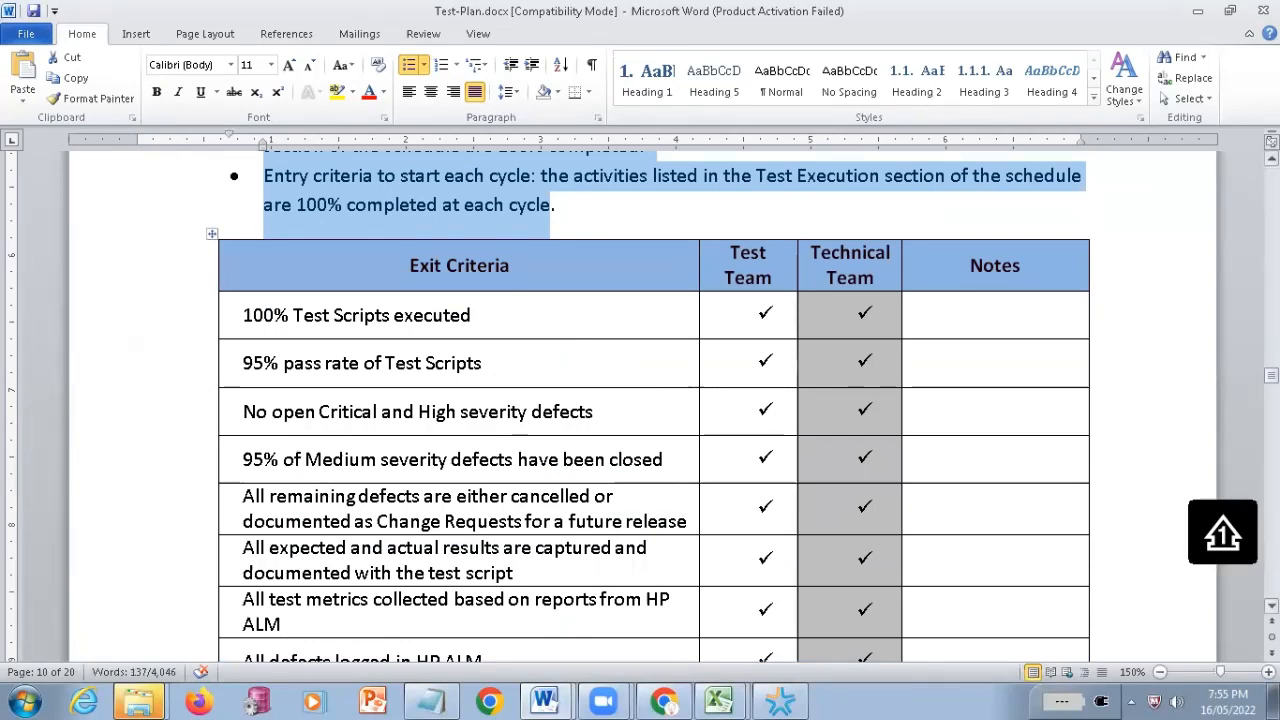
# Return to the test plan's cover page, and minimize the document to bring up the list of open Word documents
pyautogui.moveTo(1271, 375); pyautogui.dragTo(1271, 175)
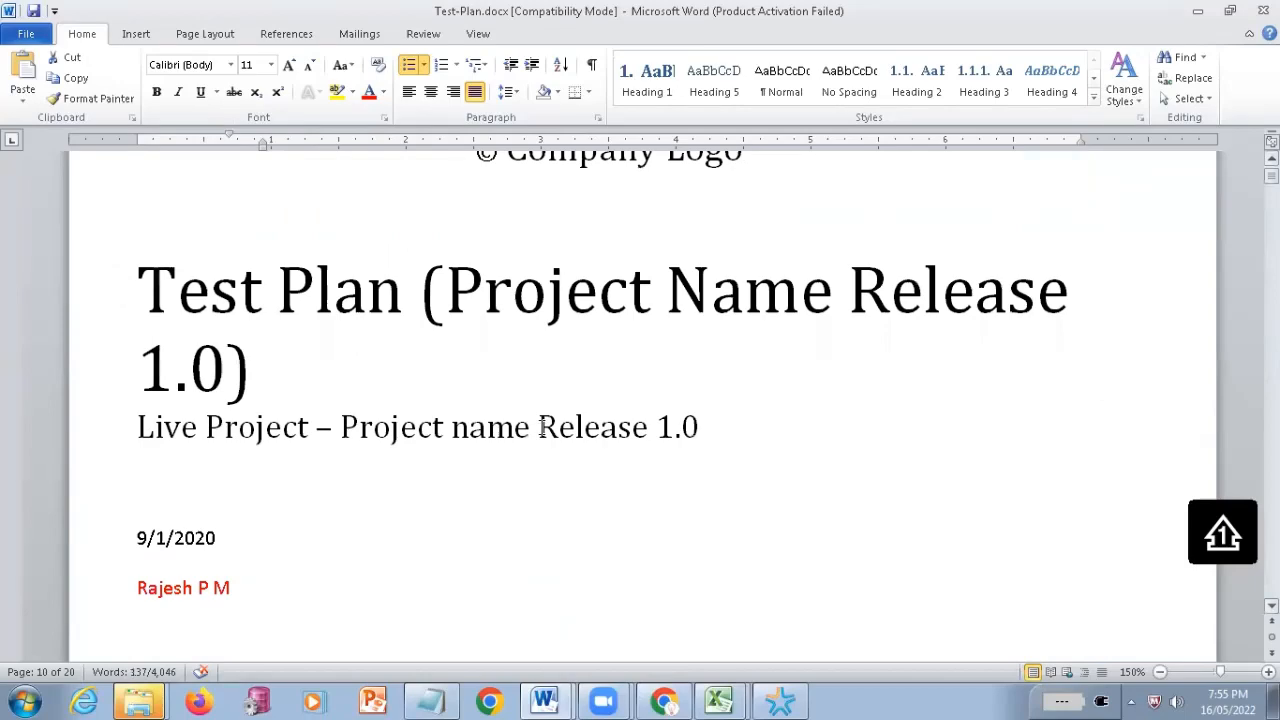
pyautogui.scroll(5, 540, 449)
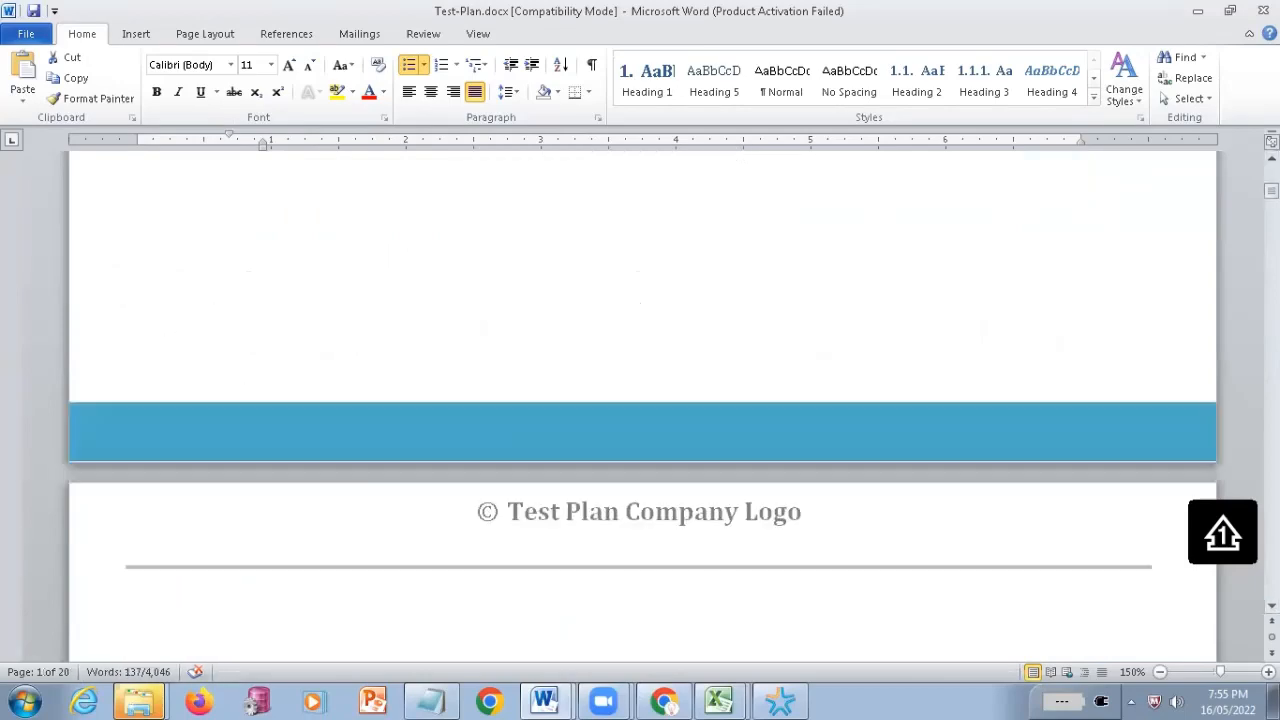
pyautogui.click(1197, 20)
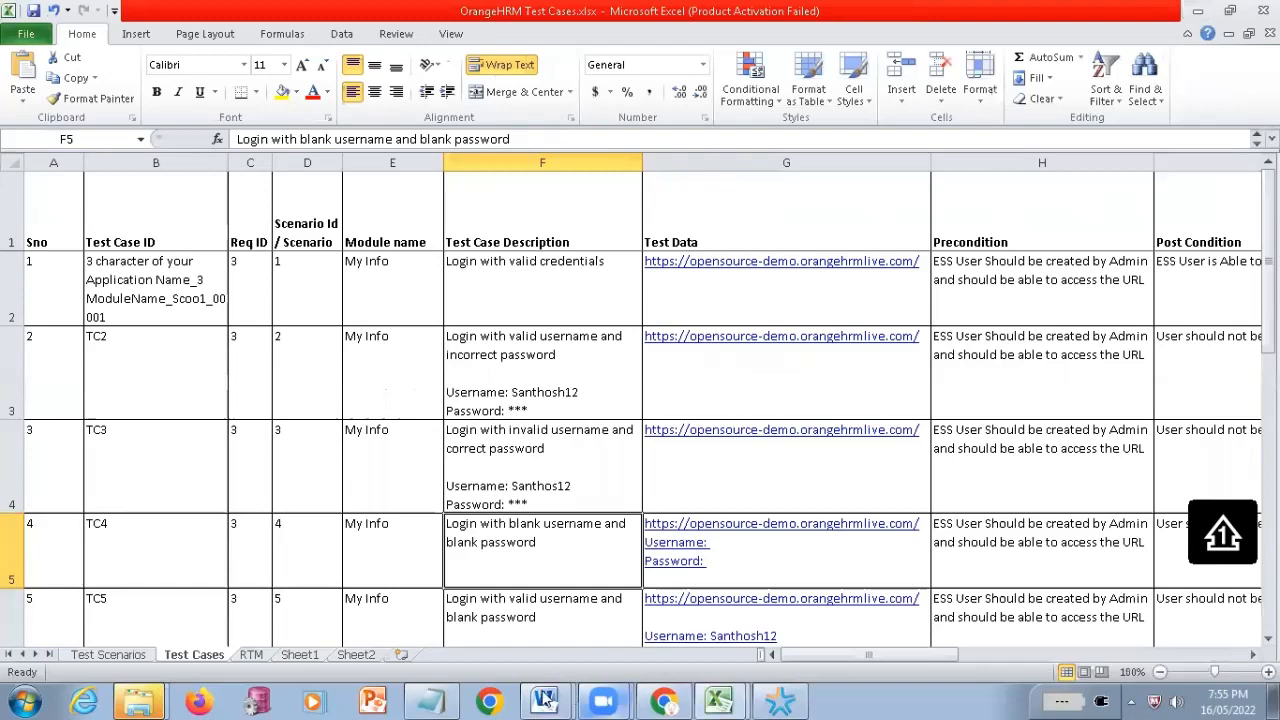
pyautogui.moveTo(545, 700)
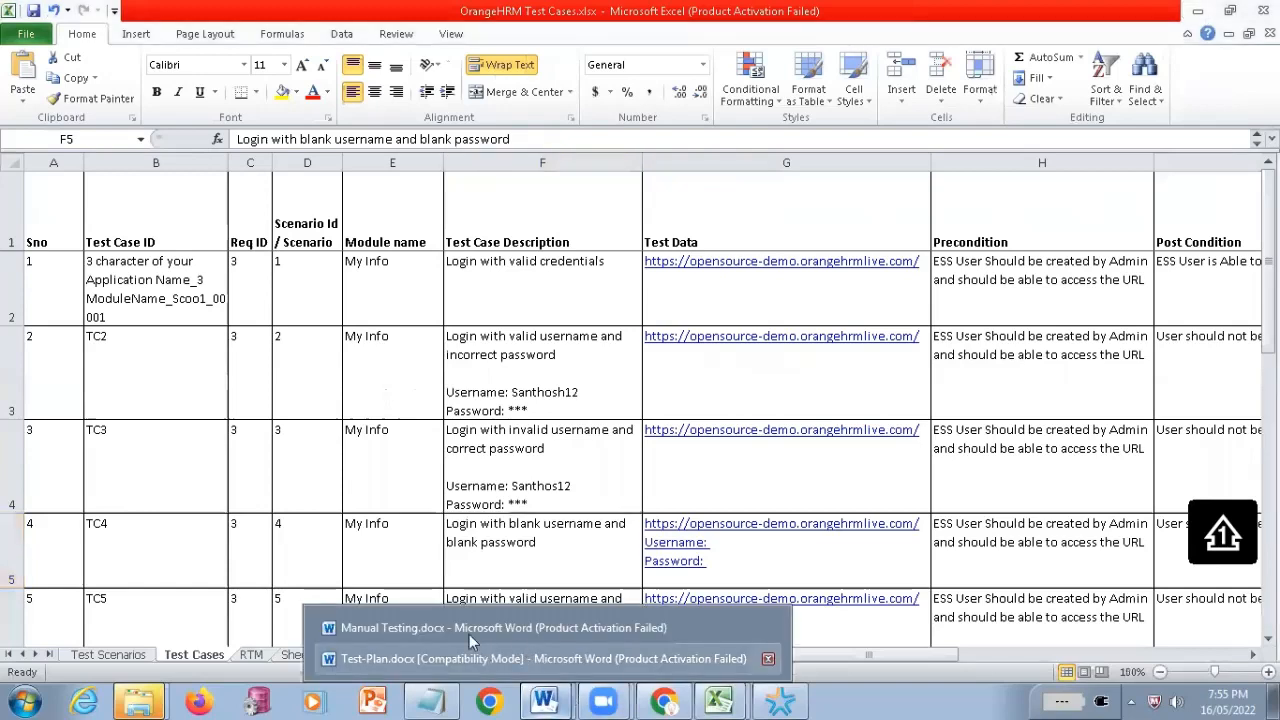